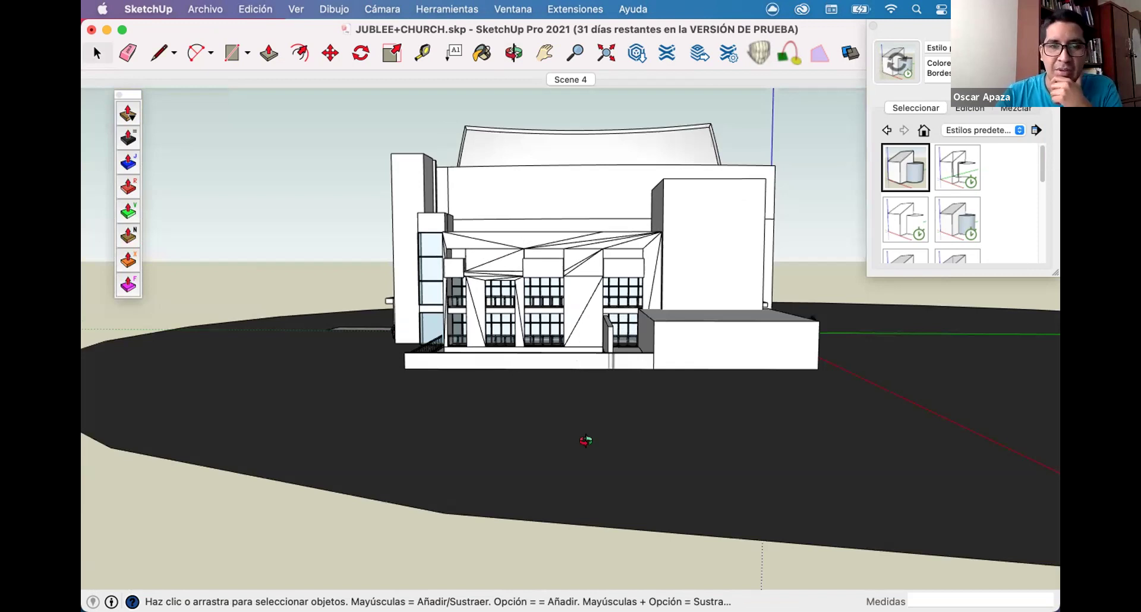
Examine the finished Jubilee church model from several angles, including its curved shells, entrance canopy, bell tower and rear facade.
{"action": "scroll", "coordinate": [583, 341], "scroll_direction": "down", "scroll_amount": 3}
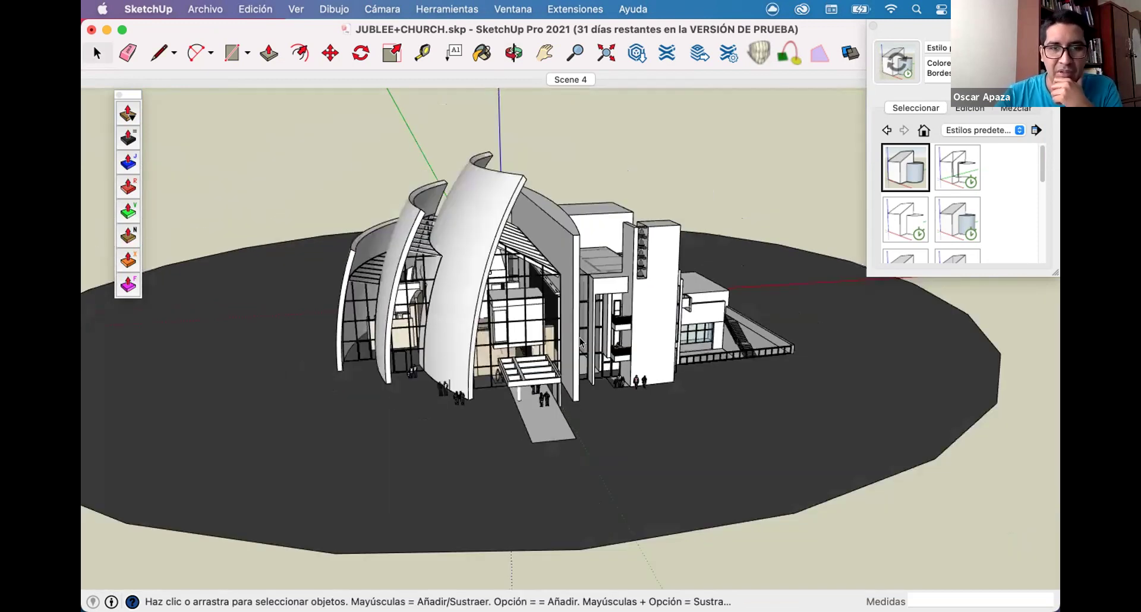
{"action": "middle_click_drag", "start_coordinate": [187, 286], "coordinate": [512, 401]}
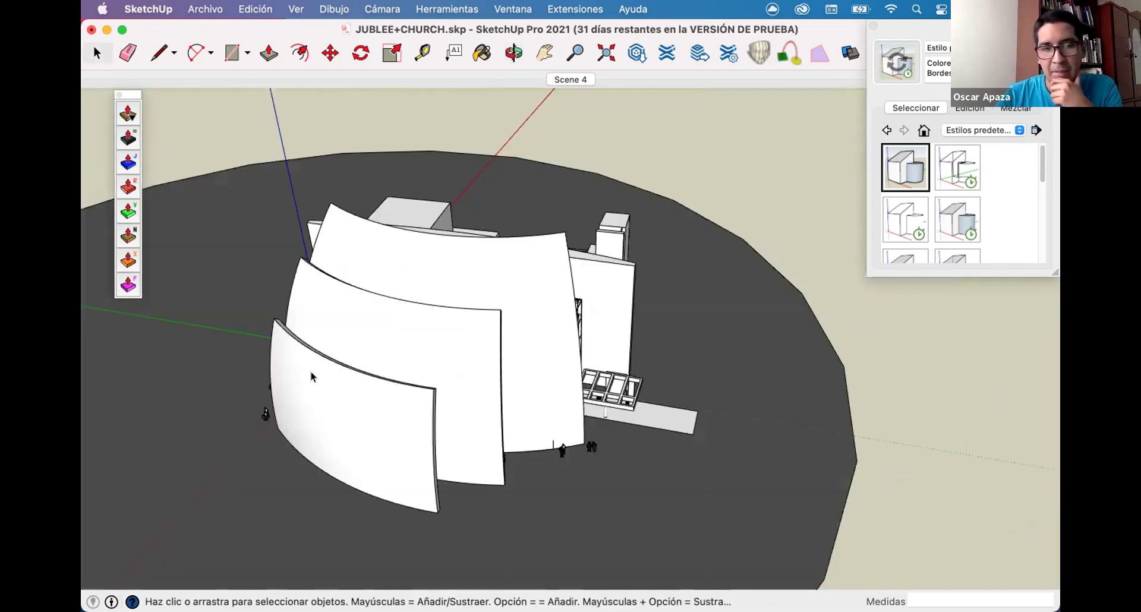
{"action": "middle_click_drag", "start_coordinate": [439, 333], "coordinate": [505, 355]}
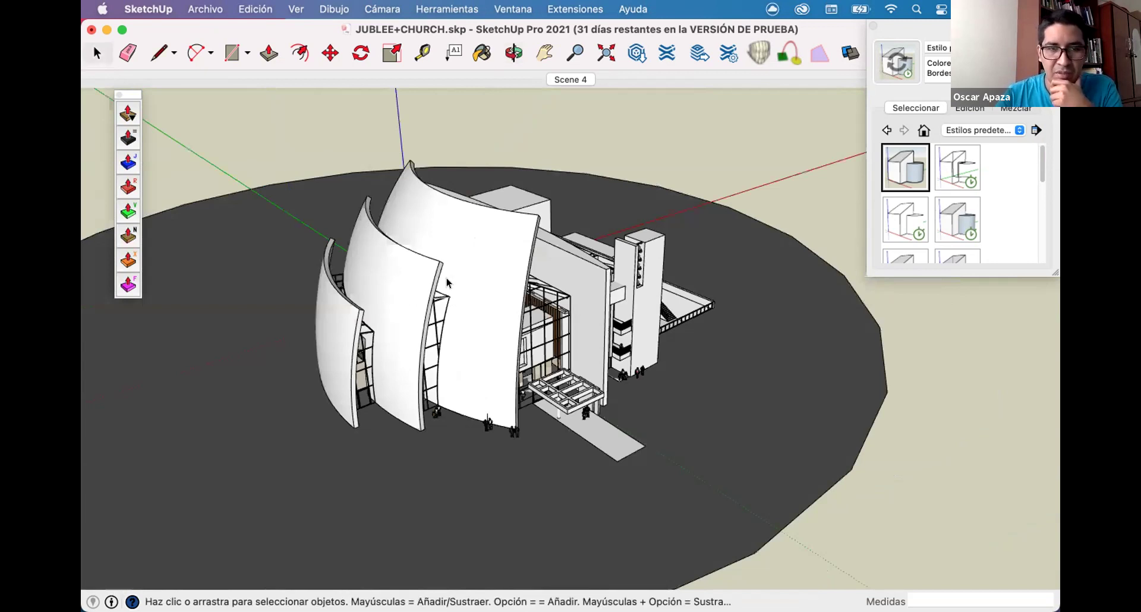
{"action": "middle_click_drag", "start_coordinate": [515, 477], "coordinate": [479, 486]}
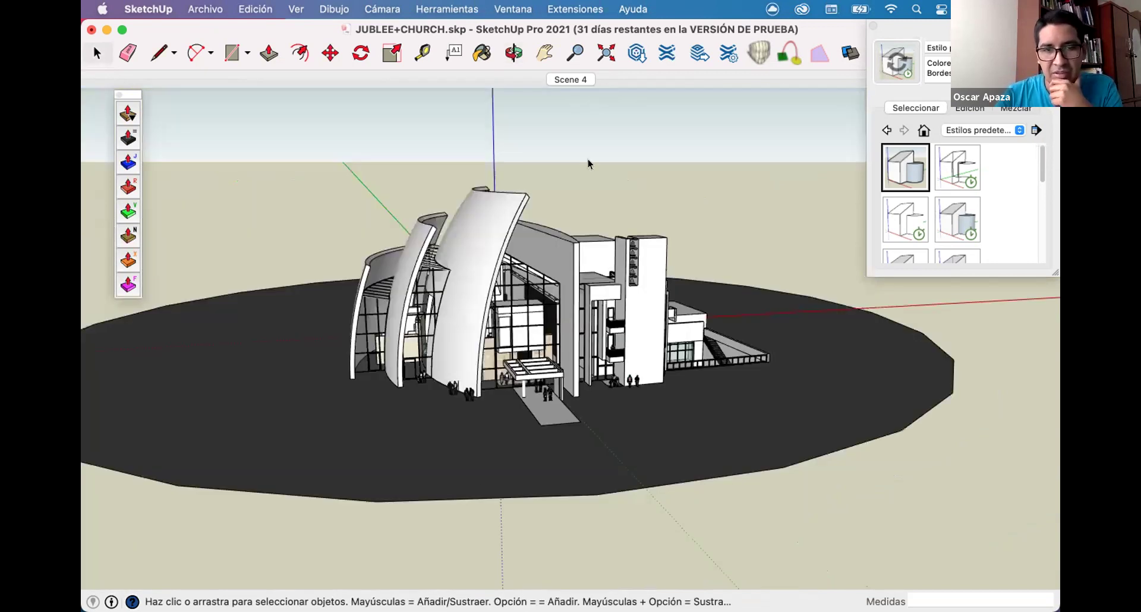
{"action": "scroll", "coordinate": [588, 159], "scroll_direction": "up", "scroll_amount": 3}
{"action": "scroll", "coordinate": [566, 181], "scroll_direction": "up", "scroll_amount": 3}
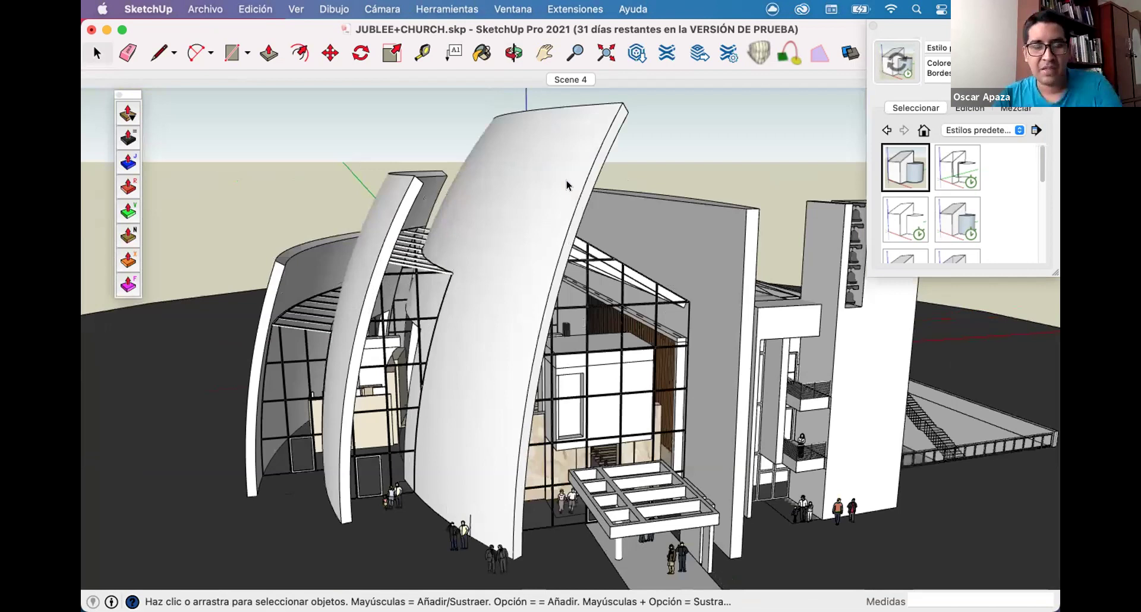
{"action": "scroll", "coordinate": [566, 181], "scroll_direction": "down", "scroll_amount": 2}
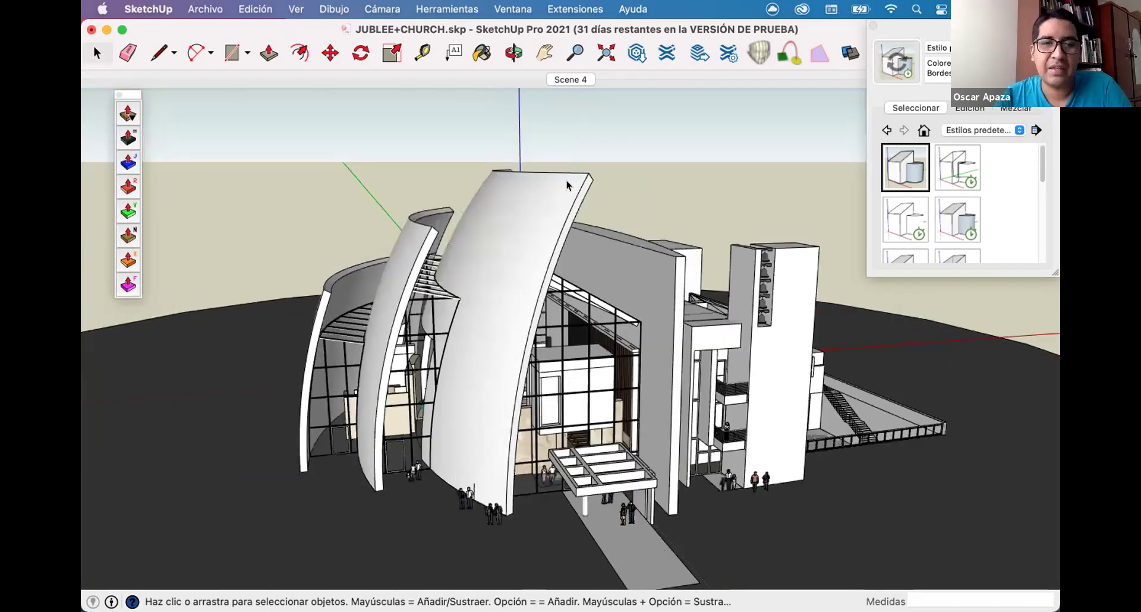
{"action": "middle_click_drag", "start_coordinate": [566, 180], "coordinate": [489, 244]}
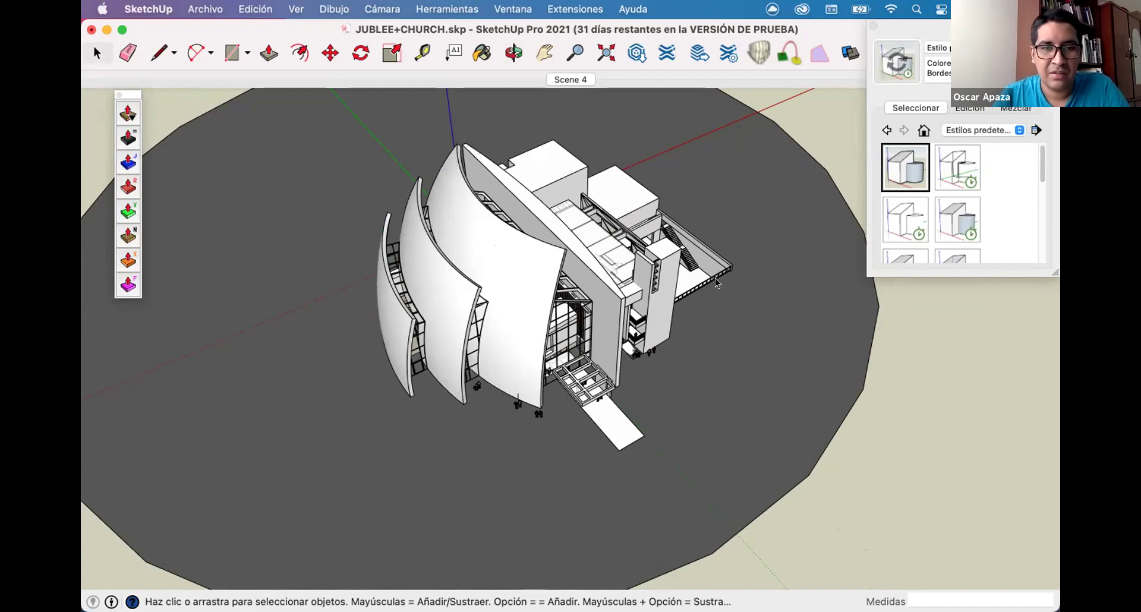
{"action": "middle_click_drag", "start_coordinate": [530, 428], "coordinate": [590, 342]}
{"action": "scroll", "coordinate": [590, 342], "scroll_direction": "down", "scroll_amount": 3}
{"action": "scroll", "coordinate": [591, 342], "scroll_direction": "up", "scroll_amount": 3}
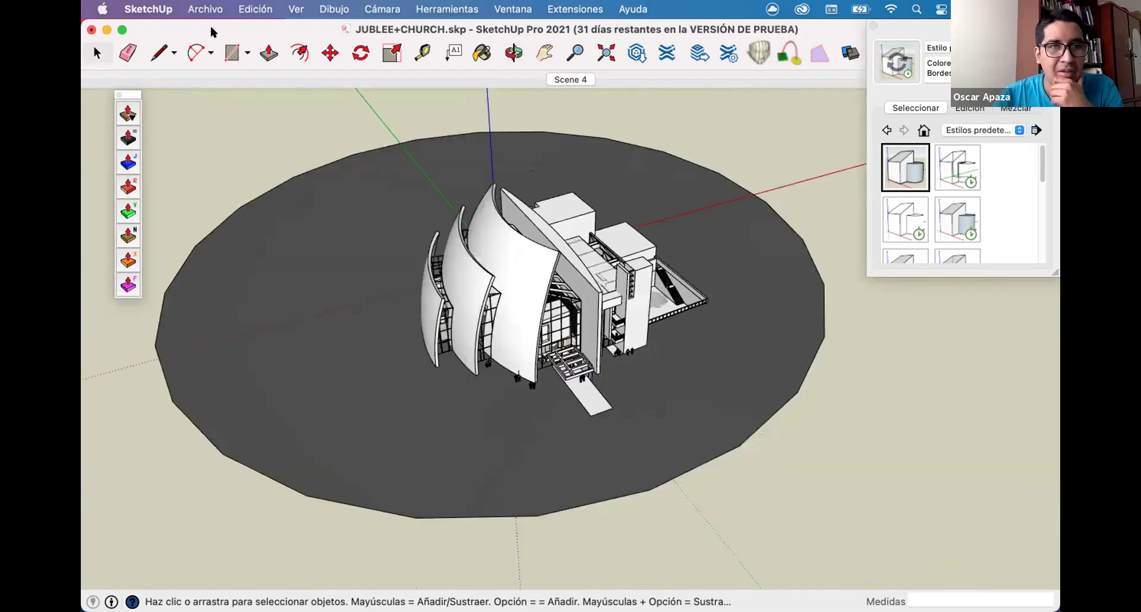
Create a new model from the Sencillo template in metres.
{"action": "left_click", "coordinate": [205, 9]}
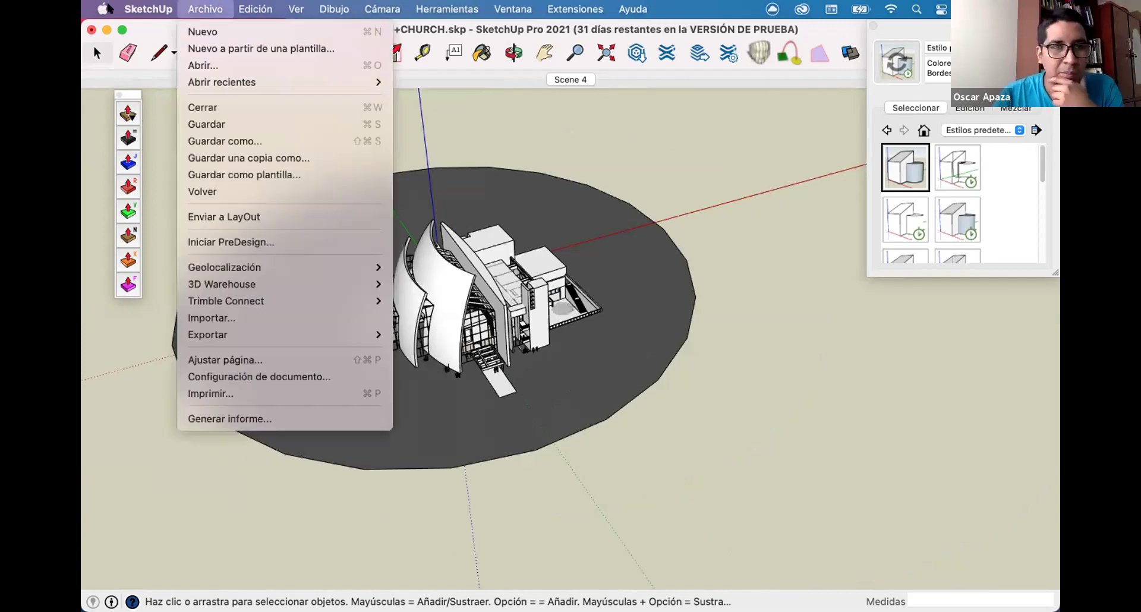
{"action": "left_click", "coordinate": [205, 9]}
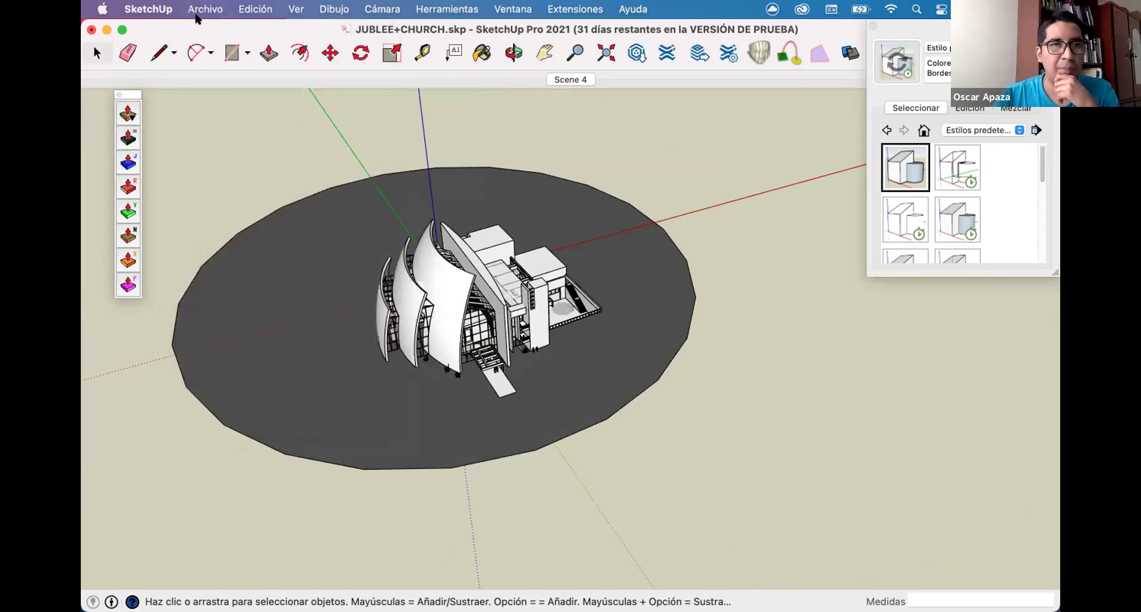
{"action": "key", "text": "super+n"}
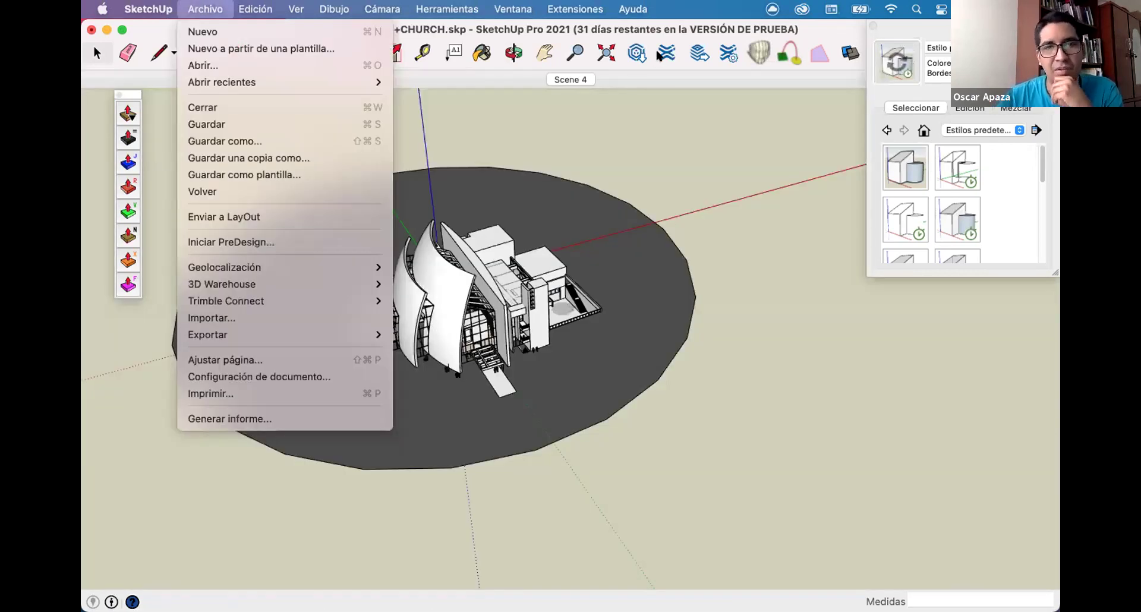
{"action": "left_click", "coordinate": [244, 46]}
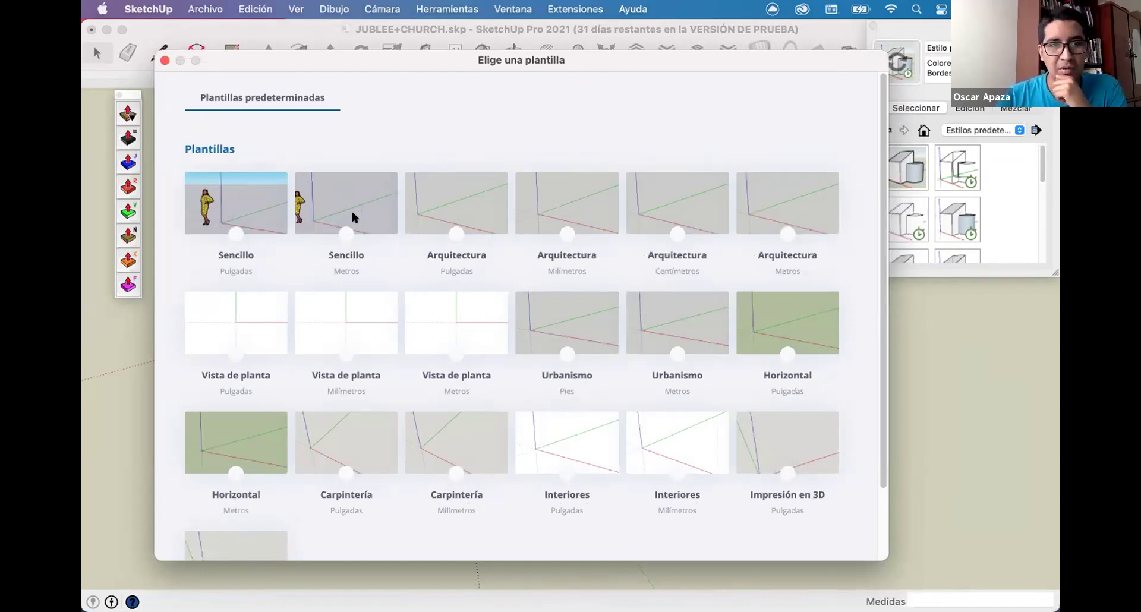
{"action": "left_click", "coordinate": [259, 270]}
{"action": "scroll", "coordinate": [383, 329], "scroll_direction": "down", "scroll_amount": 5}
{"action": "middle_click_drag", "start_coordinate": [383, 329], "coordinate": [436, 362]}
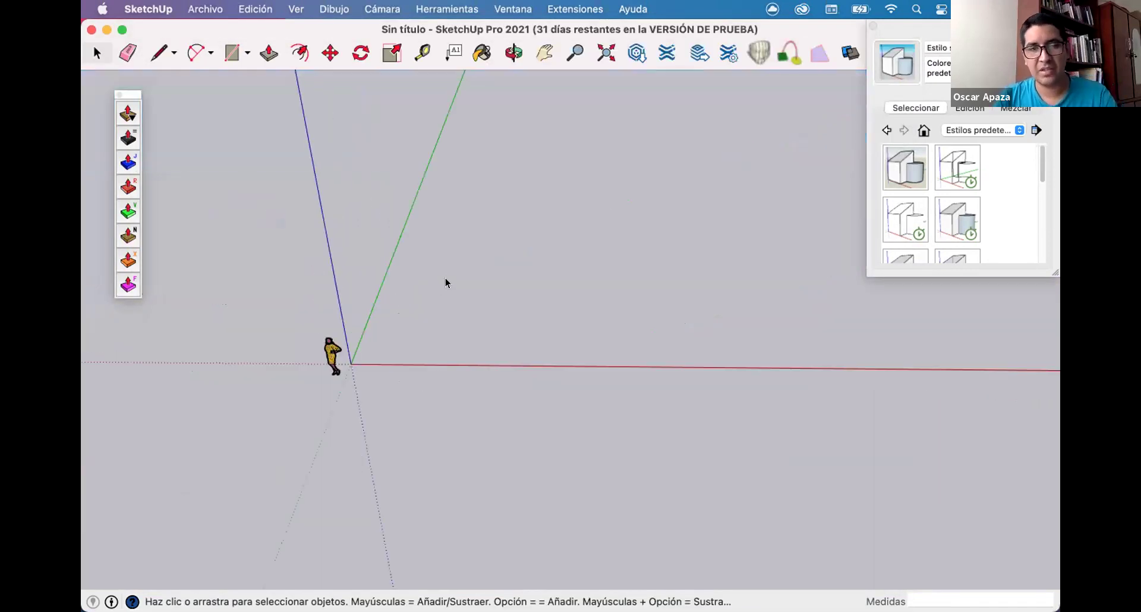
{"action": "scroll", "coordinate": [445, 278], "scroll_direction": "down", "scroll_amount": 2}
{"action": "middle_click_drag", "start_coordinate": [440, 237], "coordinate": [365, 308]}
{"action": "scroll", "coordinate": [361, 309], "scroll_direction": "up", "scroll_amount": 3}
{"action": "scroll", "coordinate": [301, 339], "scroll_direction": "down", "scroll_amount": 1}
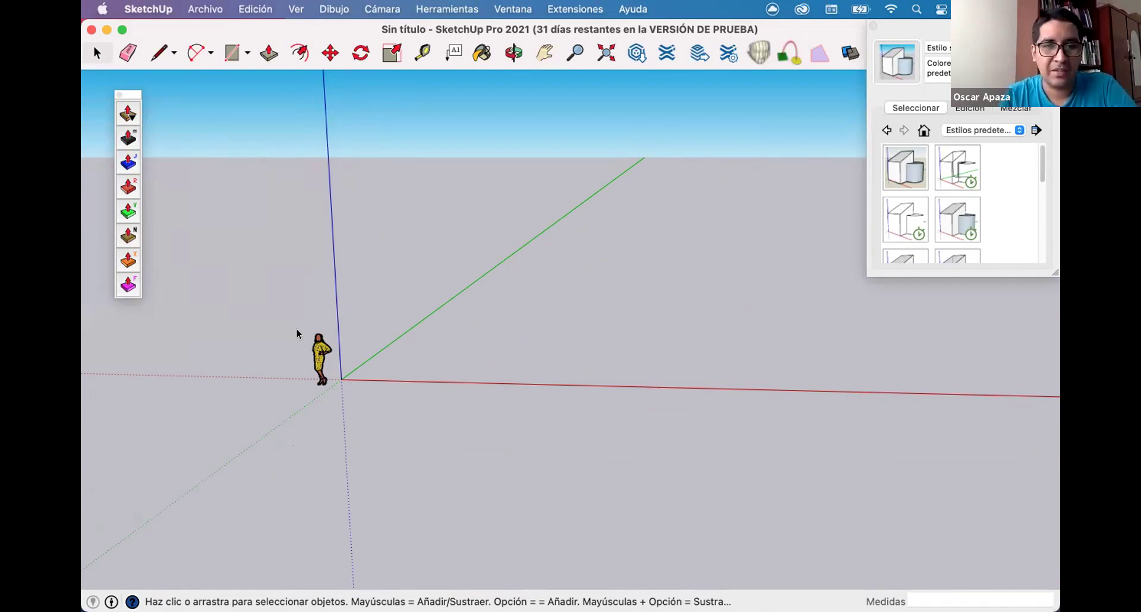
Open jubilee-church-min.jpeg from the desktop in Preview and examine its section, frontal elevation and second-level floor plan.
{"action": "key", "text": "F11"}
{"action": "double_click", "coordinate": [904, 215]}
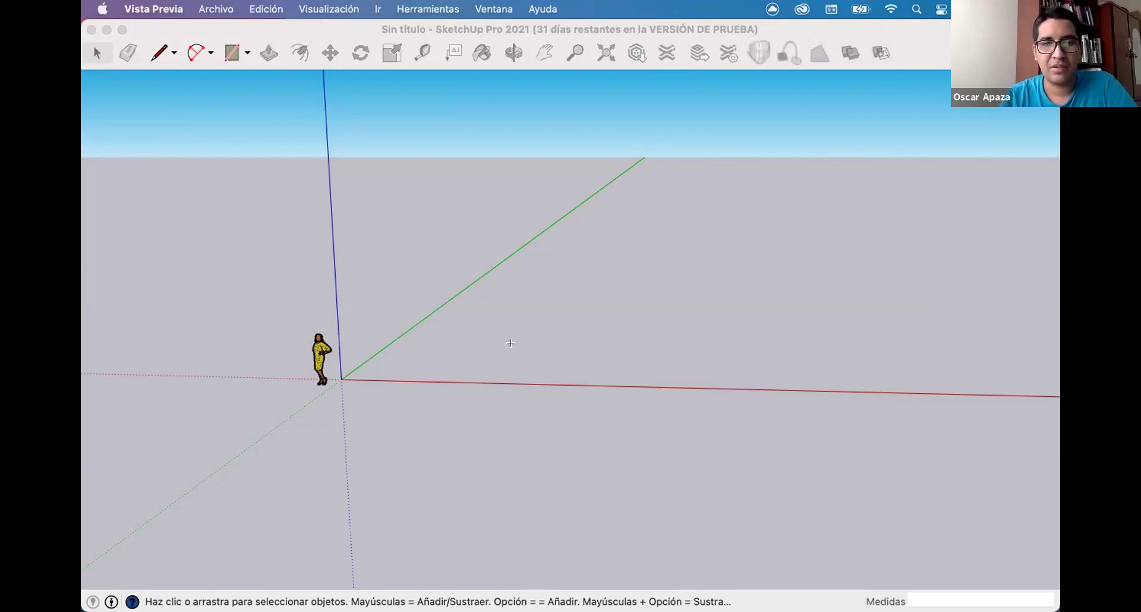
{"action": "key", "text": "super+minus"}
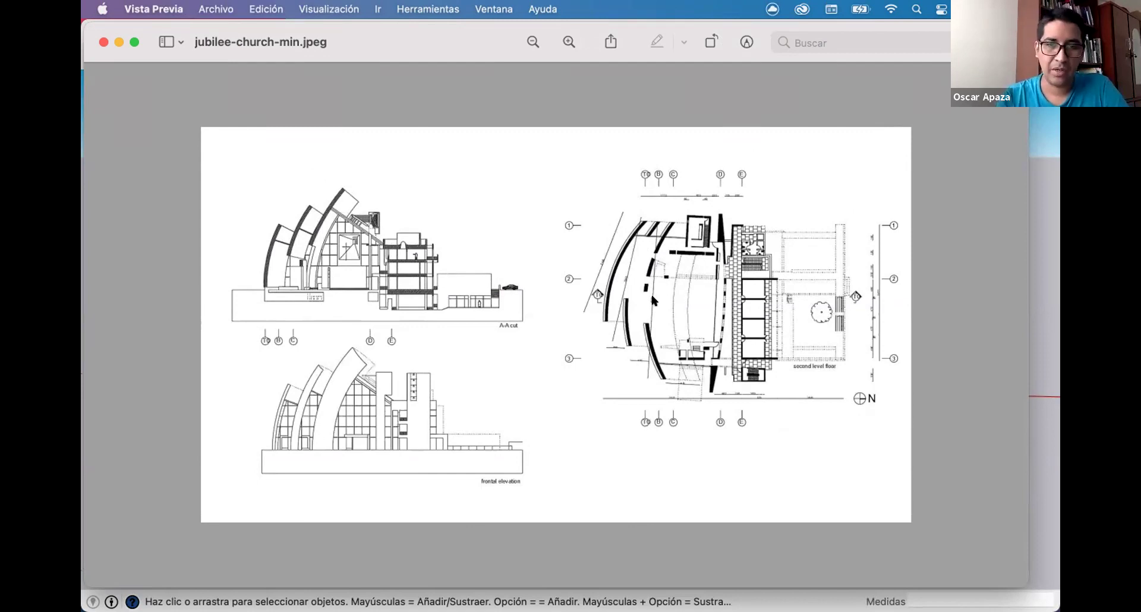
Switch from the reference image in Preview back to the new untitled SketchUp model.
{"action": "key", "text": "ctrl+Up"}
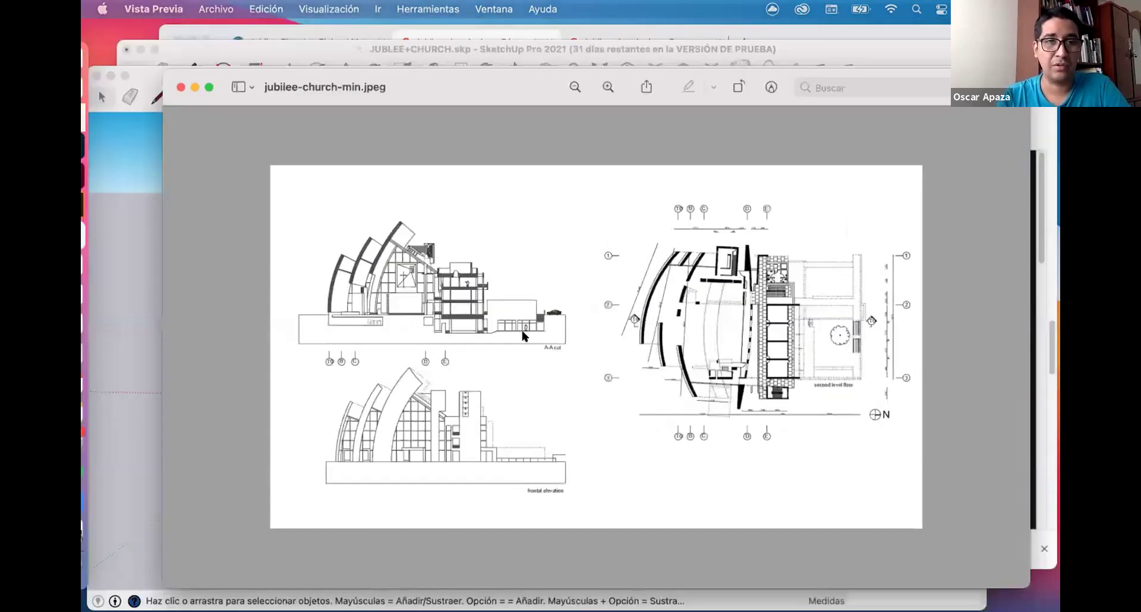
{"action": "key", "text": "ctrl+Up"}
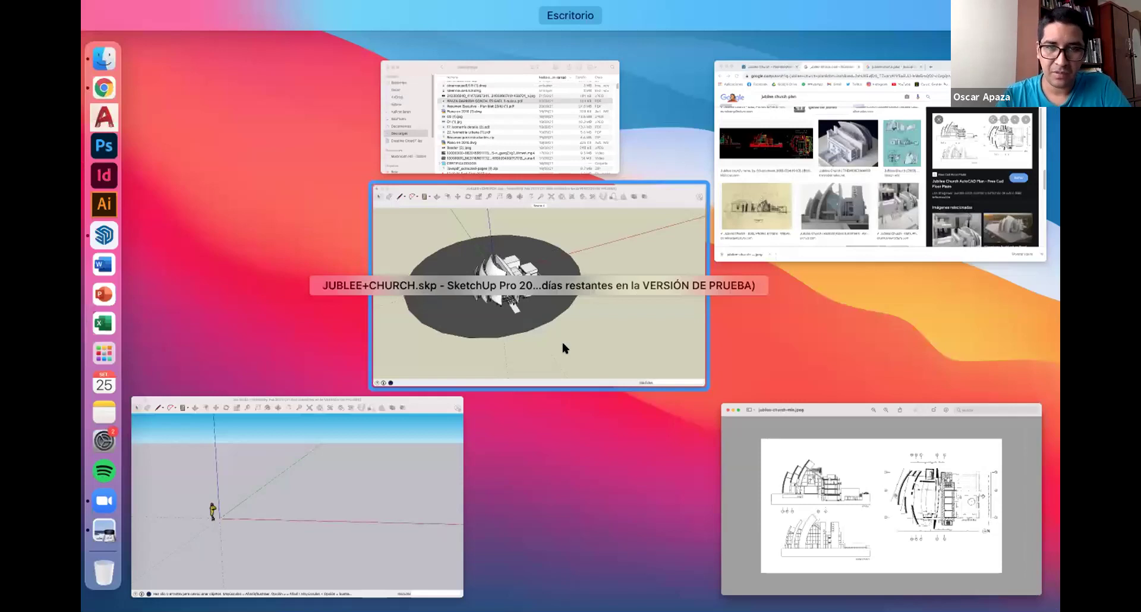
{"action": "left_click", "coordinate": [523, 336]}
{"action": "key", "text": "ctrl+Up"}
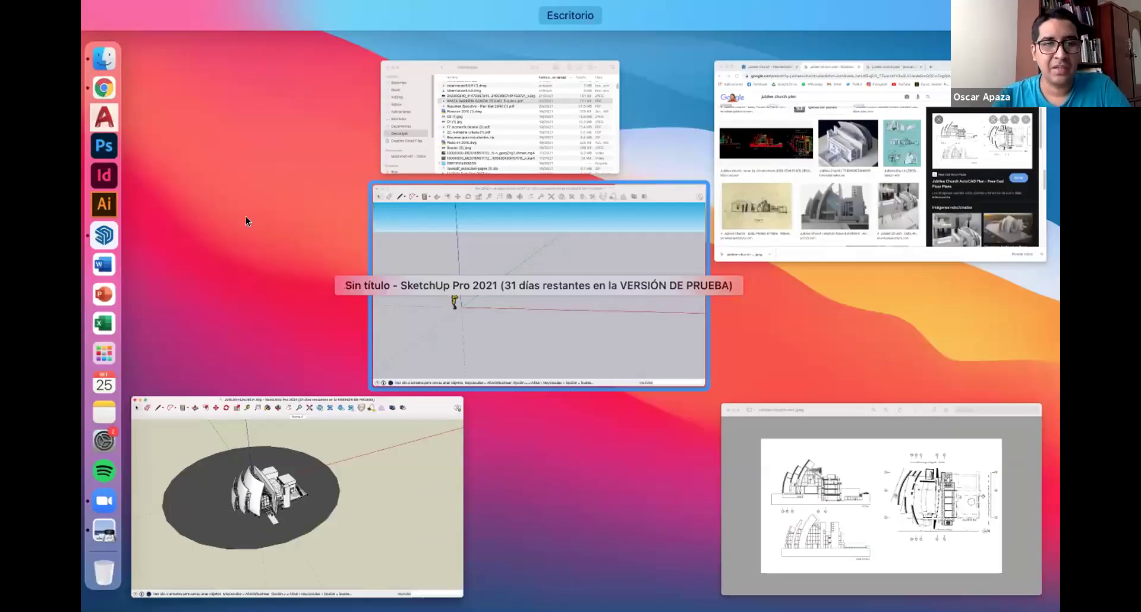
{"action": "left_click", "coordinate": [312, 244]}
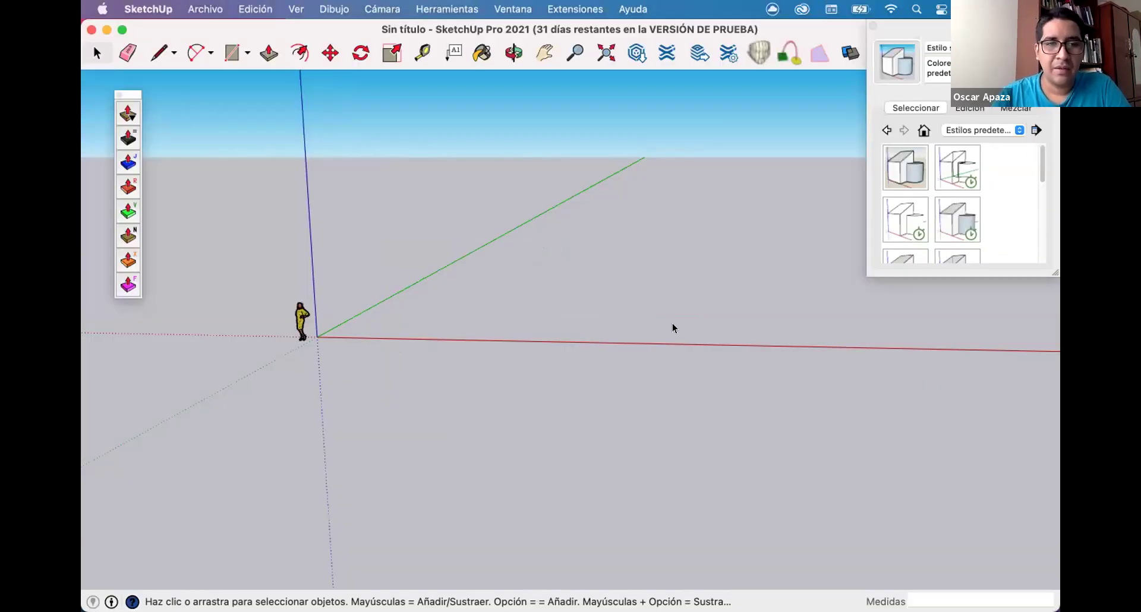
Import jubilee-church-min.jpeg from the Escritorio folder as a JPEG image and place it flat on the ground beside the origin.
{"action": "middle_click_drag", "start_coordinate": [616, 306], "coordinate": [348, 264]}
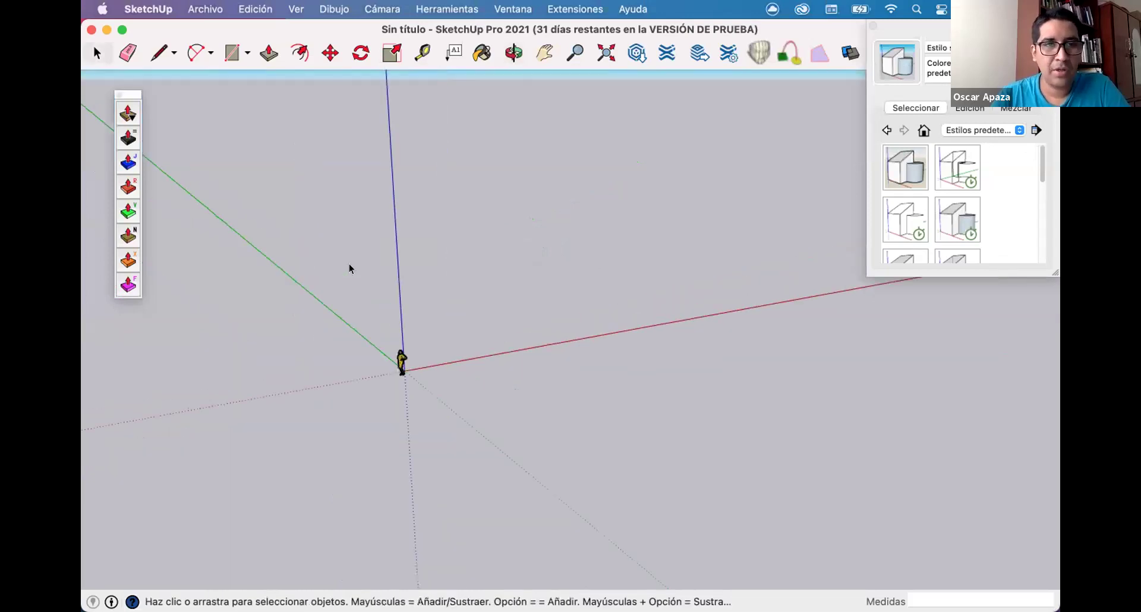
{"action": "left_click", "coordinate": [210, 9]}
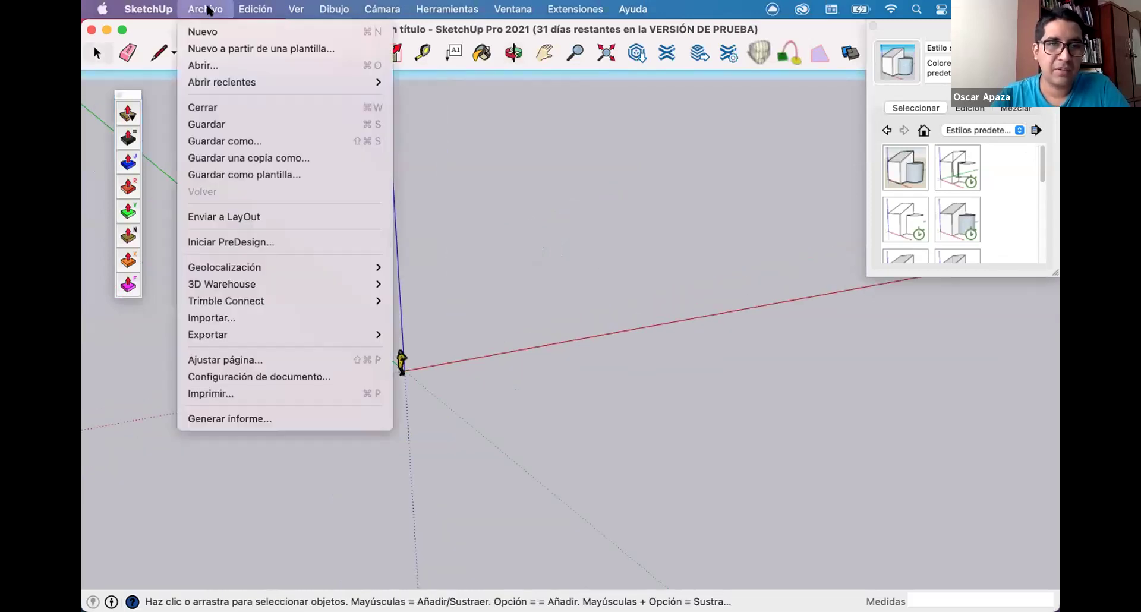
{"action": "left_click", "coordinate": [293, 318]}
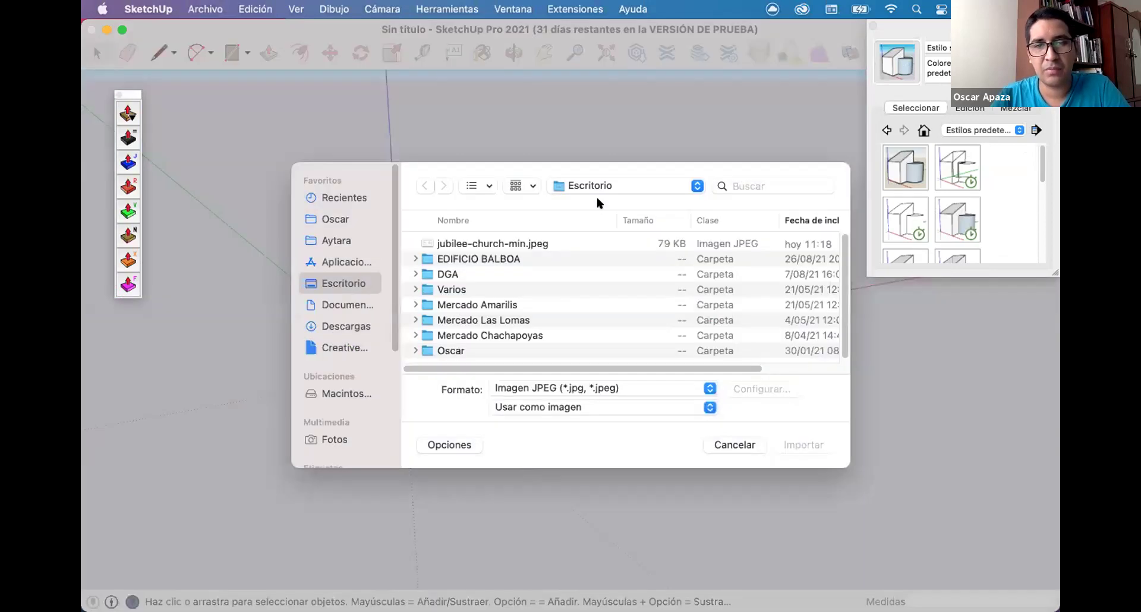
{"action": "left_click", "coordinate": [612, 389]}
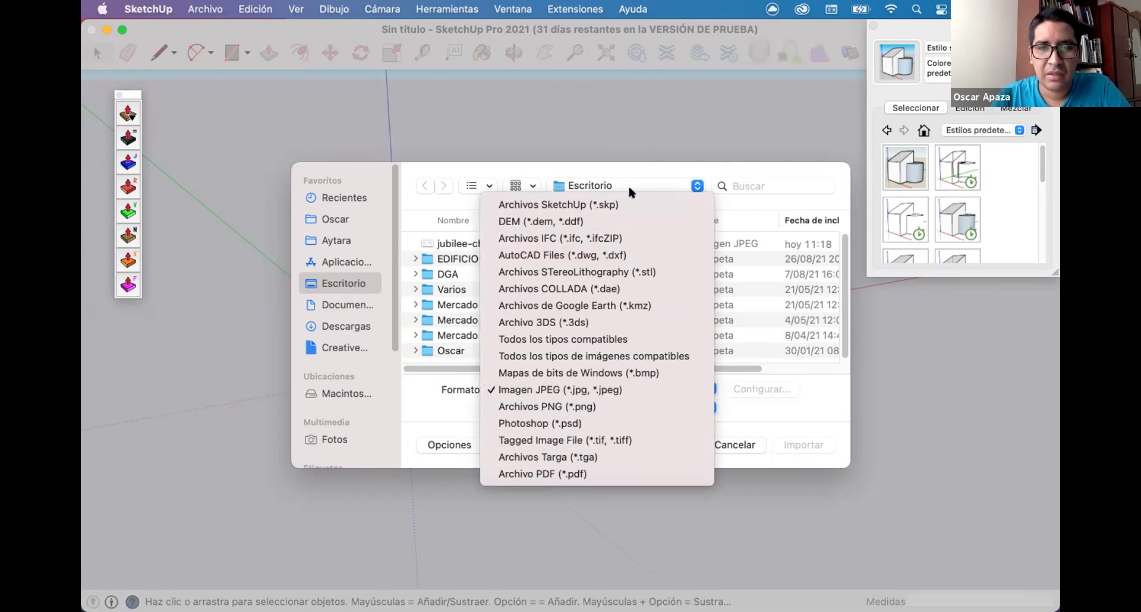
{"action": "left_click", "coordinate": [536, 391]}
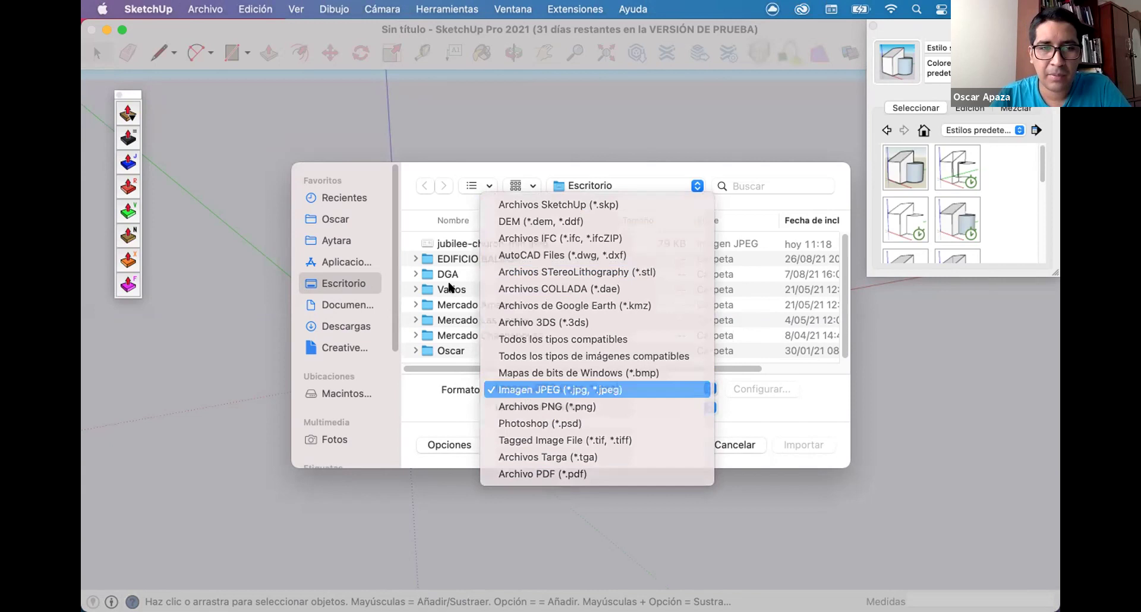
{"action": "left_click", "coordinate": [469, 242]}
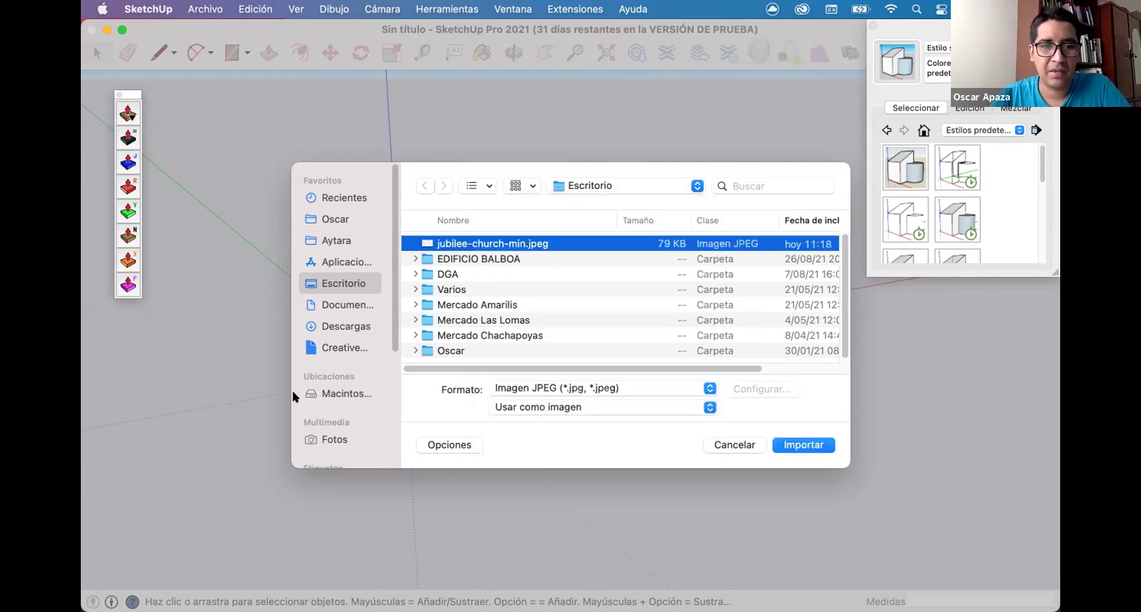
{"action": "key", "text": "Return"}
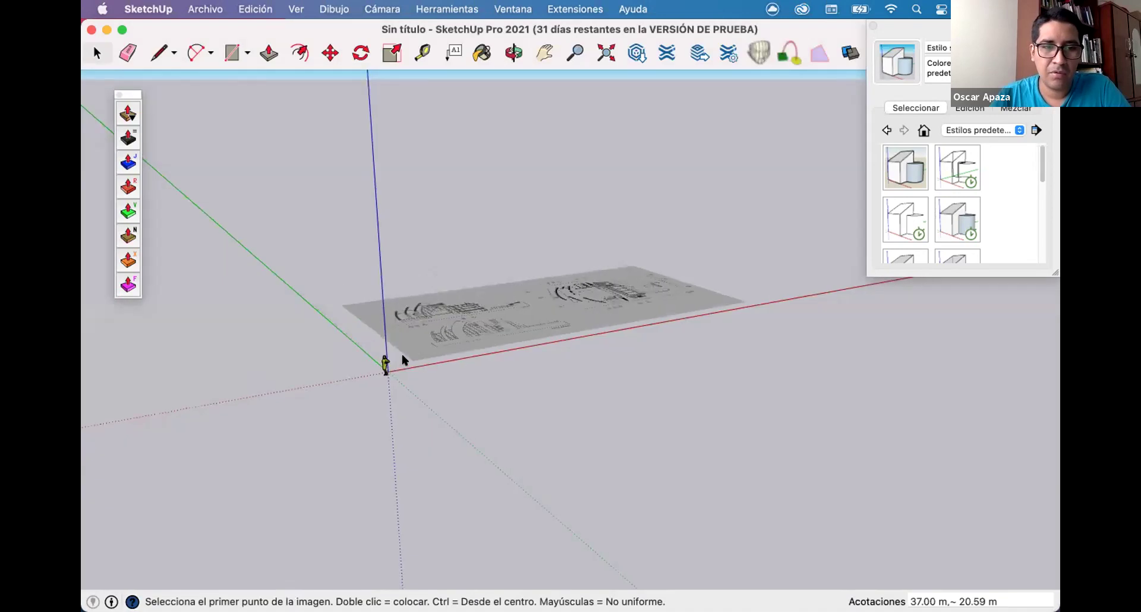
{"action": "left_click", "coordinate": [384, 370]}
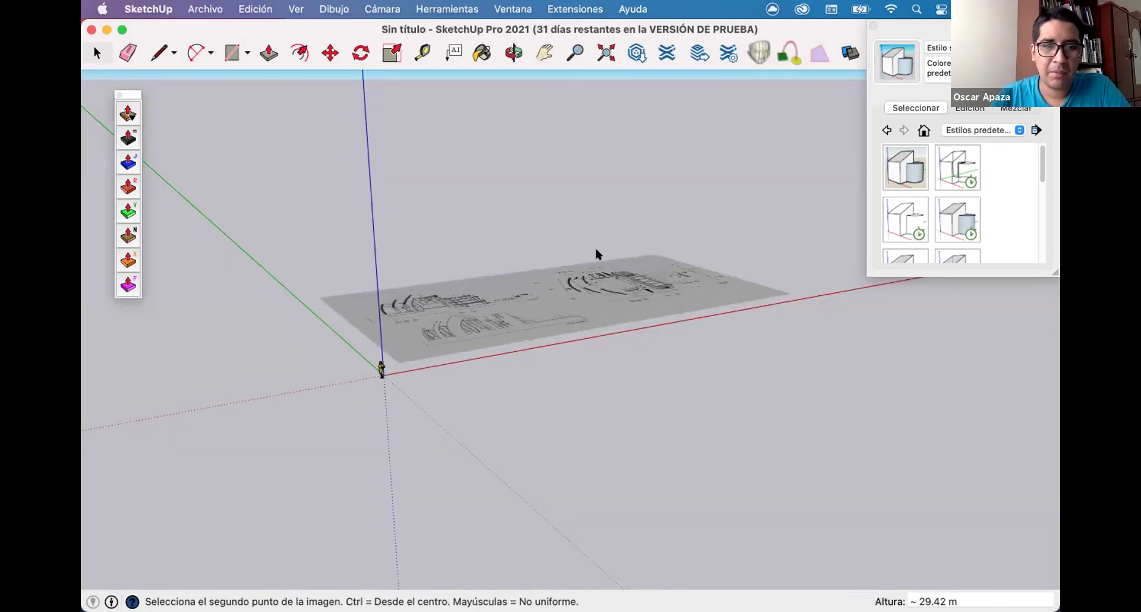
{"action": "left_click", "coordinate": [569, 271]}
Examine the imported drawing sheet closely, especially the second-level floor plan with its axes and dimension lines.
{"action": "middle_click_drag", "start_coordinate": [573, 248], "coordinate": [581, 191]}
{"action": "scroll", "coordinate": [579, 205], "scroll_direction": "up", "scroll_amount": 3}
{"action": "scroll", "coordinate": [580, 219], "scroll_direction": "up", "scroll_amount": 4}
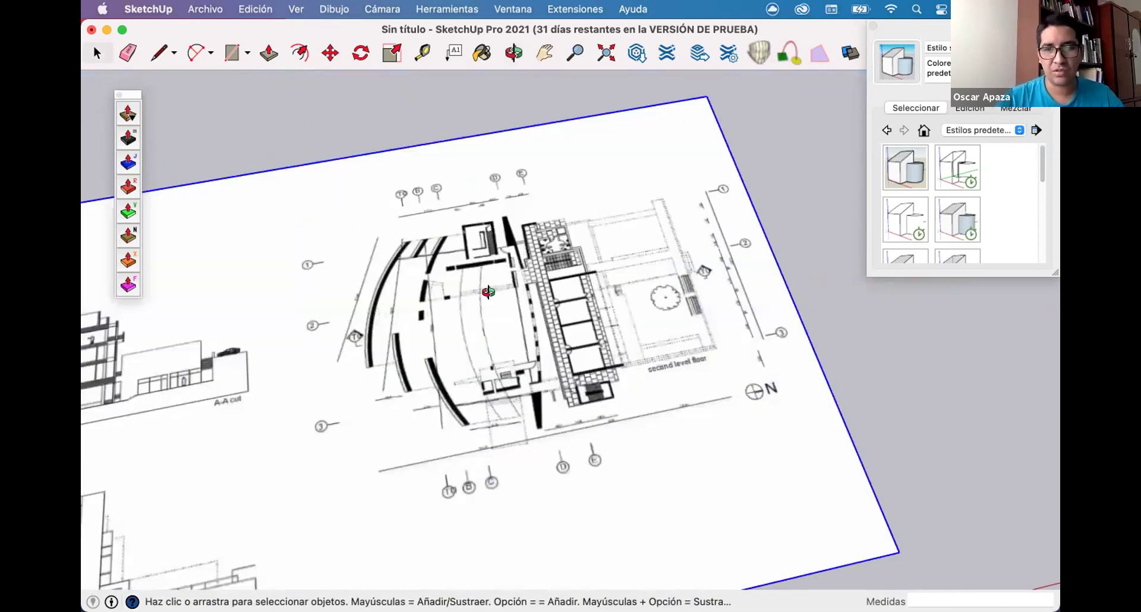
{"action": "middle_click_drag", "start_coordinate": [666, 300], "coordinate": [621, 315]}
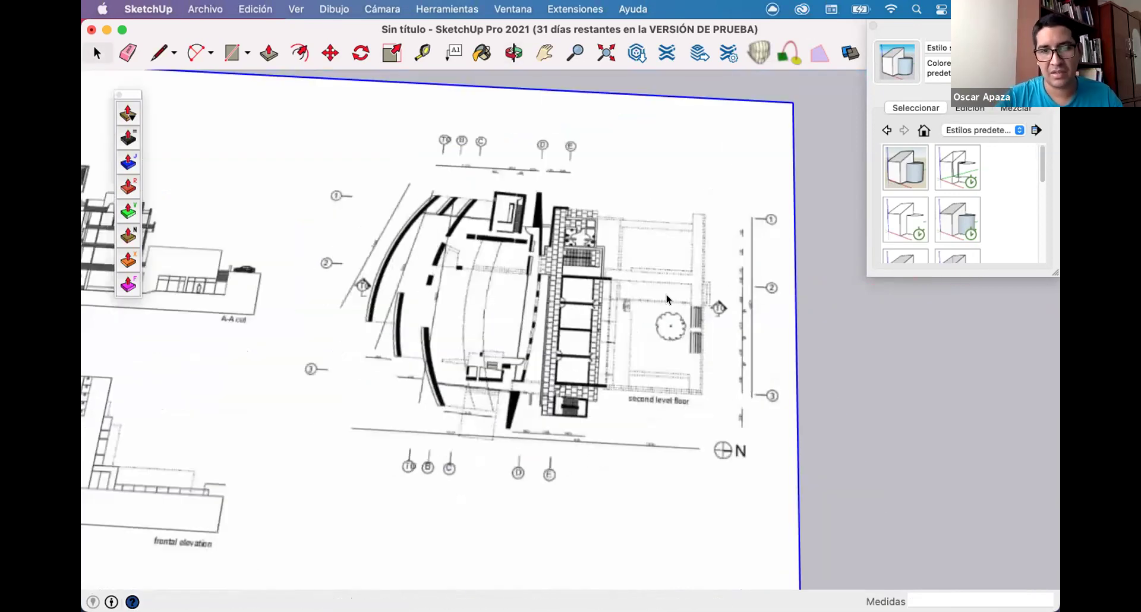
{"action": "scroll", "coordinate": [664, 280], "scroll_direction": "up", "scroll_amount": 6}
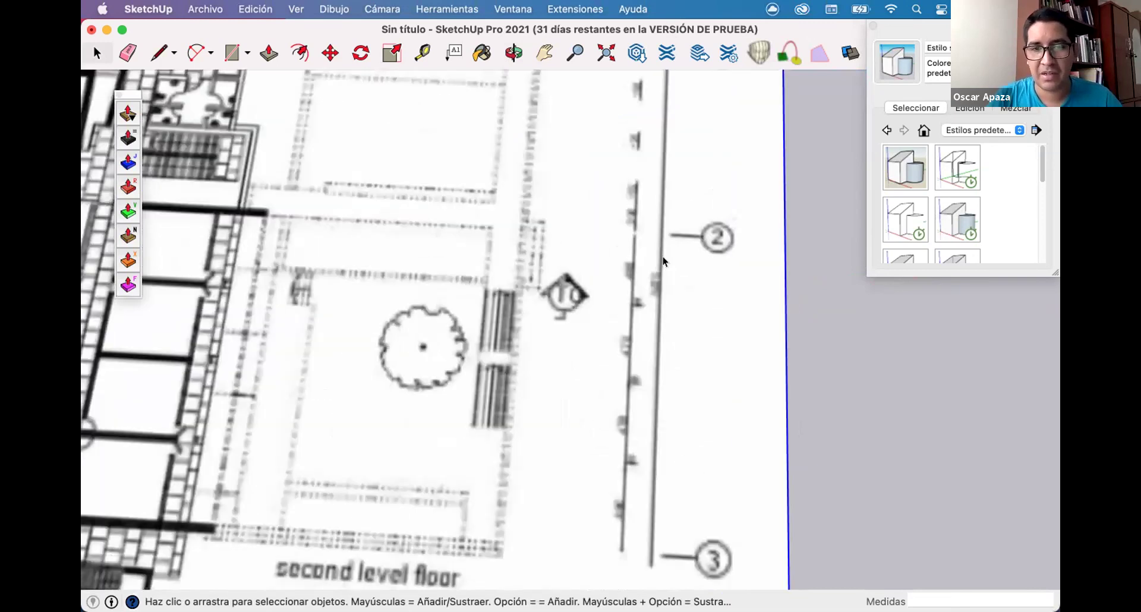
{"action": "scroll", "coordinate": [663, 261], "scroll_direction": "down", "scroll_amount": 3}
{"action": "scroll", "coordinate": [661, 301], "scroll_direction": "down", "scroll_amount": 8}
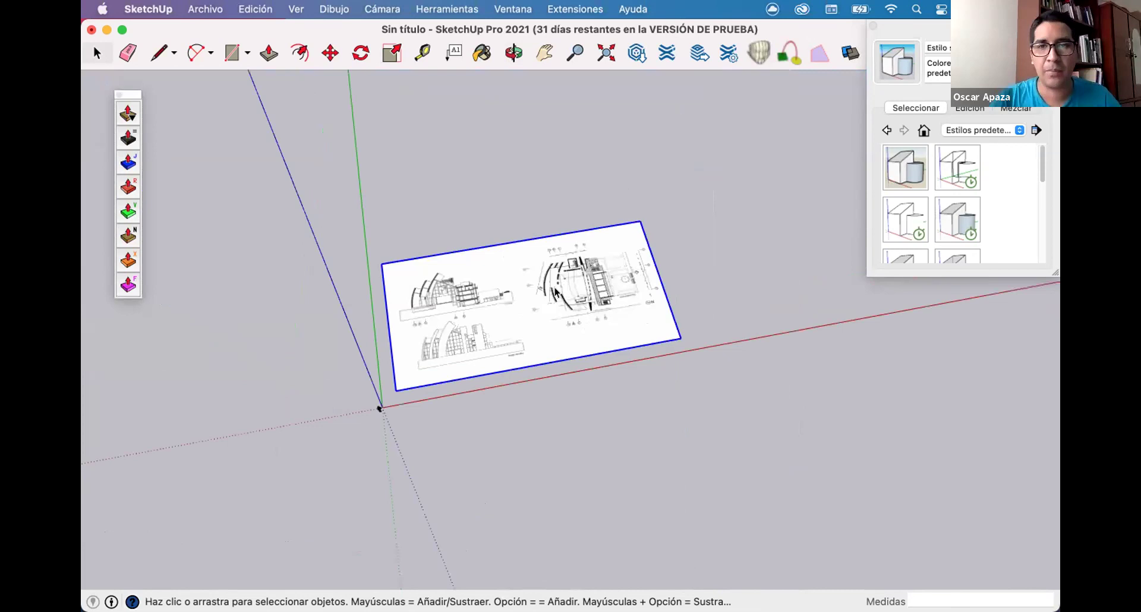
{"action": "scroll", "coordinate": [555, 291], "scroll_direction": "up", "scroll_amount": 3}
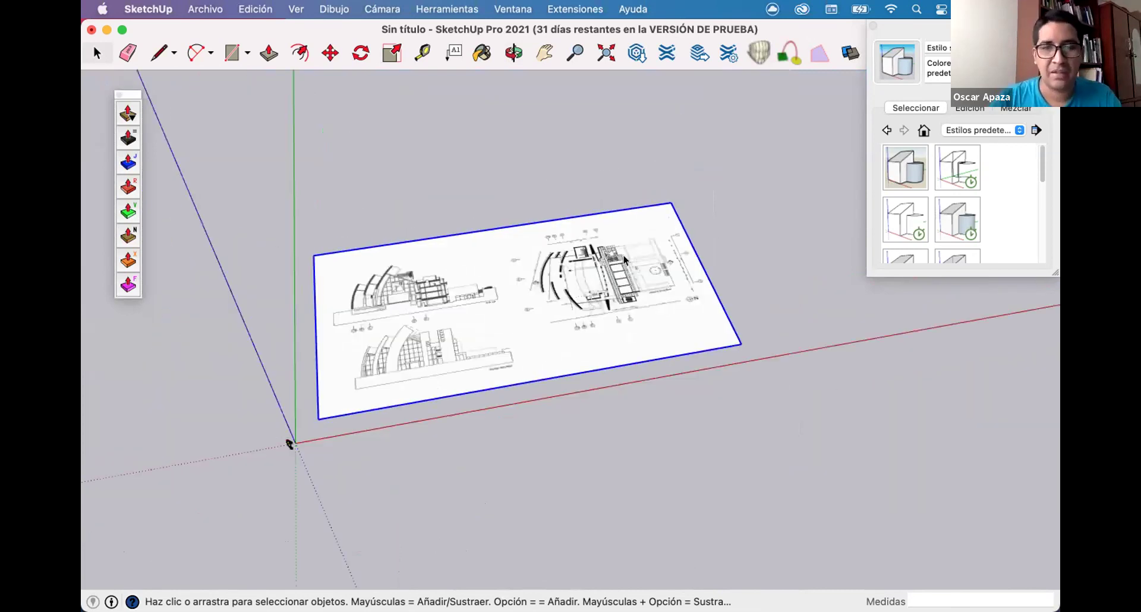
{"action": "middle_click_drag", "start_coordinate": [624, 261], "coordinate": [596, 279]}
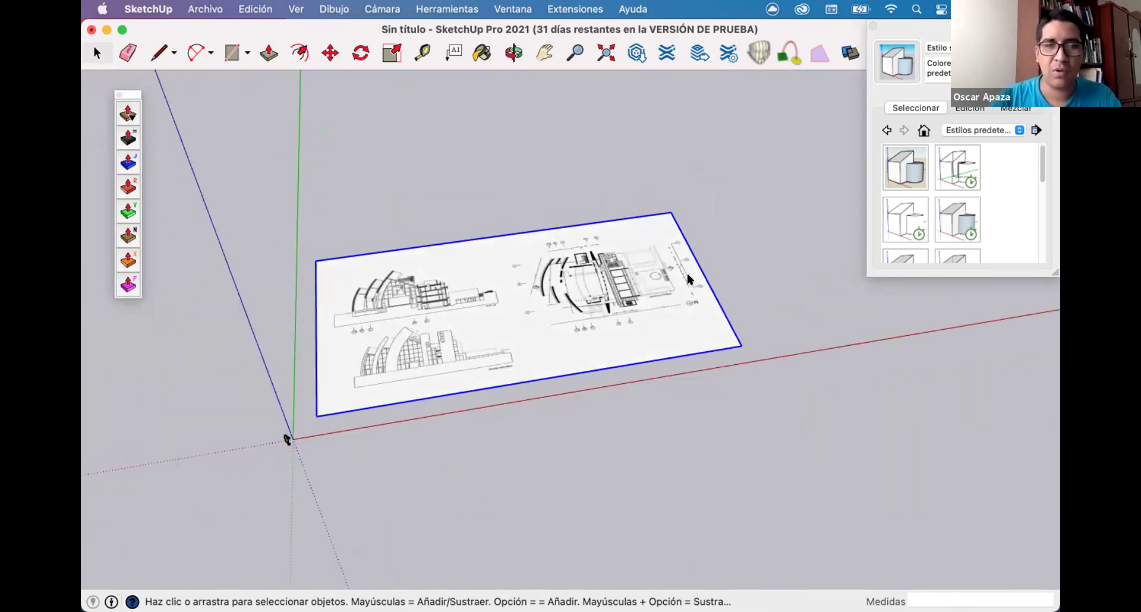
Switch to the JUBLEE+CHURCH.skp model and measure the bell tower's height from its top corner down to its base.
{"action": "key", "text": "ctrl+Down"}
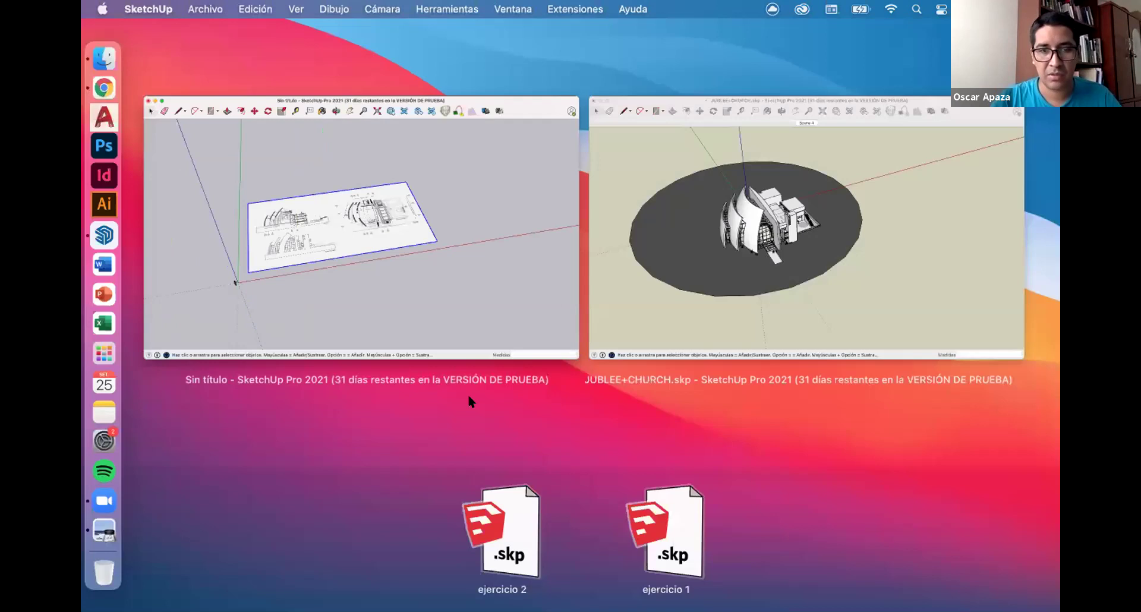
{"action": "key", "text": "Escape"}
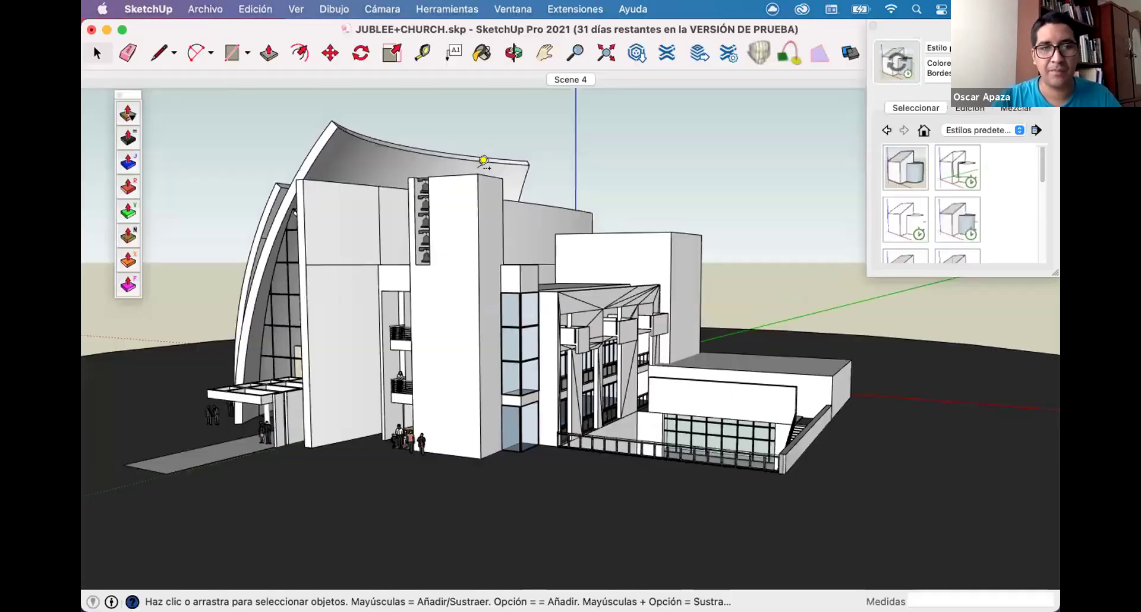
{"action": "left_click", "coordinate": [481, 447]}
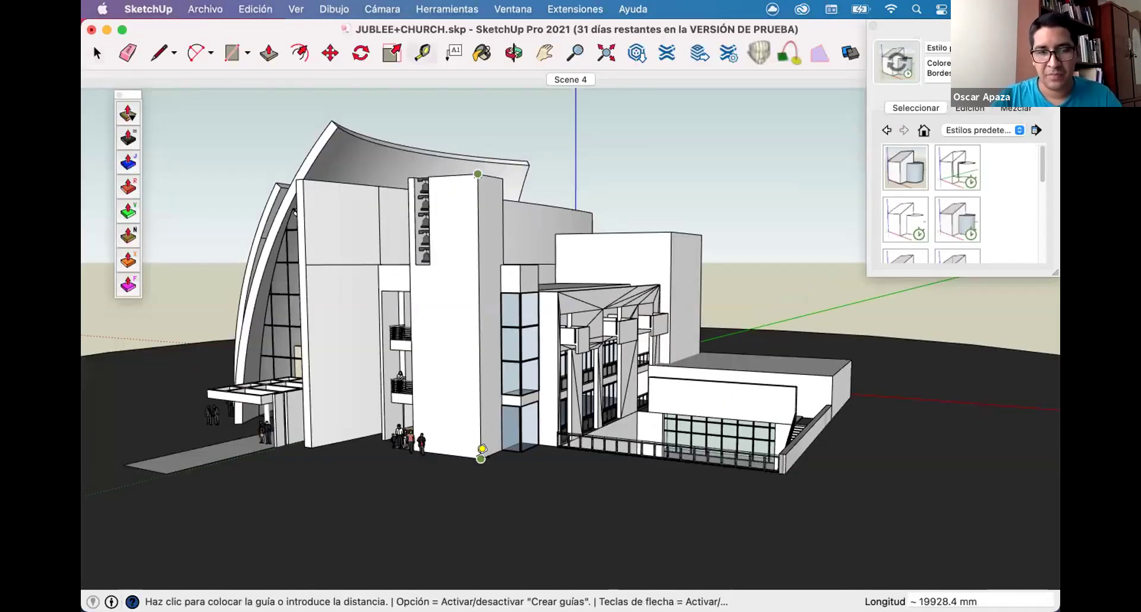
{"action": "scroll", "coordinate": [453, 448], "scroll_direction": "up", "scroll_amount": 2}
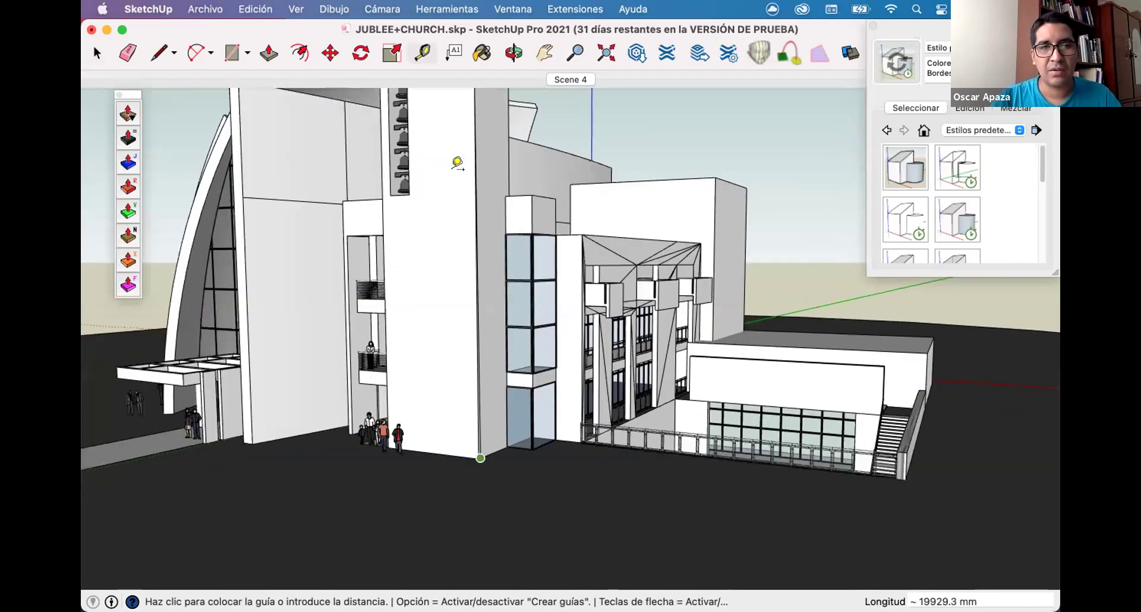
{"action": "left_click", "coordinate": [418, 55]}
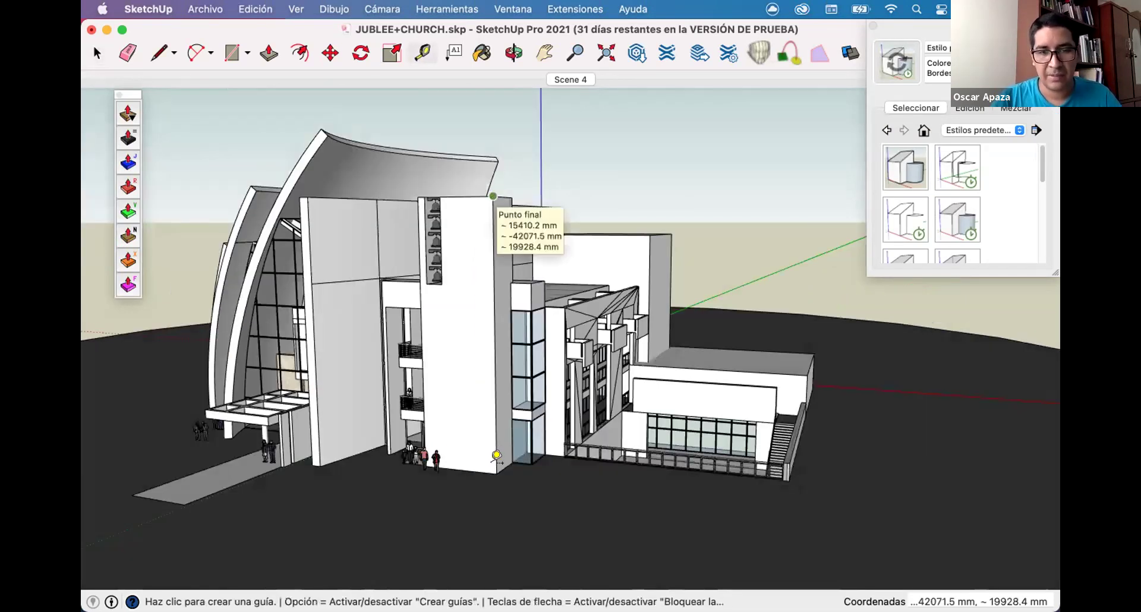
{"action": "left_click", "coordinate": [492, 196]}
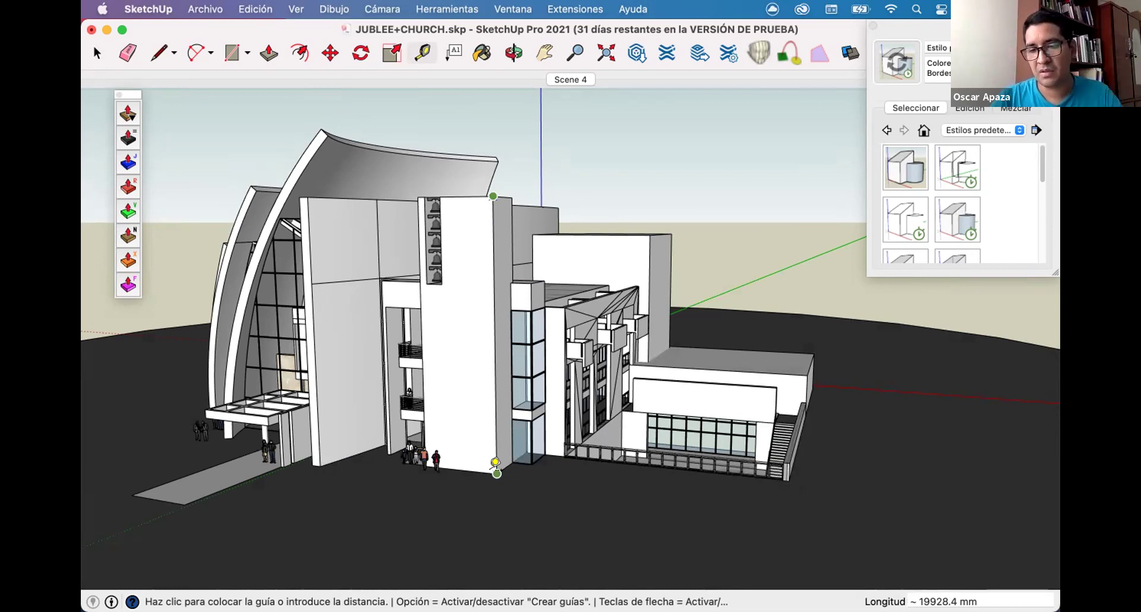
{"action": "left_click", "coordinate": [495, 463]}
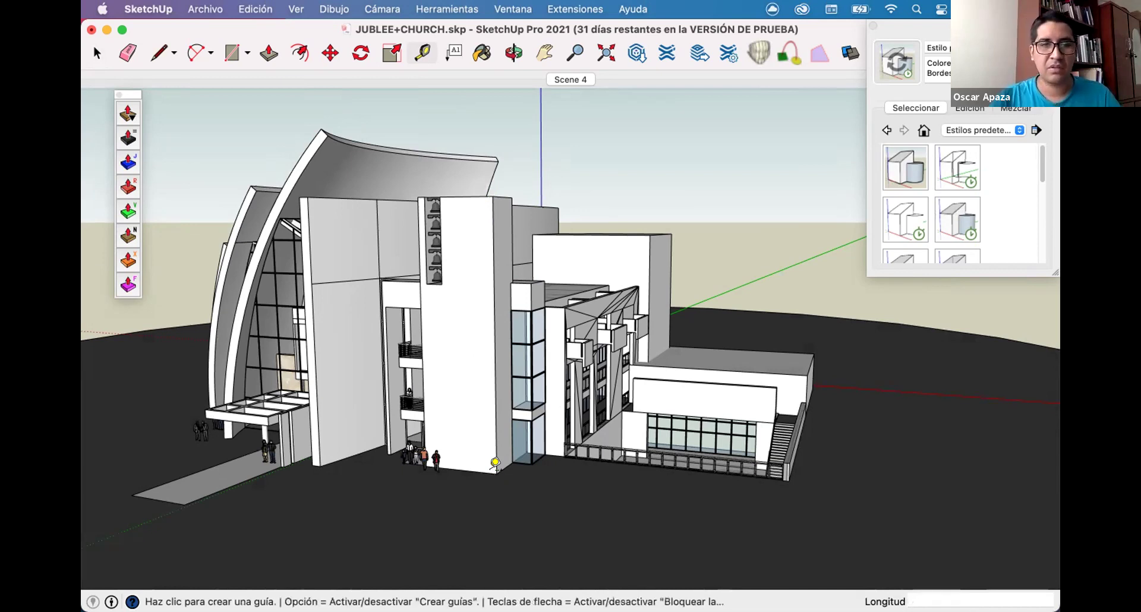
View the whole finished church from its entrance side and return to the untitled model with the imported drawings.
{"action": "key", "text": "space"}
{"action": "scroll", "coordinate": [516, 314], "scroll_direction": "down", "scroll_amount": 3}
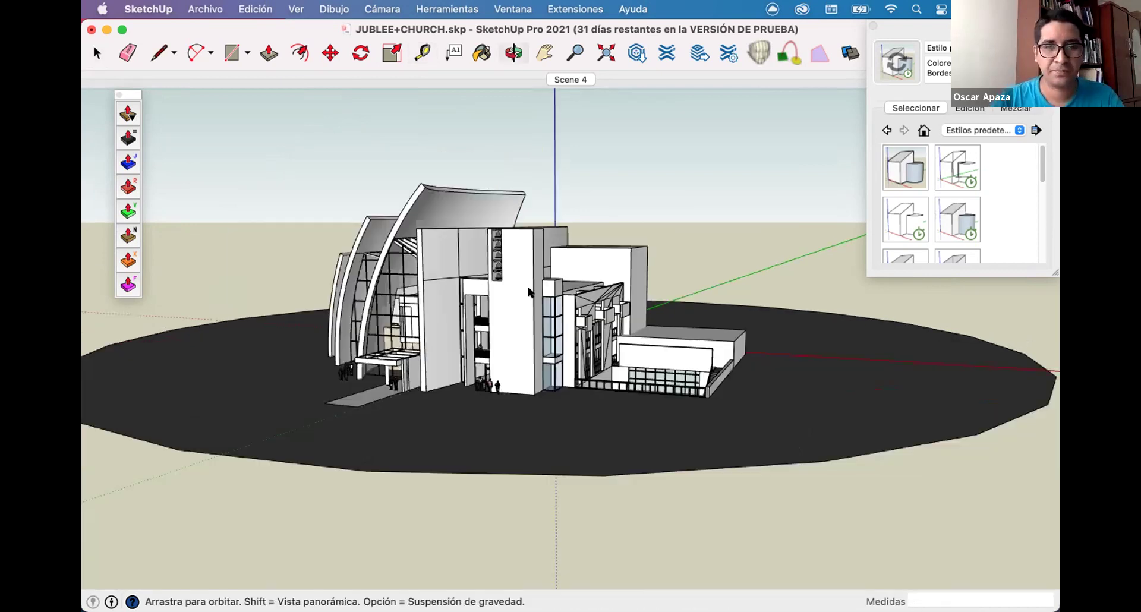
{"action": "middle_click_drag", "start_coordinate": [492, 320], "coordinate": [451, 308]}
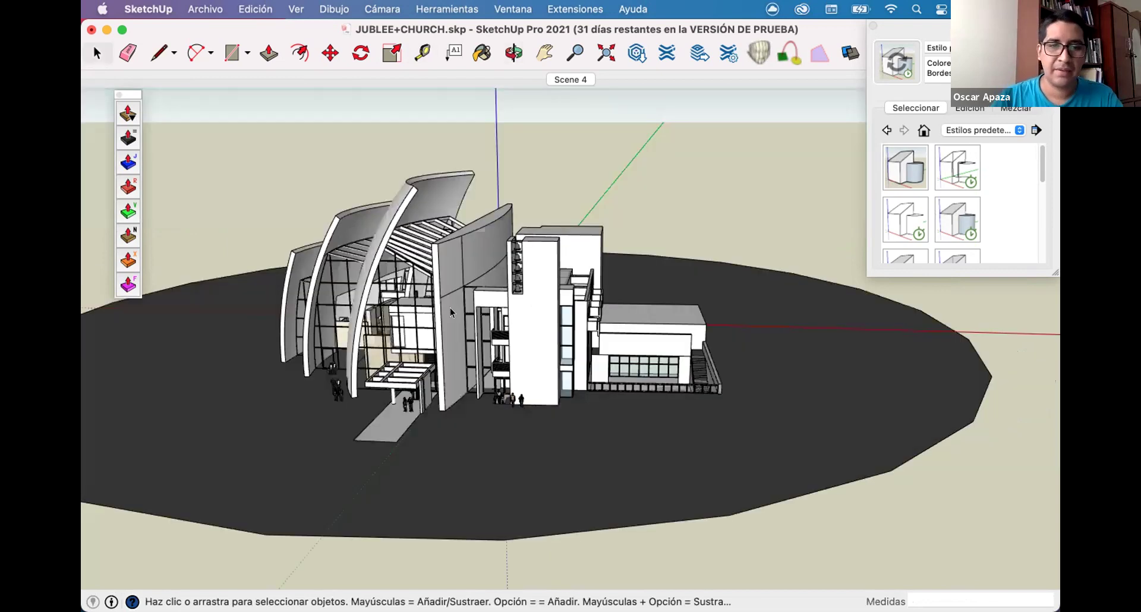
{"action": "key", "text": "ctrl+Up"}
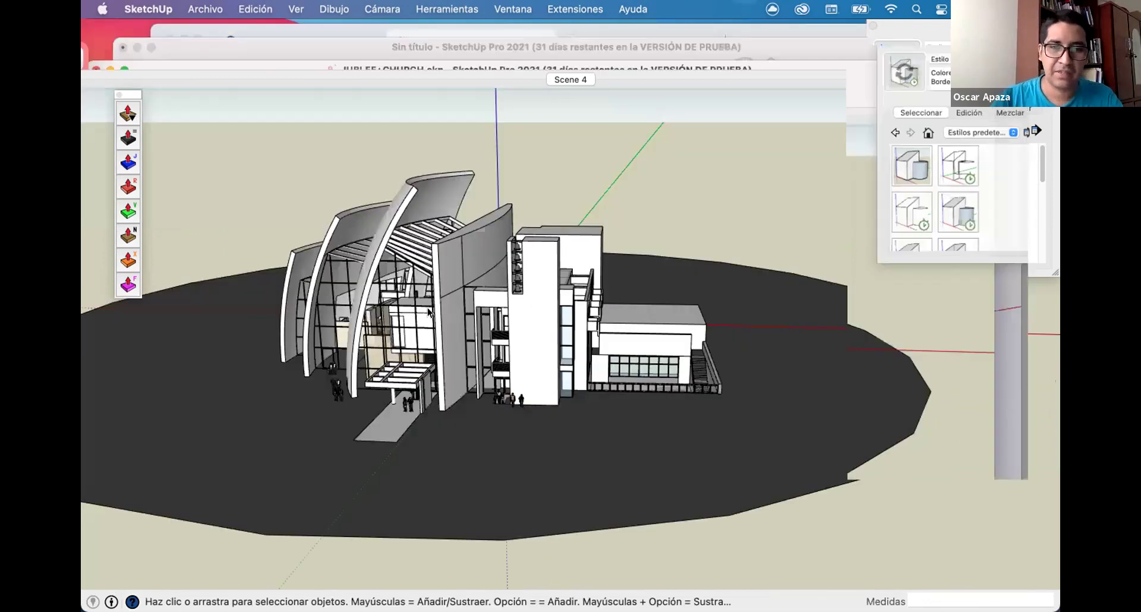
{"action": "left_click", "coordinate": [502, 478]}
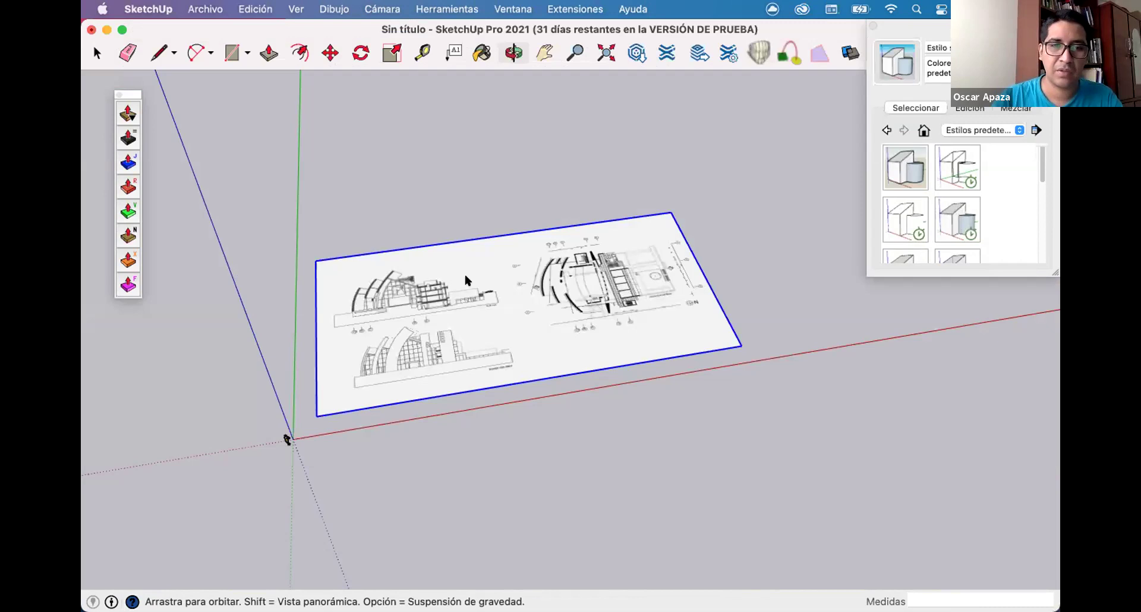
Examine the frontal elevation and section on the imported sheet, and compare the sheet's overall size with the scale figure.
{"action": "scroll", "coordinate": [502, 461], "scroll_direction": "up", "scroll_amount": 10}
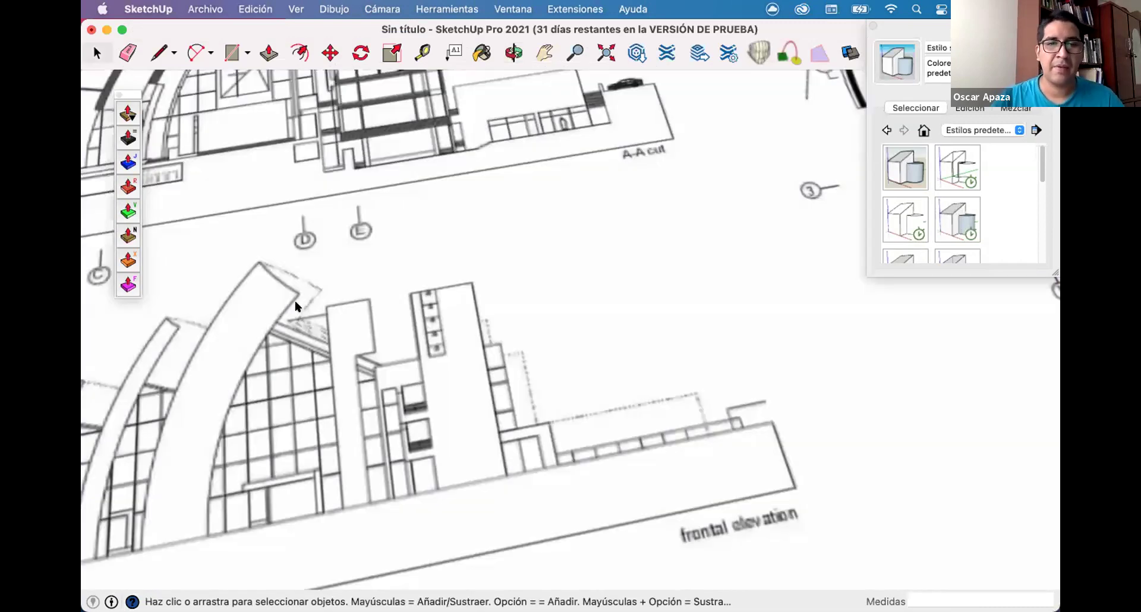
{"action": "scroll", "coordinate": [640, 401], "scroll_direction": "down", "scroll_amount": 3}
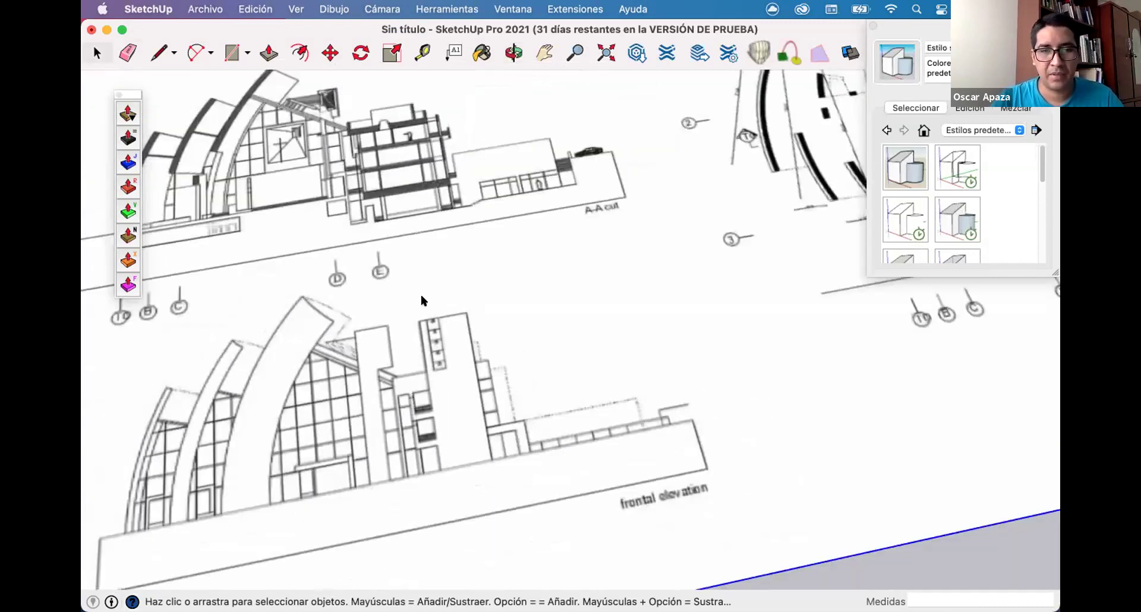
{"action": "scroll", "coordinate": [618, 316], "scroll_direction": "down", "scroll_amount": 10}
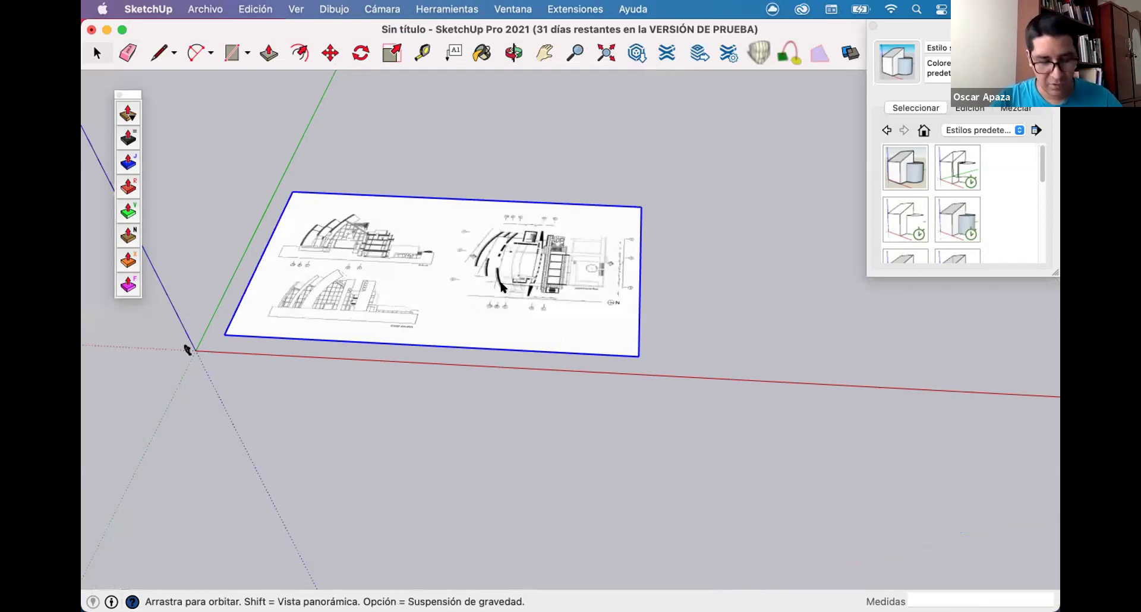
{"action": "scroll", "coordinate": [673, 282], "scroll_direction": "down", "scroll_amount": 3}
{"action": "middle_click_drag", "start_coordinate": [523, 300], "coordinate": [242, 260]}
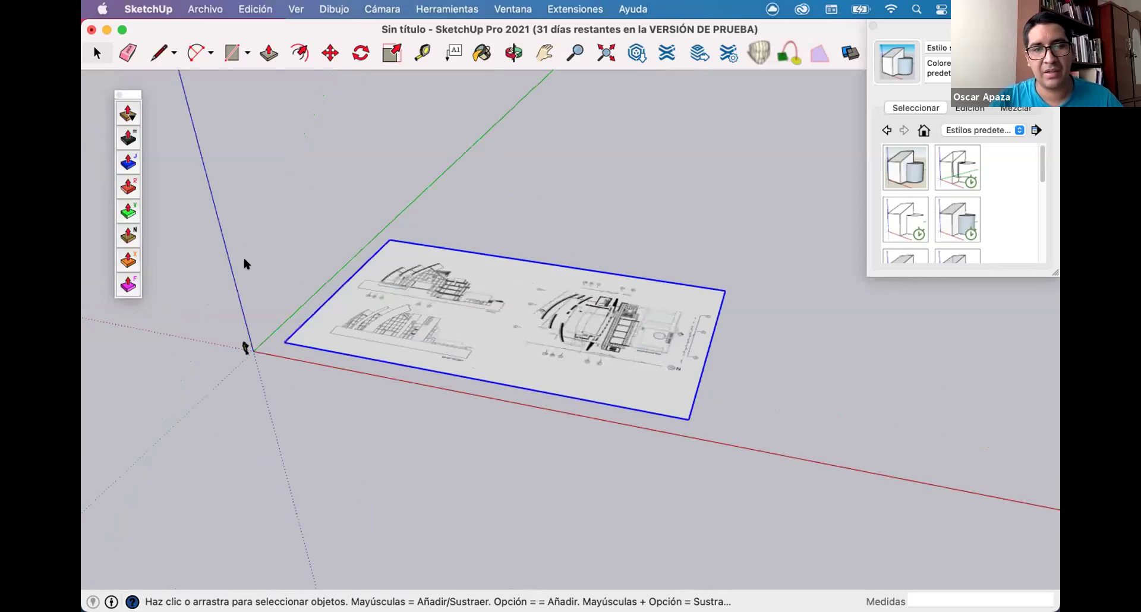
{"action": "scroll", "coordinate": [466, 273], "scroll_direction": "down", "scroll_amount": 1}
{"action": "scroll", "coordinate": [466, 273], "scroll_direction": "up", "scroll_amount": 2}
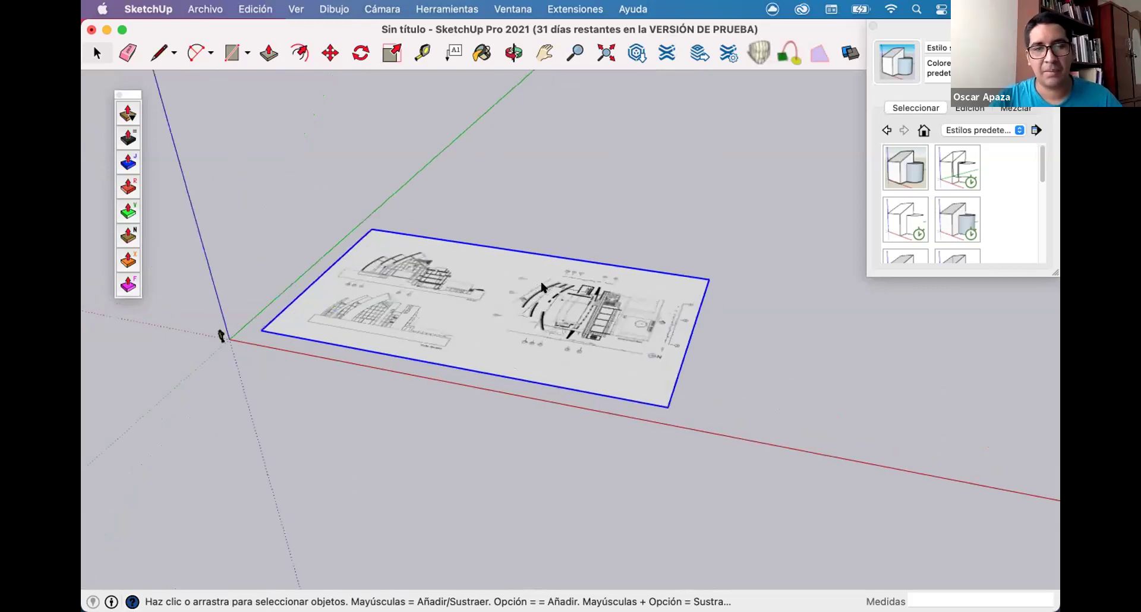
{"action": "scroll", "coordinate": [539, 279], "scroll_direction": "down", "scroll_amount": 2}
{"action": "middle_click_drag", "start_coordinate": [537, 271], "coordinate": [604, 270]}
{"action": "key", "text": "s"}
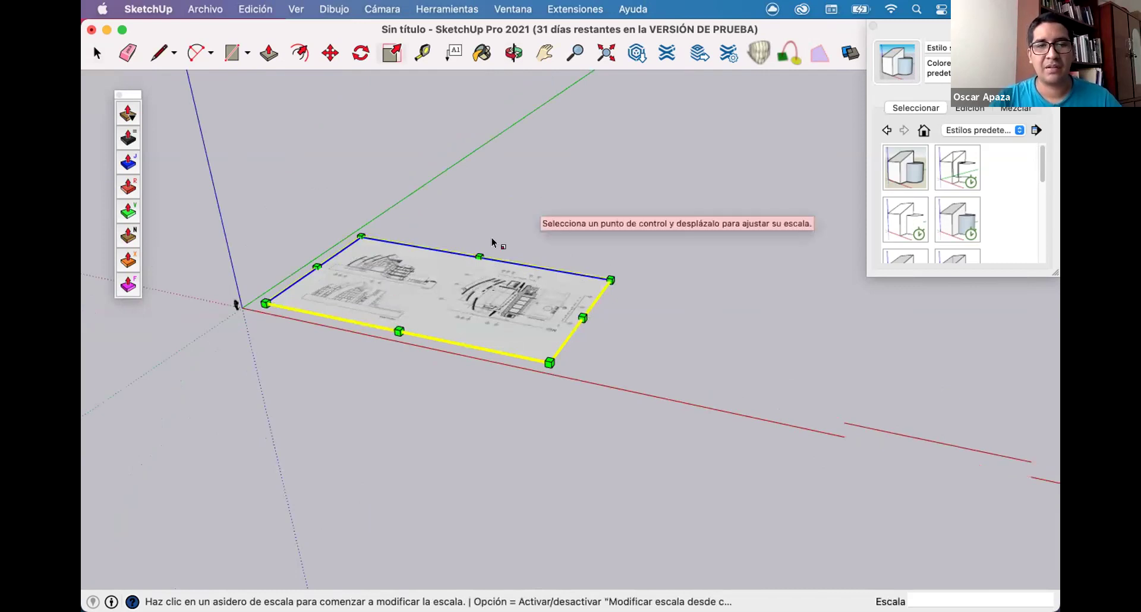
{"action": "middle_click_drag", "start_coordinate": [497, 242], "coordinate": [366, 387]}
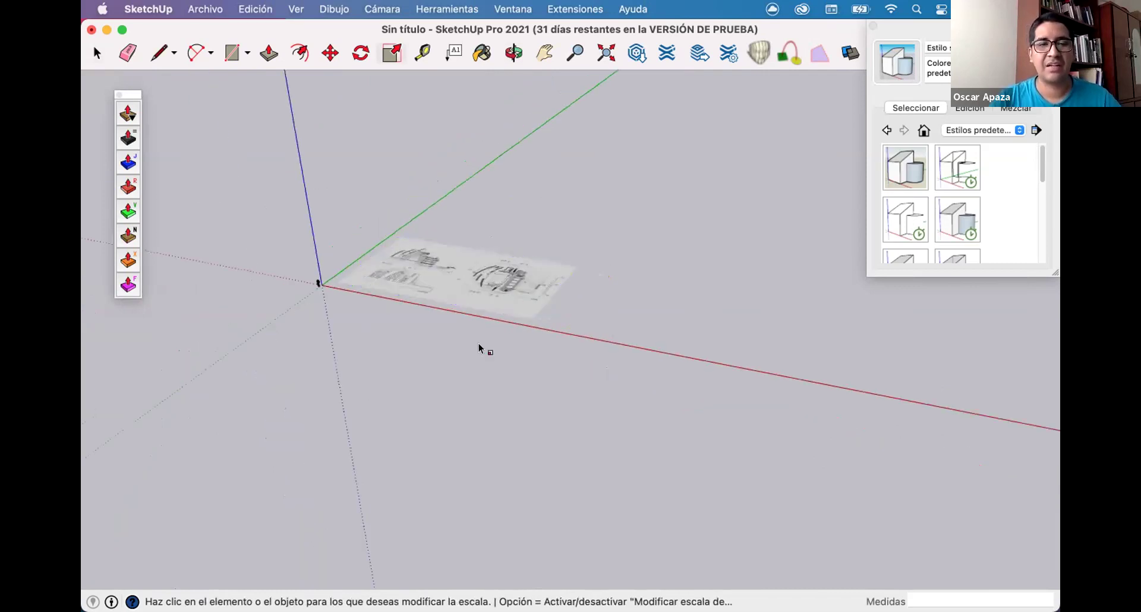
{"action": "scroll", "coordinate": [337, 283], "scroll_direction": "up", "scroll_amount": 2}
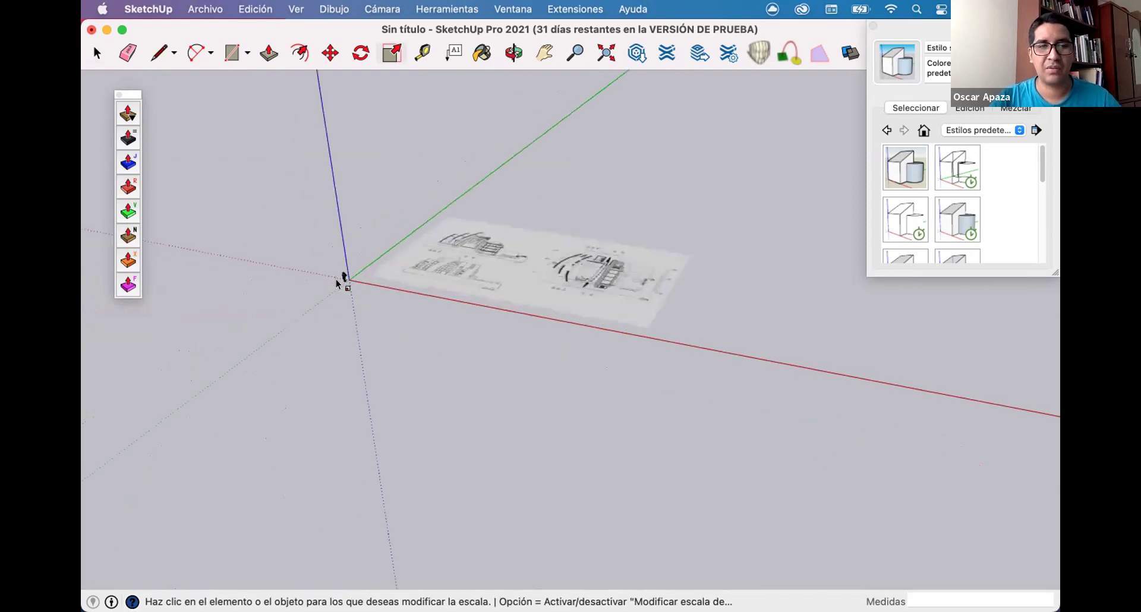
{"action": "scroll", "coordinate": [337, 280], "scroll_direction": "up", "scroll_amount": 2}
{"action": "scroll", "coordinate": [323, 278], "scroll_direction": "up", "scroll_amount": 2}
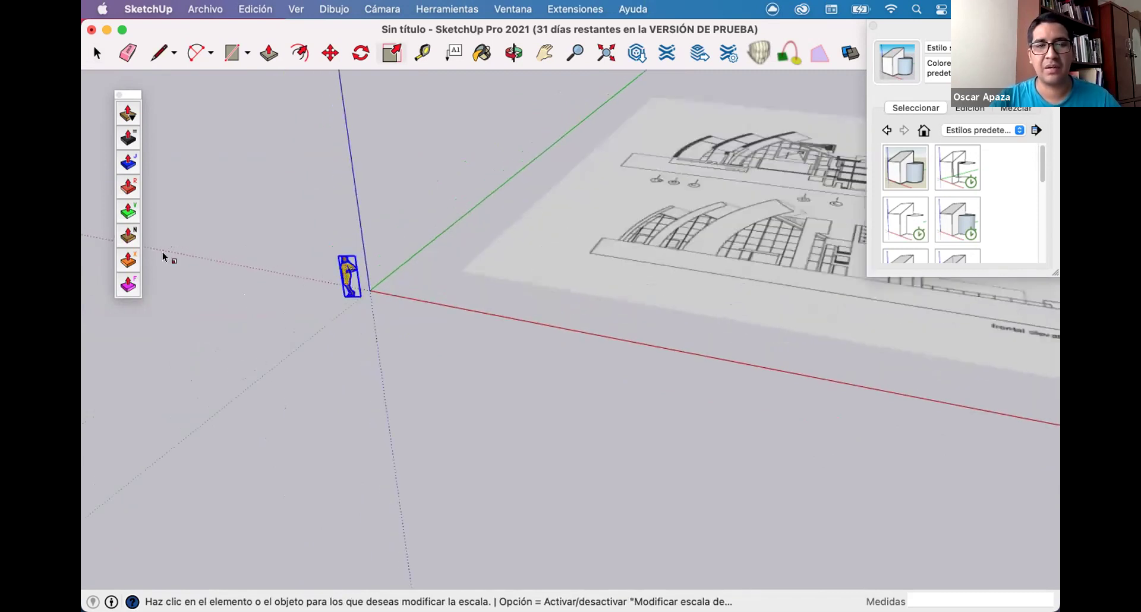
{"action": "scroll", "coordinate": [166, 255], "scroll_direction": "up", "scroll_amount": 1}
{"action": "scroll", "coordinate": [419, 280], "scroll_direction": "down", "scroll_amount": 5}
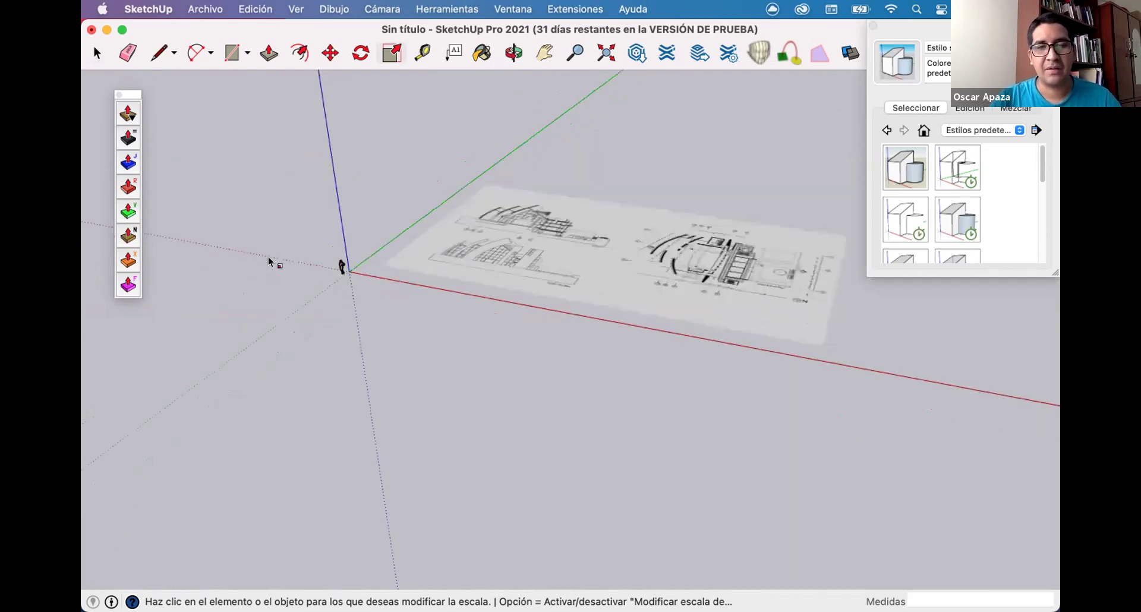
{"action": "scroll", "coordinate": [584, 265], "scroll_direction": "down", "scroll_amount": 2}
{"action": "right_click", "coordinate": [523, 235]}
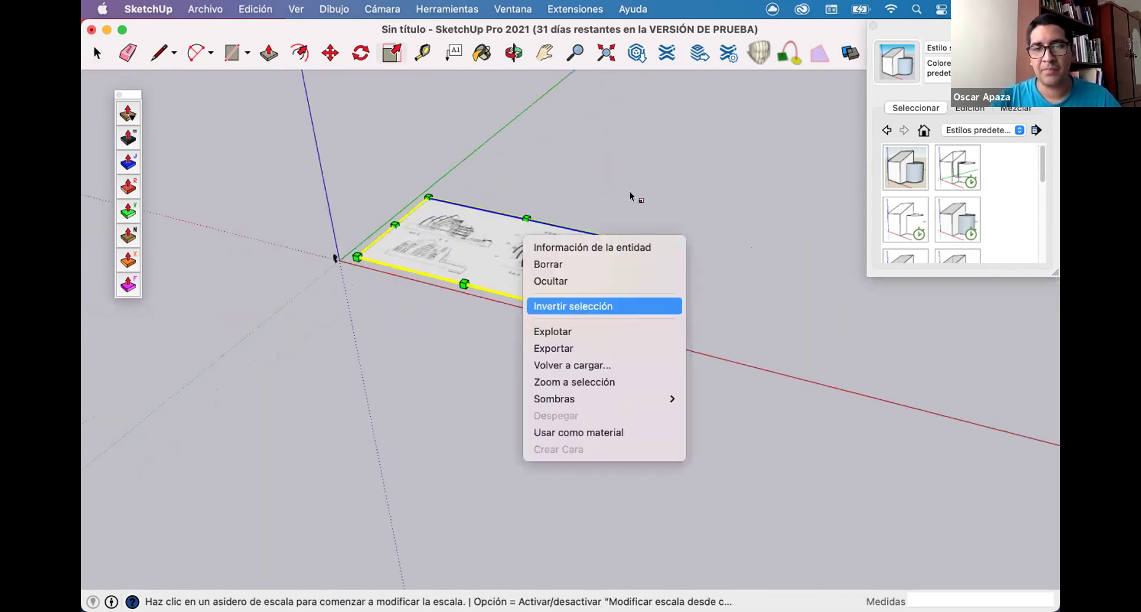
{"action": "left_click", "coordinate": [629, 193]}
{"action": "left_click", "coordinate": [613, 232]}
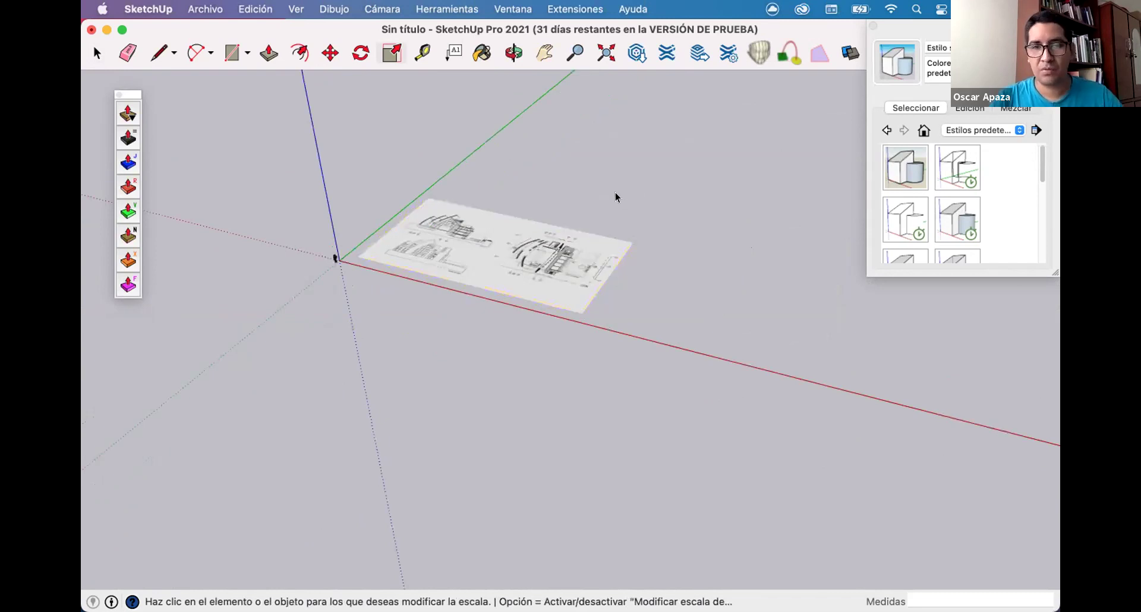
{"action": "key", "text": "space"}
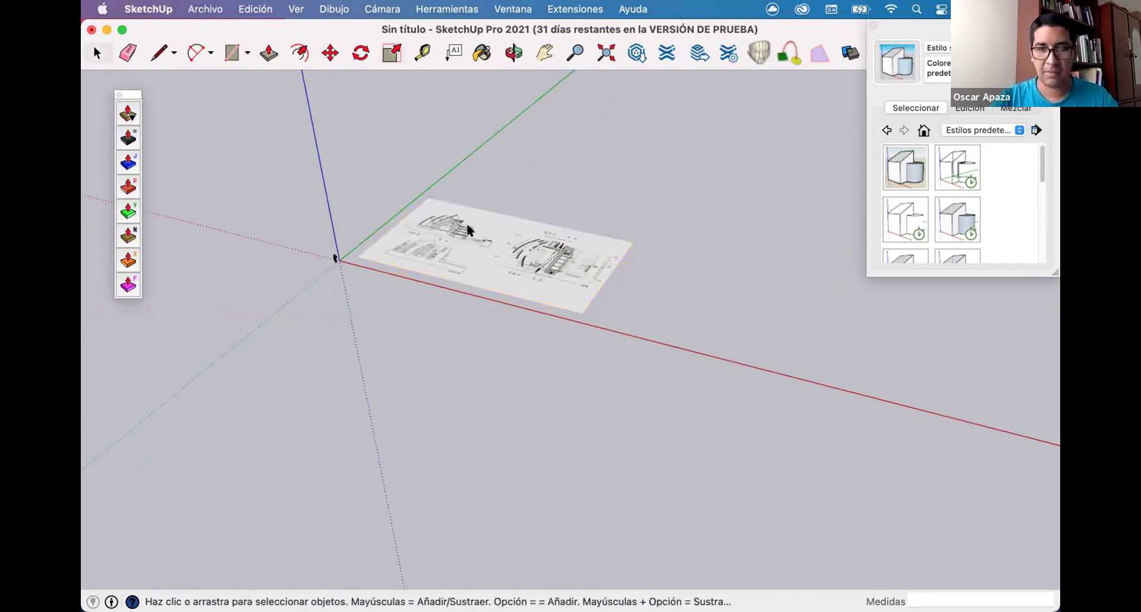
Draw a single line on the ground beside the imported sheet, roughly parallel to its short edge farthest from the origin.
{"action": "middle_click_drag", "start_coordinate": [466, 224], "coordinate": [308, 237]}
{"action": "scroll", "coordinate": [397, 254], "scroll_direction": "up", "scroll_amount": 5}
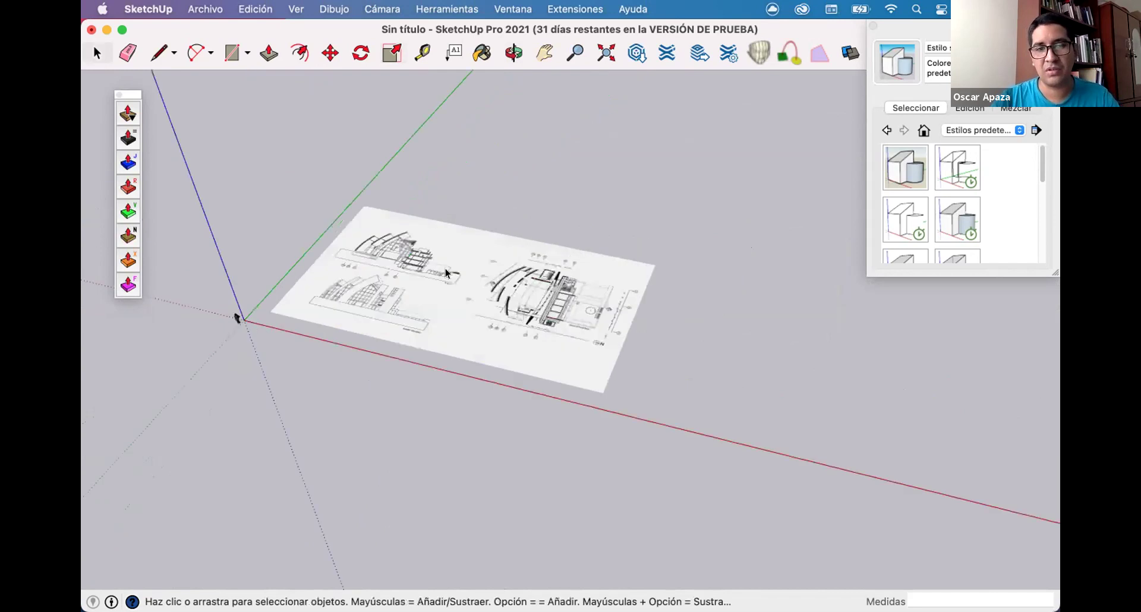
{"action": "scroll", "coordinate": [645, 230], "scroll_direction": "down", "scroll_amount": 2}
{"action": "key", "text": "l"}
{"action": "left_click", "coordinate": [591, 362]}
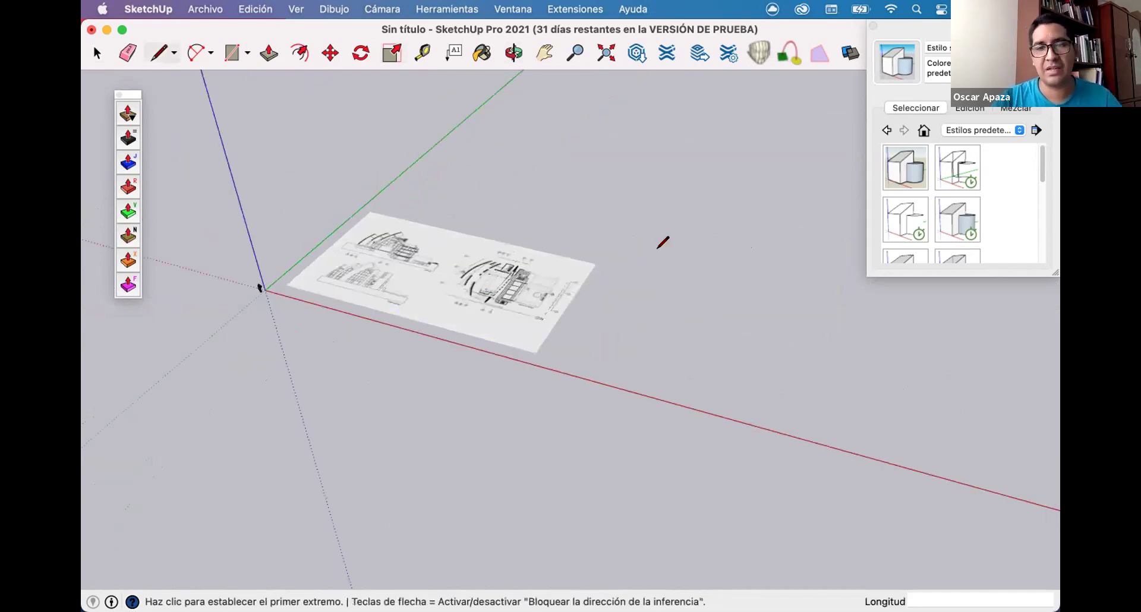
{"action": "left_click", "coordinate": [654, 257]}
{"action": "key", "text": "space"}
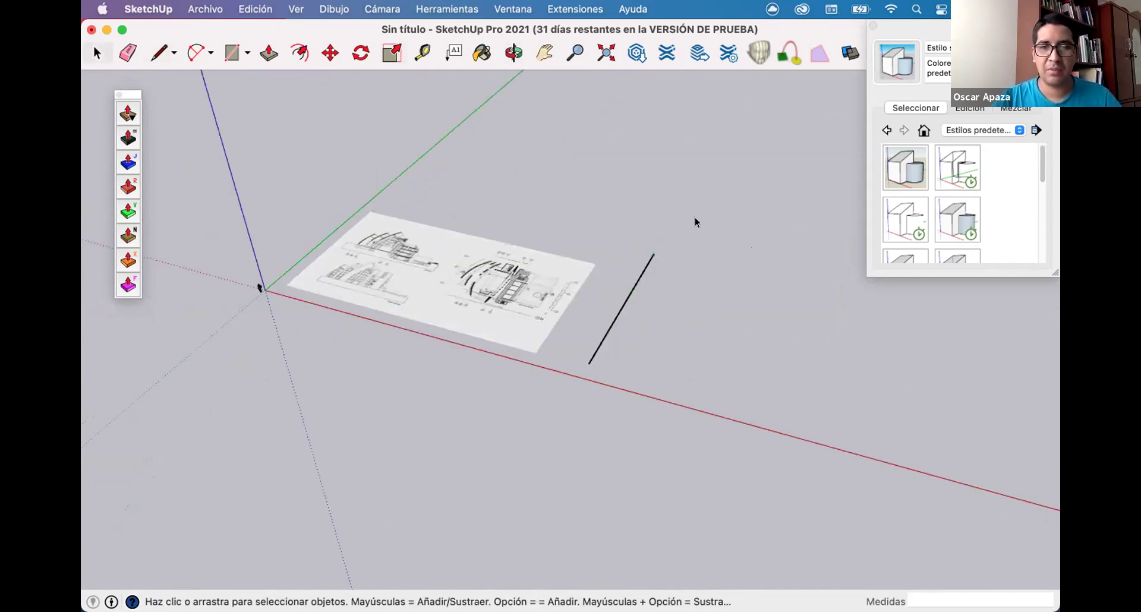
Group the imported drawing sheet together with the line beside it.
{"action": "key", "text": "super+a"}
{"action": "scroll", "coordinate": [623, 313], "scroll_direction": "down", "scroll_amount": 2}
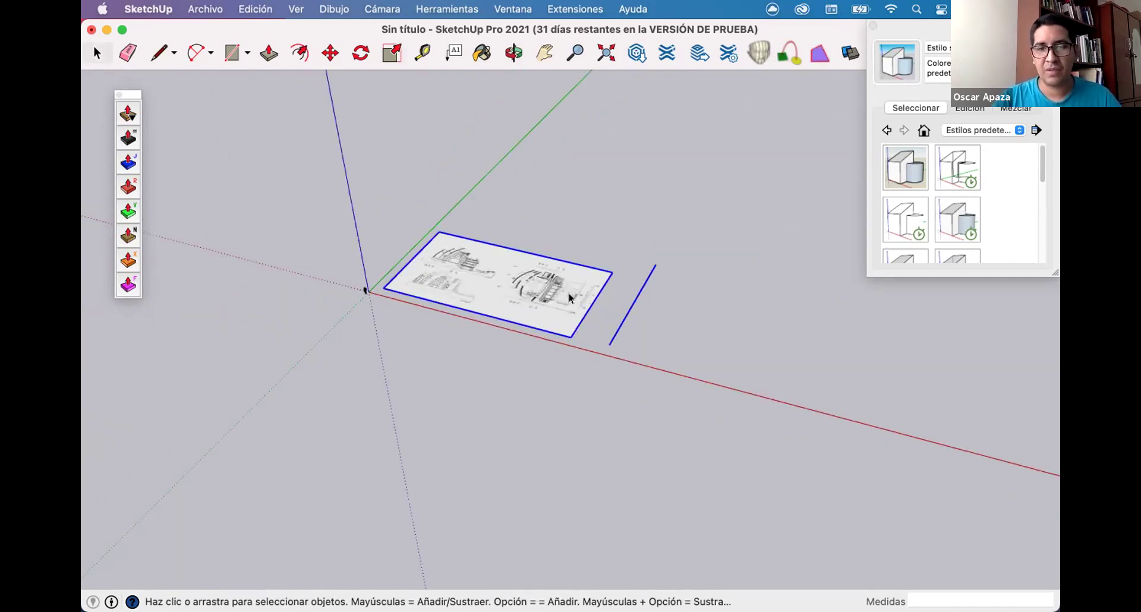
{"action": "scroll", "coordinate": [541, 291], "scroll_direction": "up", "scroll_amount": 5}
{"action": "right_click", "coordinate": [531, 276]}
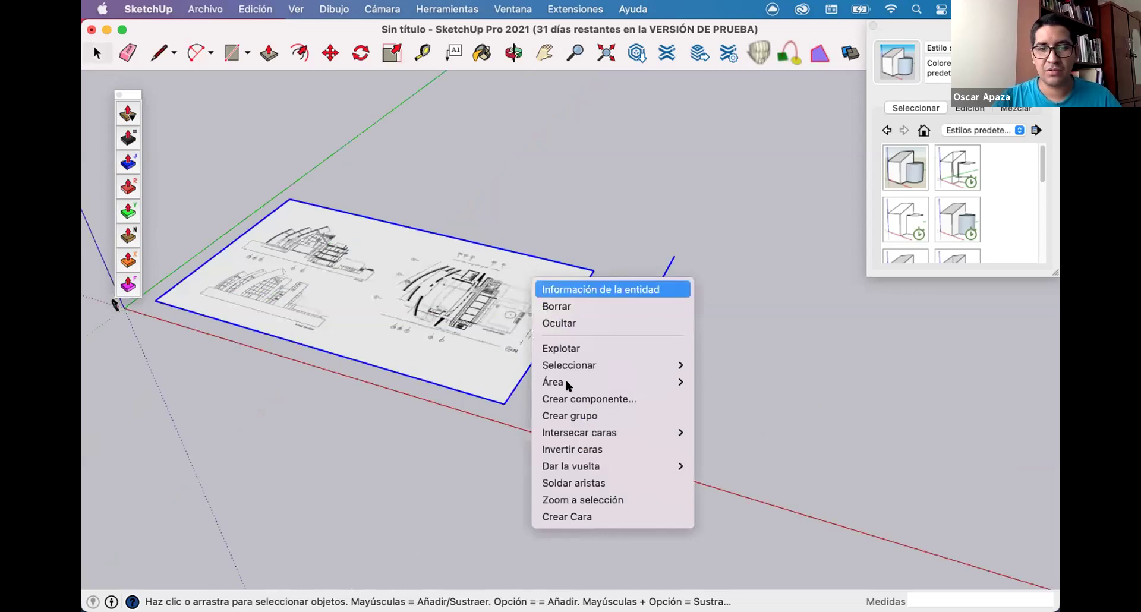
{"action": "key", "text": "Return"}
{"action": "right_click", "coordinate": [493, 290]}
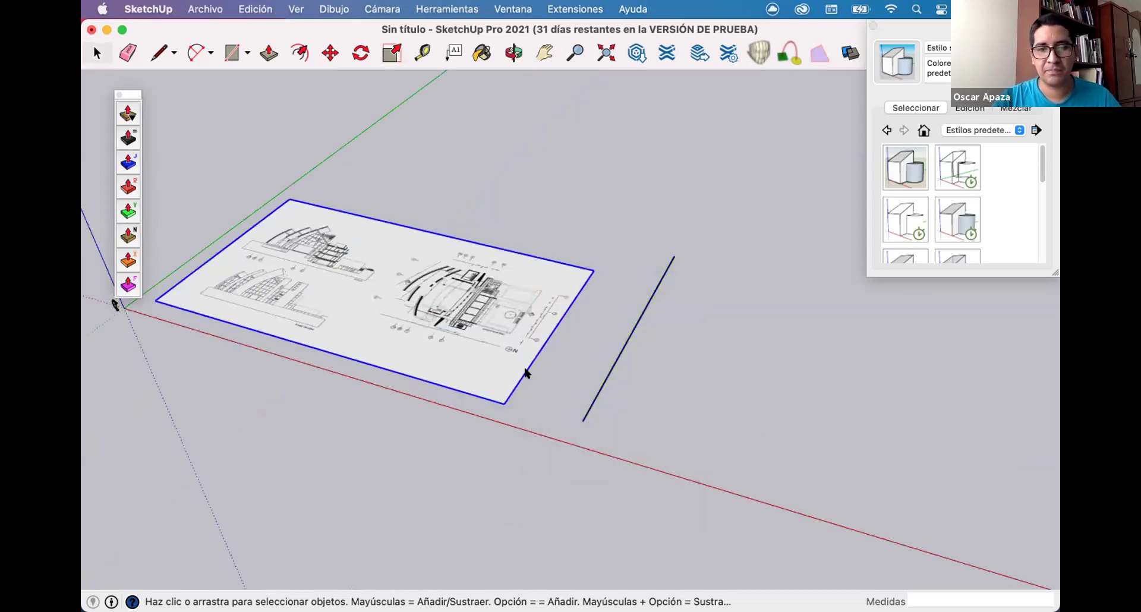
{"action": "key", "text": "Escape"}
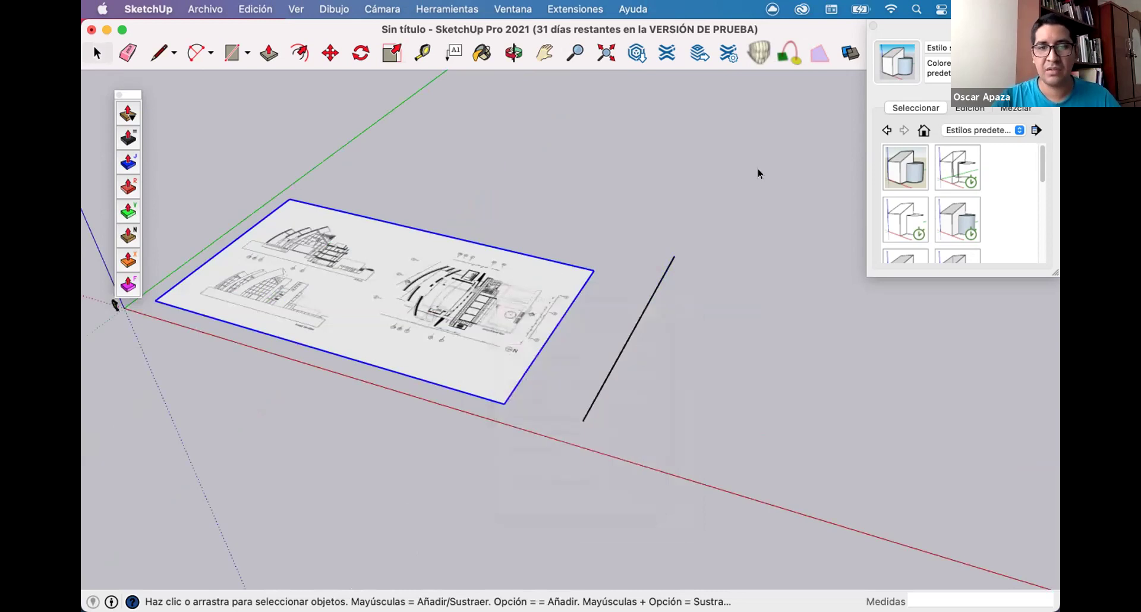
{"action": "right_click", "coordinate": [489, 331]}
{"action": "left_click", "coordinate": [541, 467]}
{"action": "scroll", "coordinate": [683, 297], "scroll_direction": "down", "scroll_amount": 2}
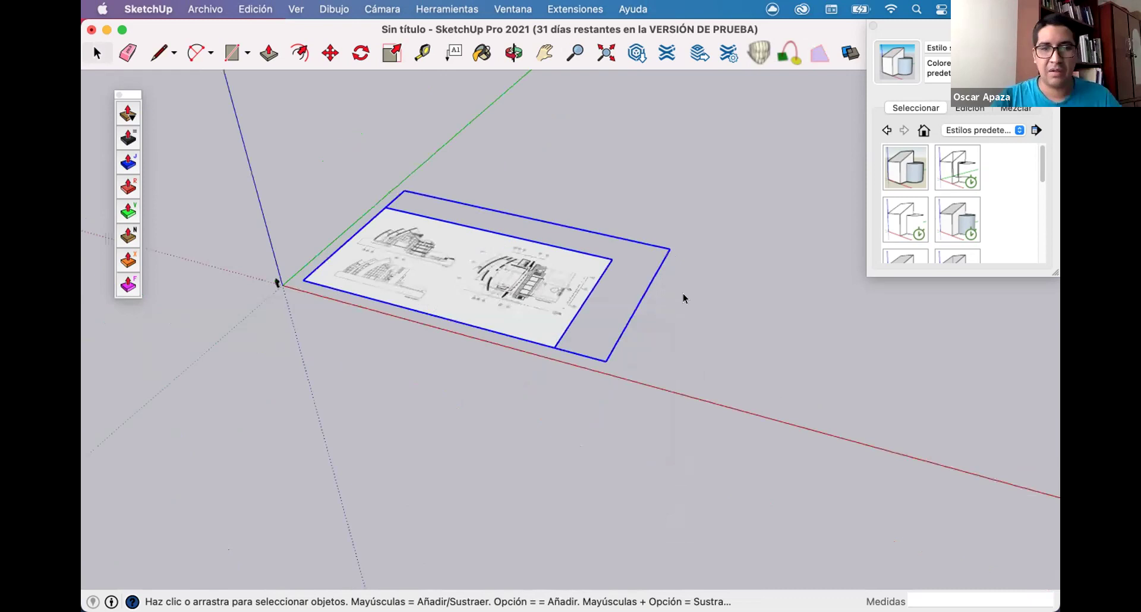
Clear the selection and open the group containing the drawing sheet and line for editing.
{"action": "middle_click_drag", "start_coordinate": [683, 294], "coordinate": [640, 275]}
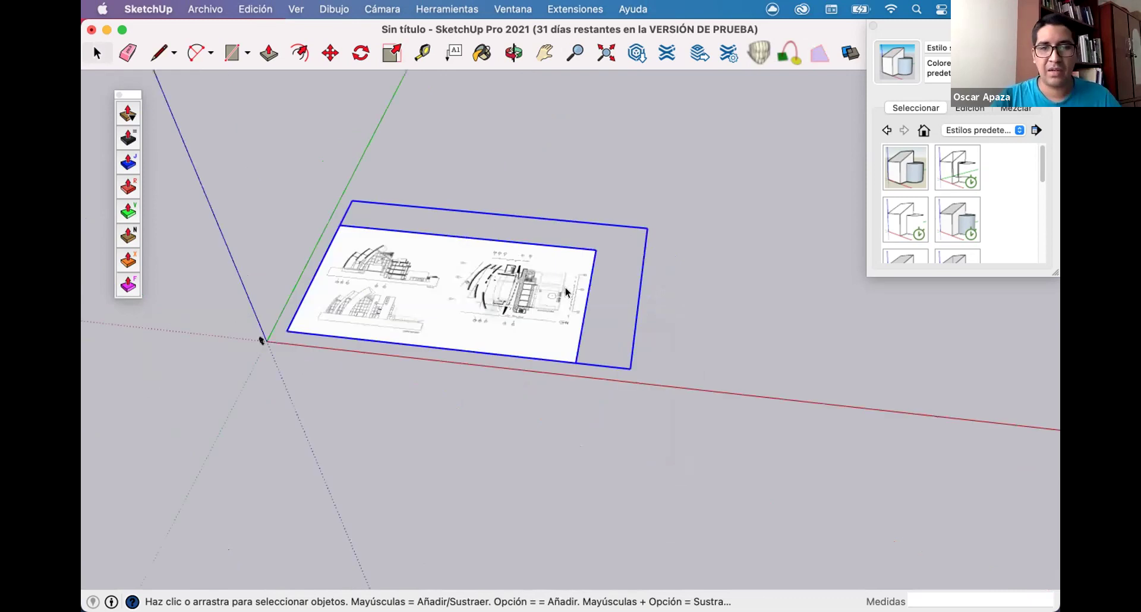
{"action": "left_click", "coordinate": [505, 210]}
{"action": "middle_click_drag", "start_coordinate": [505, 209], "coordinate": [517, 191]}
{"action": "scroll", "coordinate": [507, 212], "scroll_direction": "up", "scroll_amount": 2}
{"action": "mouse_move", "coordinate": [551, 355]}
{"action": "middle_mouse_down"}
{"action": "mouse_move", "coordinate": [626, 384]}
{"action": "mouse_move", "coordinate": [618, 283]}
{"action": "mouse_move", "coordinate": [557, 358]}
{"action": "middle_mouse_up"}
{"action": "scroll", "coordinate": [616, 287], "scroll_direction": "down", "scroll_amount": 1}
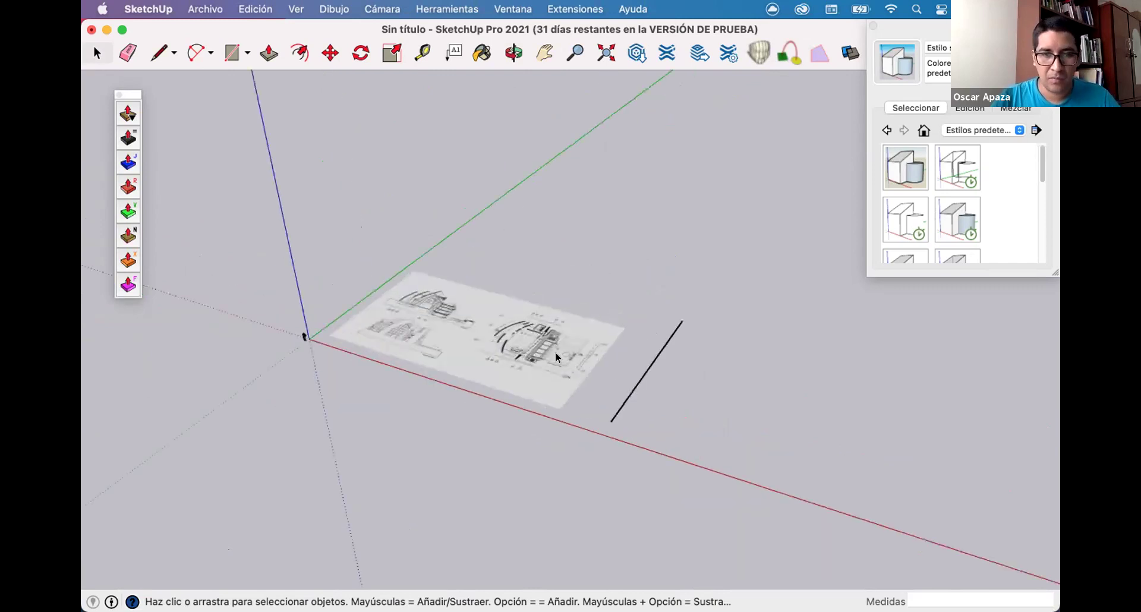
{"action": "scroll", "coordinate": [556, 355], "scroll_direction": "up", "scroll_amount": 2}
{"action": "double_click", "coordinate": [553, 350]}
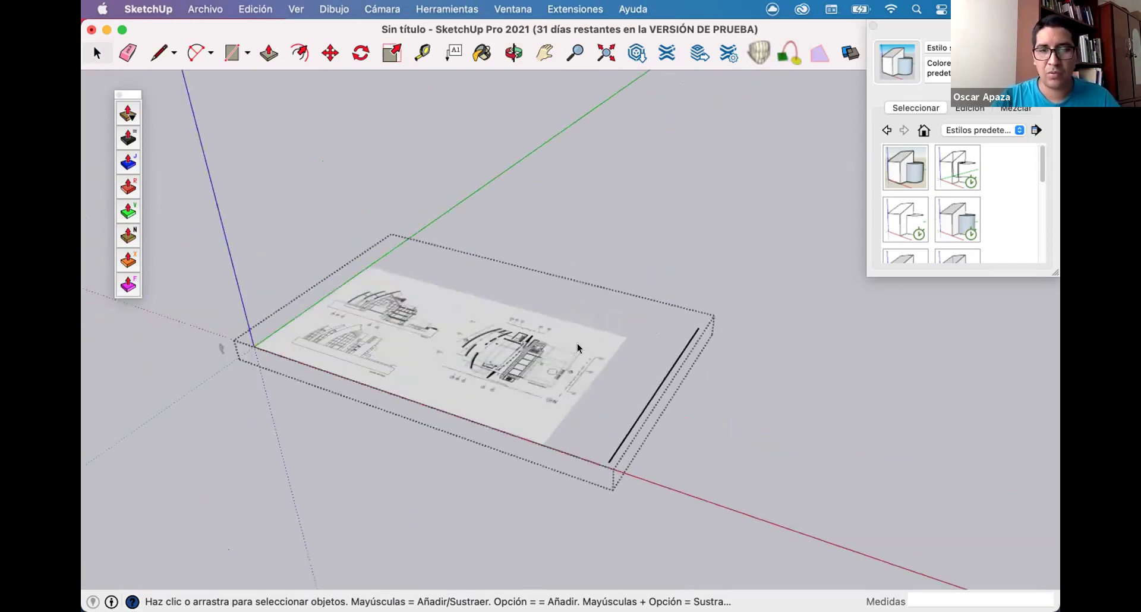
Select both the drawing sheet and the line inside the open group.
{"action": "scroll", "coordinate": [354, 386], "scroll_direction": "down", "scroll_amount": 2}
{"action": "middle_click_drag", "start_coordinate": [543, 387], "coordinate": [165, 224]}
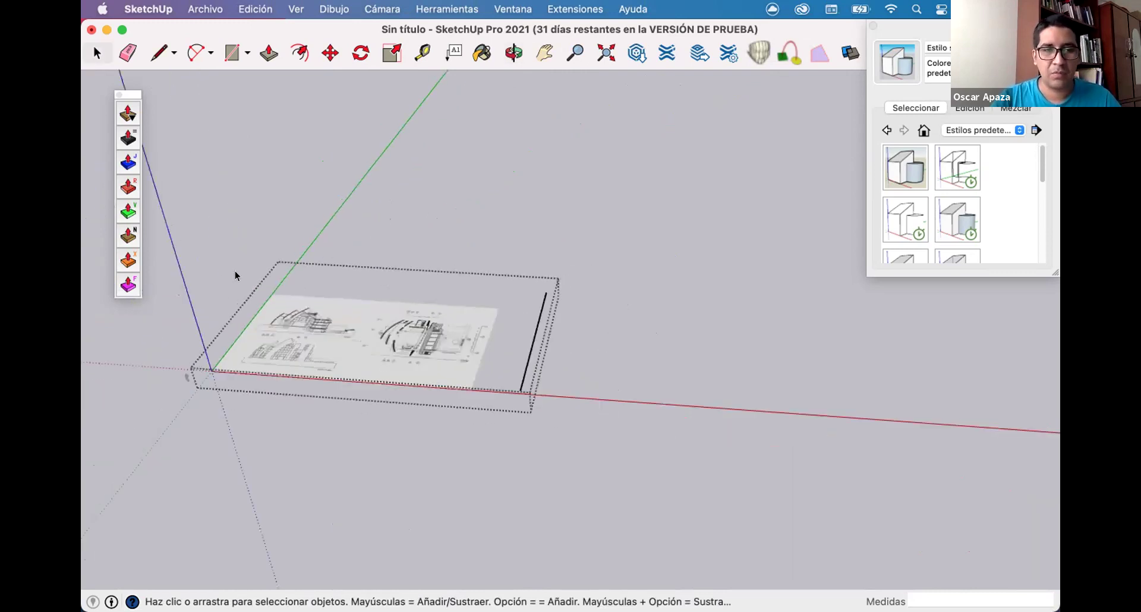
{"action": "left_click_drag", "start_coordinate": [169, 200], "coordinate": [796, 515]}
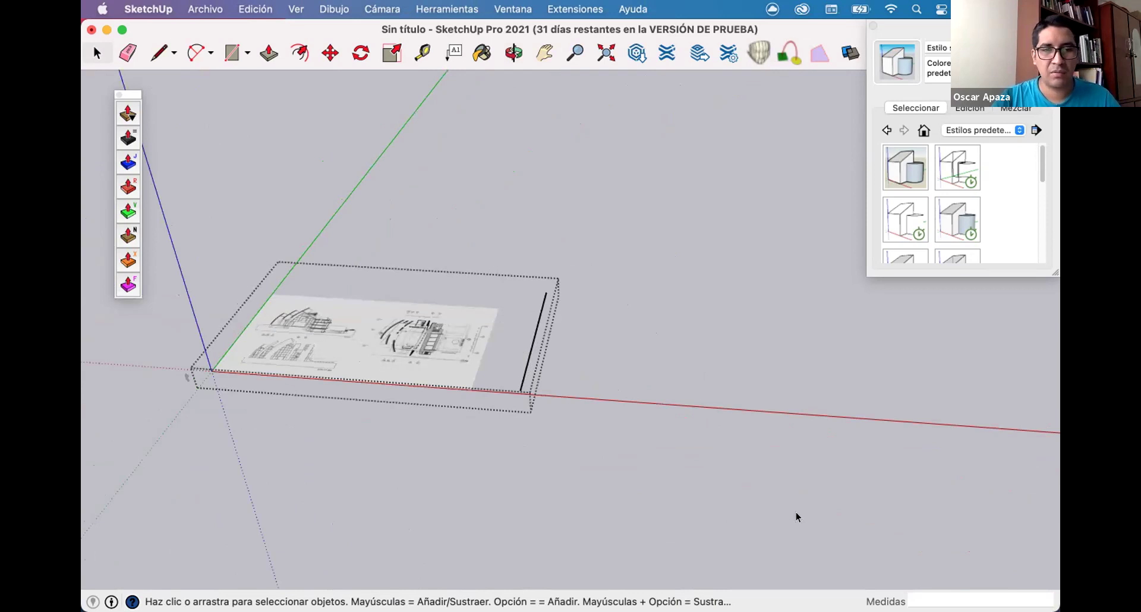
{"action": "scroll", "coordinate": [247, 333], "scroll_direction": "up", "scroll_amount": 3}
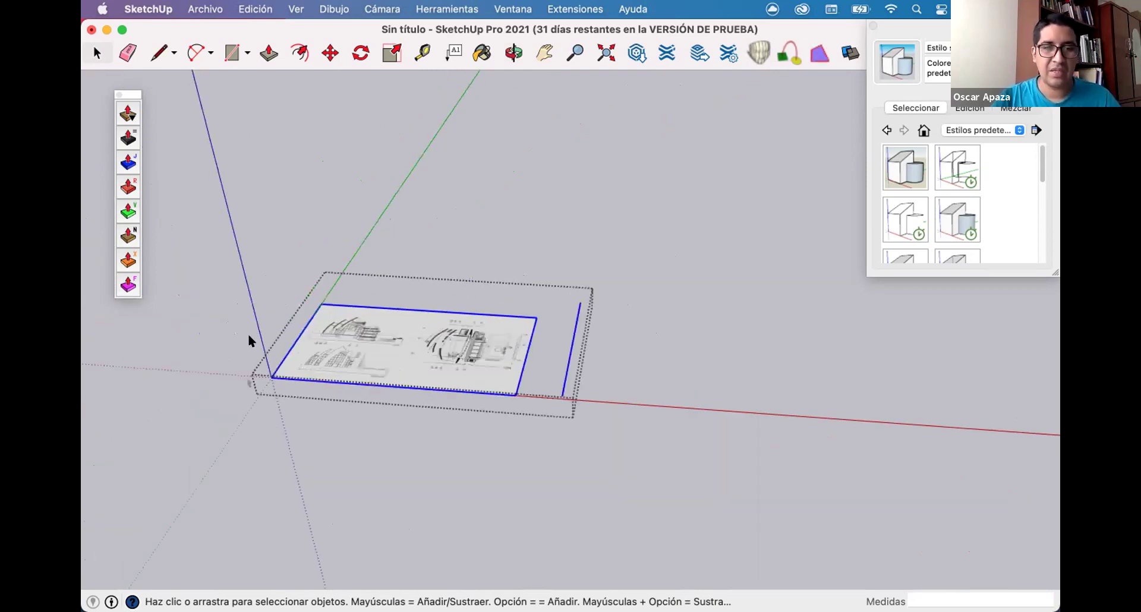
{"action": "scroll", "coordinate": [333, 312], "scroll_direction": "up", "scroll_amount": 2}
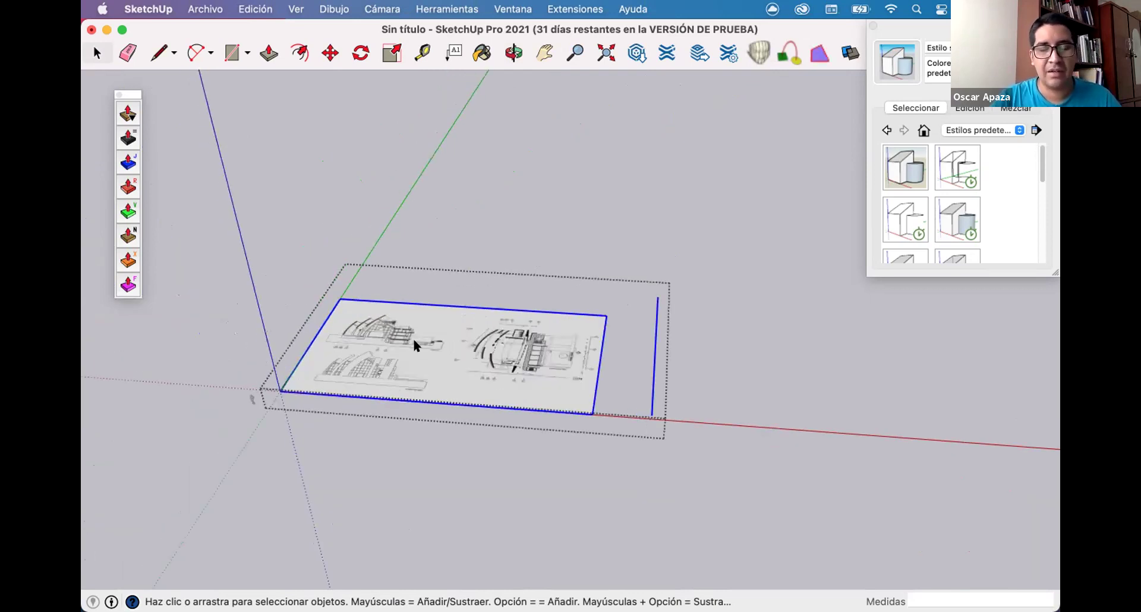
{"action": "scroll", "coordinate": [474, 320], "scroll_direction": "down", "scroll_amount": 3}
{"action": "middle_click_drag", "start_coordinate": [411, 366], "coordinate": [435, 305]}
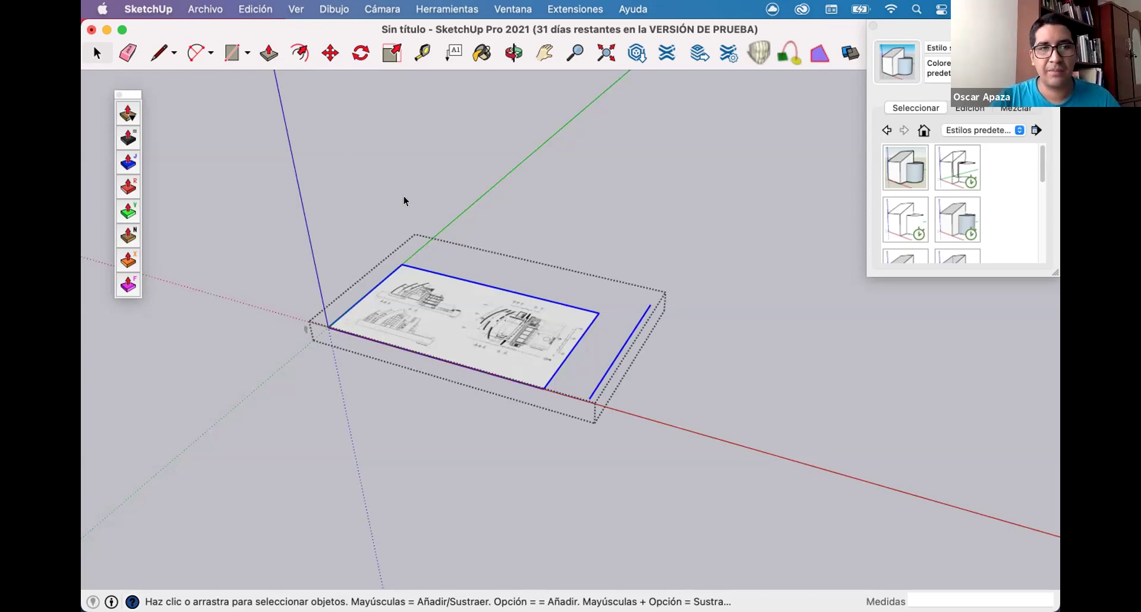
Try scaling the selected sheet and line along the red axis, and uniformly from the corner opposite the origin.
{"action": "key", "text": "s"}
{"action": "scroll", "coordinate": [591, 295], "scroll_direction": "down", "scroll_amount": 1}
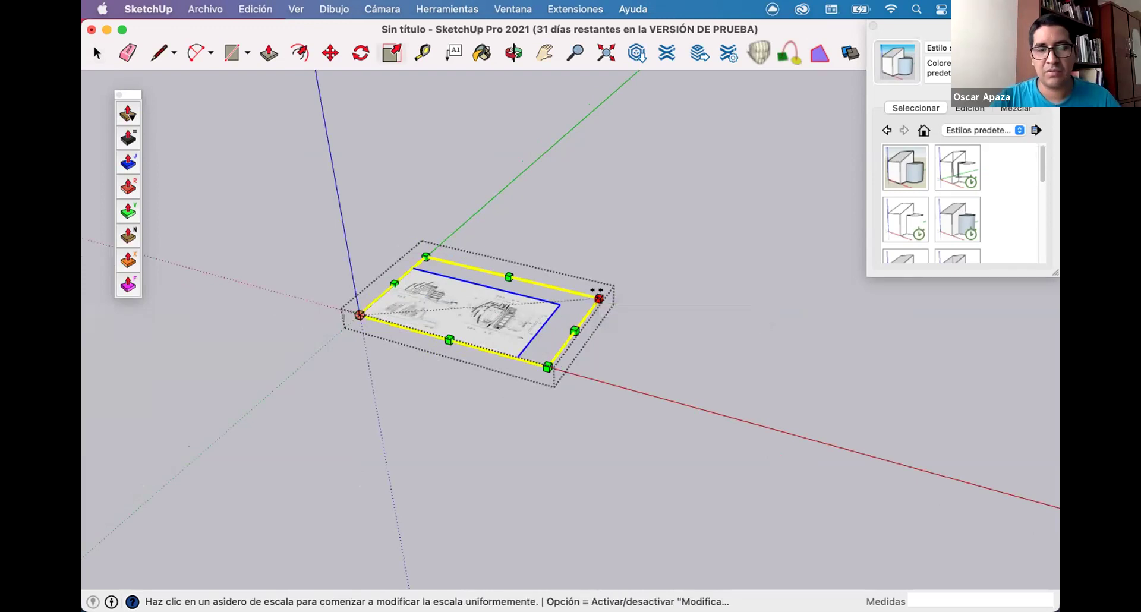
{"action": "scroll", "coordinate": [455, 330], "scroll_direction": "up", "scroll_amount": 2}
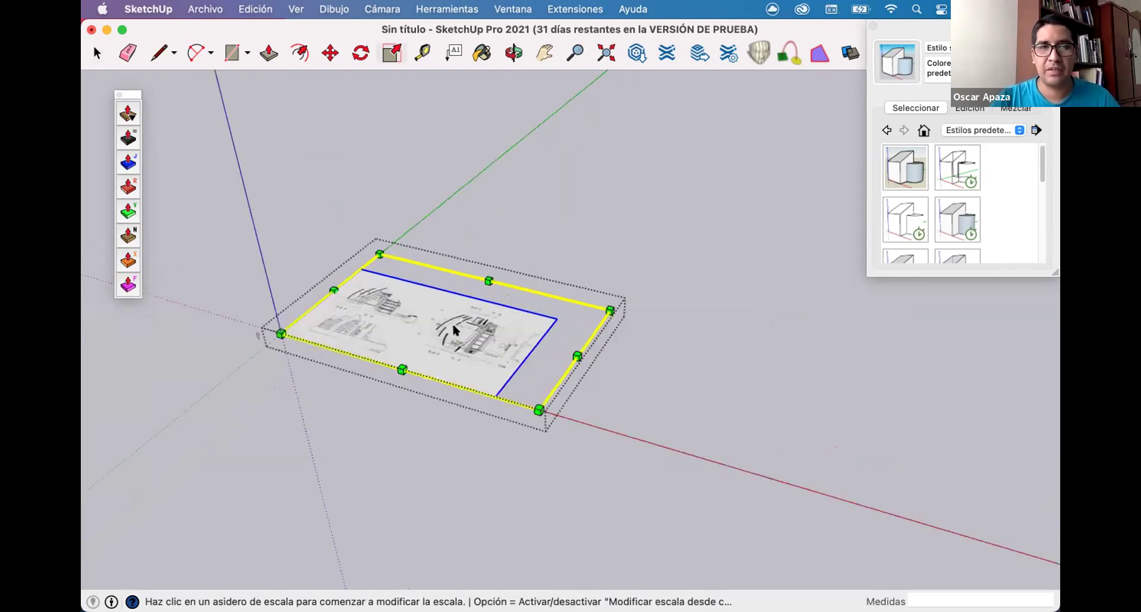
{"action": "scroll", "coordinate": [502, 265], "scroll_direction": "down", "scroll_amount": 2}
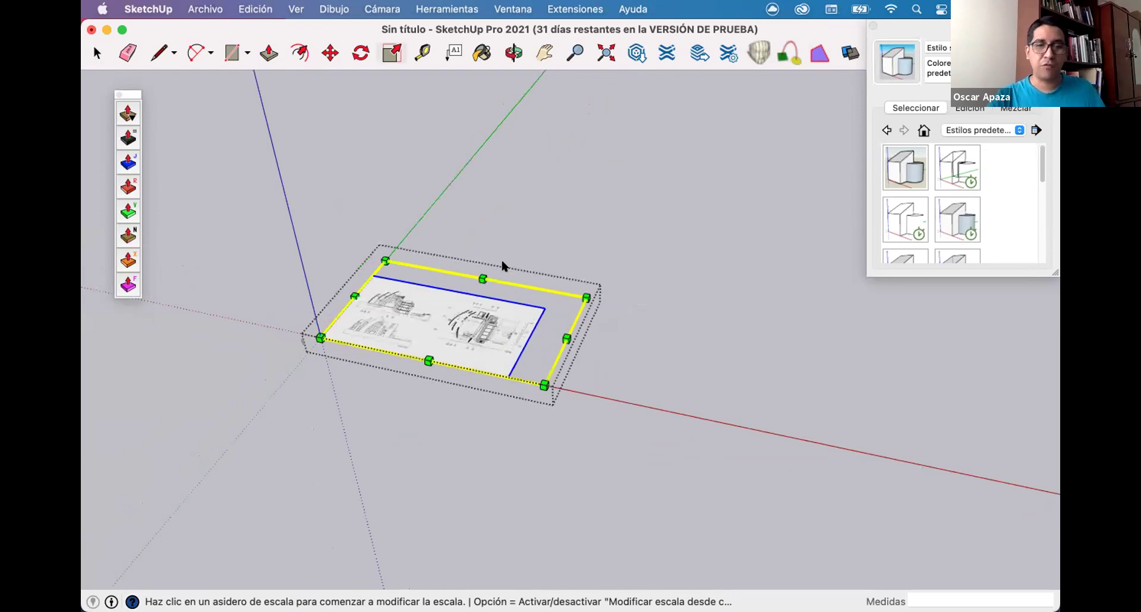
{"action": "left_click", "coordinate": [566, 338]}
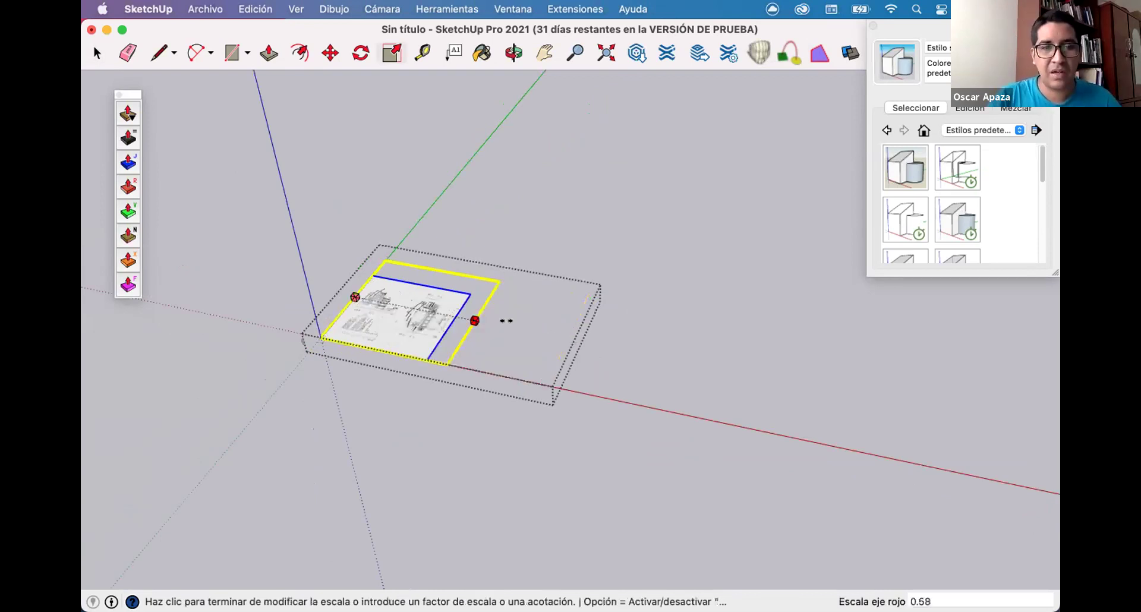
{"action": "left_click", "coordinate": [577, 273]}
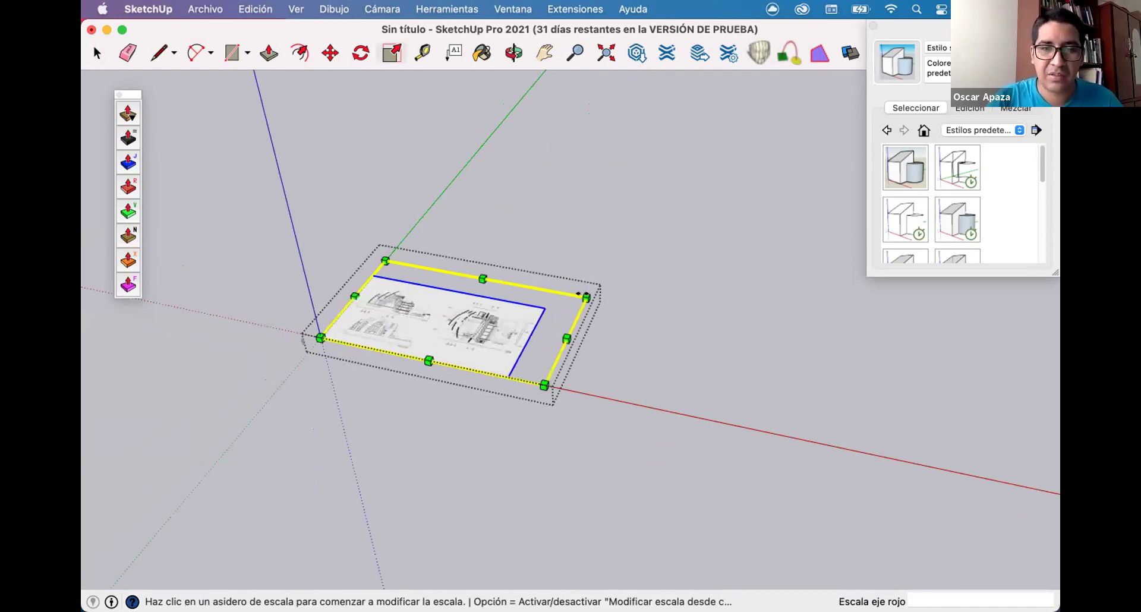
{"action": "left_click", "coordinate": [587, 298]}
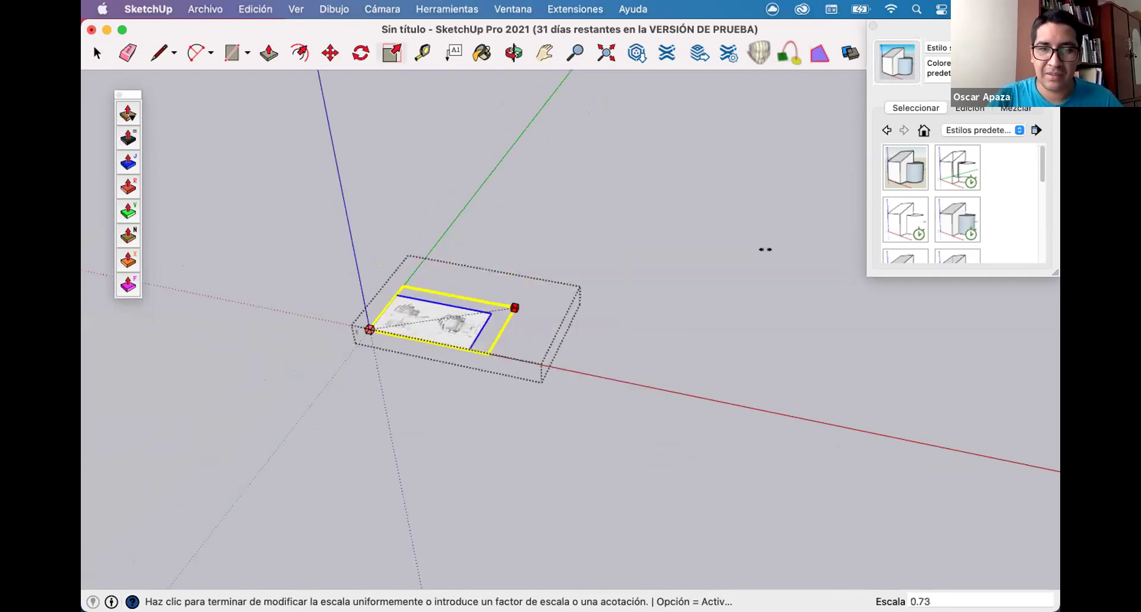
{"action": "scroll", "coordinate": [607, 280], "scroll_direction": "down", "scroll_amount": 2}
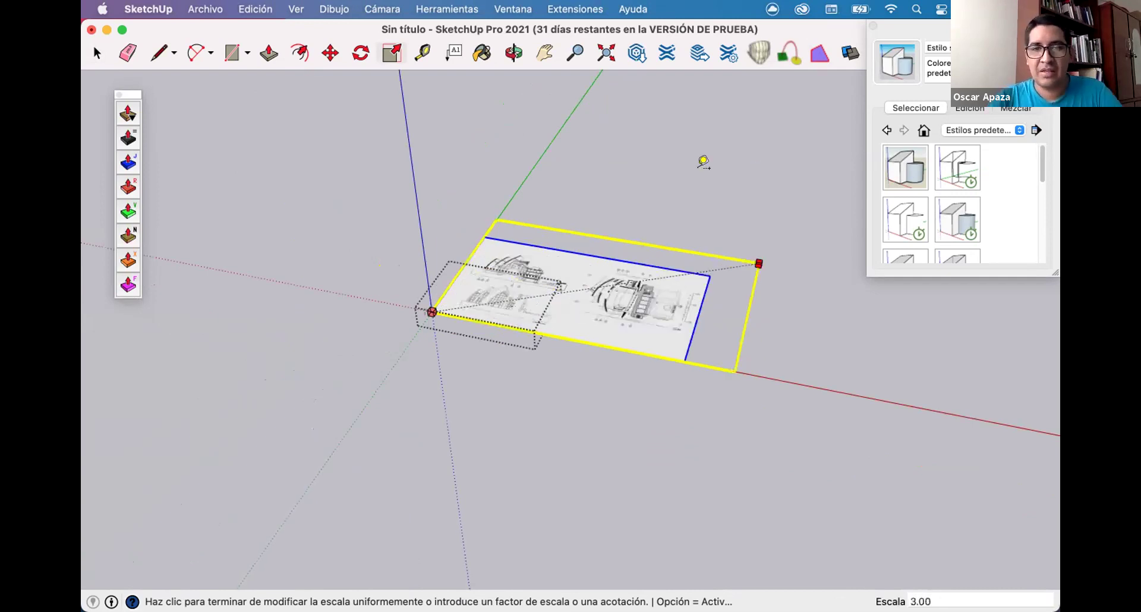
Measure the tall tower's right edge in the frontal elevation with Tape Measure, from the ground line to the top.
{"action": "key", "text": "t"}
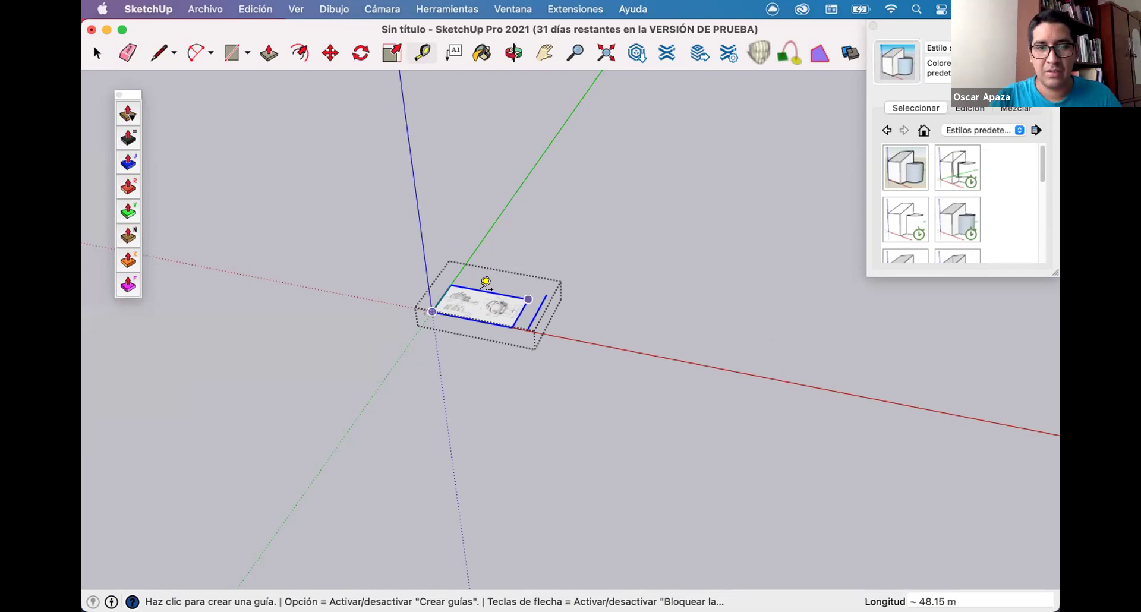
{"action": "scroll", "coordinate": [486, 282], "scroll_direction": "up", "scroll_amount": 5}
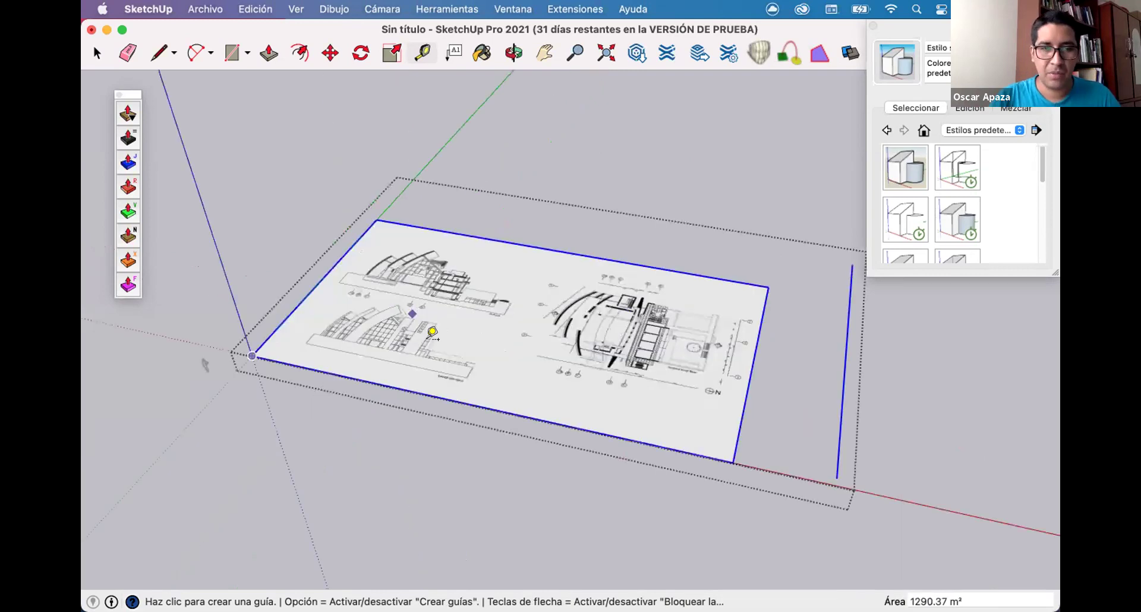
{"action": "scroll", "coordinate": [432, 332], "scroll_direction": "up", "scroll_amount": 3}
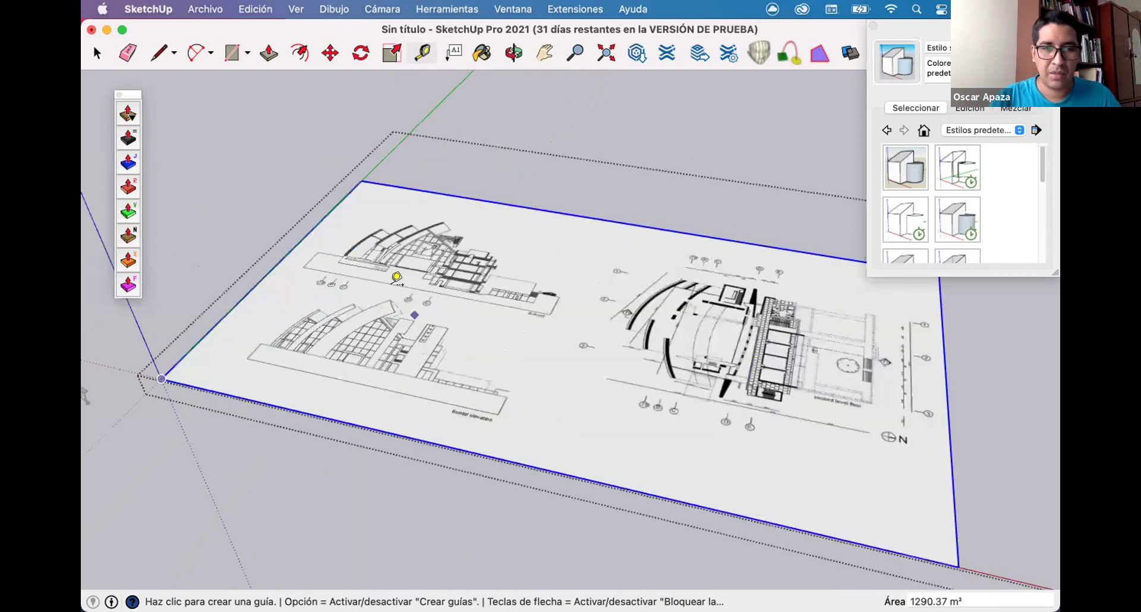
{"action": "scroll", "coordinate": [397, 278], "scroll_direction": "up", "scroll_amount": 3}
{"action": "scroll", "coordinate": [466, 359], "scroll_direction": "up", "scroll_amount": 5}
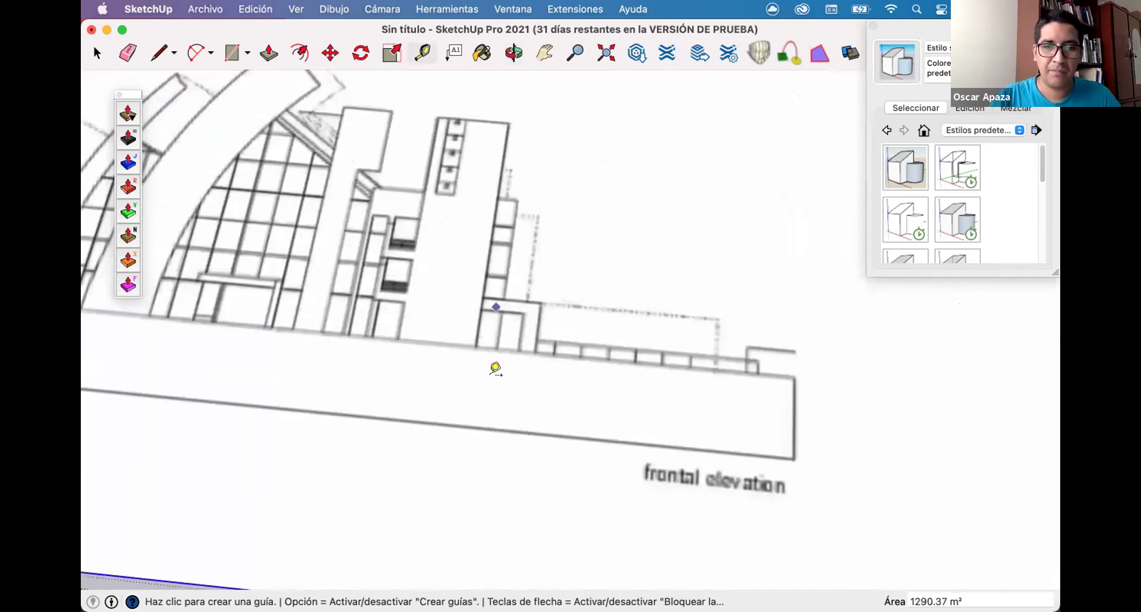
{"action": "scroll", "coordinate": [487, 327], "scroll_direction": "up", "scroll_amount": 5}
{"action": "left_click", "coordinate": [466, 375]}
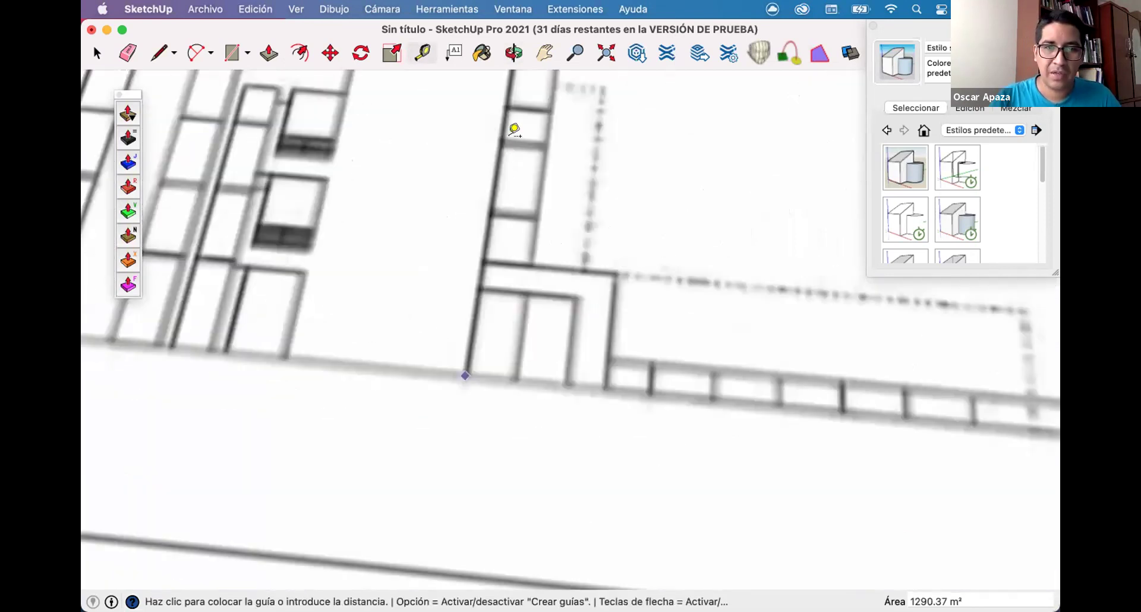
{"action": "scroll", "coordinate": [489, 382], "scroll_direction": "down", "scroll_amount": 5}
{"action": "scroll", "coordinate": [518, 124], "scroll_direction": "up", "scroll_amount": 2}
{"action": "scroll", "coordinate": [517, 122], "scroll_direction": "up", "scroll_amount": 2}
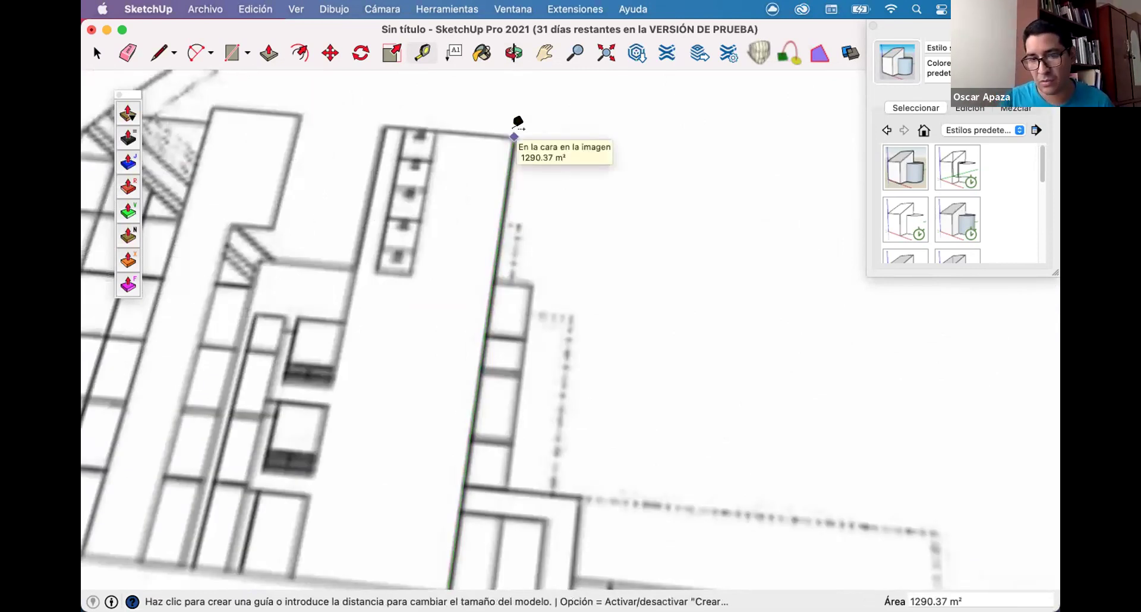
Resize the active group so that the measured tower edge becomes 19.92 m.
{"action": "type", "text": "1"}
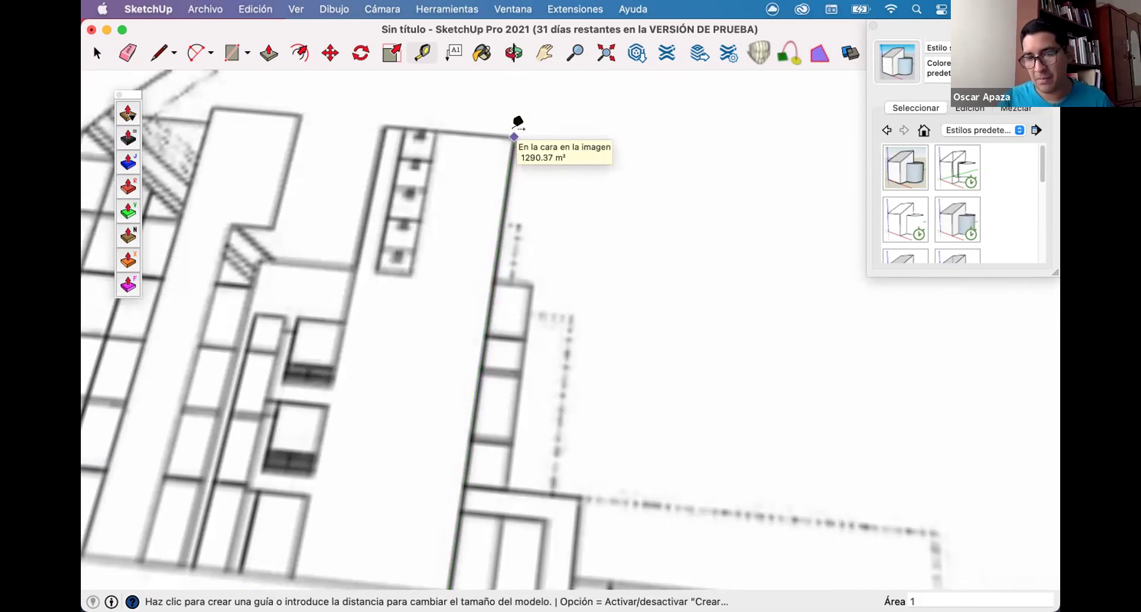
{"action": "type", "text": "9.92"}
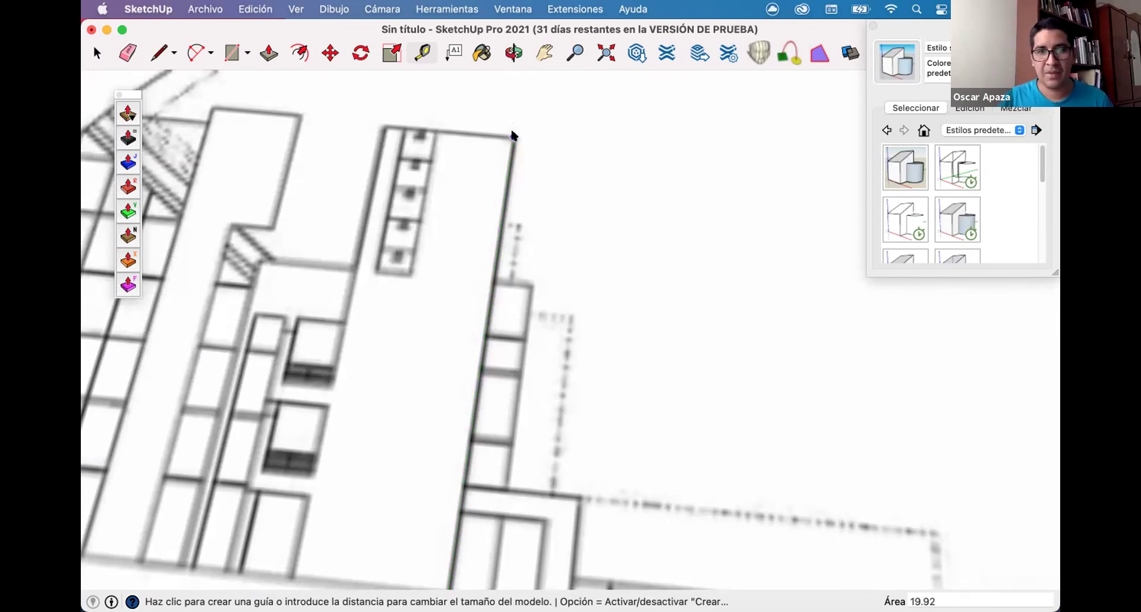
{"action": "key", "text": "Return"}
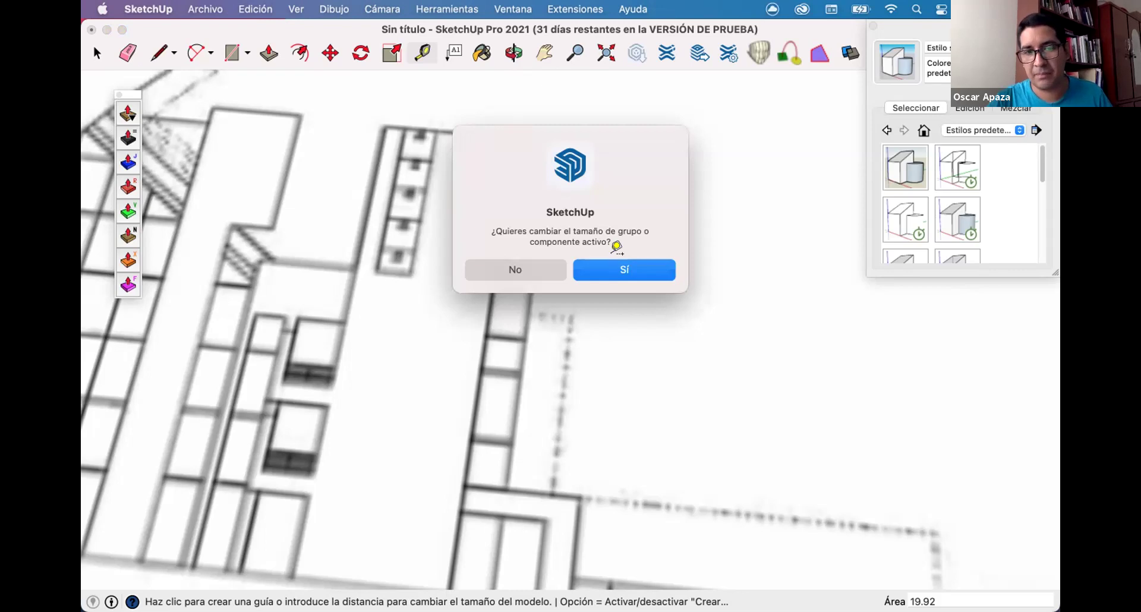
{"action": "key", "text": "Return"}
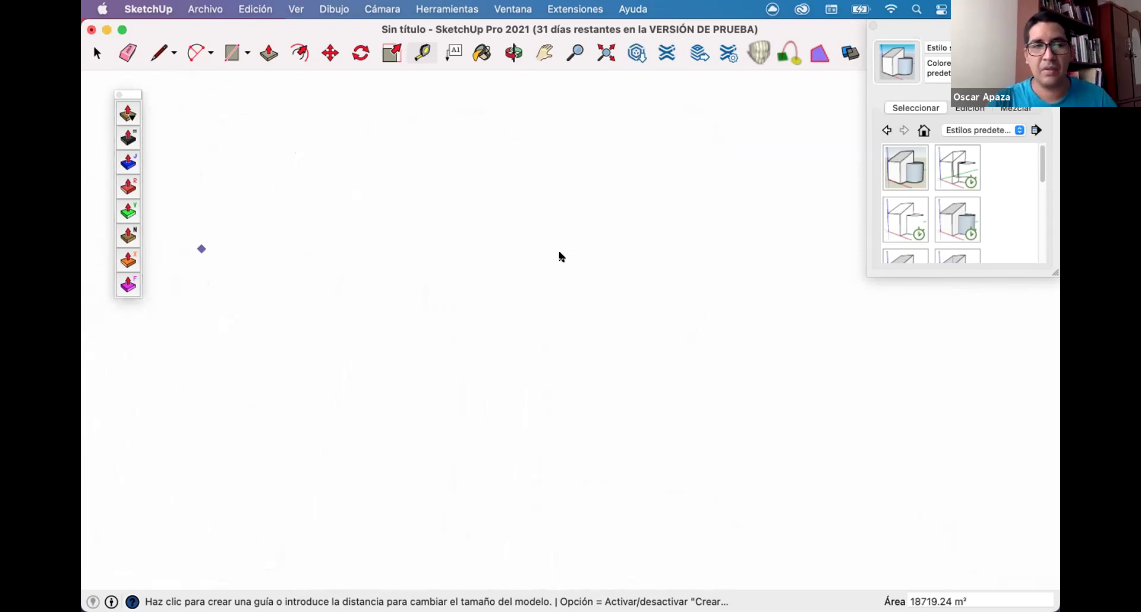
{"action": "scroll", "coordinate": [333, 246], "scroll_direction": "down", "scroll_amount": 5}
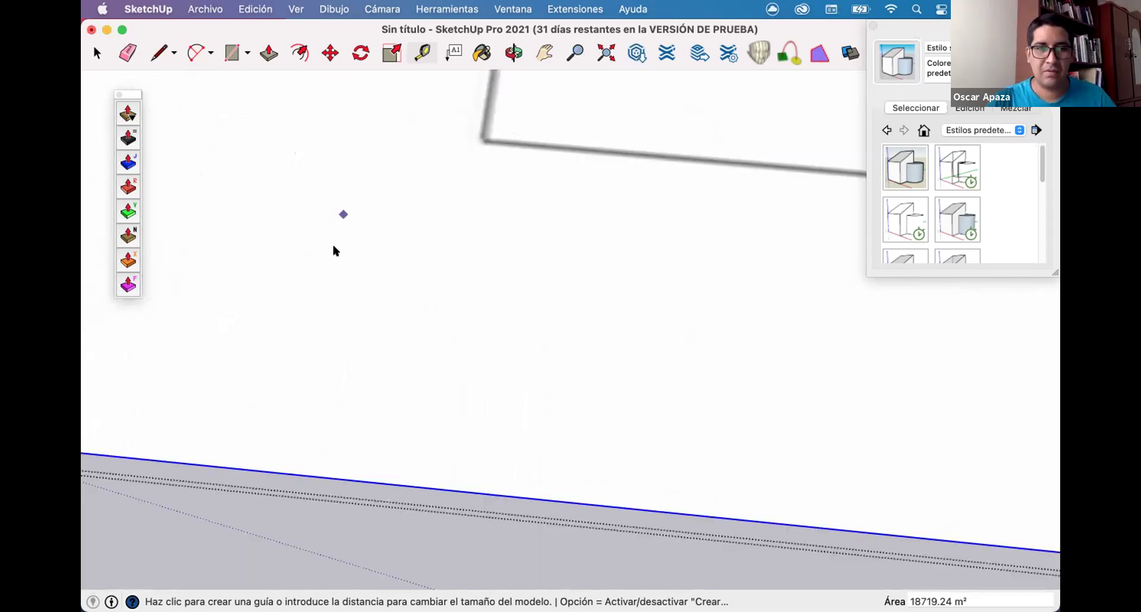
{"action": "scroll", "coordinate": [247, 281], "scroll_direction": "down", "scroll_amount": 4}
{"action": "scroll", "coordinate": [425, 372], "scroll_direction": "down", "scroll_amount": 4}
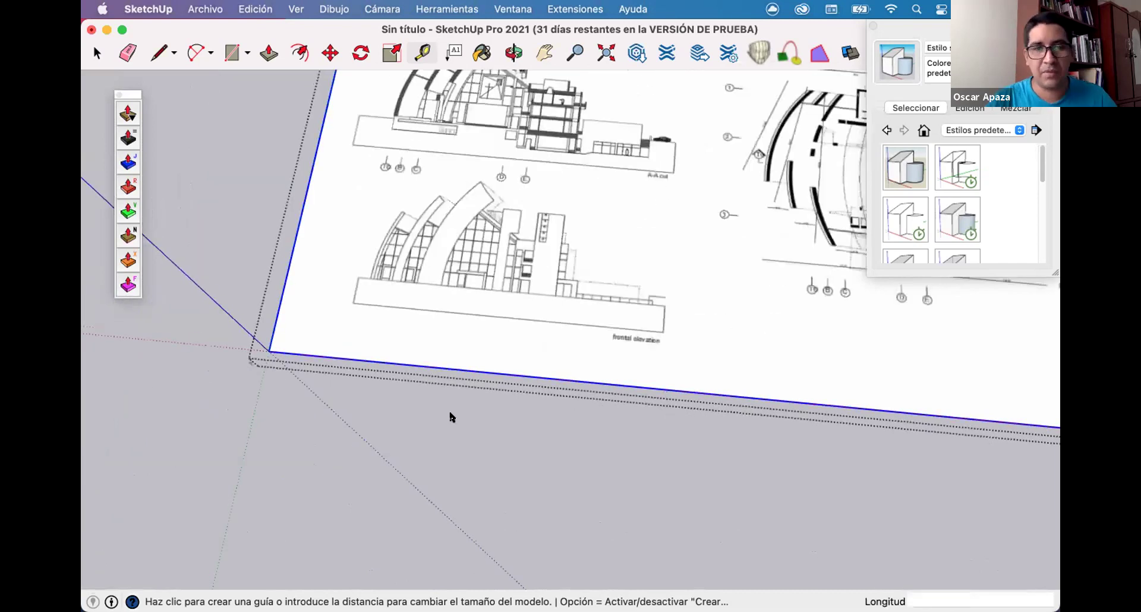
{"action": "scroll", "coordinate": [451, 416], "scroll_direction": "down", "scroll_amount": 5}
{"action": "middle_click_drag", "start_coordinate": [601, 127], "coordinate": [757, 127]}
{"action": "left_click", "coordinate": [770, 136]}
{"action": "key", "text": "Escape"}
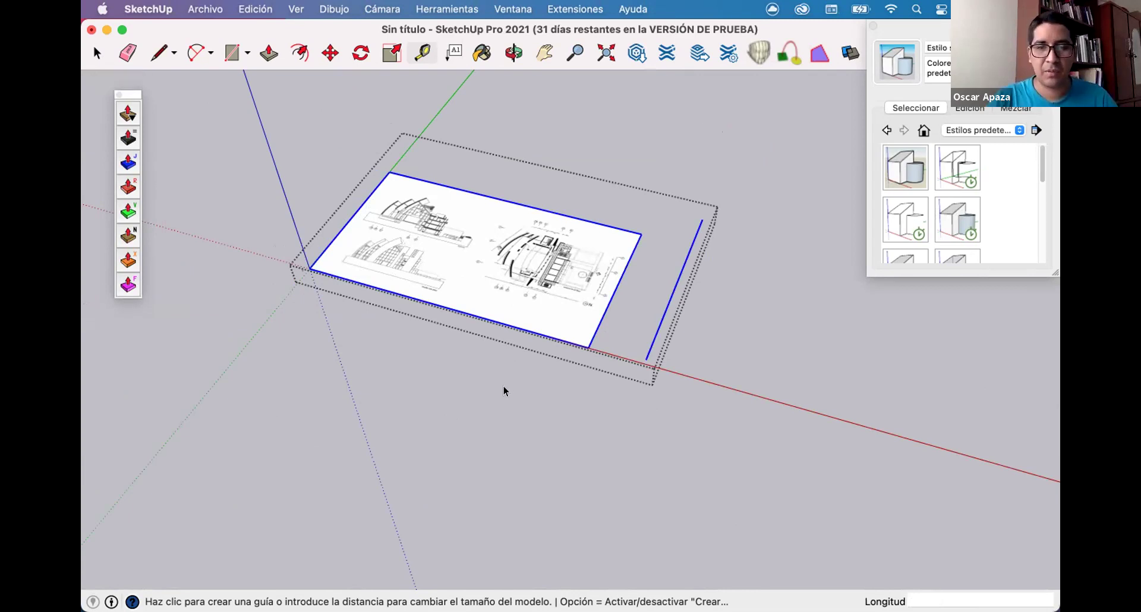
Close the group, select it as a whole from outside, and reopen it for editing.
{"action": "key", "text": "space"}
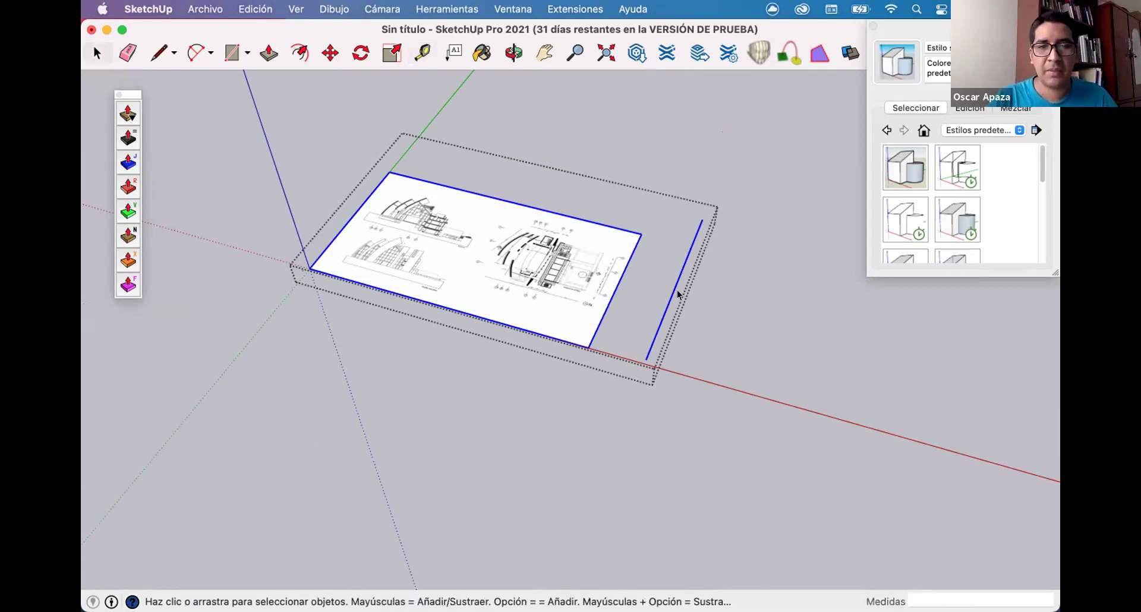
{"action": "middle_click_drag", "start_coordinate": [614, 356], "coordinate": [601, 243]}
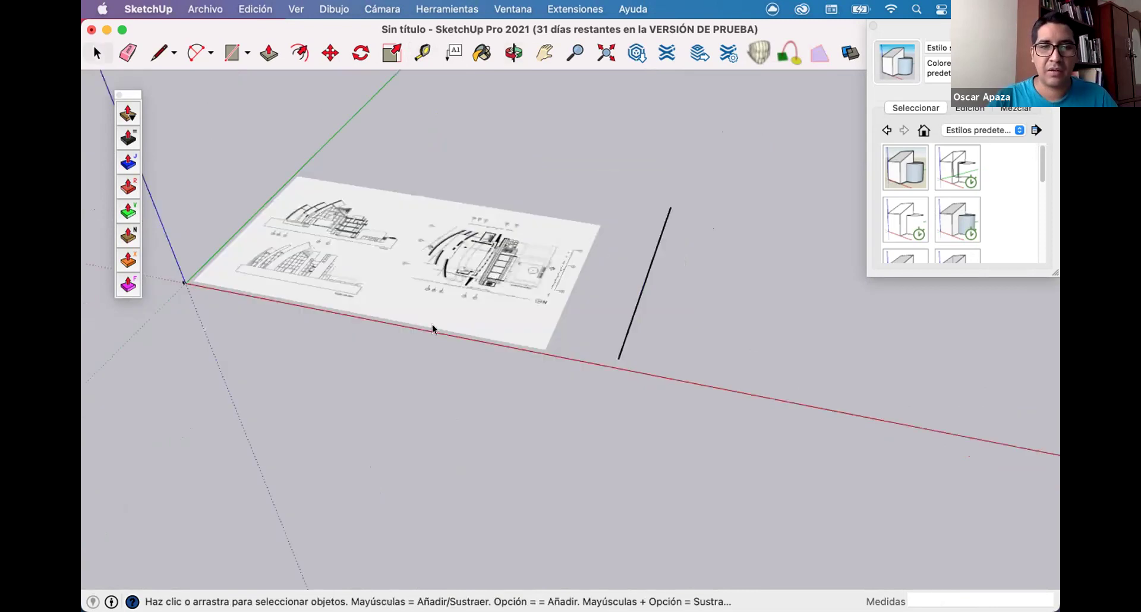
{"action": "scroll", "coordinate": [432, 328], "scroll_direction": "down", "scroll_amount": 3}
{"action": "left_click_drag", "start_coordinate": [607, 387], "coordinate": [439, 254]}
{"action": "scroll", "coordinate": [515, 273], "scroll_direction": "up", "scroll_amount": 3}
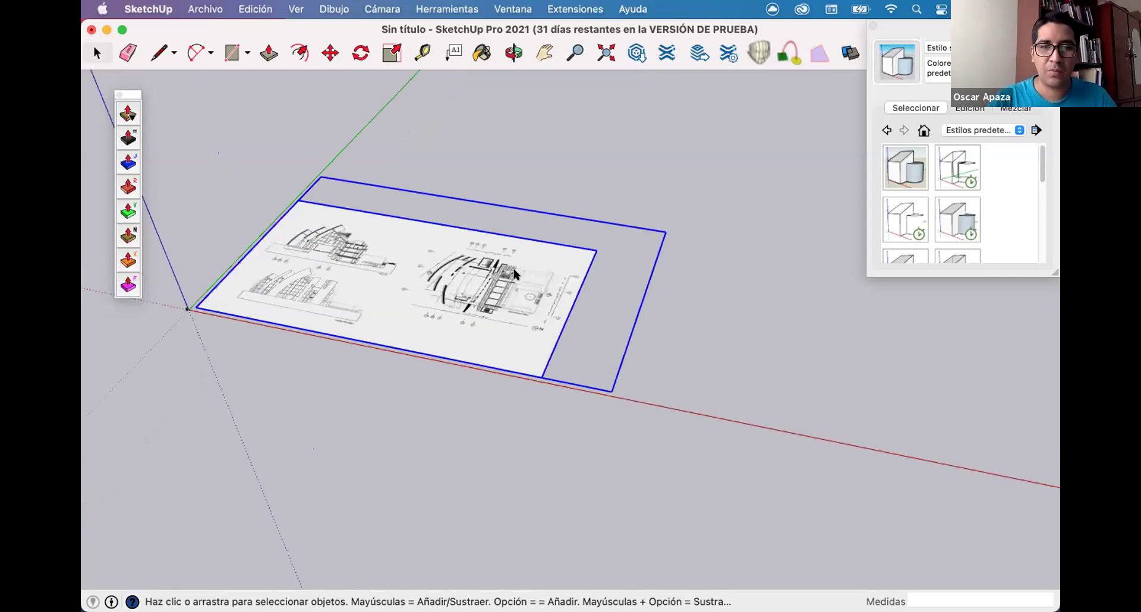
{"action": "middle_click_drag", "start_coordinate": [515, 274], "coordinate": [234, 209]}
{"action": "scroll", "coordinate": [675, 433], "scroll_direction": "down", "scroll_amount": 3}
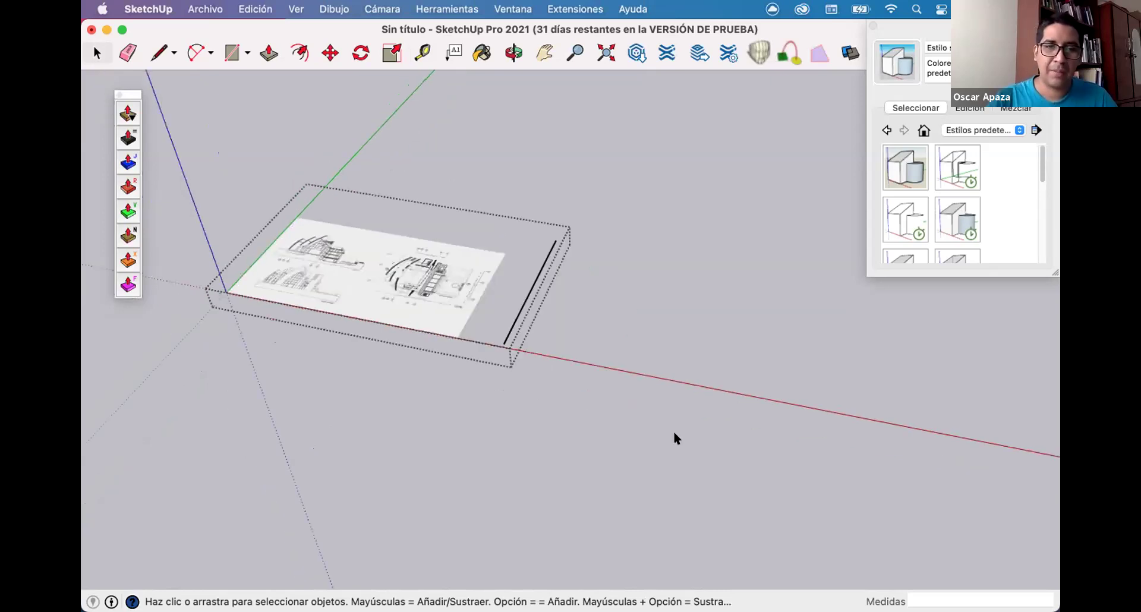
Select the sheet and line inside the group and try to scale them uniformly from the corner opposite the origin.
{"action": "left_click", "coordinate": [479, 311]}
{"action": "scroll", "coordinate": [479, 310], "scroll_direction": "down", "scroll_amount": 3}
{"action": "scroll", "coordinate": [540, 308], "scroll_direction": "up", "scroll_amount": 3}
{"action": "key", "text": "s"}
{"action": "scroll", "coordinate": [744, 257], "scroll_direction": "up", "scroll_amount": 2}
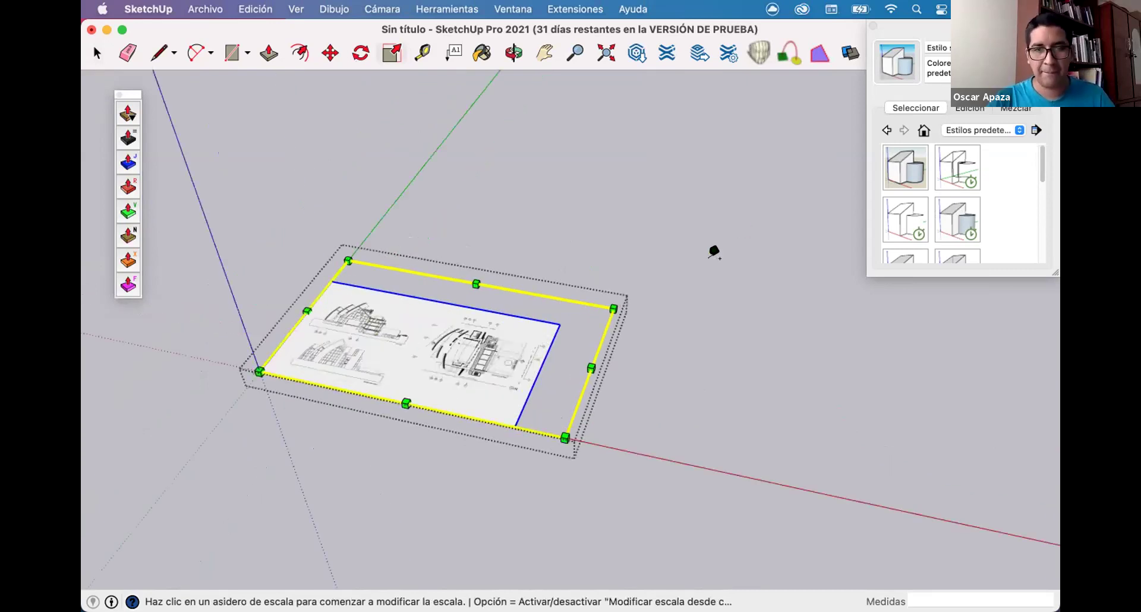
{"action": "left_click", "coordinate": [614, 308]}
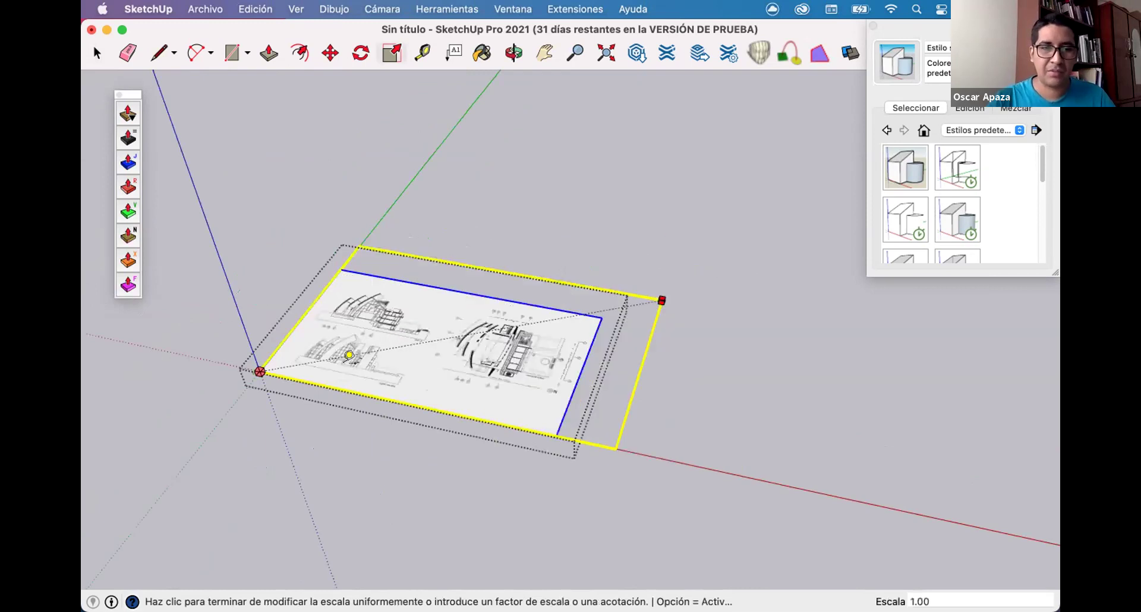
Check the tall tower's right edge in the frontal elevation with Tape Measure, and close the group.
{"action": "key", "text": "t"}
{"action": "scroll", "coordinate": [350, 355], "scroll_direction": "up", "scroll_amount": 3}
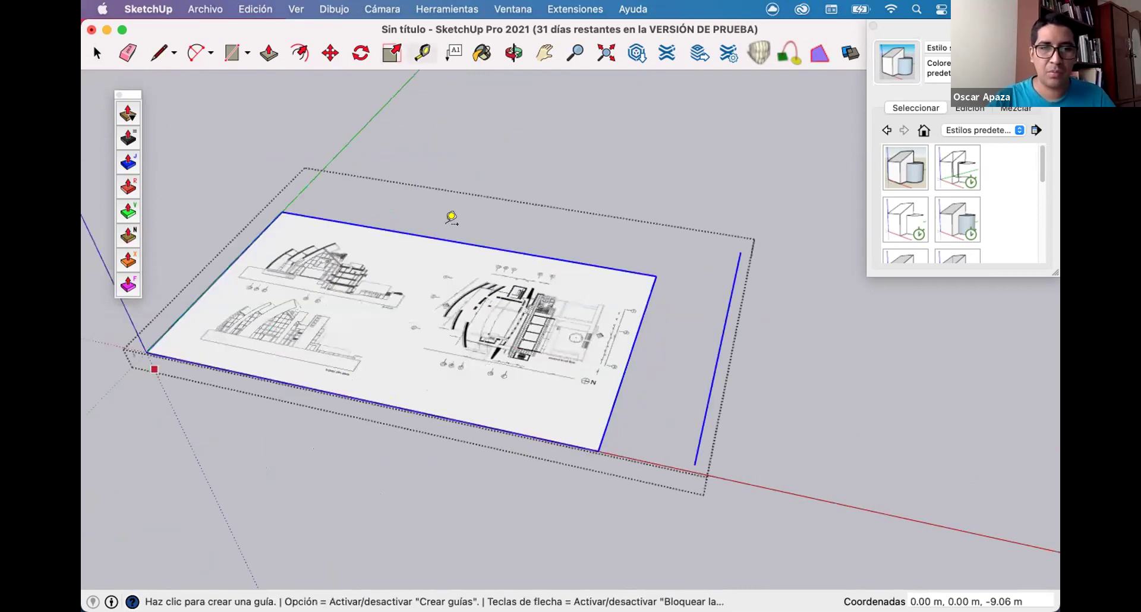
{"action": "scroll", "coordinate": [453, 215], "scroll_direction": "up", "scroll_amount": 5}
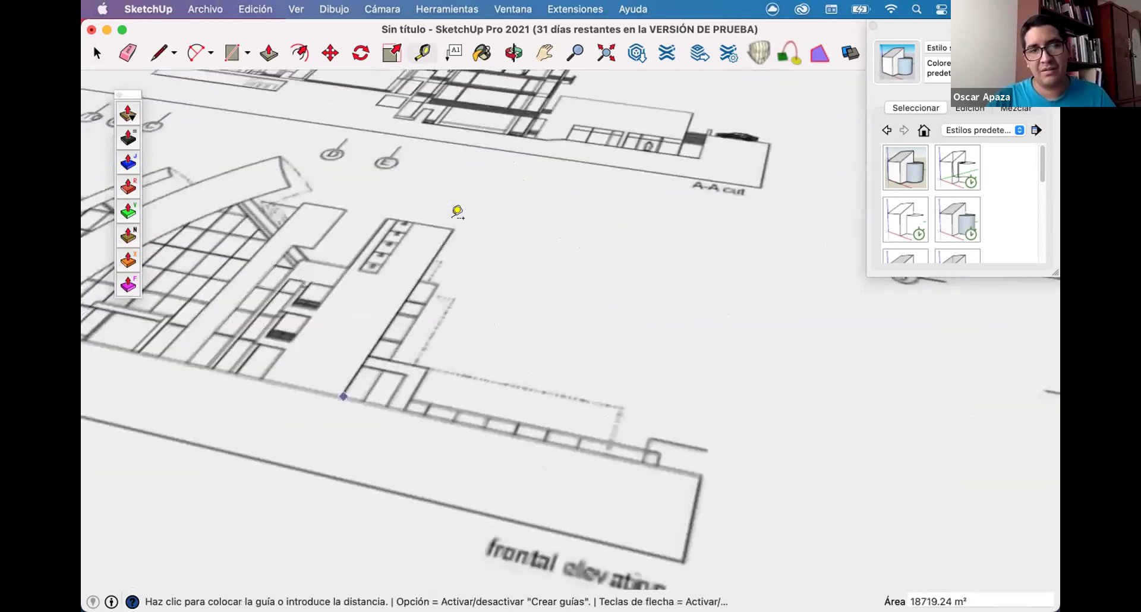
{"action": "left_click", "coordinate": [569, 228]}
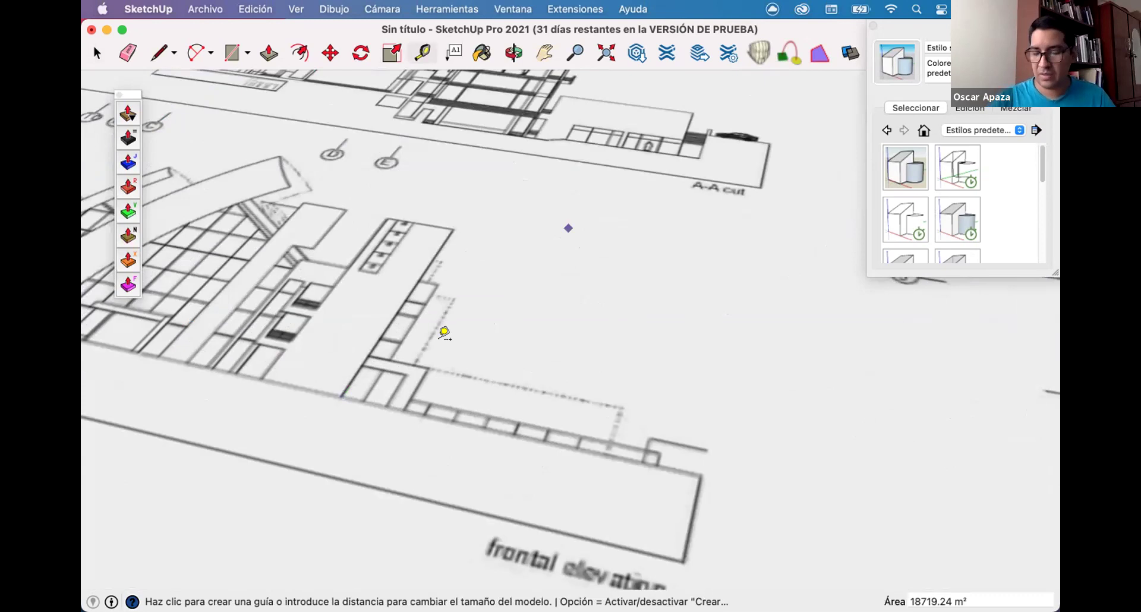
{"action": "scroll", "coordinate": [443, 331], "scroll_direction": "down", "scroll_amount": 2}
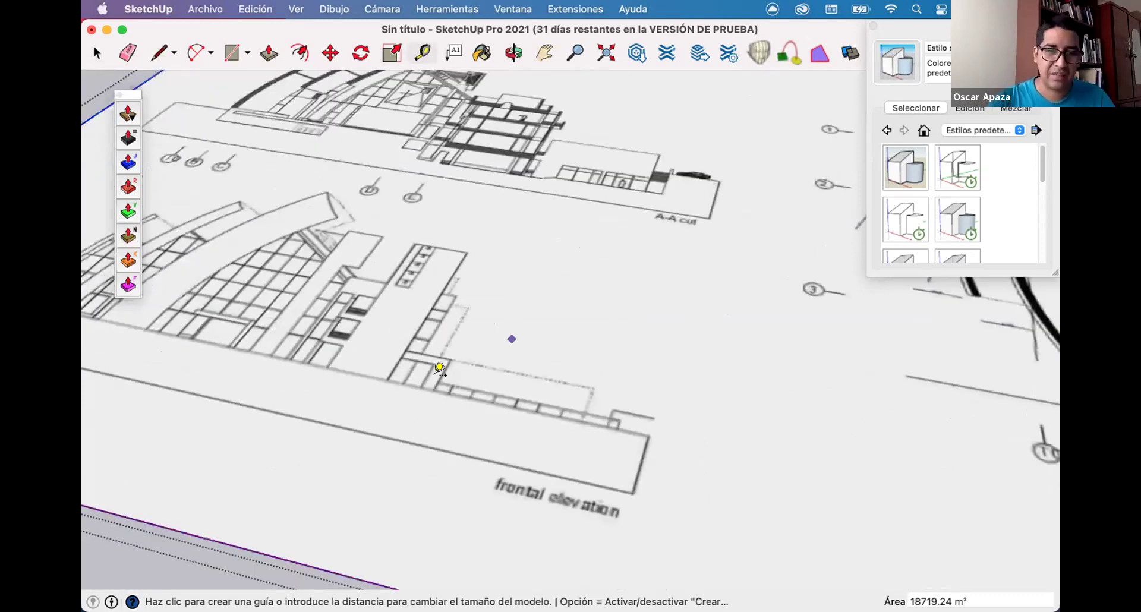
{"action": "scroll", "coordinate": [439, 369], "scroll_direction": "down", "scroll_amount": 5}
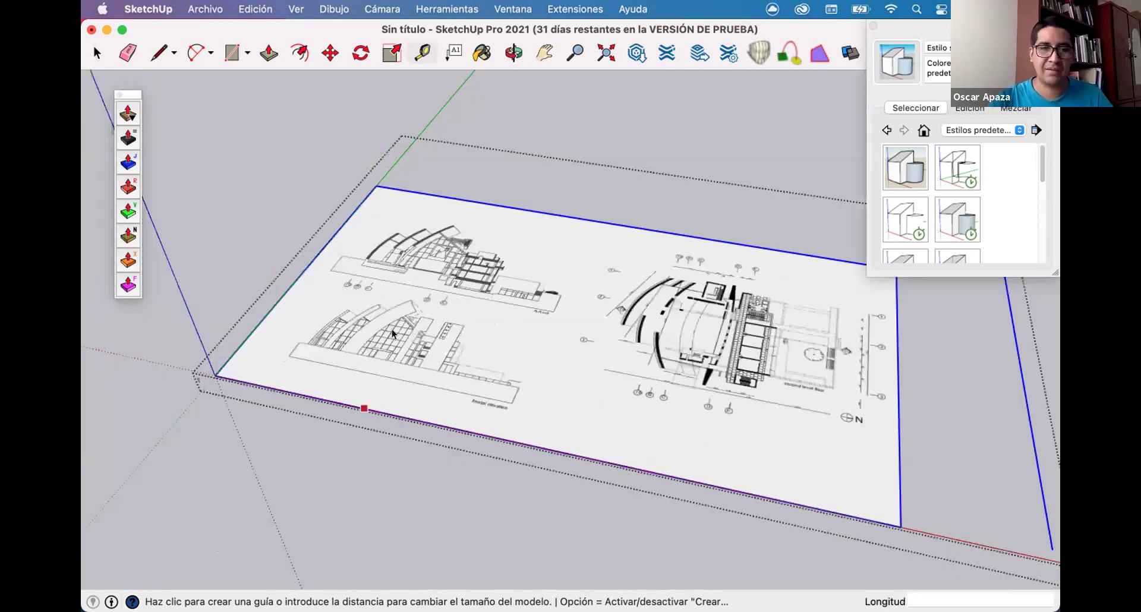
{"action": "key", "text": "space"}
{"action": "scroll", "coordinate": [495, 404], "scroll_direction": "down", "scroll_amount": 3}
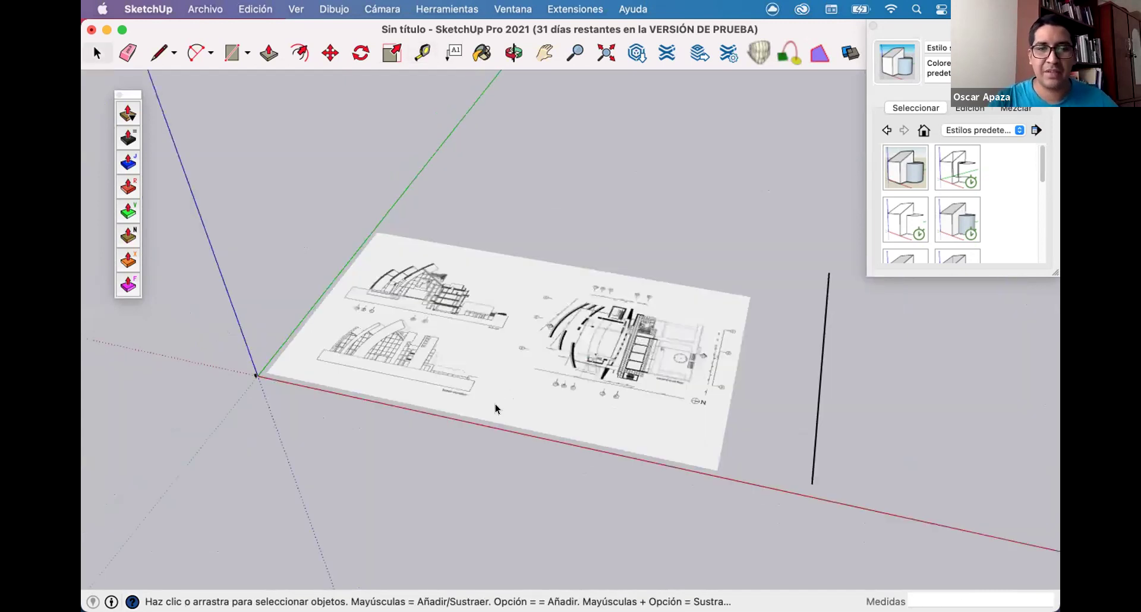
Examine the whole imported sheet from several angles, comparing the section, frontal elevation and second level floor plan.
{"action": "middle_click_drag", "start_coordinate": [495, 404], "coordinate": [627, 413]}
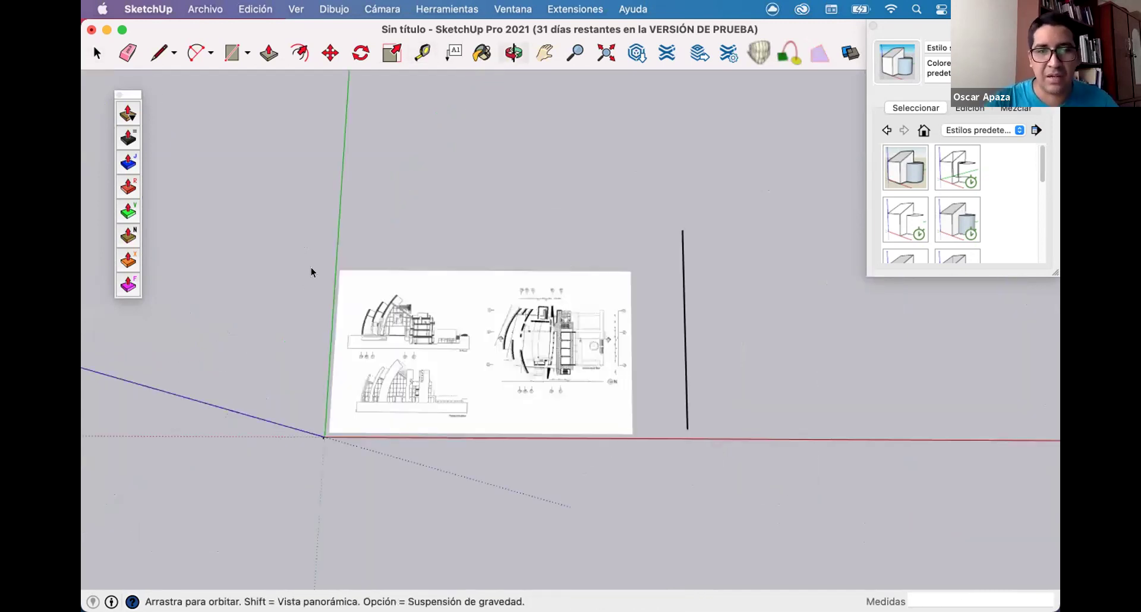
{"action": "middle_click_drag", "start_coordinate": [305, 283], "coordinate": [306, 285]}
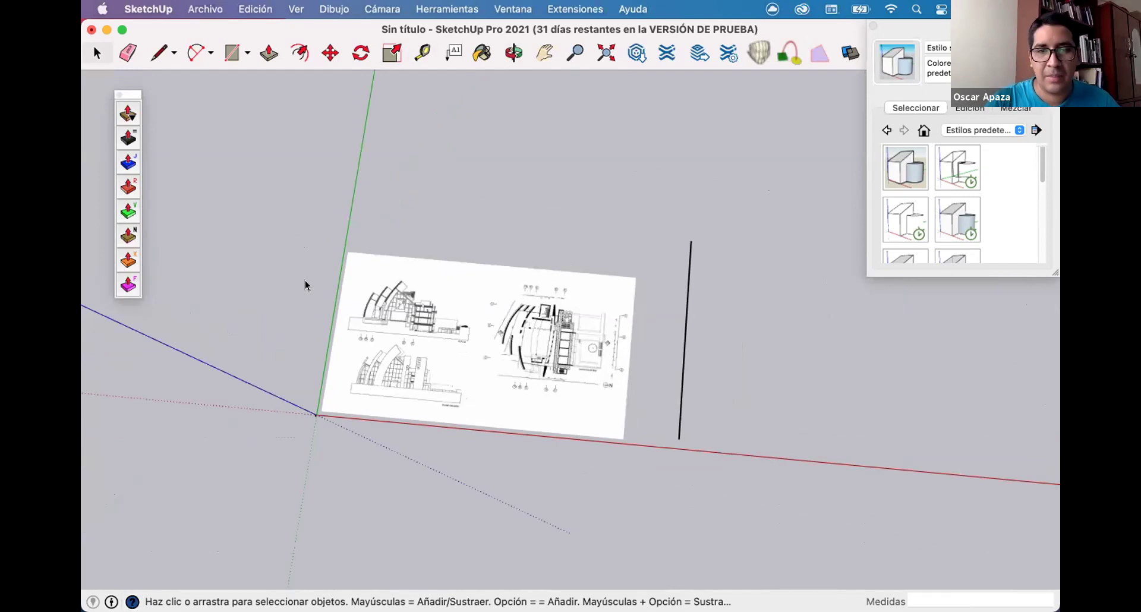
{"action": "scroll", "coordinate": [545, 277], "scroll_direction": "up", "scroll_amount": 3}
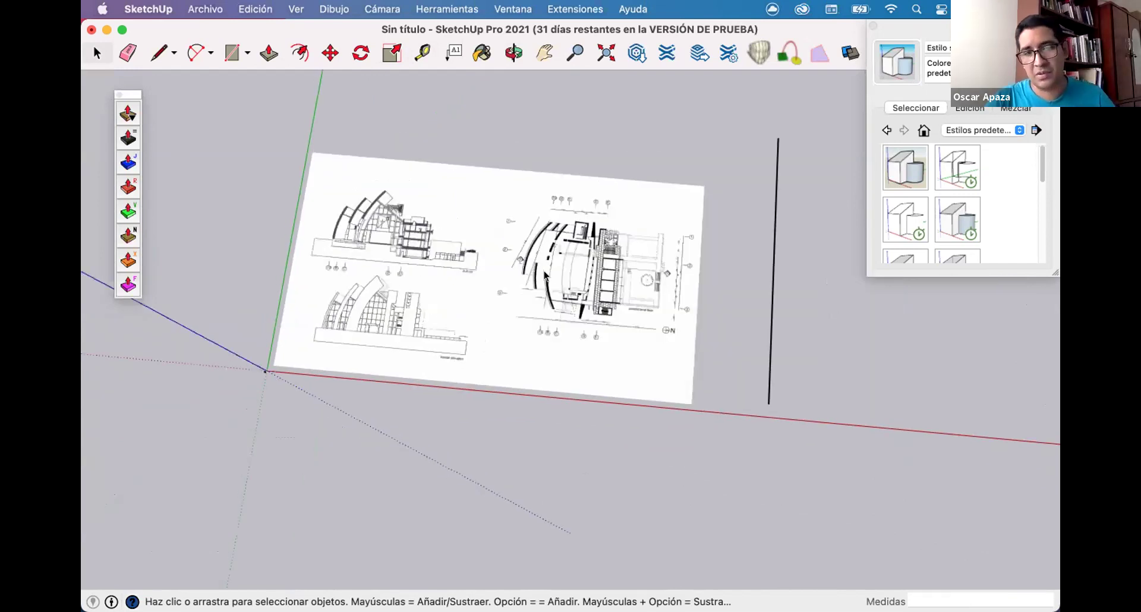
{"action": "scroll", "coordinate": [546, 277], "scroll_direction": "up", "scroll_amount": 3}
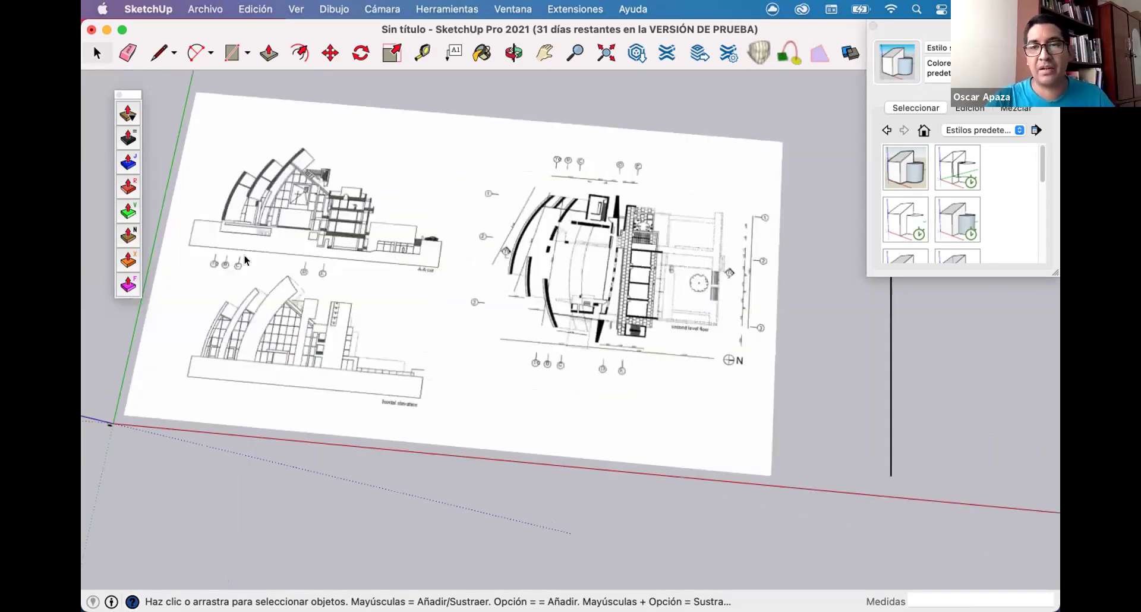
{"action": "middle_click_drag", "start_coordinate": [349, 187], "coordinate": [349, 187]}
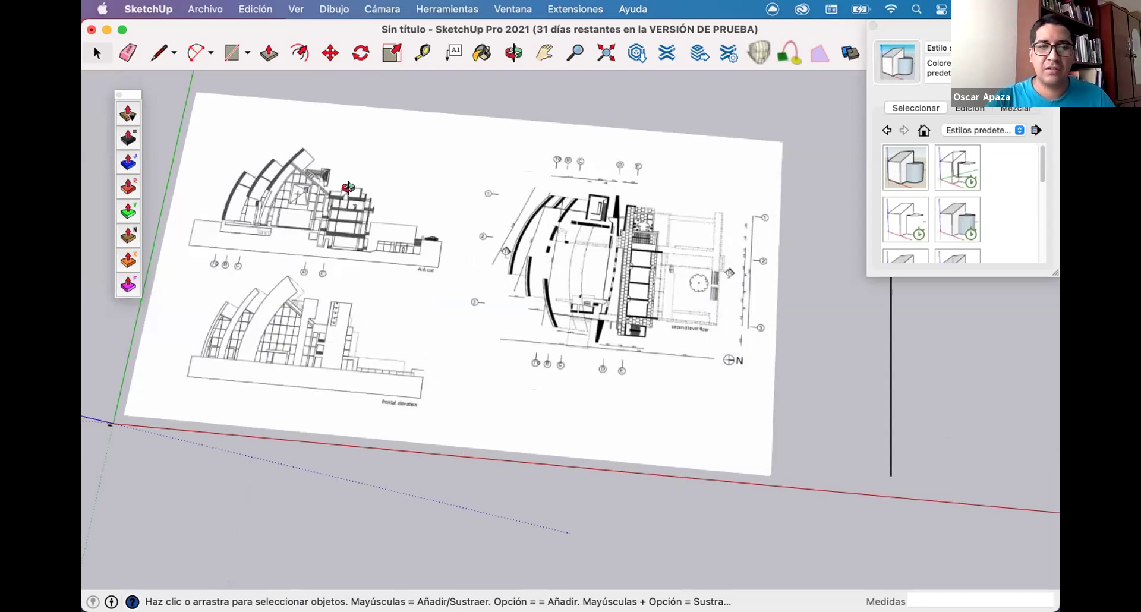
{"action": "scroll", "coordinate": [479, 312], "scroll_direction": "down", "scroll_amount": 3}
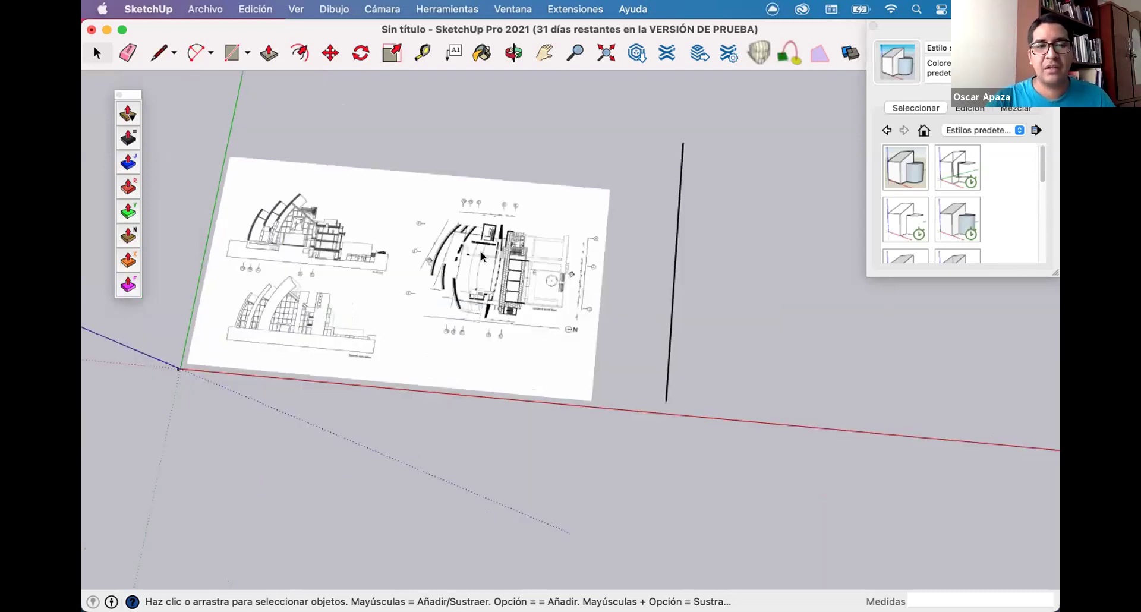
{"action": "middle_click_drag", "start_coordinate": [325, 297], "coordinate": [343, 287]}
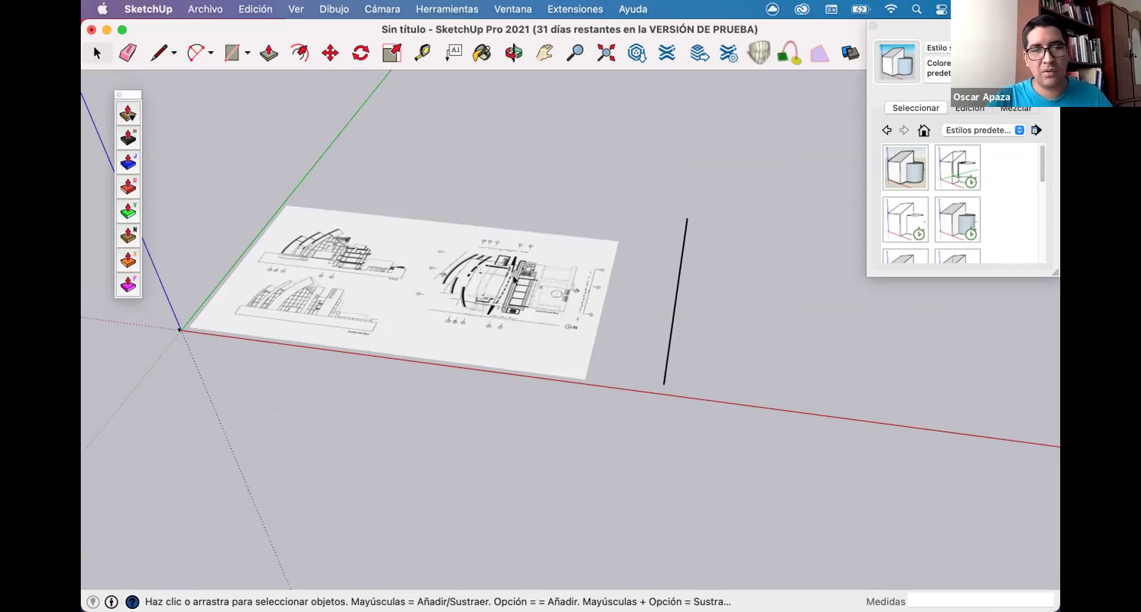
{"action": "scroll", "coordinate": [514, 278], "scroll_direction": "up", "scroll_amount": 3}
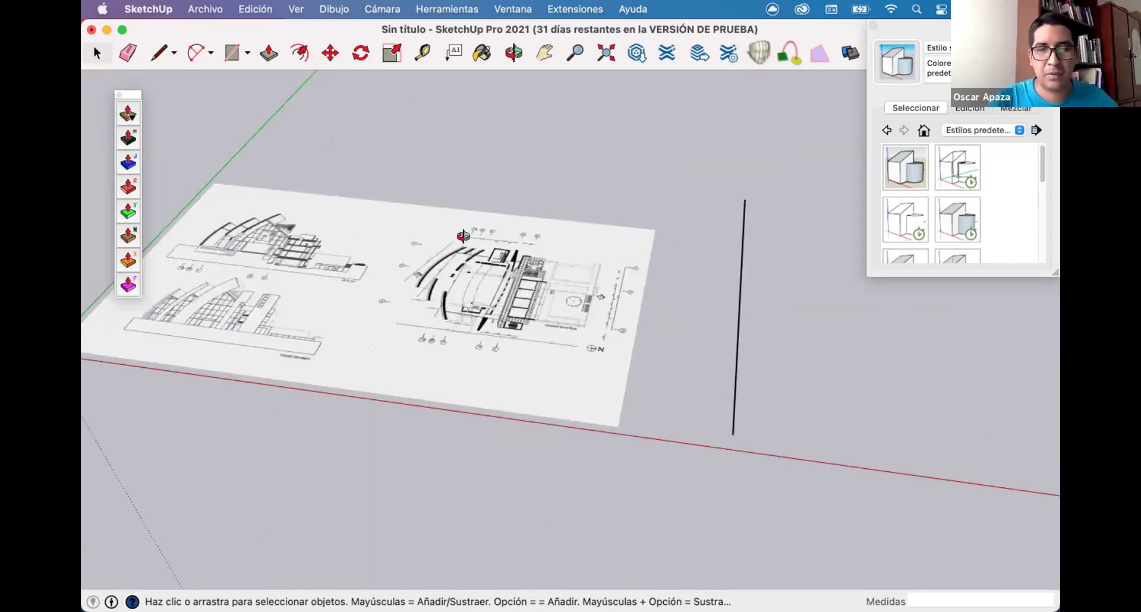
{"action": "scroll", "coordinate": [463, 236], "scroll_direction": "up", "scroll_amount": 3}
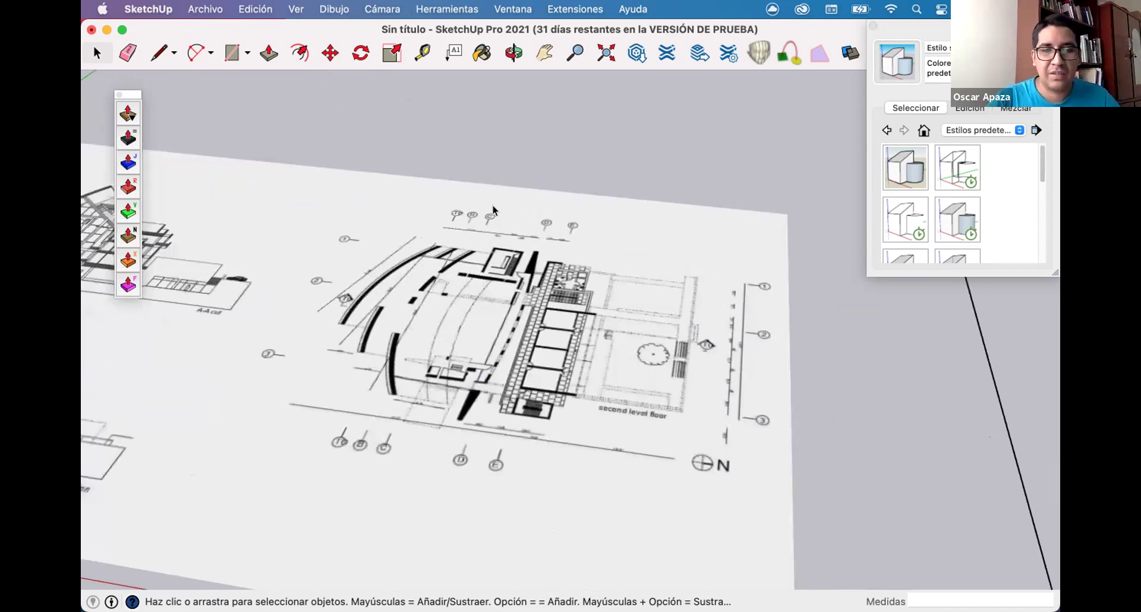
{"action": "scroll", "coordinate": [408, 344], "scroll_direction": "down", "scroll_amount": 8}
{"action": "middle_click_drag", "start_coordinate": [409, 318], "coordinate": [409, 205]}
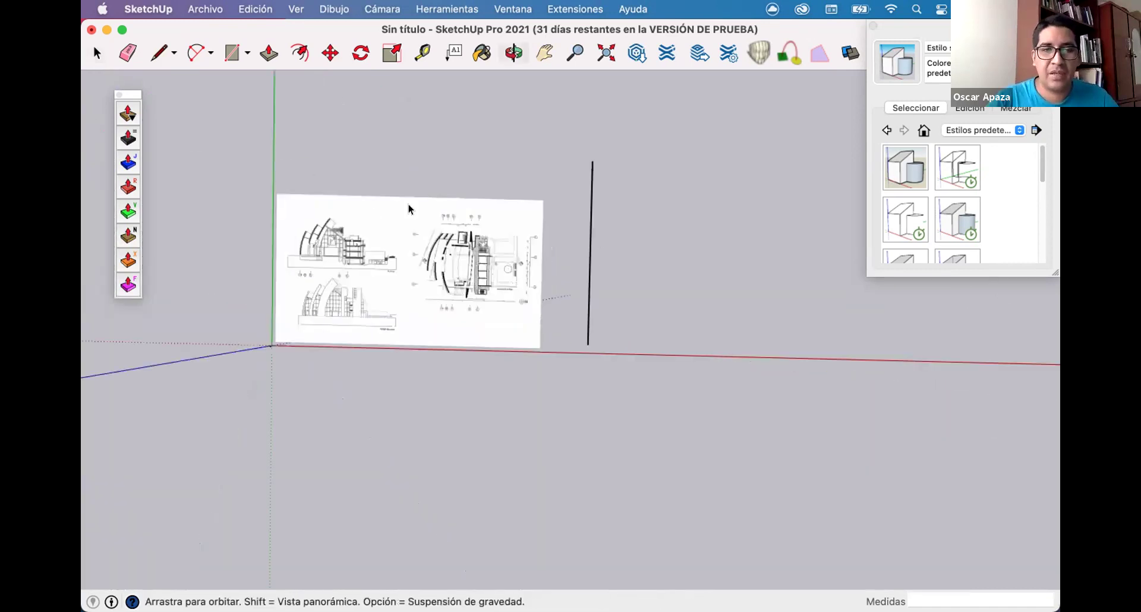
Inspect the second level floor plan closely, including its curved walls and their orientation on the sheet.
{"action": "scroll", "coordinate": [408, 205], "scroll_direction": "up", "scroll_amount": 5}
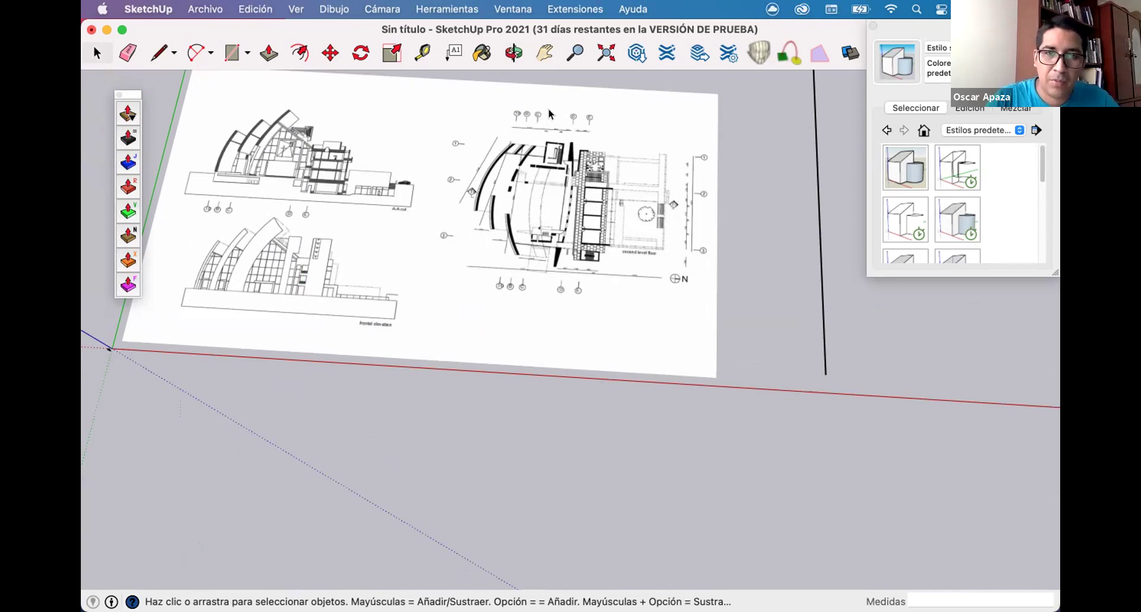
{"action": "scroll", "coordinate": [544, 146], "scroll_direction": "up", "scroll_amount": 3}
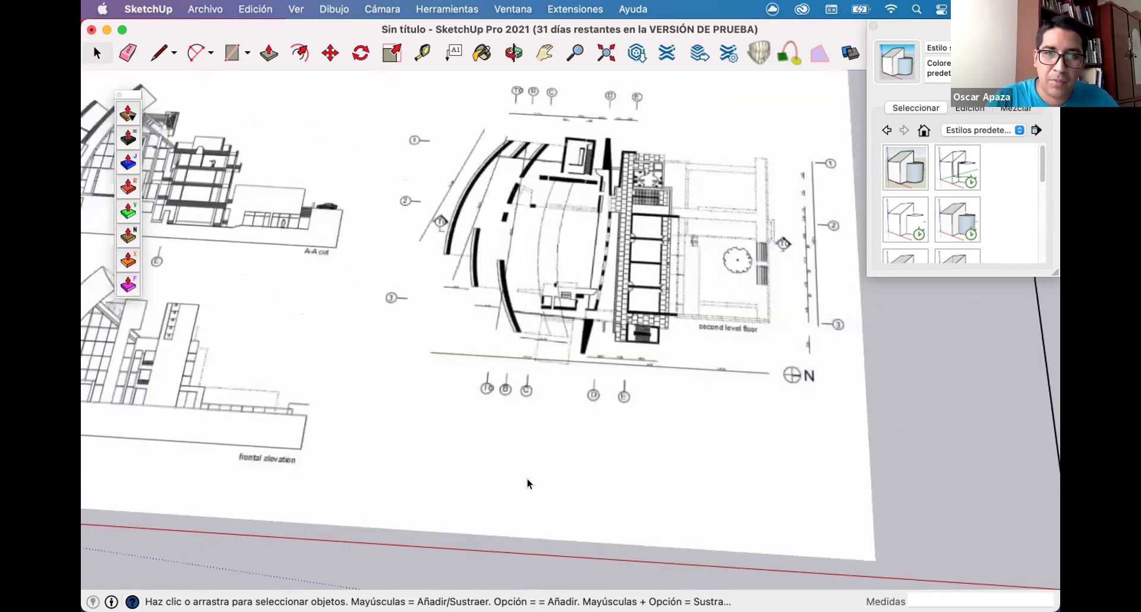
{"action": "scroll", "coordinate": [518, 343], "scroll_direction": "up", "scroll_amount": 2}
{"action": "scroll", "coordinate": [548, 202], "scroll_direction": "up", "scroll_amount": 2}
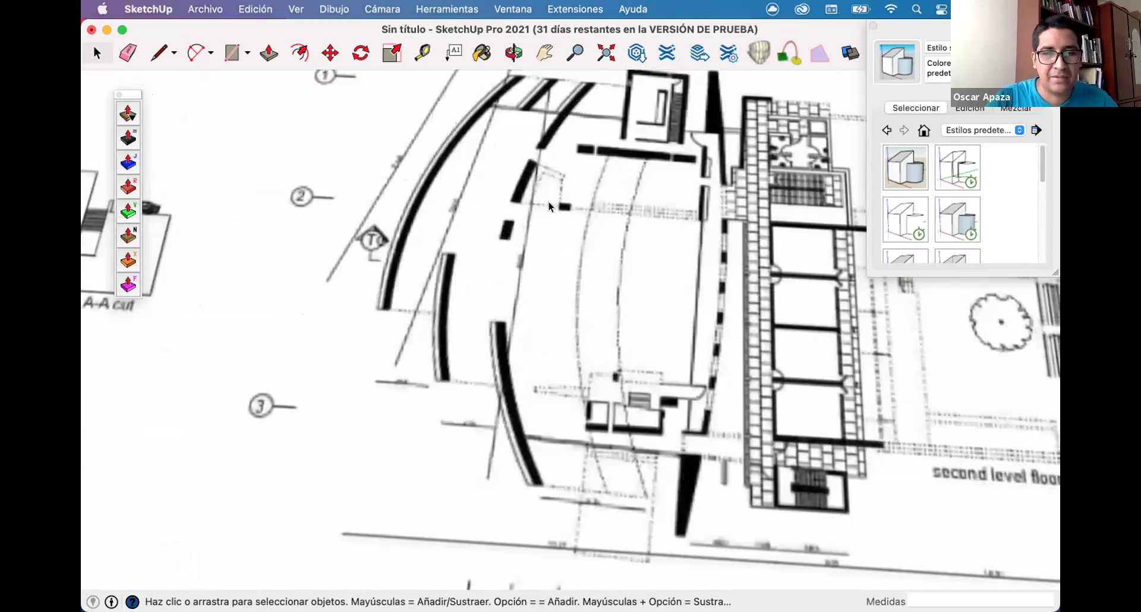
{"action": "scroll", "coordinate": [580, 329], "scroll_direction": "down", "scroll_amount": 5}
{"action": "middle_click_drag", "start_coordinate": [690, 293], "coordinate": [540, 280]}
{"action": "middle_click_drag", "start_coordinate": [626, 332], "coordinate": [557, 358]}
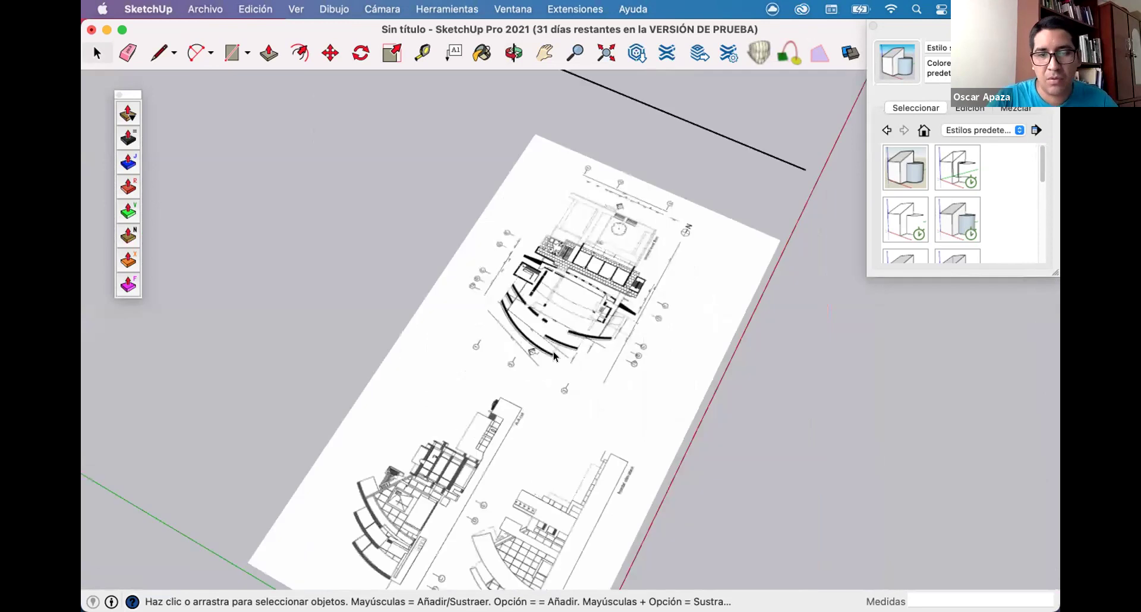
{"action": "middle_click_drag", "start_coordinate": [517, 307], "coordinate": [452, 410]}
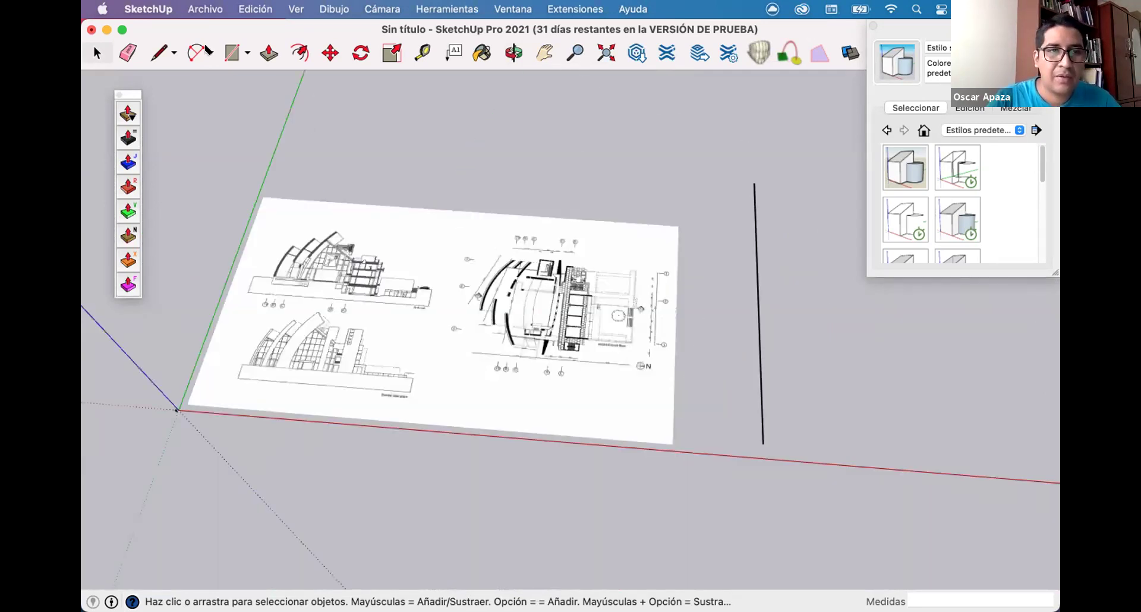
Try out a two-point arc in the empty area beyond the sheet's edge near the floor plan.
{"action": "scroll", "coordinate": [228, 101], "scroll_direction": "up", "scroll_amount": 5}
{"action": "left_click", "coordinate": [211, 52]}
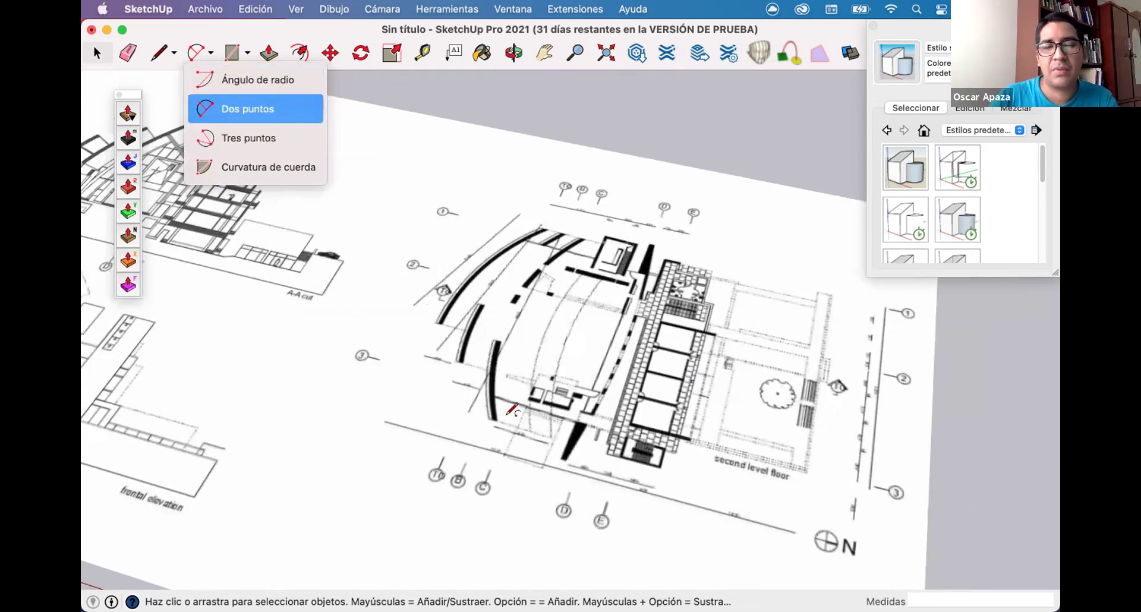
{"action": "left_click", "coordinate": [525, 139]}
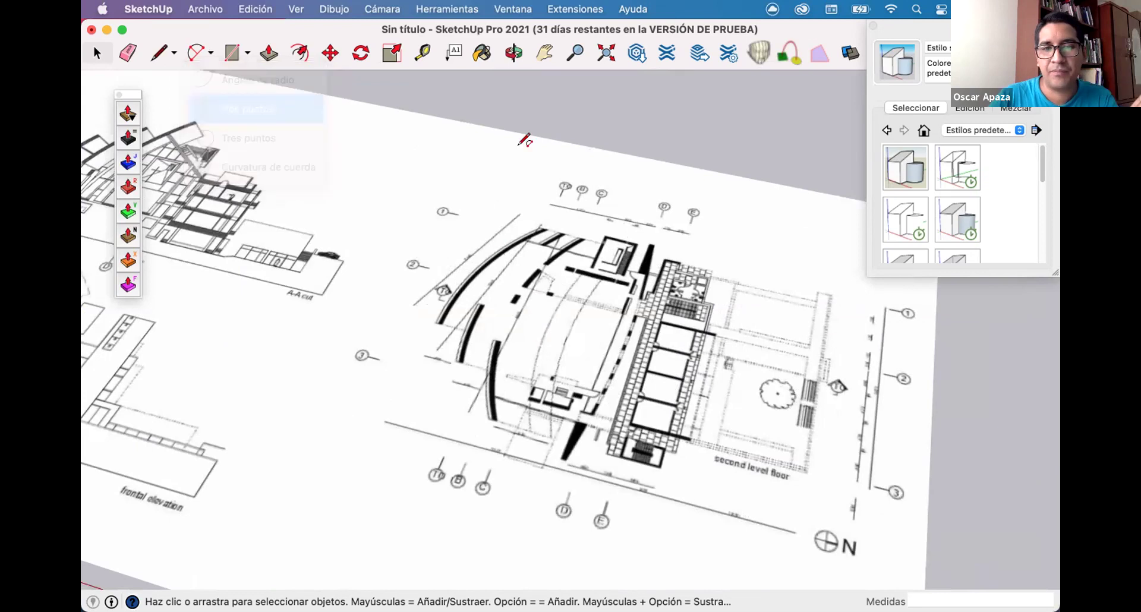
{"action": "scroll", "coordinate": [711, 176], "scroll_direction": "down", "scroll_amount": 3}
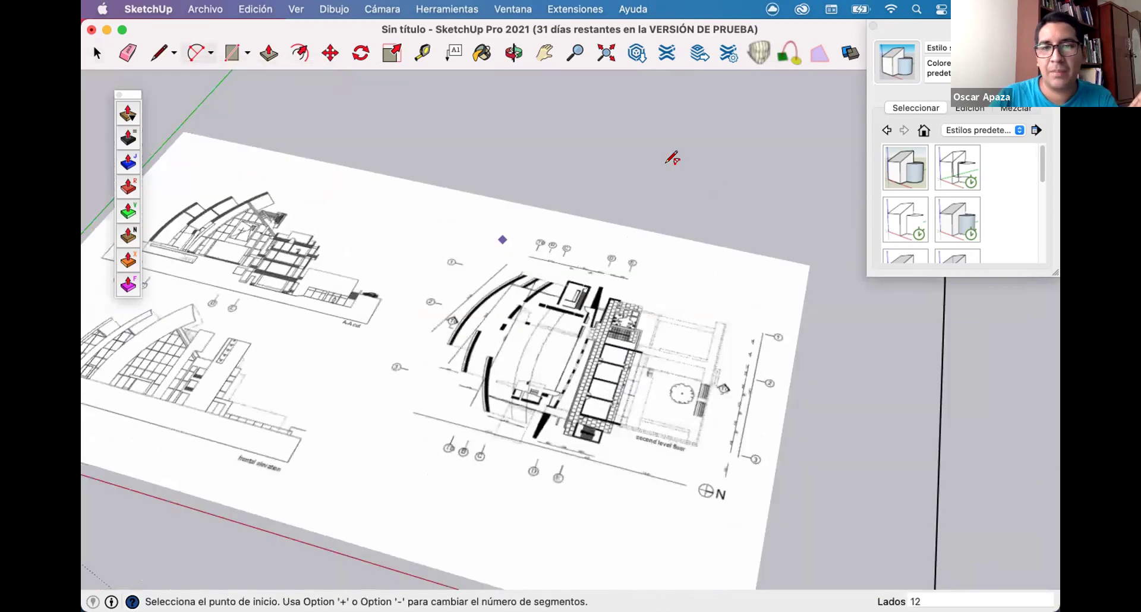
{"action": "left_click", "coordinate": [673, 159]}
{"action": "left_click", "coordinate": [617, 192]}
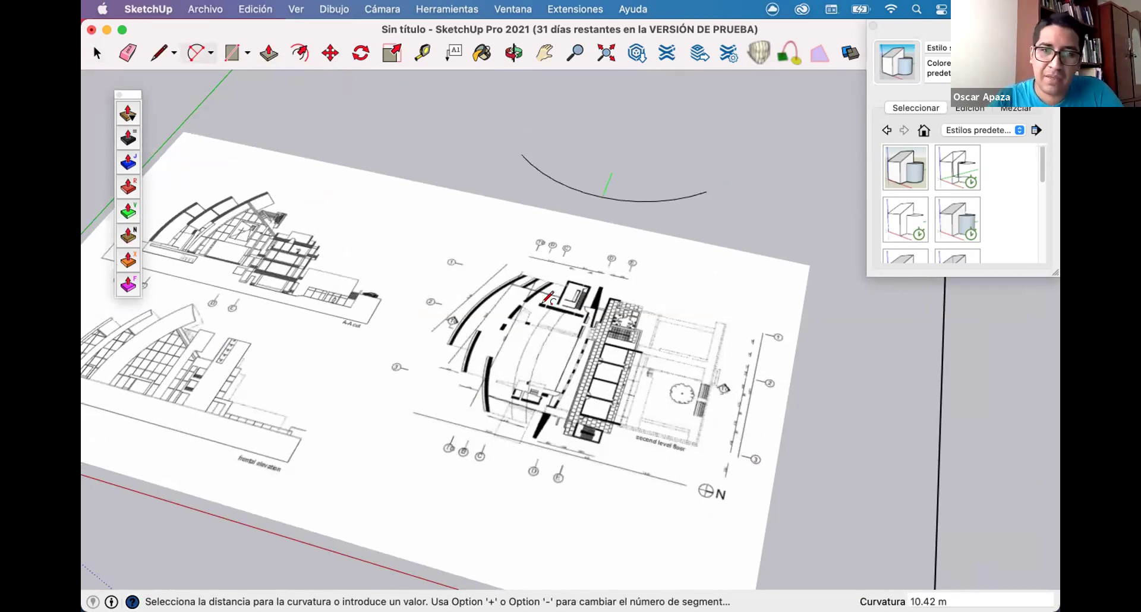
{"action": "key", "text": "Escape"}
Examine the curved walls of the second level floor plan up close, especially the ends of the innermost wall.
{"action": "scroll", "coordinate": [162, 311], "scroll_direction": "down", "scroll_amount": 3}
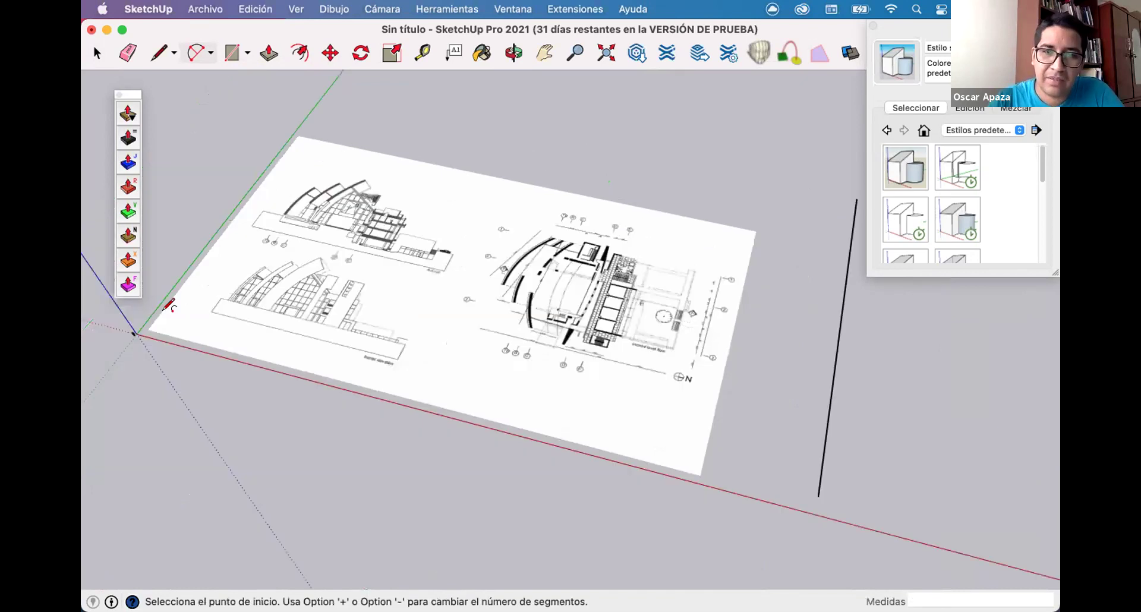
{"action": "scroll", "coordinate": [733, 242], "scroll_direction": "up", "scroll_amount": 5}
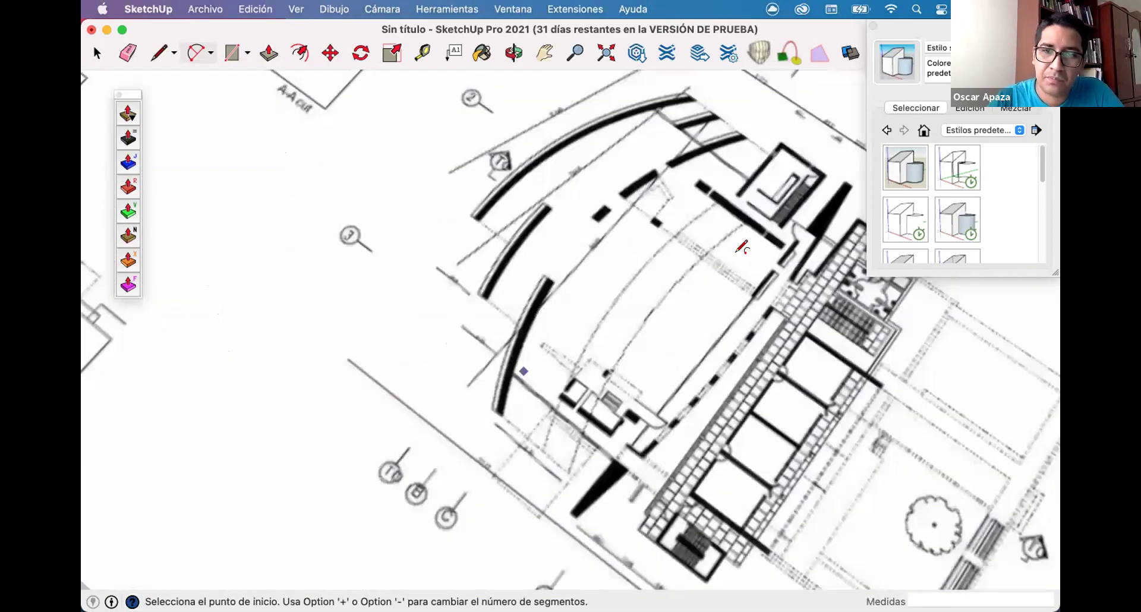
{"action": "scroll", "coordinate": [547, 294], "scroll_direction": "down", "scroll_amount": 4}
{"action": "middle_click_drag", "start_coordinate": [547, 294], "coordinate": [550, 296]}
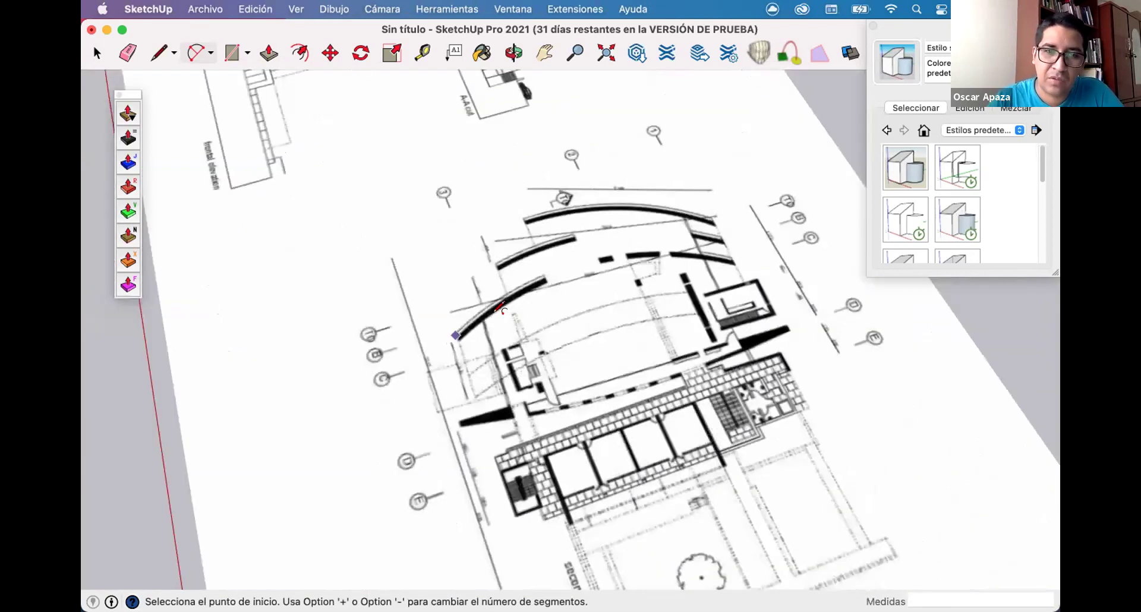
{"action": "scroll", "coordinate": [426, 356], "scroll_direction": "up", "scroll_amount": 2}
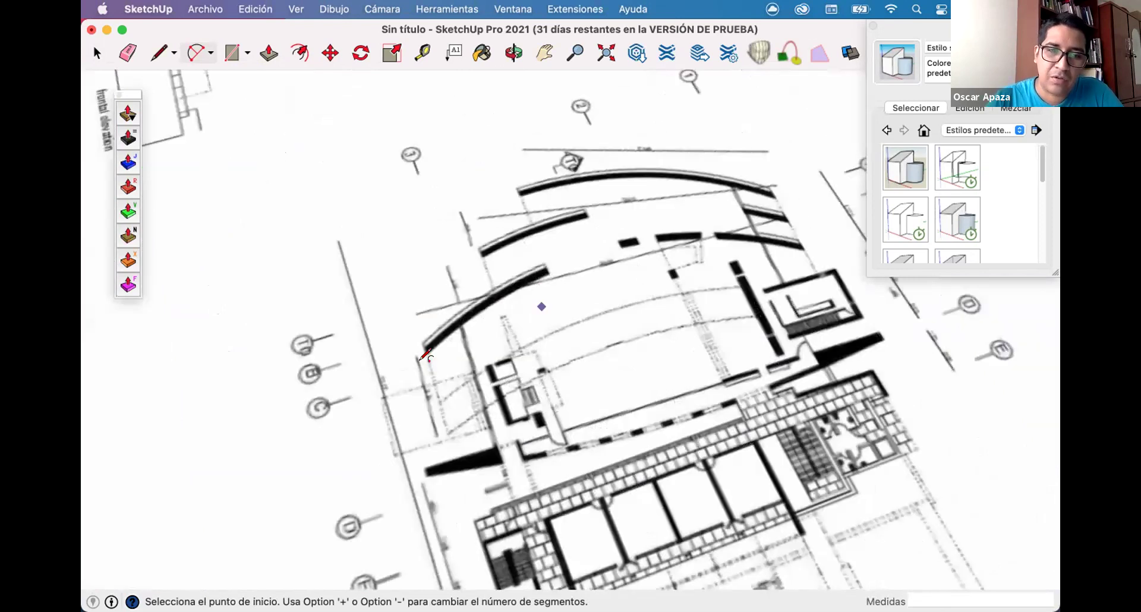
{"action": "scroll", "coordinate": [426, 355], "scroll_direction": "up", "scroll_amount": 3}
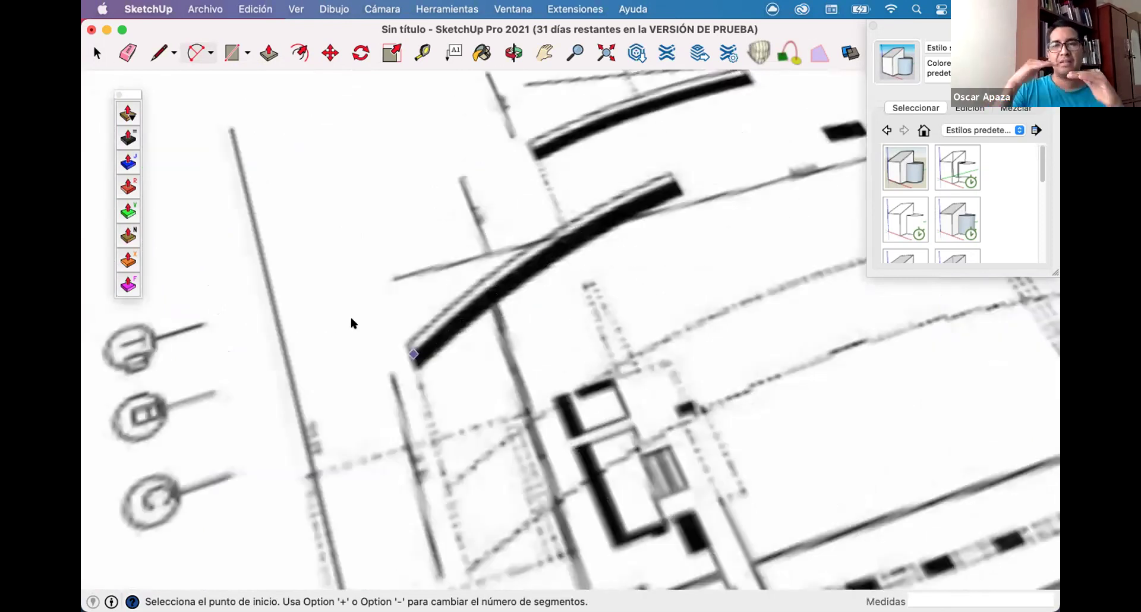
{"action": "scroll", "coordinate": [351, 323], "scroll_direction": "down", "scroll_amount": 2}
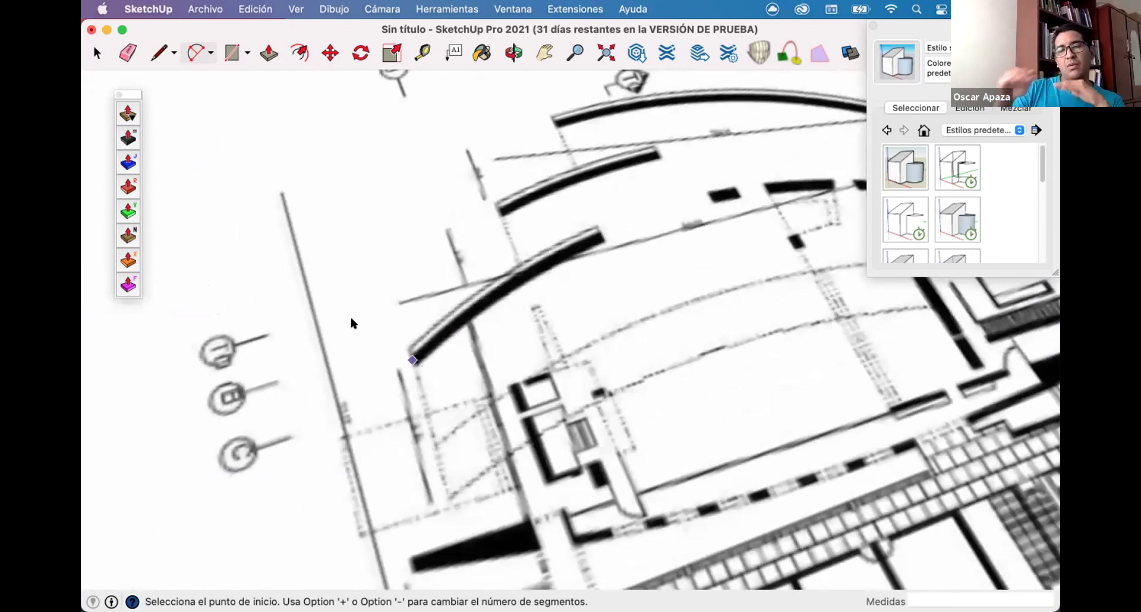
{"action": "scroll", "coordinate": [351, 322], "scroll_direction": "down", "scroll_amount": 3}
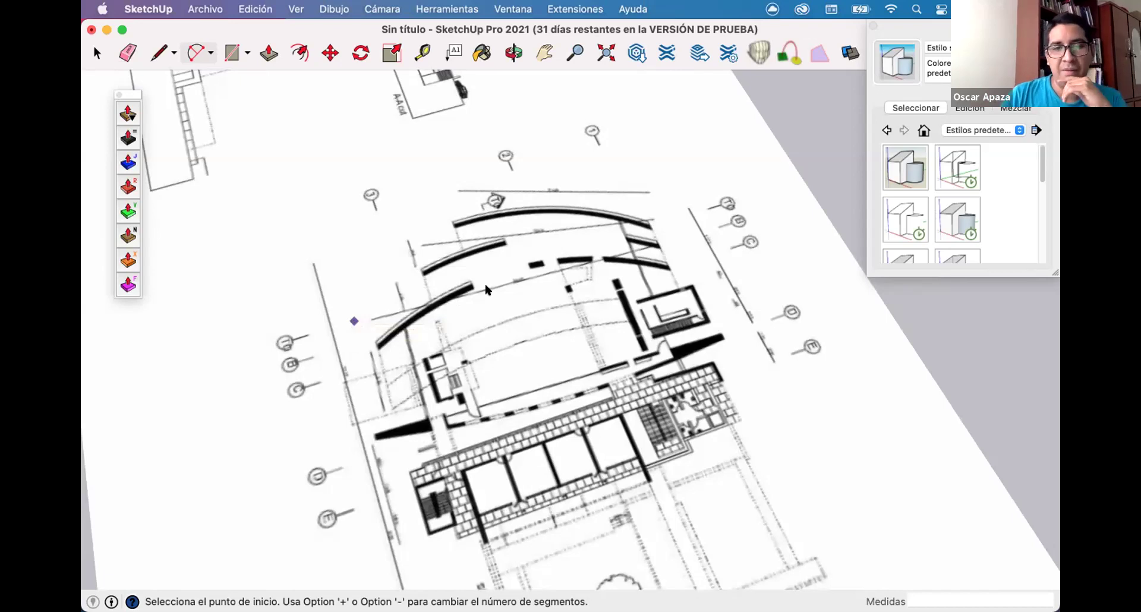
{"action": "scroll", "coordinate": [486, 290], "scroll_direction": "up", "scroll_amount": 2}
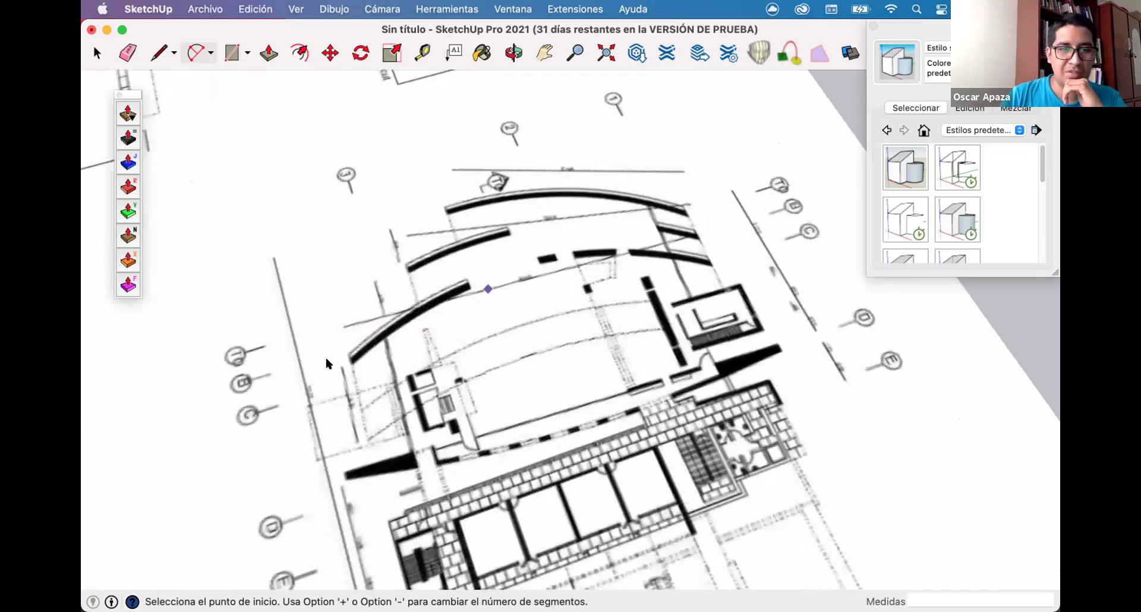
{"action": "scroll", "coordinate": [284, 384], "scroll_direction": "up", "scroll_amount": 1}
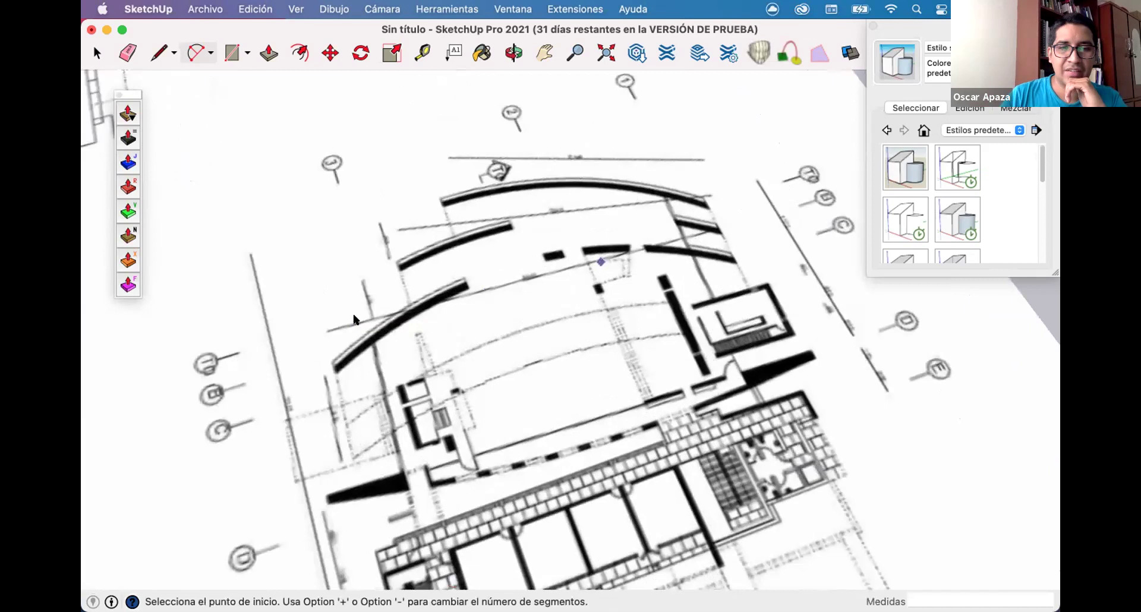
{"action": "scroll", "coordinate": [354, 319], "scroll_direction": "up", "scroll_amount": 5}
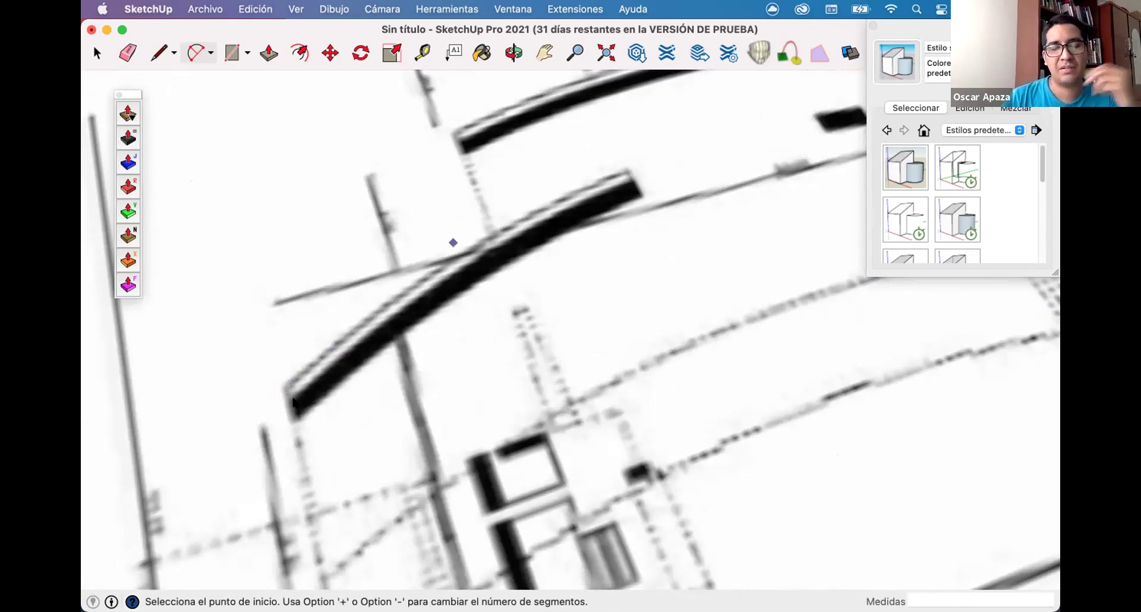
Start a two-point arc on the second level floor plan, spanning the outer end corners of the innermost curved wall.
{"action": "scroll", "coordinate": [294, 241], "scroll_direction": "down", "scroll_amount": 3}
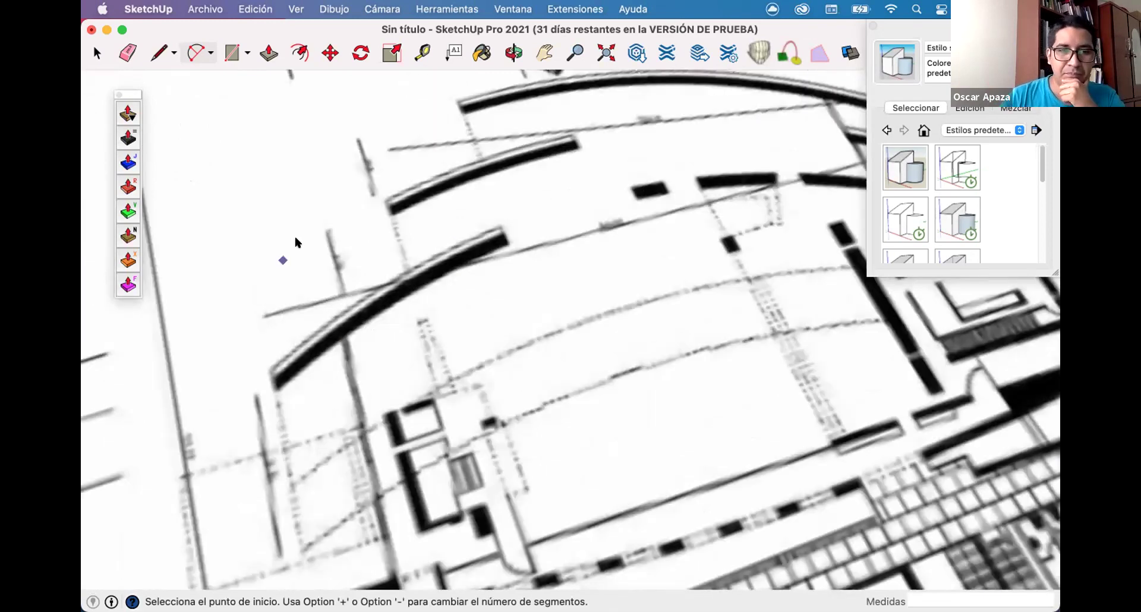
{"action": "scroll", "coordinate": [232, 423], "scroll_direction": "down", "scroll_amount": 3}
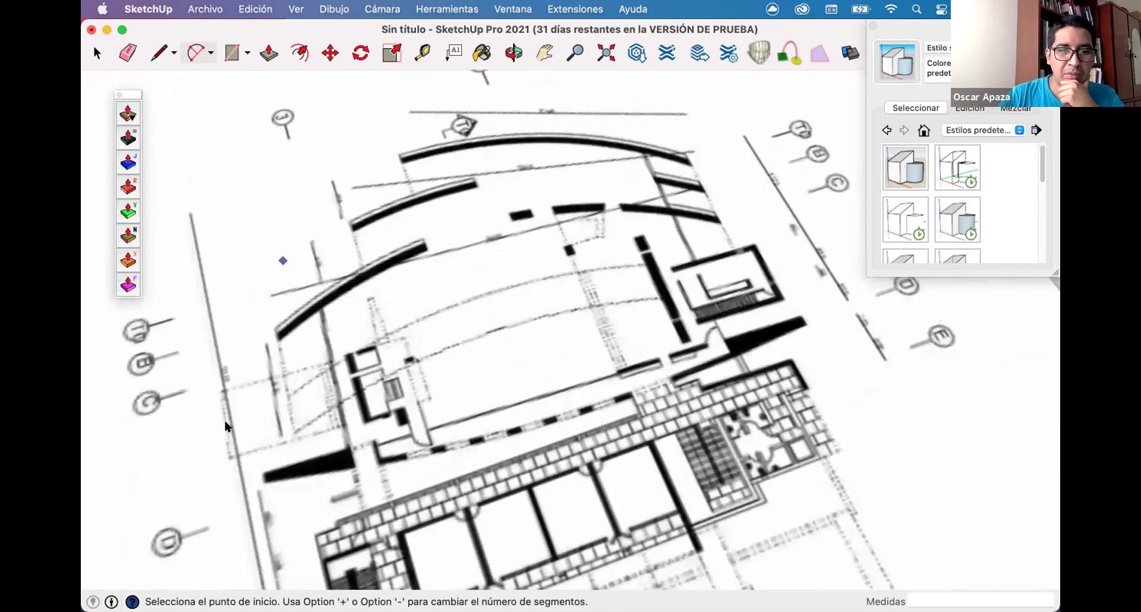
{"action": "scroll", "coordinate": [226, 426], "scroll_direction": "up", "scroll_amount": 2}
{"action": "scroll", "coordinate": [226, 423], "scroll_direction": "up", "scroll_amount": 3}
{"action": "left_click", "coordinate": [229, 420]}
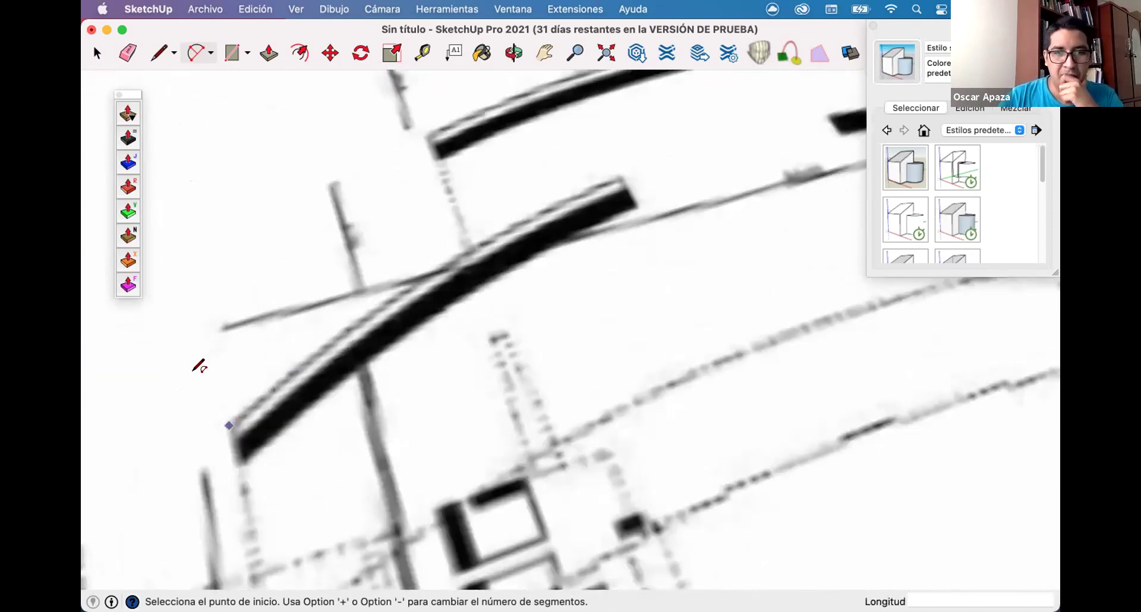
{"action": "scroll", "coordinate": [199, 367], "scroll_direction": "down", "scroll_amount": 1}
{"action": "scroll", "coordinate": [408, 296], "scroll_direction": "down", "scroll_amount": 2}
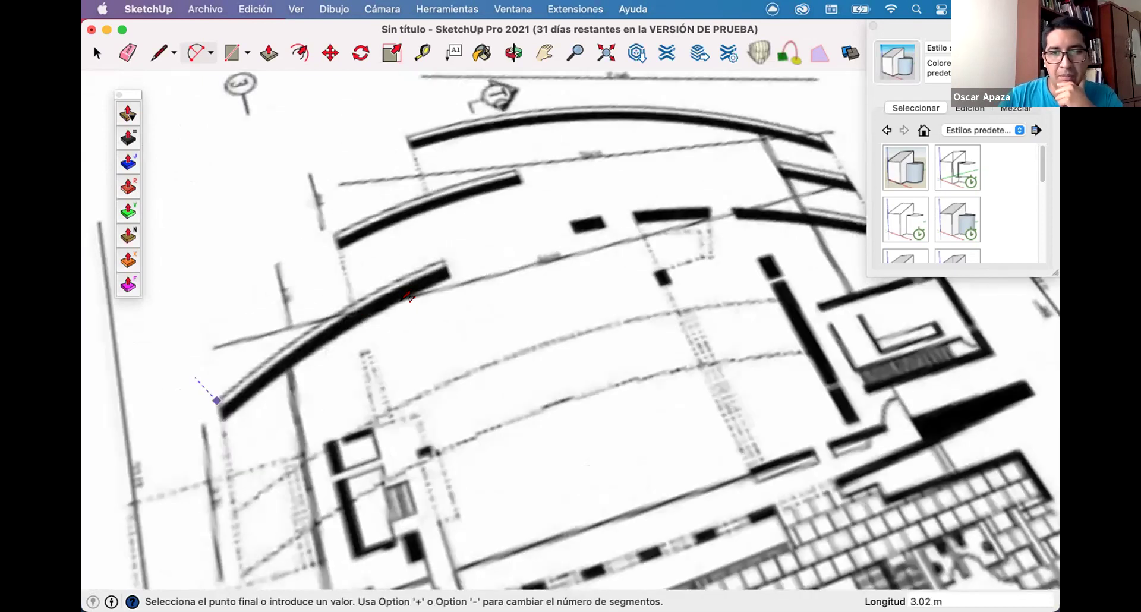
{"action": "scroll", "coordinate": [677, 297], "scroll_direction": "down", "scroll_amount": 2}
{"action": "scroll", "coordinate": [767, 262], "scroll_direction": "down", "scroll_amount": 1}
{"action": "scroll", "coordinate": [771, 262], "scroll_direction": "up", "scroll_amount": 5}
{"action": "left_click", "coordinate": [767, 265]}
Give the arc a bulge of about 5.85 m so it follows the outer edge of the innermost curved wall.
{"action": "scroll", "coordinate": [756, 268], "scroll_direction": "down", "scroll_amount": 2}
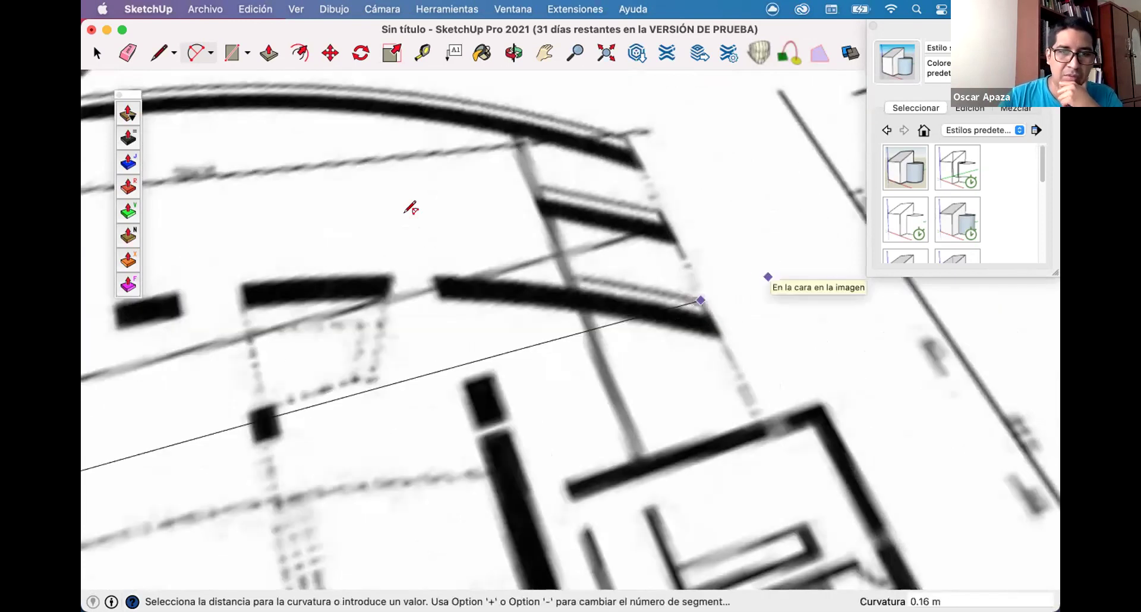
{"action": "scroll", "coordinate": [364, 318], "scroll_direction": "down", "scroll_amount": 3}
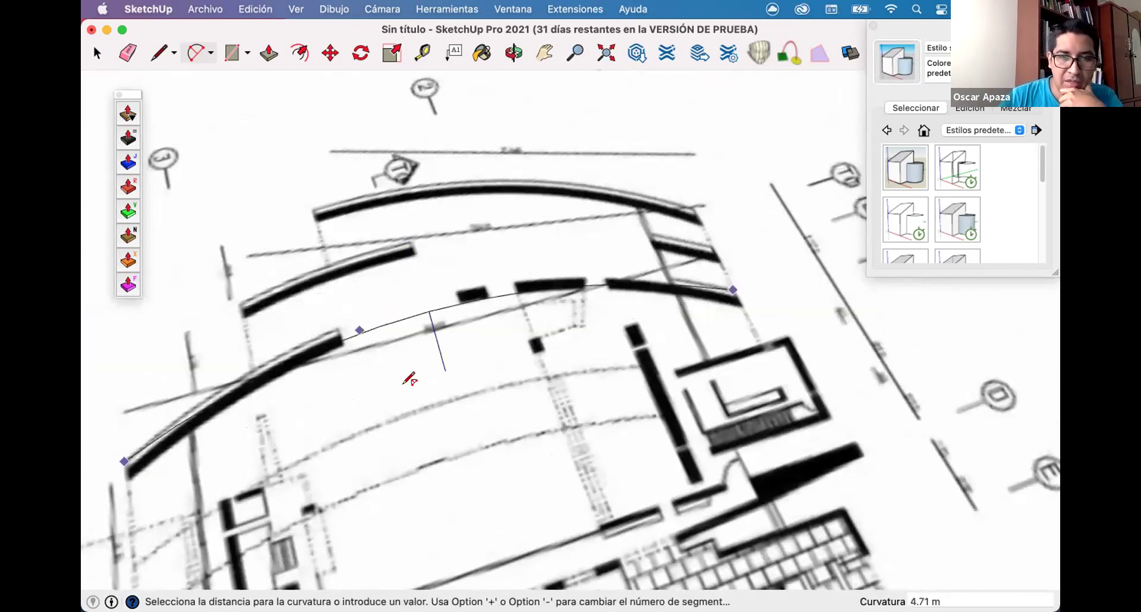
{"action": "scroll", "coordinate": [466, 305], "scroll_direction": "up", "scroll_amount": 3}
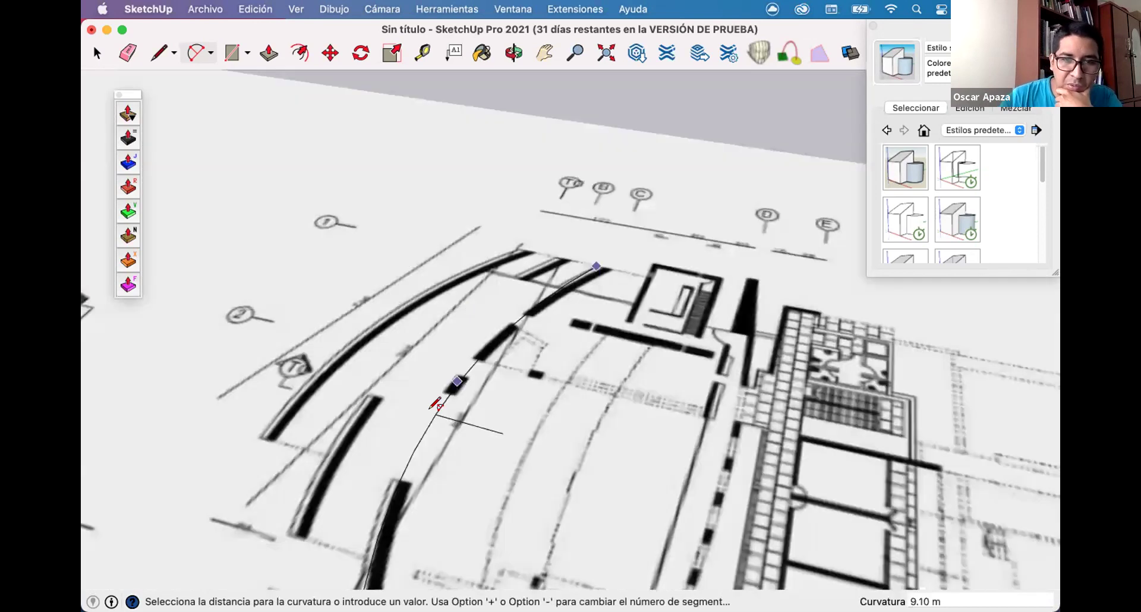
{"action": "scroll", "coordinate": [434, 403], "scroll_direction": "up", "scroll_amount": 2}
{"action": "scroll", "coordinate": [400, 417], "scroll_direction": "down", "scroll_amount": 2}
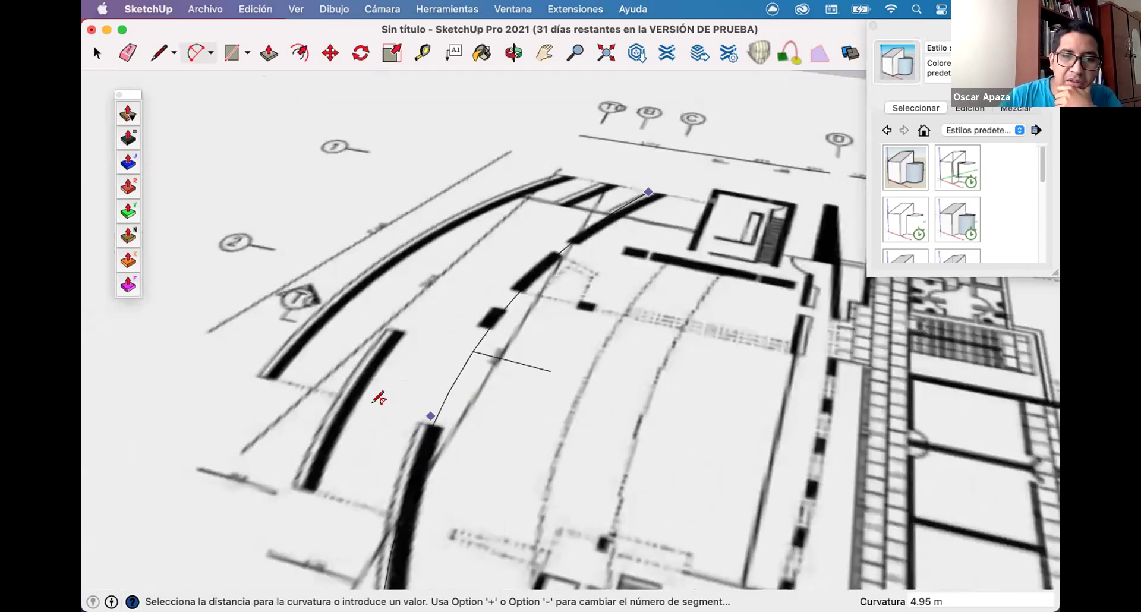
{"action": "scroll", "coordinate": [380, 395], "scroll_direction": "up", "scroll_amount": 2}
{"action": "scroll", "coordinate": [410, 355], "scroll_direction": "up", "scroll_amount": 2}
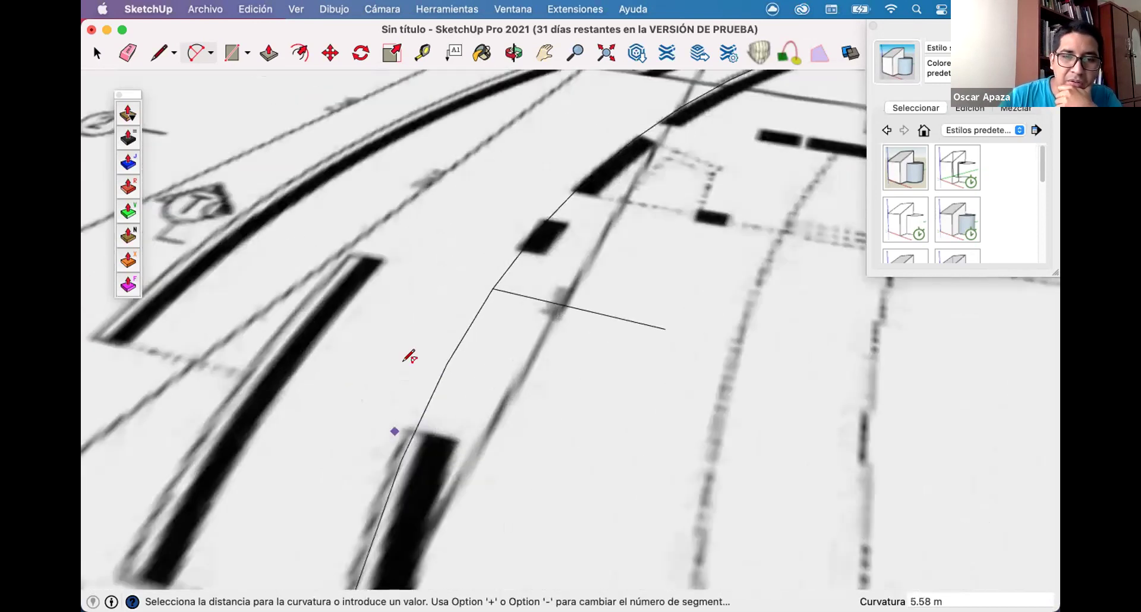
{"action": "left_click", "coordinate": [443, 336]}
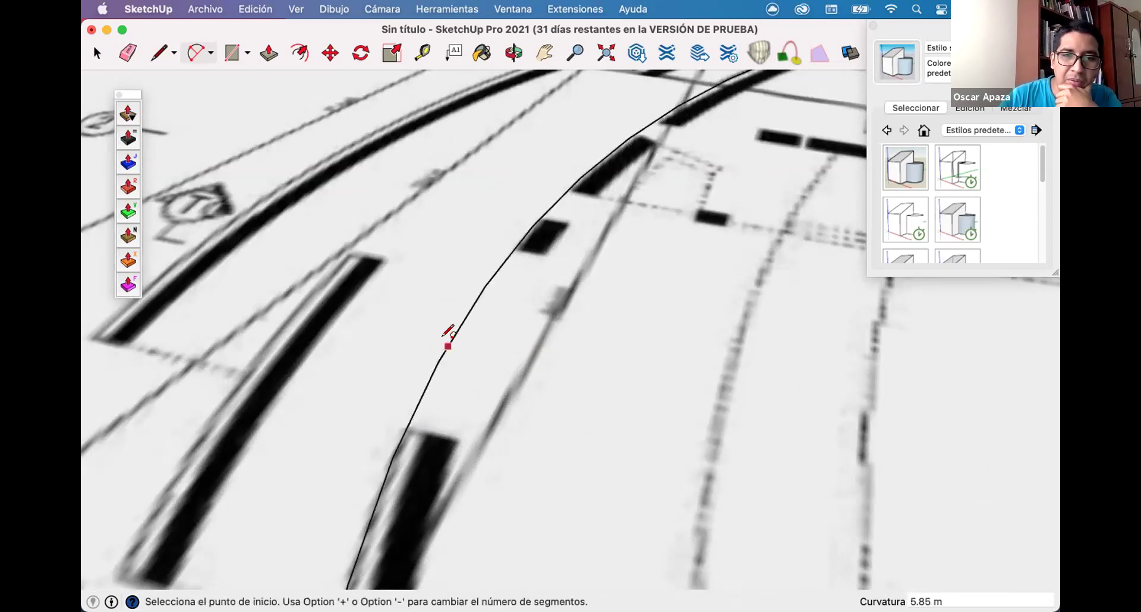
Select the traced arc and examine its fit on the floor plan and its relation to the elevations from several angles.
{"action": "scroll", "coordinate": [470, 195], "scroll_direction": "down", "scroll_amount": 6}
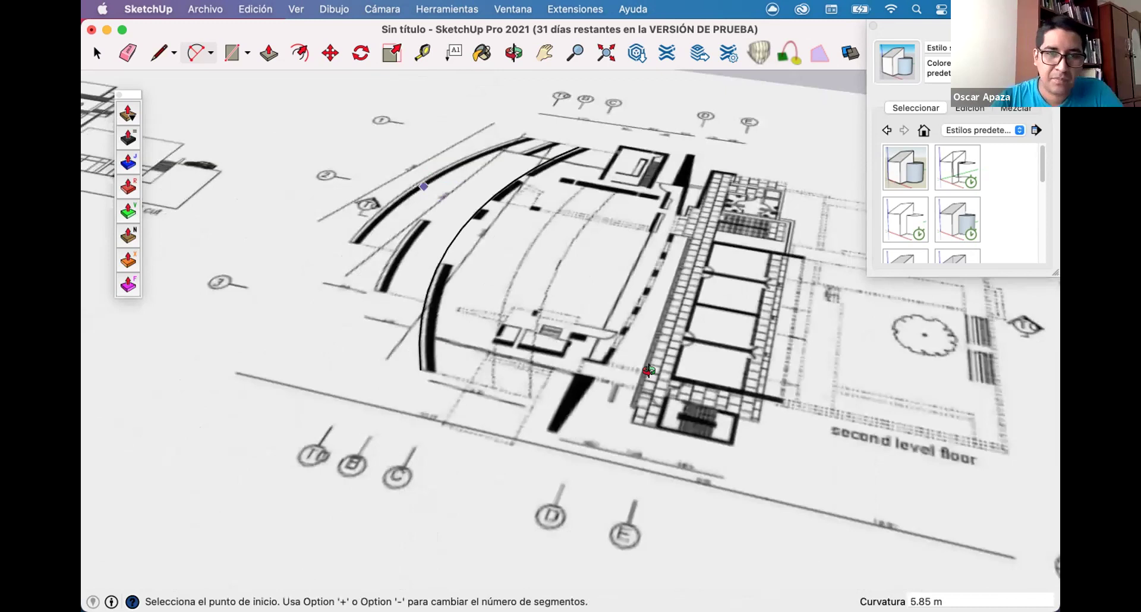
{"action": "middle_click_drag", "start_coordinate": [512, 221], "coordinate": [270, 388]}
{"action": "mouse_move", "coordinate": [433, 361]}
{"action": "middle_mouse_down"}
{"action": "mouse_move", "coordinate": [425, 354]}
{"action": "mouse_move", "coordinate": [562, 196]}
{"action": "mouse_move", "coordinate": [431, 356]}
{"action": "middle_mouse_up"}
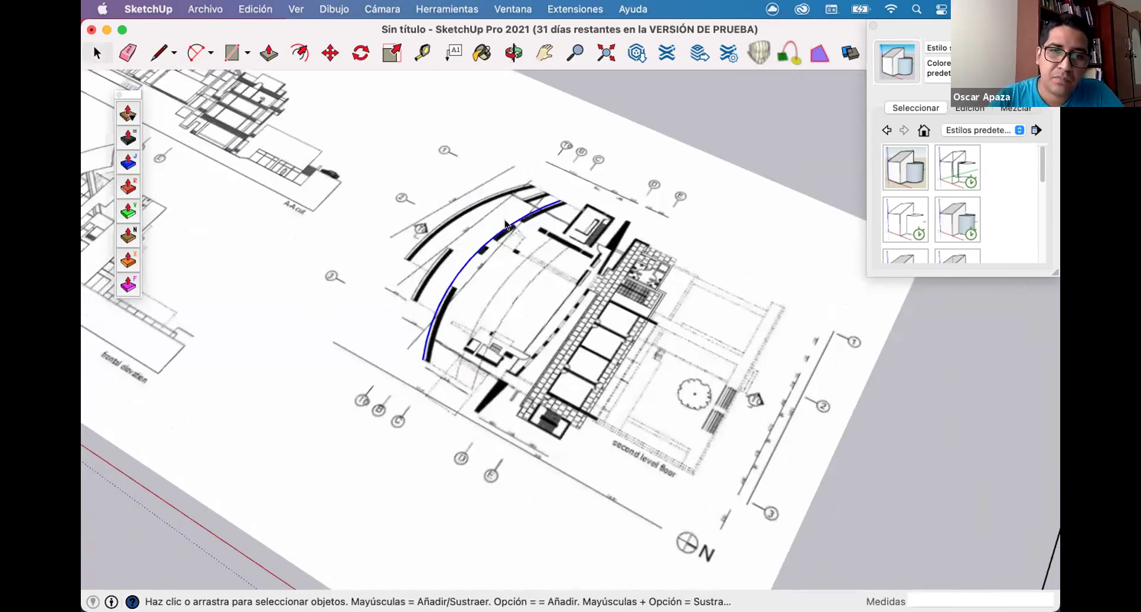
{"action": "scroll", "coordinate": [526, 200], "scroll_direction": "up", "scroll_amount": 3}
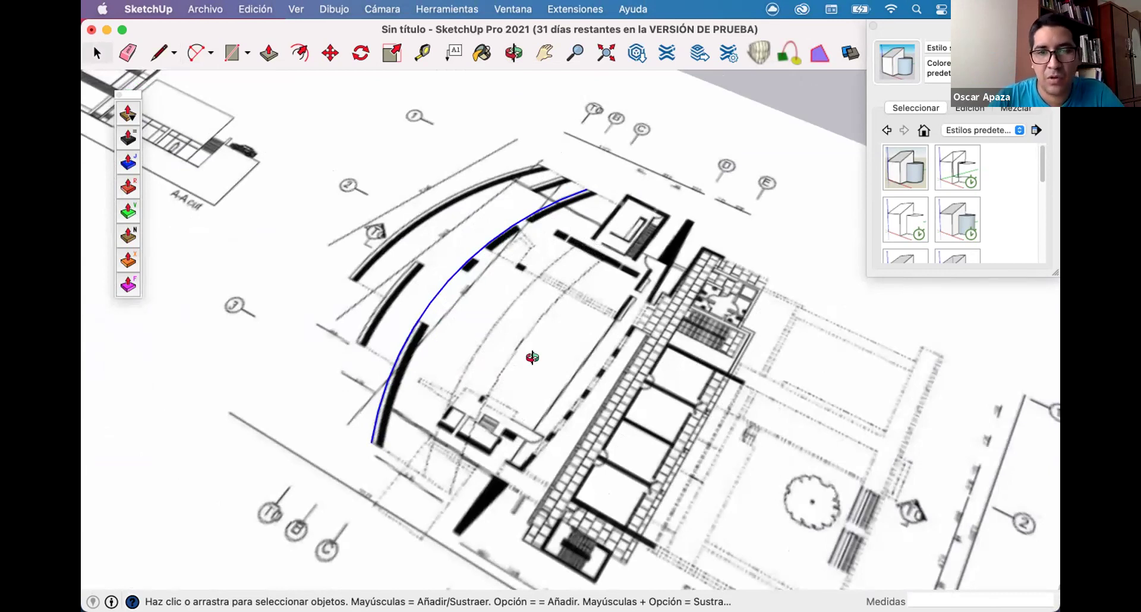
{"action": "scroll", "coordinate": [533, 358], "scroll_direction": "down", "scroll_amount": 5}
{"action": "middle_click_drag", "start_coordinate": [533, 360], "coordinate": [309, 331]}
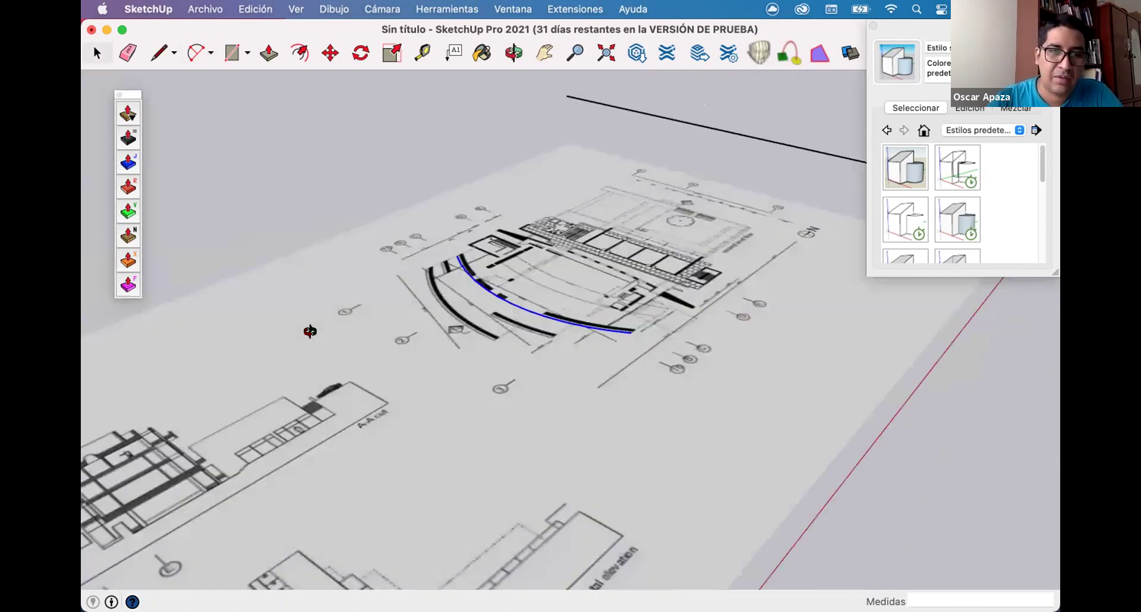
{"action": "scroll", "coordinate": [470, 253], "scroll_direction": "down", "scroll_amount": 3}
{"action": "middle_click_drag", "start_coordinate": [474, 209], "coordinate": [445, 305]}
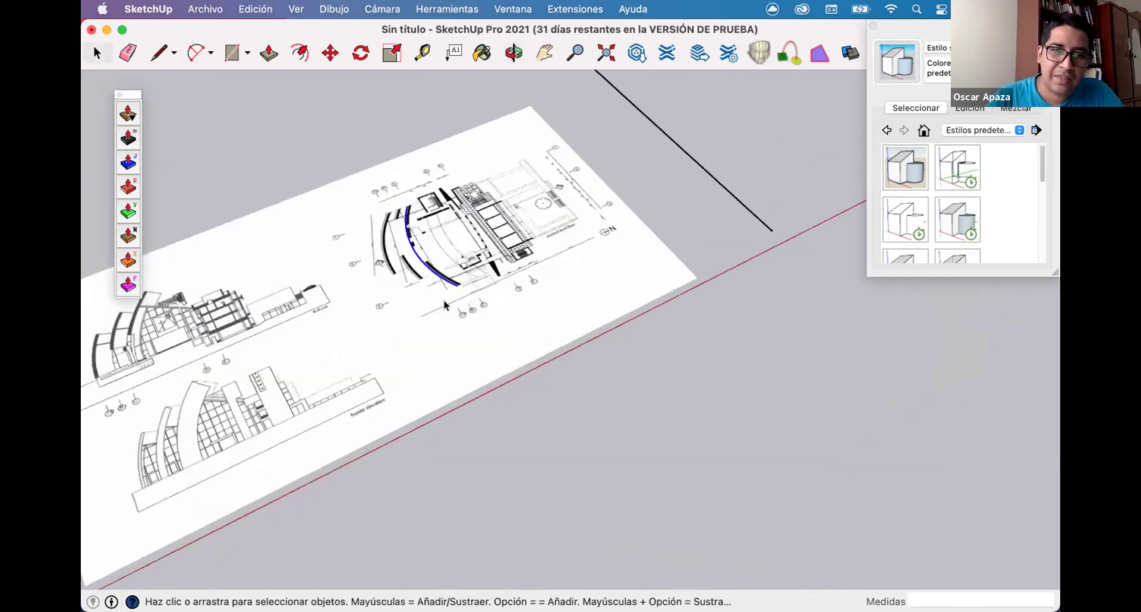
{"action": "scroll", "coordinate": [445, 305], "scroll_direction": "up", "scroll_amount": 2}
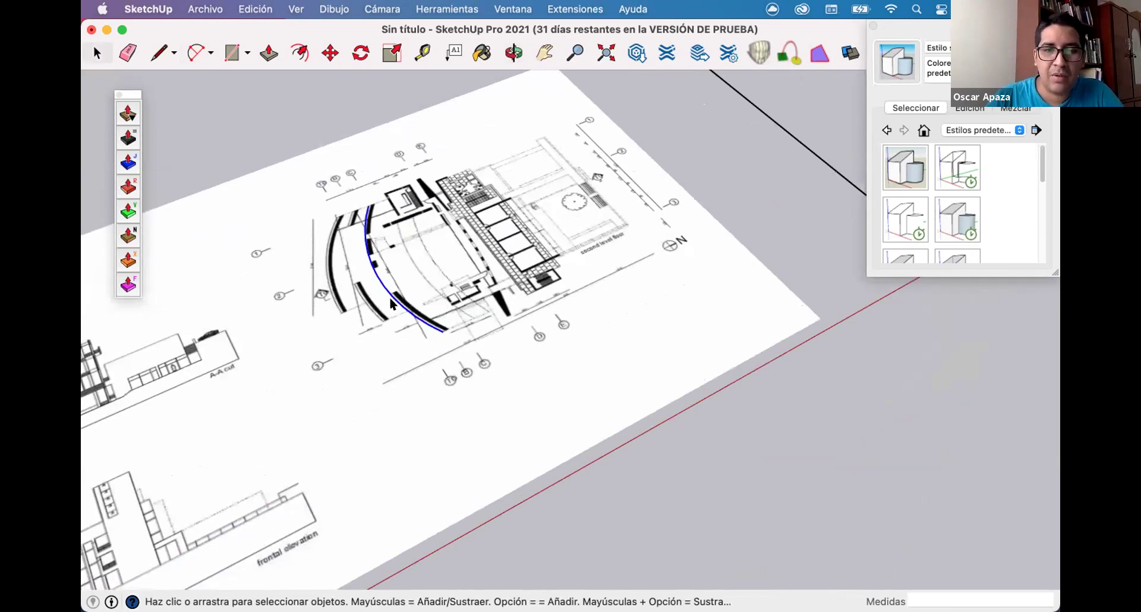
{"action": "middle_click_drag", "start_coordinate": [505, 293], "coordinate": [796, 252]}
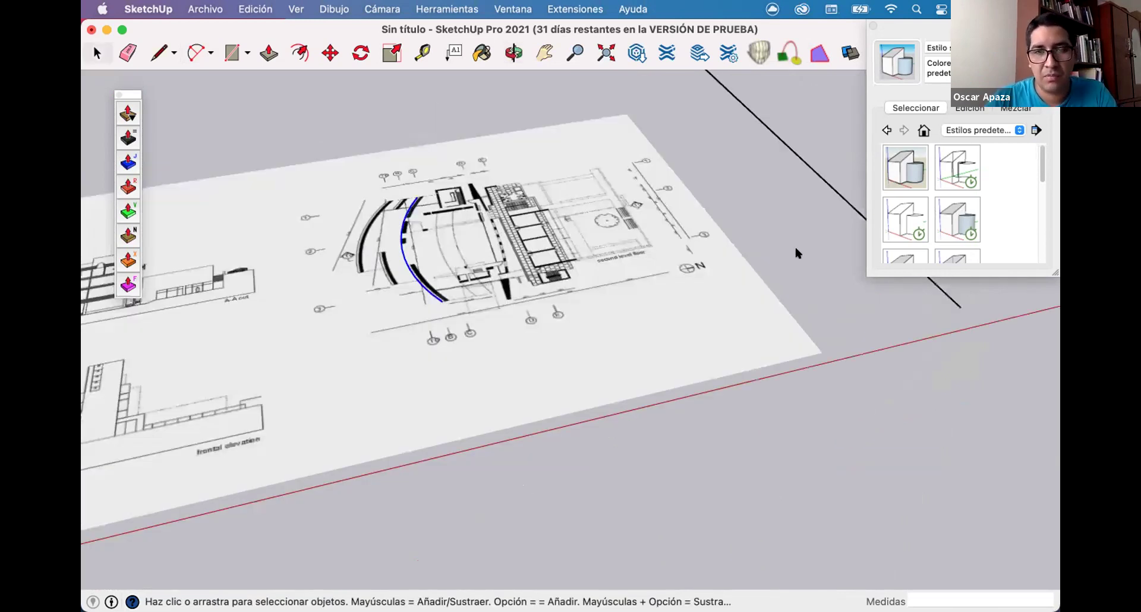
Switch to the finished JUBLEE+CHURCH.skp model, select the church and examine its curved shell walls.
{"action": "key", "text": "ctrl+Down"}
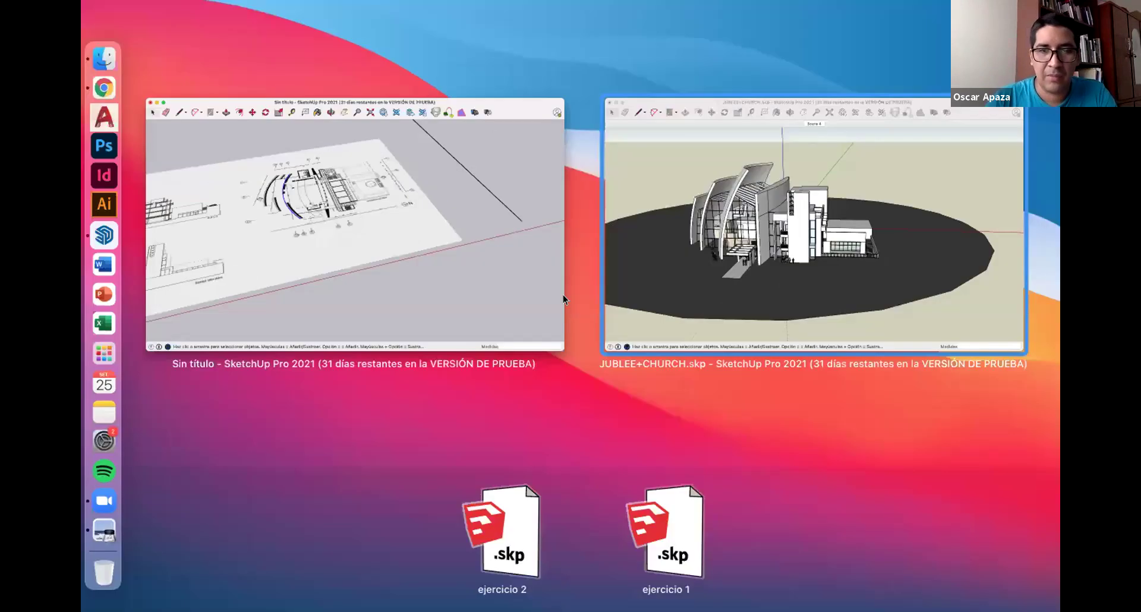
{"action": "left_click", "coordinate": [706, 205]}
{"action": "middle_click_drag", "start_coordinate": [707, 208], "coordinate": [440, 260]}
{"action": "left_click", "coordinate": [455, 251]}
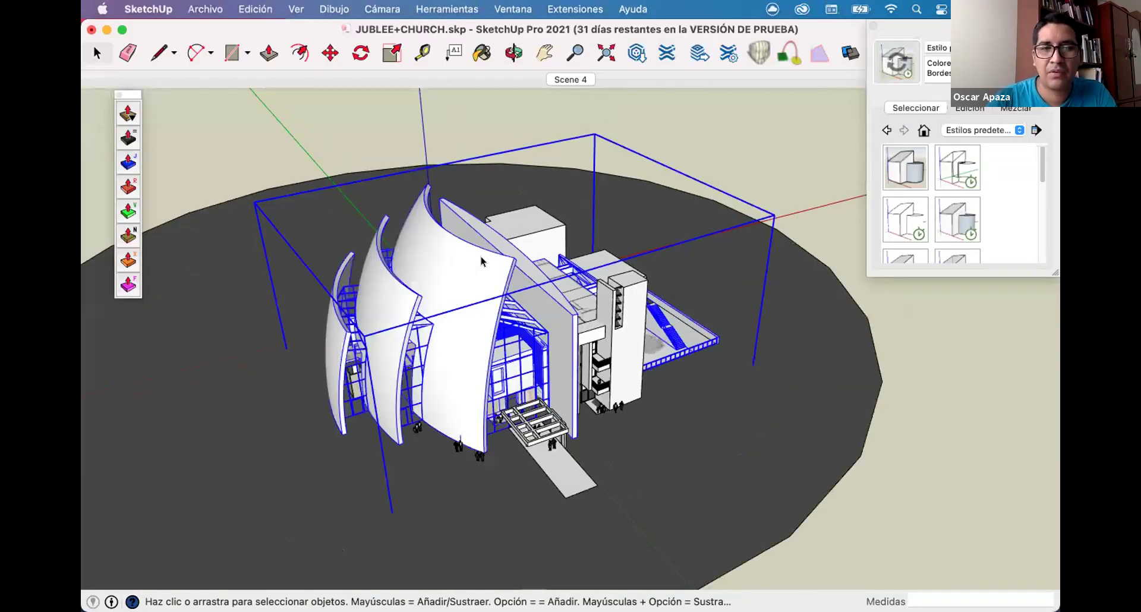
{"action": "scroll", "coordinate": [442, 197], "scroll_direction": "up", "scroll_amount": 3}
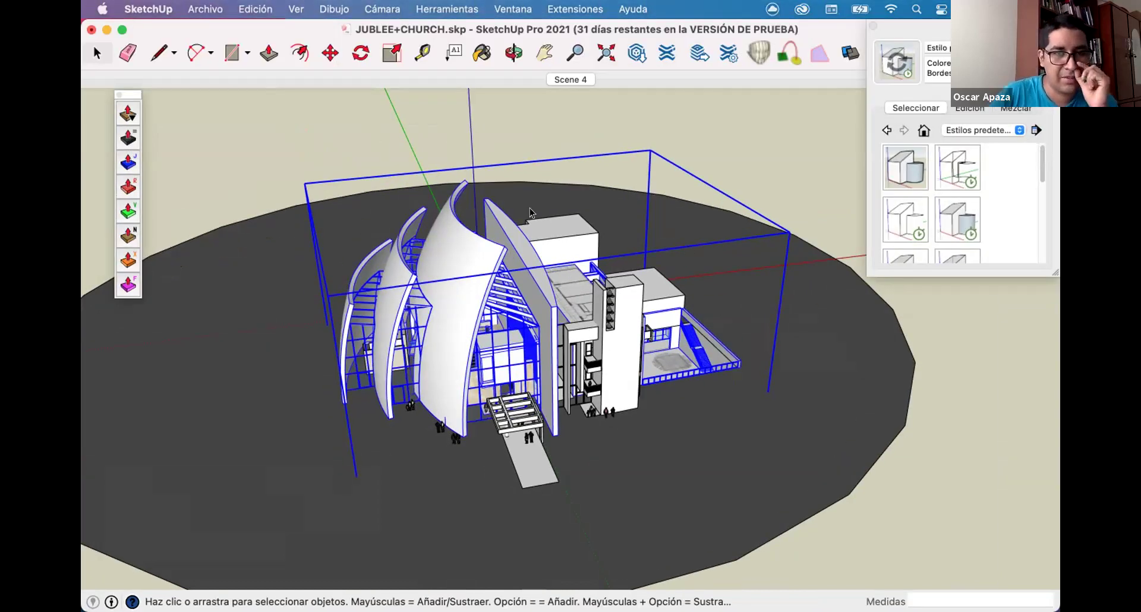
Return to the untitled model and inspect the whole sheet with the traced arc, elevations and separate line beside it.
{"action": "key", "text": "ctrl+Down"}
{"action": "left_click", "coordinate": [369, 223]}
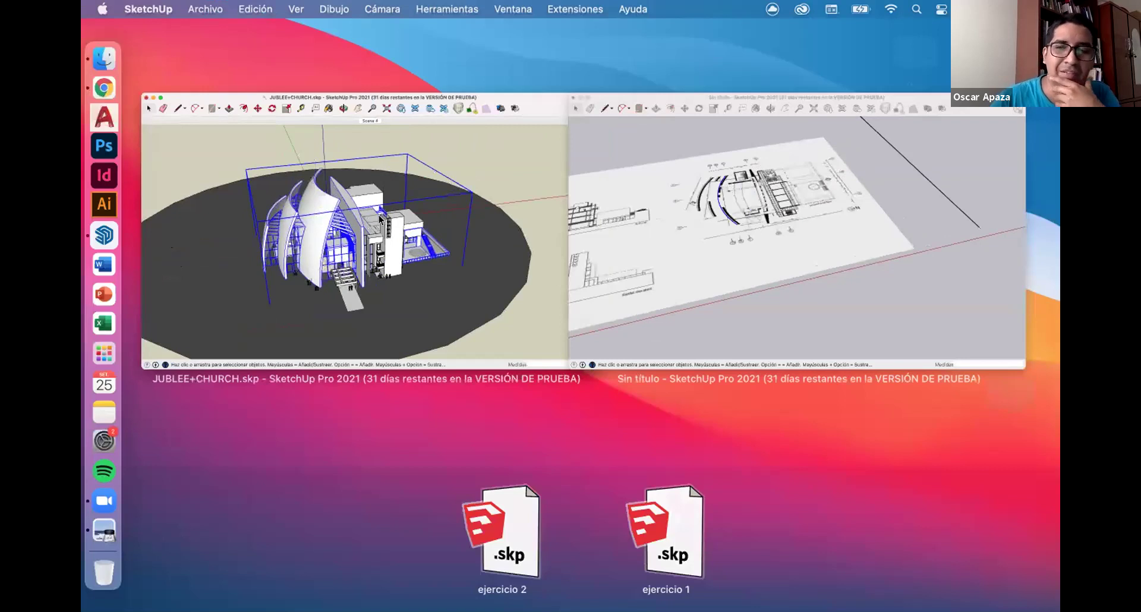
{"action": "key", "text": "Escape"}
{"action": "scroll", "coordinate": [380, 217], "scroll_direction": "down", "scroll_amount": 3}
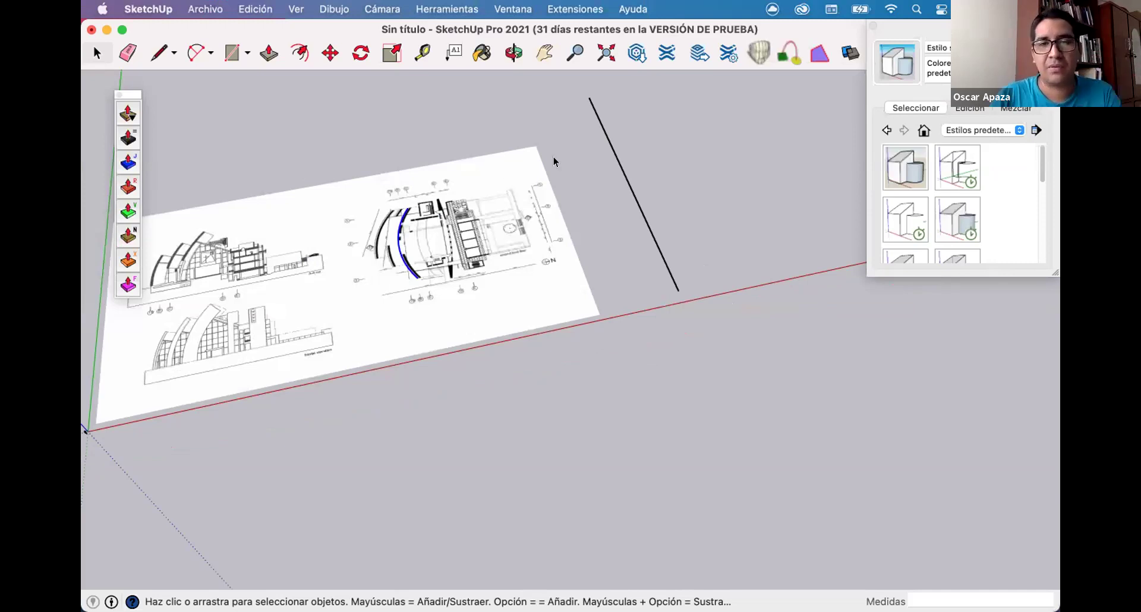
{"action": "scroll", "coordinate": [554, 157], "scroll_direction": "down", "scroll_amount": 3}
{"action": "scroll", "coordinate": [416, 119], "scroll_direction": "up", "scroll_amount": 2}
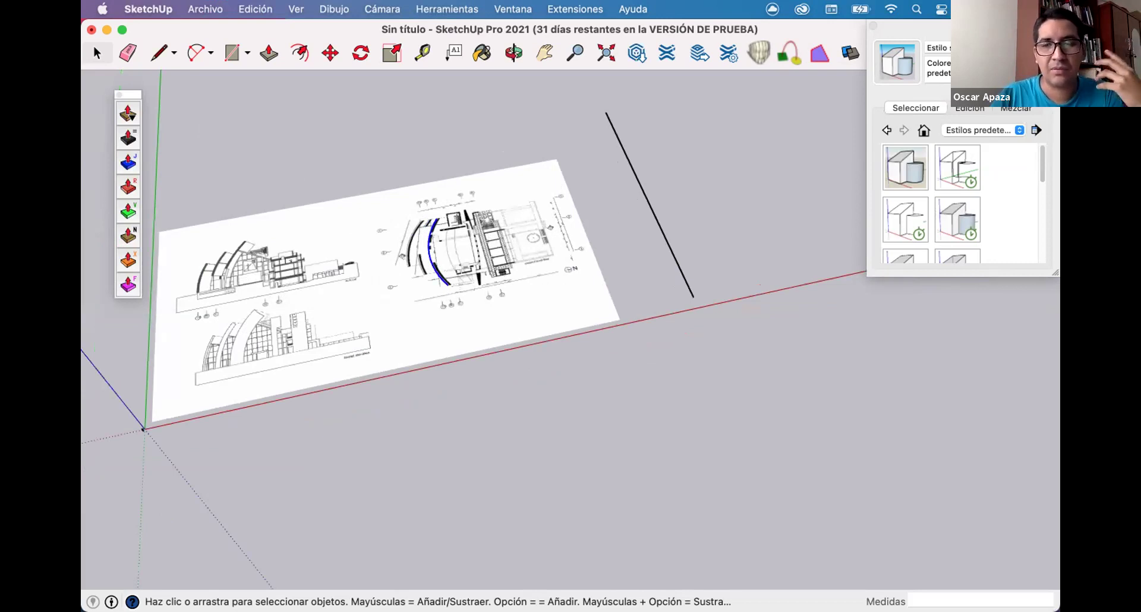
{"action": "mouse_move", "coordinate": [859, 218]}
{"action": "middle_mouse_down"}
{"action": "mouse_move", "coordinate": [723, 239]}
{"action": "mouse_move", "coordinate": [472, 180]}
{"action": "mouse_move", "coordinate": [490, 287]}
{"action": "middle_mouse_up"}
{"action": "scroll", "coordinate": [723, 239], "scroll_direction": "down", "scroll_amount": 2}
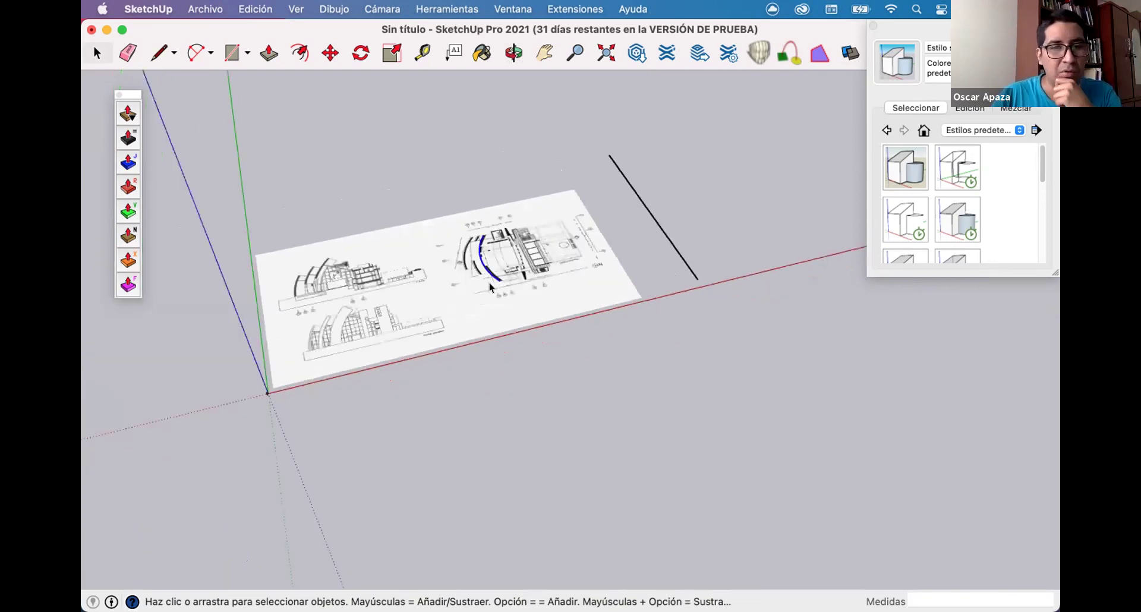
{"action": "scroll", "coordinate": [481, 268], "scroll_direction": "up", "scroll_amount": 3}
{"action": "scroll", "coordinate": [514, 314], "scroll_direction": "up", "scroll_amount": 3}
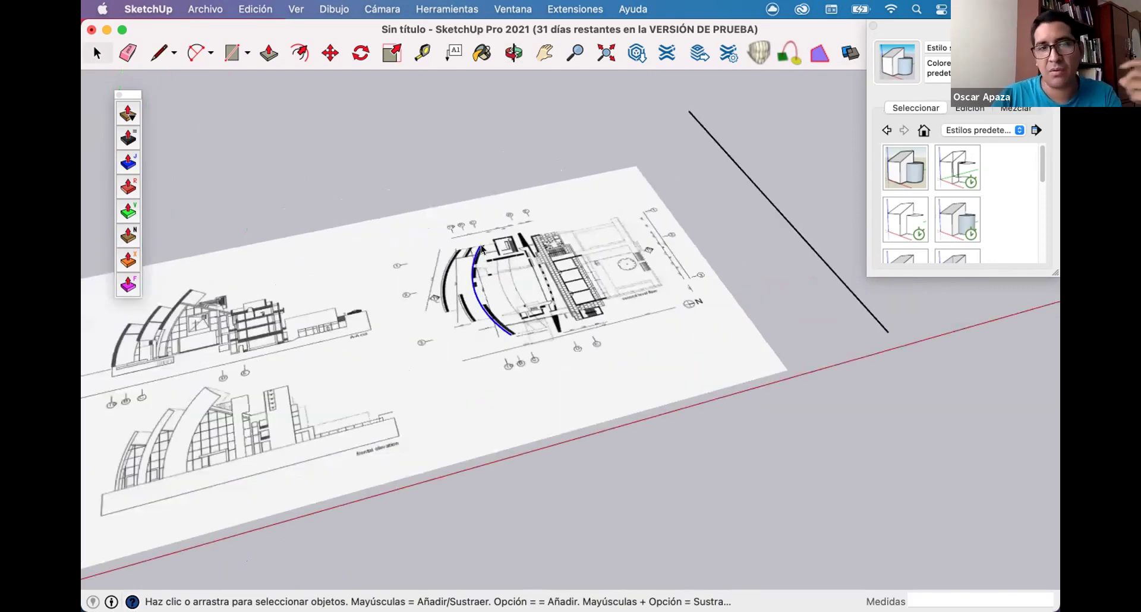
{"action": "scroll", "coordinate": [517, 312], "scroll_direction": "down", "scroll_amount": 1}
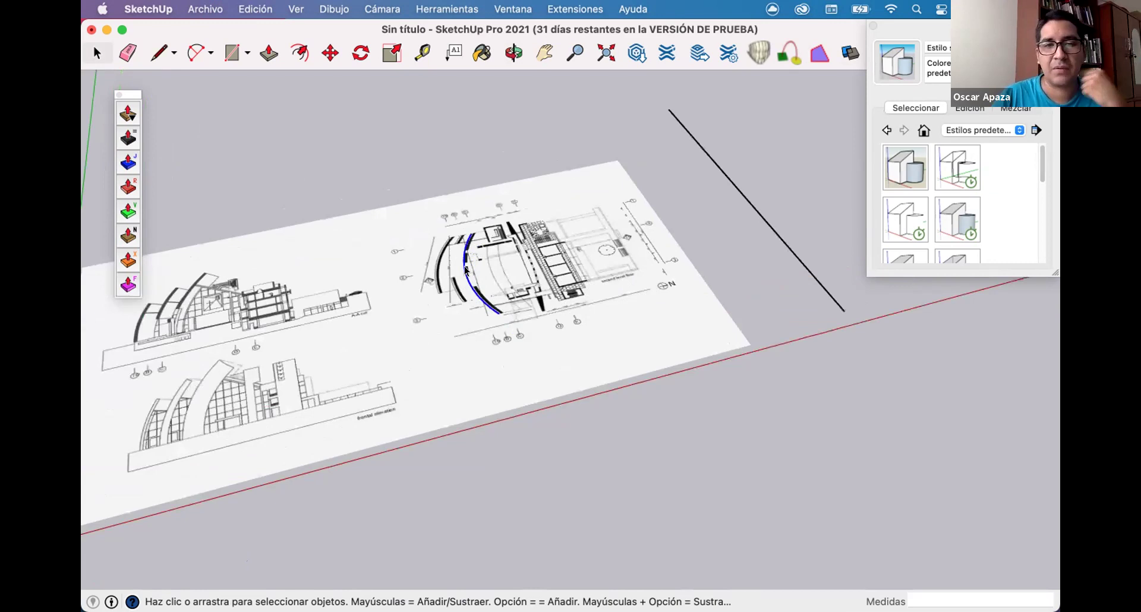
{"action": "scroll", "coordinate": [458, 186], "scroll_direction": "down", "scroll_amount": 3}
{"action": "scroll", "coordinate": [459, 186], "scroll_direction": "down", "scroll_amount": 3}
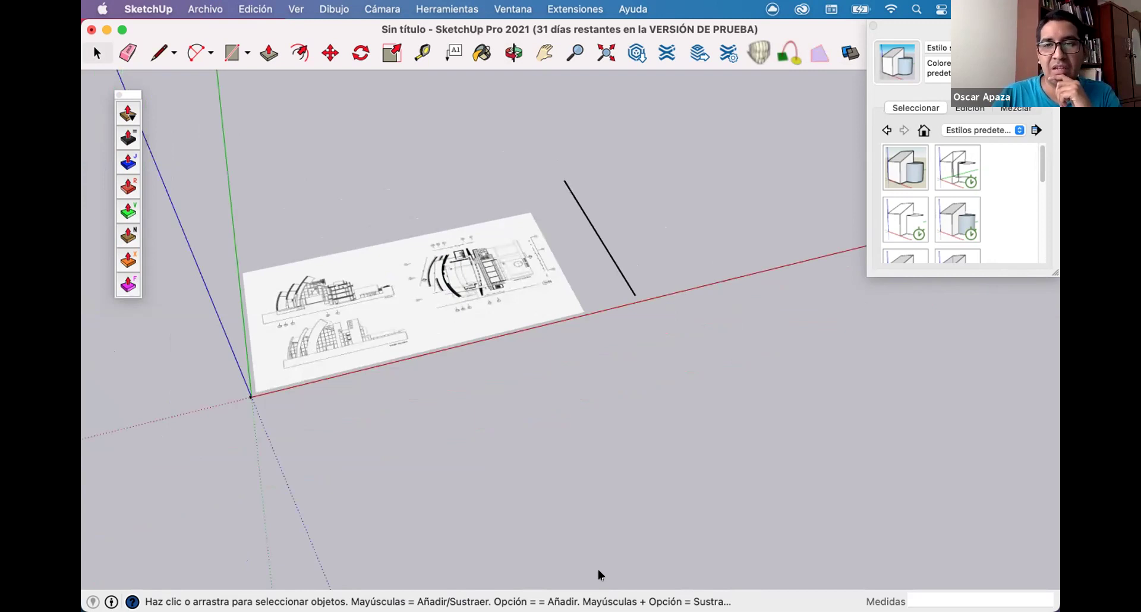
Close the styles window, then show the entity information window and reposition it.
{"action": "key", "text": "super+w"}
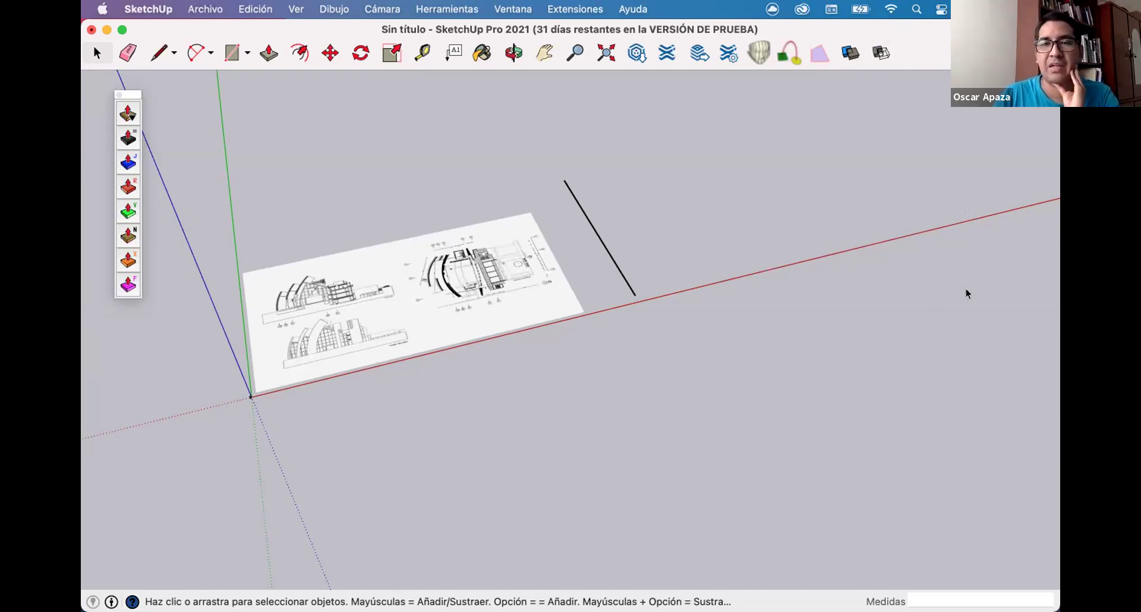
{"action": "left_click", "coordinate": [502, 11]}
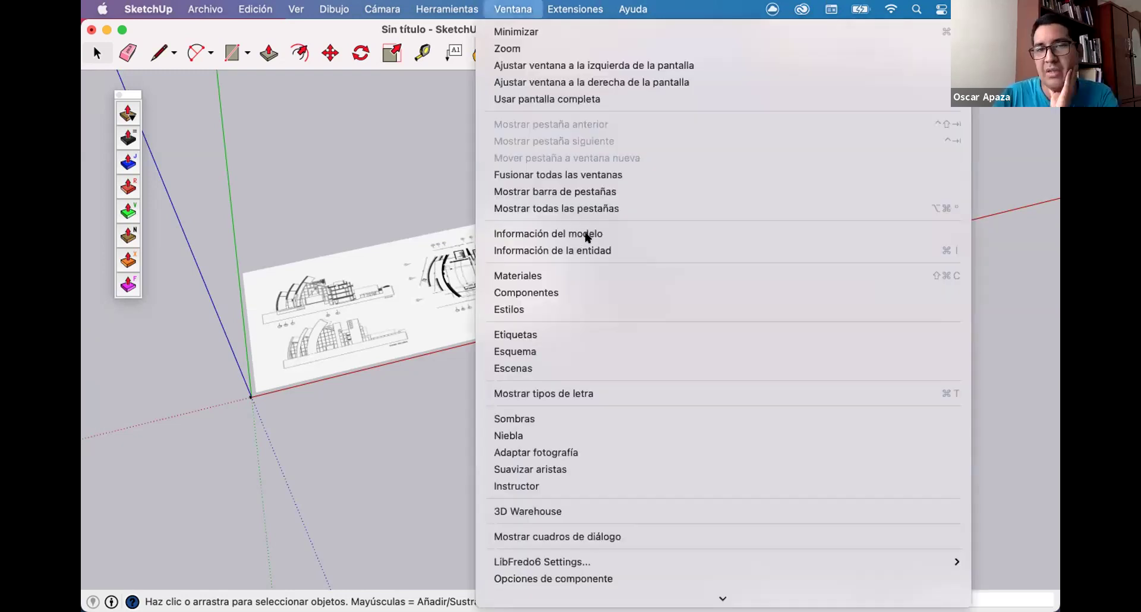
{"action": "left_click", "coordinate": [614, 250]}
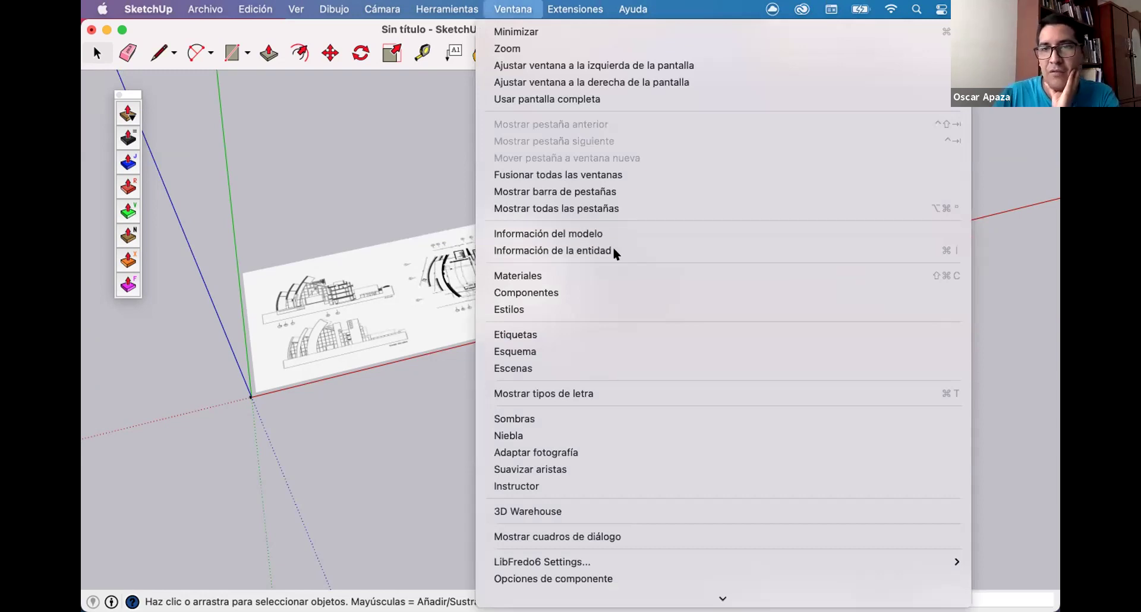
{"action": "left_click_drag", "start_coordinate": [892, 26], "coordinate": [891, 119]}
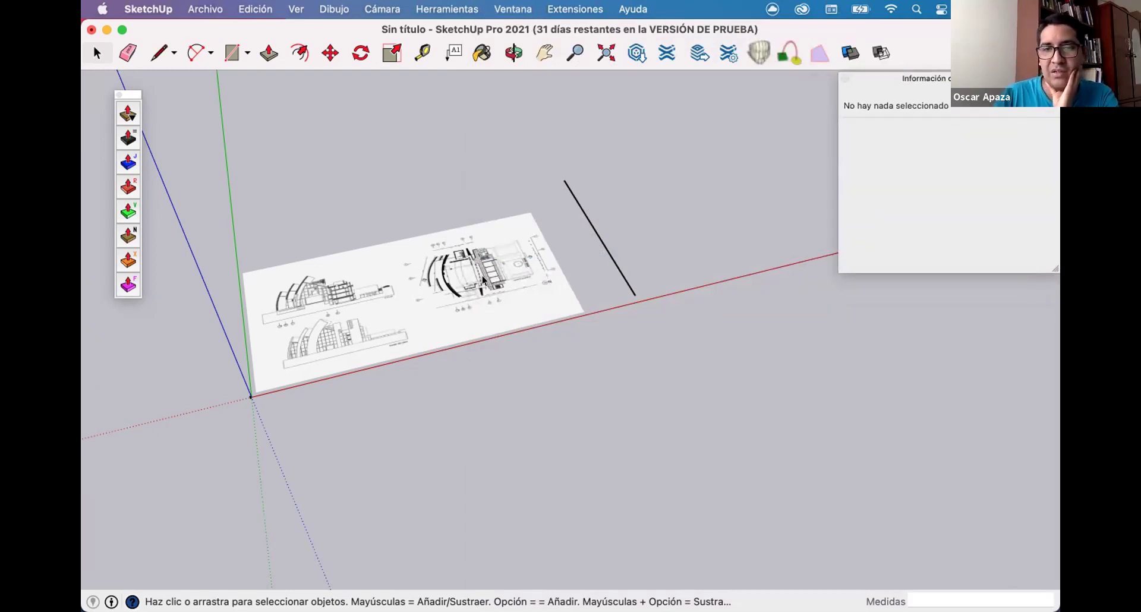
Open the group containing the line beside the sheet and check the line's length in the entity information.
{"action": "scroll", "coordinate": [666, 266], "scroll_direction": "down", "scroll_amount": 2}
{"action": "scroll", "coordinate": [672, 264], "scroll_direction": "up", "scroll_amount": 5}
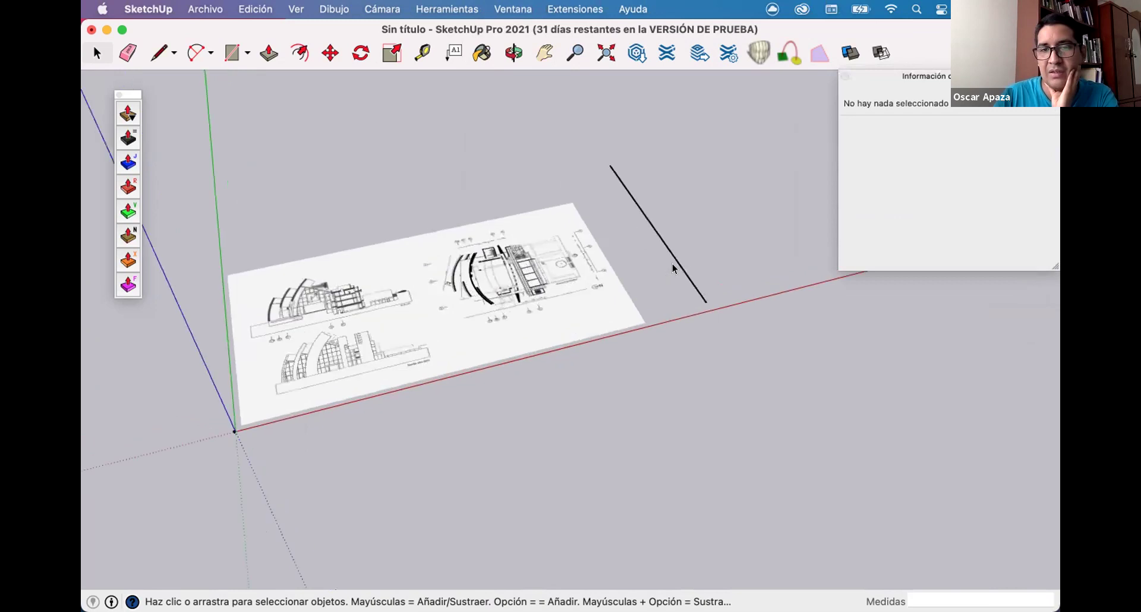
{"action": "left_click", "coordinate": [491, 319]}
{"action": "double_click", "coordinate": [492, 319]}
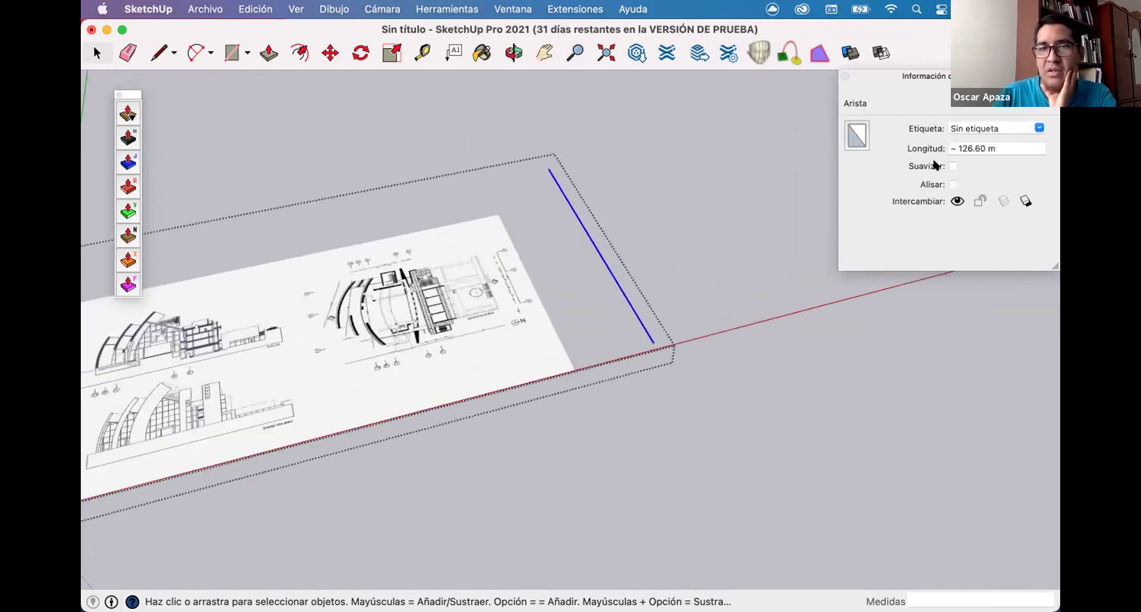
{"action": "left_click", "coordinate": [638, 288]}
Draw a rectangle of about 8511 m² across the red axis beyond the separate line, and select its face to check the area.
{"action": "key", "text": "l"}
{"action": "scroll", "coordinate": [637, 256], "scroll_direction": "down", "scroll_amount": 3}
{"action": "key", "text": "r"}
{"action": "left_click", "coordinate": [637, 266]}
{"action": "left_click", "coordinate": [811, 306]}
{"action": "key", "text": "space"}
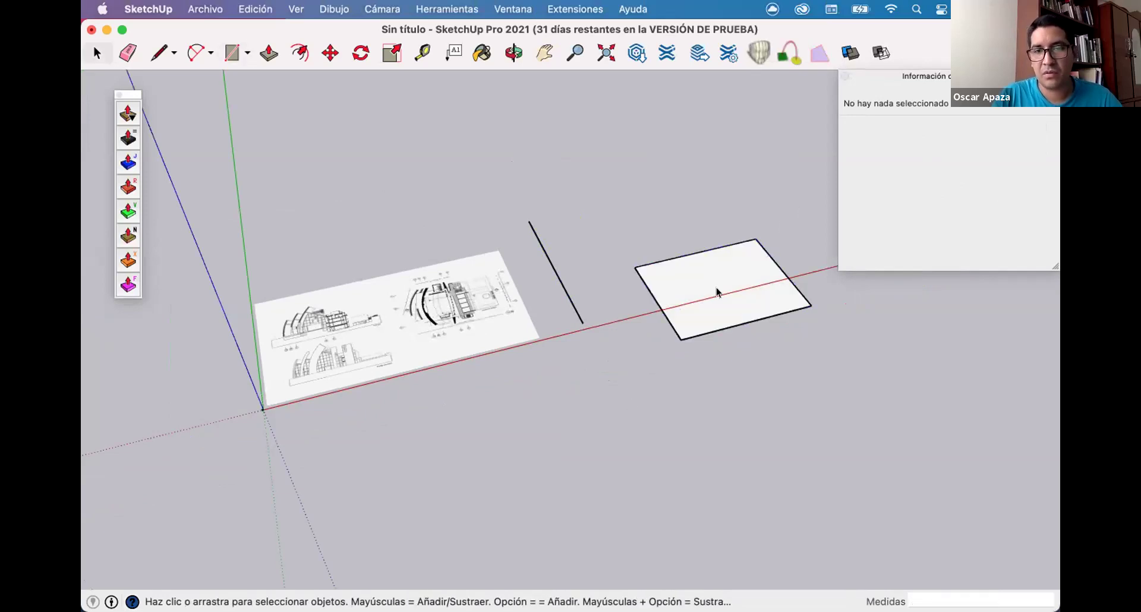
{"action": "left_click", "coordinate": [721, 277]}
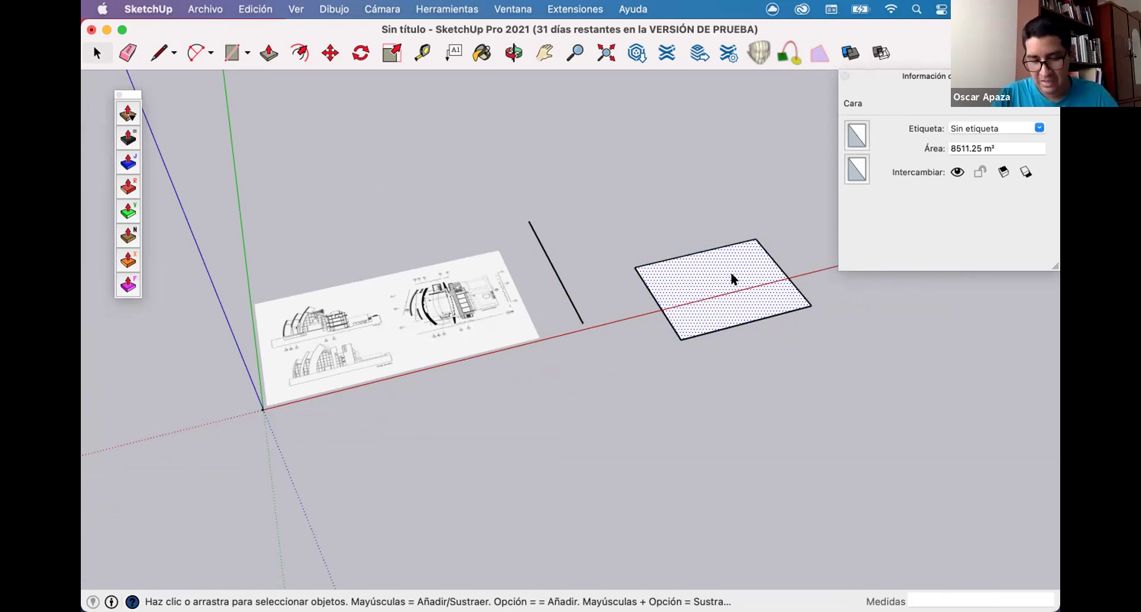
Extrude the rectangle's face upward with Push/Pull into a tall box.
{"action": "key", "text": "p"}
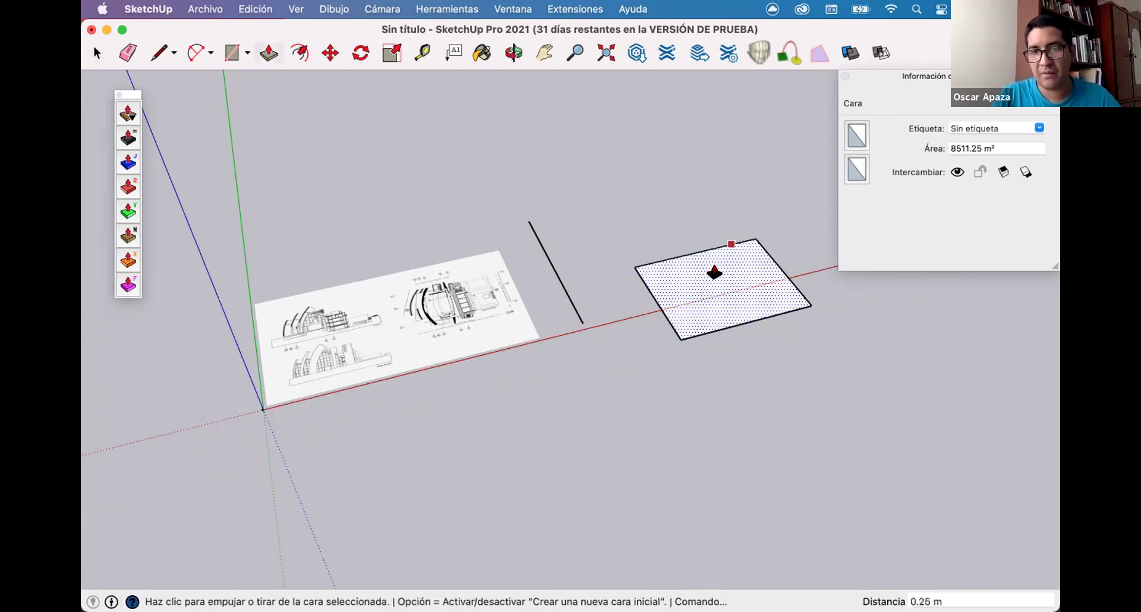
{"action": "left_click", "coordinate": [715, 272]}
{"action": "left_click", "coordinate": [625, 130]}
{"action": "key", "text": "space"}
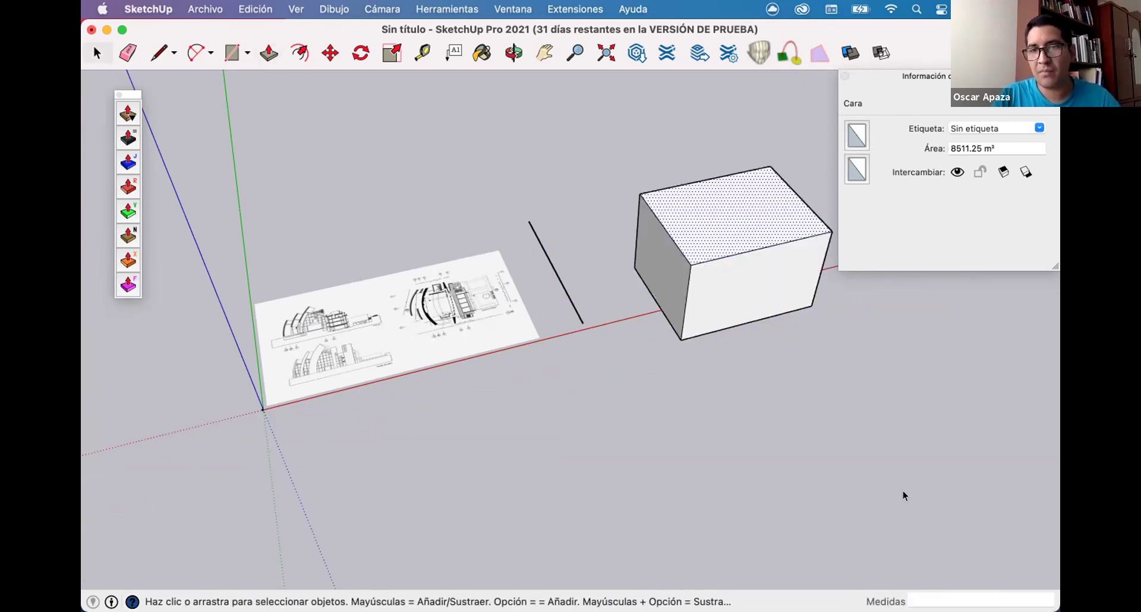
Group the whole box as a solid and check its volume in the entity information.
{"action": "triple_click", "coordinate": [738, 247]}
{"action": "scroll", "coordinate": [737, 245], "scroll_direction": "up", "scroll_amount": 3}
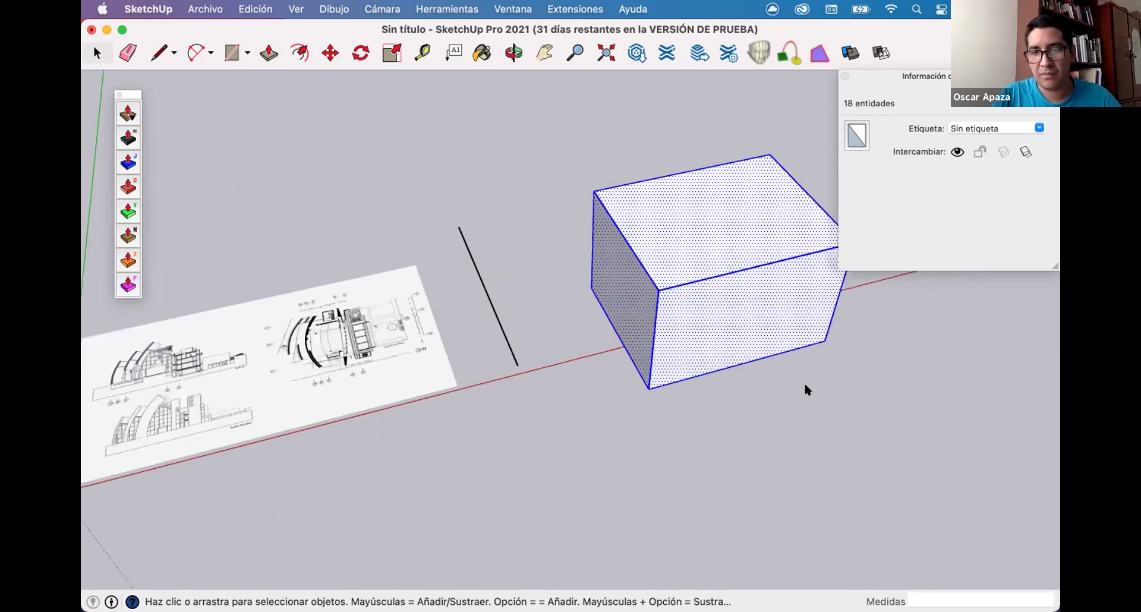
{"action": "right_click", "coordinate": [741, 246]}
{"action": "left_click", "coordinate": [802, 380]}
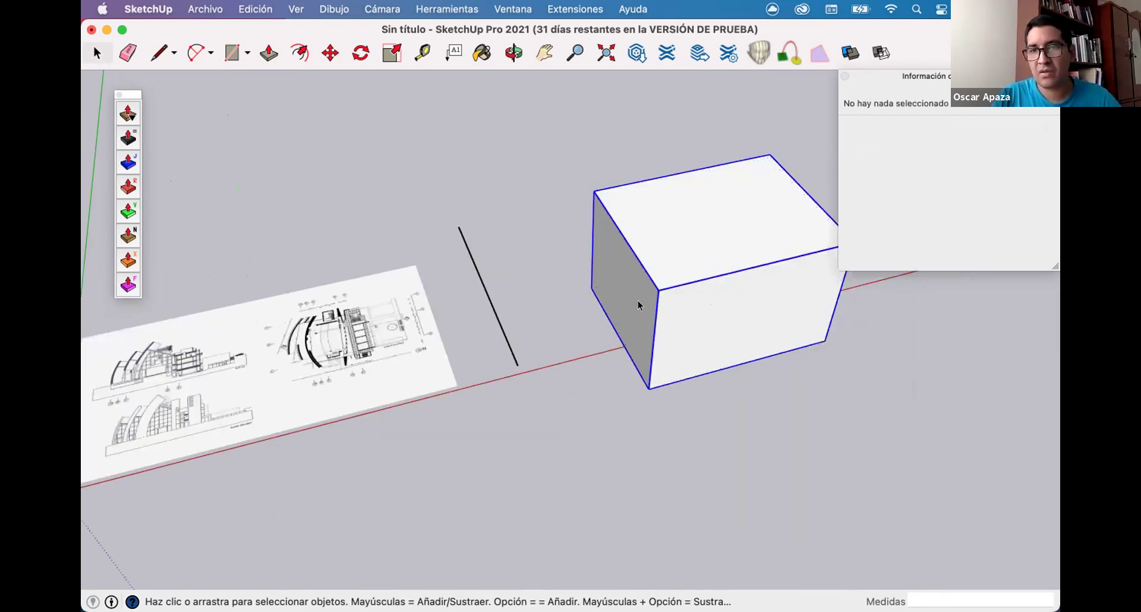
{"action": "scroll", "coordinate": [954, 217], "scroll_direction": "down", "scroll_amount": 2}
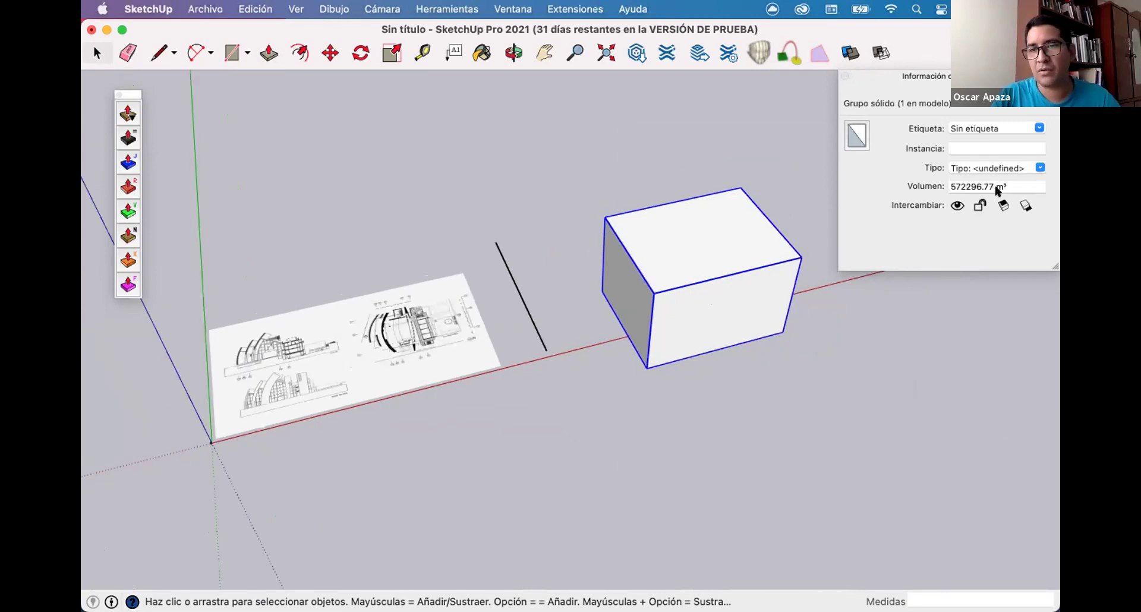
Delete the grouped box beyond the separate line.
{"action": "double_click", "coordinate": [740, 320]}
{"action": "left_click", "coordinate": [802, 304]}
{"action": "key", "text": "Delete"}
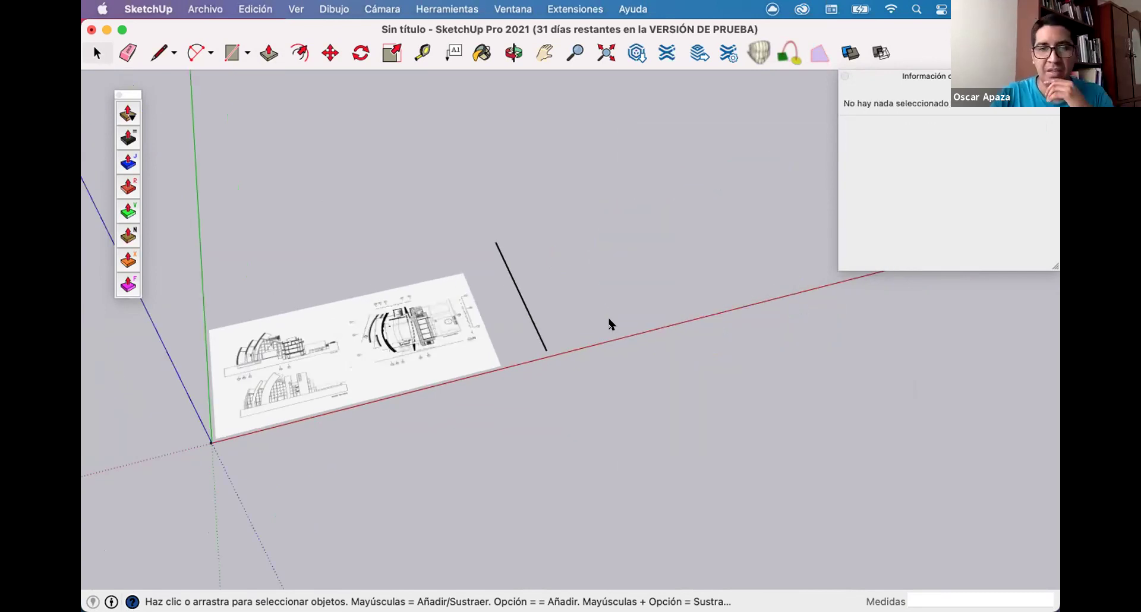
Select the traced arc on the plan and check its radius, segments and length in the entity information.
{"action": "middle_click_drag", "start_coordinate": [609, 324], "coordinate": [431, 234]}
{"action": "scroll", "coordinate": [432, 238], "scroll_direction": "up", "scroll_amount": 3}
{"action": "left_click", "coordinate": [434, 241]}
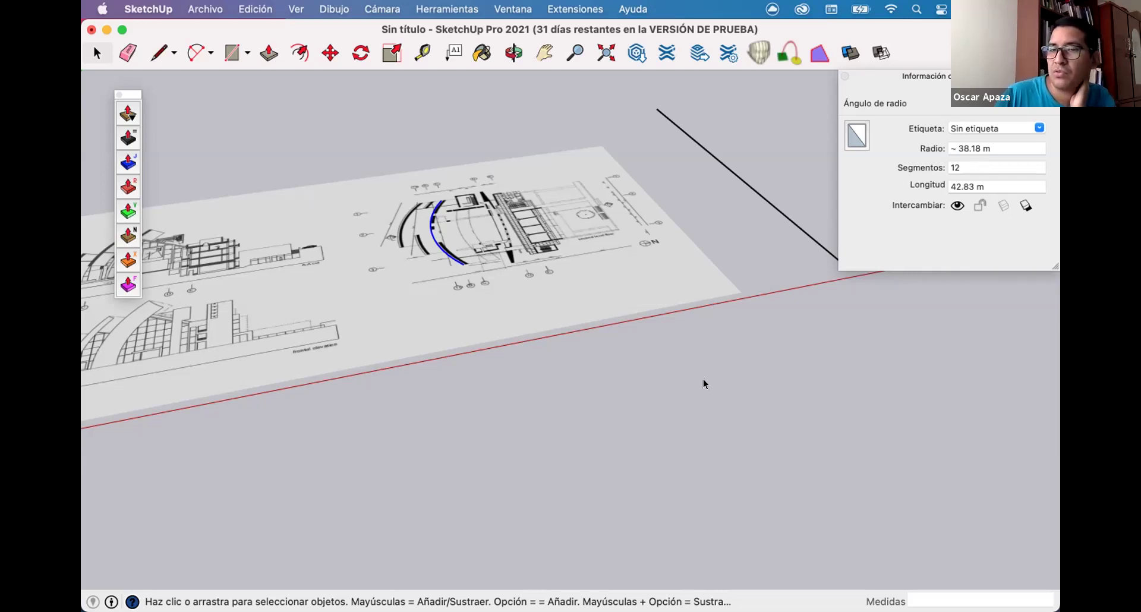
{"action": "left_click", "coordinate": [548, 369]}
{"action": "scroll", "coordinate": [405, 216], "scroll_direction": "down", "scroll_amount": 5}
{"action": "middle_click_drag", "start_coordinate": [498, 308], "coordinate": [500, 310]}
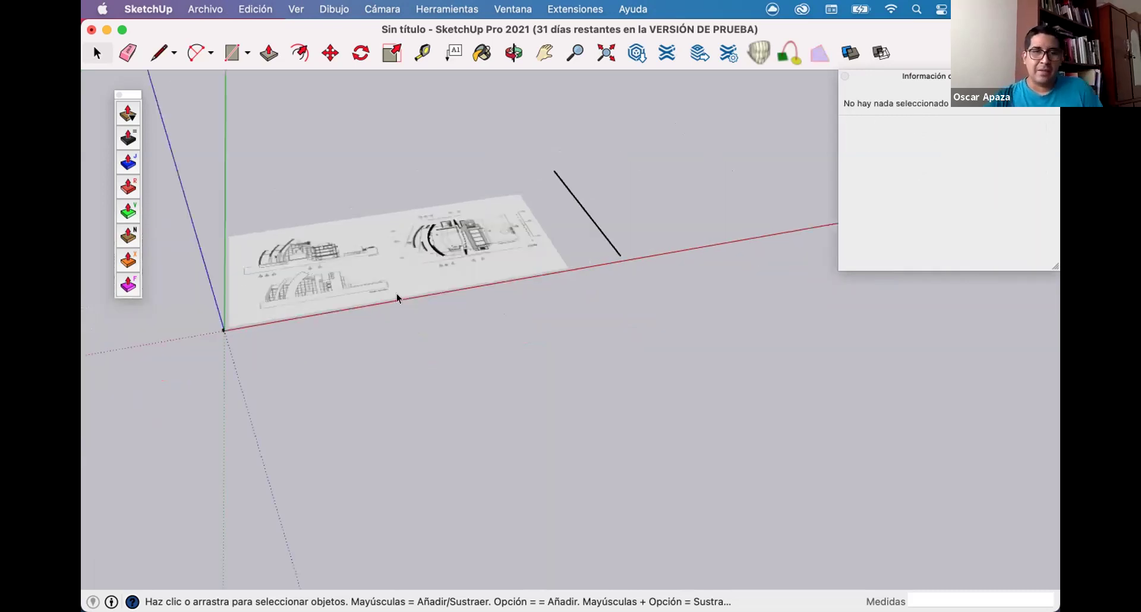
View the sheet from other angles and select the traced arc again to inspect its entity data.
{"action": "middle_click_drag", "start_coordinate": [396, 294], "coordinate": [504, 286]}
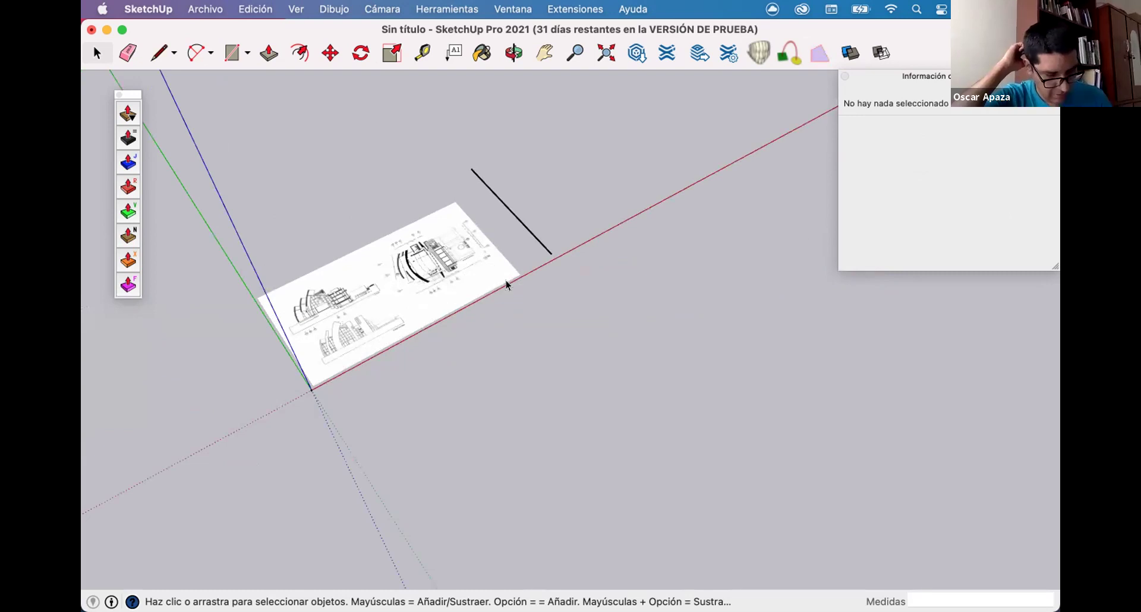
{"action": "middle_click_drag", "start_coordinate": [662, 401], "coordinate": [664, 401]}
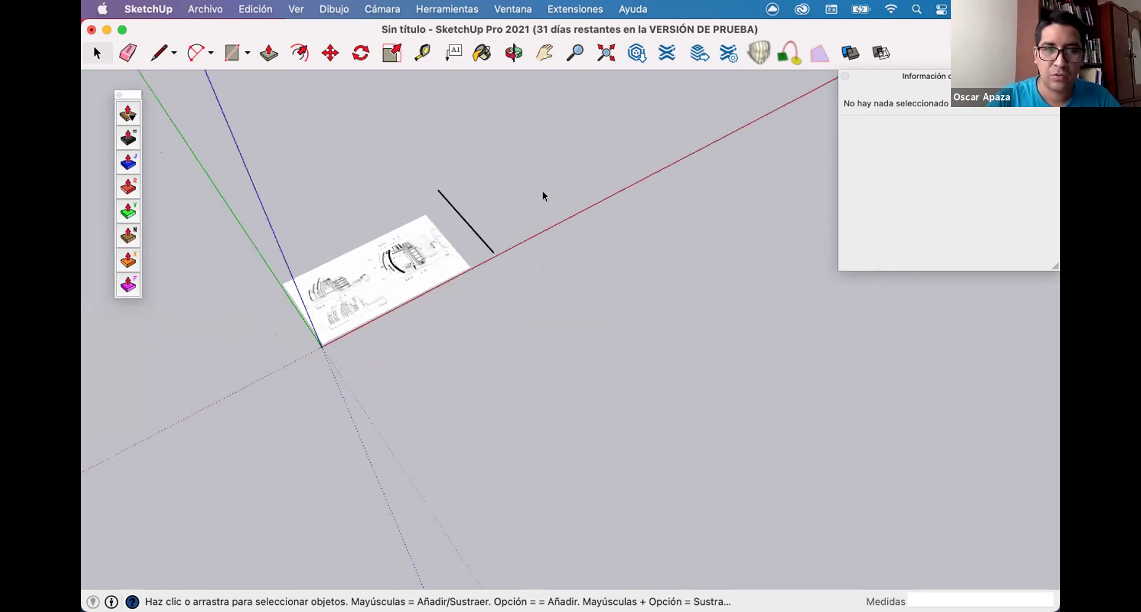
{"action": "left_click", "coordinate": [393, 264]}
{"action": "middle_click_drag", "start_coordinate": [672, 303], "coordinate": [616, 248]}
{"action": "middle_click_drag", "start_coordinate": [399, 363], "coordinate": [468, 377]}
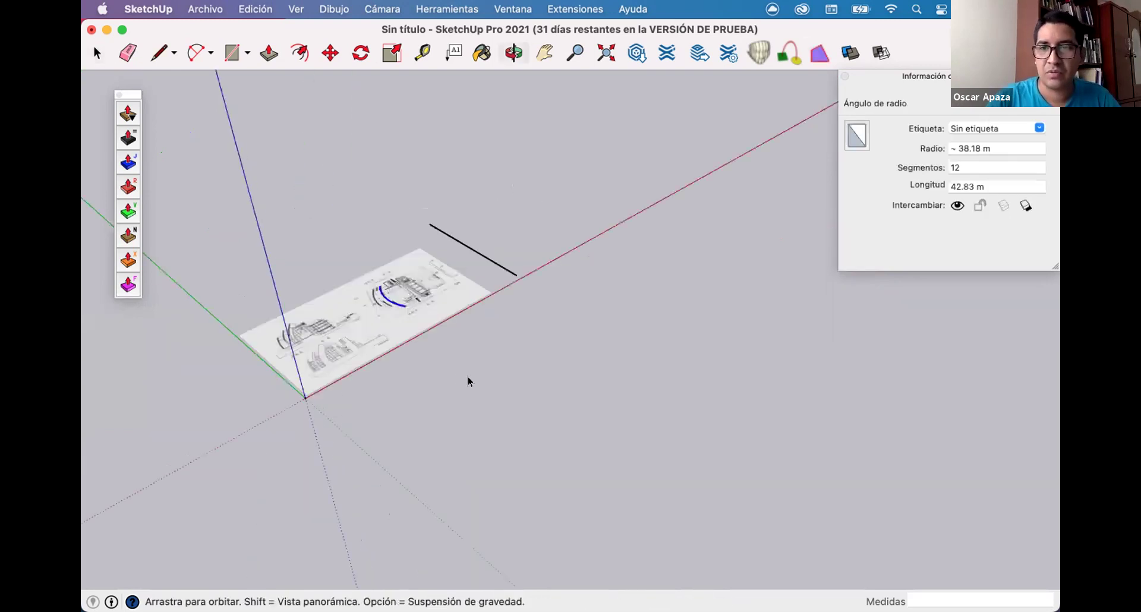
{"action": "left_click", "coordinate": [515, 362]}
Choose the Circle tool and set its number of sides to 20.
{"action": "scroll", "coordinate": [351, 264], "scroll_direction": "up", "scroll_amount": 5}
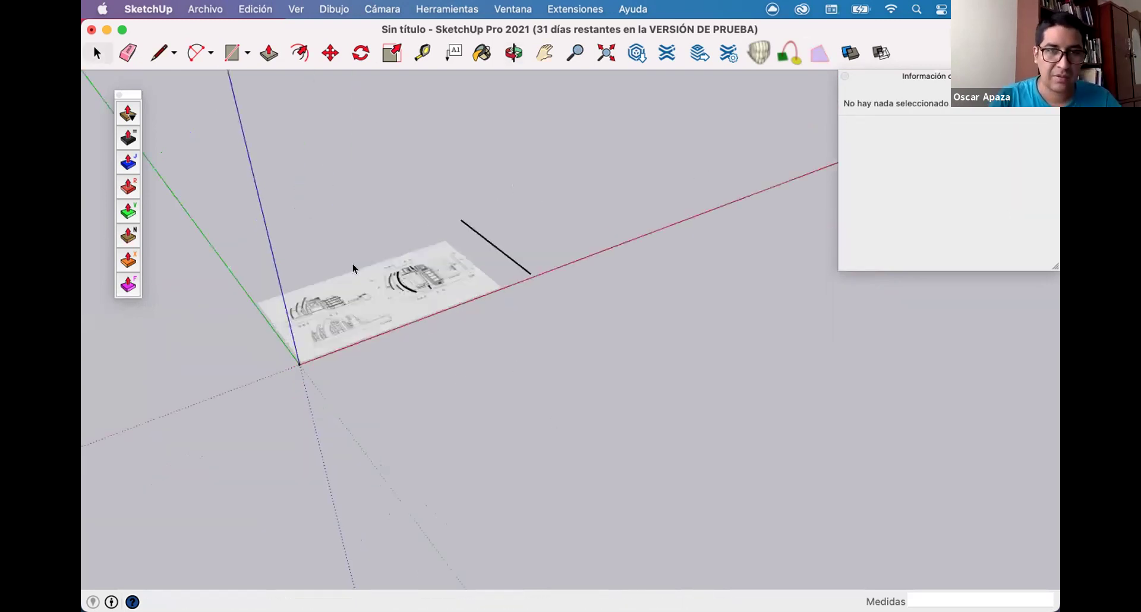
{"action": "left_click", "coordinate": [247, 52]}
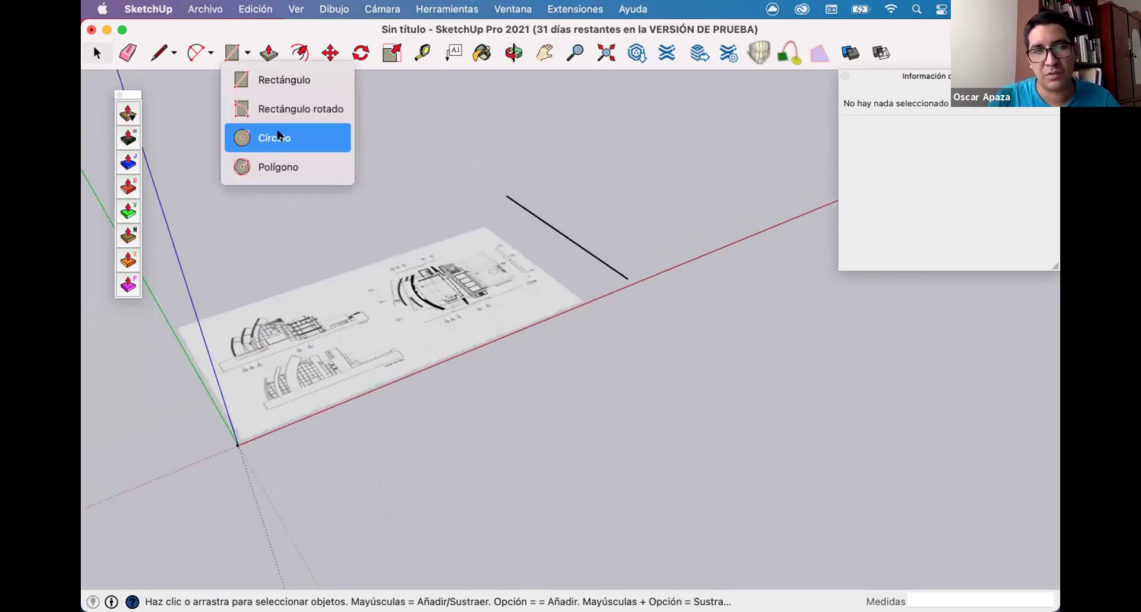
{"action": "left_click", "coordinate": [278, 136]}
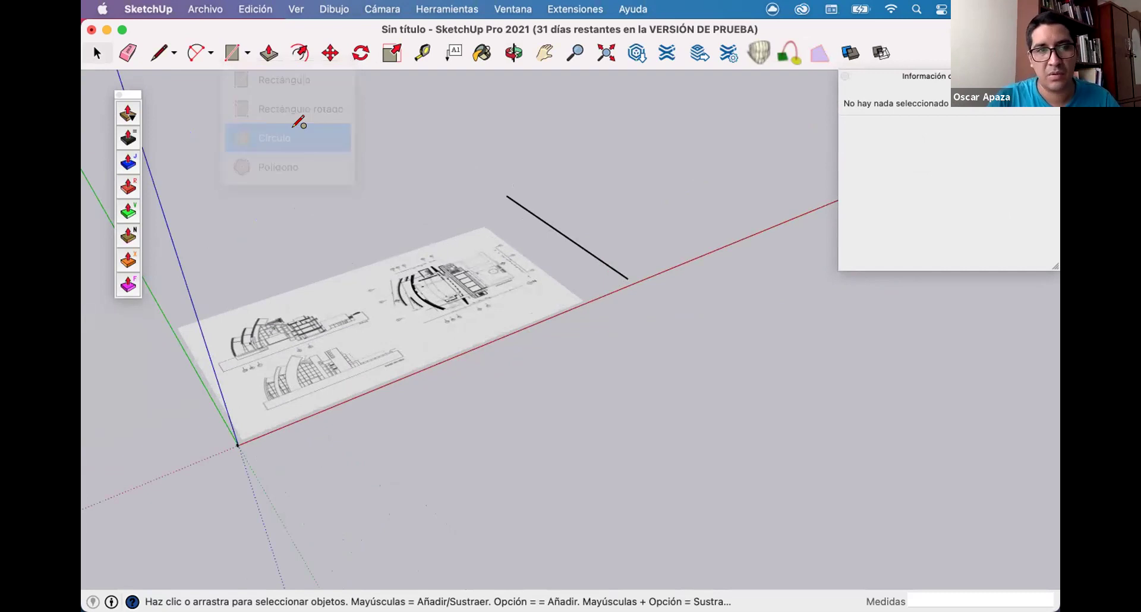
{"action": "scroll", "coordinate": [513, 326], "scroll_direction": "down", "scroll_amount": 3}
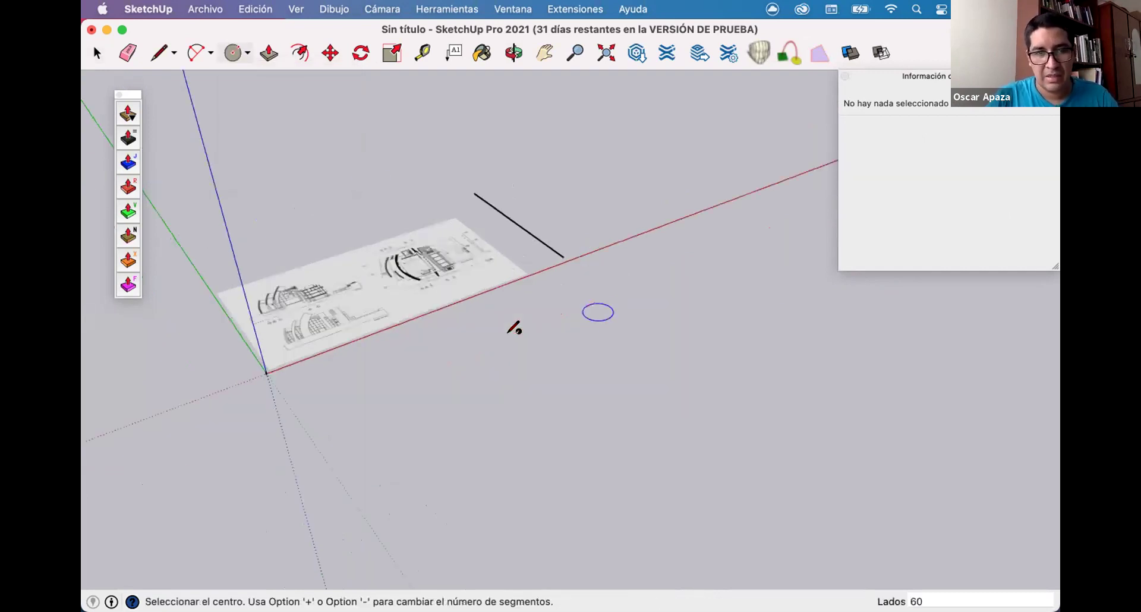
{"action": "scroll", "coordinate": [617, 285], "scroll_direction": "up", "scroll_amount": 4}
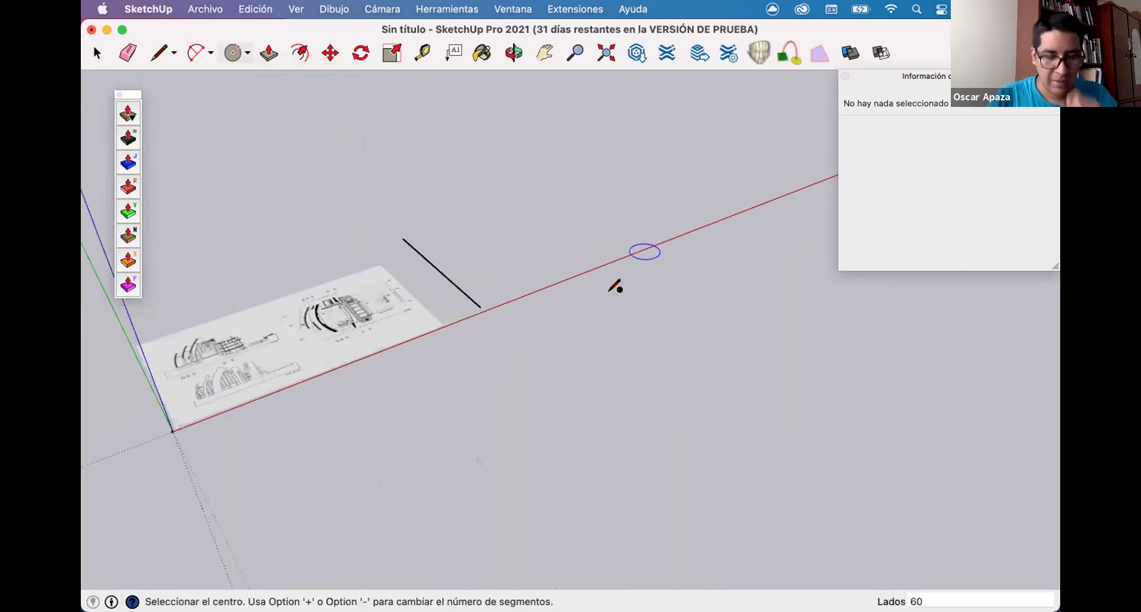
{"action": "type", "text": "12"}
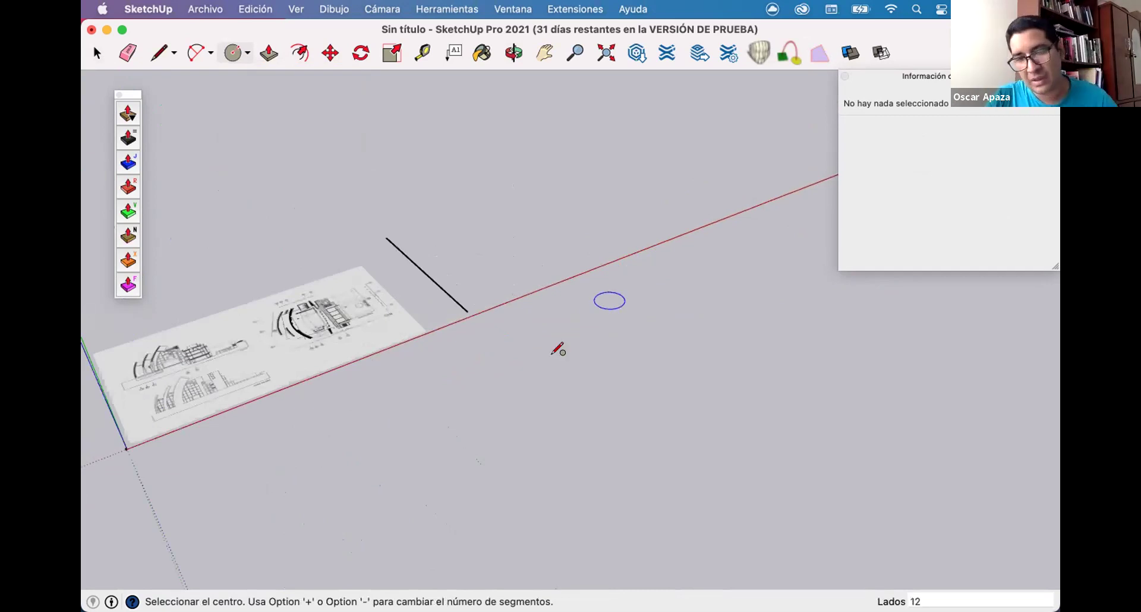
{"action": "key", "text": "Return"}
{"action": "scroll", "coordinate": [541, 347], "scroll_direction": "down", "scroll_amount": 1}
{"action": "type", "text": "20"}
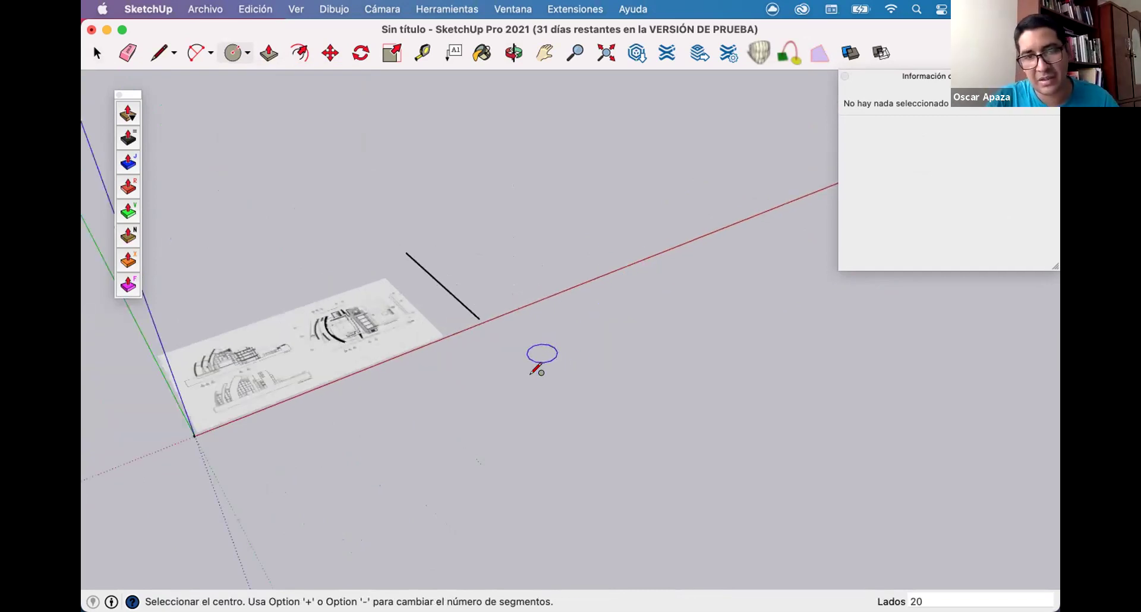
Draw a circle of about 63 m radius in front of the red axis beyond the sheet and inspect its straight segments.
{"action": "left_click", "coordinate": [584, 390]}
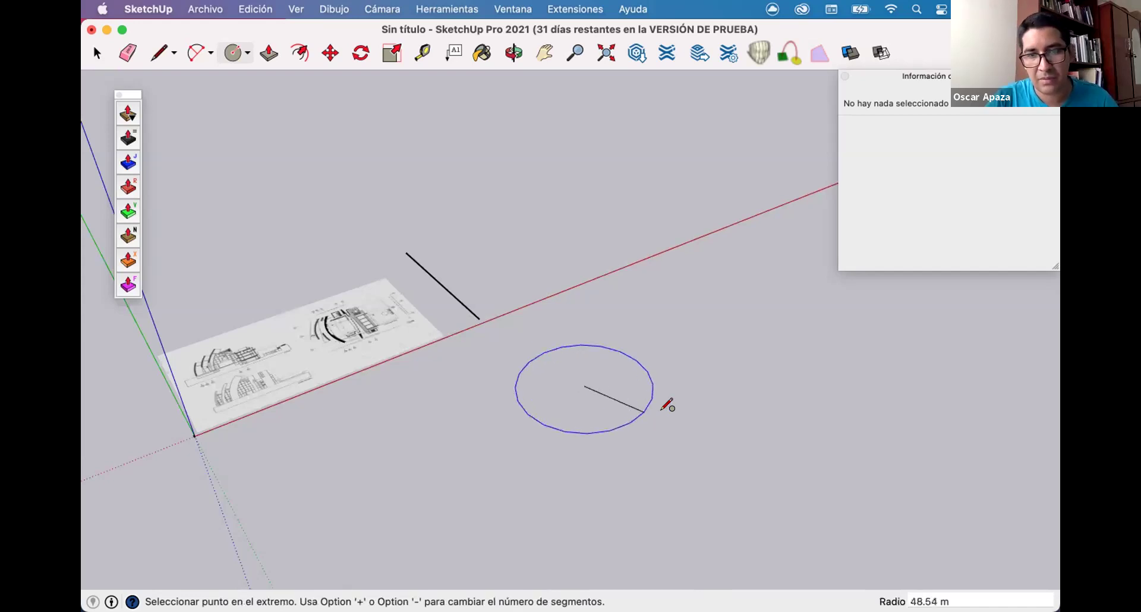
{"action": "left_click", "coordinate": [669, 406]}
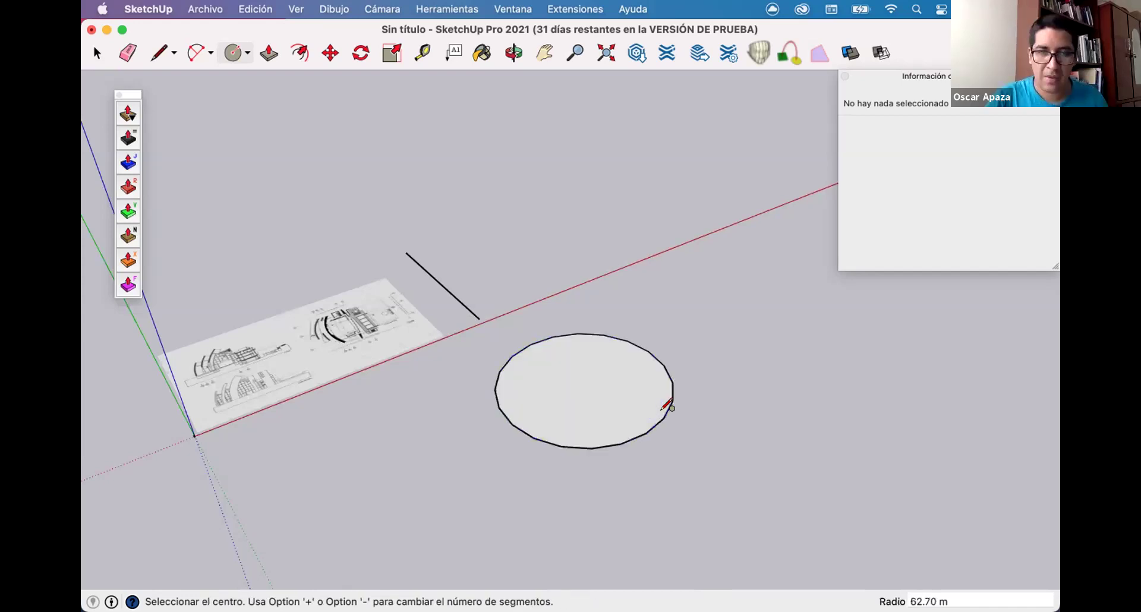
{"action": "key", "text": "space"}
{"action": "scroll", "coordinate": [431, 351], "scroll_direction": "up", "scroll_amount": 5}
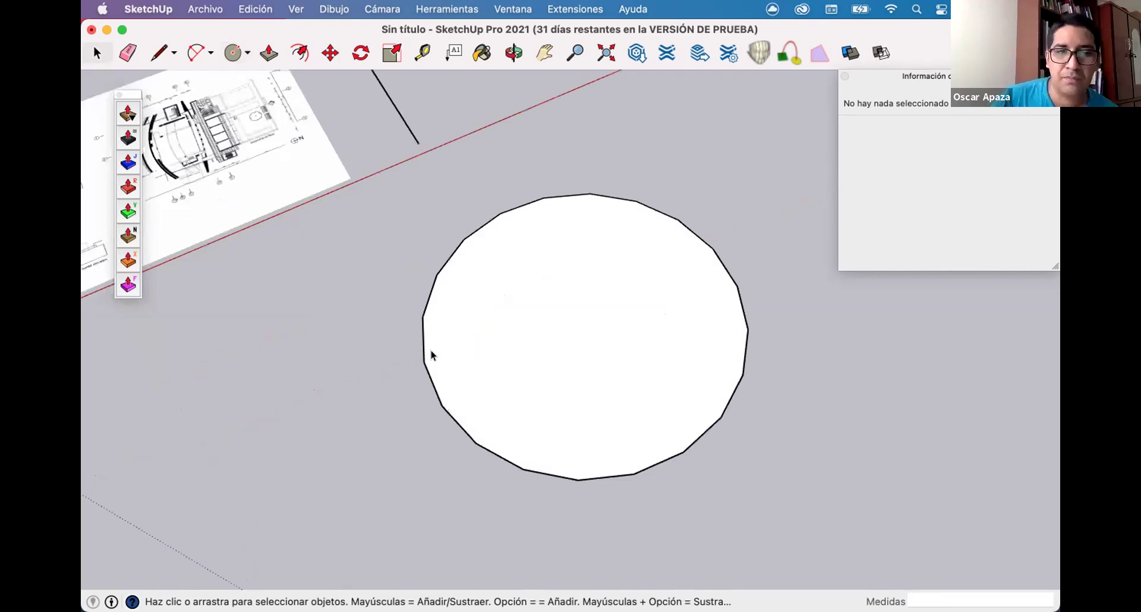
{"action": "scroll", "coordinate": [380, 330], "scroll_direction": "up", "scroll_amount": 2}
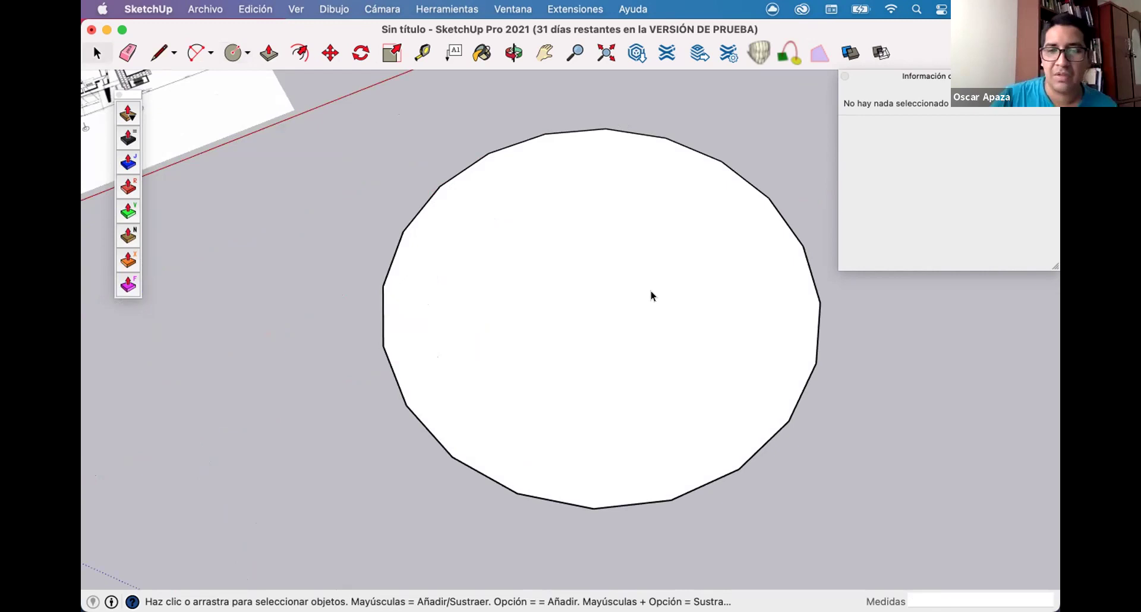
Select the circle's face and extrude it upward with Push/Pull into a cylinder.
{"action": "scroll", "coordinate": [651, 291], "scroll_direction": "down", "scroll_amount": 3}
{"action": "left_click", "coordinate": [626, 189]}
{"action": "key", "text": "p"}
{"action": "left_click", "coordinate": [629, 347]}
{"action": "left_click", "coordinate": [586, 148]}
{"action": "key", "text": "space"}
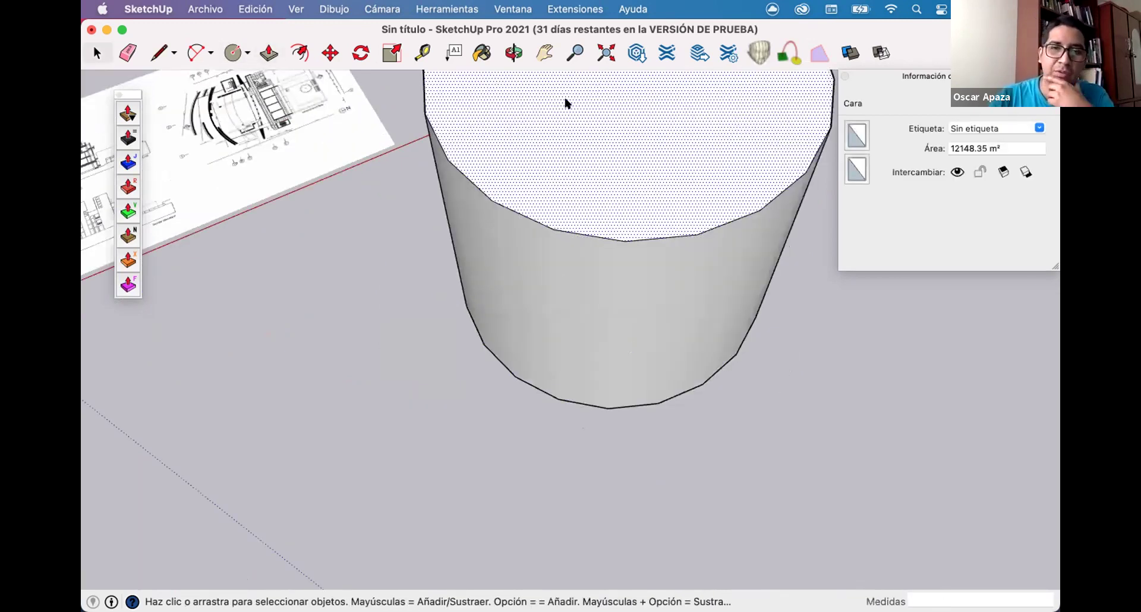
Examine the cylinder's smoothed side surface and outline from near ground level.
{"action": "scroll", "coordinate": [566, 104], "scroll_direction": "down", "scroll_amount": 2}
{"action": "scroll", "coordinate": [566, 104], "scroll_direction": "down", "scroll_amount": 2}
{"action": "middle_click_drag", "start_coordinate": [749, 279], "coordinate": [626, 231]}
{"action": "middle_click_drag", "start_coordinate": [591, 283], "coordinate": [492, 289]}
{"action": "scroll", "coordinate": [532, 233], "scroll_direction": "up", "scroll_amount": 5}
{"action": "scroll", "coordinate": [493, 289], "scroll_direction": "down", "scroll_amount": 2}
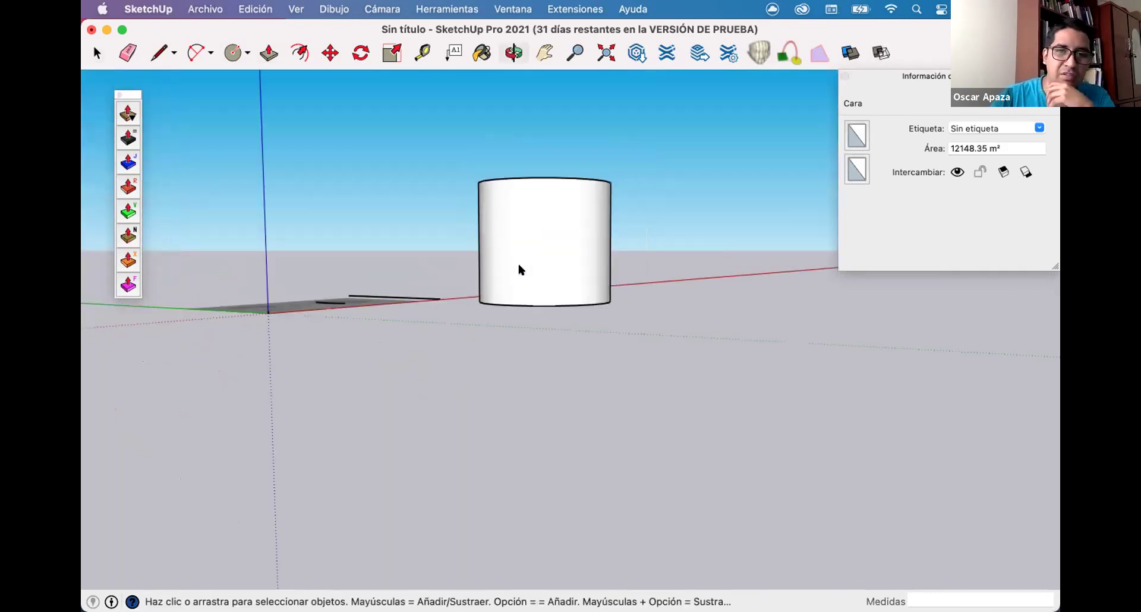
{"action": "scroll", "coordinate": [535, 244], "scroll_direction": "down", "scroll_amount": 1}
{"action": "scroll", "coordinate": [588, 247], "scroll_direction": "down", "scroll_amount": 1}
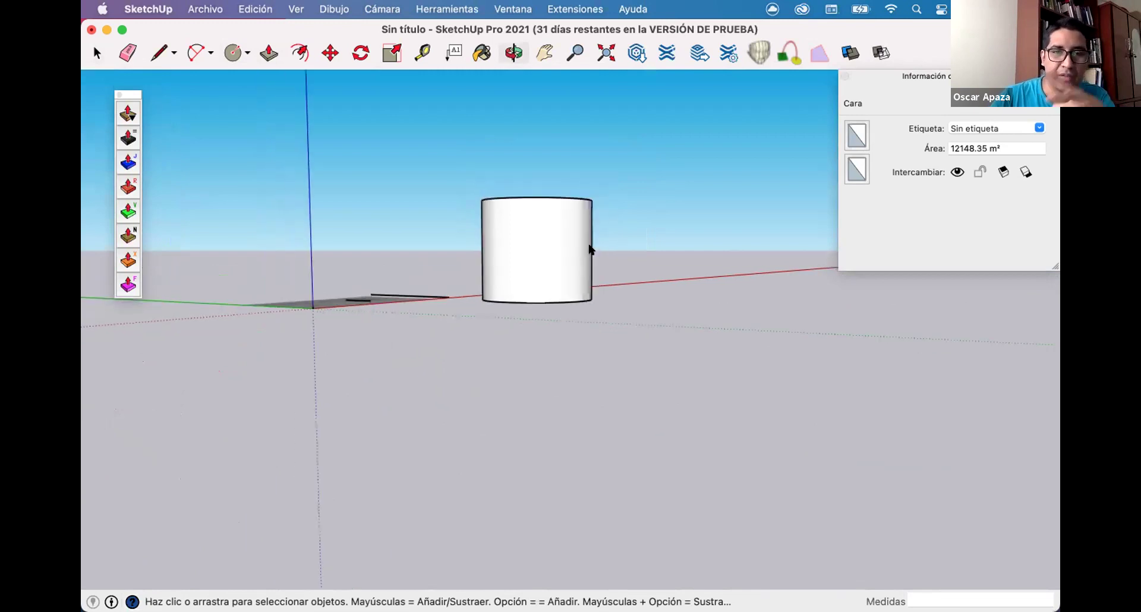
{"action": "middle_click_drag", "start_coordinate": [589, 248], "coordinate": [533, 265]}
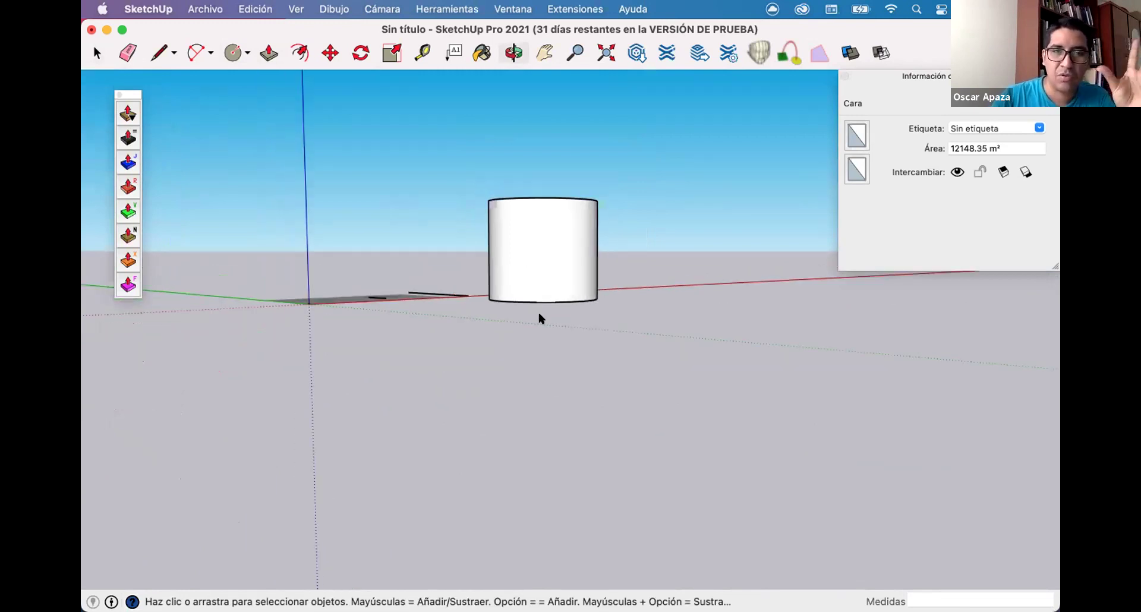
Delete the entire cylinder, leaving the sheet and the separate line in place.
{"action": "middle_click_drag", "start_coordinate": [537, 313], "coordinate": [538, 397]}
{"action": "middle_click_drag", "start_coordinate": [502, 307], "coordinate": [451, 139]}
{"action": "scroll", "coordinate": [520, 251], "scroll_direction": "up", "scroll_amount": 3}
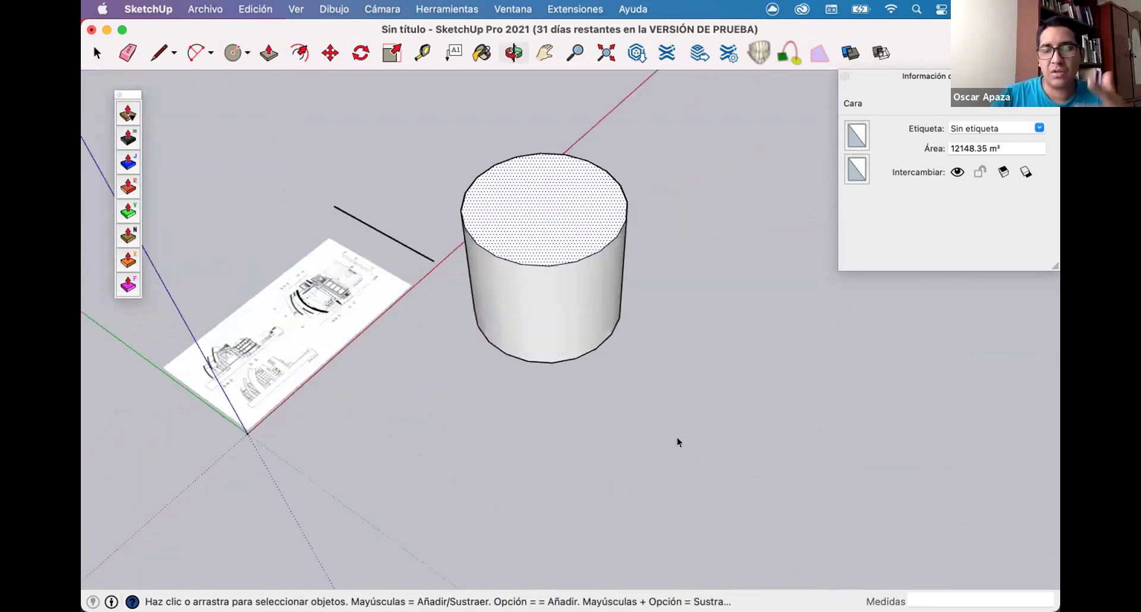
{"action": "left_click_drag", "start_coordinate": [423, 122], "coordinate": [678, 442]}
{"action": "key", "text": "Delete"}
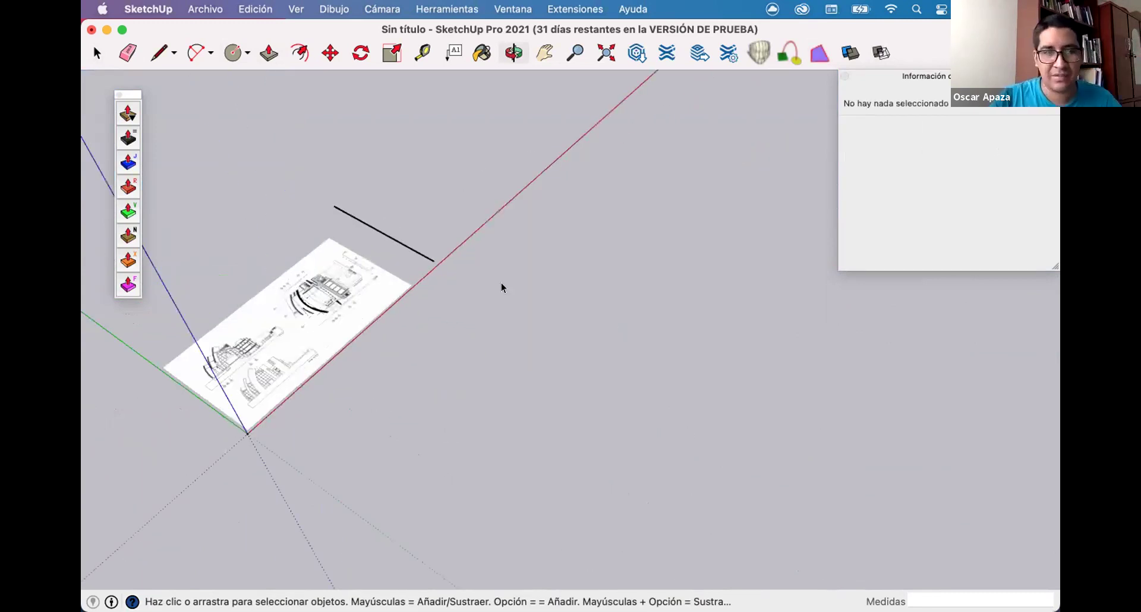
Draw a 20-sided circle of about 33 m radius beside the red axis and inspect its segmented edge.
{"action": "scroll", "coordinate": [501, 283], "scroll_direction": "up", "scroll_amount": 3}
{"action": "key", "text": "c"}
{"action": "left_click", "coordinate": [525, 306]}
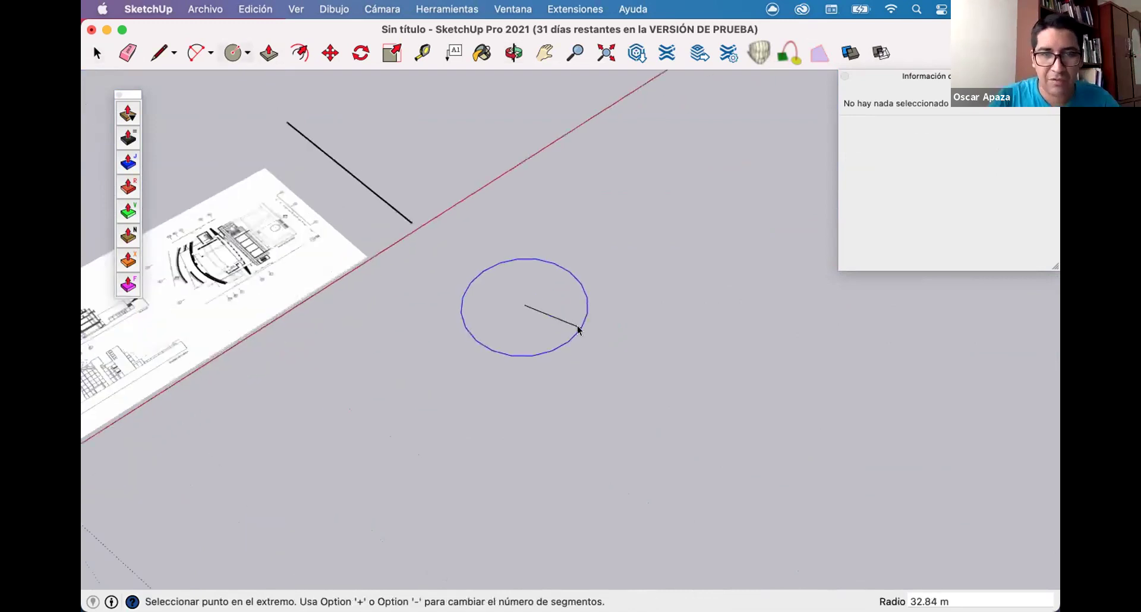
{"action": "left_click", "coordinate": [578, 329]}
{"action": "key", "text": "space"}
{"action": "scroll", "coordinate": [580, 279], "scroll_direction": "up", "scroll_amount": 3}
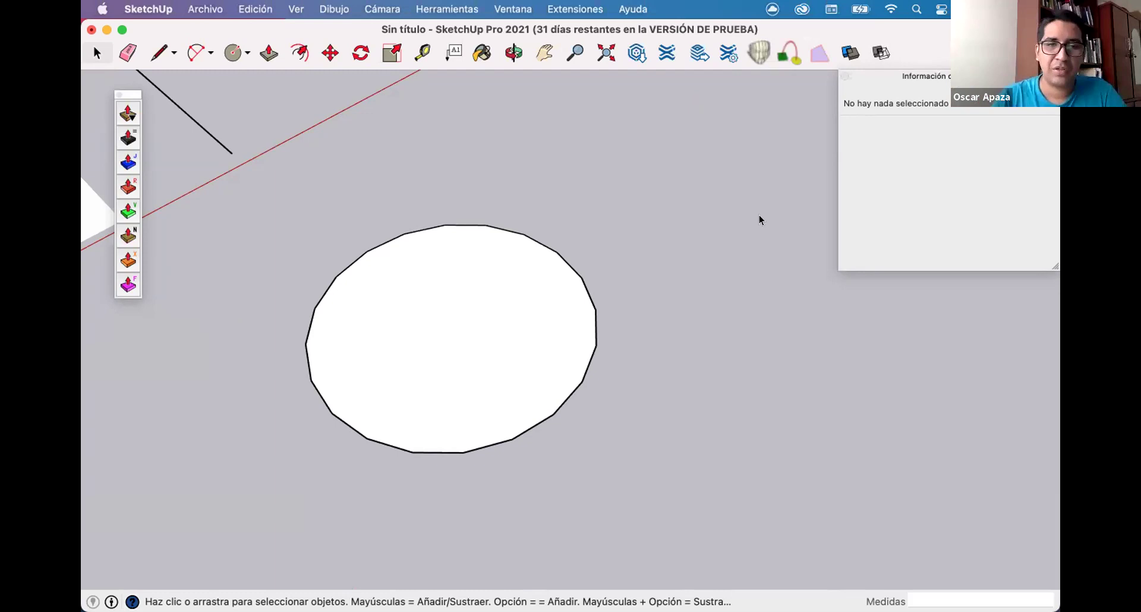
Draw a five-sided circle of about 39 m radius in front of the 20-sided circle.
{"action": "scroll", "coordinate": [523, 196], "scroll_direction": "down", "scroll_amount": 5}
{"action": "middle_click_drag", "start_coordinate": [522, 196], "coordinate": [516, 193]}
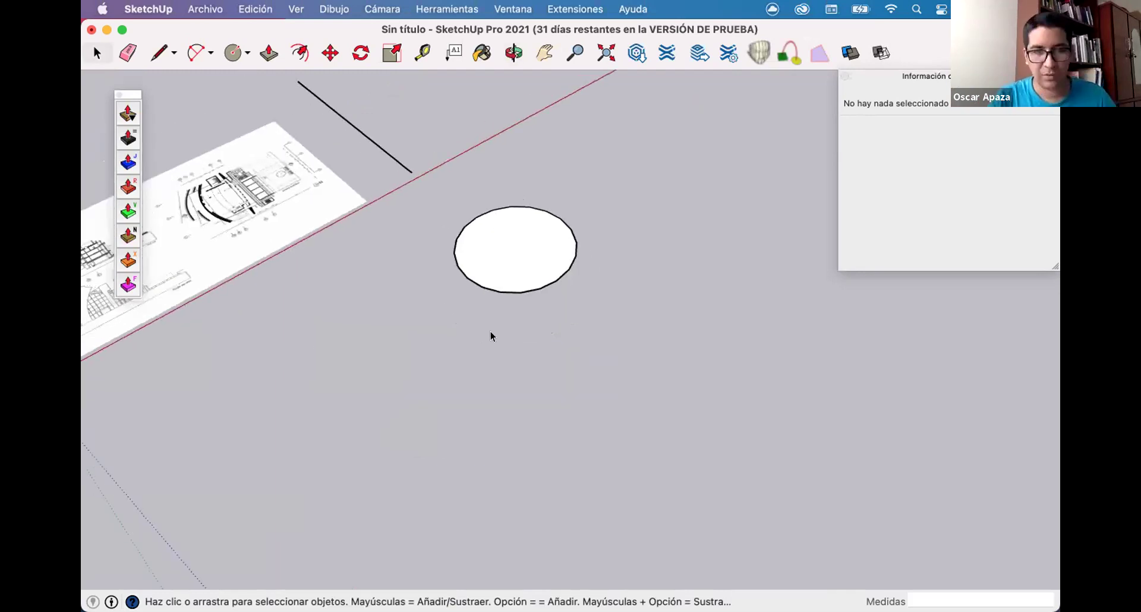
{"action": "key", "text": "c"}
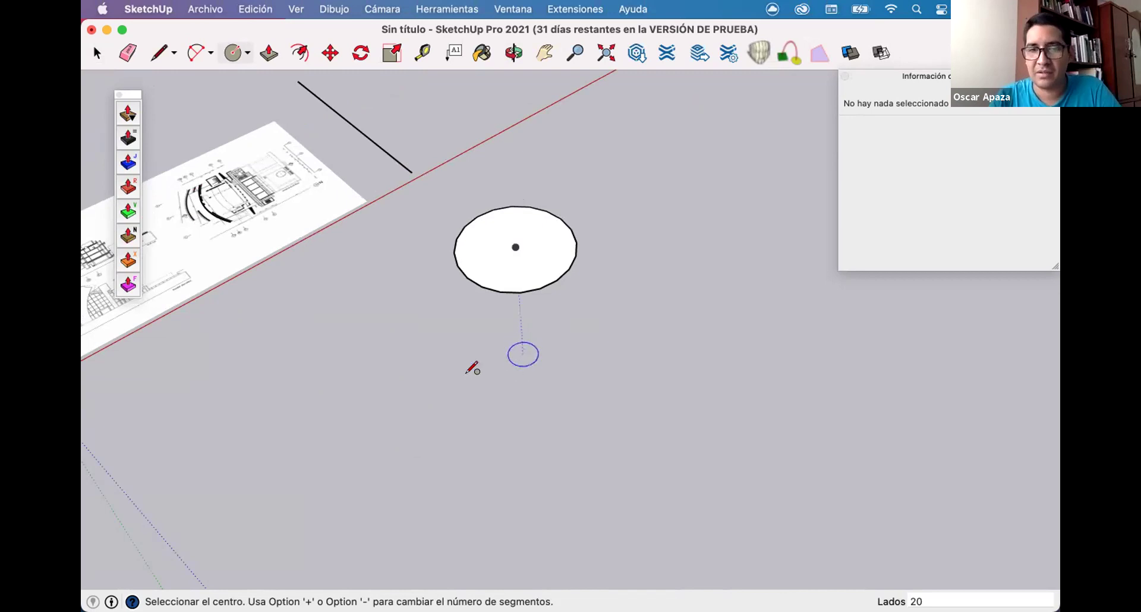
{"action": "type", "text": "5"}
{"action": "key", "text": "Return"}
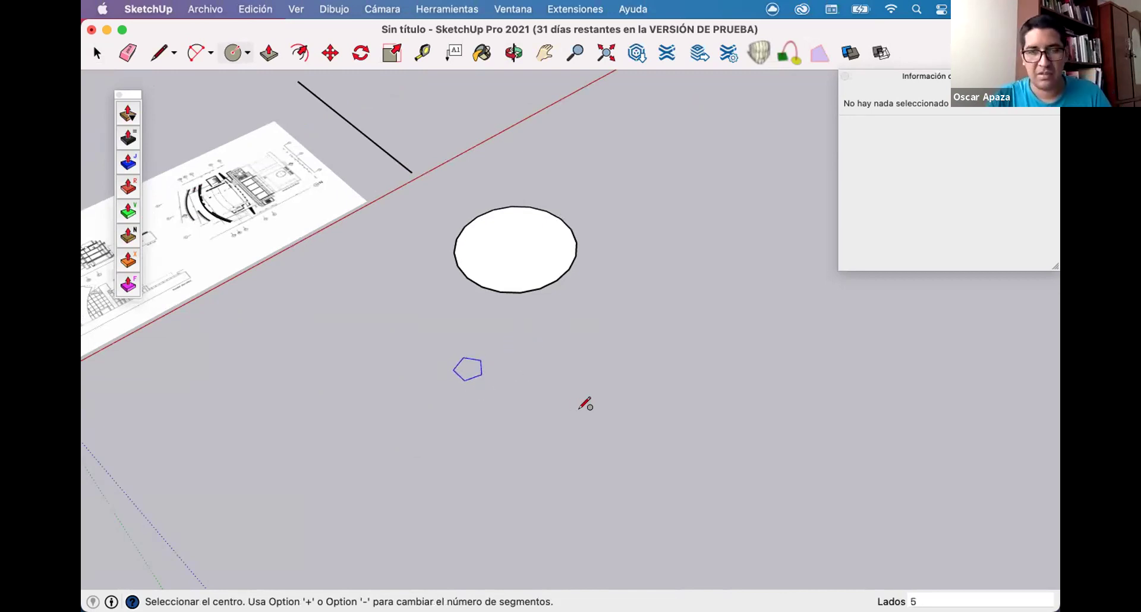
{"action": "left_click", "coordinate": [503, 392]}
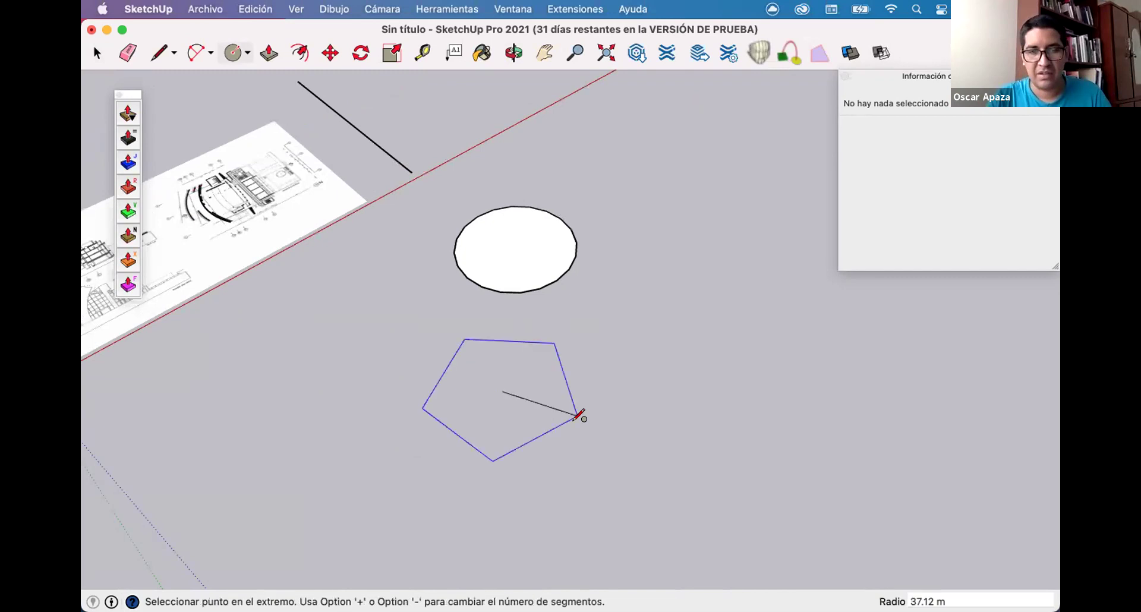
{"action": "left_click", "coordinate": [582, 363]}
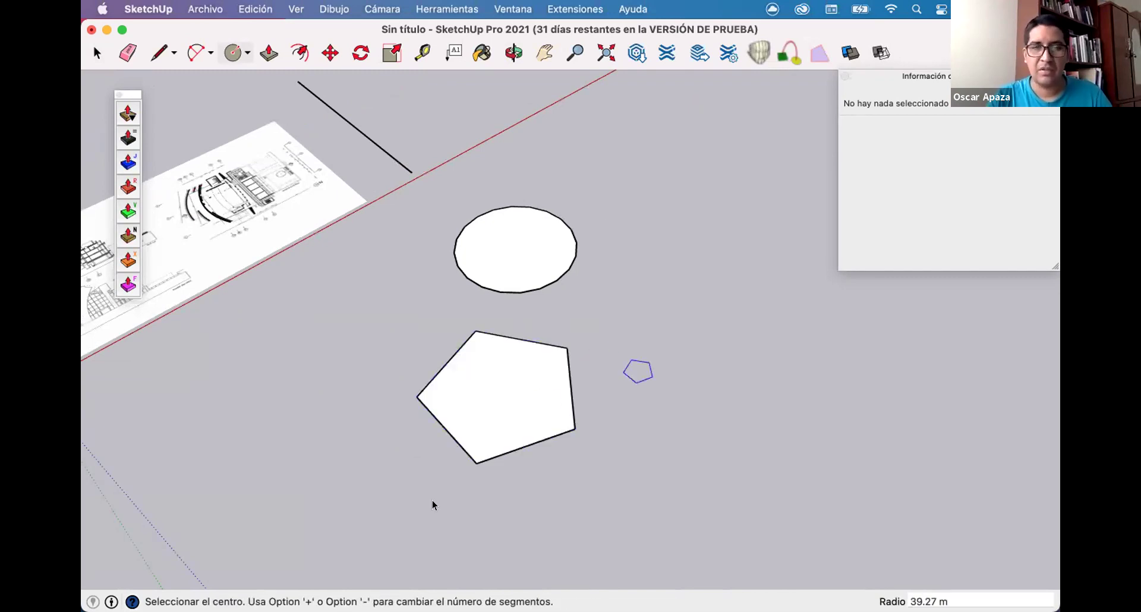
Delete both the 20-sided circle and the five-sided circle.
{"action": "key", "text": "space"}
{"action": "left_click_drag", "start_coordinate": [619, 178], "coordinate": [434, 501]}
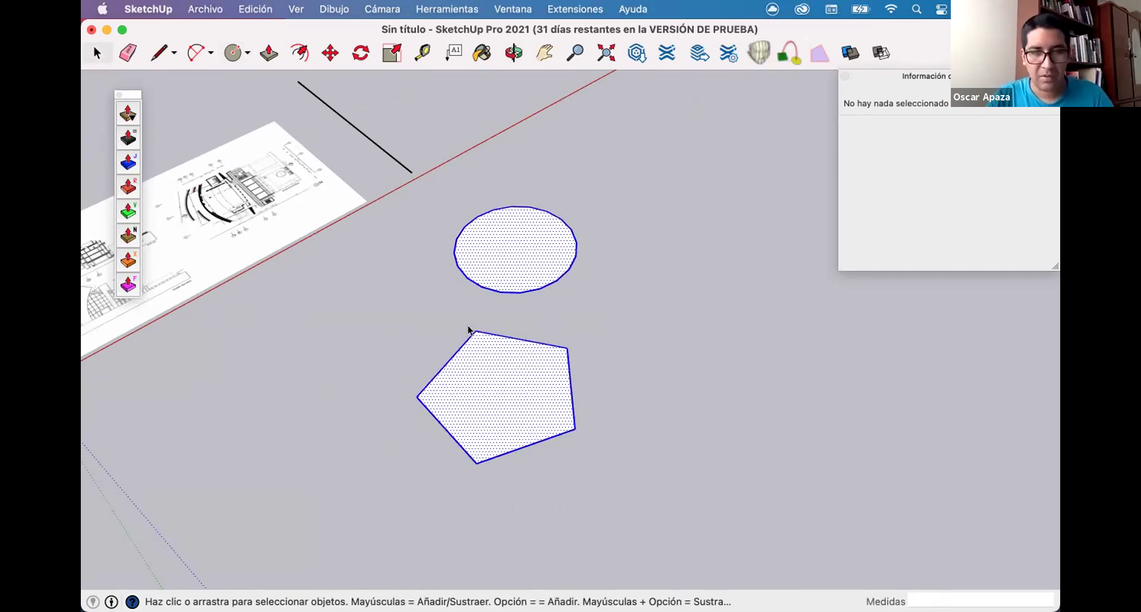
{"action": "key", "text": "Delete"}
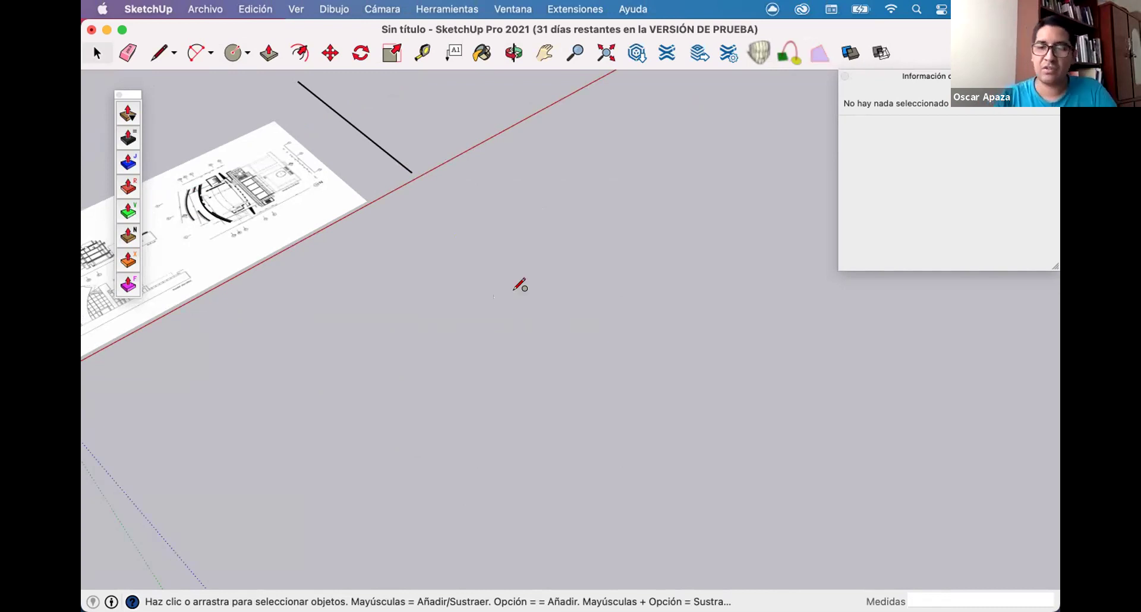
Draw a 90-sided circle of about 46 m radius beside the red axis and inspect its smooth edge.
{"action": "key", "text": "c"}
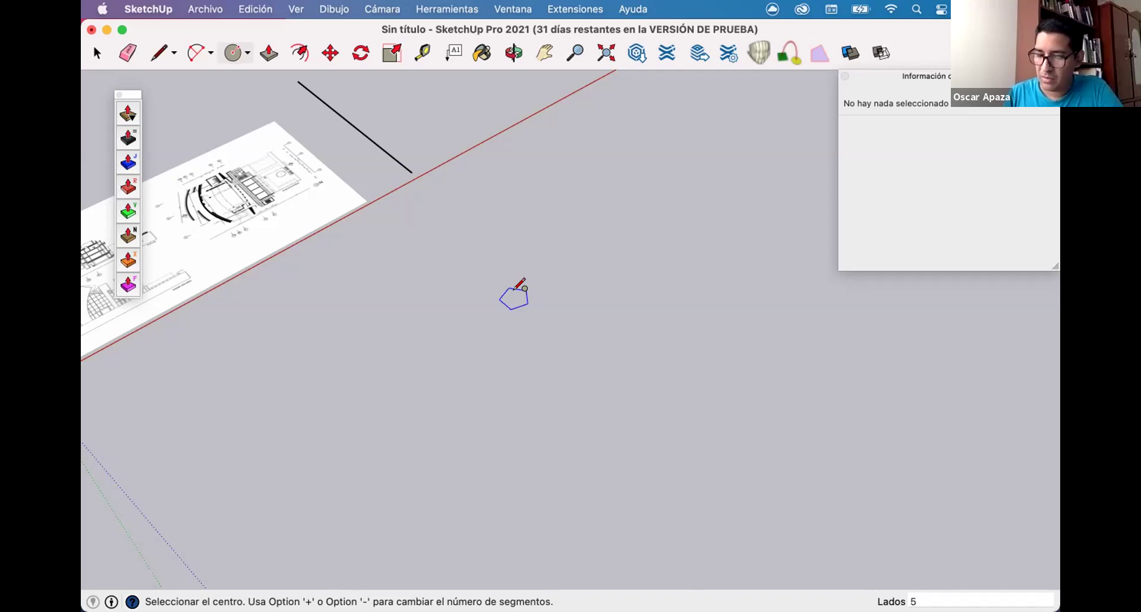
{"action": "type", "text": "90"}
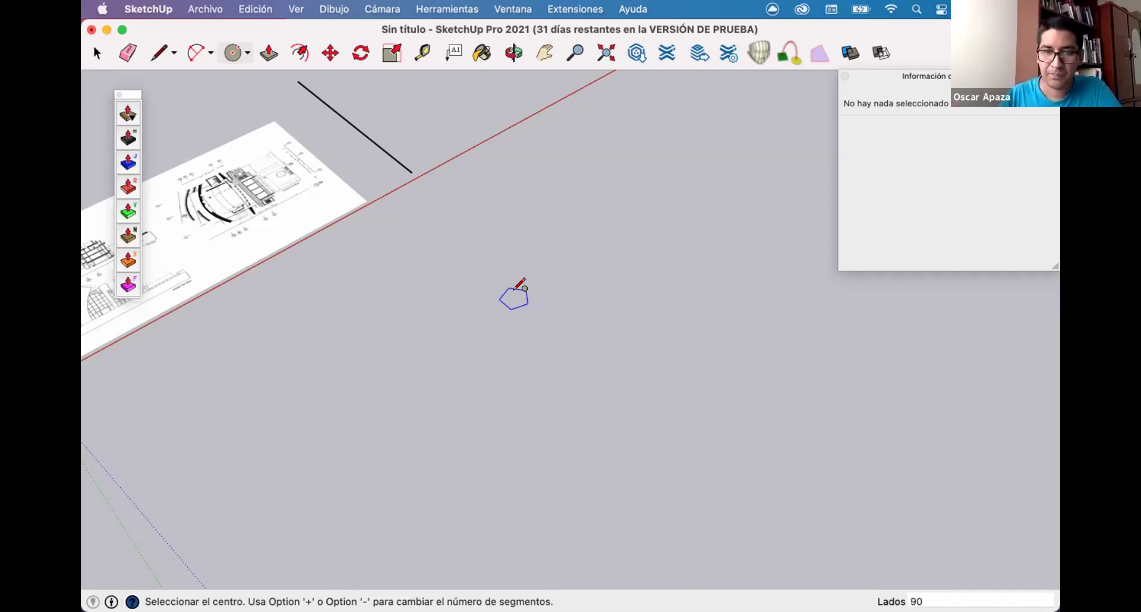
{"action": "key", "text": "Return"}
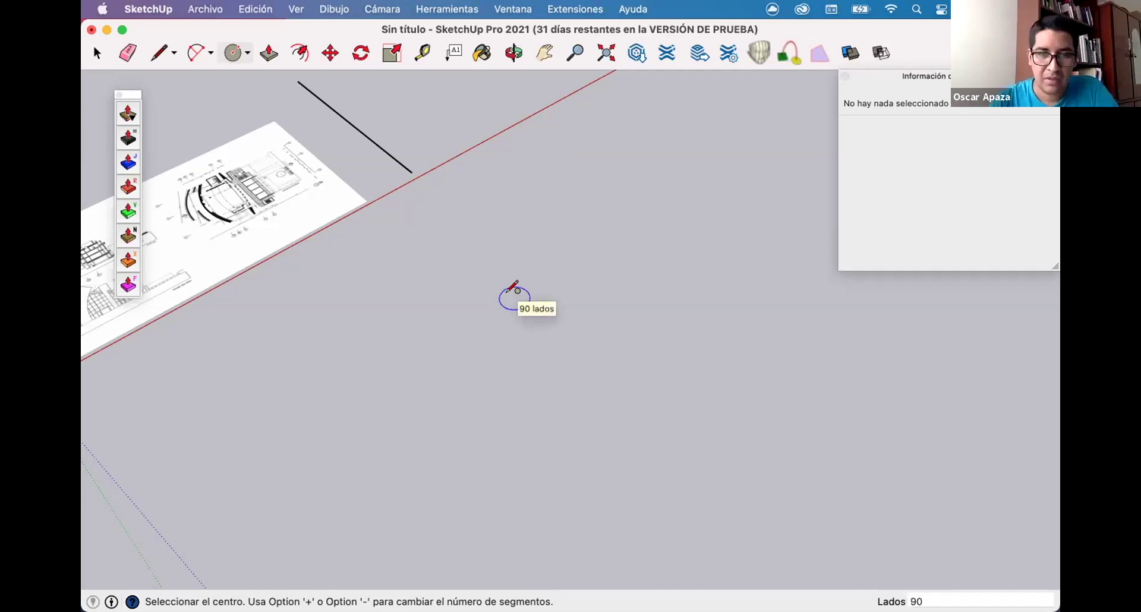
{"action": "left_click", "coordinate": [496, 324]}
{"action": "left_click", "coordinate": [588, 337]}
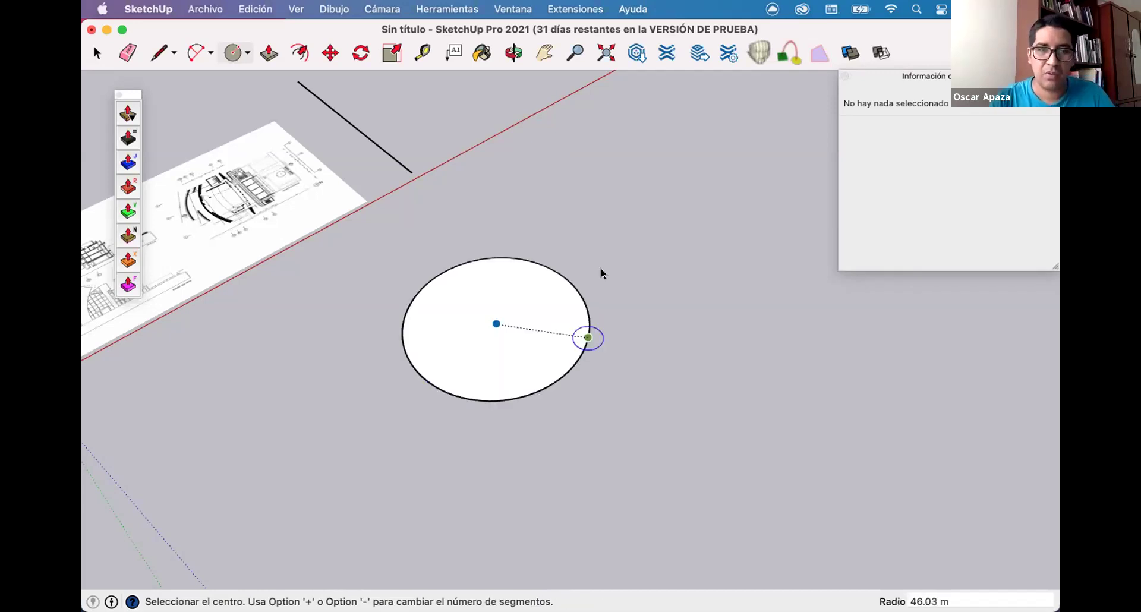
{"action": "scroll", "coordinate": [601, 339], "scroll_direction": "up", "scroll_amount": 3}
{"action": "key", "text": "space"}
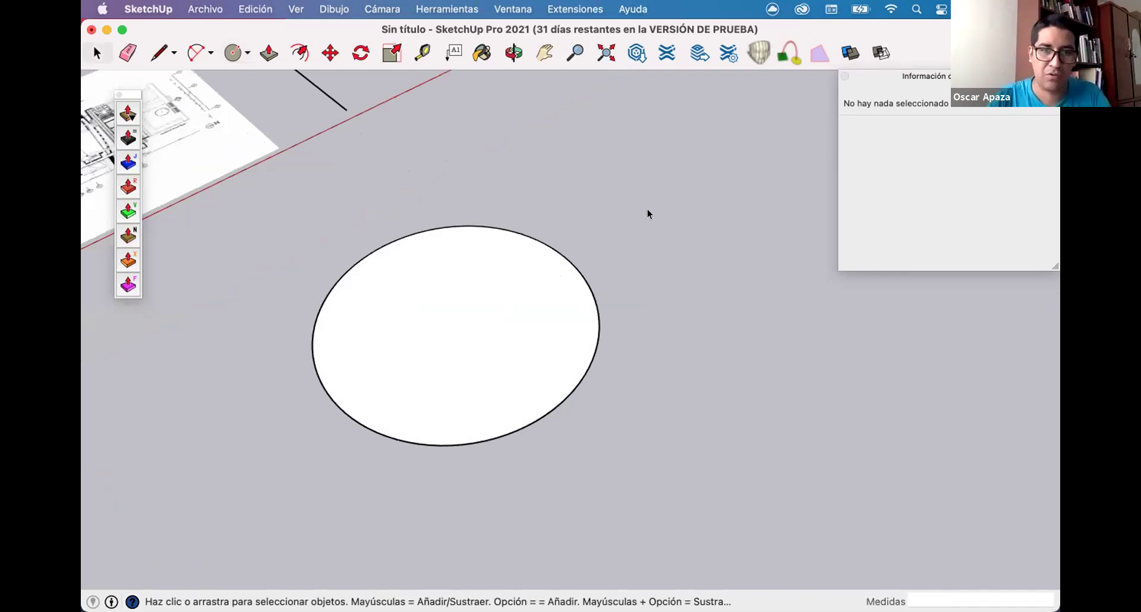
Delete the 46 m radius circle together with its face.
{"action": "scroll", "coordinate": [631, 212], "scroll_direction": "down", "scroll_amount": 3}
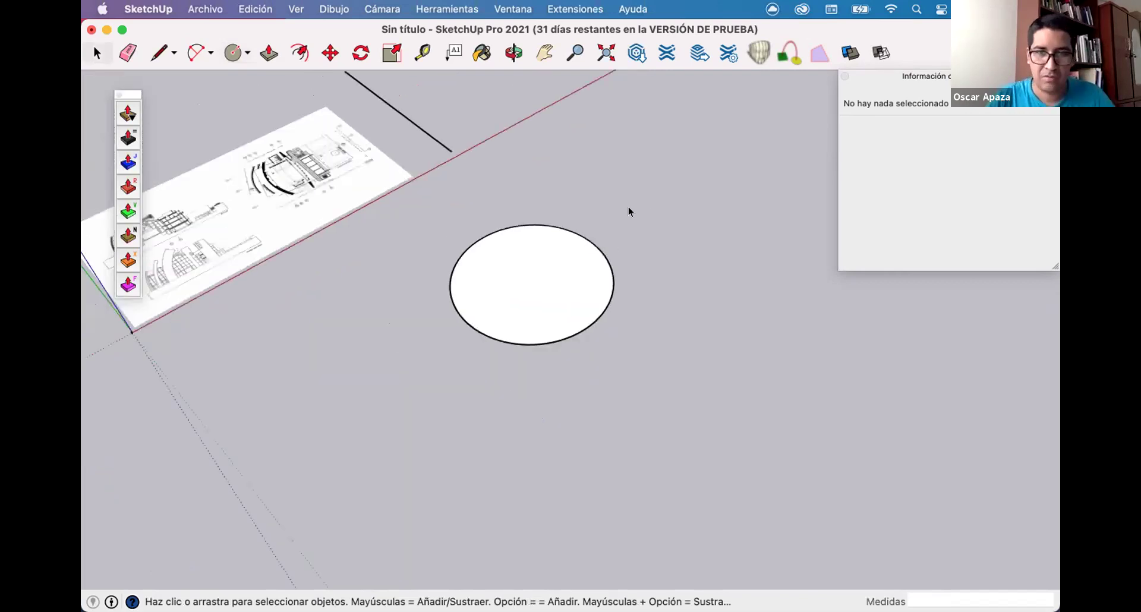
{"action": "left_click_drag", "start_coordinate": [641, 201], "coordinate": [418, 230]}
{"action": "key", "text": "Delete"}
Check the radius of the traced curved-wall arc on the church plan.
{"action": "scroll", "coordinate": [382, 196], "scroll_direction": "down", "scroll_amount": 1}
{"action": "scroll", "coordinate": [367, 151], "scroll_direction": "up", "scroll_amount": 4}
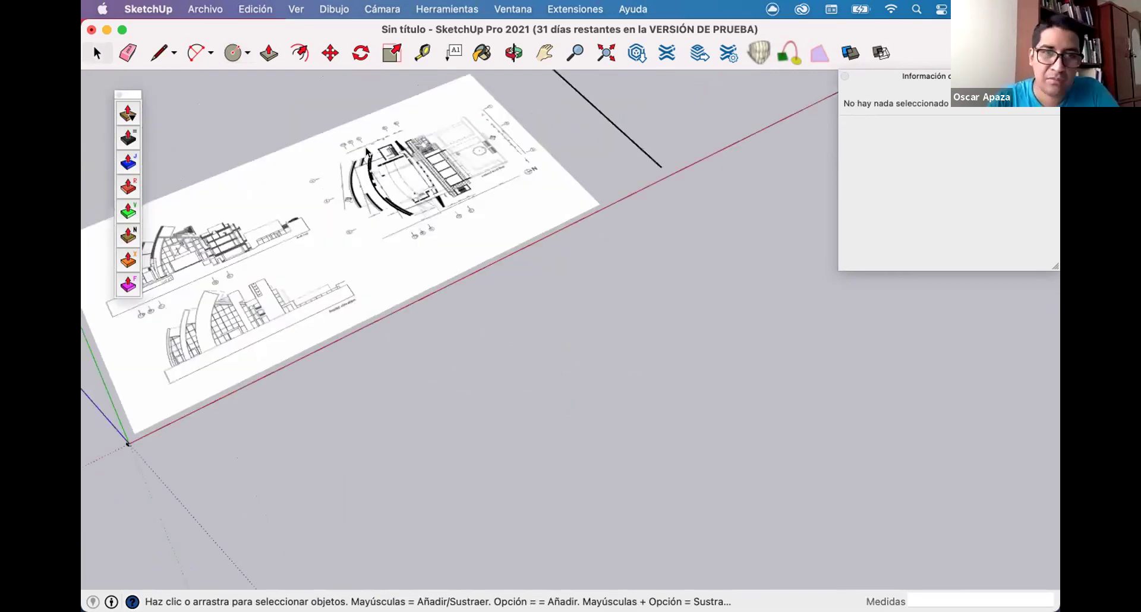
{"action": "left_click", "coordinate": [367, 151]}
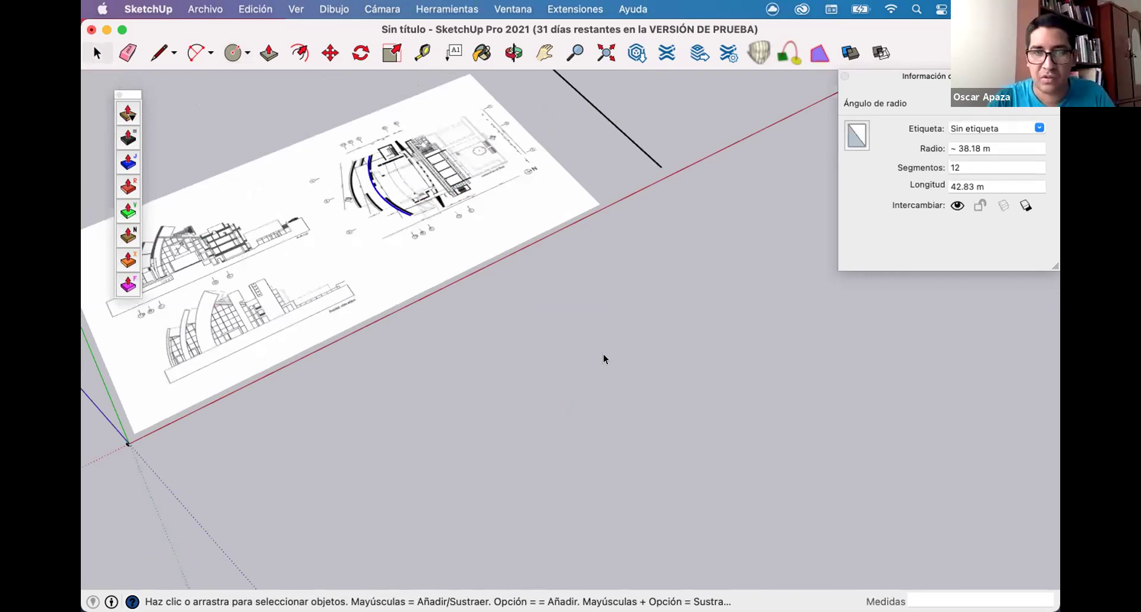
{"action": "left_click", "coordinate": [590, 328]}
Draw a 90-sided circle with a radius of 38.18 m on the ground beside the reference sheet.
{"action": "scroll", "coordinate": [590, 328], "scroll_direction": "down", "scroll_amount": 4}
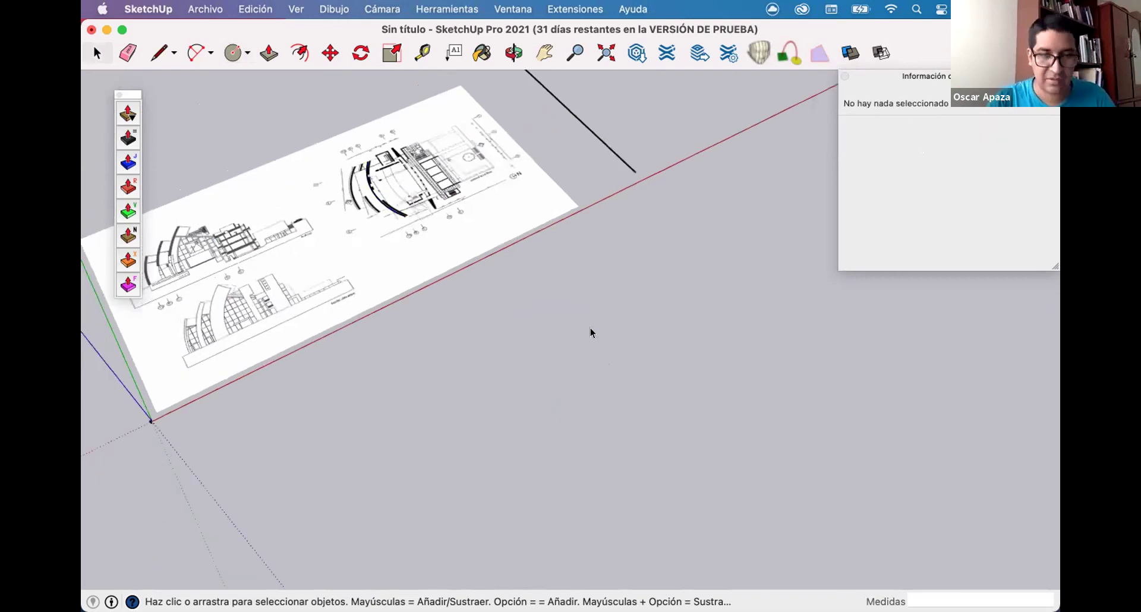
{"action": "key", "text": "l"}
{"action": "key", "text": "c"}
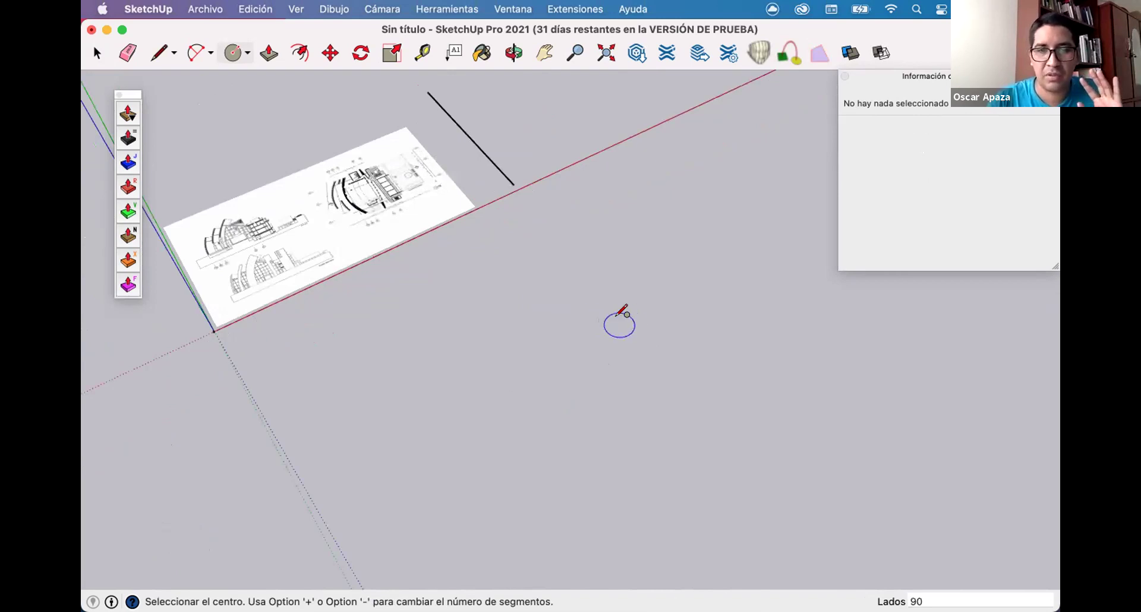
{"action": "left_click", "coordinate": [620, 325]}
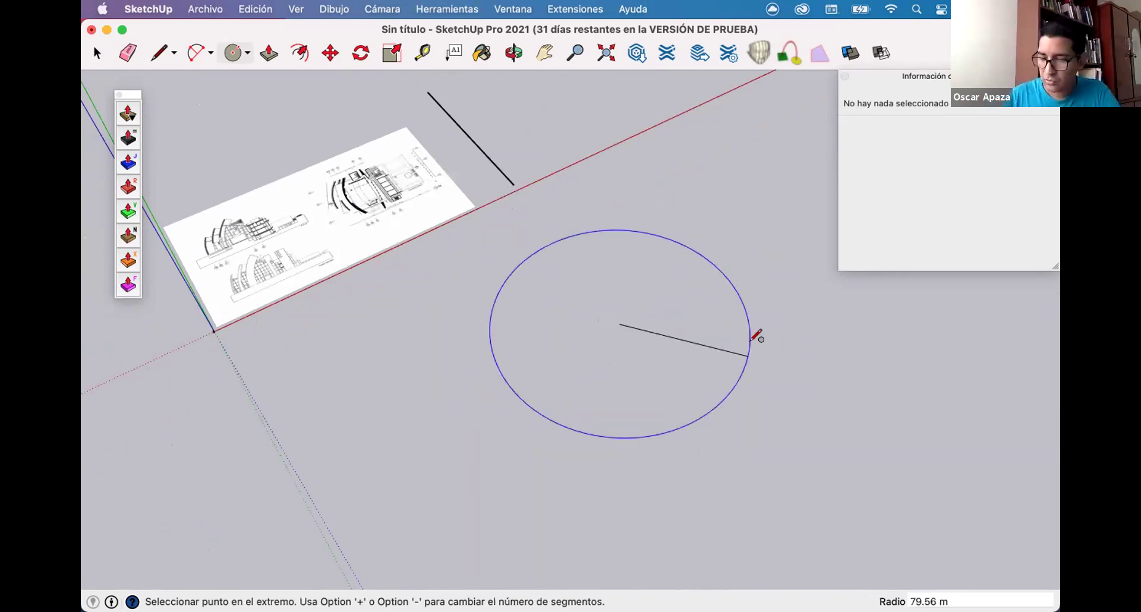
{"action": "type", "text": "38."}
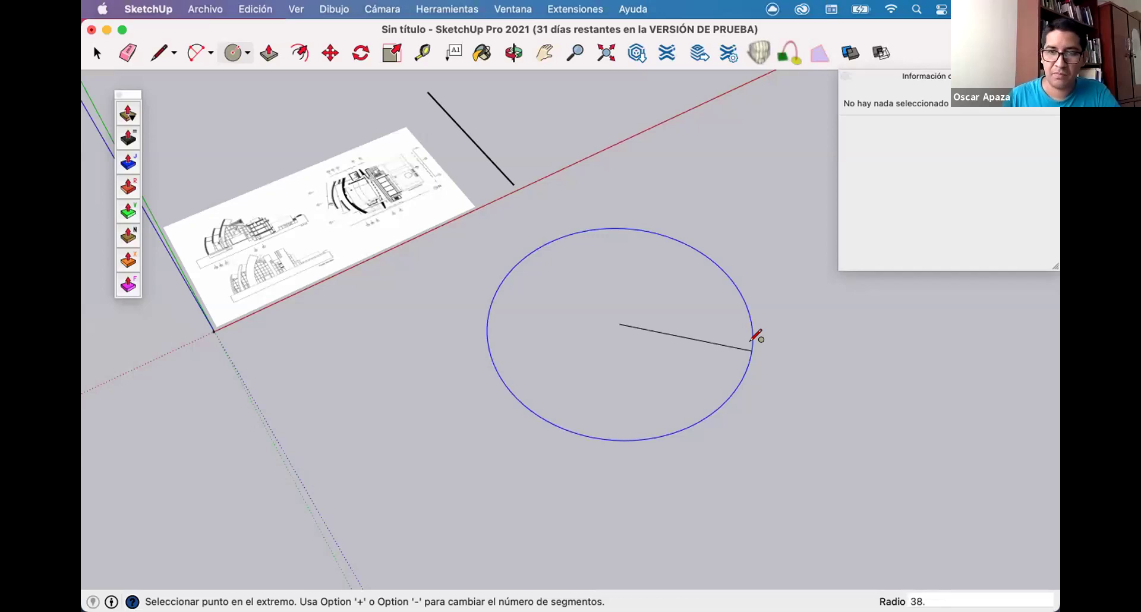
{"action": "type", "text": "18"}
{"action": "key", "text": "Return"}
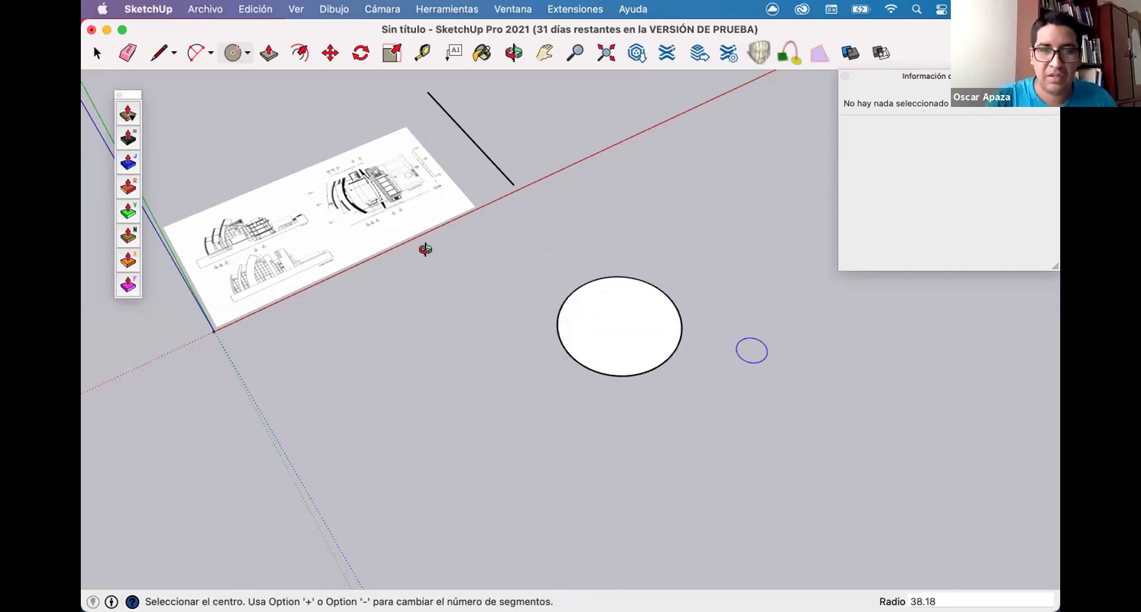
Select the face and edge of the 38.18 m radius circle.
{"action": "middle_click_drag", "start_coordinate": [560, 271], "coordinate": [612, 369]}
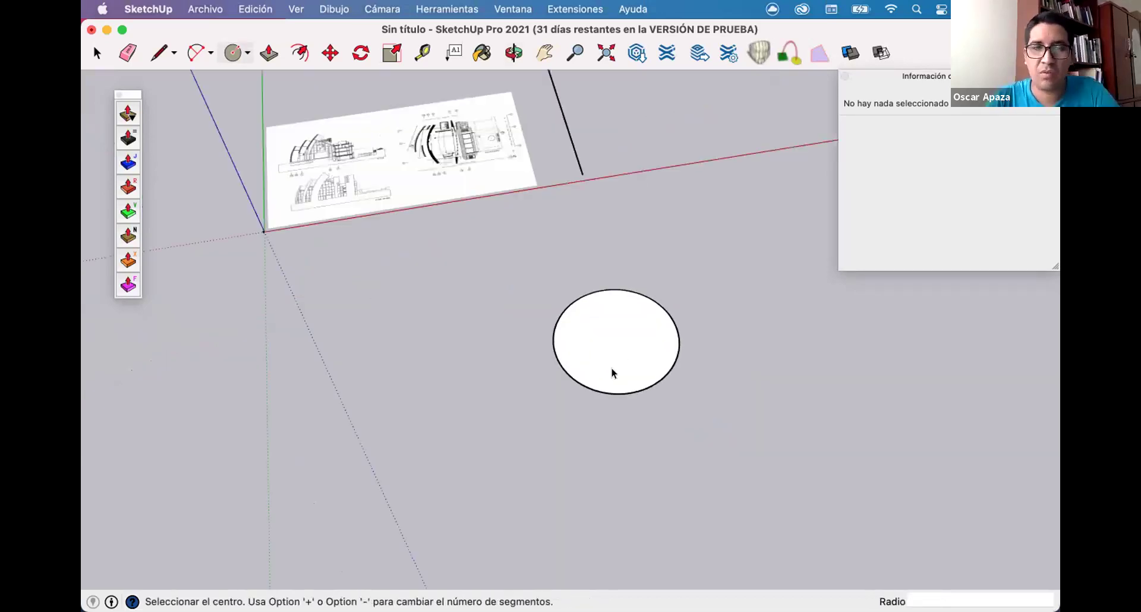
{"action": "scroll", "coordinate": [594, 331], "scroll_direction": "down", "scroll_amount": 2}
{"action": "key", "text": "space"}
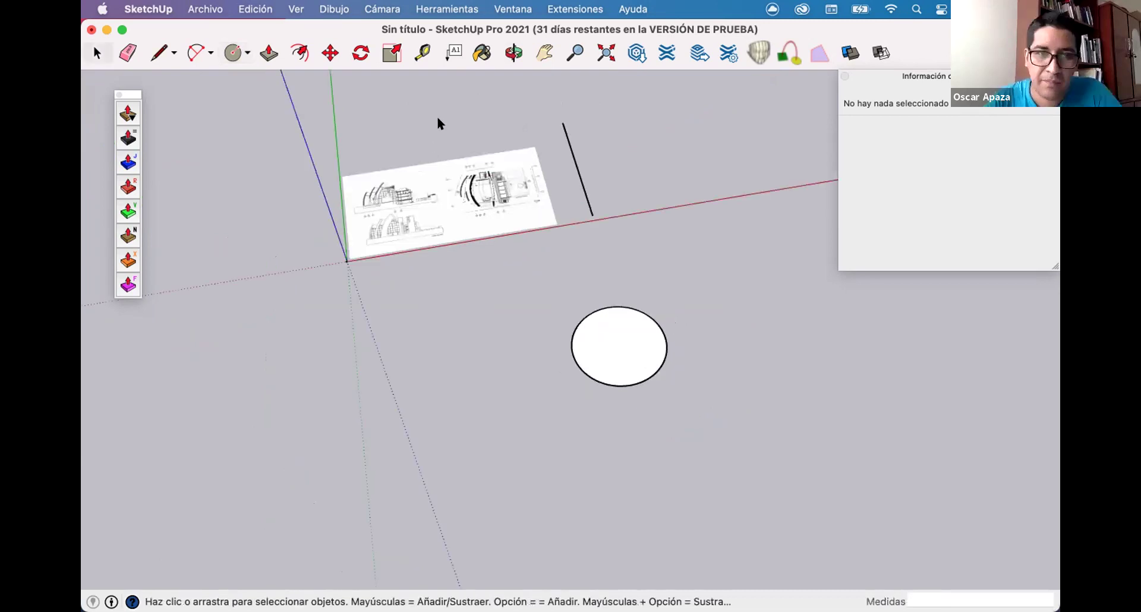
{"action": "scroll", "coordinate": [618, 339], "scroll_direction": "up", "scroll_amount": 2}
{"action": "middle_click_drag", "start_coordinate": [601, 339], "coordinate": [632, 284]}
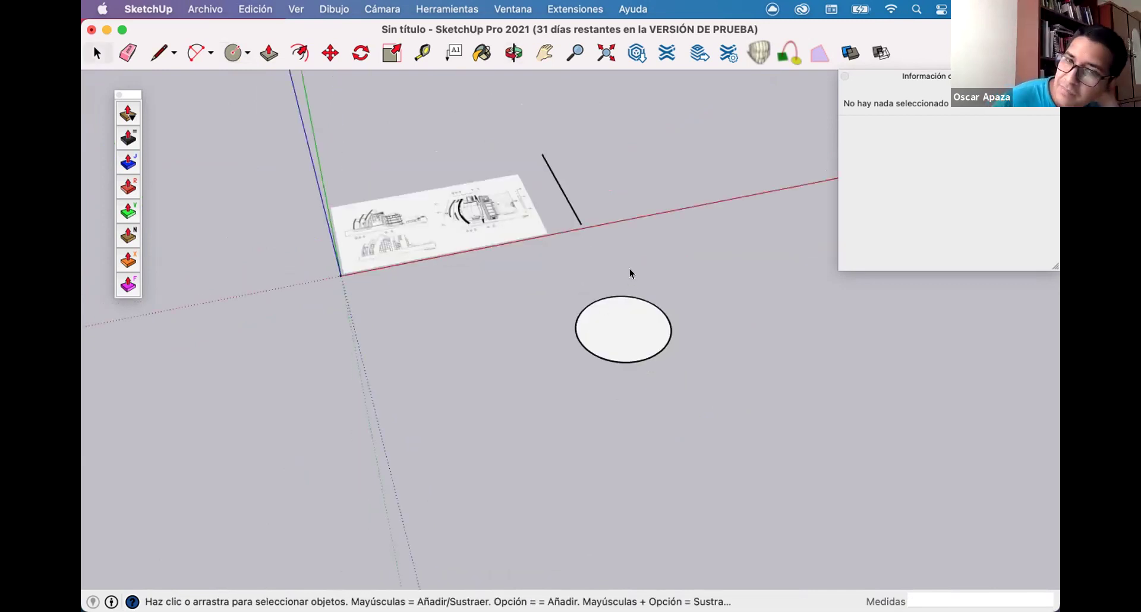
{"action": "scroll", "coordinate": [555, 295], "scroll_direction": "up", "scroll_amount": 1}
{"action": "scroll", "coordinate": [554, 295], "scroll_direction": "up", "scroll_amount": 2}
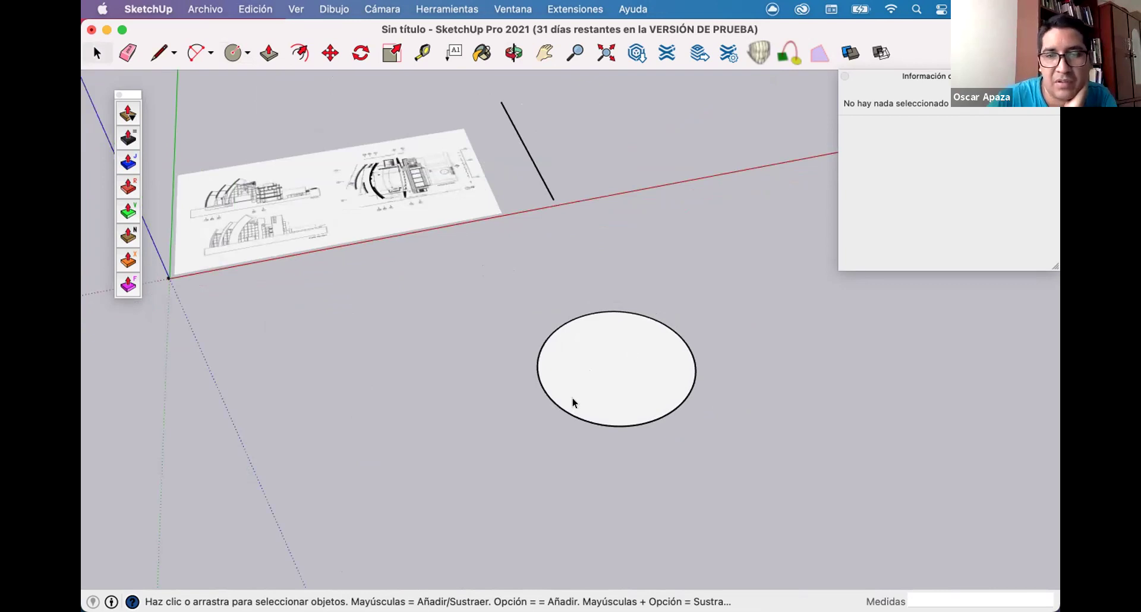
{"action": "mouse_move", "coordinate": [582, 220]}
{"action": "middle_mouse_down"}
{"action": "mouse_move", "coordinate": [645, 295]}
{"action": "mouse_move", "coordinate": [636, 324]}
{"action": "mouse_move", "coordinate": [500, 272]}
{"action": "middle_mouse_up"}
{"action": "key", "text": "space"}
{"action": "left_click_drag", "start_coordinate": [500, 273], "coordinate": [805, 467]}
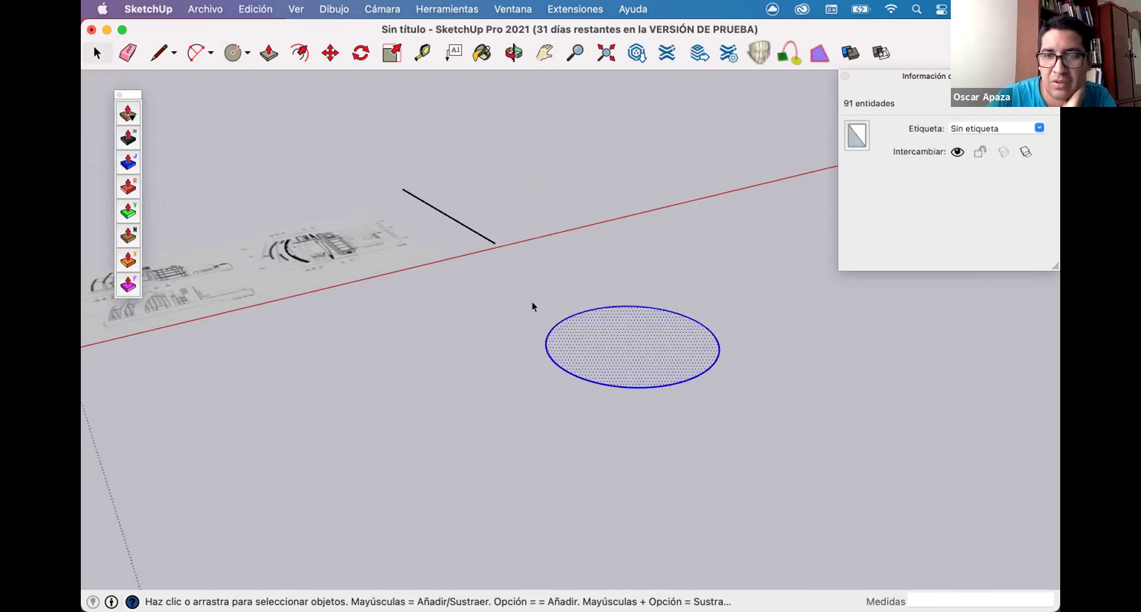
{"action": "scroll", "coordinate": [601, 261], "scroll_direction": "up", "scroll_amount": 3}
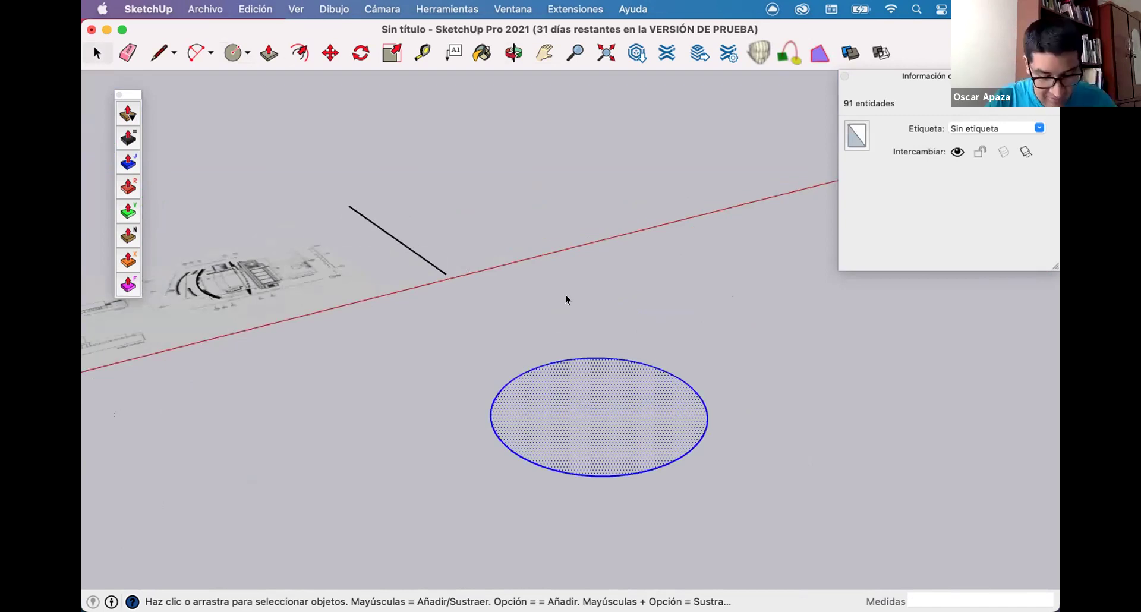
{"action": "key", "text": "super+z"}
{"action": "left_click", "coordinate": [732, 419]}
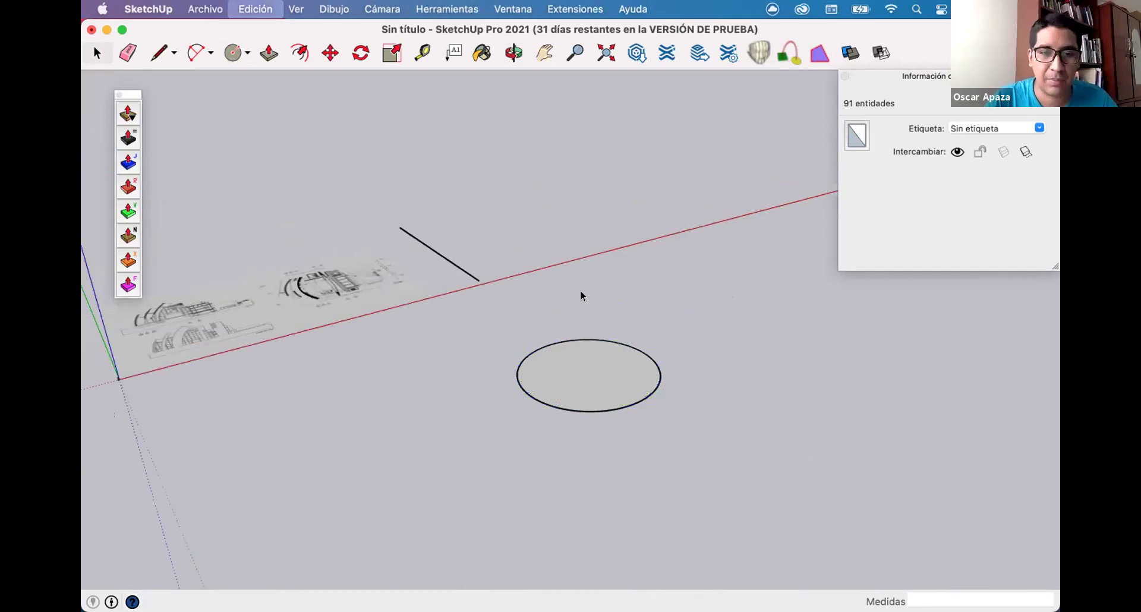
{"action": "key", "text": "super+z"}
{"action": "scroll", "coordinate": [566, 309], "scroll_direction": "down", "scroll_amount": 2}
{"action": "middle_click_drag", "start_coordinate": [566, 309], "coordinate": [546, 349]}
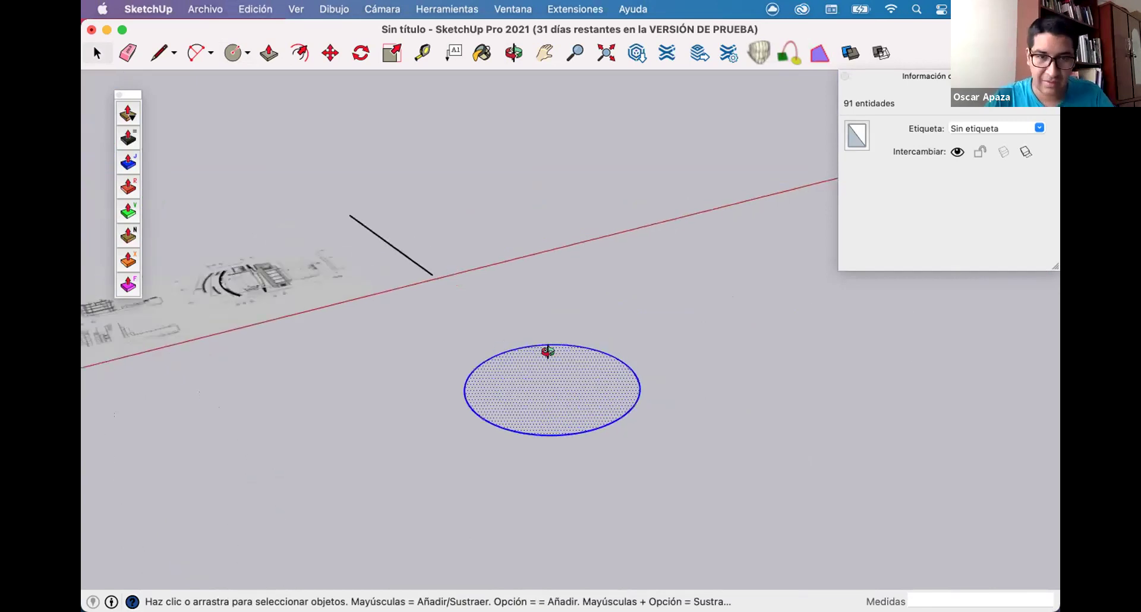
{"action": "scroll", "coordinate": [557, 428], "scroll_direction": "down", "scroll_amount": 3}
{"action": "middle_click_drag", "start_coordinate": [557, 427], "coordinate": [387, 168]}
{"action": "scroll", "coordinate": [387, 168], "scroll_direction": "up", "scroll_amount": 3}
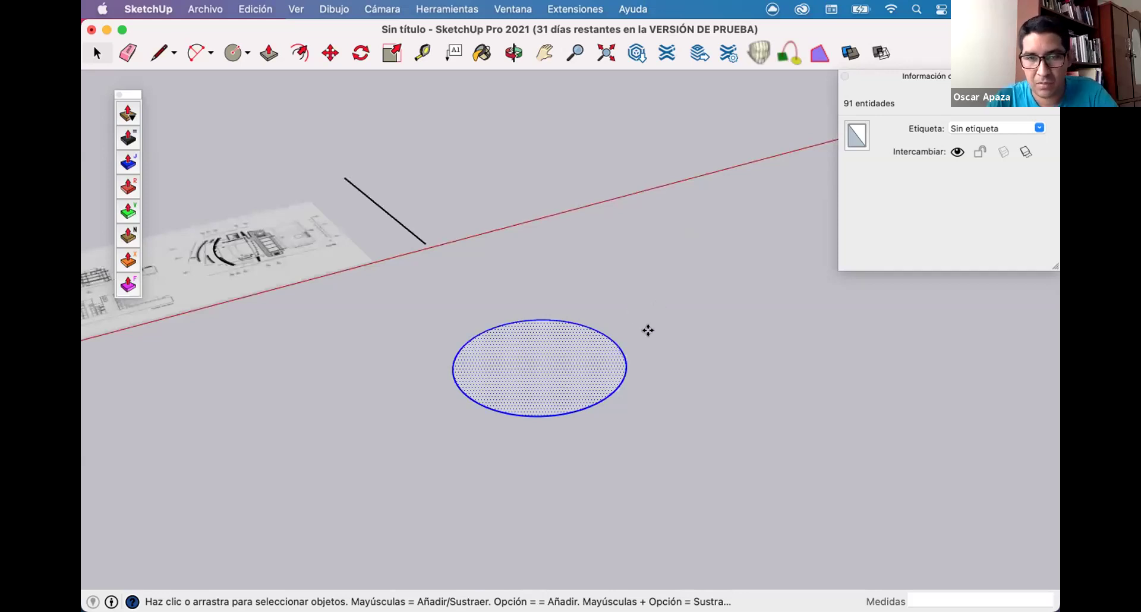
Copy the selected circle and its face vertically along the blue axis, placing the copy above the original.
{"action": "key", "text": "m"}
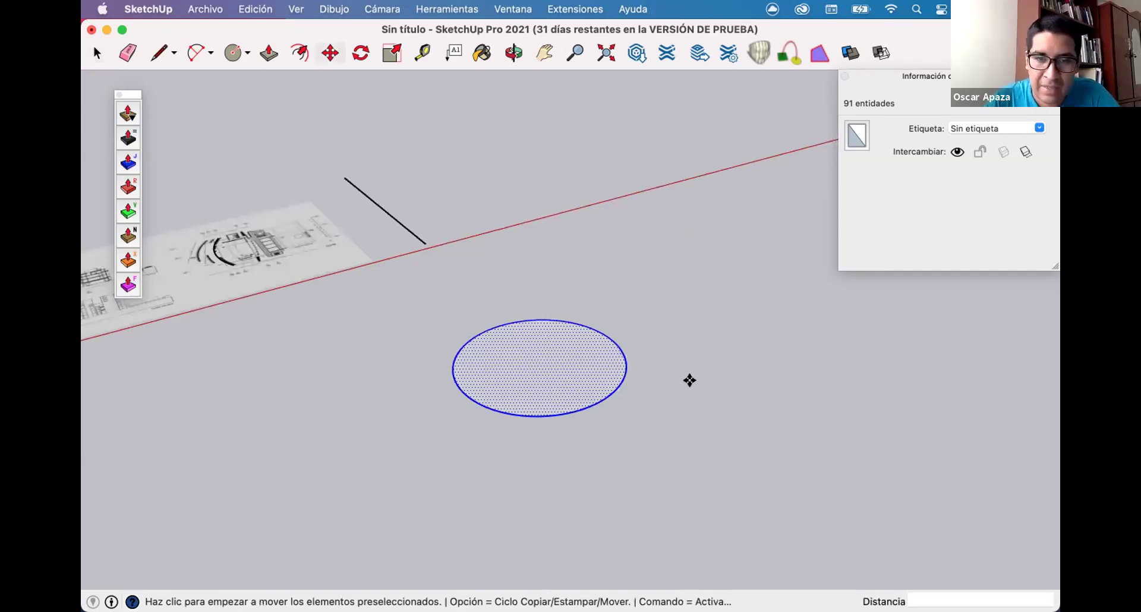
{"action": "left_click", "coordinate": [620, 369]}
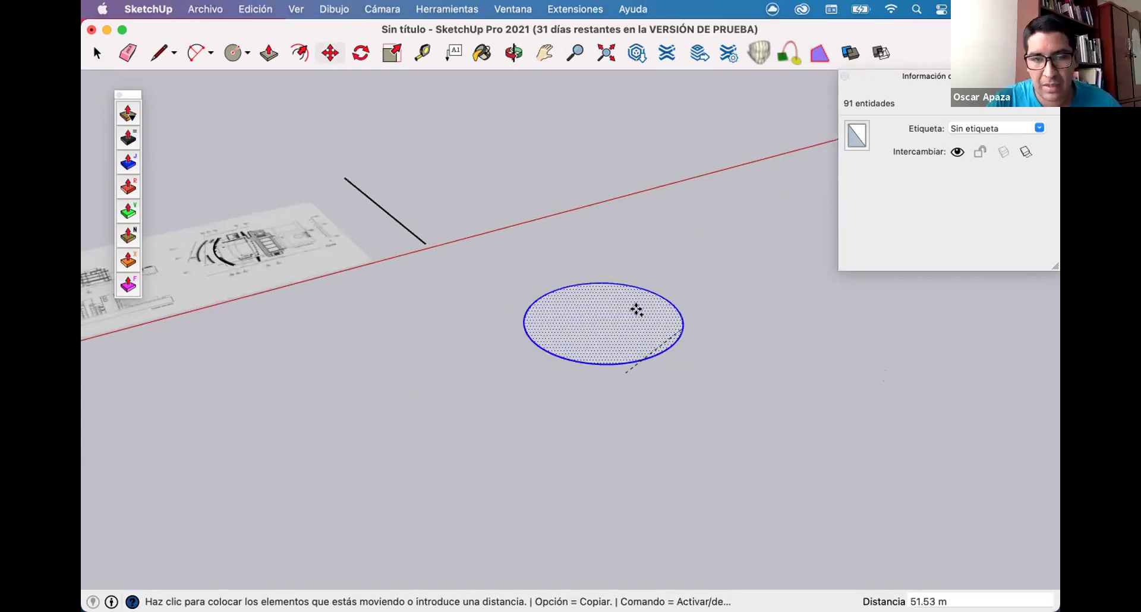
{"action": "key", "text": "alt"}
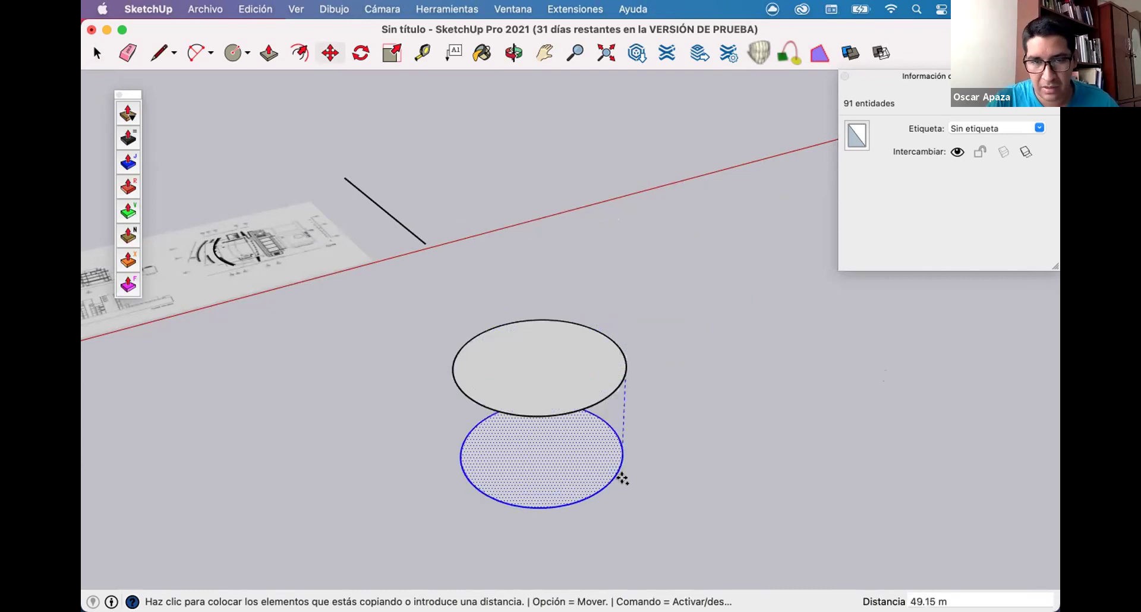
{"action": "scroll", "coordinate": [621, 476], "scroll_direction": "down", "scroll_amount": 3}
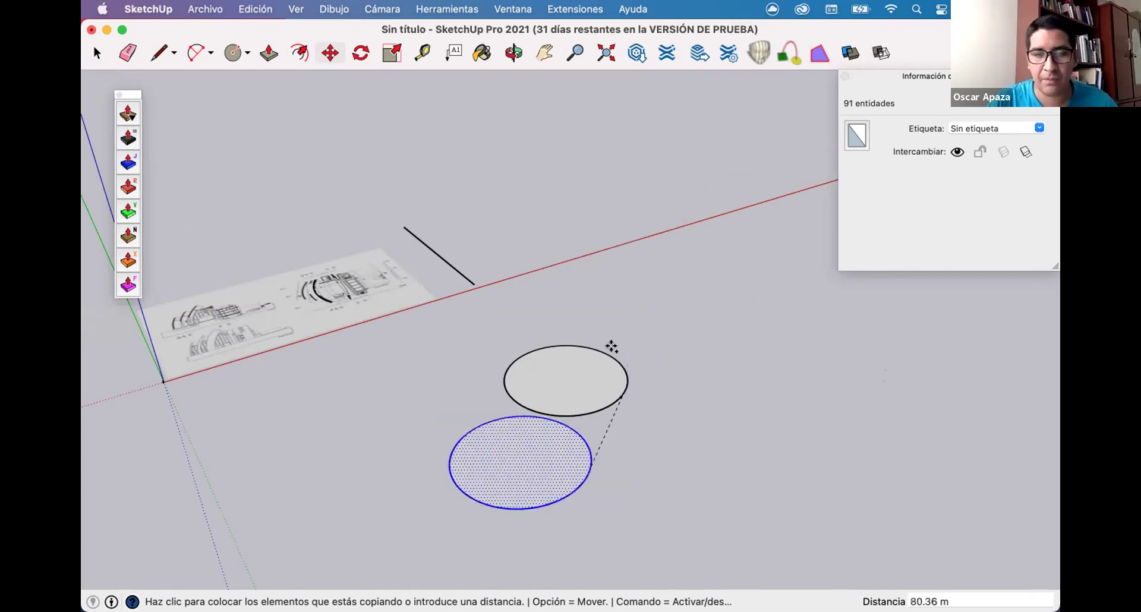
{"action": "scroll", "coordinate": [592, 351], "scroll_direction": "up", "scroll_amount": 3}
{"action": "scroll", "coordinate": [574, 333], "scroll_direction": "up", "scroll_amount": 2}
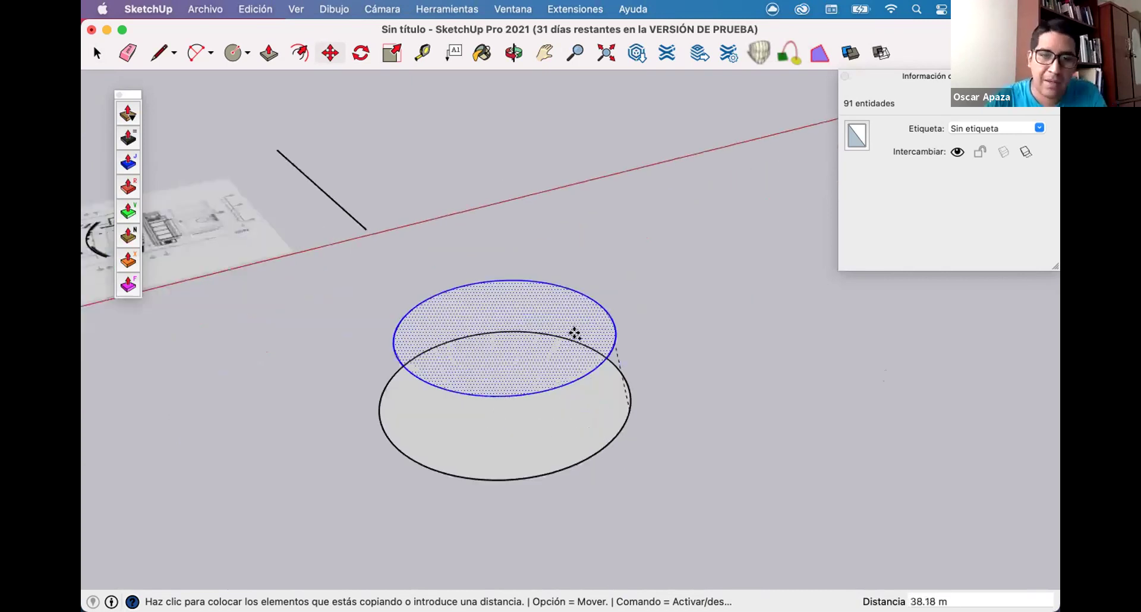
{"action": "scroll", "coordinate": [594, 318], "scroll_direction": "down", "scroll_amount": 3}
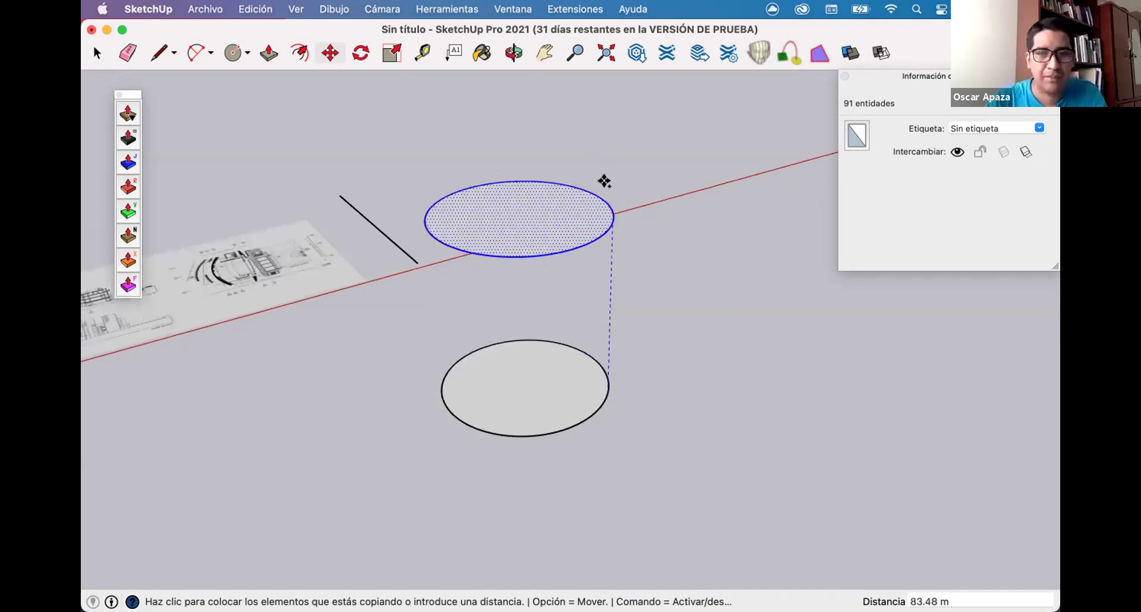
{"action": "scroll", "coordinate": [605, 178], "scroll_direction": "down", "scroll_amount": 2}
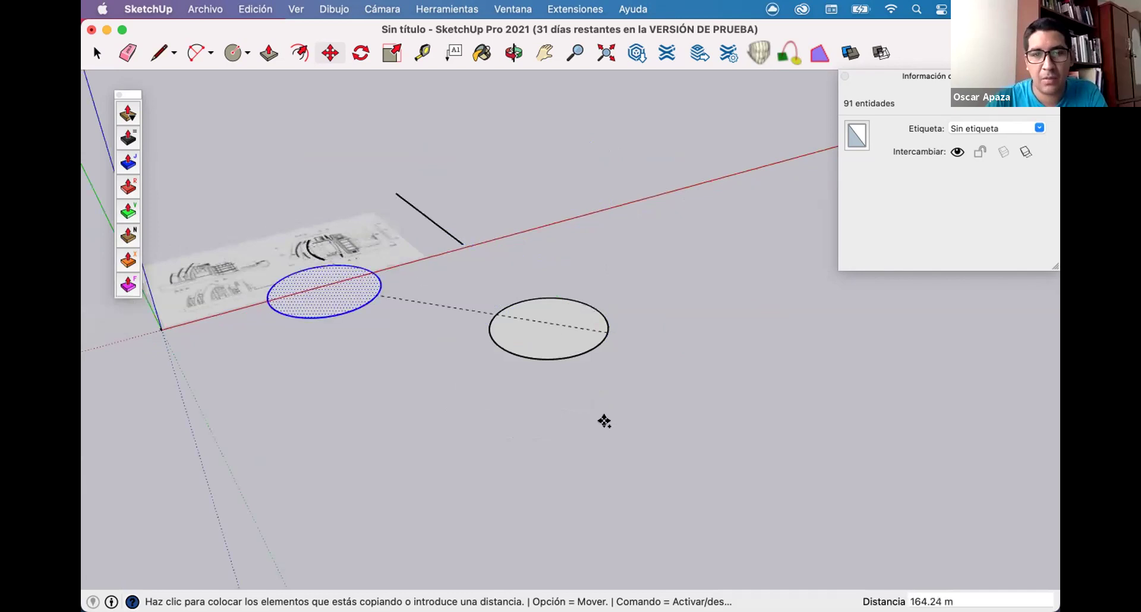
{"action": "scroll", "coordinate": [561, 382], "scroll_direction": "up", "scroll_amount": 1}
{"action": "scroll", "coordinate": [569, 331], "scroll_direction": "down", "scroll_amount": 2}
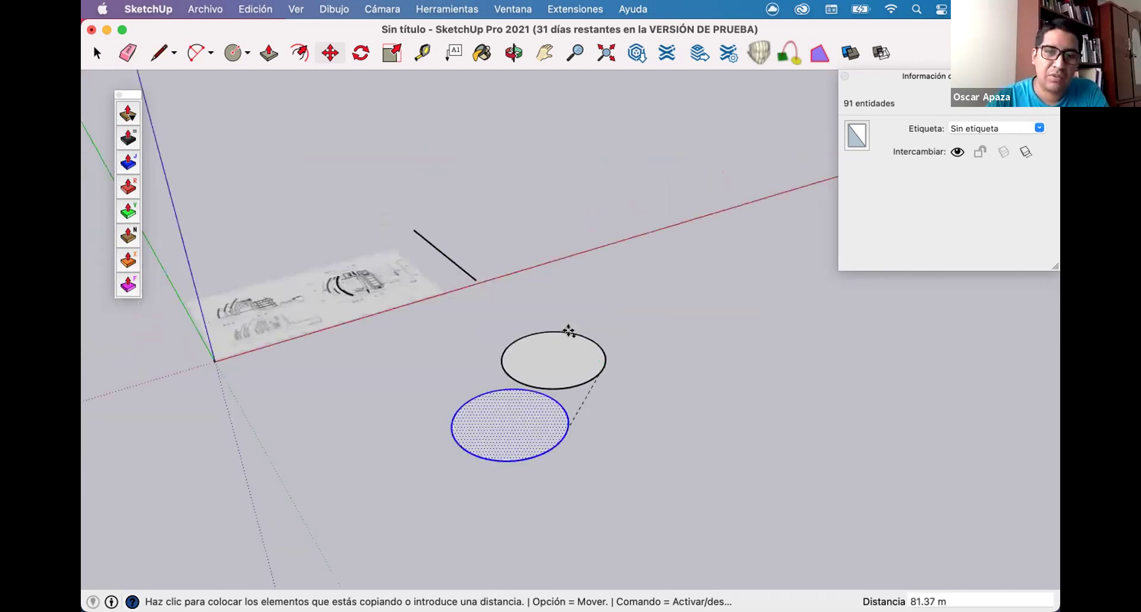
{"action": "scroll", "coordinate": [569, 331], "scroll_direction": "up", "scroll_amount": 2}
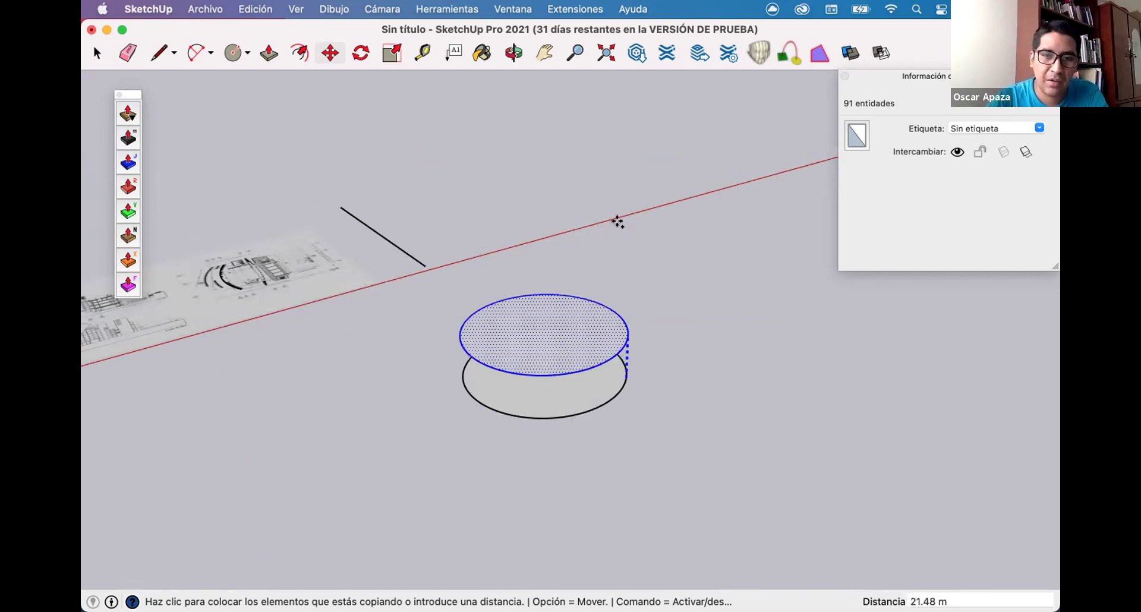
{"action": "scroll", "coordinate": [618, 222], "scroll_direction": "down", "scroll_amount": 5}
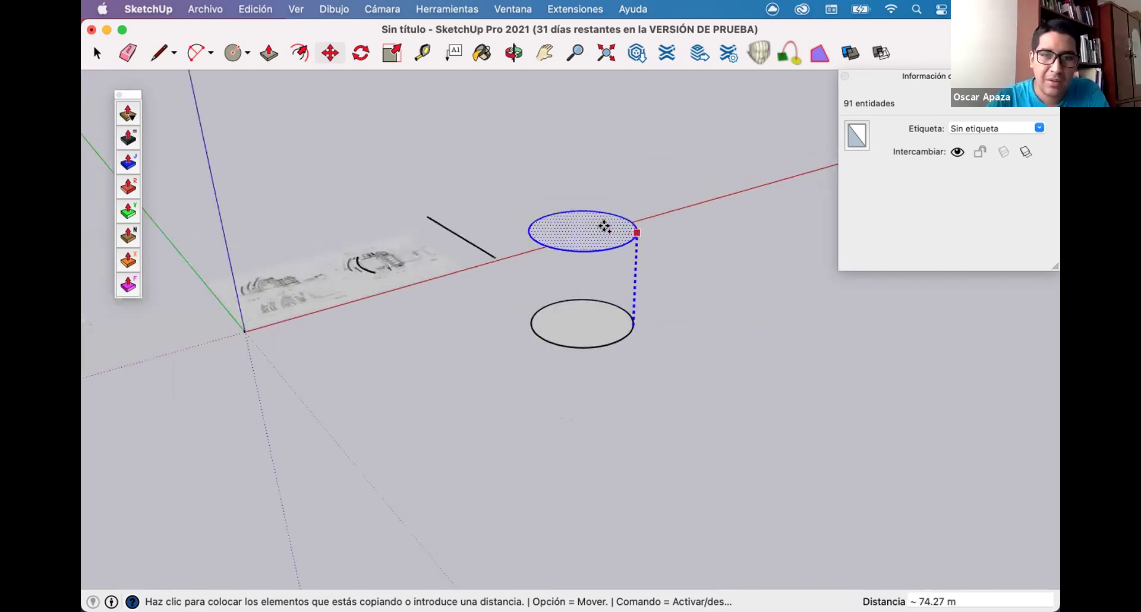
{"action": "middle_click_drag", "start_coordinate": [616, 185], "coordinate": [639, 248]}
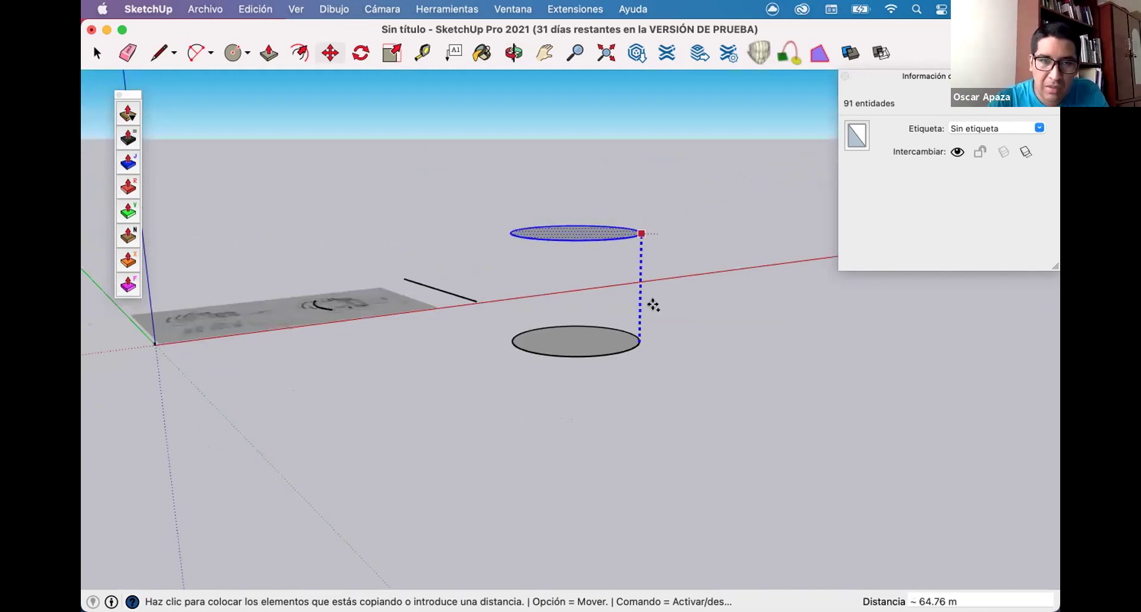
{"action": "key", "text": "Escape"}
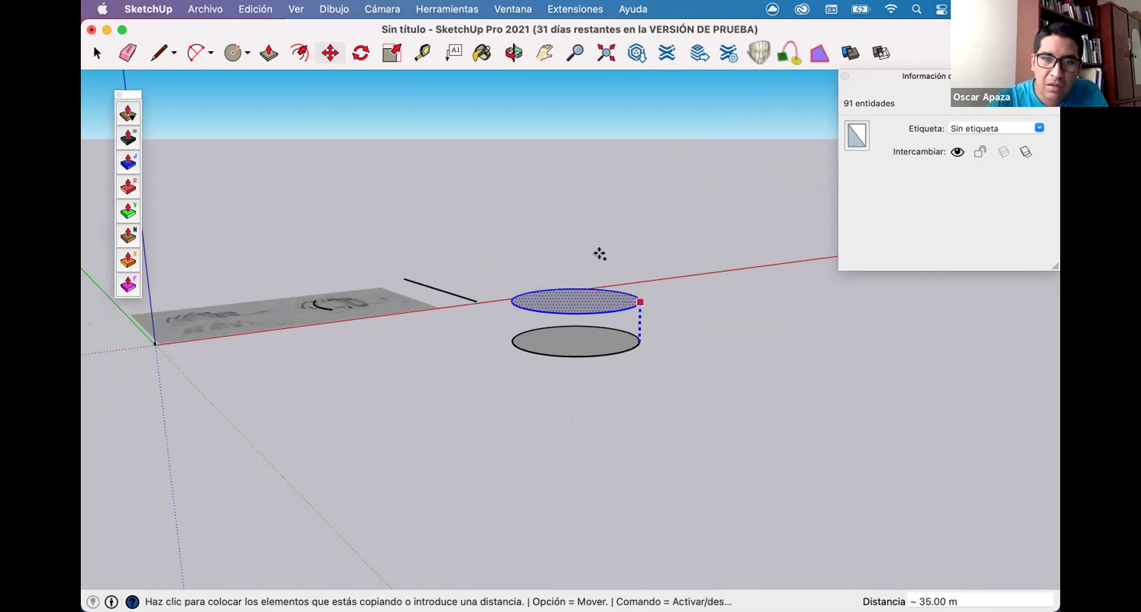
{"action": "key", "text": "Escape"}
{"action": "middle_click_drag", "start_coordinate": [658, 238], "coordinate": [726, 382]}
{"action": "left_click", "coordinate": [624, 394]}
{"action": "key", "text": "space"}
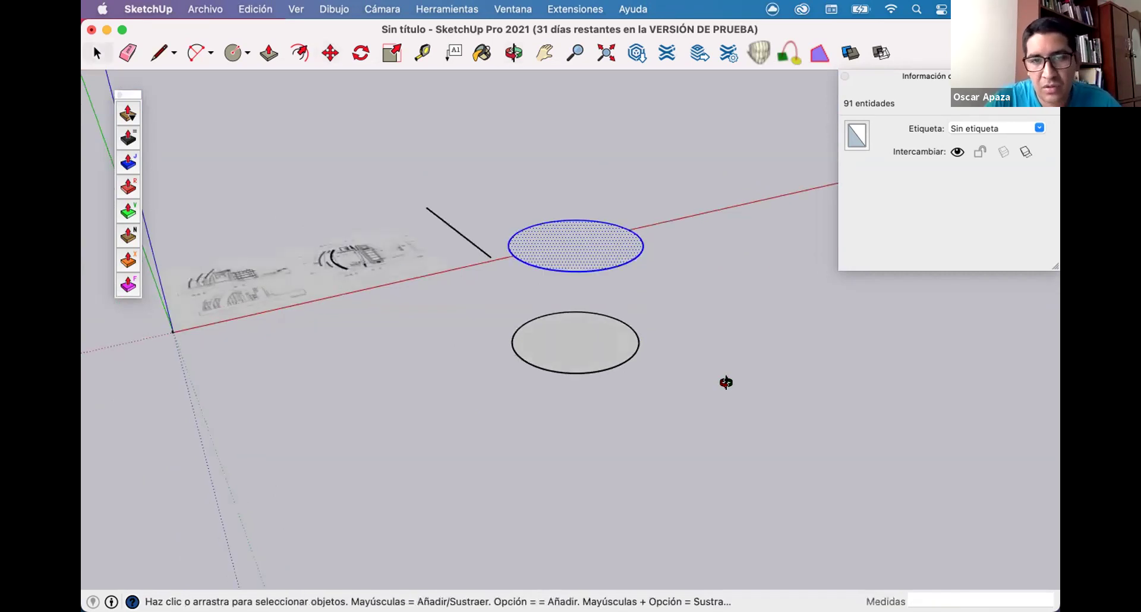
{"action": "left_click", "coordinate": [586, 277]}
{"action": "middle_click_drag", "start_coordinate": [587, 277], "coordinate": [626, 359]}
{"action": "scroll", "coordinate": [575, 380], "scroll_direction": "up", "scroll_amount": 5}
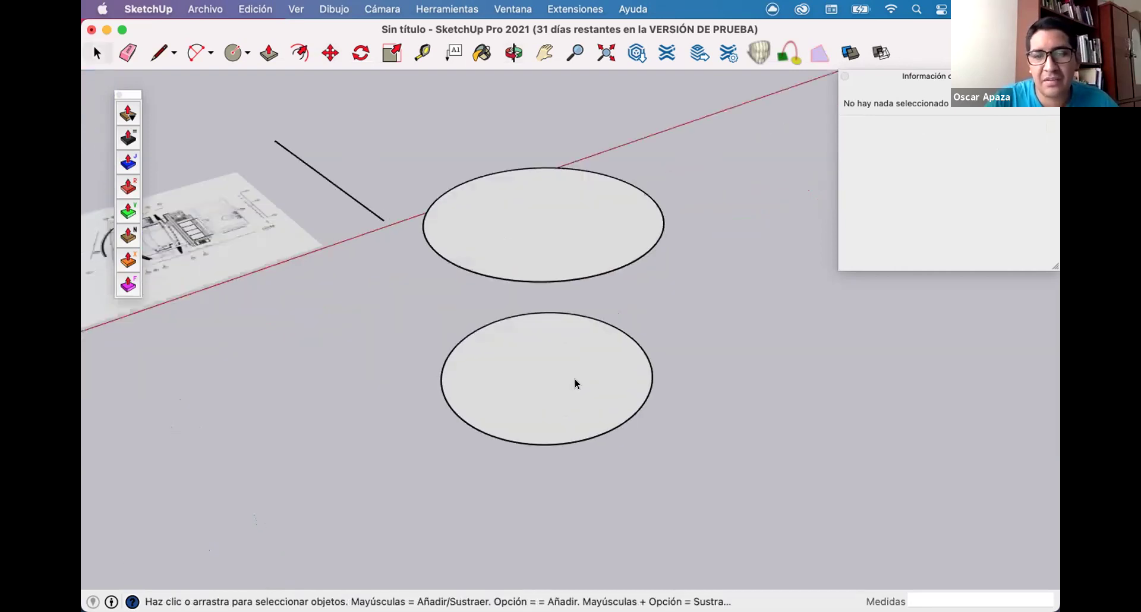
Delete only the face of the lower circle, leaving its outline.
{"action": "middle_click_drag", "start_coordinate": [604, 331], "coordinate": [426, 354]}
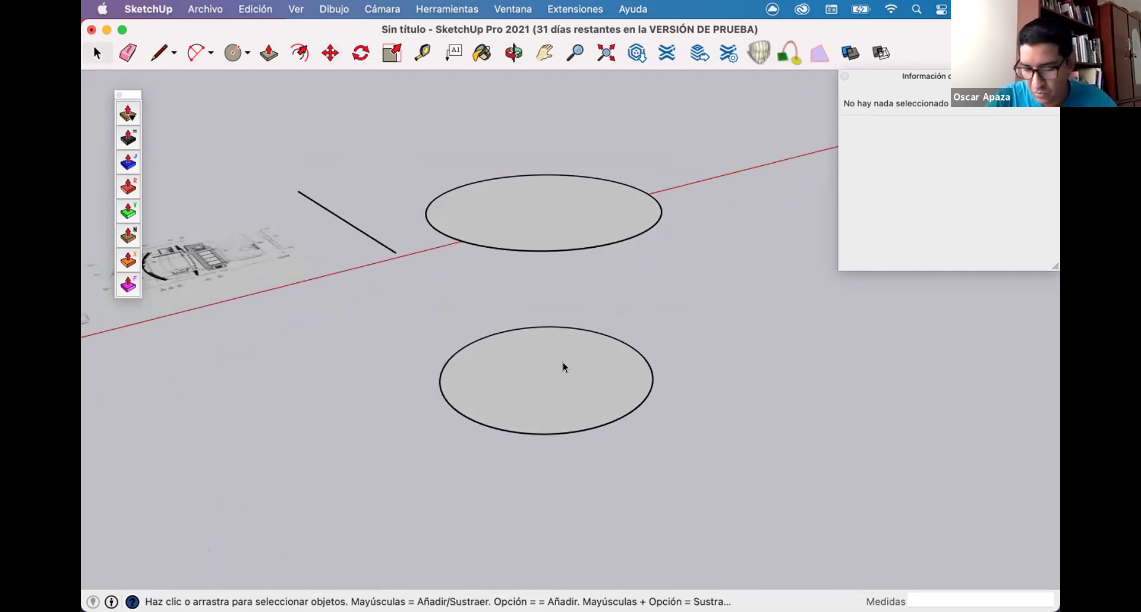
{"action": "left_click", "coordinate": [562, 363]}
{"action": "mouse_move", "coordinate": [549, 419]}
{"action": "middle_mouse_down"}
{"action": "mouse_move", "coordinate": [721, 244]}
{"action": "mouse_move", "coordinate": [512, 364]}
{"action": "middle_mouse_up"}
{"action": "key", "text": "Delete"}
Rotate the upper circle and its face 90° about its centre around the red axis, so the disc stands upright.
{"action": "mouse_move", "coordinate": [532, 451]}
{"action": "middle_mouse_down"}
{"action": "mouse_move", "coordinate": [491, 247]}
{"action": "mouse_move", "coordinate": [523, 204]}
{"action": "mouse_move", "coordinate": [560, 285]}
{"action": "mouse_move", "coordinate": [526, 245]}
{"action": "mouse_move", "coordinate": [429, 254]}
{"action": "mouse_move", "coordinate": [491, 296]}
{"action": "mouse_move", "coordinate": [476, 265]}
{"action": "mouse_move", "coordinate": [572, 269]}
{"action": "mouse_move", "coordinate": [581, 170]}
{"action": "middle_mouse_up"}
{"action": "middle_click_drag", "start_coordinate": [579, 355], "coordinate": [520, 270]}
{"action": "left_click_drag", "start_coordinate": [454, 217], "coordinate": [670, 292]}
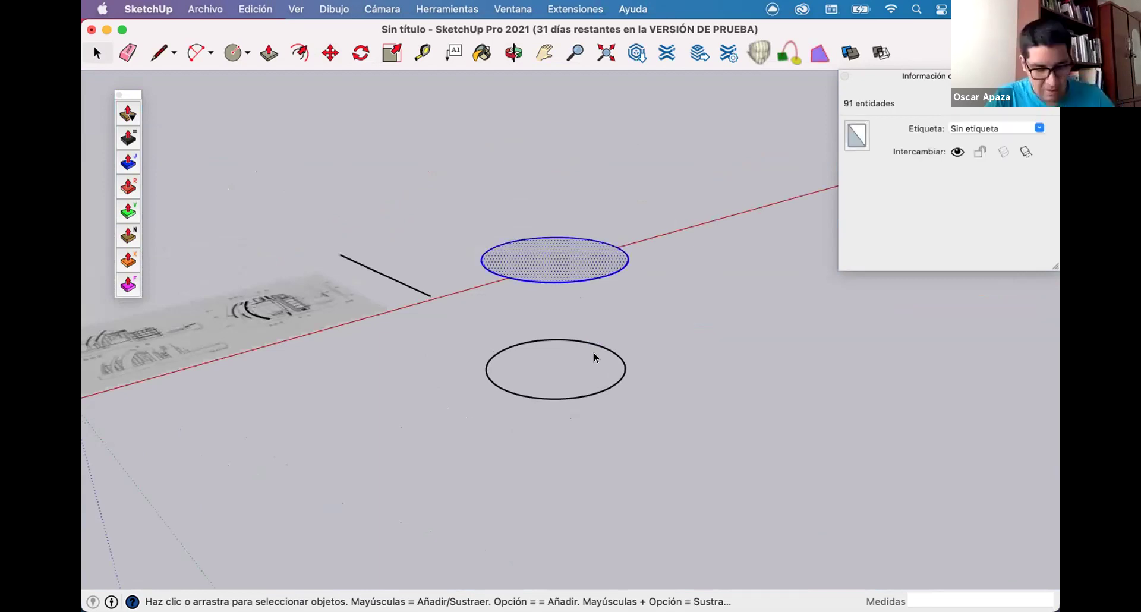
{"action": "middle_click_drag", "start_coordinate": [593, 357], "coordinate": [591, 305]}
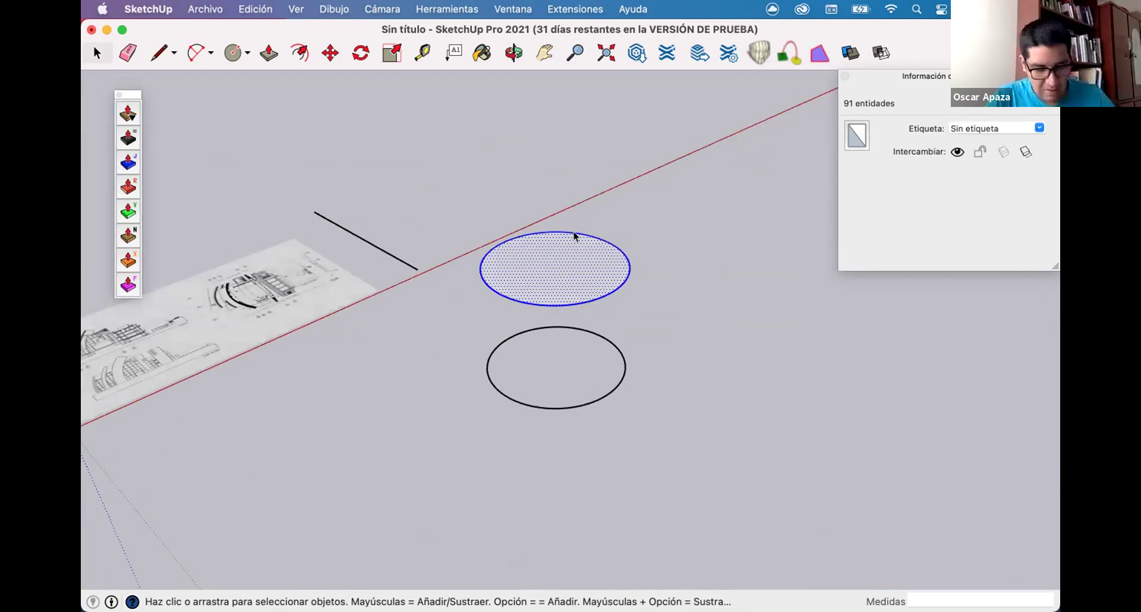
{"action": "key", "text": "q"}
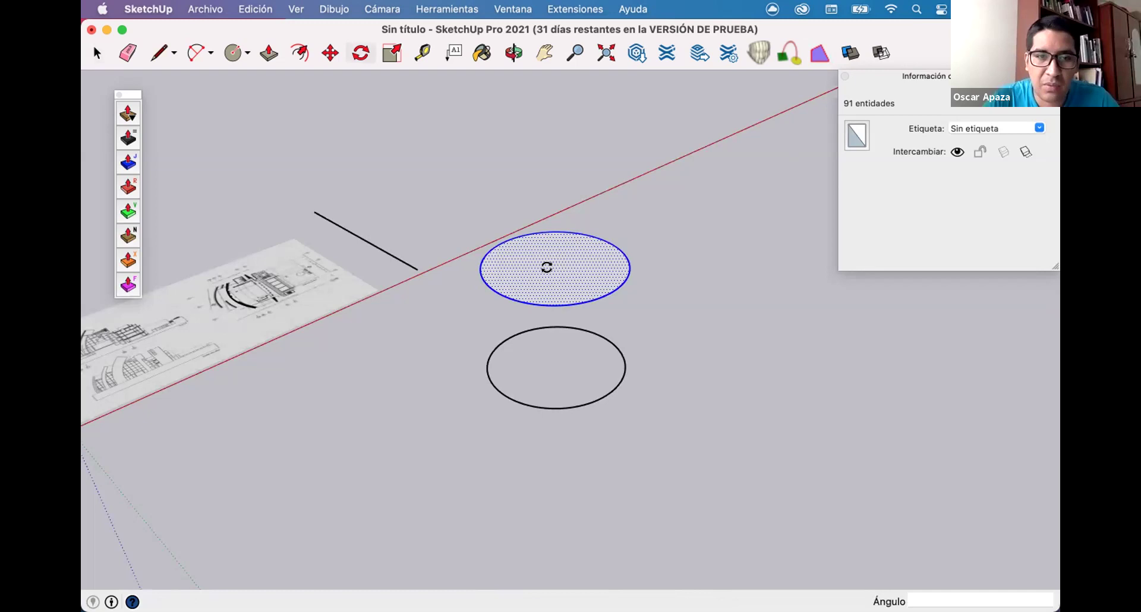
{"action": "scroll", "coordinate": [547, 269], "scroll_direction": "up", "scroll_amount": 2}
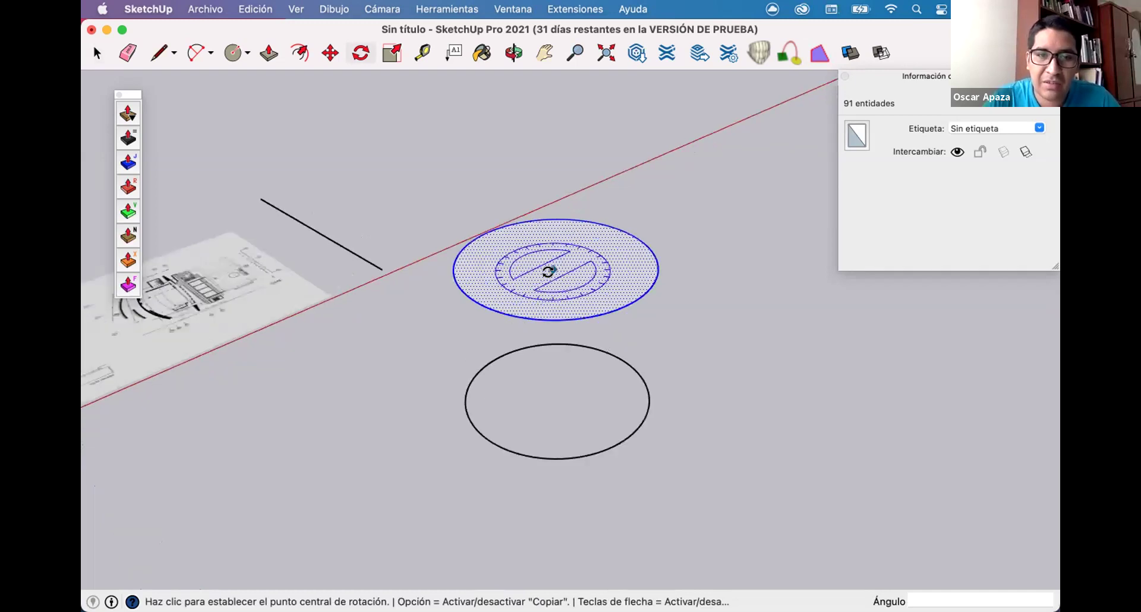
{"action": "scroll", "coordinate": [548, 272], "scroll_direction": "up", "scroll_amount": 2}
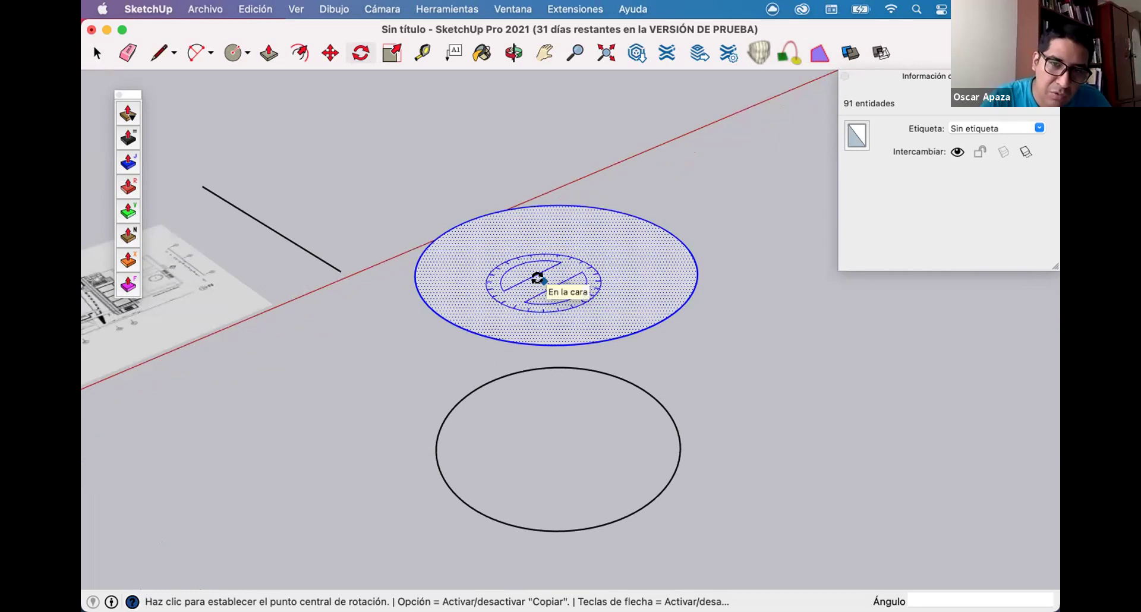
{"action": "left_click", "coordinate": [660, 227]}
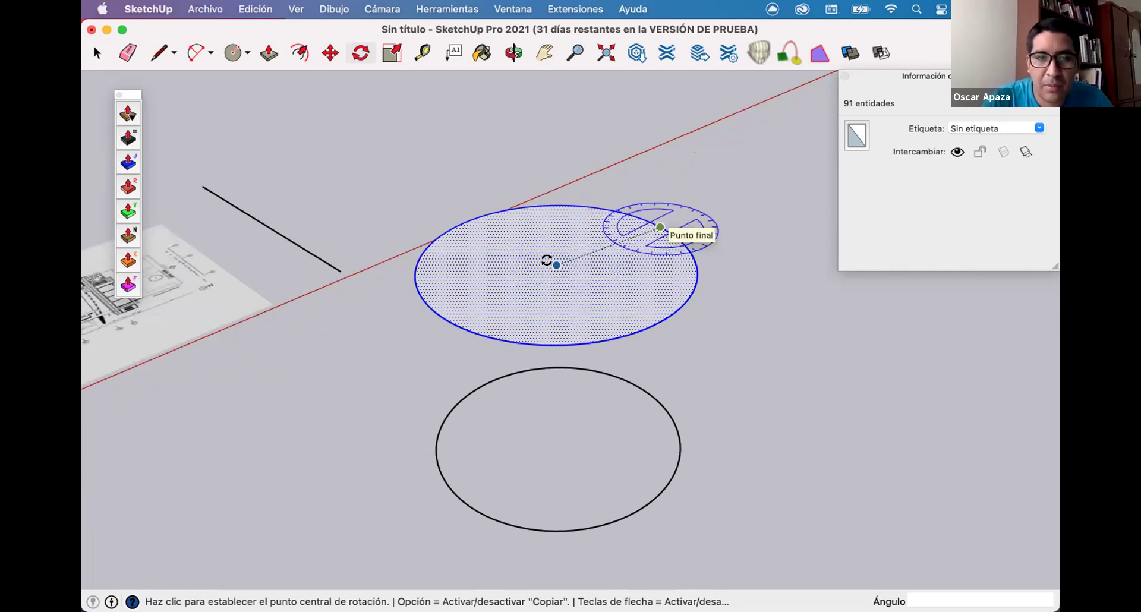
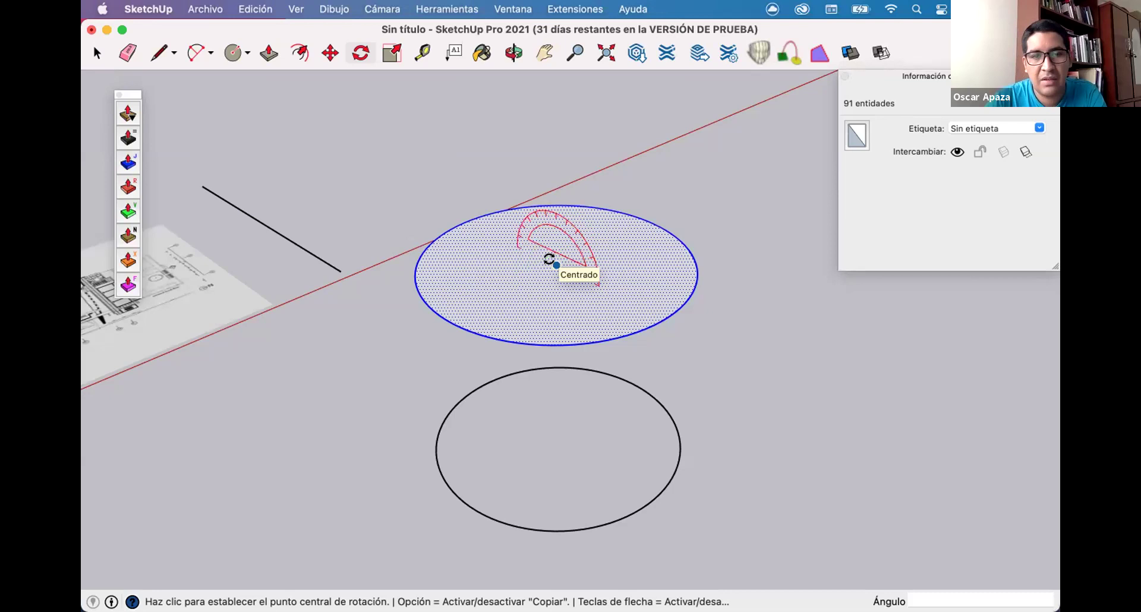
{"action": "left_click", "coordinate": [549, 260]}
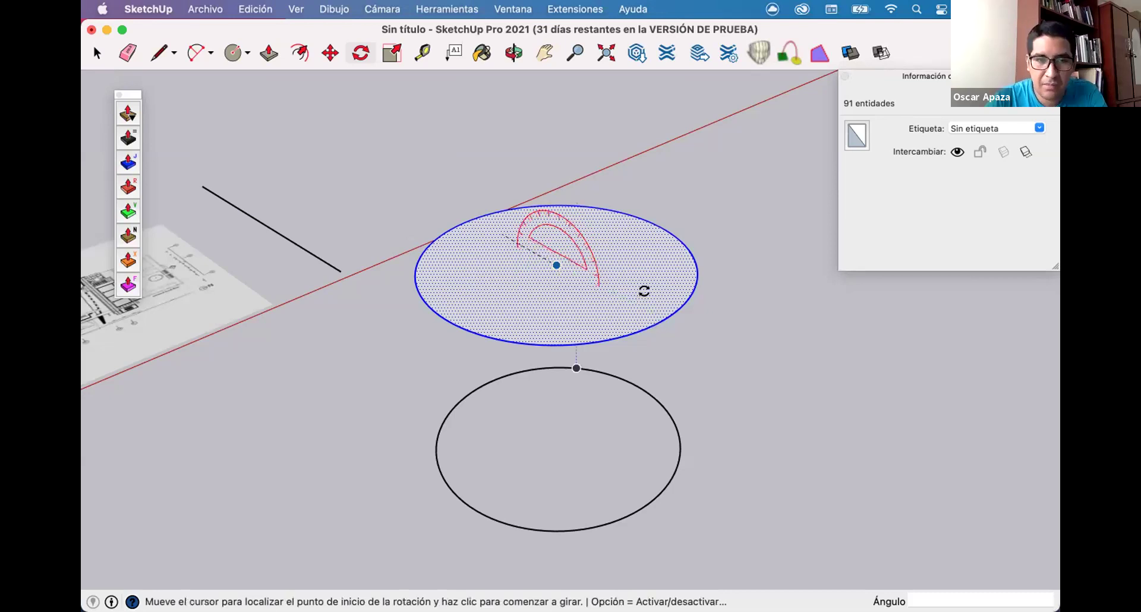
{"action": "scroll", "coordinate": [639, 288], "scroll_direction": "down", "scroll_amount": 2}
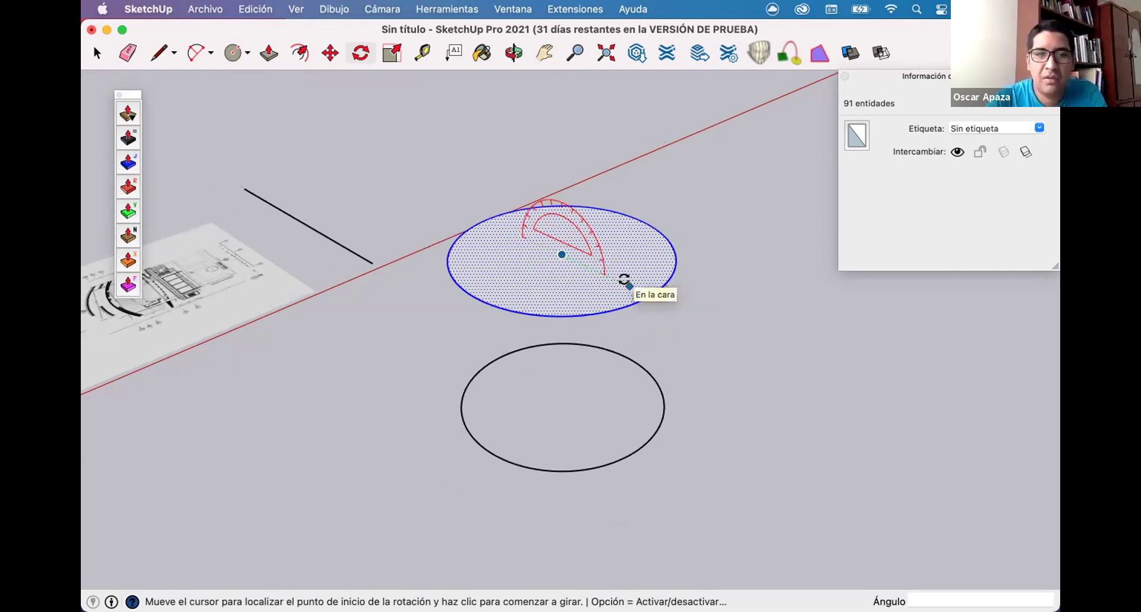
{"action": "left_click", "coordinate": [559, 167]}
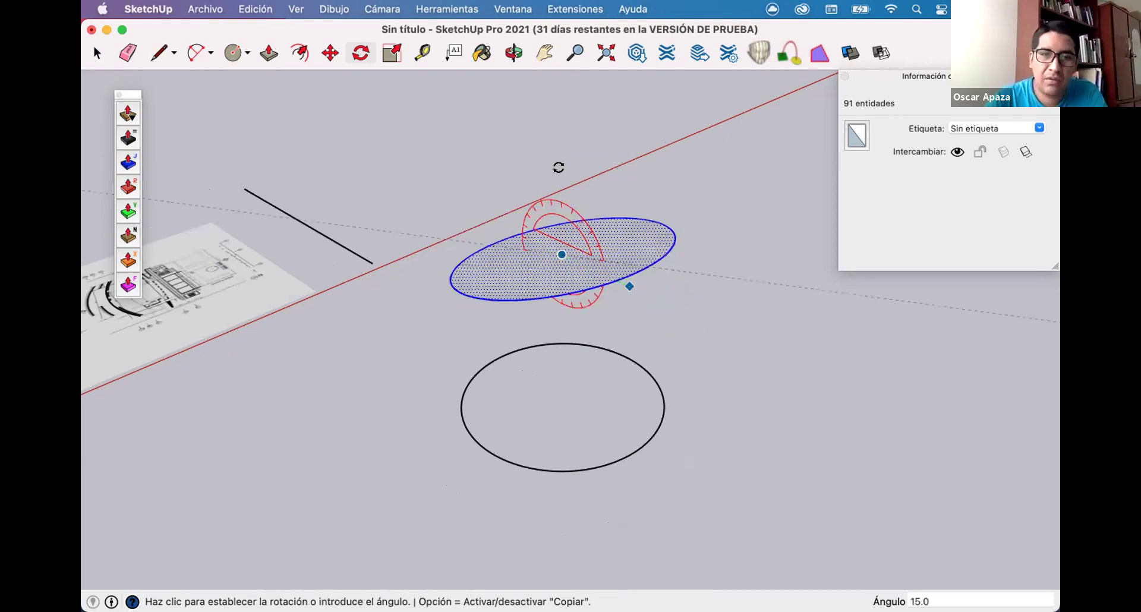
{"action": "scroll", "coordinate": [559, 167], "scroll_direction": "down", "scroll_amount": 2}
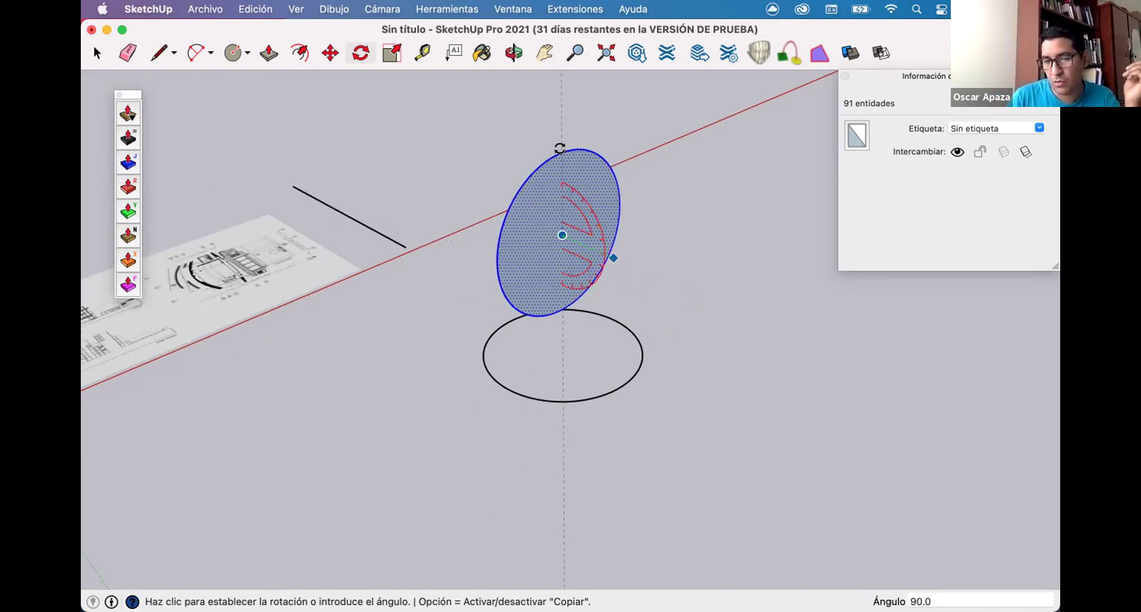
{"action": "type", "text": "90"}
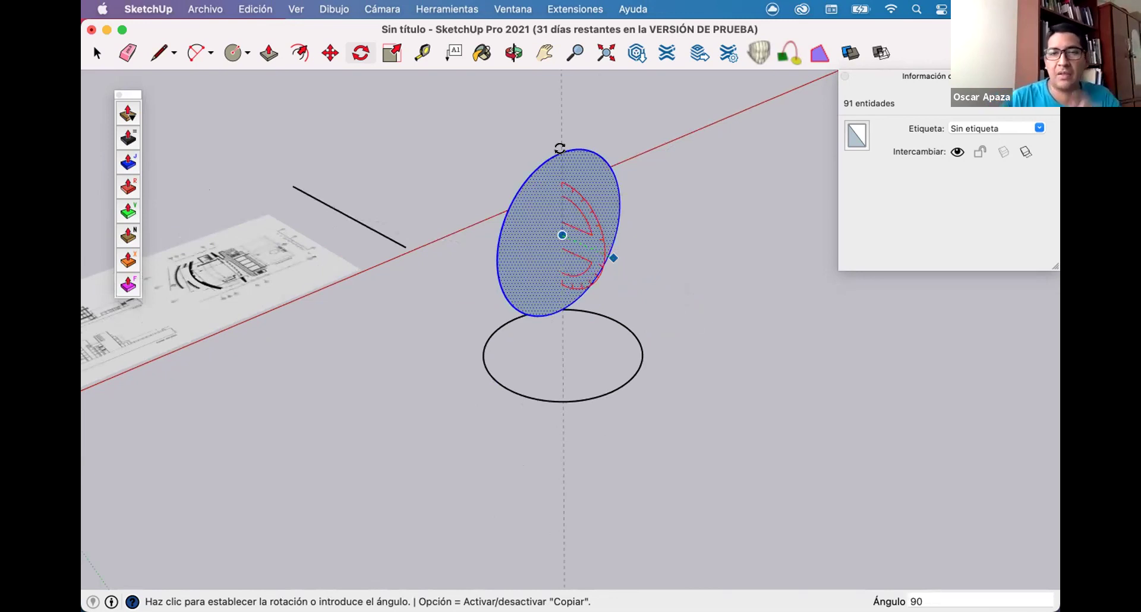
{"action": "key", "text": "Return"}
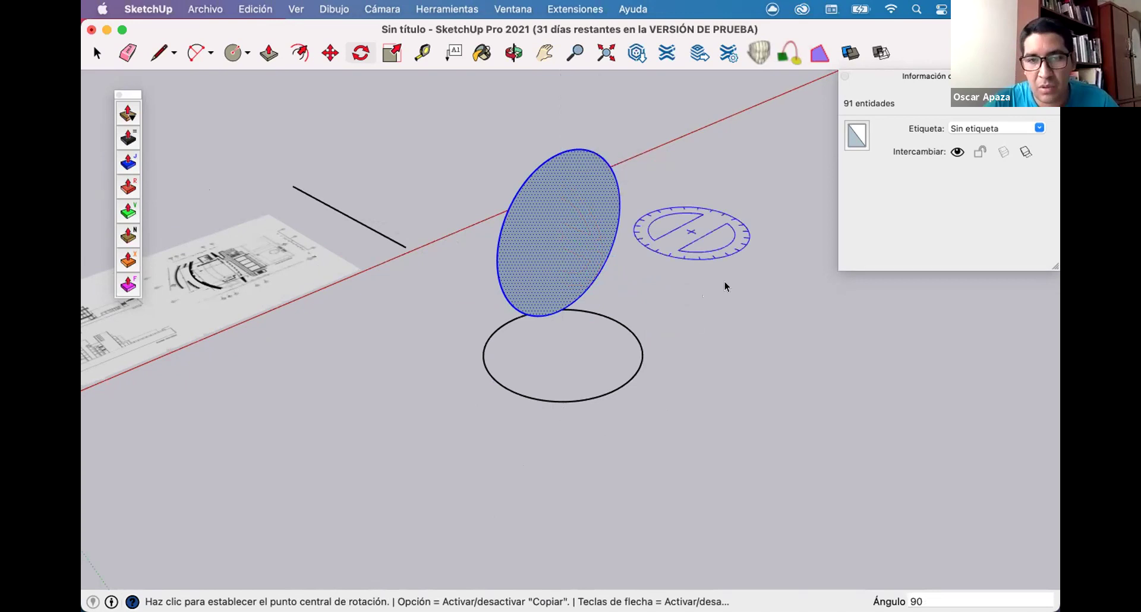
{"action": "key", "text": "space"}
{"action": "left_click", "coordinate": [771, 339]}
Sweep the upright disc along the lower 38.18 m radius circle with Follow Me to form a sphere.
{"action": "middle_click_drag", "start_coordinate": [772, 339], "coordinate": [639, 355]}
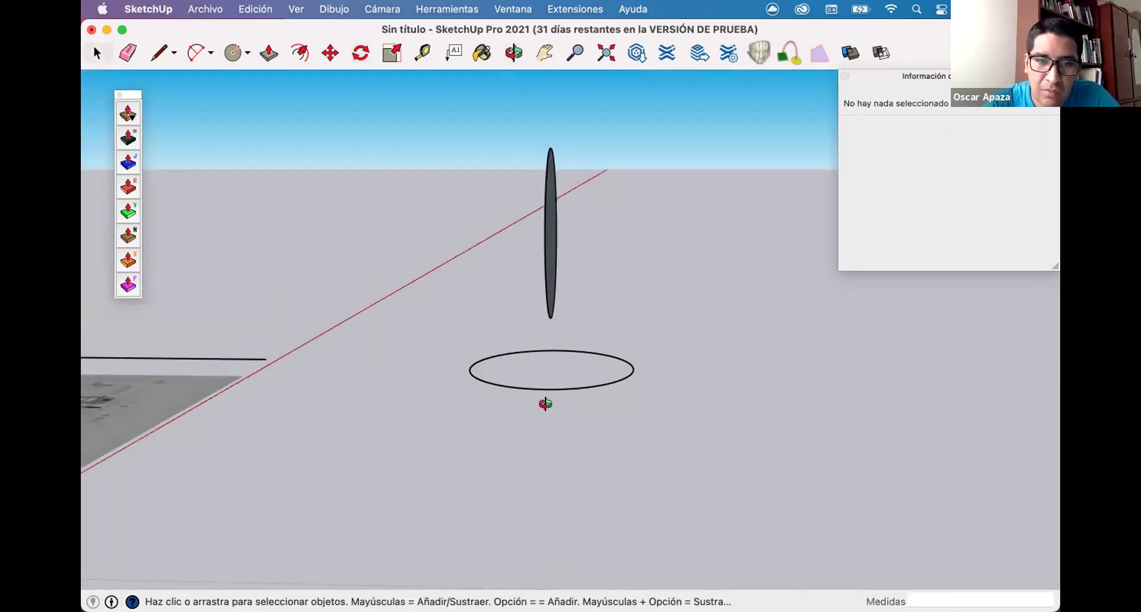
{"action": "middle_click_drag", "start_coordinate": [545, 404], "coordinate": [569, 265]}
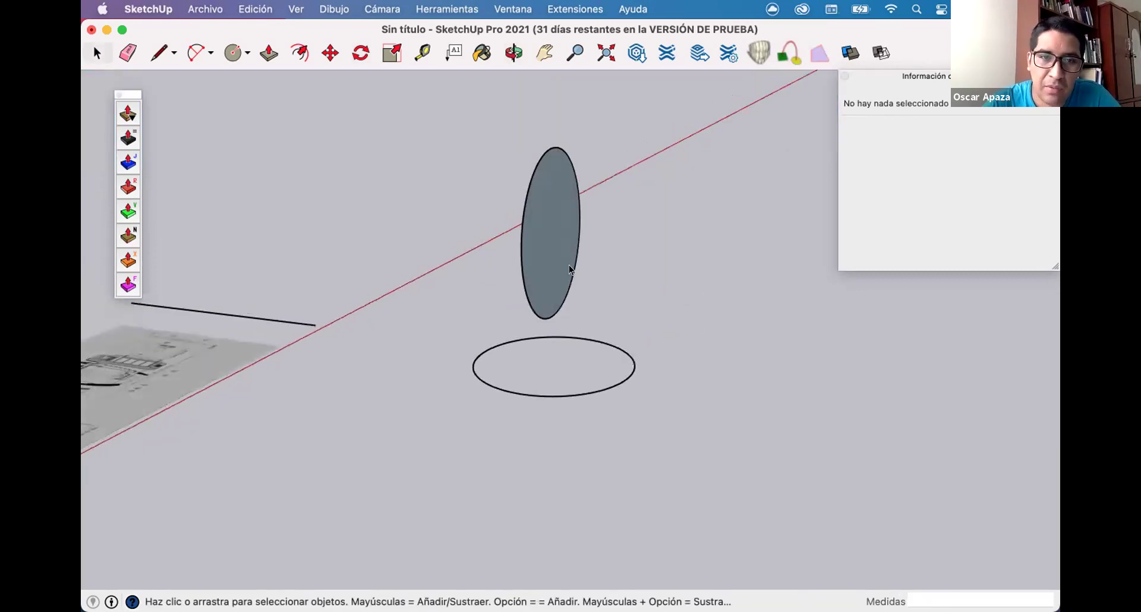
{"action": "key", "text": "o"}
{"action": "left_click_drag", "start_coordinate": [446, 309], "coordinate": [446, 310]}
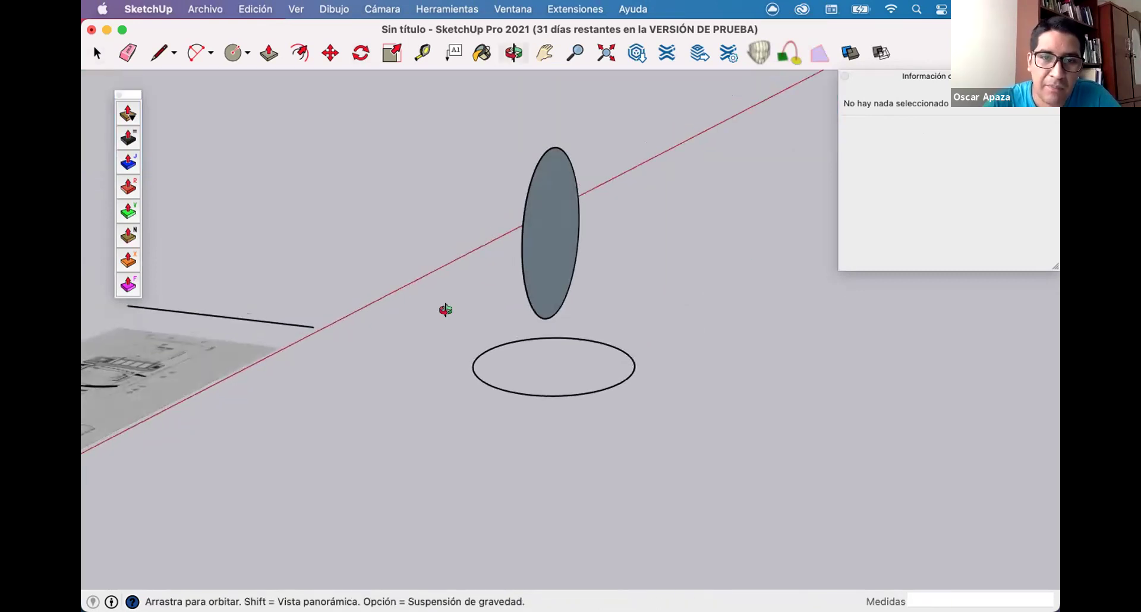
{"action": "middle_click_drag", "start_coordinate": [446, 310], "coordinate": [588, 356]}
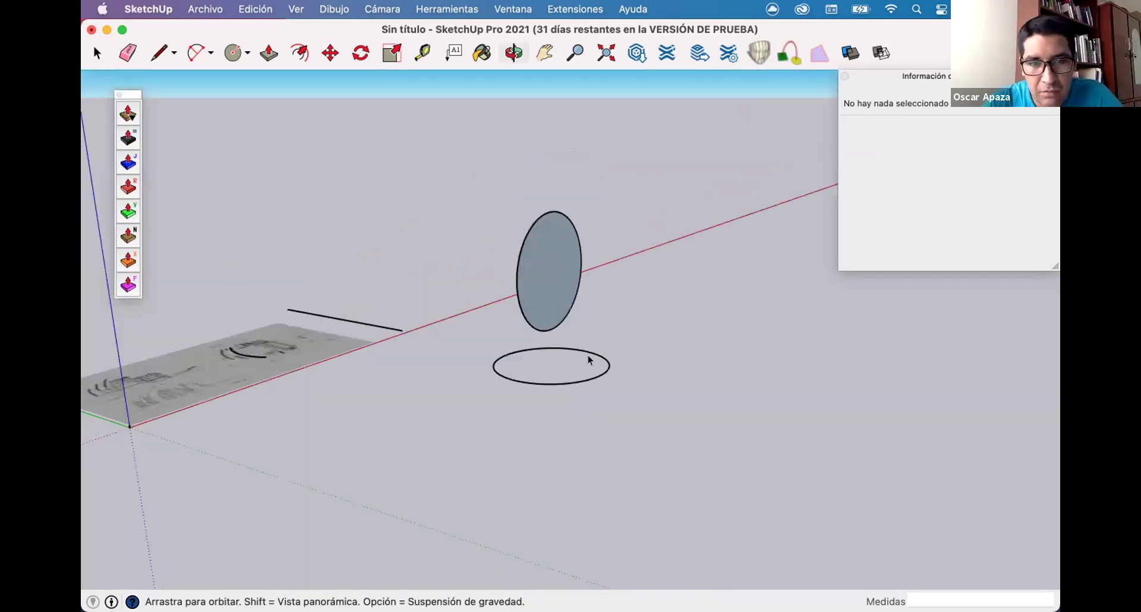
{"action": "scroll", "coordinate": [588, 355], "scroll_direction": "up", "scroll_amount": 3}
{"action": "key", "text": "space"}
{"action": "left_click_drag", "start_coordinate": [746, 402], "coordinate": [383, 448]}
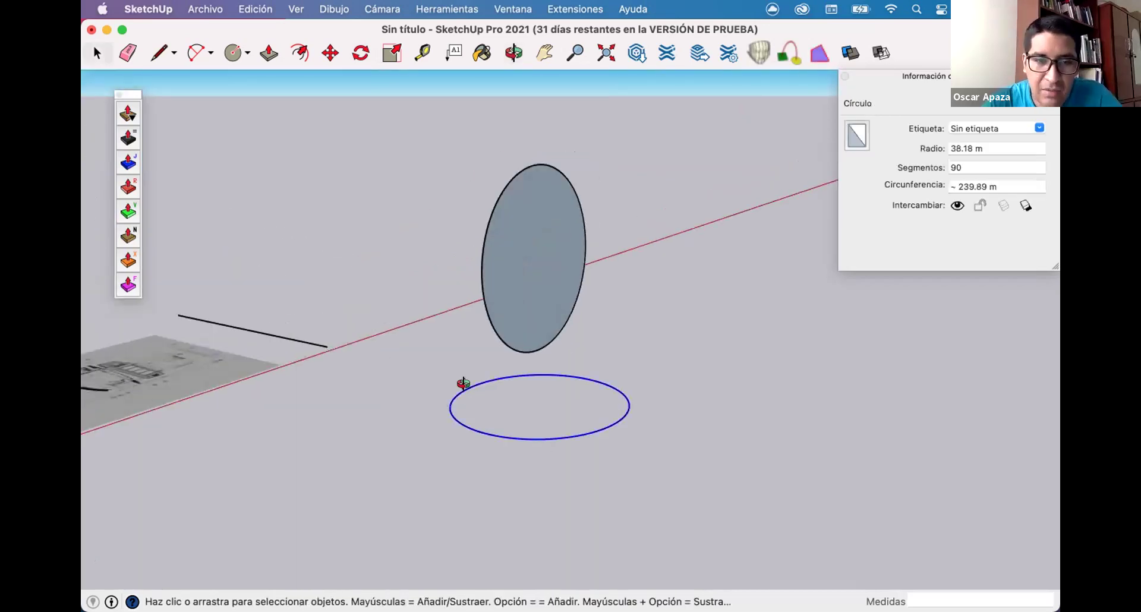
{"action": "scroll", "coordinate": [461, 383], "scroll_direction": "down", "scroll_amount": 3}
{"action": "middle_click_drag", "start_coordinate": [476, 400], "coordinate": [394, 387]}
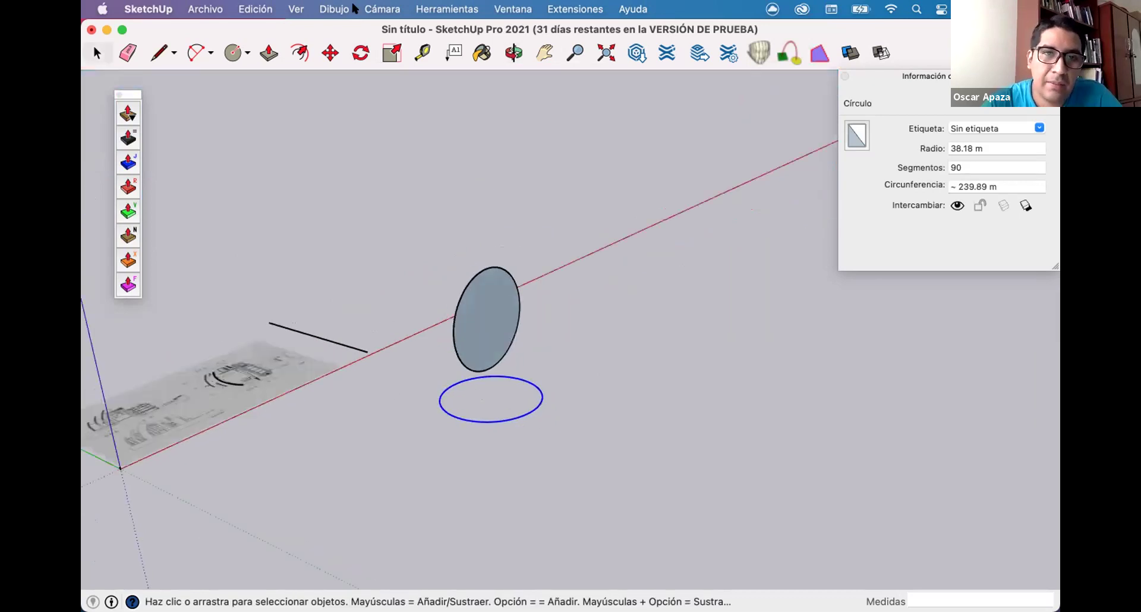
{"action": "left_click", "coordinate": [443, 12]}
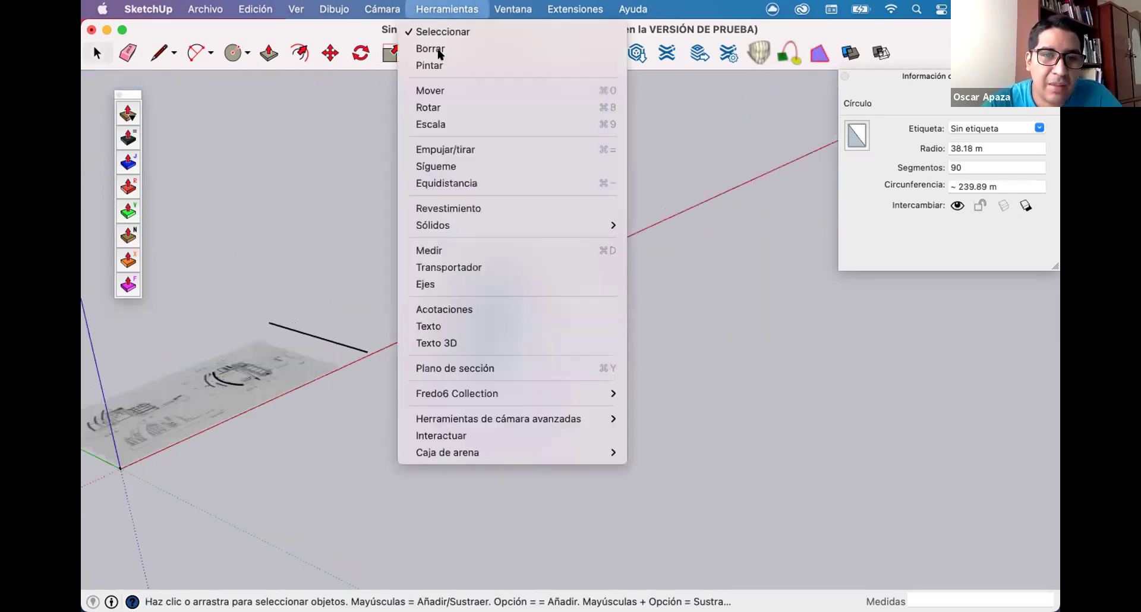
{"action": "left_click", "coordinate": [432, 167]}
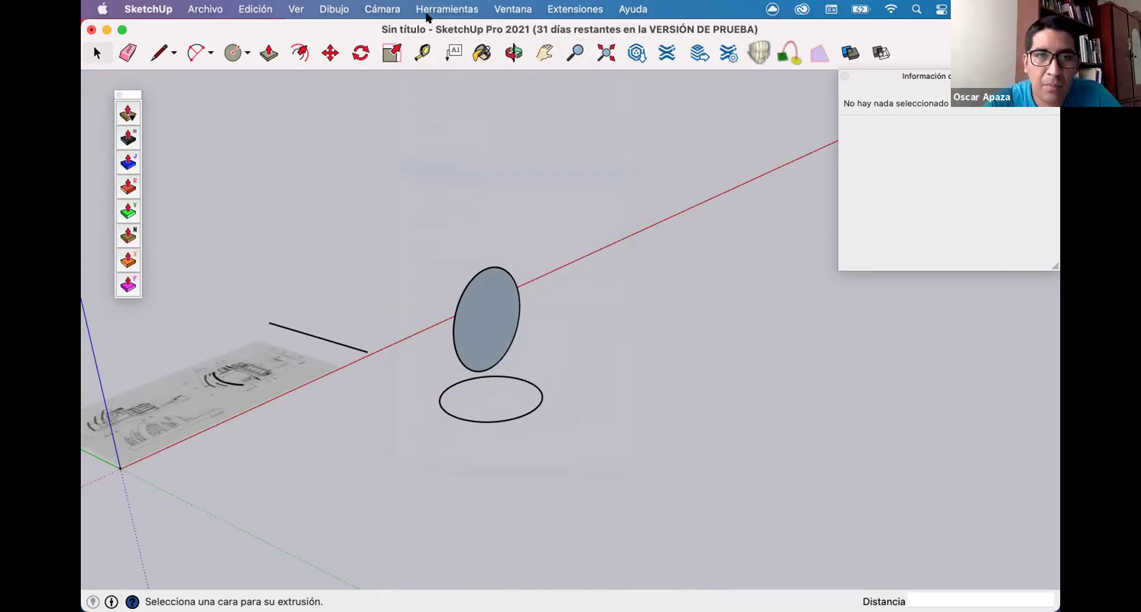
{"action": "left_click", "coordinate": [482, 306]}
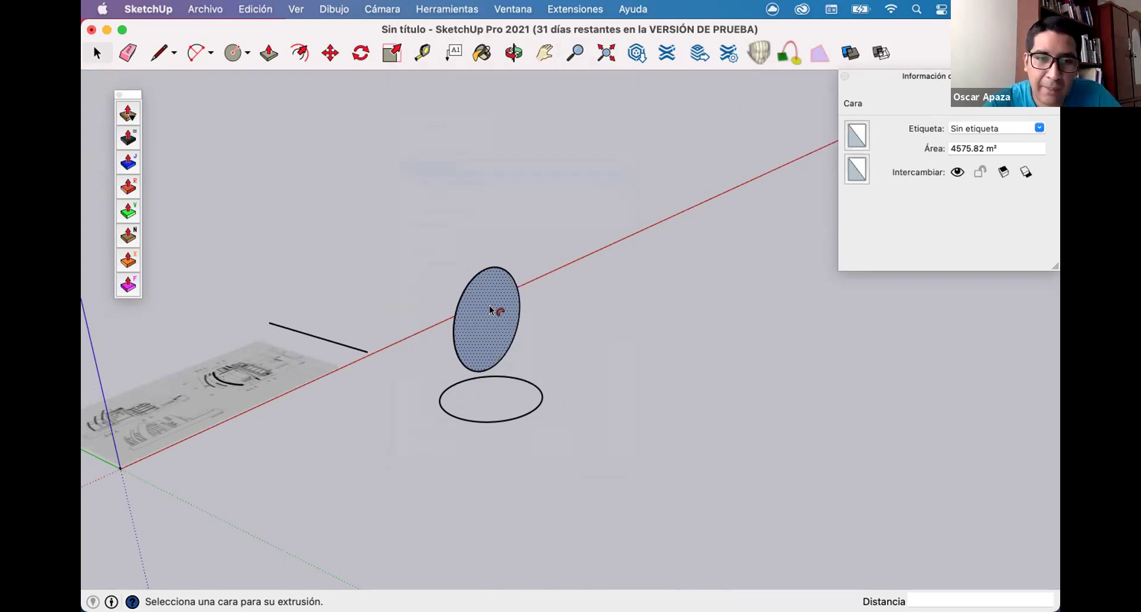
{"action": "left_click", "coordinate": [495, 296]}
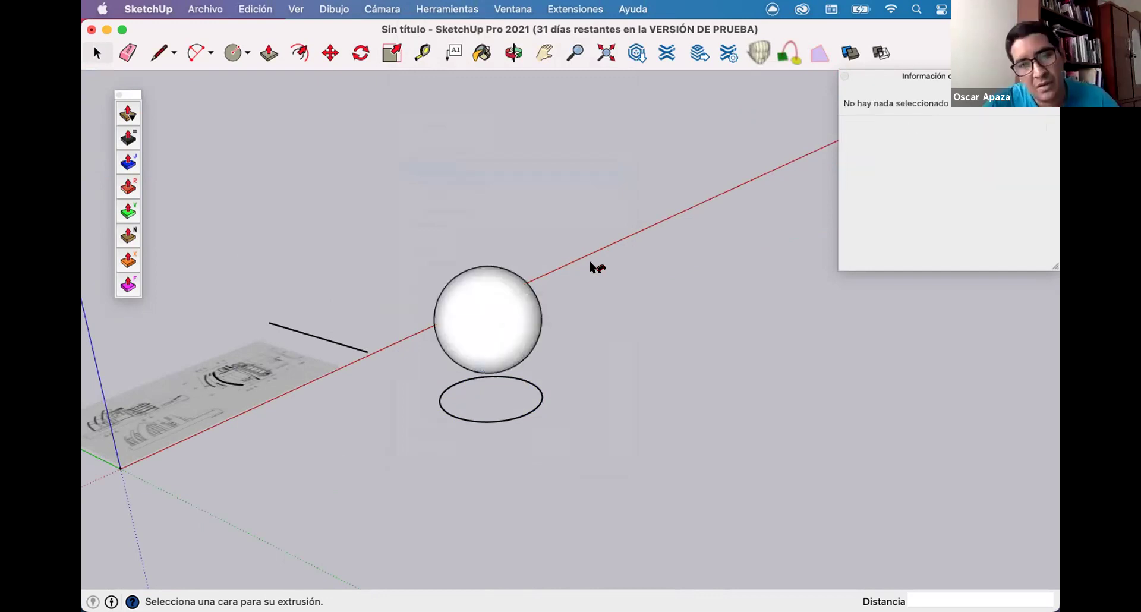
{"action": "key", "text": "space"}
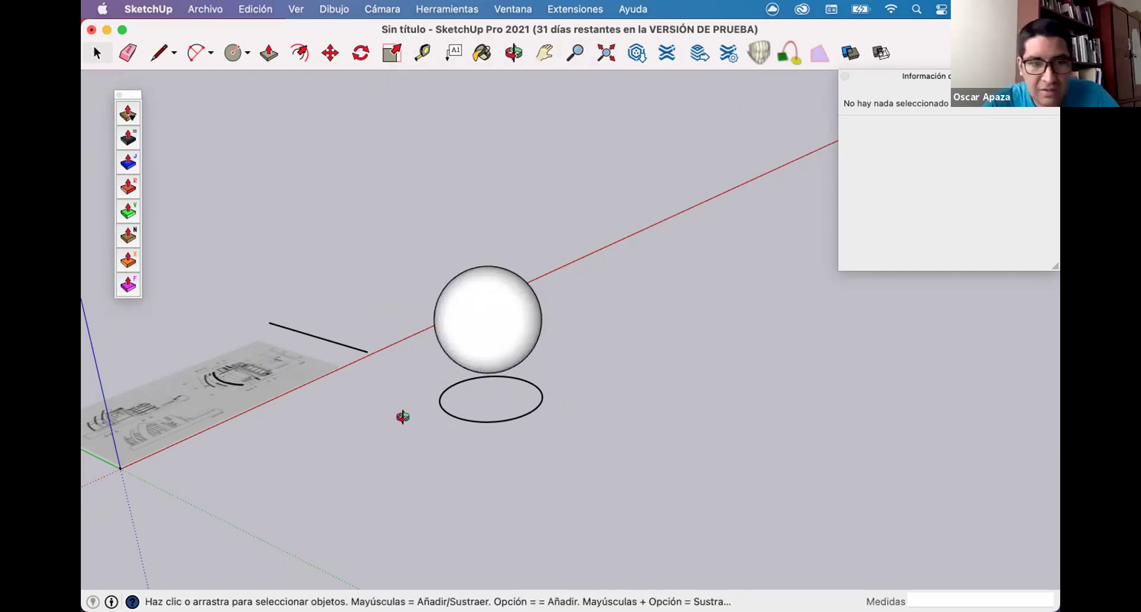
Inspect the sphere and its path circle from several angles, and undo the sphere sweep.
{"action": "middle_click_drag", "start_coordinate": [403, 417], "coordinate": [480, 311]}
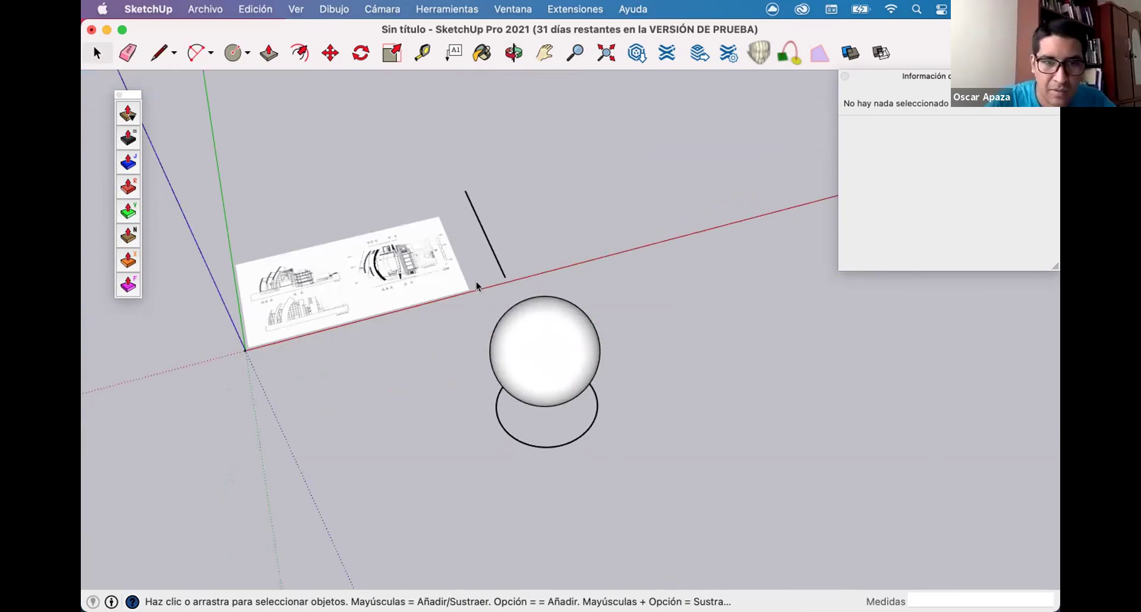
{"action": "middle_click_drag", "start_coordinate": [477, 282], "coordinate": [452, 305]}
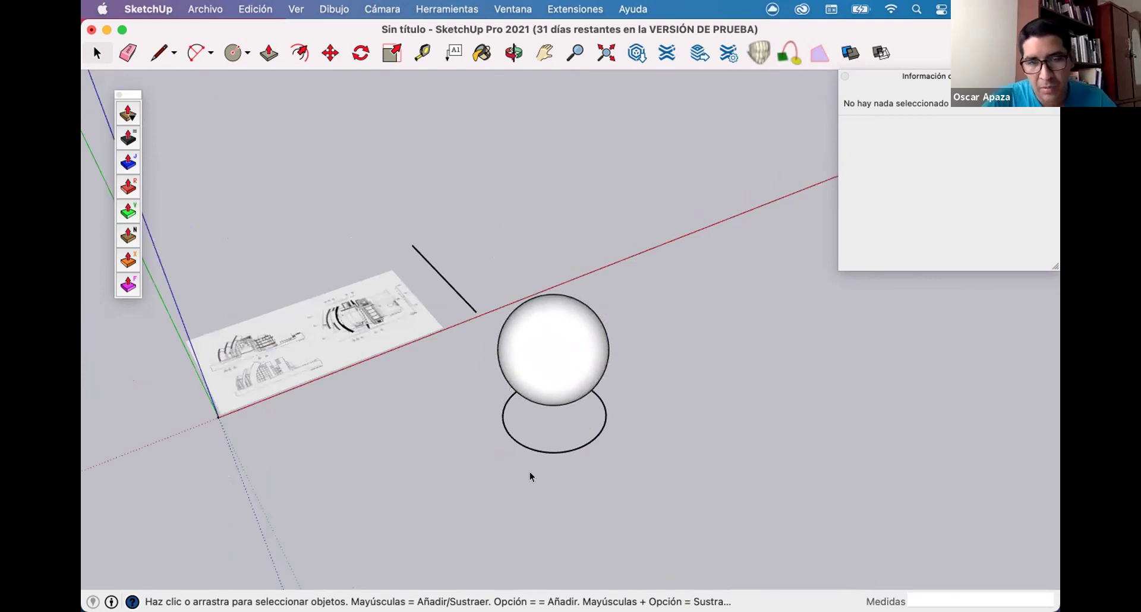
{"action": "left_click", "coordinate": [579, 403]}
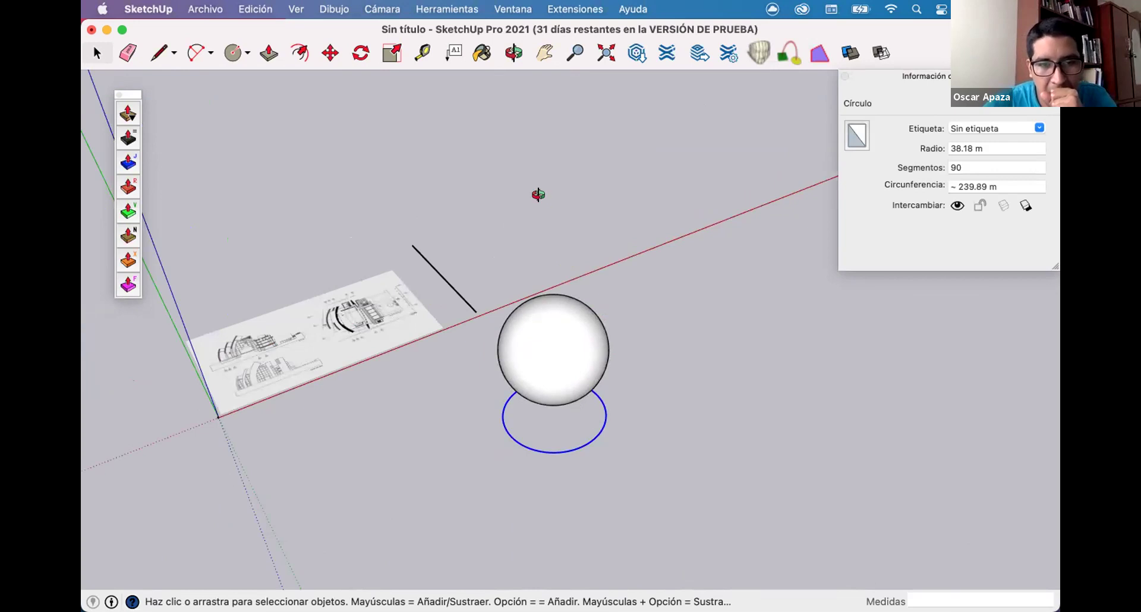
{"action": "middle_click_drag", "start_coordinate": [538, 195], "coordinate": [569, 360]}
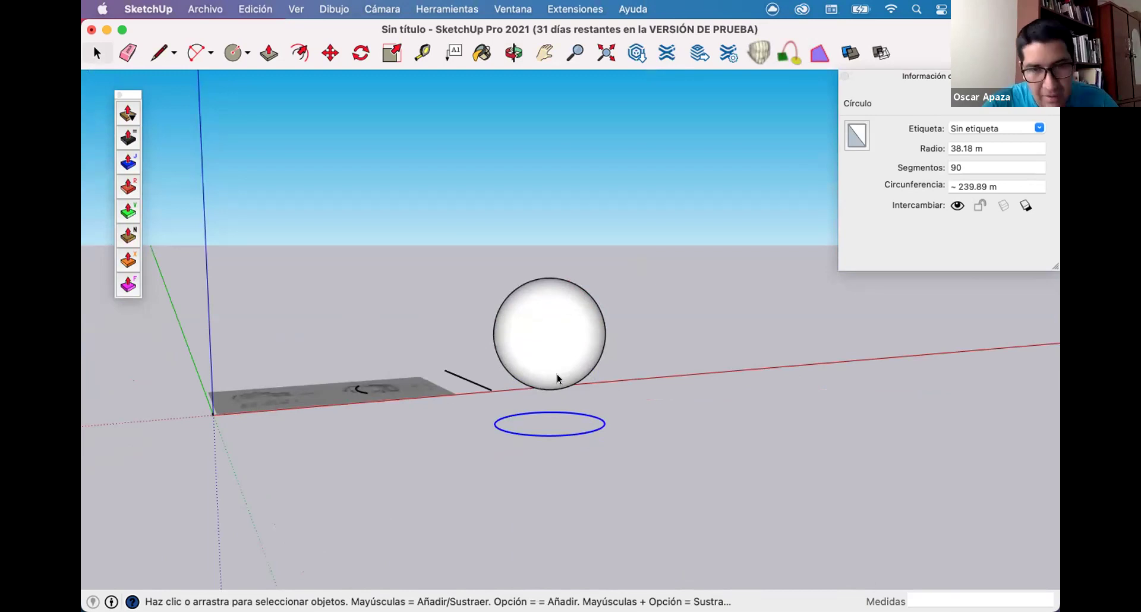
{"action": "middle_click_drag", "start_coordinate": [709, 303], "coordinate": [709, 302]}
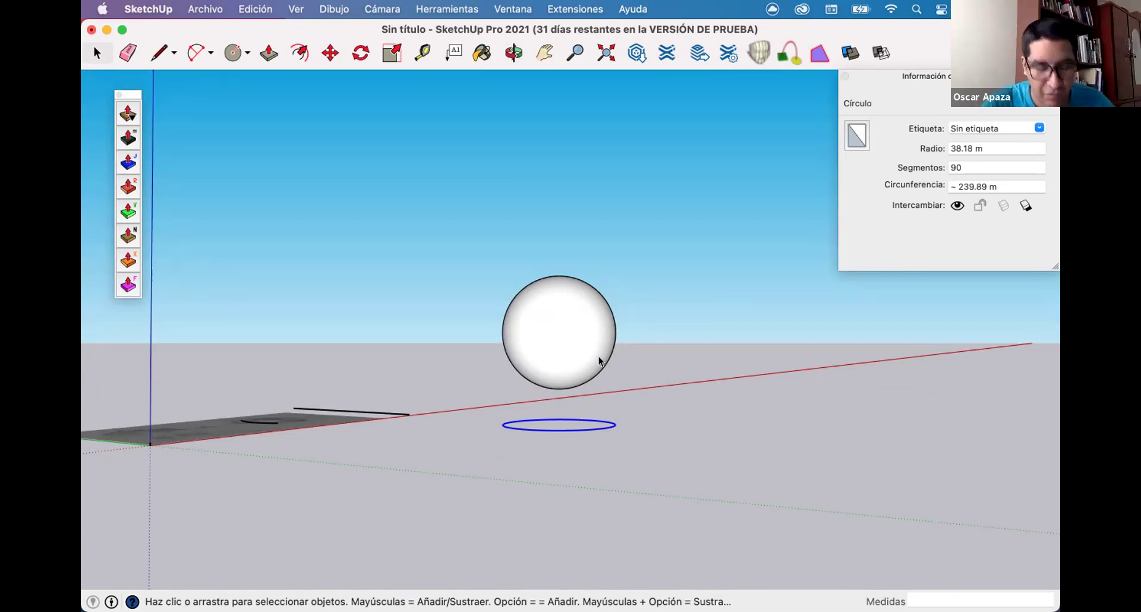
{"action": "middle_click_drag", "start_coordinate": [598, 357], "coordinate": [466, 295]}
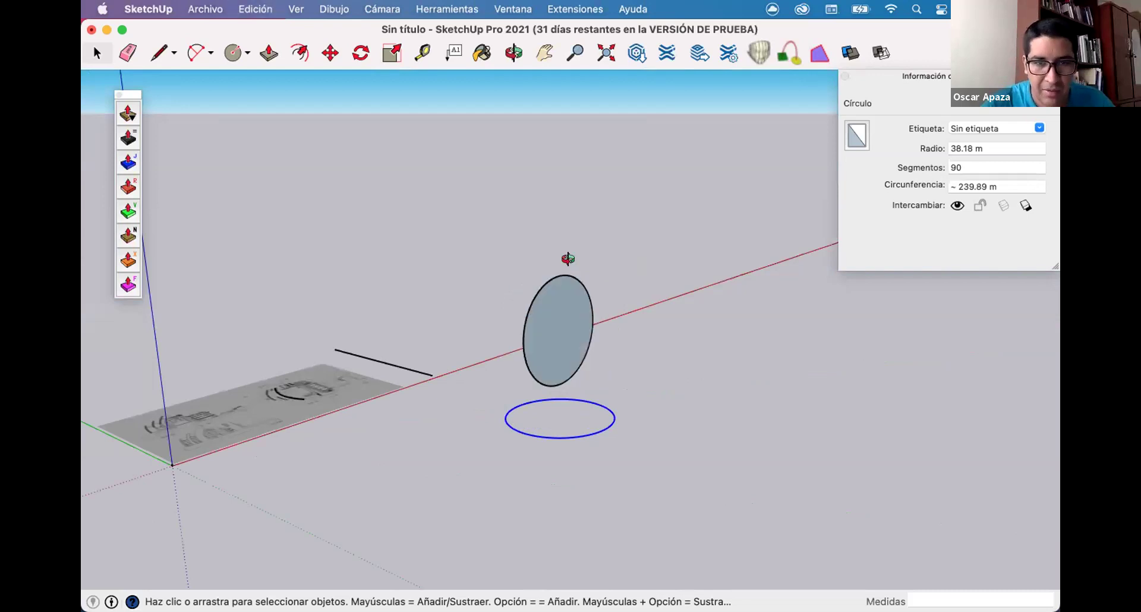
{"action": "middle_click_drag", "start_coordinate": [616, 254], "coordinate": [540, 325]}
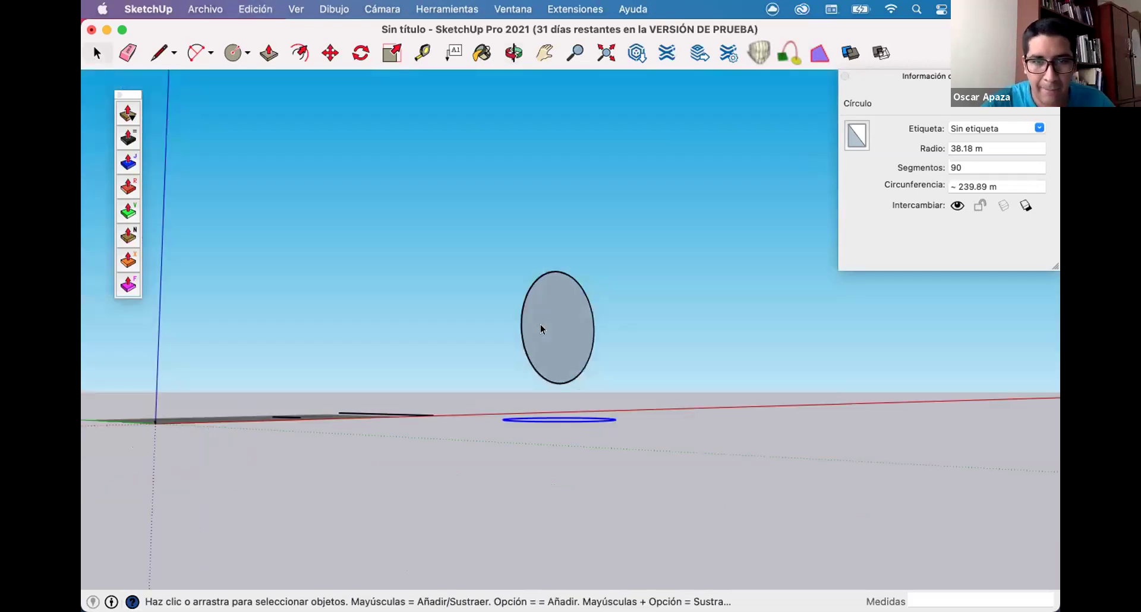
Draw a rectangle about 101.30 m by 72.24 m on the ground near the lower circle.
{"action": "double_click", "coordinate": [554, 379]}
{"action": "middle_click_drag", "start_coordinate": [554, 378], "coordinate": [612, 431]}
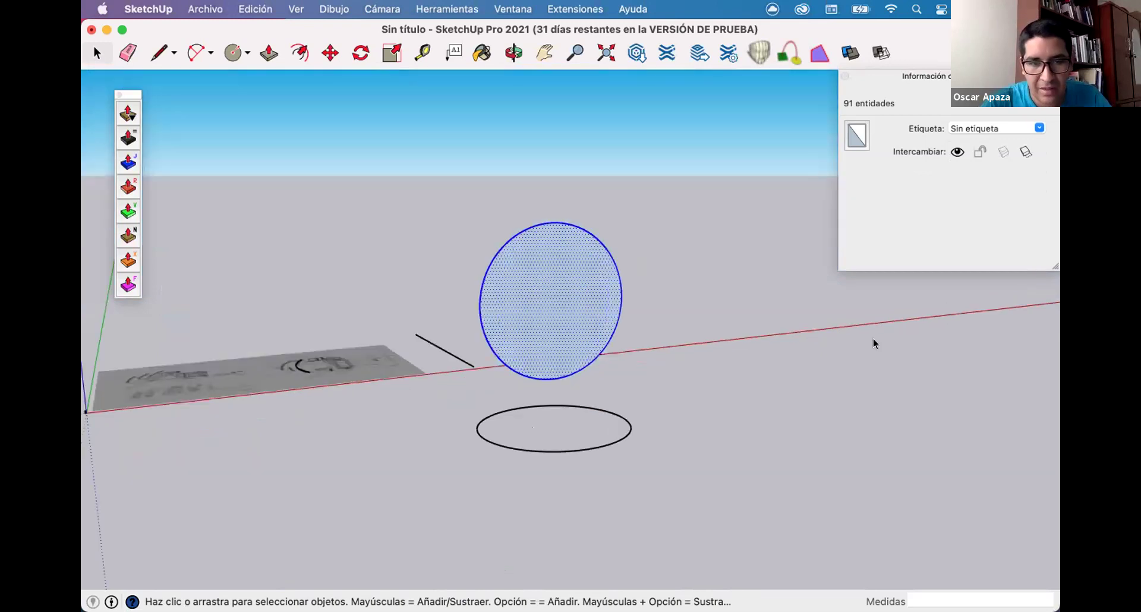
{"action": "middle_click_drag", "start_coordinate": [733, 315], "coordinate": [751, 441]}
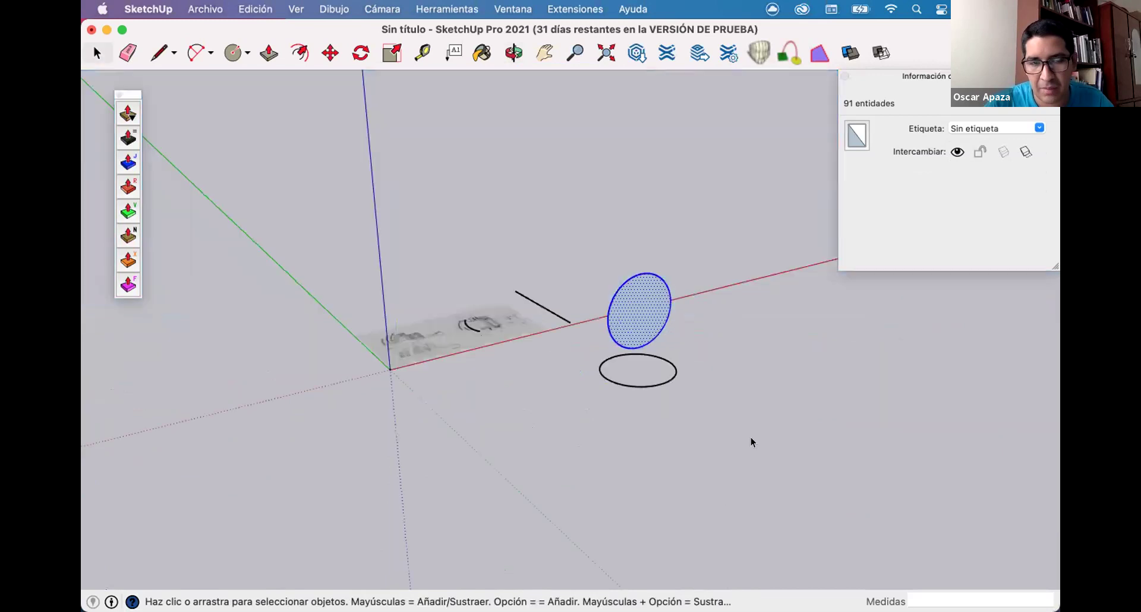
{"action": "scroll", "coordinate": [591, 438], "scroll_direction": "down", "scroll_amount": 5}
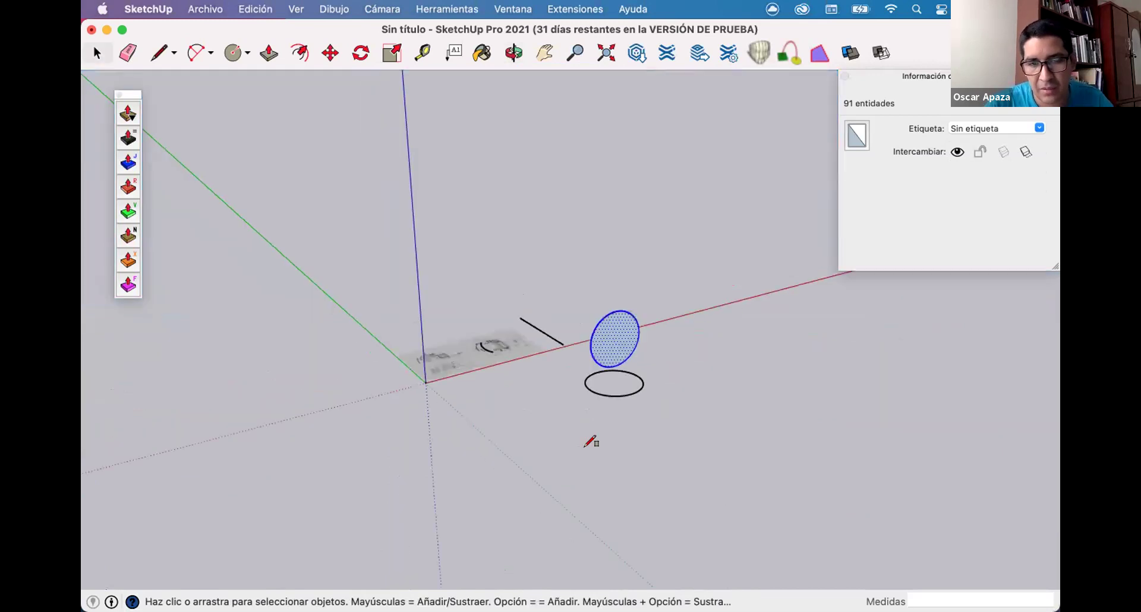
{"action": "key", "text": "r"}
{"action": "left_click", "coordinate": [863, 423]}
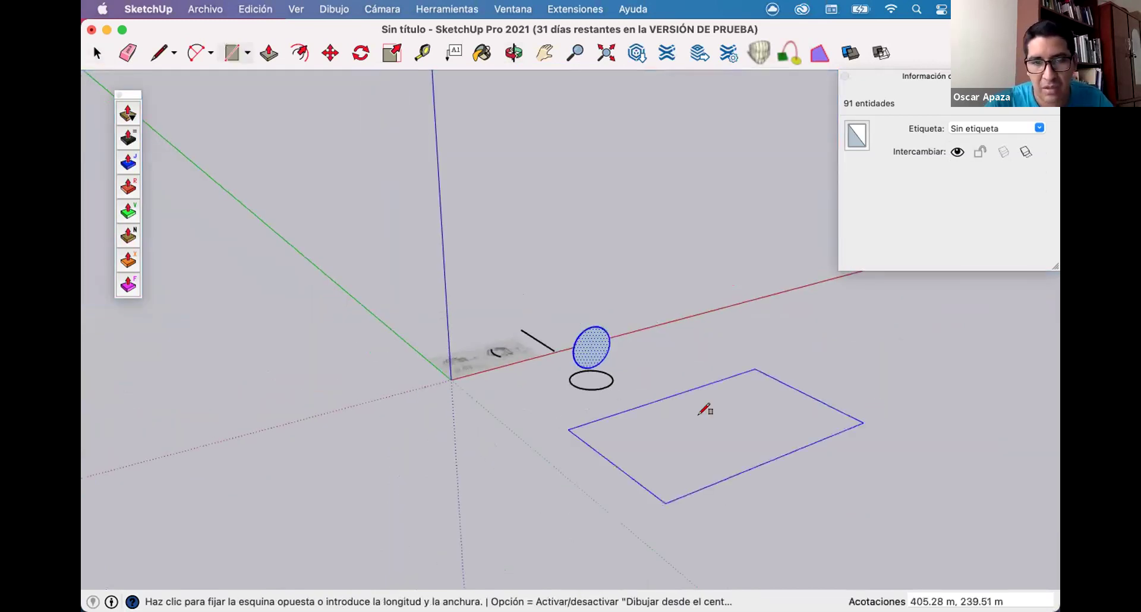
{"action": "left_click", "coordinate": [648, 431]}
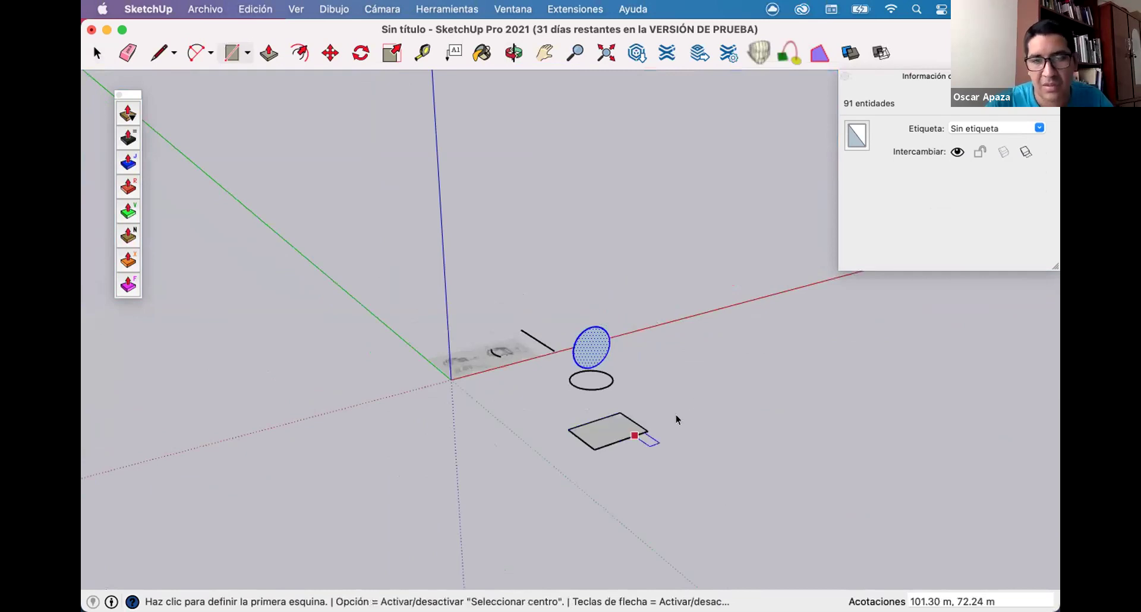
Draw a vertical line from the upright disc's centre down past its bottom edge.
{"action": "middle_click_drag", "start_coordinate": [562, 216], "coordinate": [612, 434]}
{"action": "scroll", "coordinate": [612, 434], "scroll_direction": "up", "scroll_amount": 5}
{"action": "key", "text": "space"}
{"action": "middle_click_drag", "start_coordinate": [454, 243], "coordinate": [517, 187]}
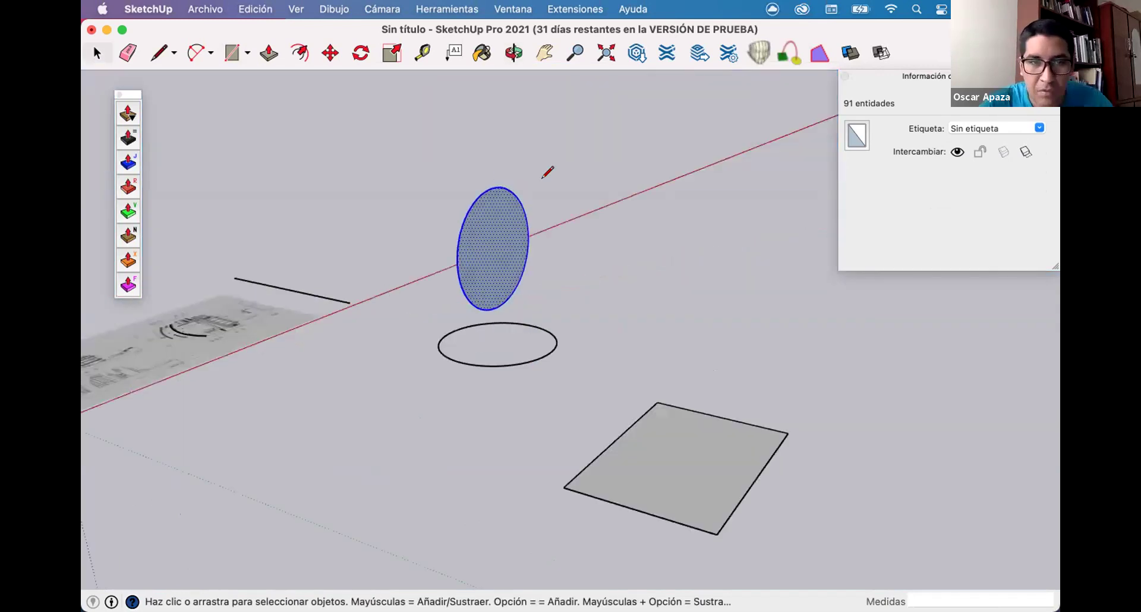
{"action": "key", "text": "l"}
{"action": "scroll", "coordinate": [505, 234], "scroll_direction": "up", "scroll_amount": 3}
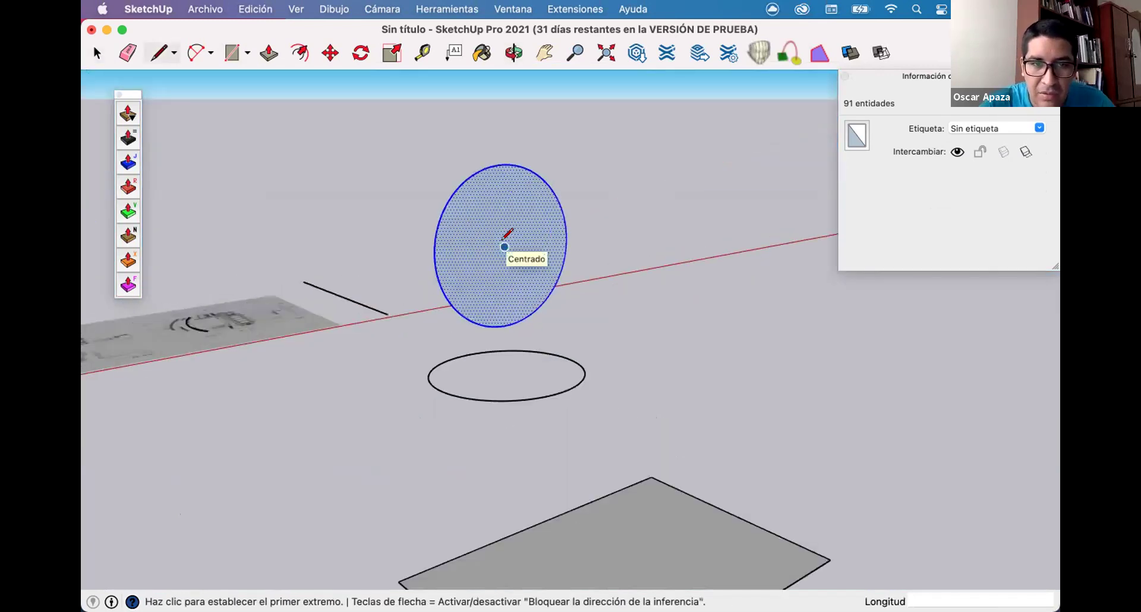
{"action": "left_click", "coordinate": [505, 247]}
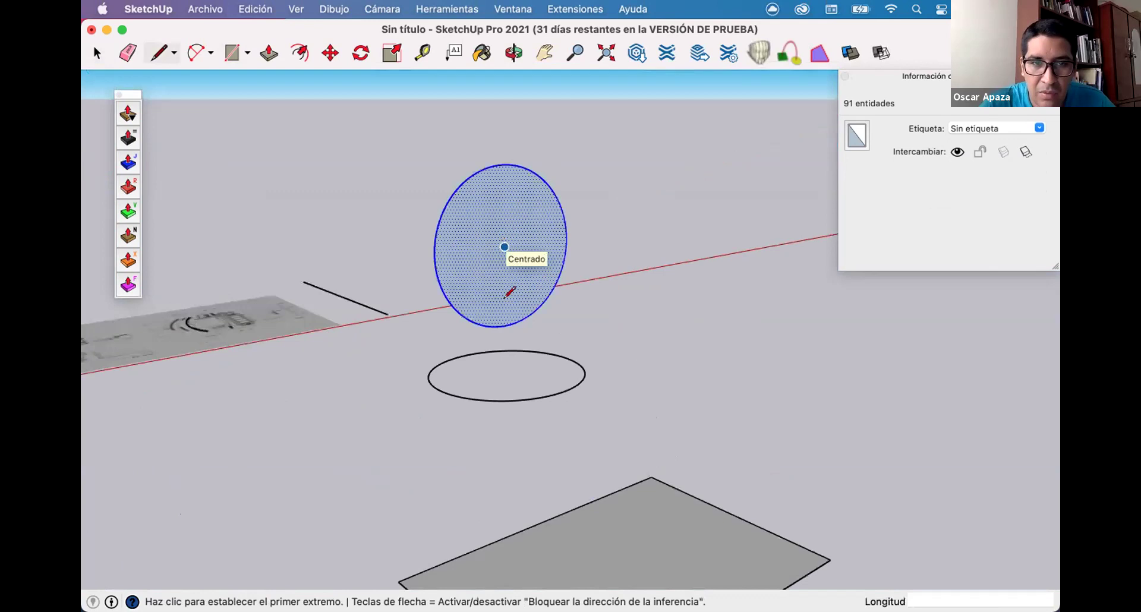
{"action": "left_click", "coordinate": [516, 328]}
{"action": "key", "text": "space"}
Move the upright disc and its edge down so its lowest point meets the centre of the lower circle.
{"action": "left_click", "coordinate": [505, 325]}
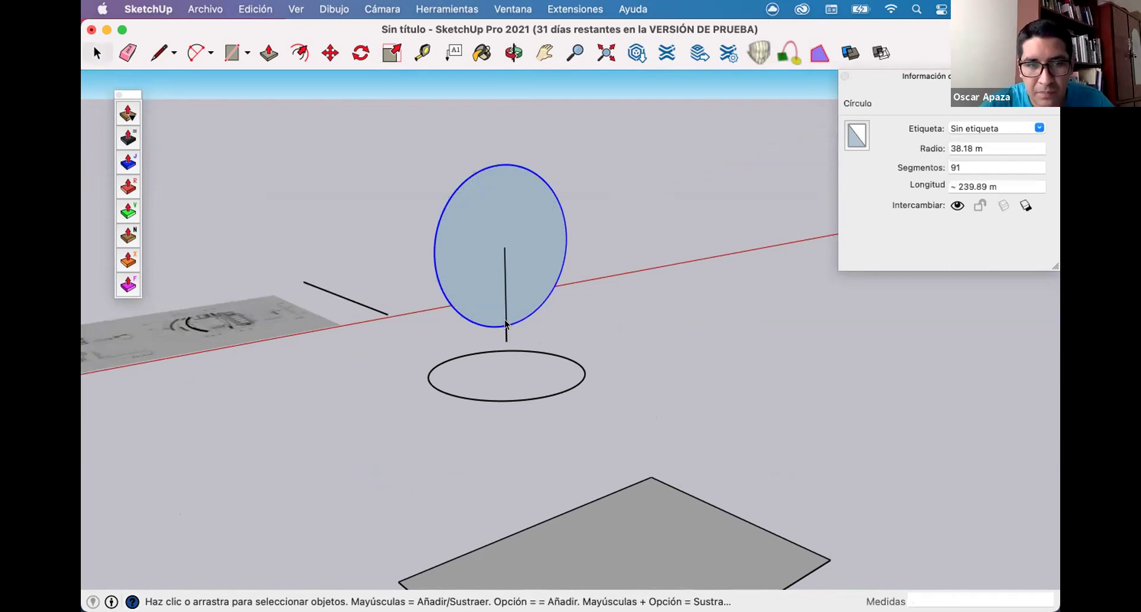
{"action": "left_click", "coordinate": [505, 315]}
{"action": "double_click", "coordinate": [526, 314]}
{"action": "key", "text": "m"}
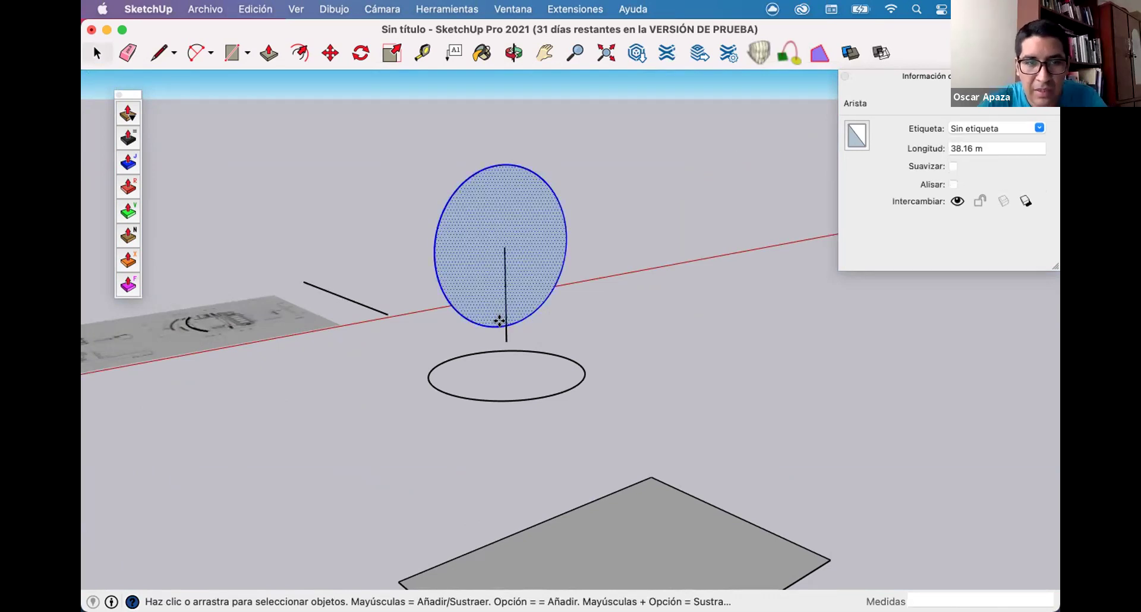
{"action": "scroll", "coordinate": [502, 320], "scroll_direction": "up", "scroll_amount": 2}
{"action": "scroll", "coordinate": [497, 320], "scroll_direction": "up", "scroll_amount": 3}
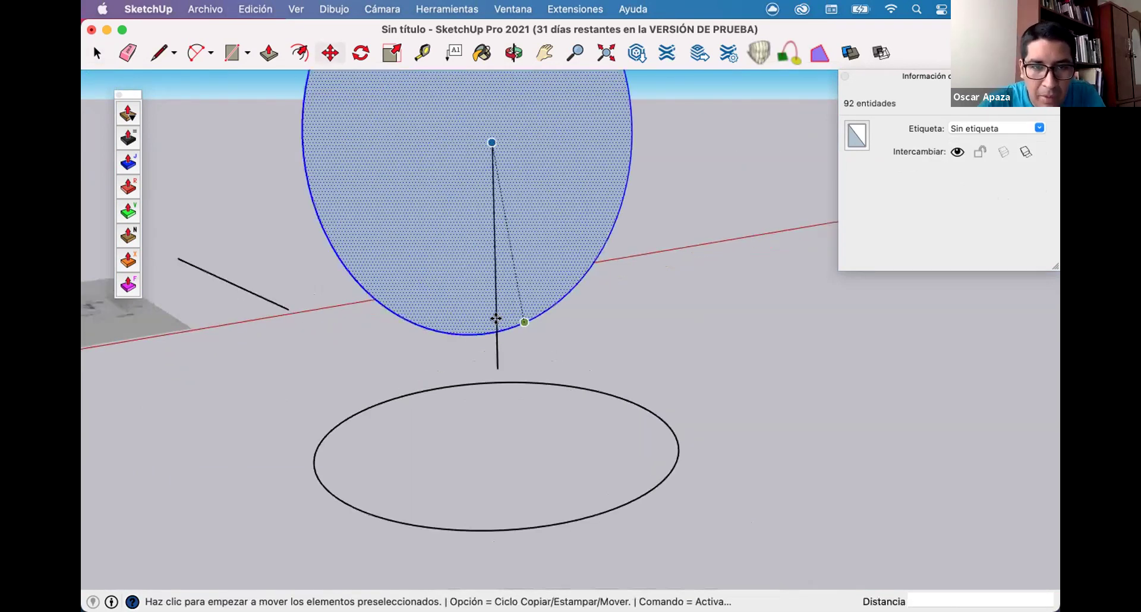
{"action": "scroll", "coordinate": [496, 319], "scroll_direction": "up", "scroll_amount": 2}
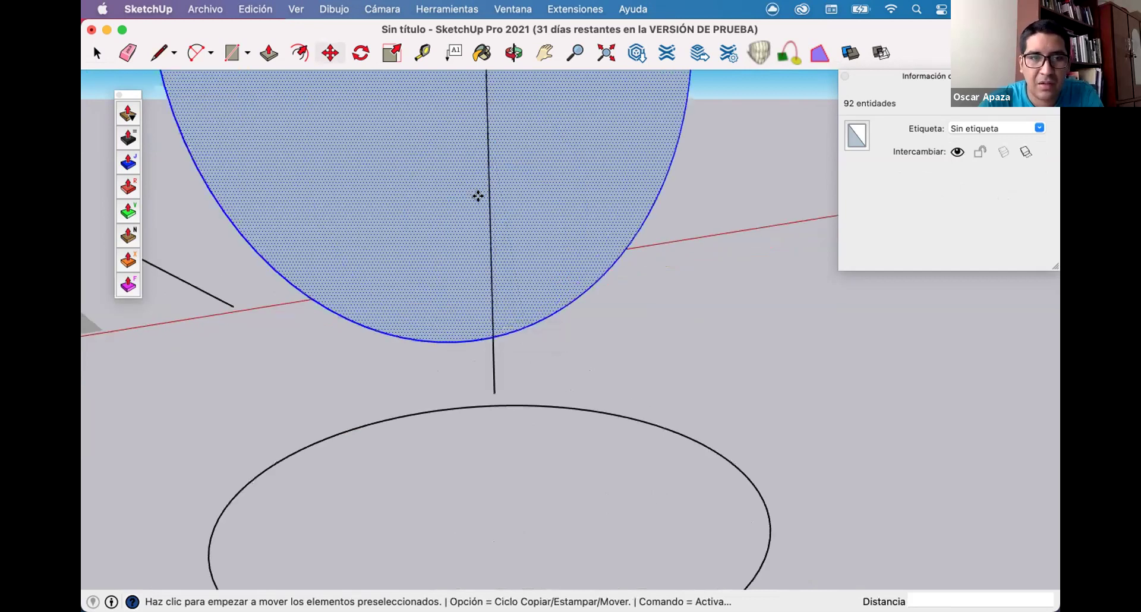
{"action": "left_click", "coordinate": [479, 198]}
{"action": "scroll", "coordinate": [483, 211], "scroll_direction": "down", "scroll_amount": 5}
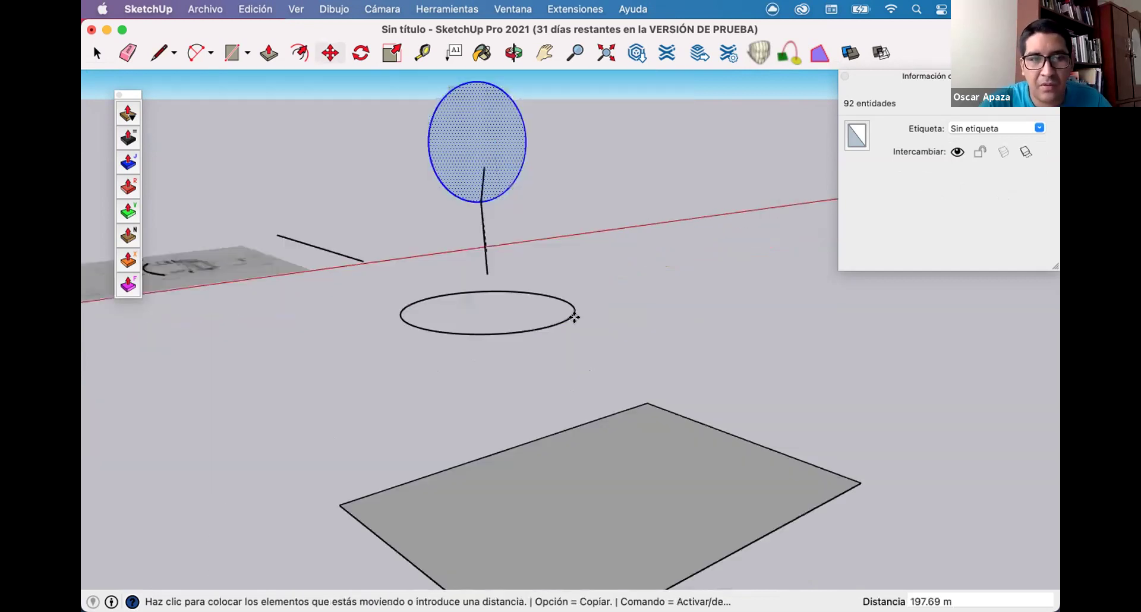
{"action": "scroll", "coordinate": [575, 320], "scroll_direction": "down", "scroll_amount": 2}
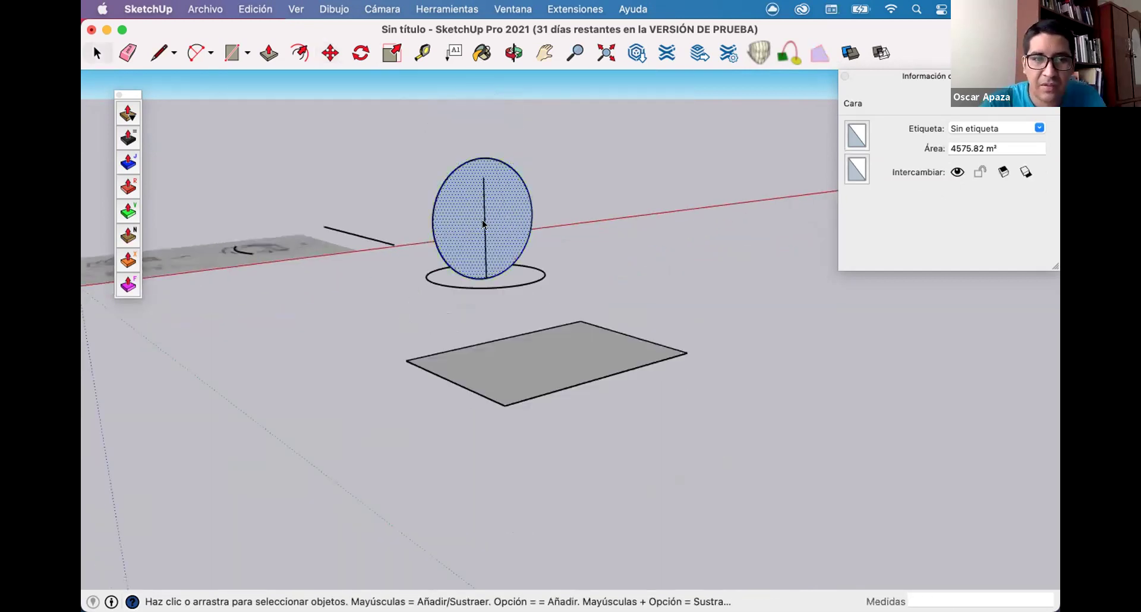
Delete the vertical line segments lying on the lowered disc.
{"action": "left_click", "coordinate": [486, 236]}
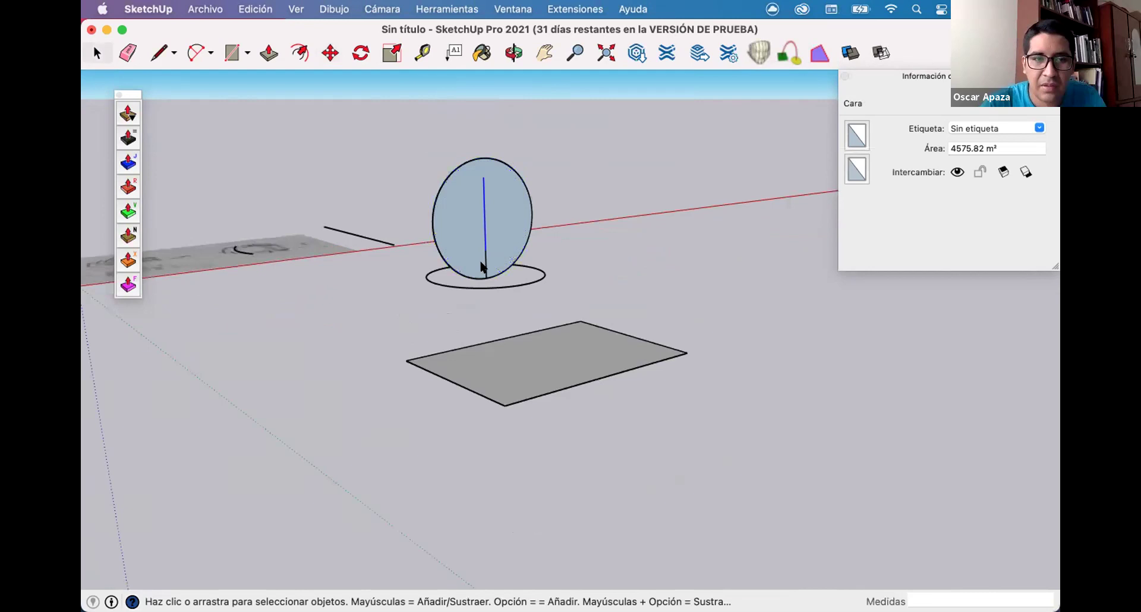
{"action": "key", "text": "Delete"}
{"action": "left_click", "coordinate": [485, 266]}
{"action": "key", "text": "Delete"}
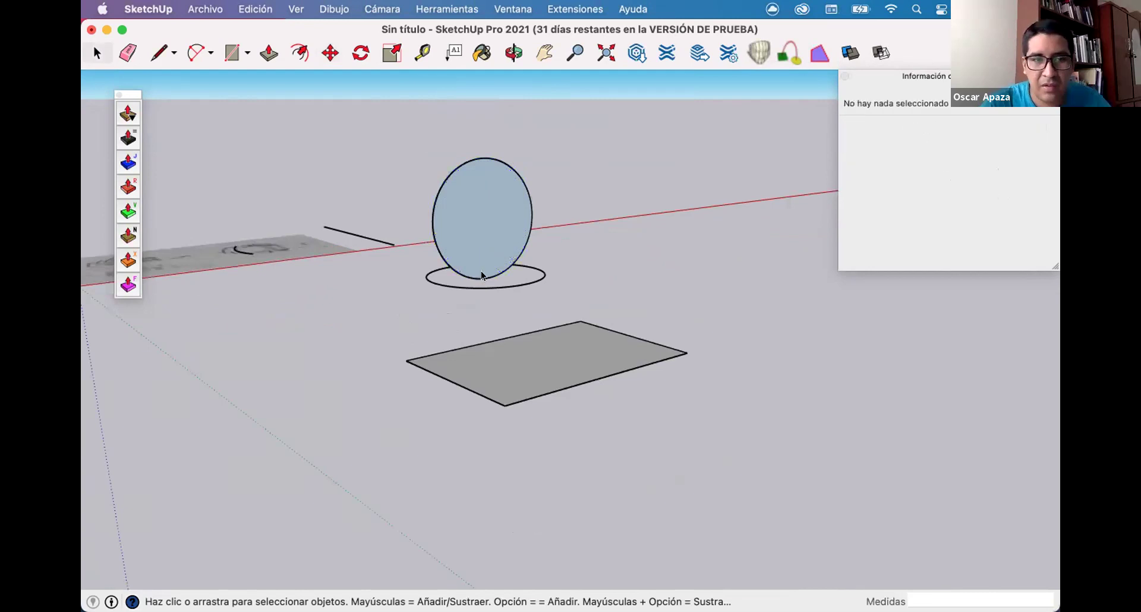
Undo the line deletions and the disc's downward move.
{"action": "key", "text": "super+z"}
{"action": "key", "text": "super+z"}
{"action": "key", "text": "super+z"}
{"action": "key", "text": "super+z"}
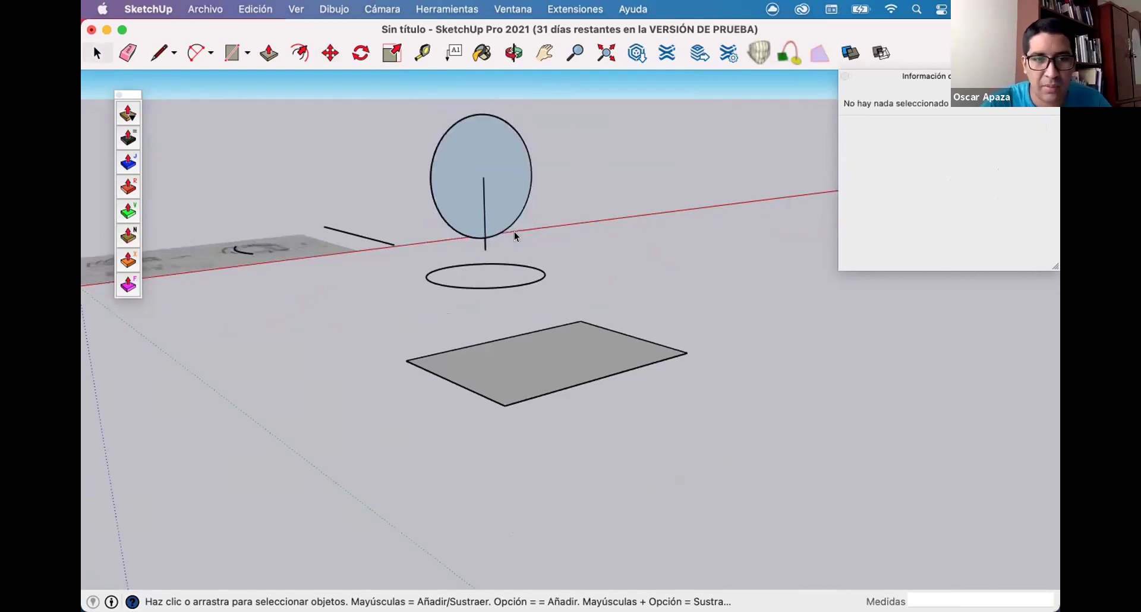
Move the upright disc straight down so its lowest point meets the centre of the lower circle.
{"action": "double_click", "coordinate": [450, 188]}
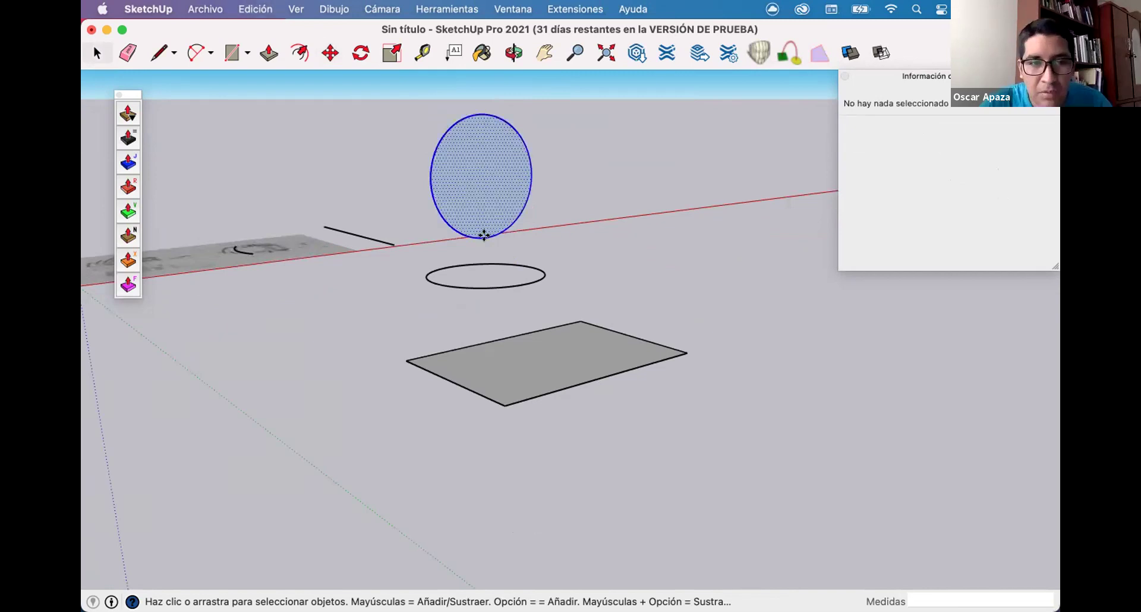
{"action": "key", "text": "m"}
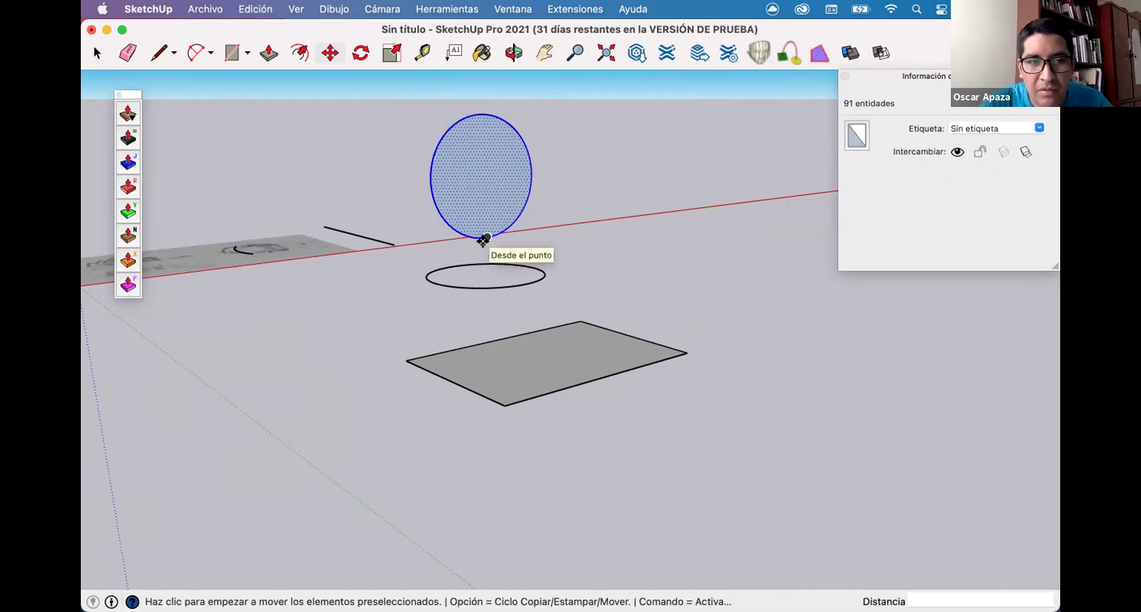
{"action": "left_click", "coordinate": [484, 239]}
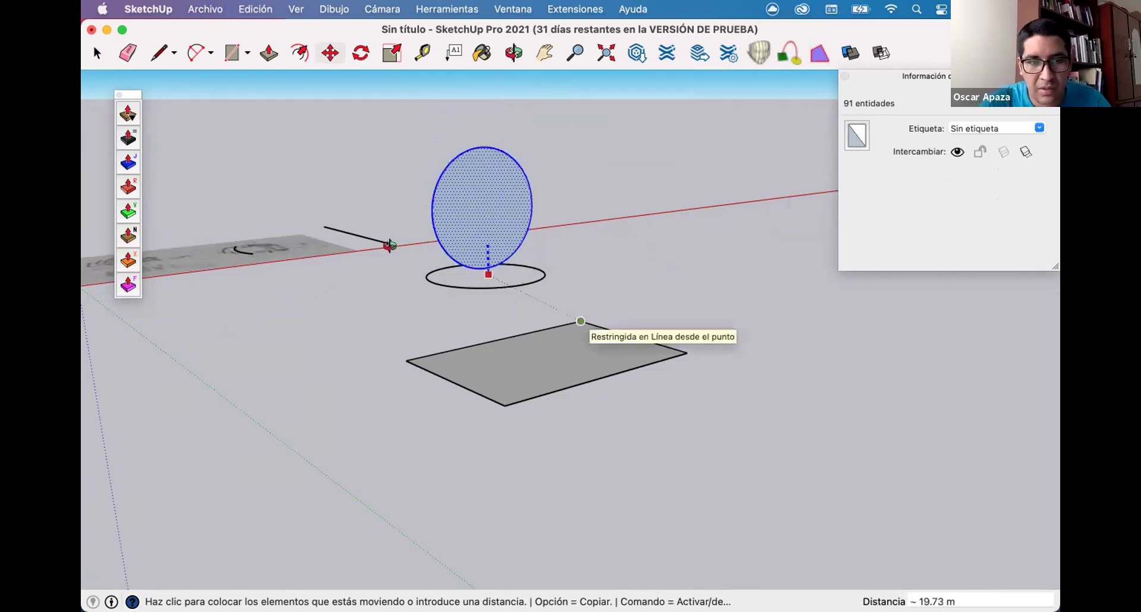
{"action": "middle_click_drag", "start_coordinate": [389, 245], "coordinate": [484, 259]}
{"action": "scroll", "coordinate": [484, 259], "scroll_direction": "up", "scroll_amount": 3}
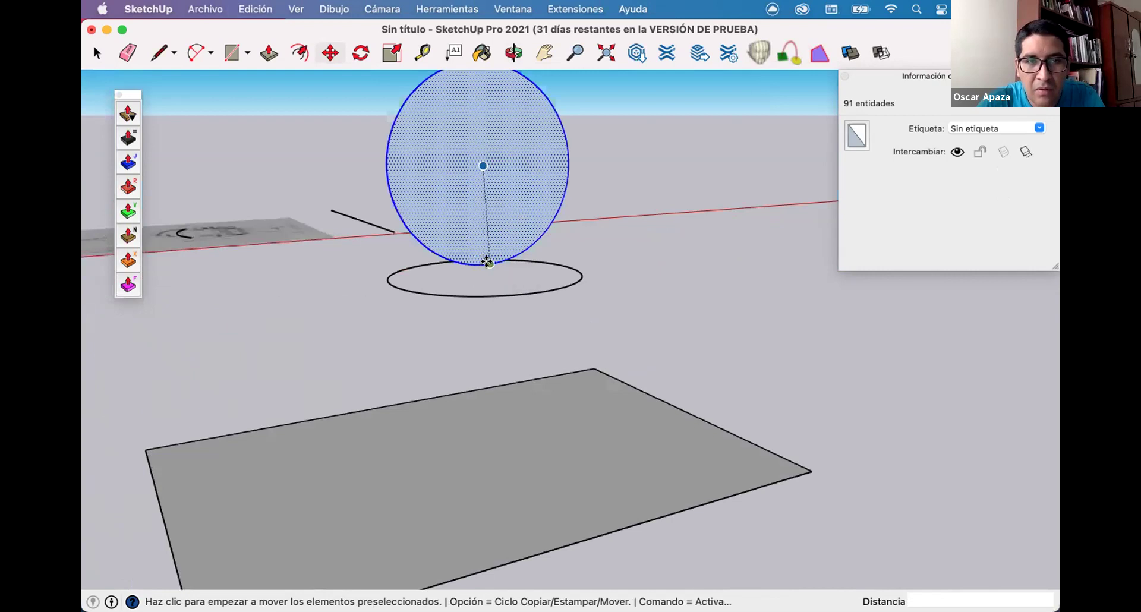
{"action": "left_click", "coordinate": [592, 359]}
{"action": "left_click", "coordinate": [589, 378]}
{"action": "middle_click_drag", "start_coordinate": [589, 378], "coordinate": [614, 419]}
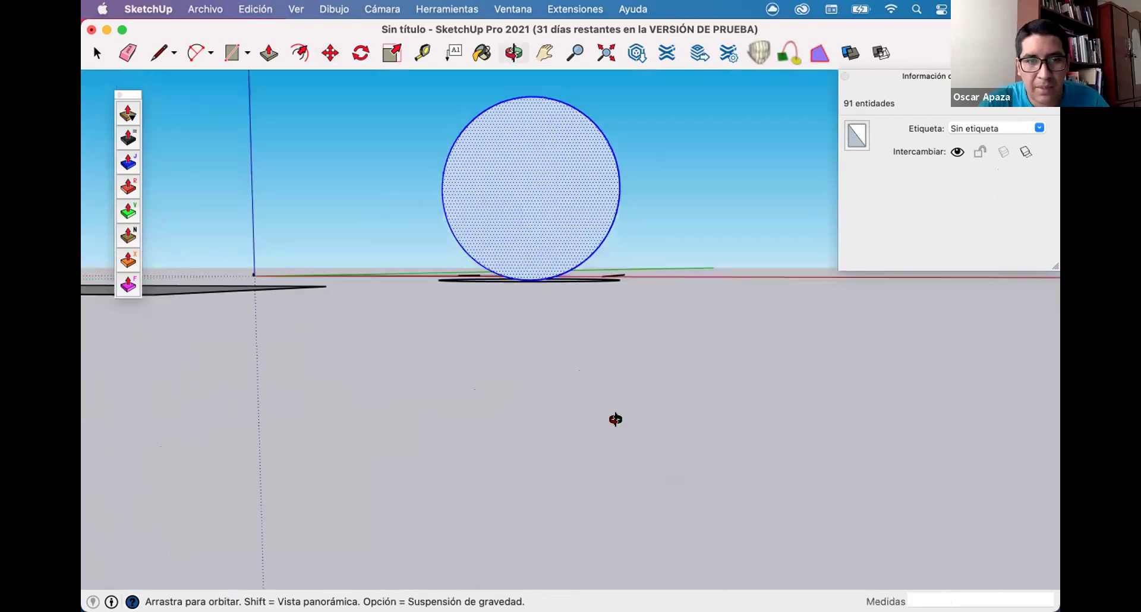
{"action": "middle_click_drag", "start_coordinate": [365, 190], "coordinate": [379, 183]}
Sweep the upright disc around the lower 38.18 m radius circle with Follow Me to generate a sphere.
{"action": "key", "text": "space"}
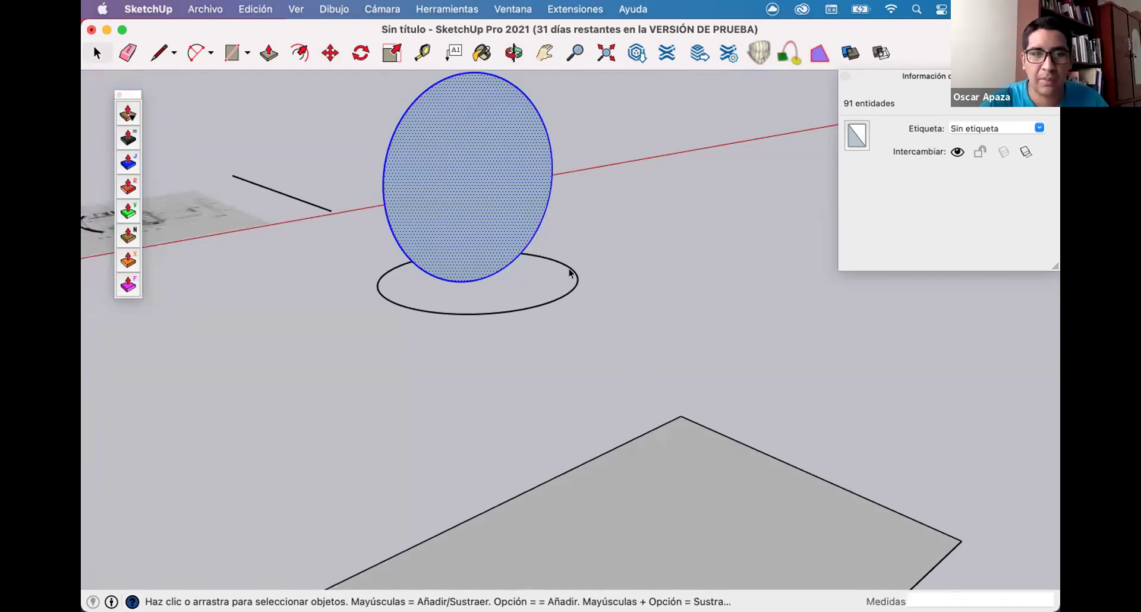
{"action": "scroll", "coordinate": [569, 273], "scroll_direction": "down", "scroll_amount": 3}
{"action": "middle_click_drag", "start_coordinate": [557, 282], "coordinate": [441, 476]}
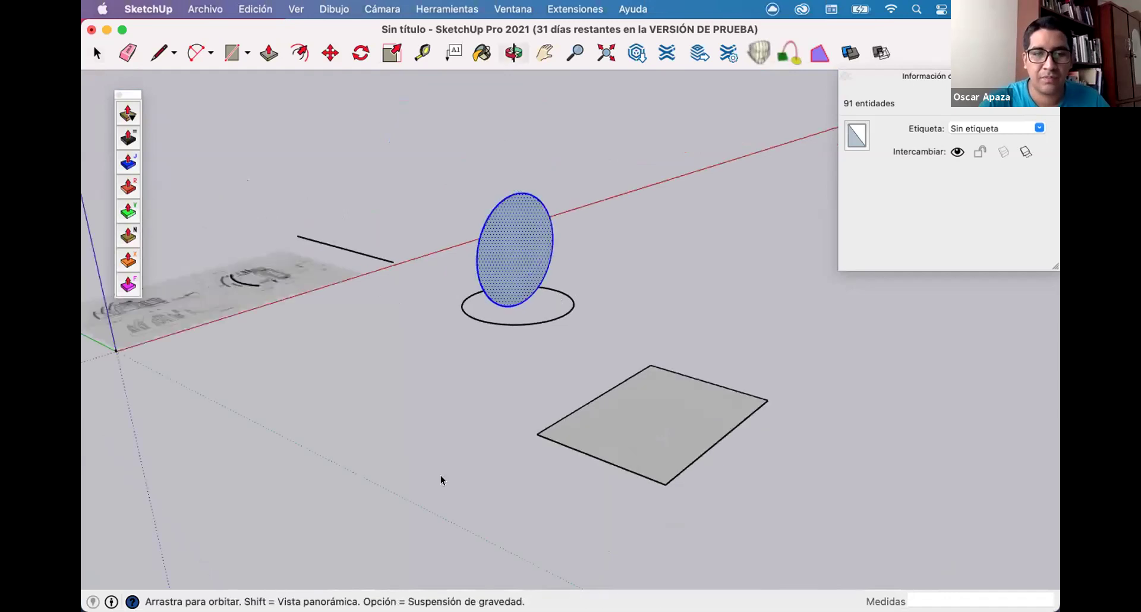
{"action": "scroll", "coordinate": [557, 447], "scroll_direction": "up", "scroll_amount": 5}
{"action": "left_click_drag", "start_coordinate": [636, 478], "coordinate": [443, 320]}
{"action": "left_click", "coordinate": [541, 345]}
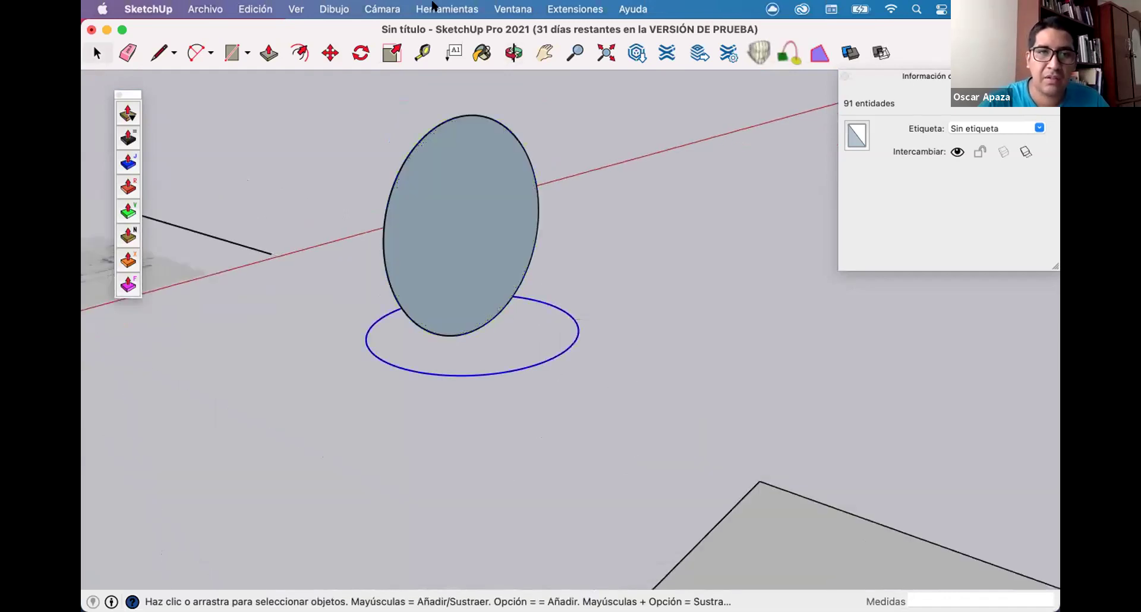
{"action": "left_click", "coordinate": [447, 9]}
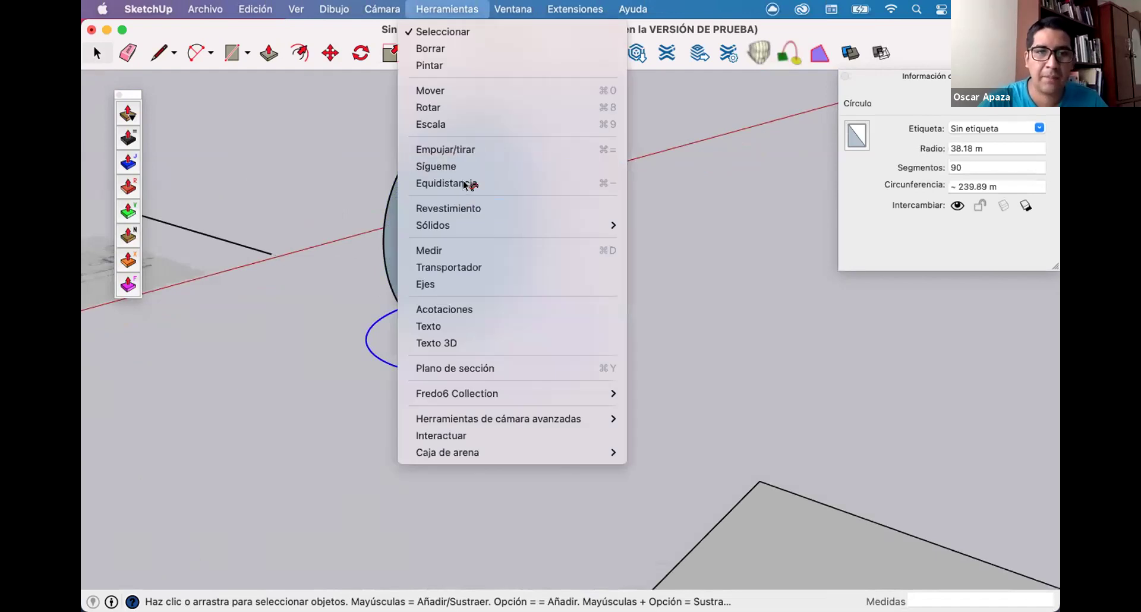
{"action": "left_click", "coordinate": [452, 166]}
{"action": "left_click", "coordinate": [527, 305]}
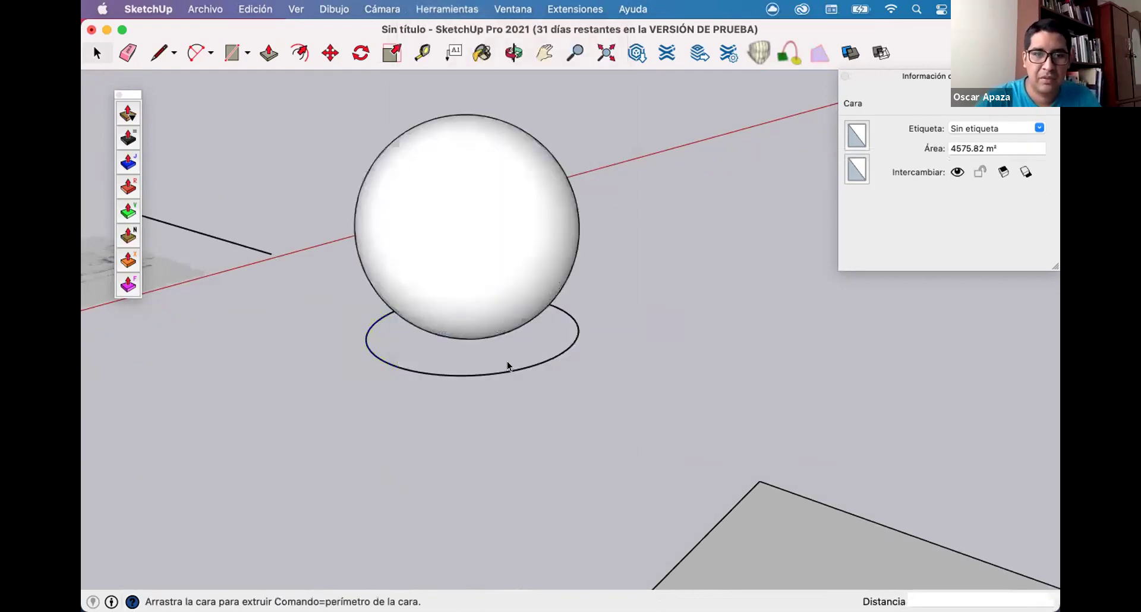
Delete the path circle beneath the sphere.
{"action": "key", "text": "space"}
{"action": "scroll", "coordinate": [507, 362], "scroll_direction": "down", "scroll_amount": 3}
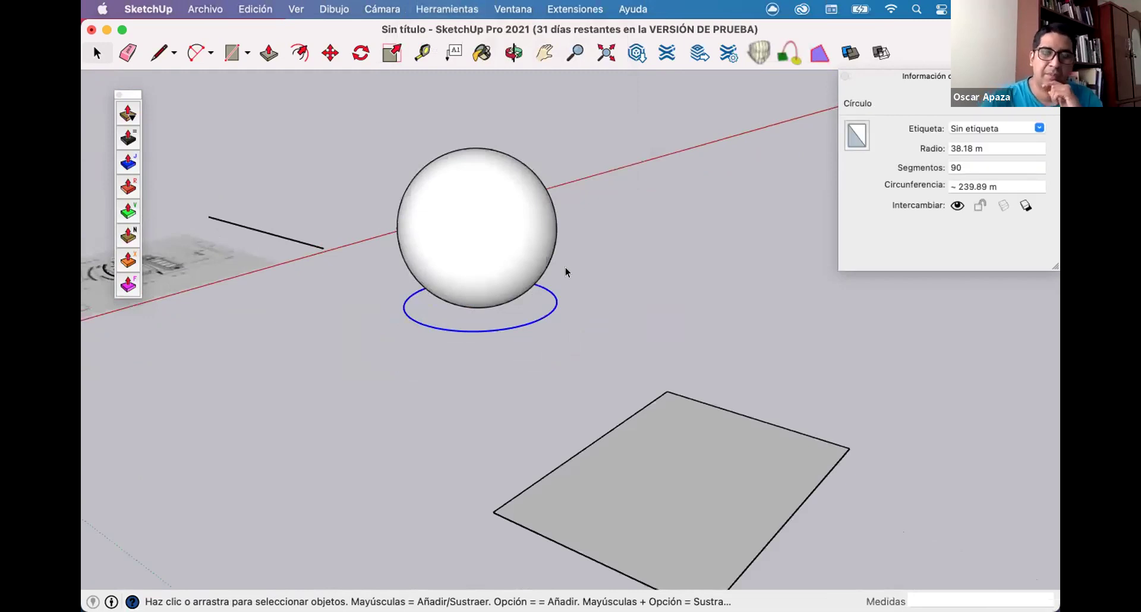
{"action": "scroll", "coordinate": [566, 273], "scroll_direction": "down", "scroll_amount": 2}
{"action": "middle_click_drag", "start_coordinate": [490, 275], "coordinate": [594, 234]}
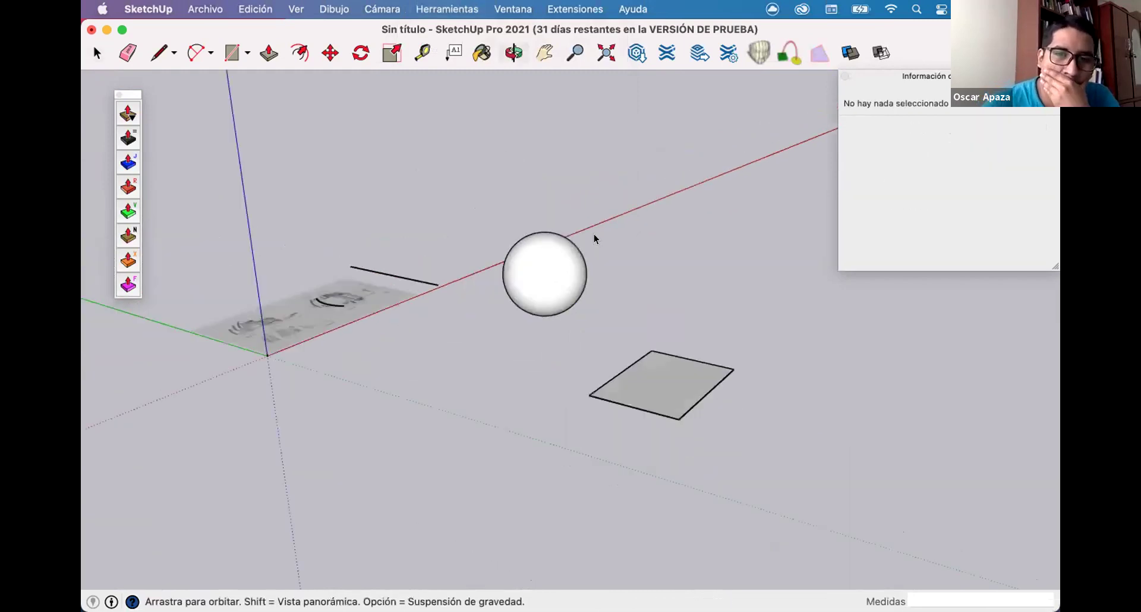
Examine the sphere and its position relative to the reference drawing sheet from several angles.
{"action": "scroll", "coordinate": [613, 246], "scroll_direction": "up", "scroll_amount": 3}
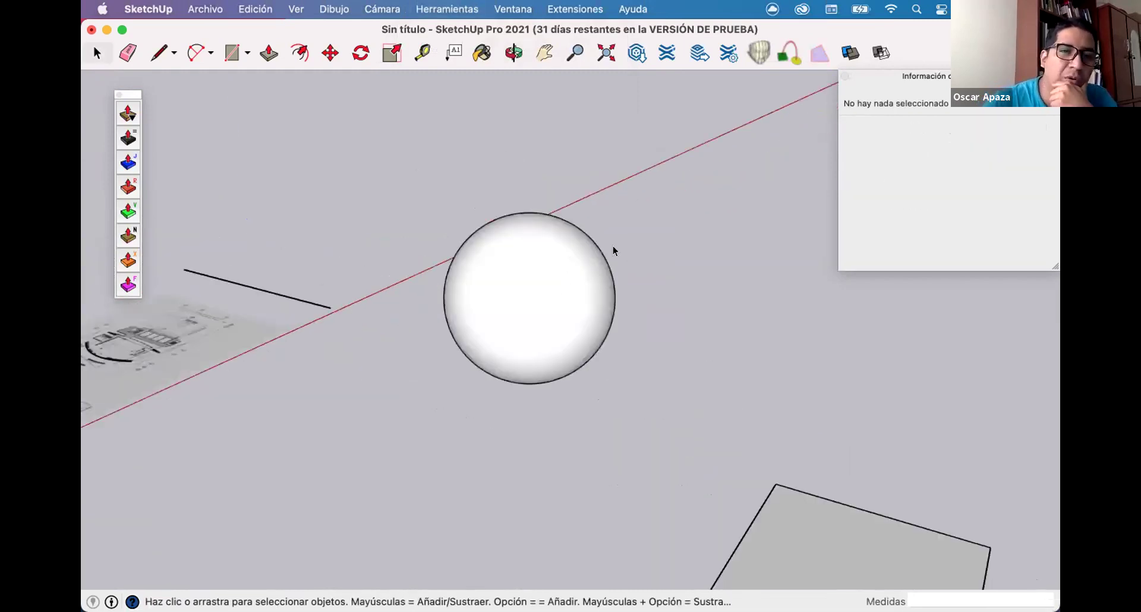
{"action": "scroll", "coordinate": [612, 246], "scroll_direction": "down", "scroll_amount": 3}
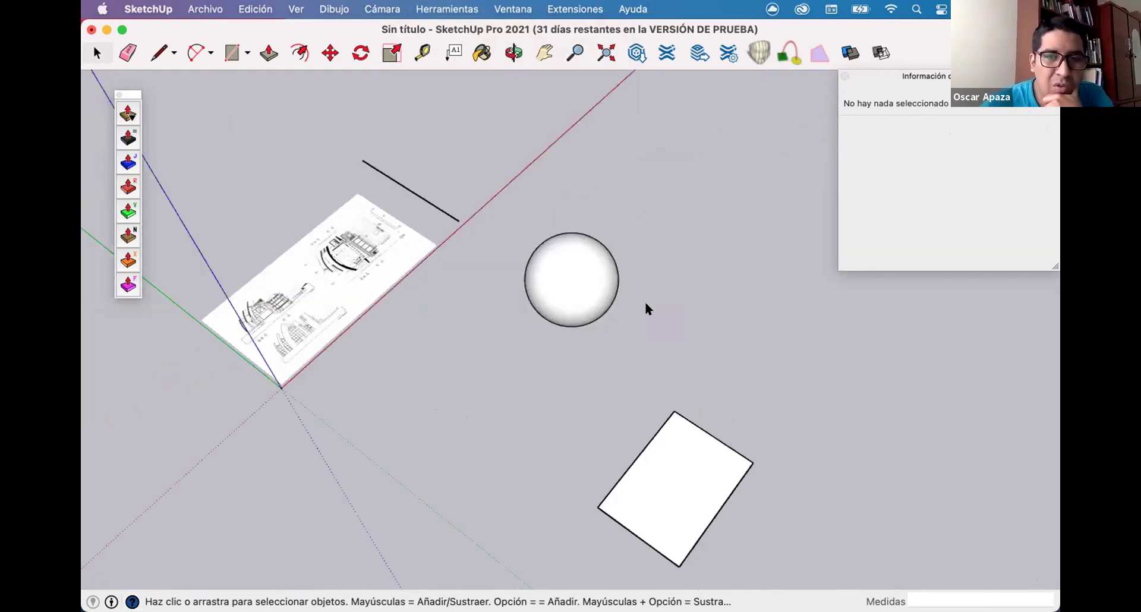
{"action": "scroll", "coordinate": [645, 301], "scroll_direction": "up", "scroll_amount": 2}
{"action": "key", "text": "o"}
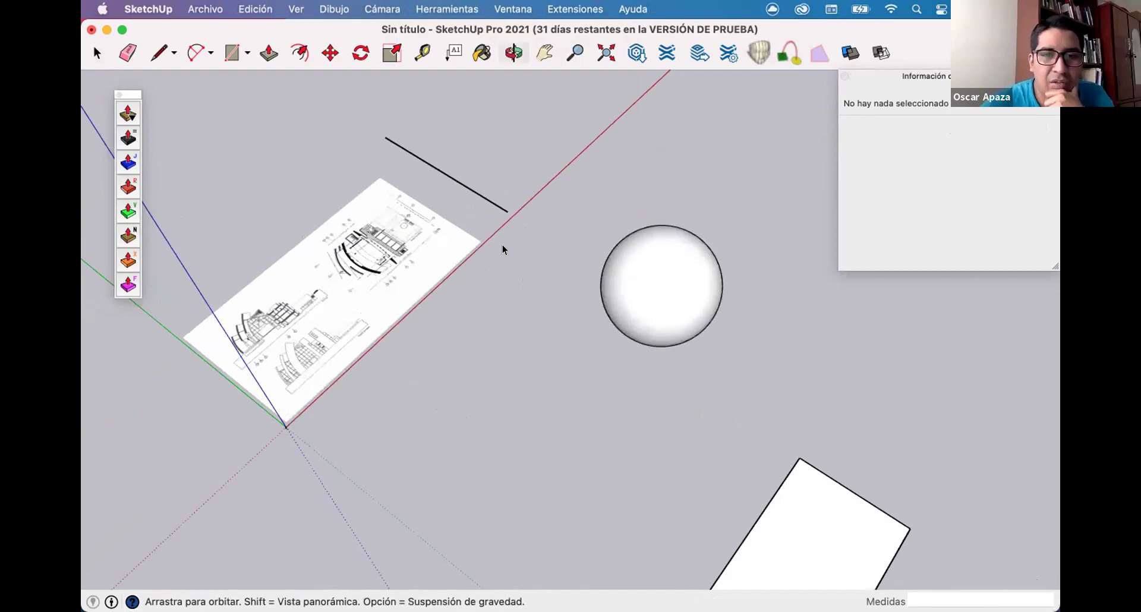
{"action": "left_click_drag", "start_coordinate": [502, 245], "coordinate": [446, 297]}
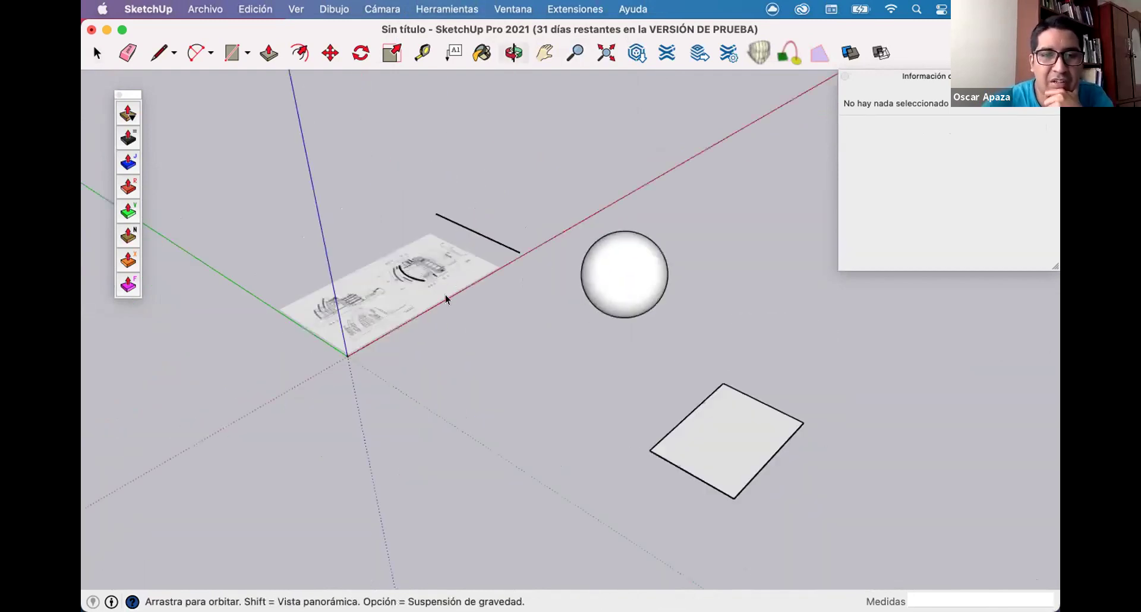
{"action": "key", "text": "space"}
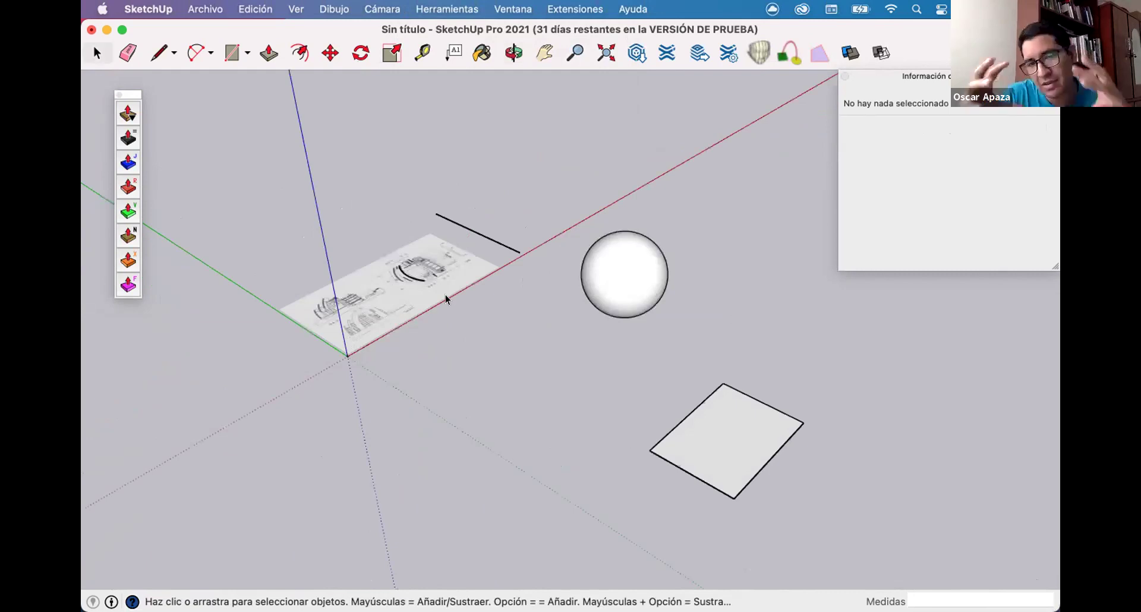
{"action": "scroll", "coordinate": [445, 295], "scroll_direction": "down", "scroll_amount": 1}
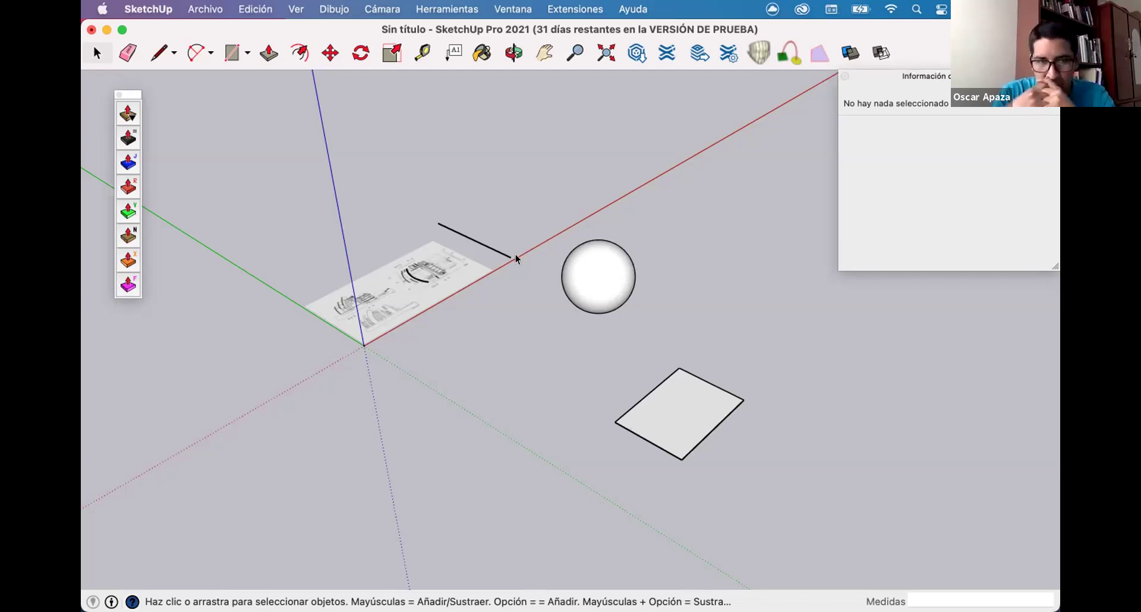
{"action": "scroll", "coordinate": [566, 289], "scroll_direction": "up", "scroll_amount": 2}
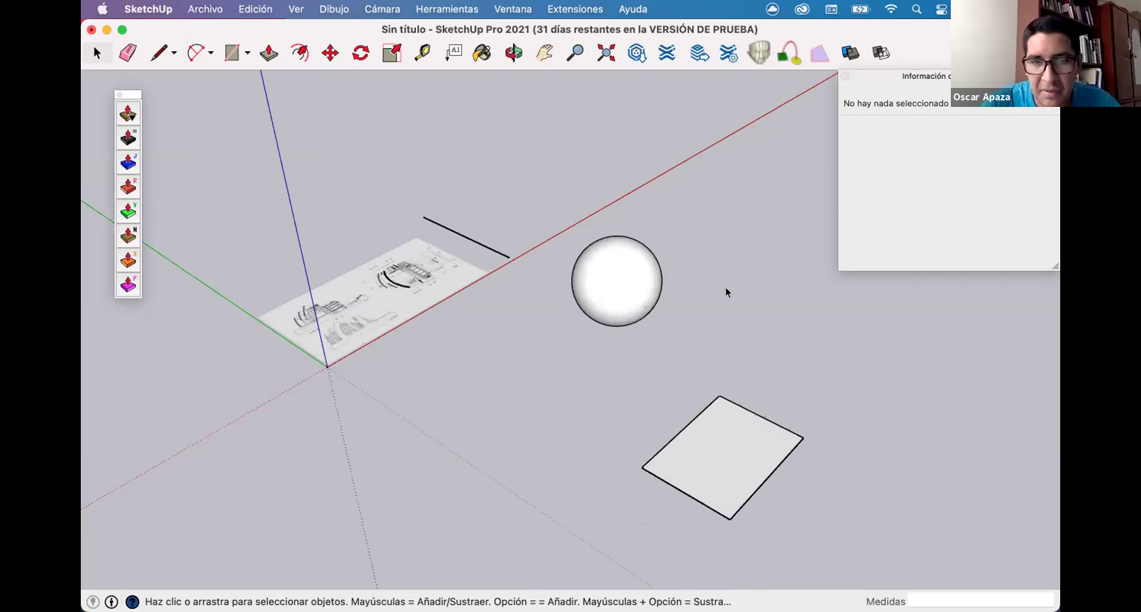
{"action": "middle_click_drag", "start_coordinate": [725, 287], "coordinate": [470, 390]}
{"action": "middle_click_drag", "start_coordinate": [331, 245], "coordinate": [344, 236]}
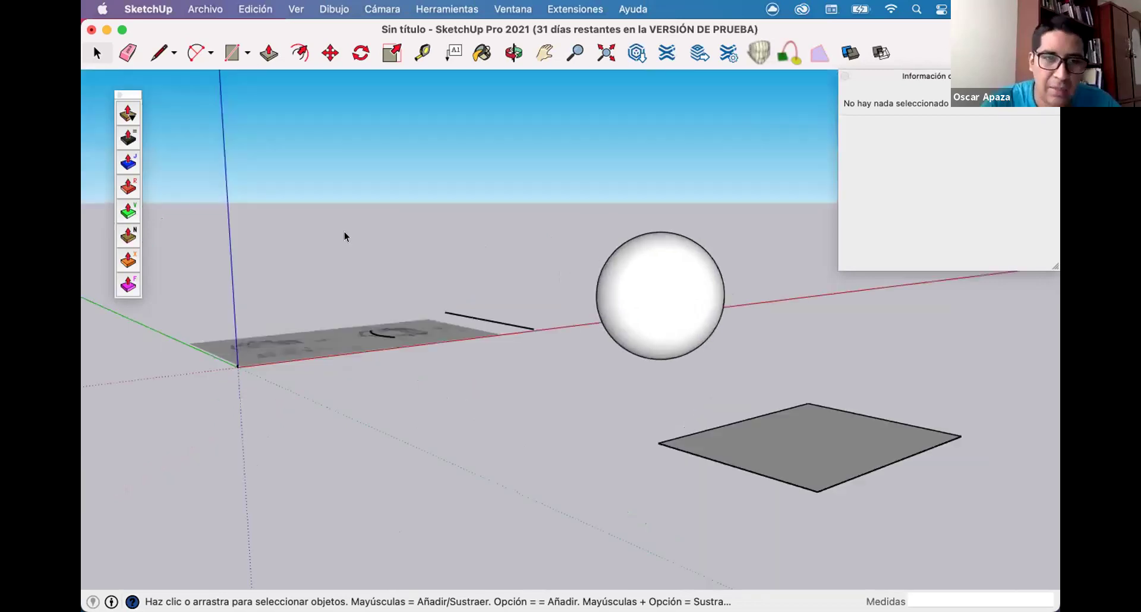
Examine the curved walls in the A-A section and frontal elevation on the reference sheet and compare them with the sphere.
{"action": "middle_click_drag", "start_coordinate": [526, 201], "coordinate": [461, 284]}
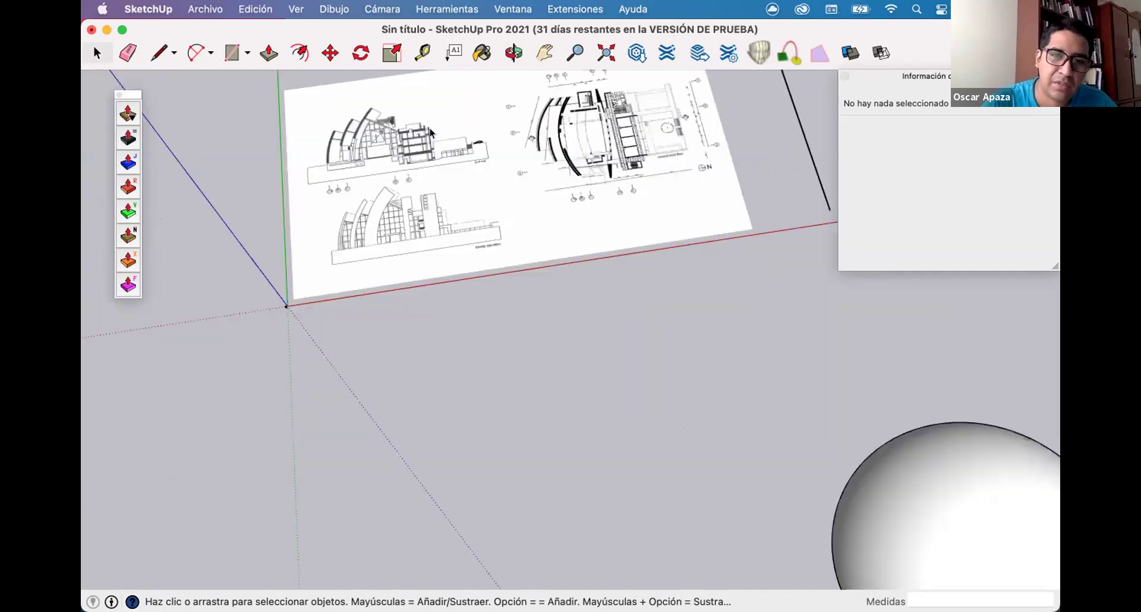
{"action": "scroll", "coordinate": [597, 254], "scroll_direction": "up", "scroll_amount": 5}
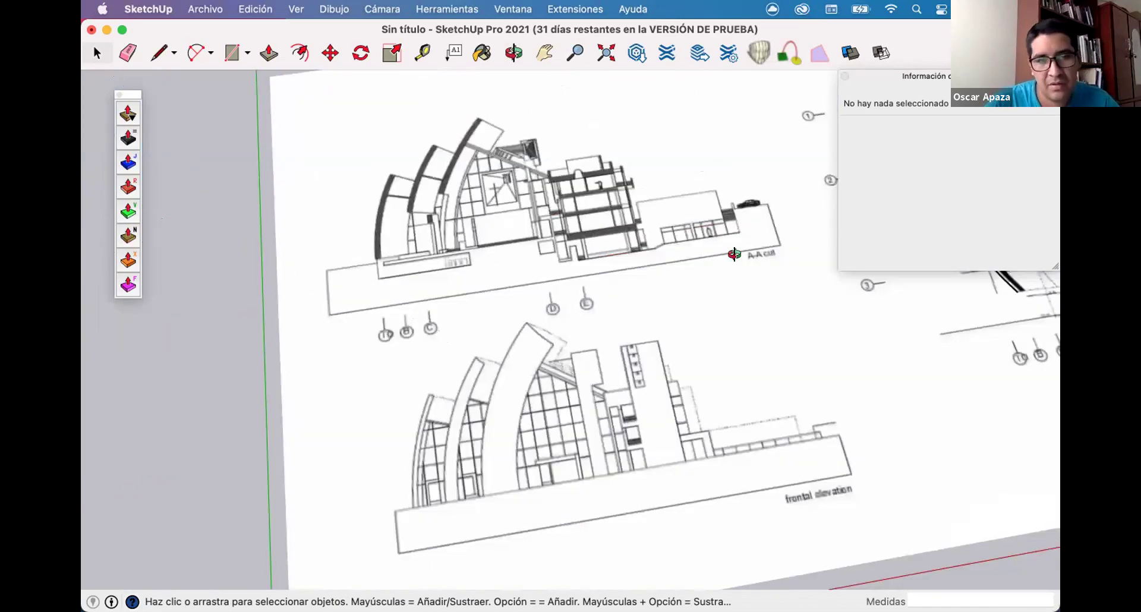
{"action": "middle_click_drag", "start_coordinate": [533, 329], "coordinate": [444, 379]}
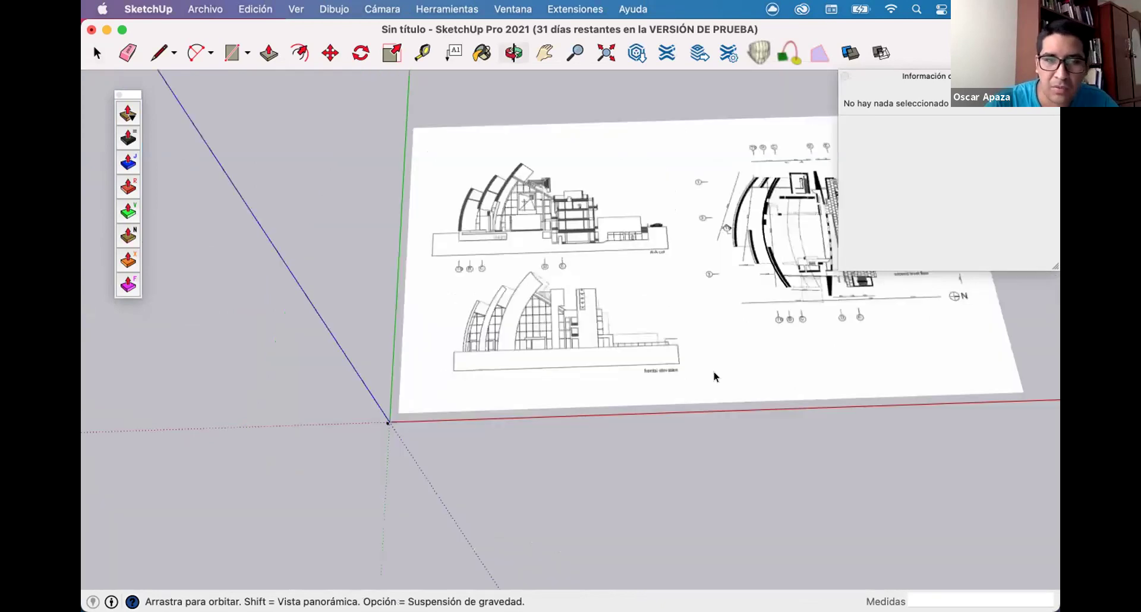
{"action": "scroll", "coordinate": [553, 373], "scroll_direction": "up", "scroll_amount": 3}
{"action": "key", "text": "space"}
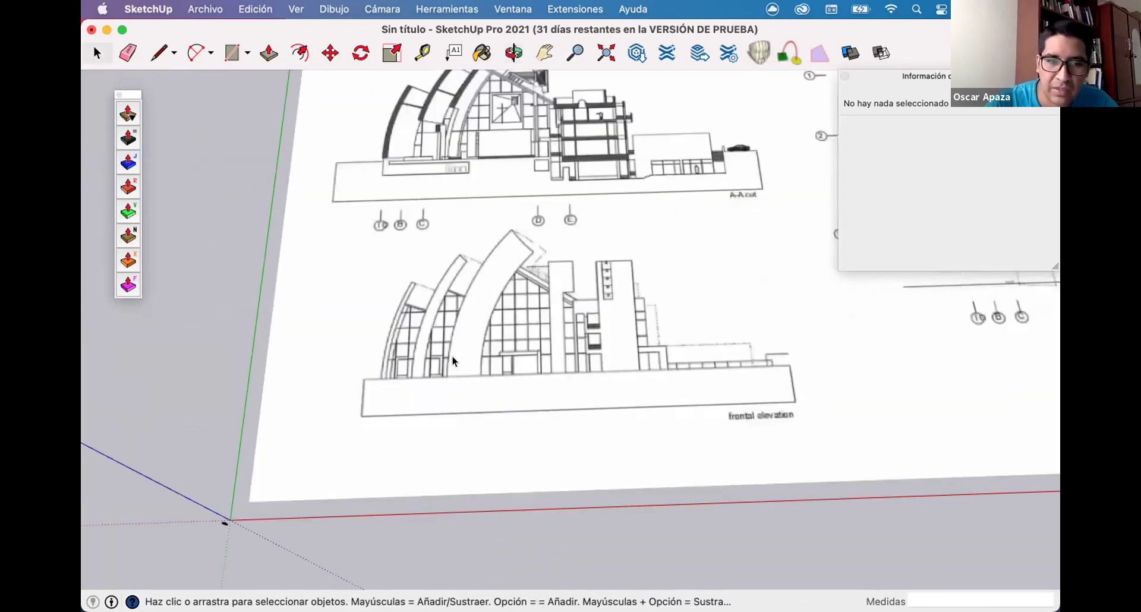
{"action": "scroll", "coordinate": [461, 394], "scroll_direction": "down", "scroll_amount": 3}
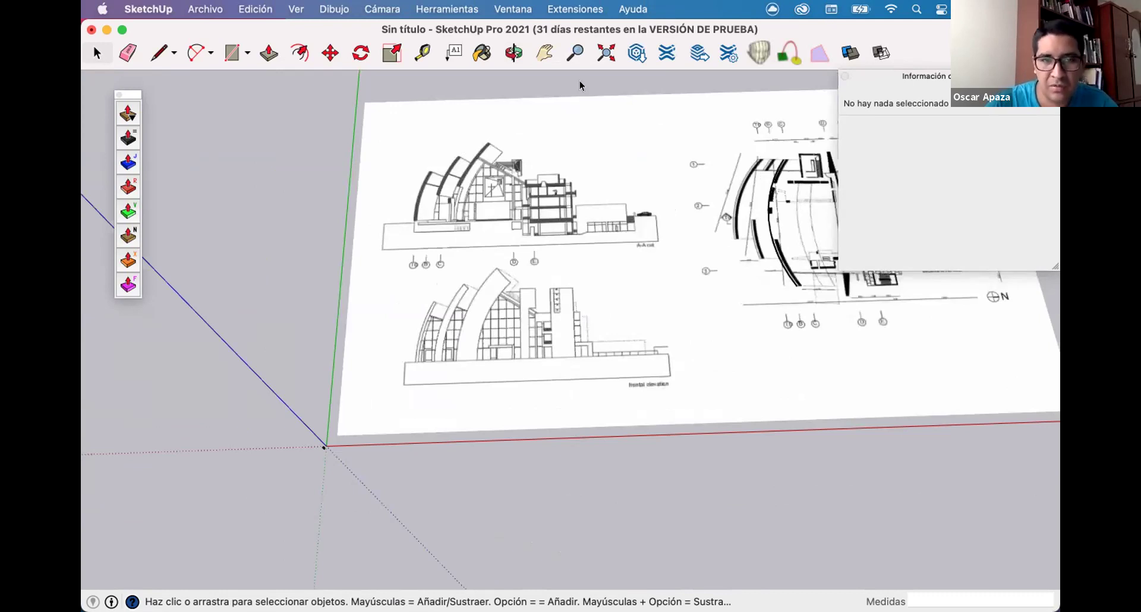
{"action": "scroll", "coordinate": [580, 74], "scroll_direction": "down", "scroll_amount": 5}
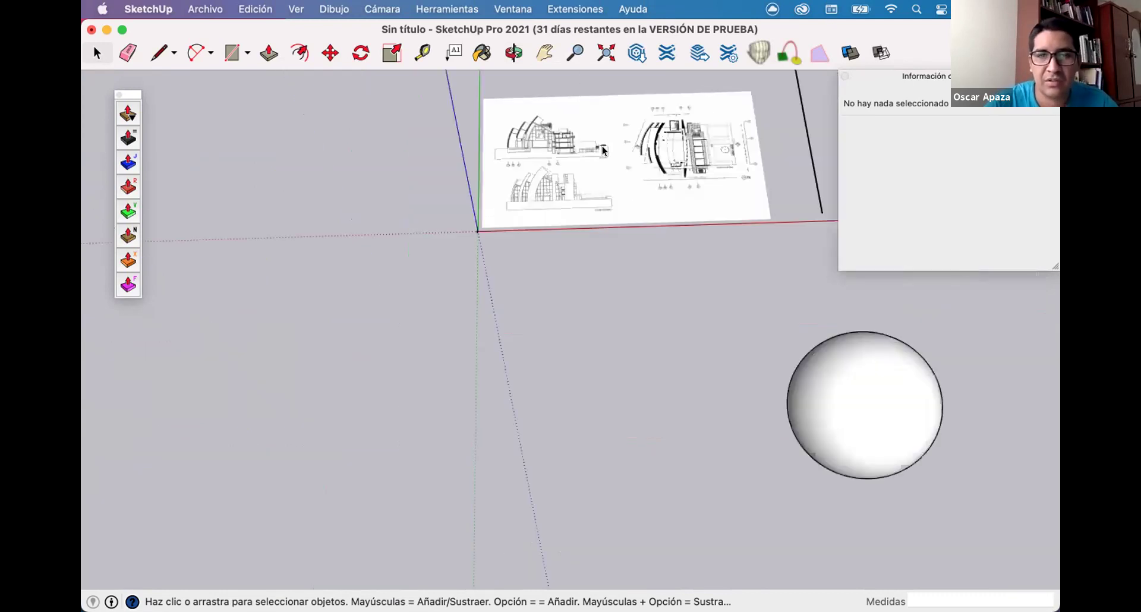
{"action": "scroll", "coordinate": [461, 342], "scroll_direction": "up", "scroll_amount": 3}
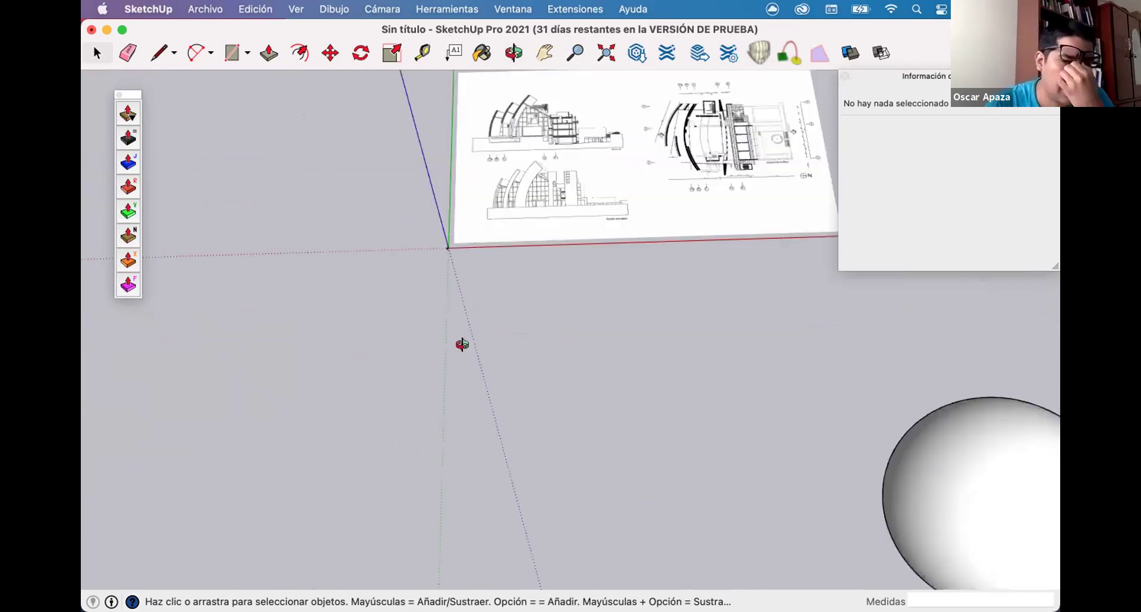
{"action": "scroll", "coordinate": [448, 247], "scroll_direction": "up", "scroll_amount": 1}
{"action": "scroll", "coordinate": [426, 318], "scroll_direction": "down", "scroll_amount": 3}
{"action": "middle_click_drag", "start_coordinate": [427, 318], "coordinate": [683, 319]}
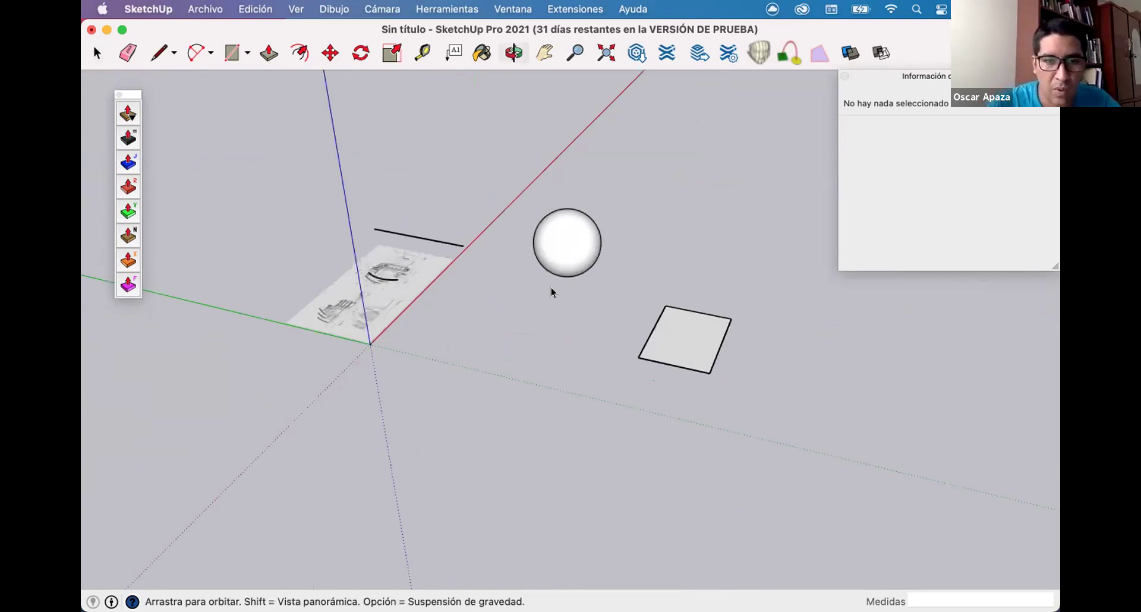
Draw a large horizontal rectangle on the open ground between the origin and the existing smaller rectangle.
{"action": "scroll", "coordinate": [552, 291], "scroll_direction": "up", "scroll_amount": 2}
{"action": "left_click", "coordinate": [566, 316]}
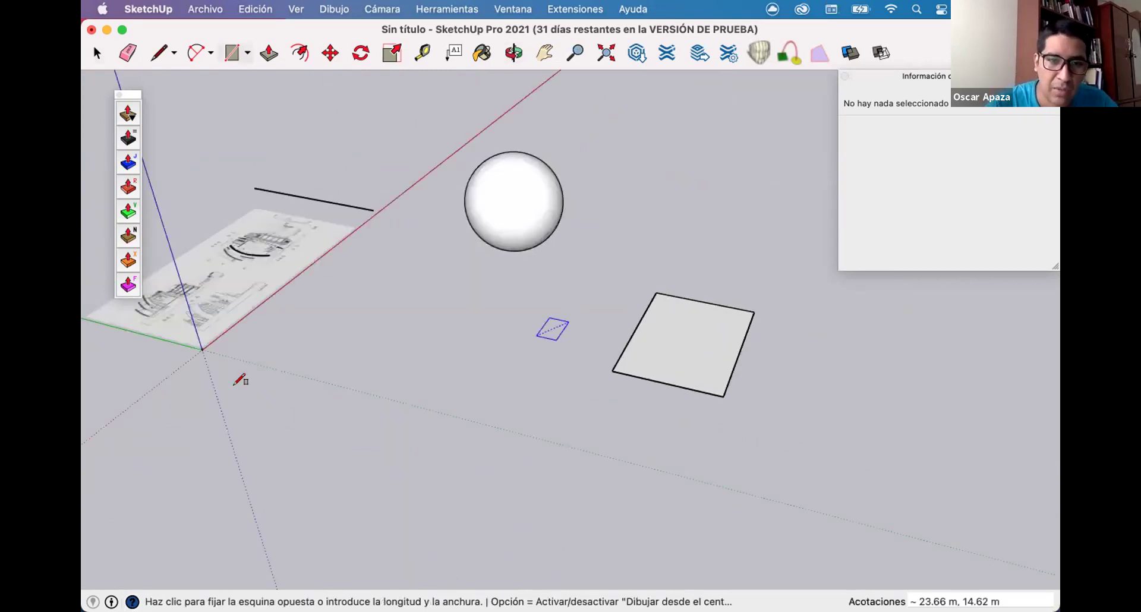
{"action": "left_click", "coordinate": [327, 420]}
{"action": "middle_click_drag", "start_coordinate": [729, 263], "coordinate": [519, 365]}
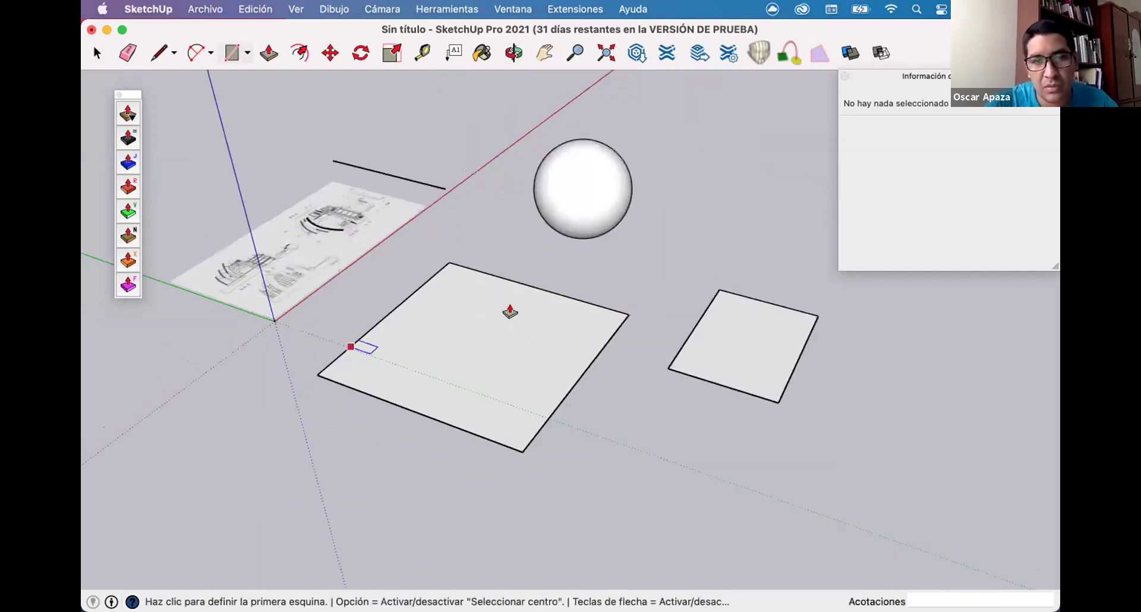
Extrude the new large rectangle into a box with Push/Pull.
{"action": "scroll", "coordinate": [499, 295], "scroll_direction": "up", "scroll_amount": 3}
{"action": "left_click", "coordinate": [494, 296]}
{"action": "left_click", "coordinate": [603, 359]}
{"action": "middle_click_drag", "start_coordinate": [204, 224], "coordinate": [433, 354]}
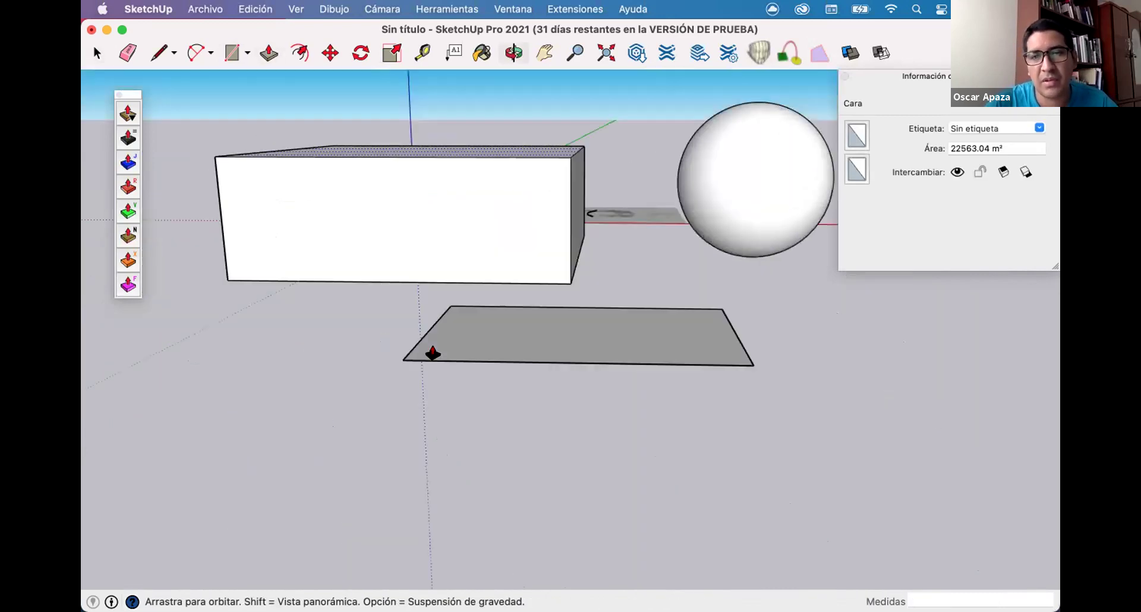
{"action": "left_click_drag", "start_coordinate": [658, 160], "coordinate": [578, 224]}
{"action": "middle_click_drag", "start_coordinate": [678, 247], "coordinate": [512, 200]}
{"action": "middle_click_drag", "start_coordinate": [426, 196], "coordinate": [480, 300]}
Select all the faces and edges of the box and make them a group.
{"action": "key", "text": "space"}
{"action": "scroll", "coordinate": [480, 300], "scroll_direction": "down", "scroll_amount": 2}
{"action": "triple_click", "coordinate": [507, 291]}
{"action": "mouse_move", "coordinate": [507, 291]}
{"action": "middle_mouse_down"}
{"action": "mouse_move", "coordinate": [500, 270]}
{"action": "mouse_move", "coordinate": [399, 378]}
{"action": "mouse_move", "coordinate": [601, 483]}
{"action": "mouse_move", "coordinate": [510, 301]}
{"action": "middle_mouse_up"}
{"action": "left_click", "coordinate": [612, 452]}
{"action": "left_click", "coordinate": [510, 301]}
{"action": "double_click", "coordinate": [484, 310]}
{"action": "triple_click", "coordinate": [491, 314]}
{"action": "right_click", "coordinate": [491, 313]}
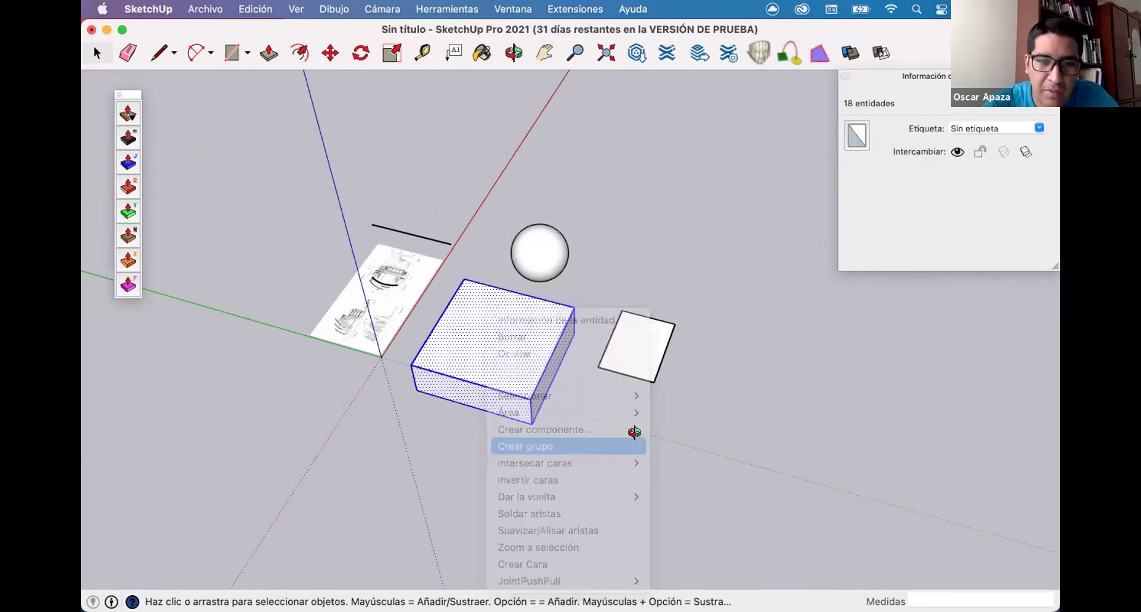
{"action": "left_click", "coordinate": [571, 447]}
{"action": "middle_click_drag", "start_coordinate": [475, 301], "coordinate": [540, 345]}
{"action": "middle_click_drag", "start_coordinate": [372, 262], "coordinate": [578, 224]}
{"action": "key", "text": "m"}
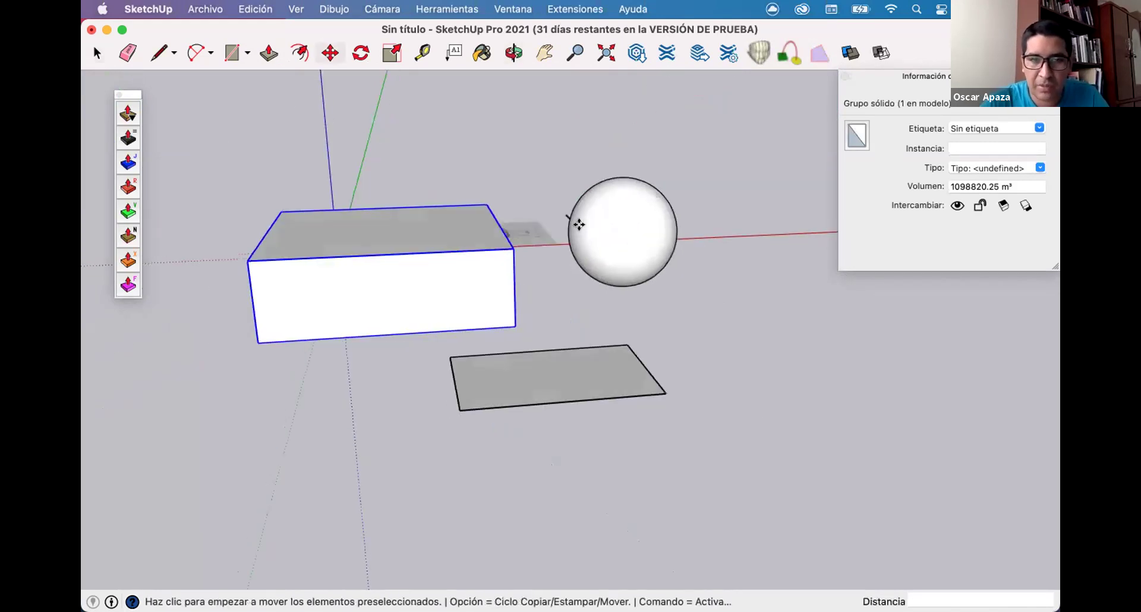
{"action": "left_click", "coordinate": [508, 244]}
{"action": "middle_click_drag", "start_coordinate": [426, 359], "coordinate": [408, 256]}
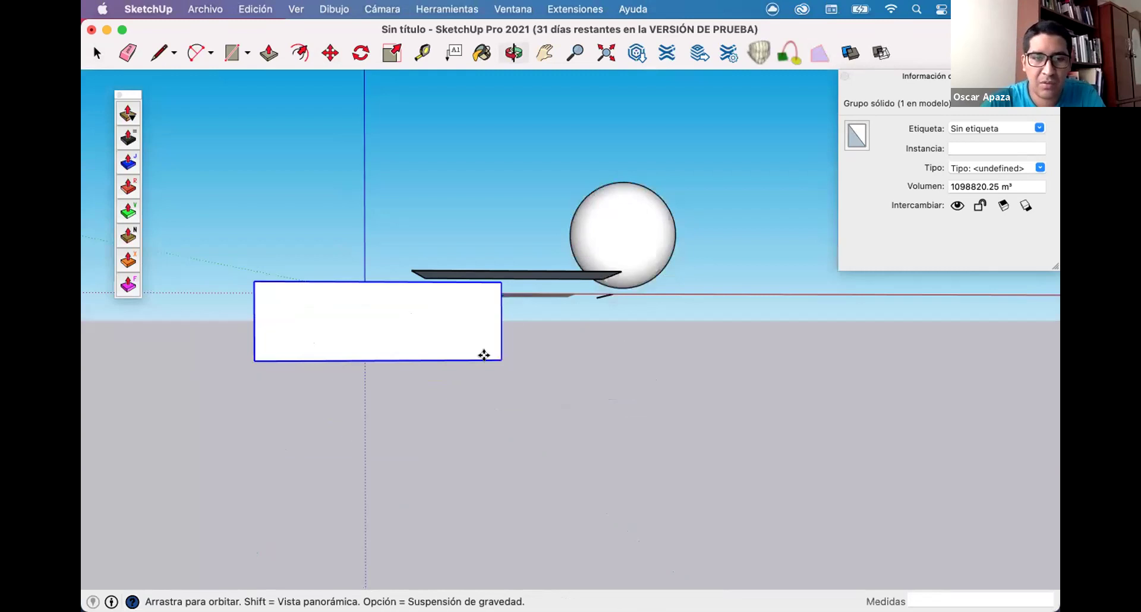
{"action": "middle_click_drag", "start_coordinate": [484, 355], "coordinate": [484, 288]}
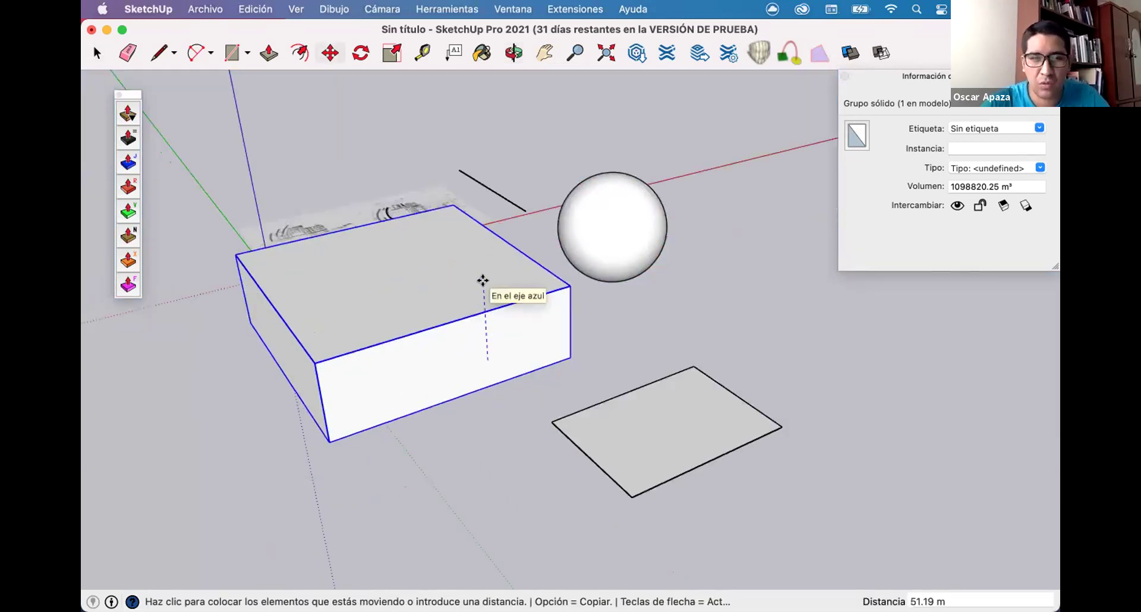
{"action": "key", "text": "space"}
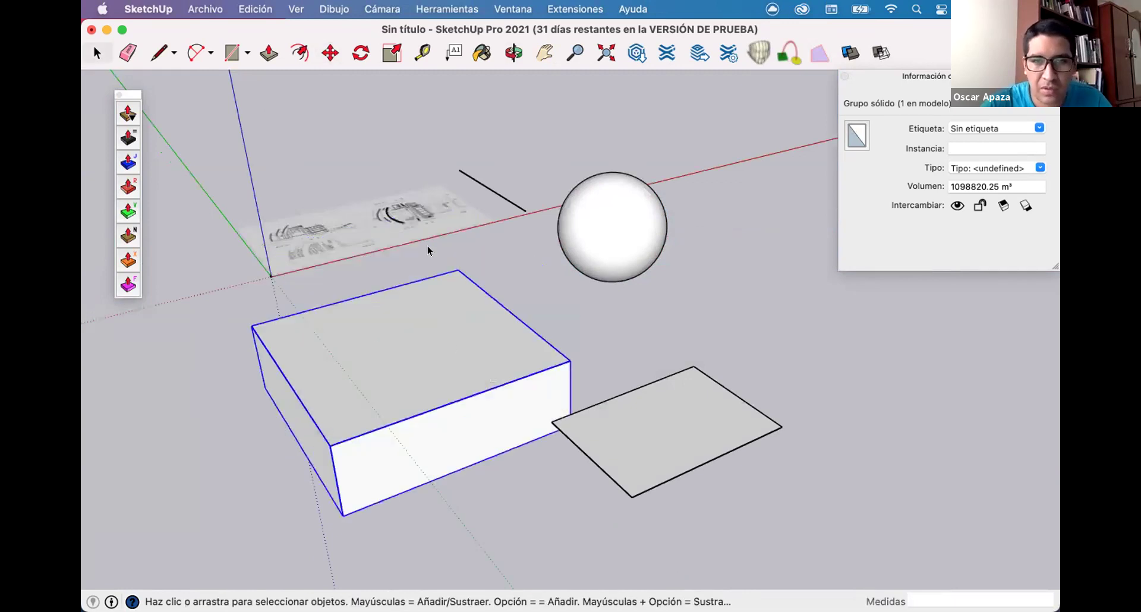
Move the grouped box up 38.18 m along the blue axis.
{"action": "key", "text": "o"}
{"action": "middle_click_drag", "start_coordinate": [302, 237], "coordinate": [305, 240]}
{"action": "key", "text": "m"}
{"action": "left_click", "coordinate": [449, 331]}
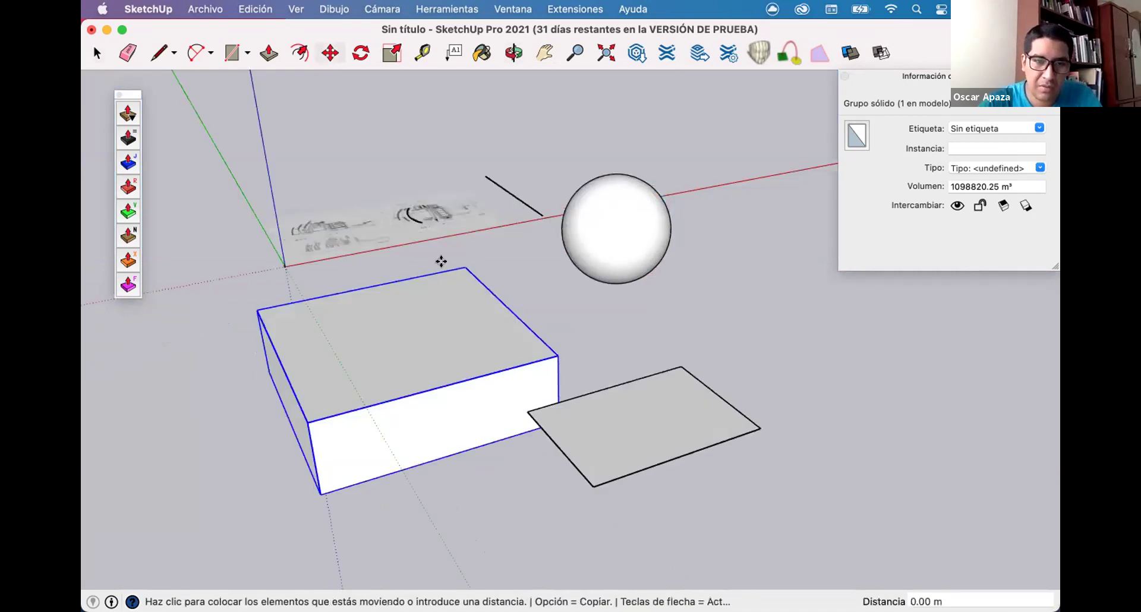
{"action": "type", "text": "38.18"}
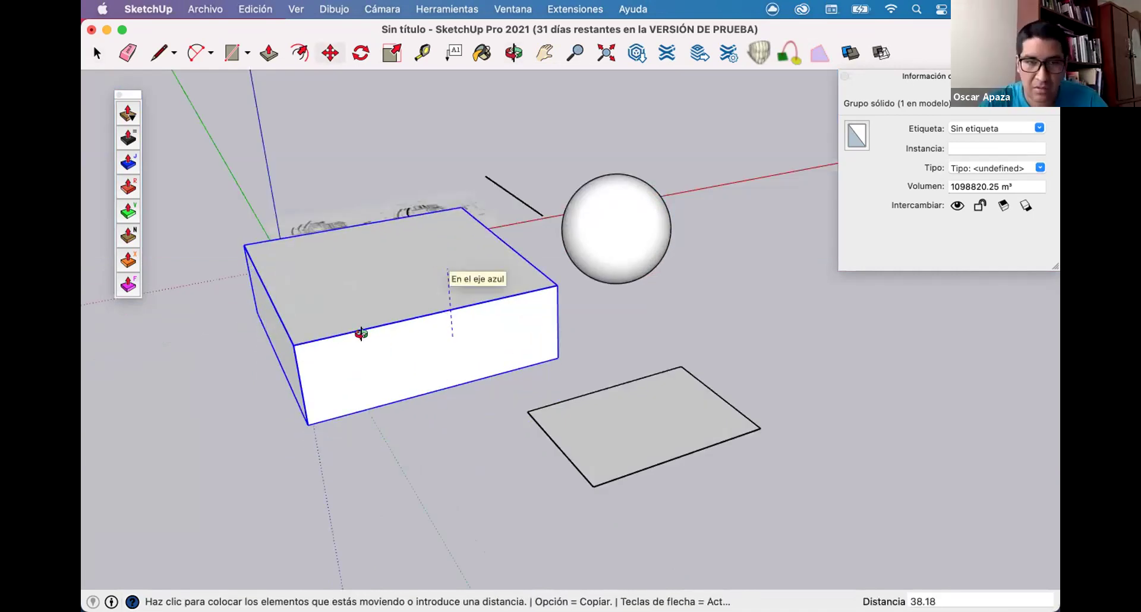
{"action": "key", "text": "Return"}
Move the grouped box along the red axis until it encloses the lower half of the sphere.
{"action": "scroll", "coordinate": [372, 396], "scroll_direction": "down", "scroll_amount": 5}
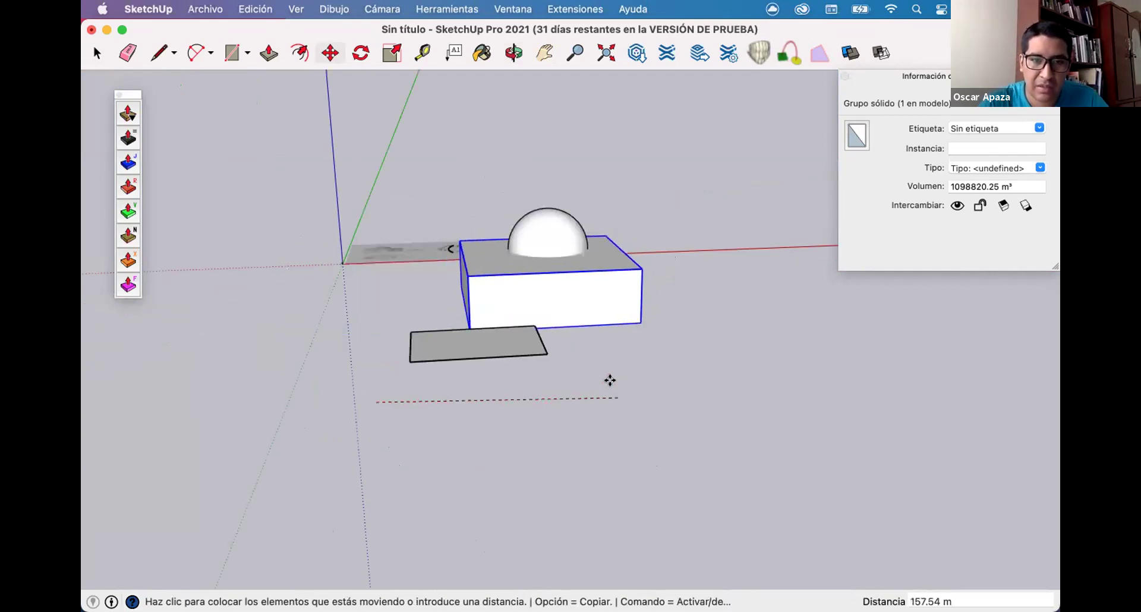
{"action": "left_click", "coordinate": [609, 380]}
{"action": "key", "text": "o"}
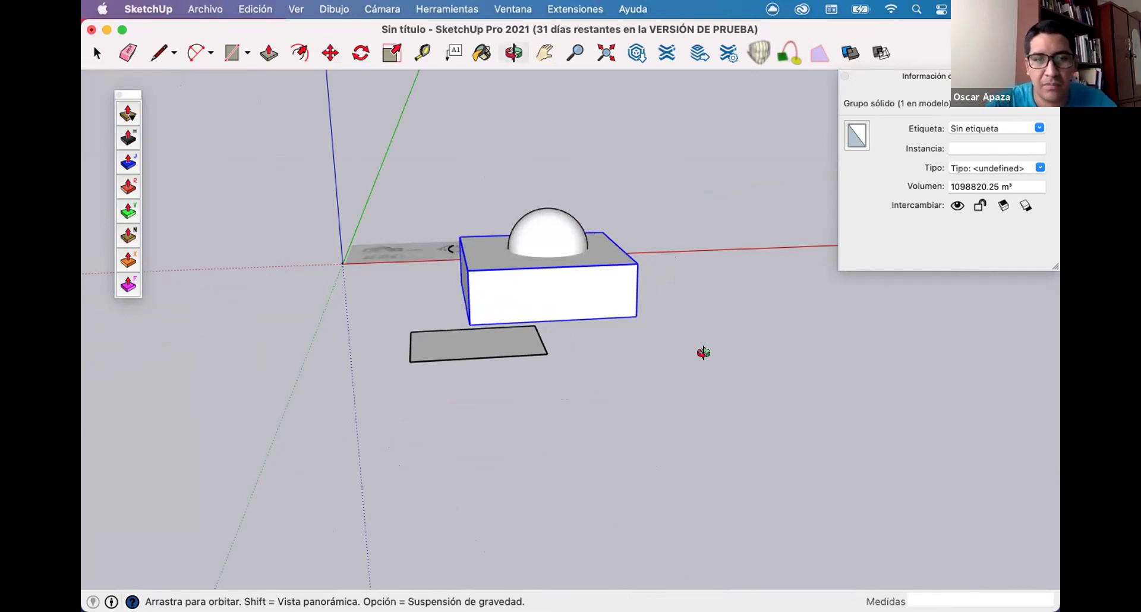
{"action": "left_click_drag", "start_coordinate": [428, 366], "coordinate": [575, 262]}
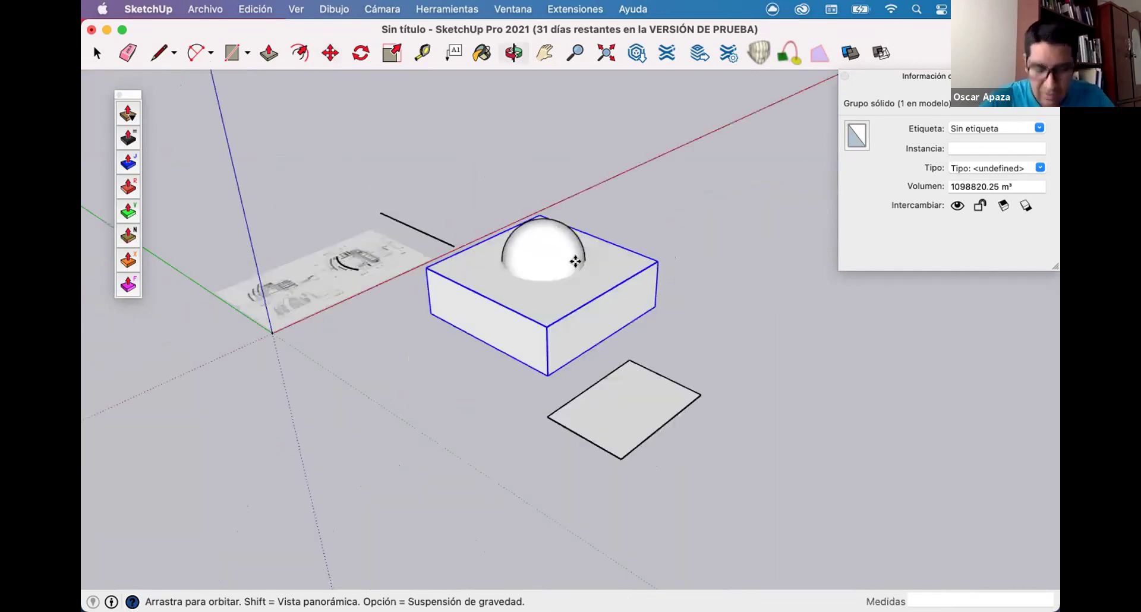
Move the grouped box back off the sphere to its place beside the origin.
{"action": "key", "text": "m"}
{"action": "scroll", "coordinate": [698, 379], "scroll_direction": "up", "scroll_amount": 3}
{"action": "middle_click_drag", "start_coordinate": [843, 365], "coordinate": [716, 402]}
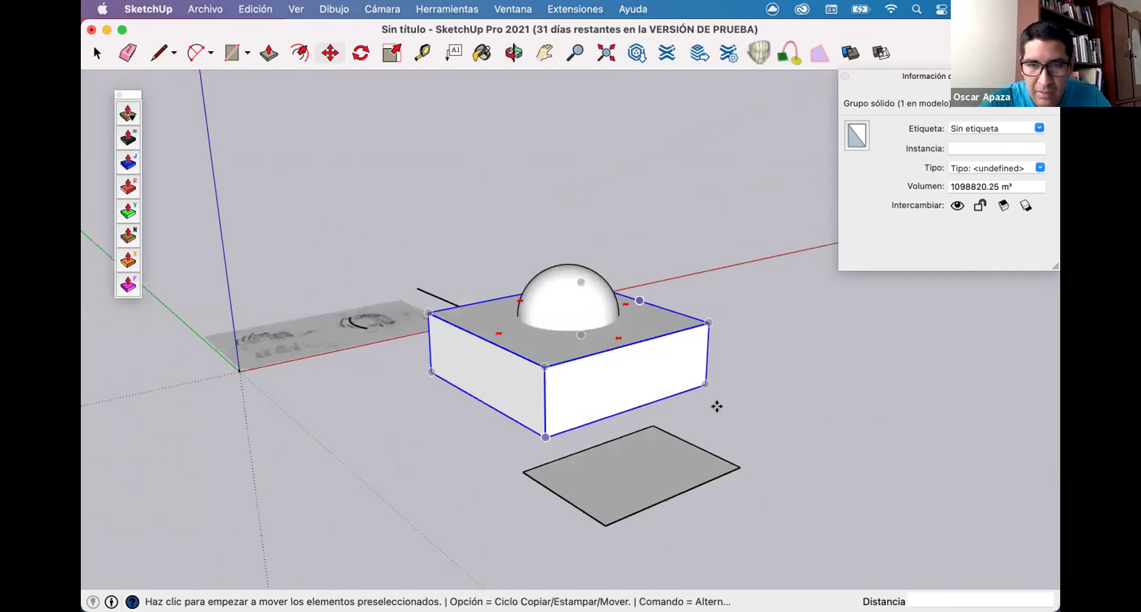
{"action": "left_click", "coordinate": [685, 397]}
{"action": "left_click", "coordinate": [739, 381]}
{"action": "scroll", "coordinate": [734, 375], "scroll_direction": "down", "scroll_amount": 3}
{"action": "key", "text": "space"}
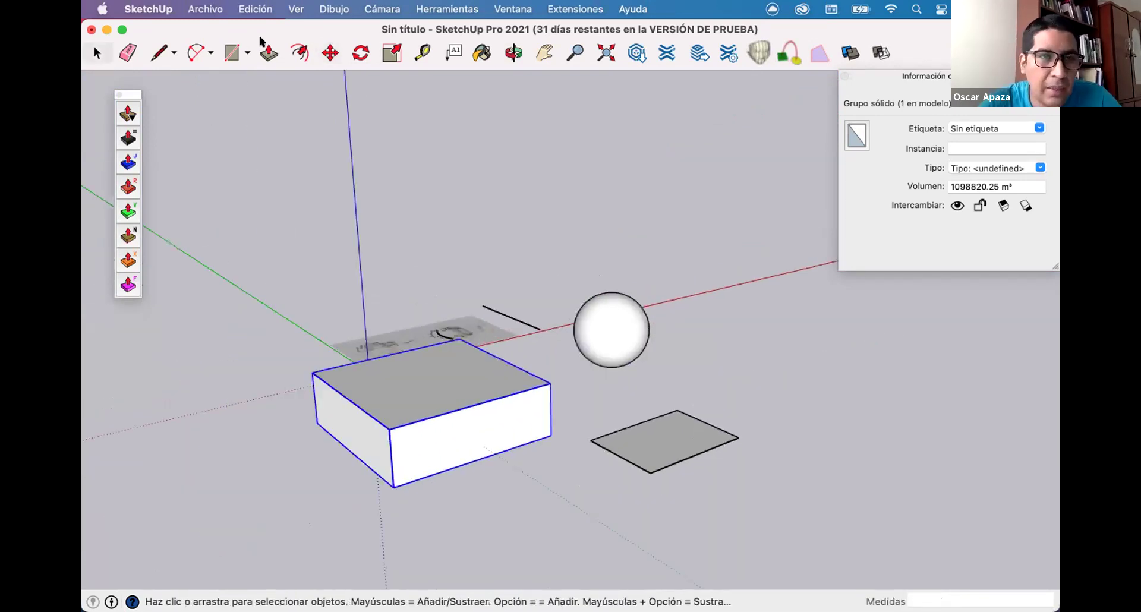
Turn on the display of hidden geometry to expose the sphere's facet grid.
{"action": "left_click", "coordinate": [295, 9]}
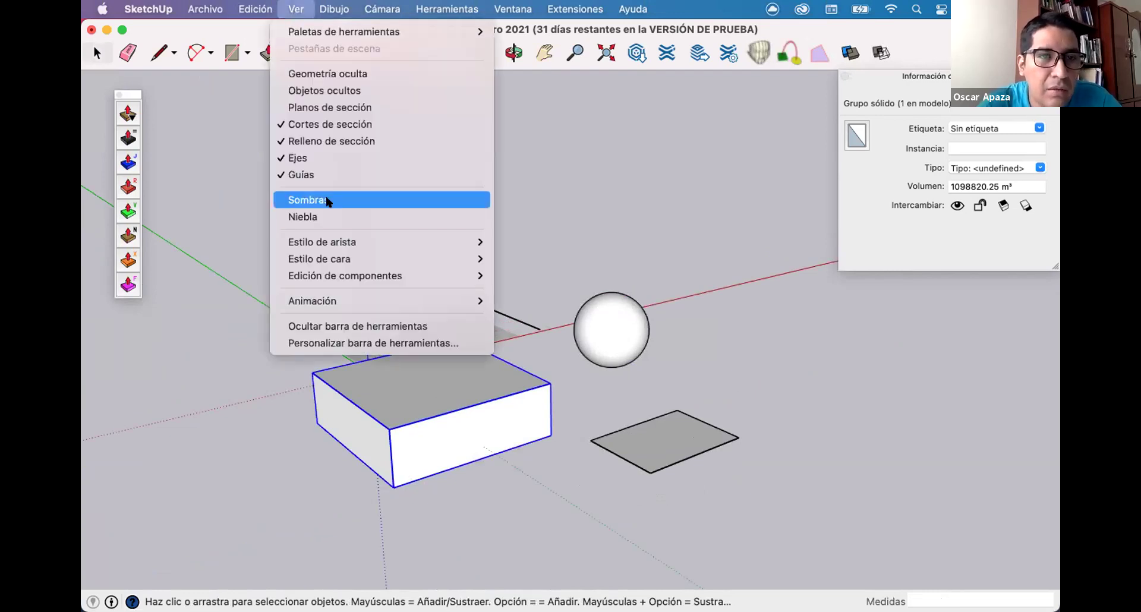
{"action": "left_click", "coordinate": [349, 73]}
{"action": "scroll", "coordinate": [637, 344], "scroll_direction": "up", "scroll_amount": 3}
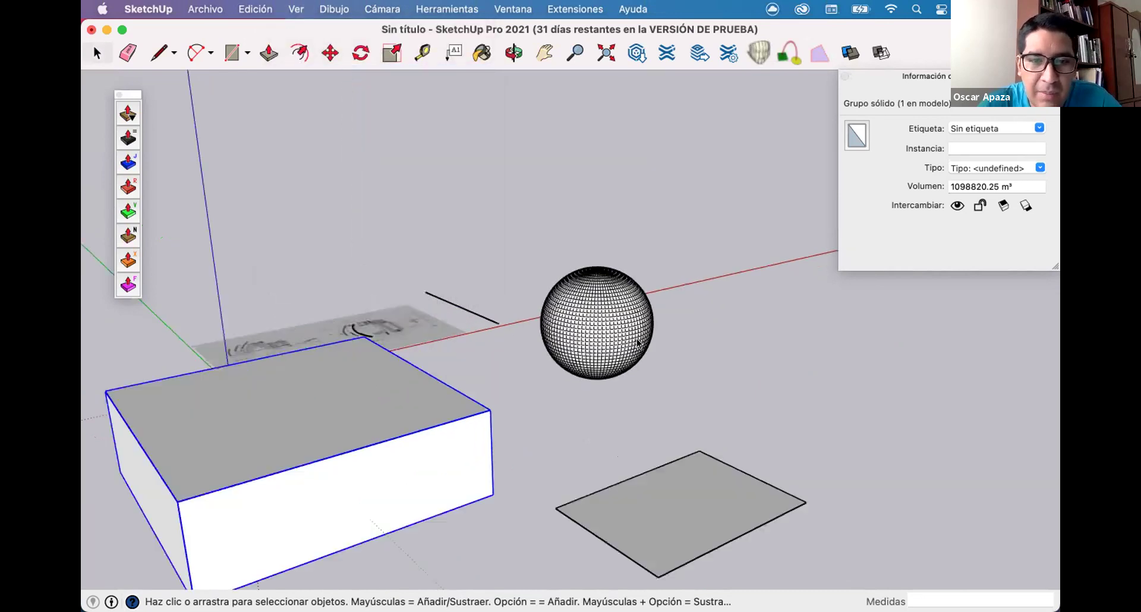
{"action": "scroll", "coordinate": [637, 344], "scroll_direction": "up", "scroll_amount": 4}
{"action": "middle_click_drag", "start_coordinate": [562, 254], "coordinate": [555, 188]}
{"action": "scroll", "coordinate": [540, 339], "scroll_direction": "up", "scroll_amount": 2}
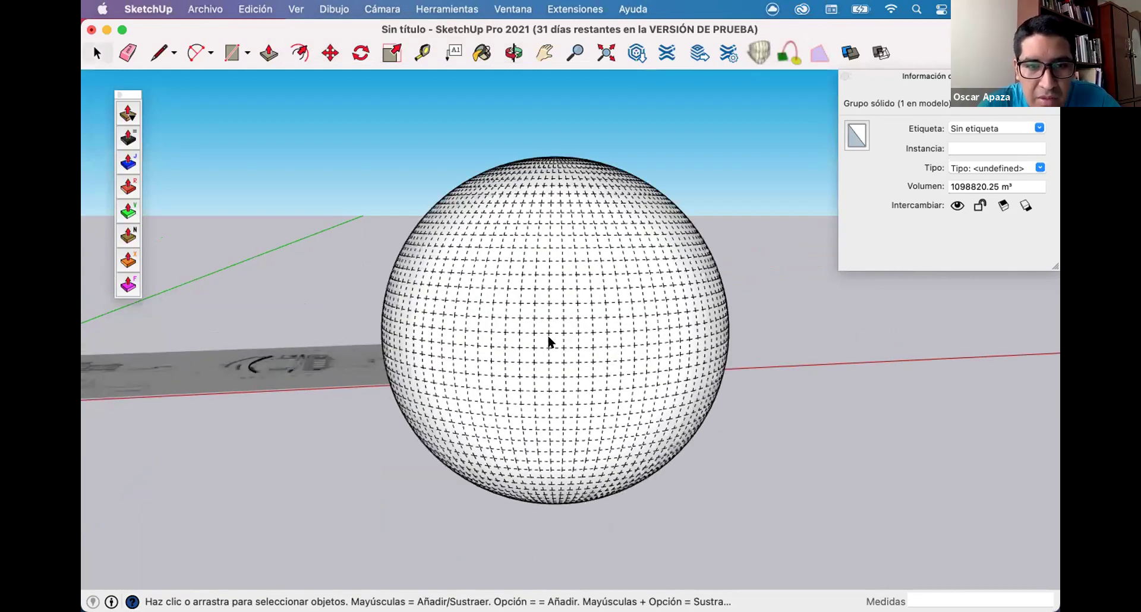
Examine the hidden edges and facets that make up the sphere's surface.
{"action": "left_click", "coordinate": [547, 339]}
{"action": "key", "text": "o"}
{"action": "left_click_drag", "start_coordinate": [507, 295], "coordinate": [391, 330]}
{"action": "middle_click_drag", "start_coordinate": [392, 326], "coordinate": [386, 317]}
{"action": "scroll", "coordinate": [438, 337], "scroll_direction": "down", "scroll_amount": 1}
{"action": "scroll", "coordinate": [438, 336], "scroll_direction": "up", "scroll_amount": 1}
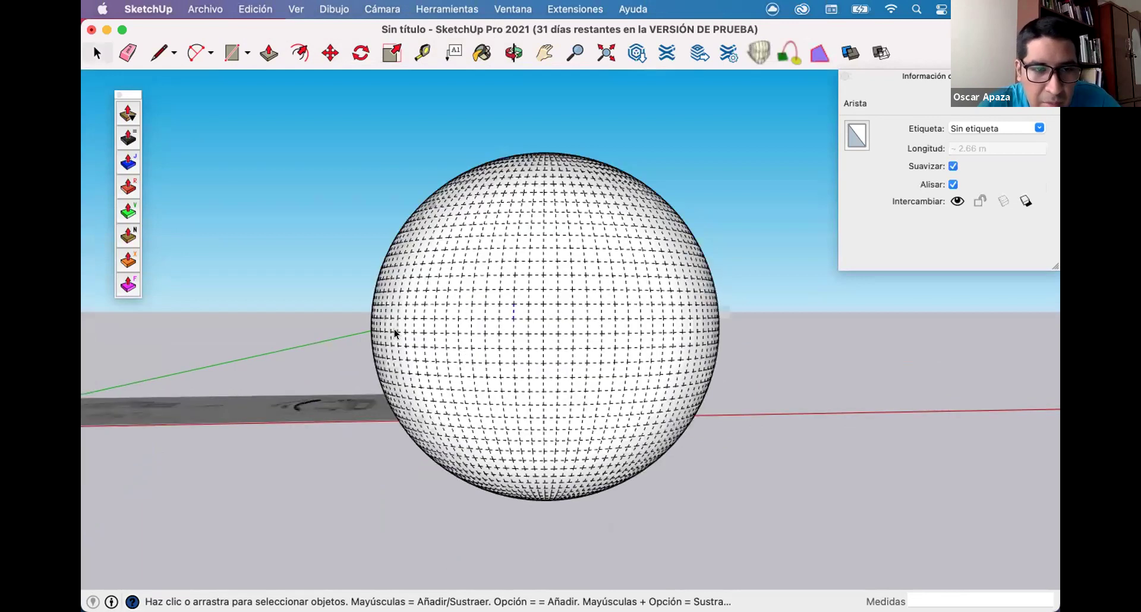
{"action": "scroll", "coordinate": [441, 337], "scroll_direction": "up", "scroll_amount": 2}
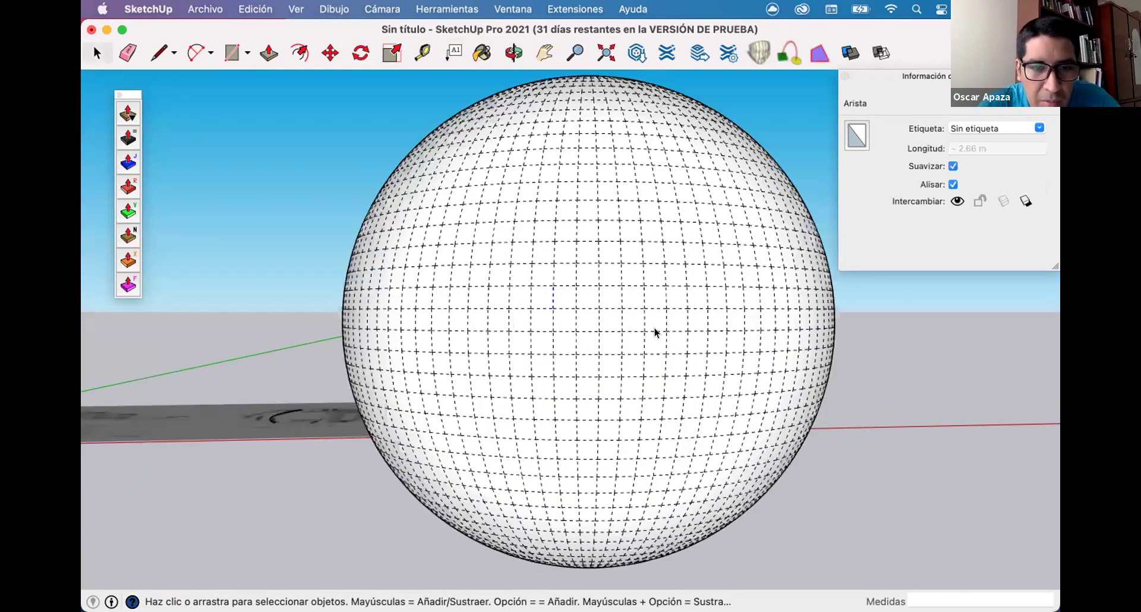
{"action": "scroll", "coordinate": [656, 332], "scroll_direction": "down", "scroll_amount": 1}
{"action": "scroll", "coordinate": [220, 399], "scroll_direction": "down", "scroll_amount": 3}
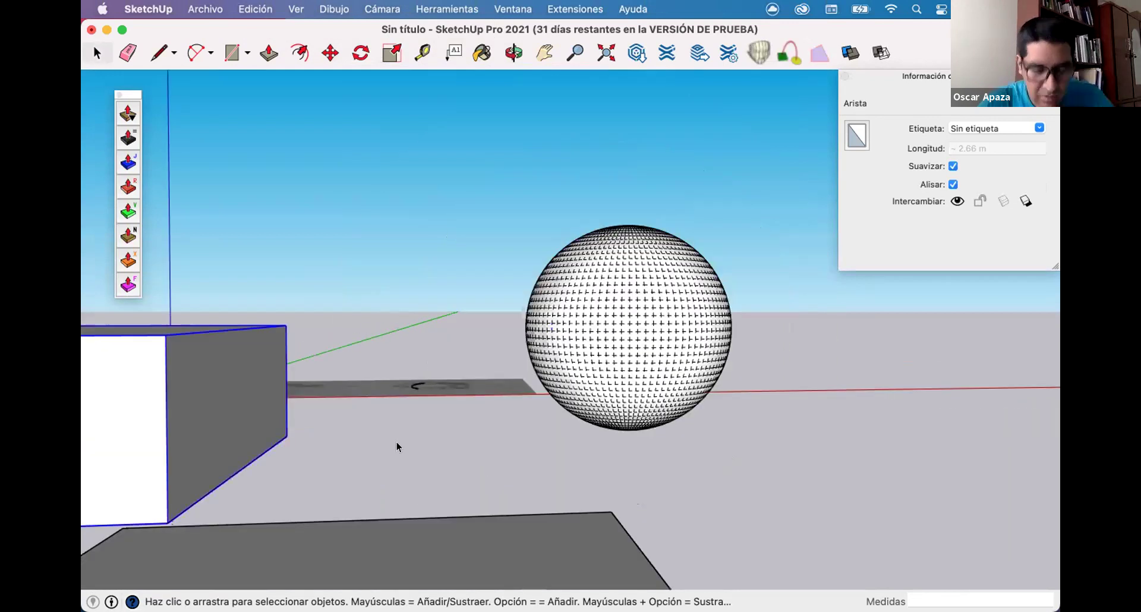
Move the grouped box about 131 m along the red axis so its corner cuts into the sphere.
{"action": "key", "text": "m"}
{"action": "left_click", "coordinate": [517, 431]}
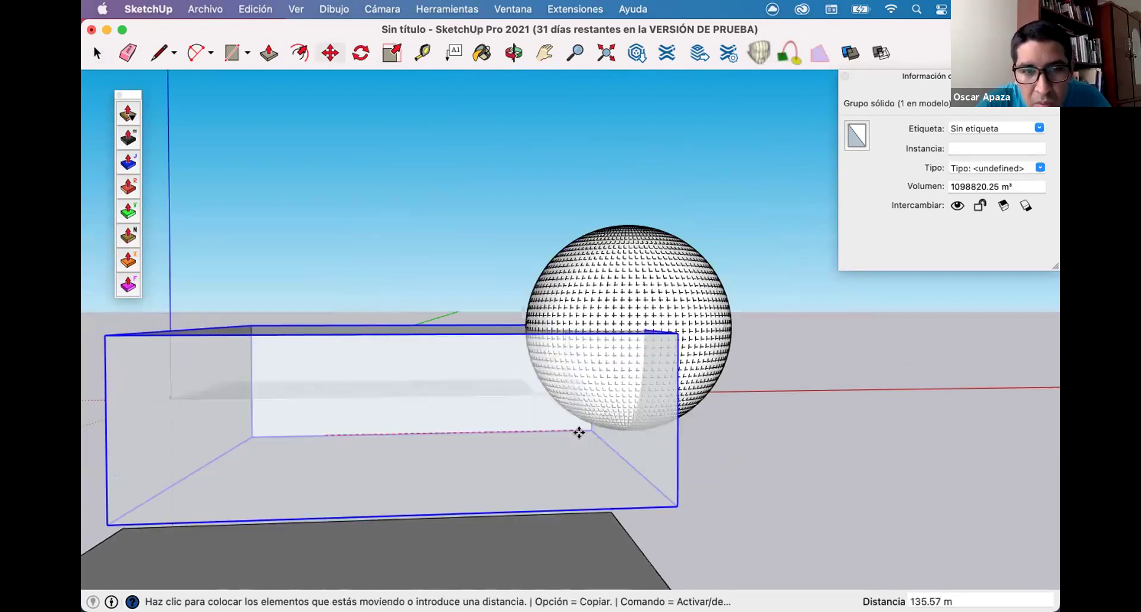
{"action": "left_click", "coordinate": [571, 433]}
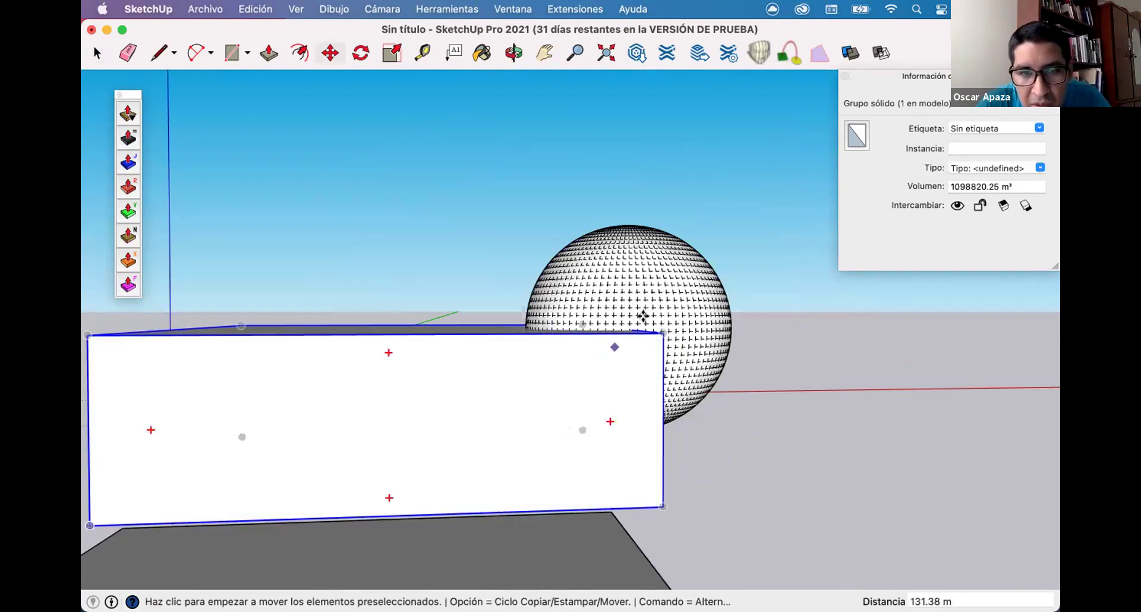
Examine where the box's top and side faces cut across the sphere's hidden facet grid.
{"action": "scroll", "coordinate": [642, 338], "scroll_direction": "up", "scroll_amount": 4}
{"action": "middle_click_drag", "start_coordinate": [641, 343], "coordinate": [701, 313]}
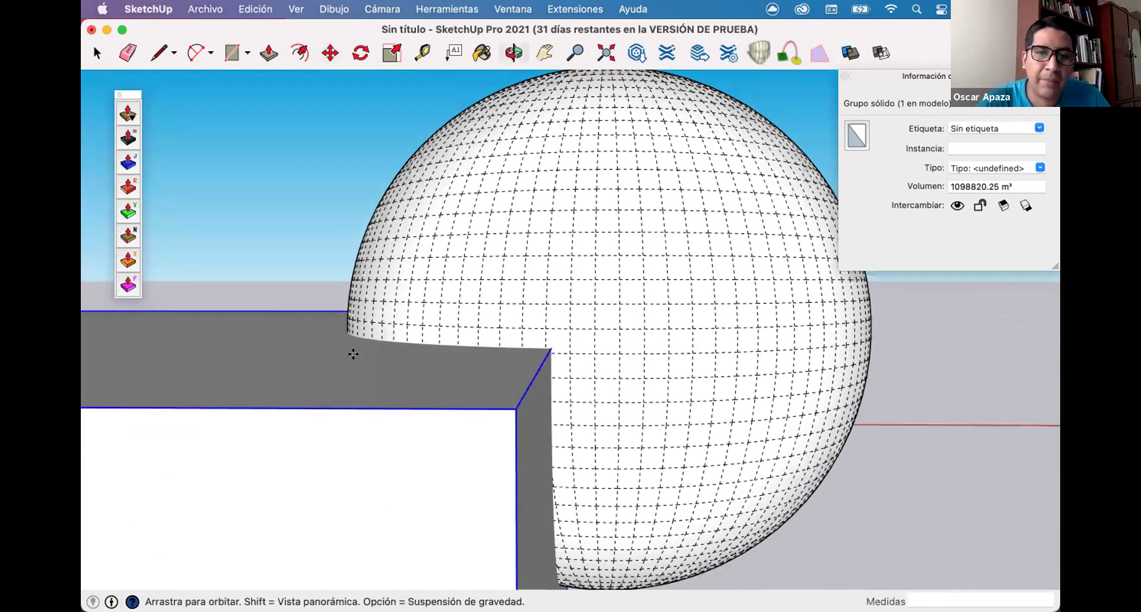
{"action": "scroll", "coordinate": [352, 352], "scroll_direction": "down", "scroll_amount": 5}
{"action": "middle_click_drag", "start_coordinate": [353, 354], "coordinate": [603, 407]}
{"action": "key", "text": "space"}
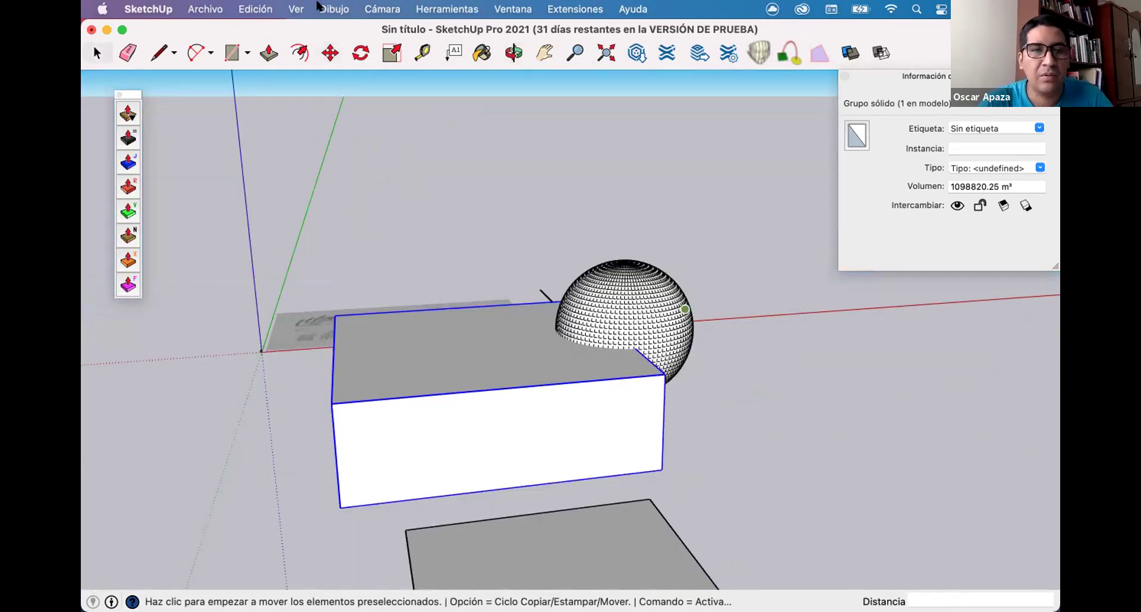
{"action": "left_click", "coordinate": [298, 7]}
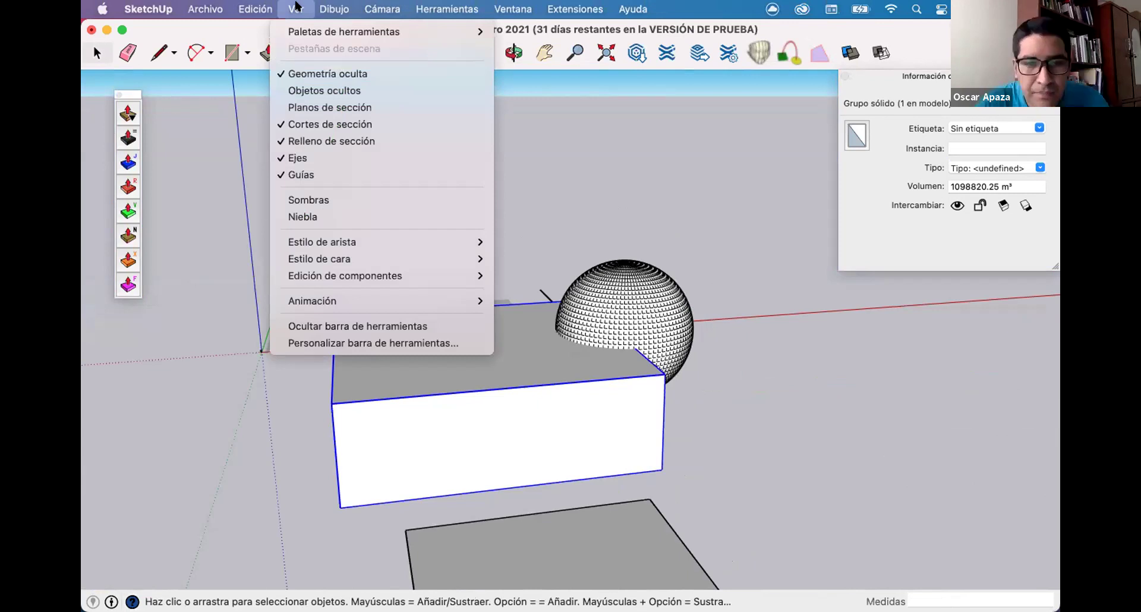
{"action": "middle_click_drag", "start_coordinate": [710, 357], "coordinate": [530, 307]}
{"action": "scroll", "coordinate": [247, 229], "scroll_direction": "up", "scroll_amount": 5}
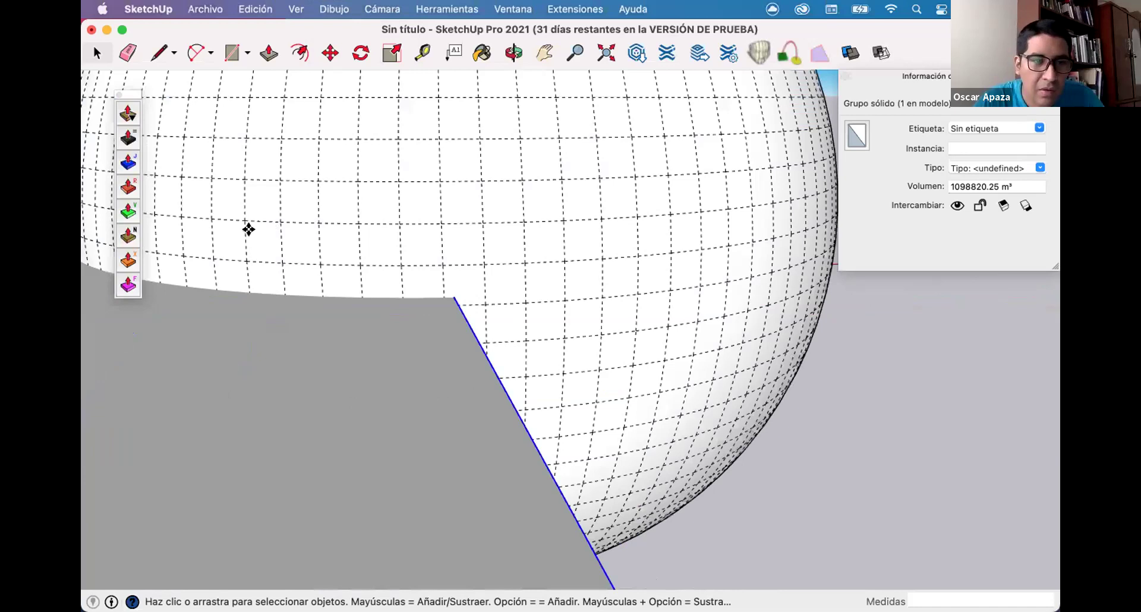
Move the selected box group a short distance so that it intersects the sphere.
{"action": "middle_click_drag", "start_coordinate": [248, 230], "coordinate": [250, 229]}
{"action": "scroll", "coordinate": [253, 230], "scroll_direction": "up", "scroll_amount": 3}
{"action": "scroll", "coordinate": [253, 230], "scroll_direction": "up", "scroll_amount": 2}
{"action": "key", "text": "m"}
{"action": "left_click", "coordinate": [265, 248]}
{"action": "left_click", "coordinate": [311, 249]}
{"action": "key", "text": "space"}
{"action": "scroll", "coordinate": [625, 321], "scroll_direction": "down", "scroll_amount": 8}
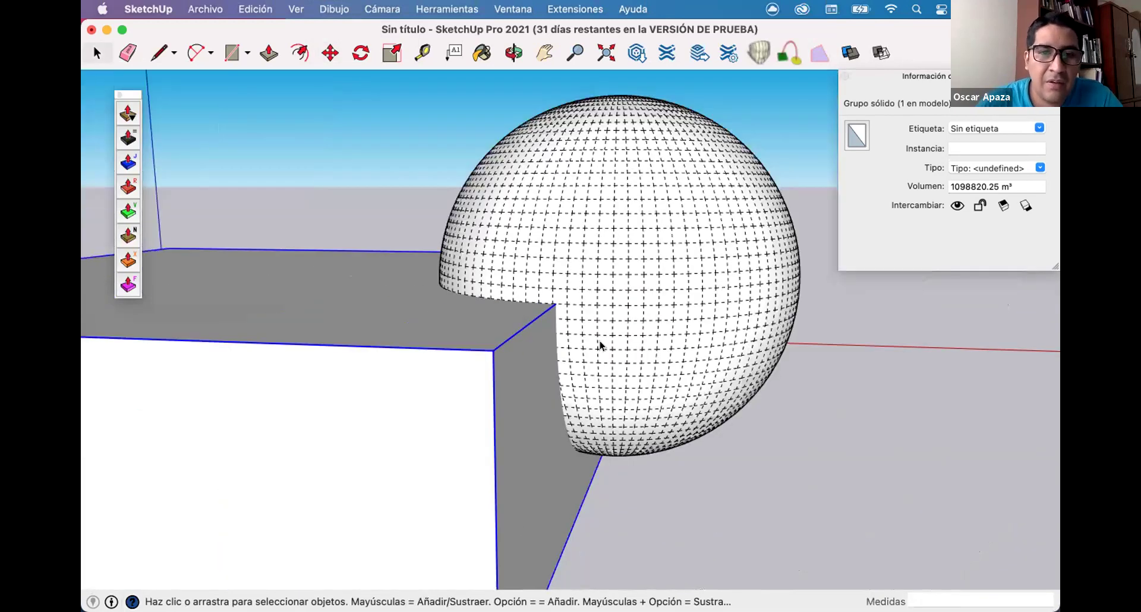
Turn off the display of hidden geometry.
{"action": "scroll", "coordinate": [601, 346], "scroll_direction": "down", "scroll_amount": 5}
{"action": "middle_click_drag", "start_coordinate": [667, 377], "coordinate": [115, 6]}
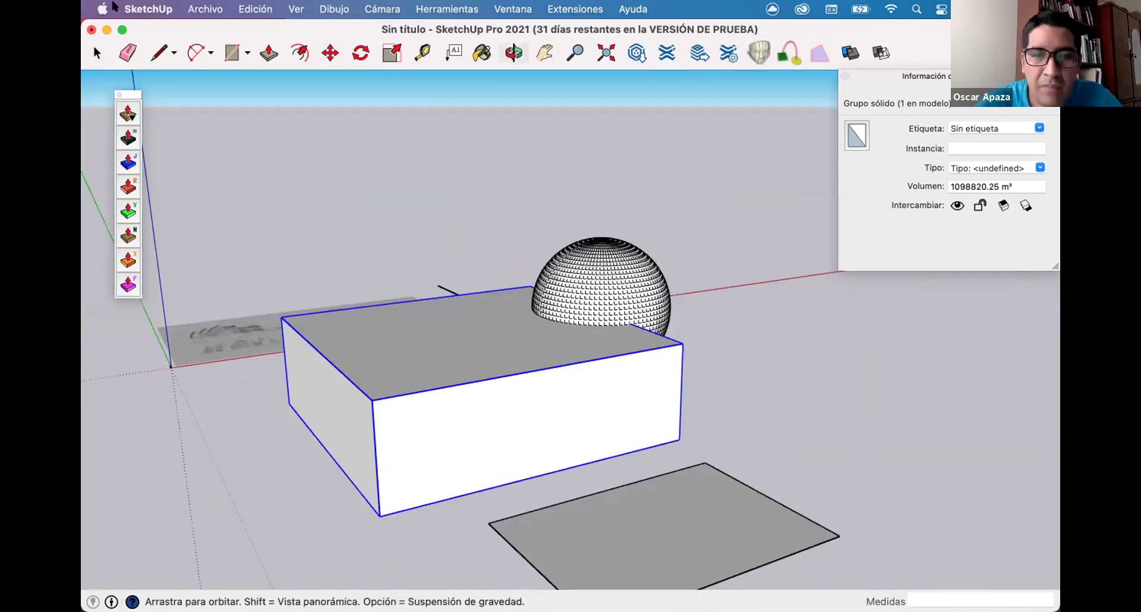
{"action": "left_click", "coordinate": [296, 8]}
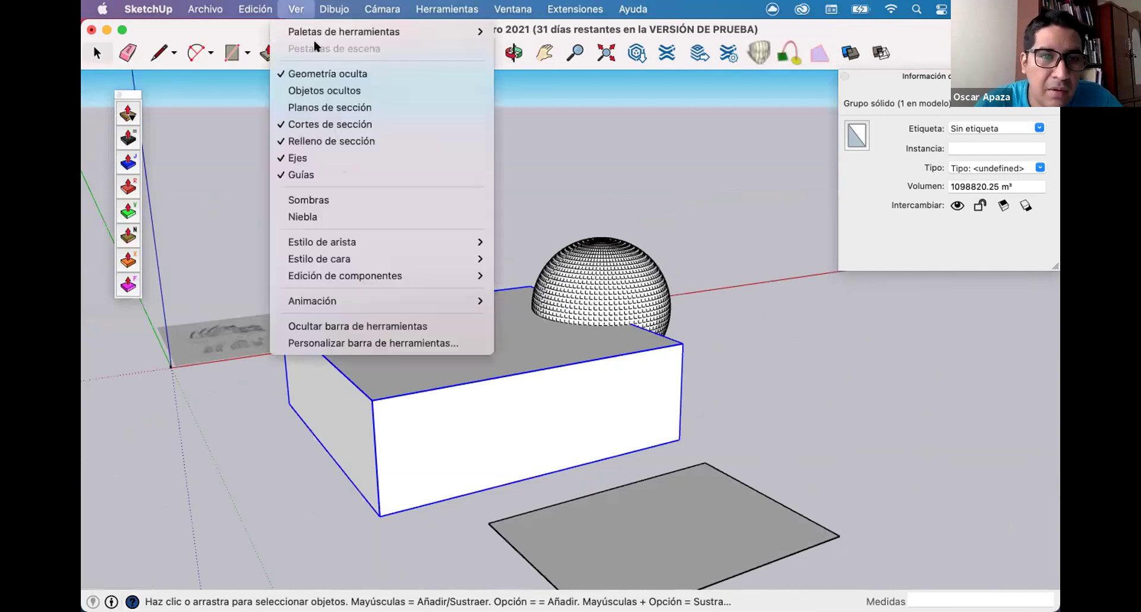
{"action": "left_click", "coordinate": [321, 74]}
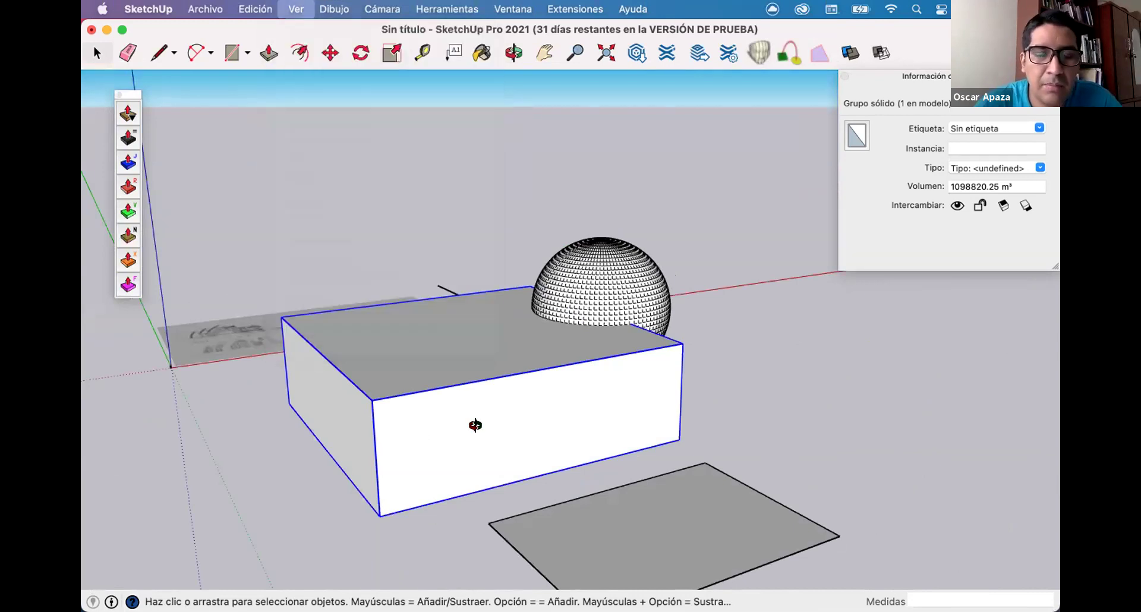
Move the box group until the sphere emerges near the middle of its top face, and clear the selection.
{"action": "middle_click_drag", "start_coordinate": [476, 425], "coordinate": [477, 482]}
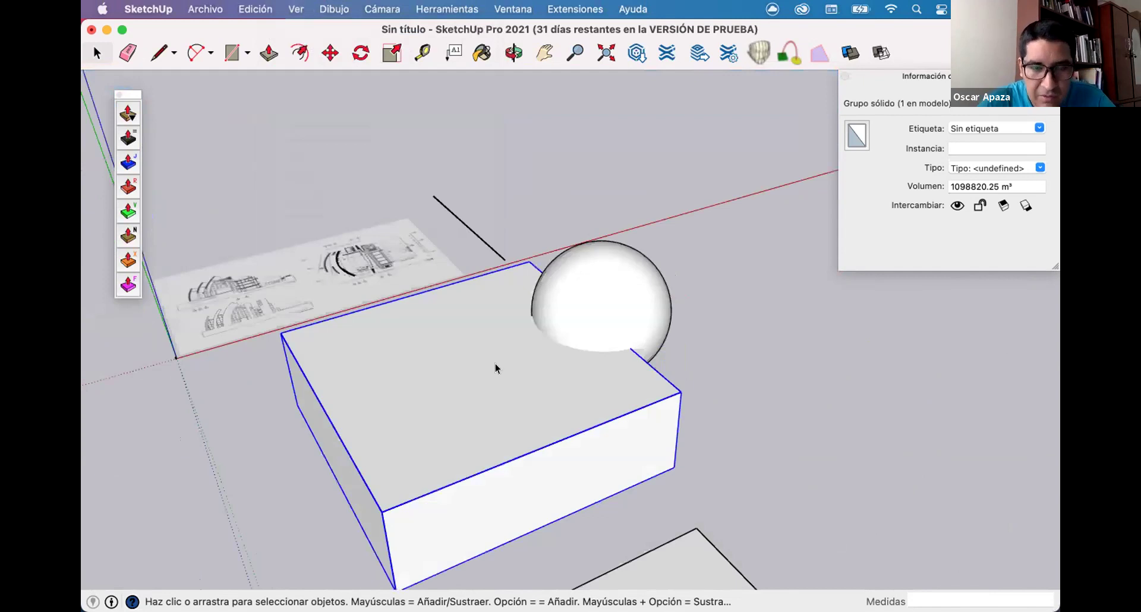
{"action": "scroll", "coordinate": [495, 364], "scroll_direction": "down", "scroll_amount": 3}
{"action": "key", "text": "m"}
{"action": "left_click", "coordinate": [854, 357]}
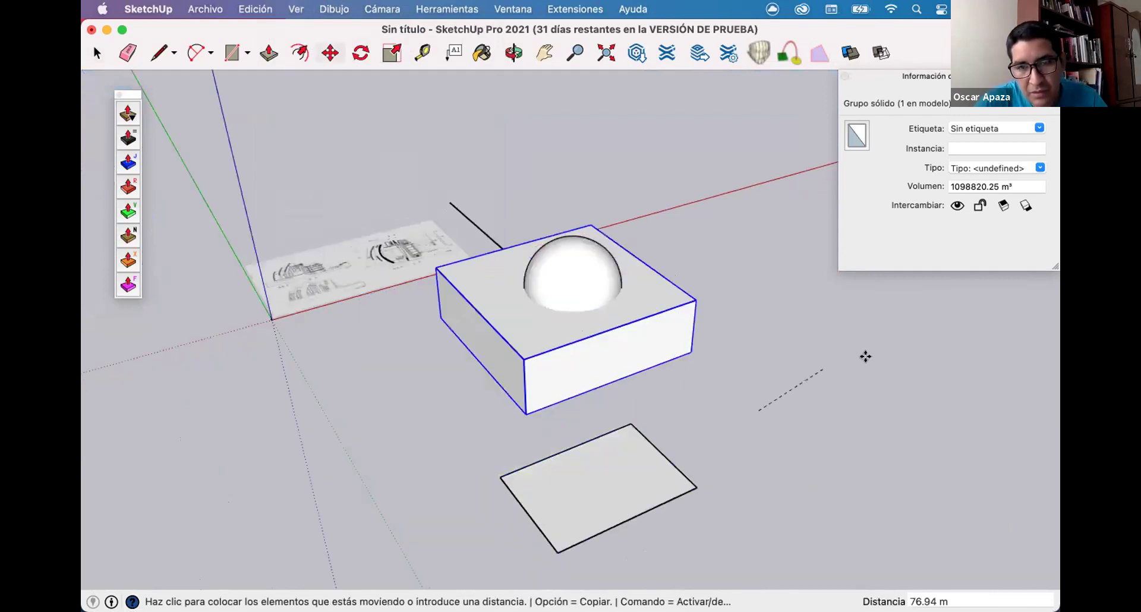
{"action": "key", "text": "space"}
{"action": "scroll", "coordinate": [479, 276], "scroll_direction": "up", "scroll_amount": 5}
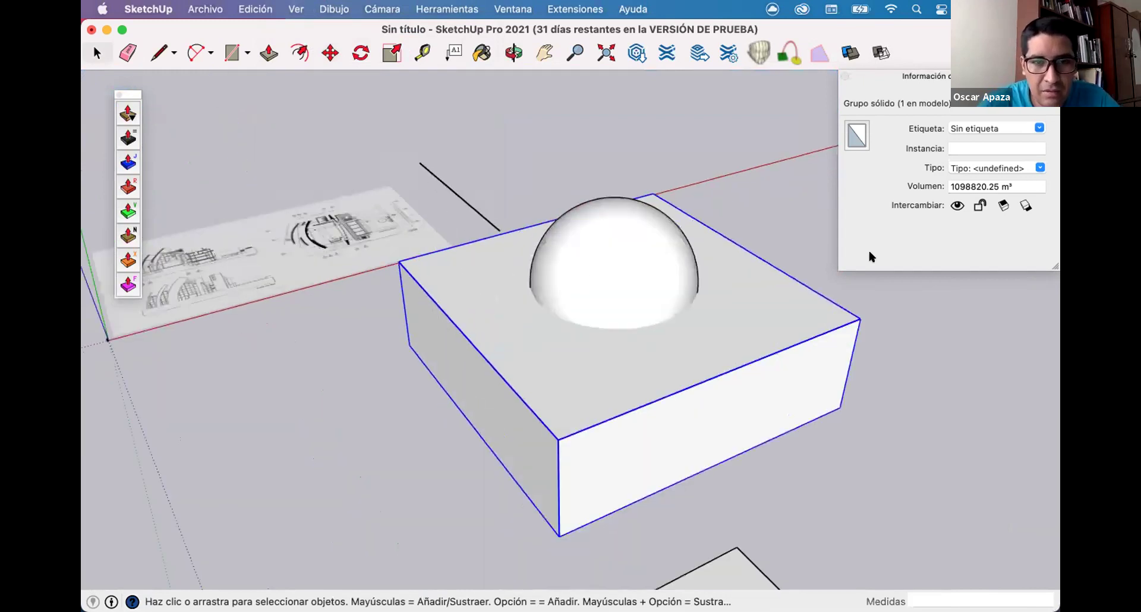
{"action": "middle_click_drag", "start_coordinate": [869, 255], "coordinate": [721, 484]}
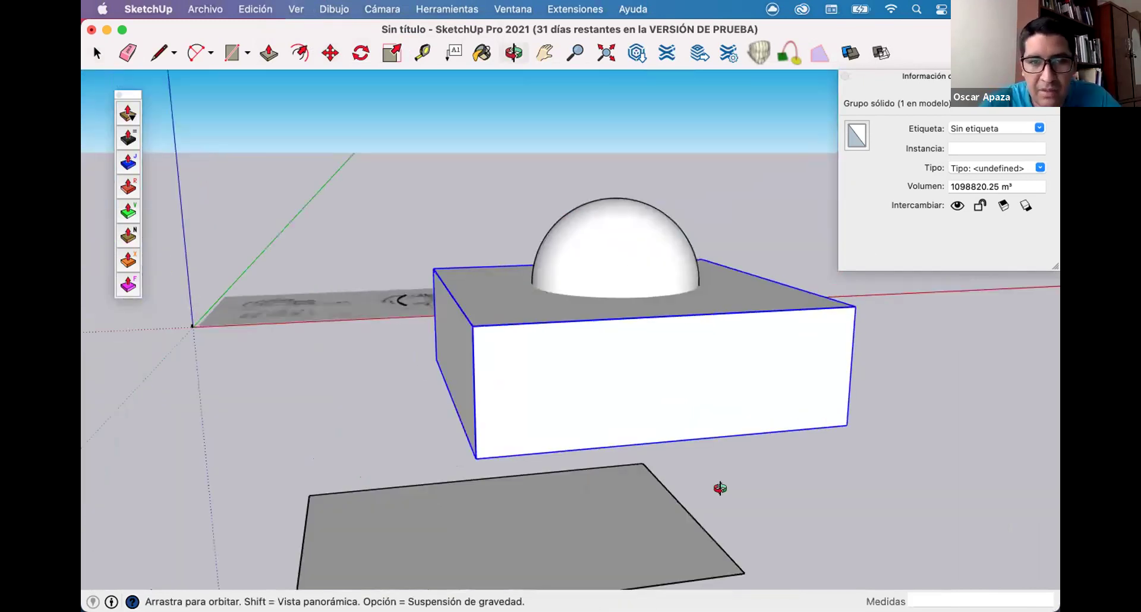
{"action": "middle_click_drag", "start_coordinate": [509, 285], "coordinate": [434, 321]}
{"action": "left_click", "coordinate": [773, 143]}
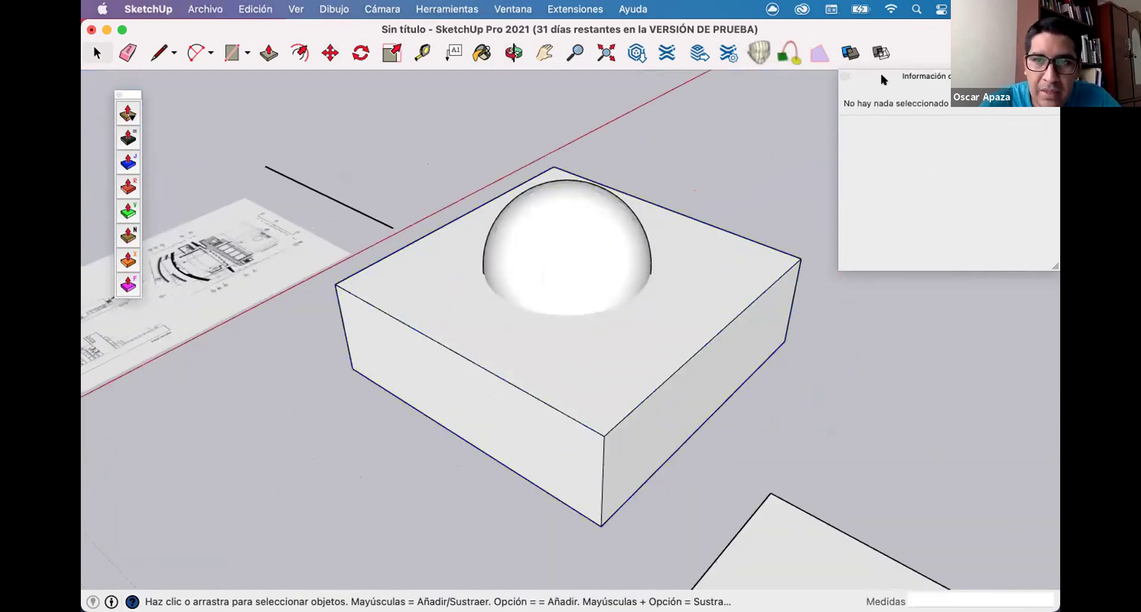
{"action": "scroll", "coordinate": [597, 132], "scroll_direction": "down", "scroll_amount": 3}
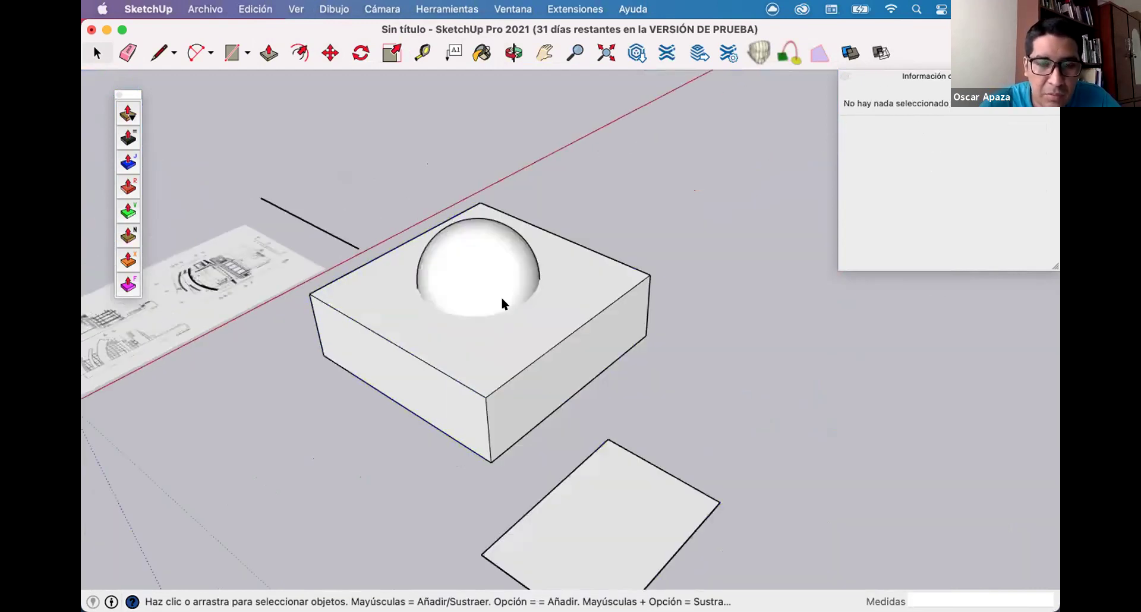
{"action": "key", "text": "m"}
{"action": "scroll", "coordinate": [543, 260], "scroll_direction": "down", "scroll_amount": 3}
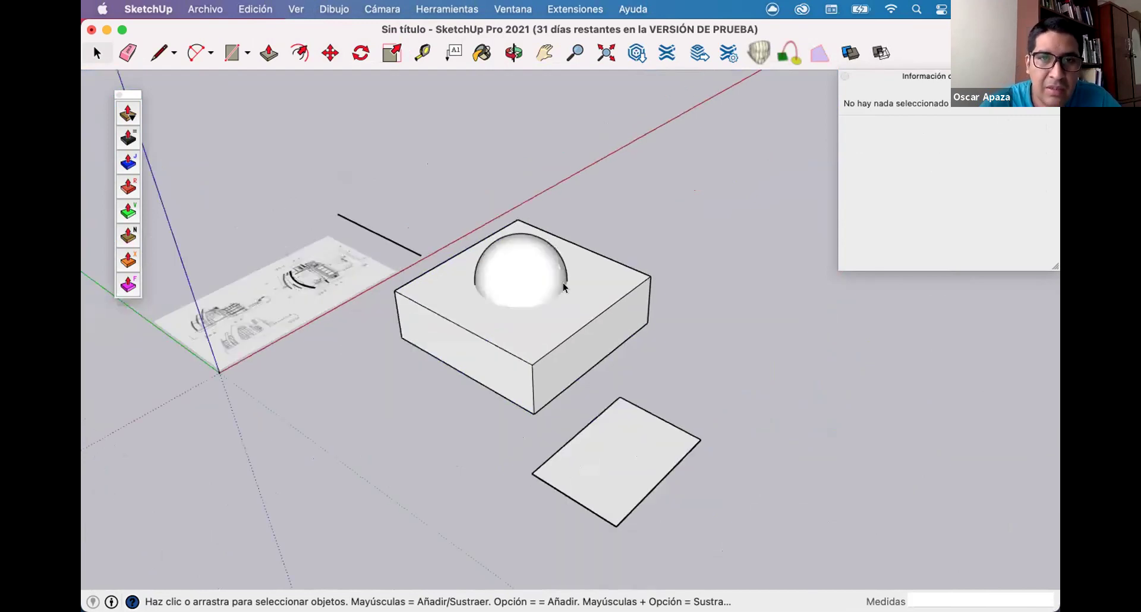
{"action": "middle_click_drag", "start_coordinate": [562, 283], "coordinate": [535, 280]}
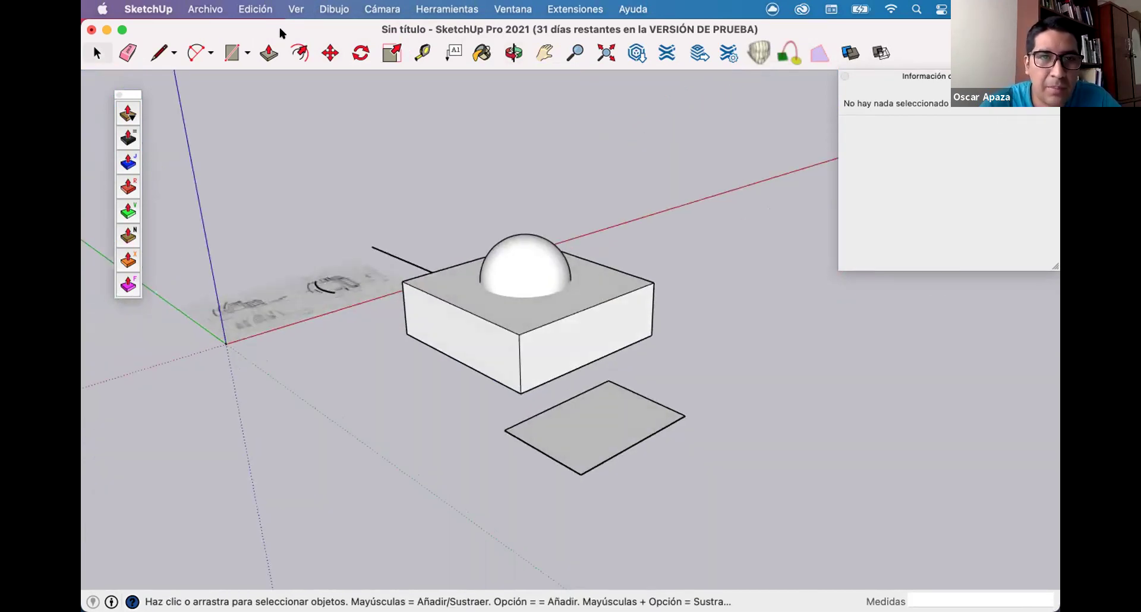
Examine the tools available for customizing the toolbar, including the solid and extension tools, and leave the toolbar customization.
{"action": "right_click", "coordinate": [931, 47]}
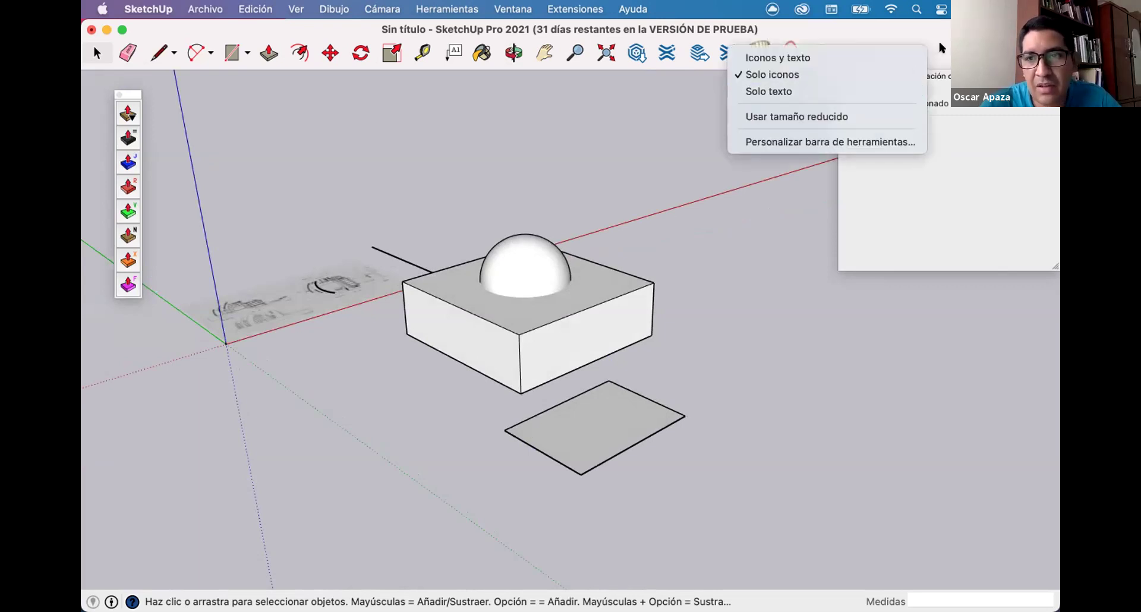
{"action": "right_click", "coordinate": [825, 146]}
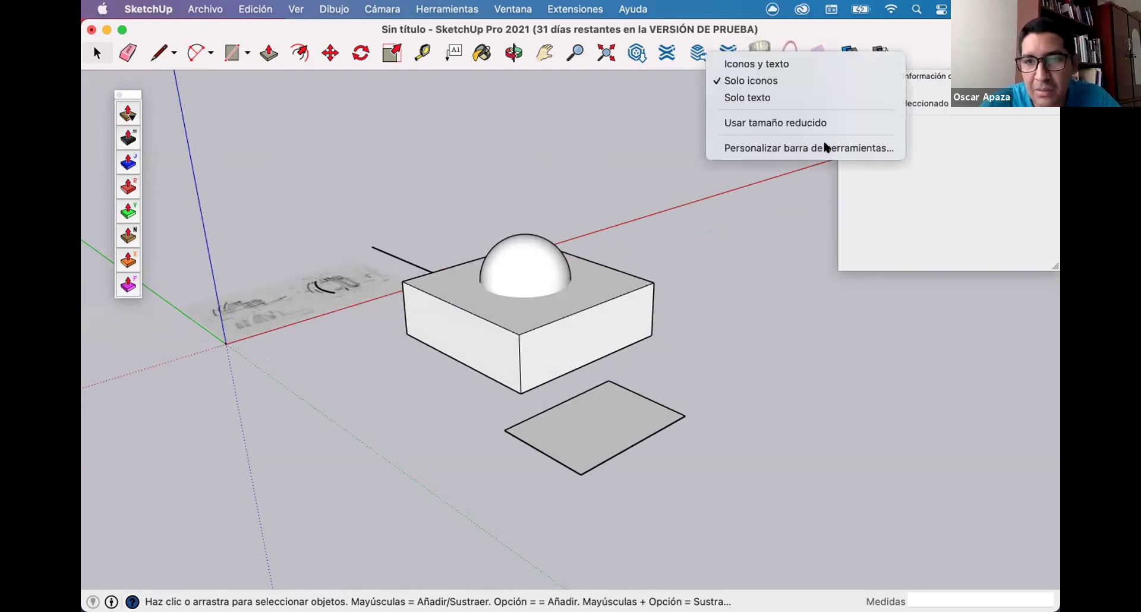
{"action": "left_click", "coordinate": [824, 149]}
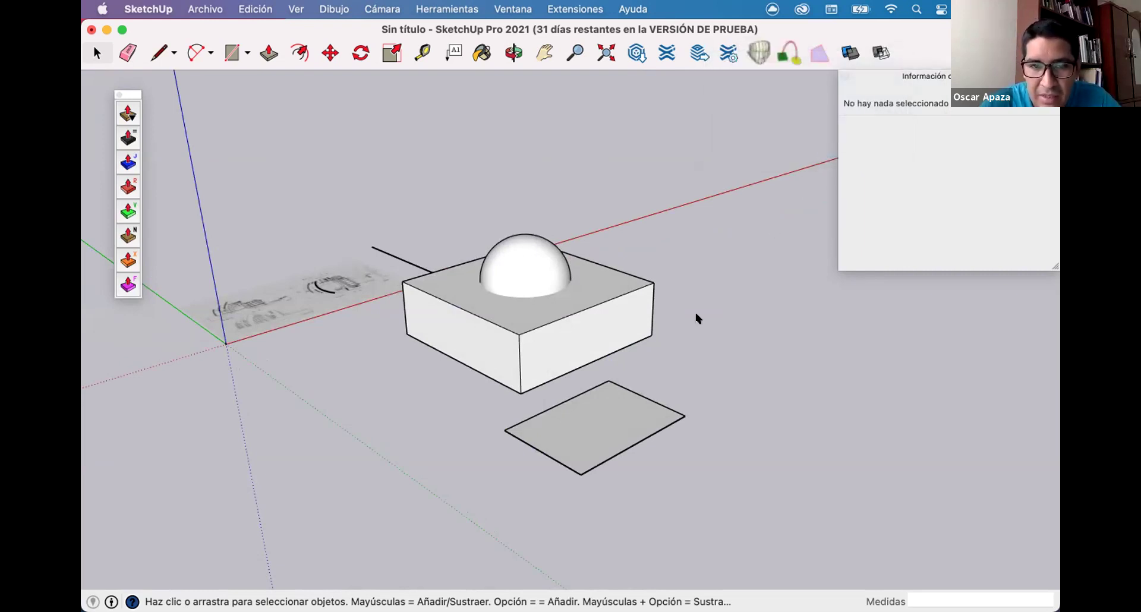
{"action": "scroll", "coordinate": [697, 319], "scroll_direction": "down", "scroll_amount": 5}
{"action": "scroll", "coordinate": [697, 319], "scroll_direction": "down", "scroll_amount": 5}
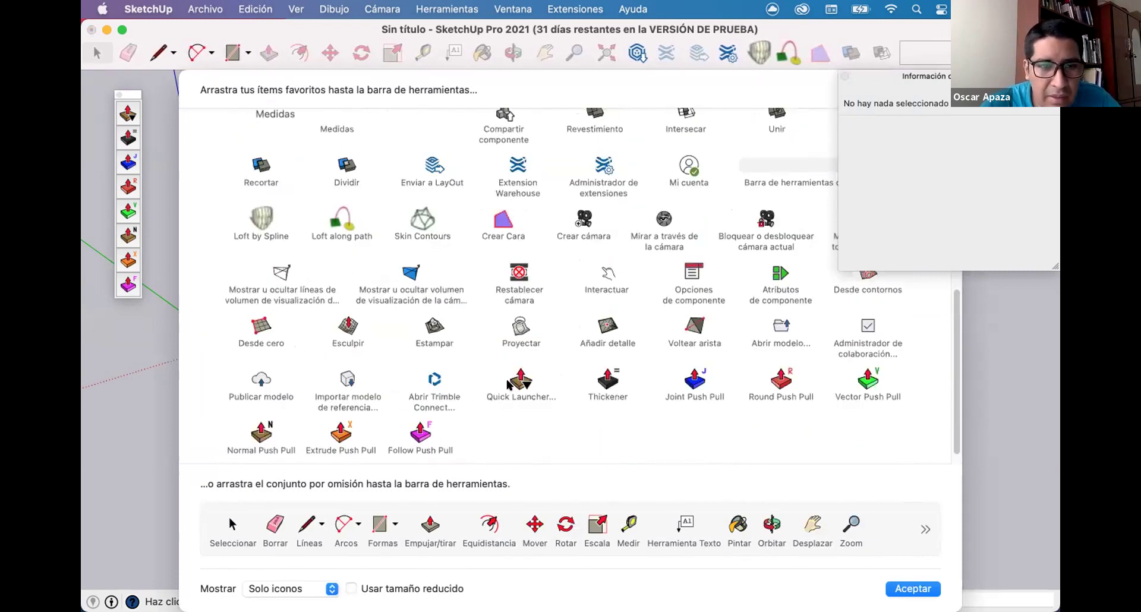
{"action": "scroll", "coordinate": [625, 313], "scroll_direction": "up", "scroll_amount": 1}
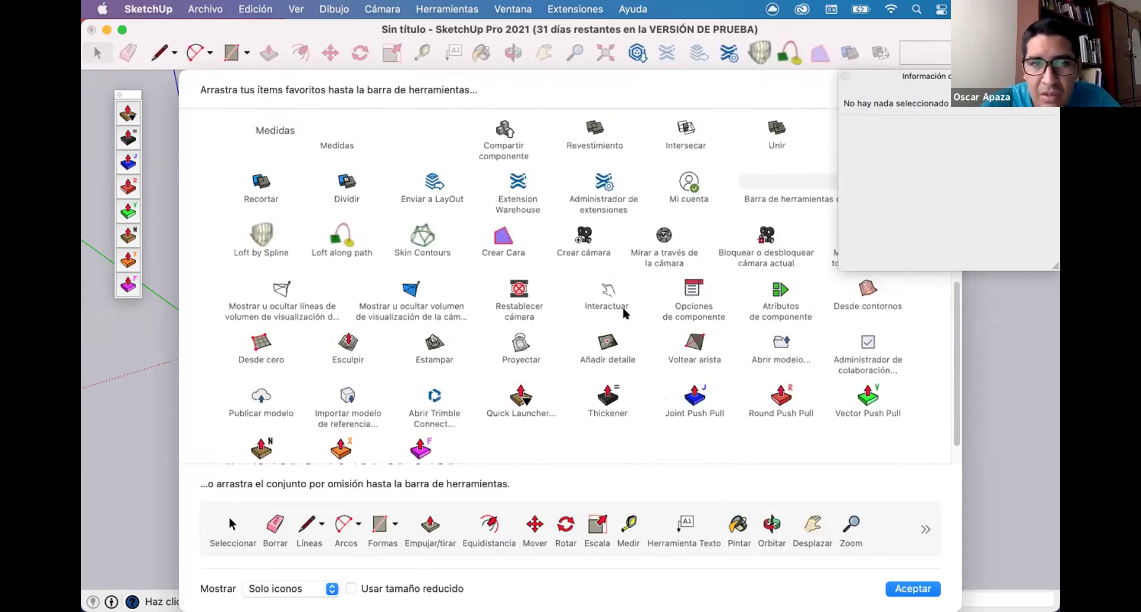
{"action": "scroll", "coordinate": [607, 312], "scroll_direction": "up", "scroll_amount": 4}
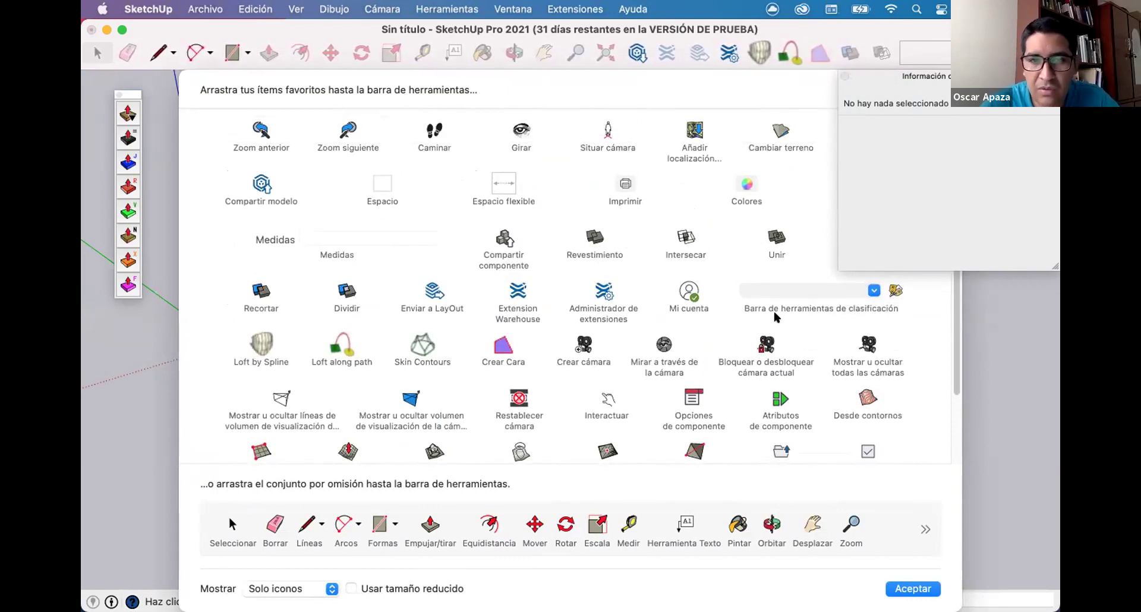
{"action": "scroll", "coordinate": [740, 271], "scroll_direction": "up", "scroll_amount": 10}
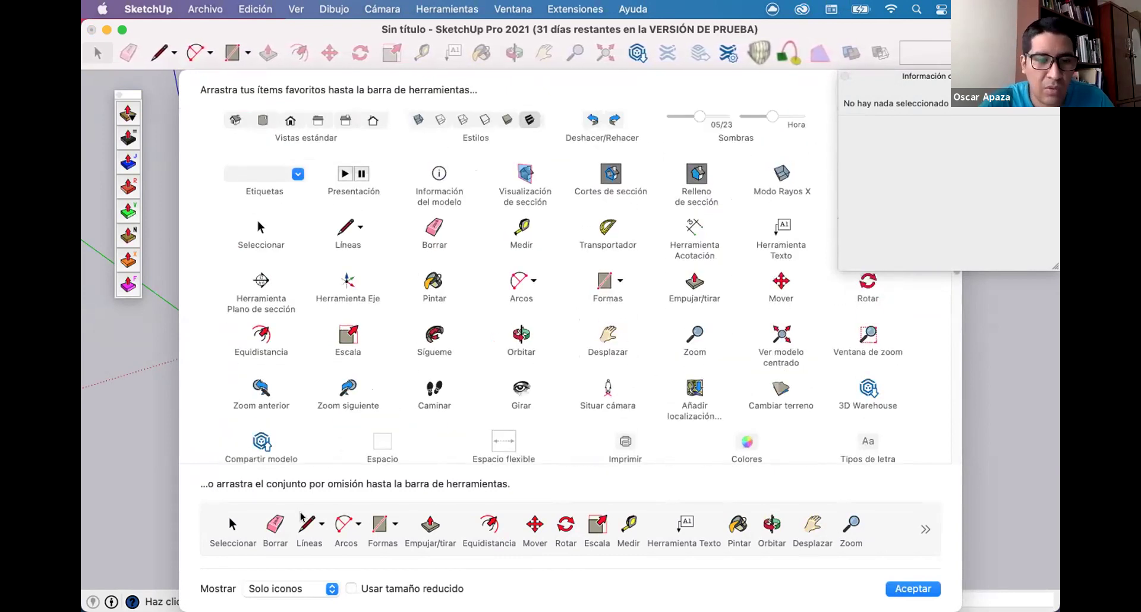
{"action": "key", "text": "Return"}
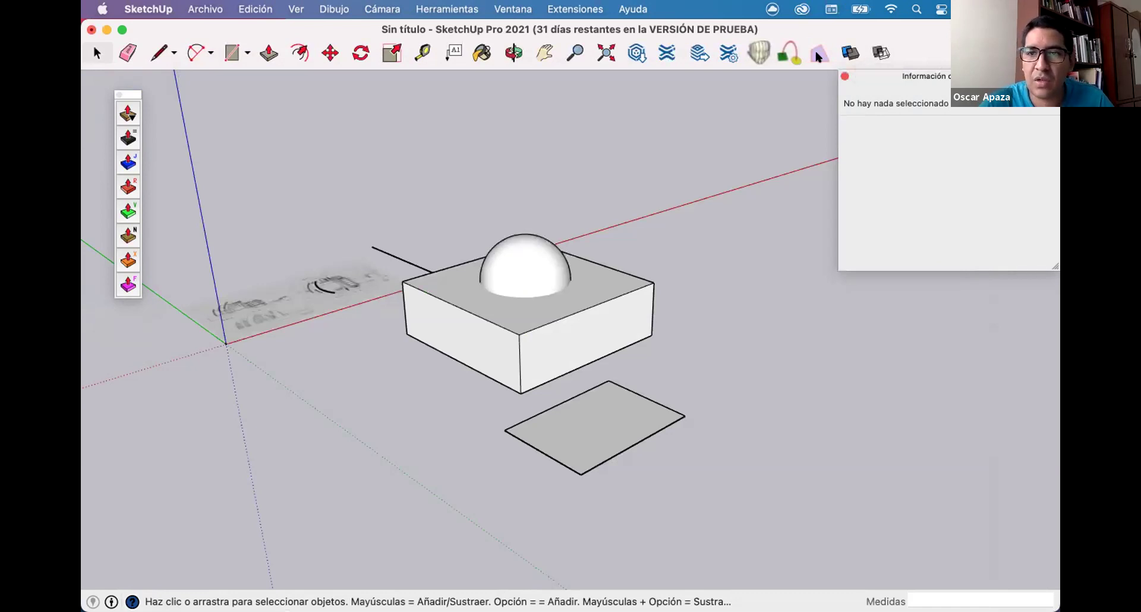
Close the entity information window.
{"action": "left_click", "coordinate": [844, 76]}
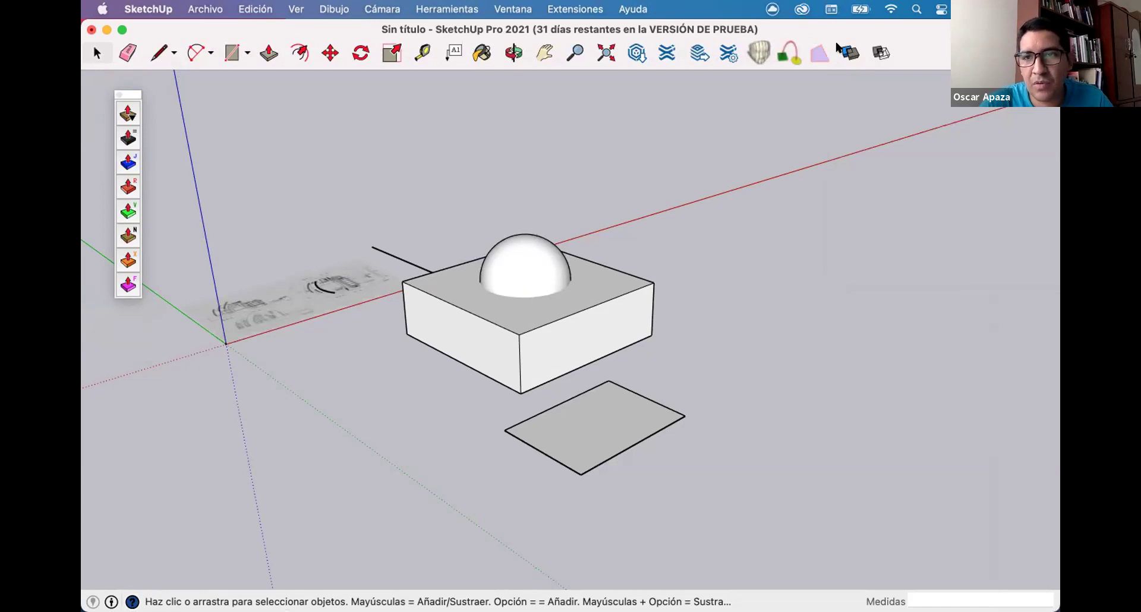
{"action": "right_click", "coordinate": [903, 57]}
{"action": "left_click", "coordinate": [868, 35]}
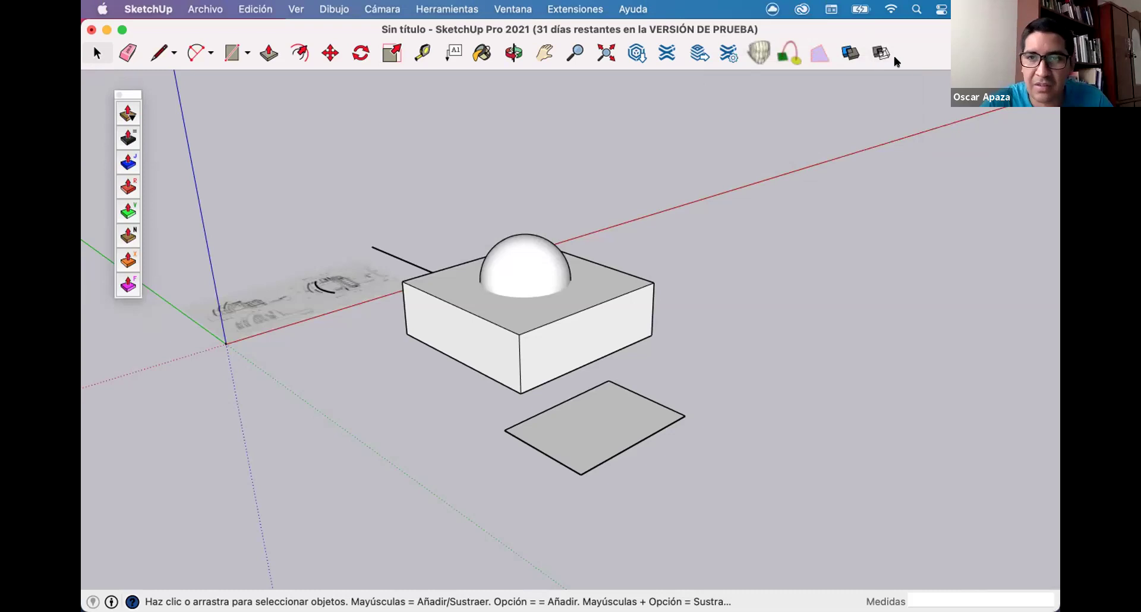
{"action": "right_click", "coordinate": [827, 55]}
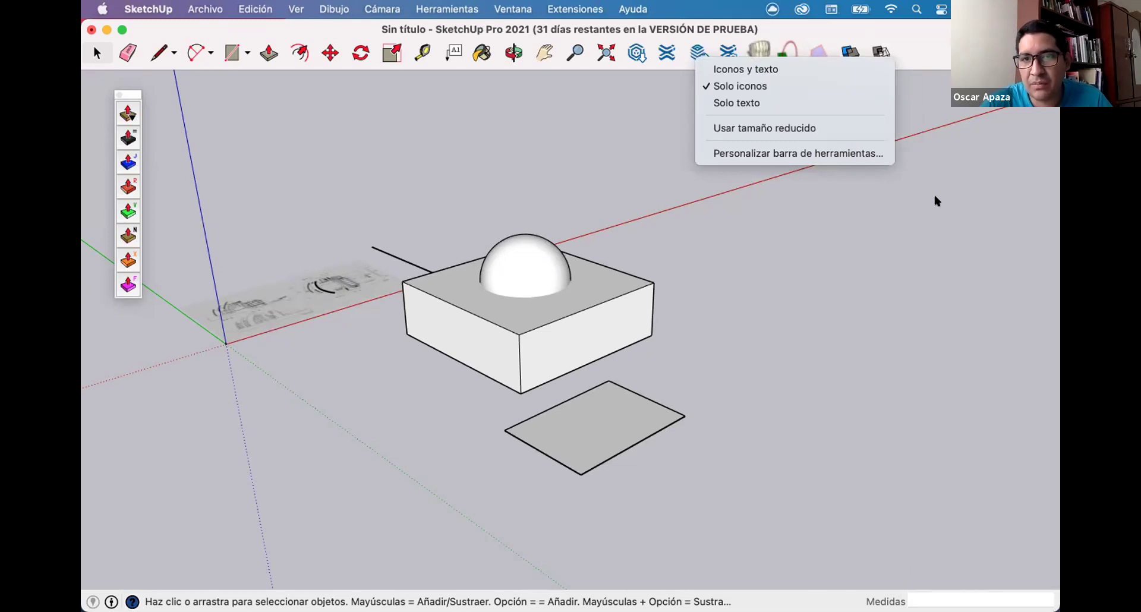
{"action": "left_click", "coordinate": [838, 230]}
Try a solid boolean operation with the box as the first solid and the sphere as the second.
{"action": "middle_click_drag", "start_coordinate": [839, 230], "coordinate": [766, 291]}
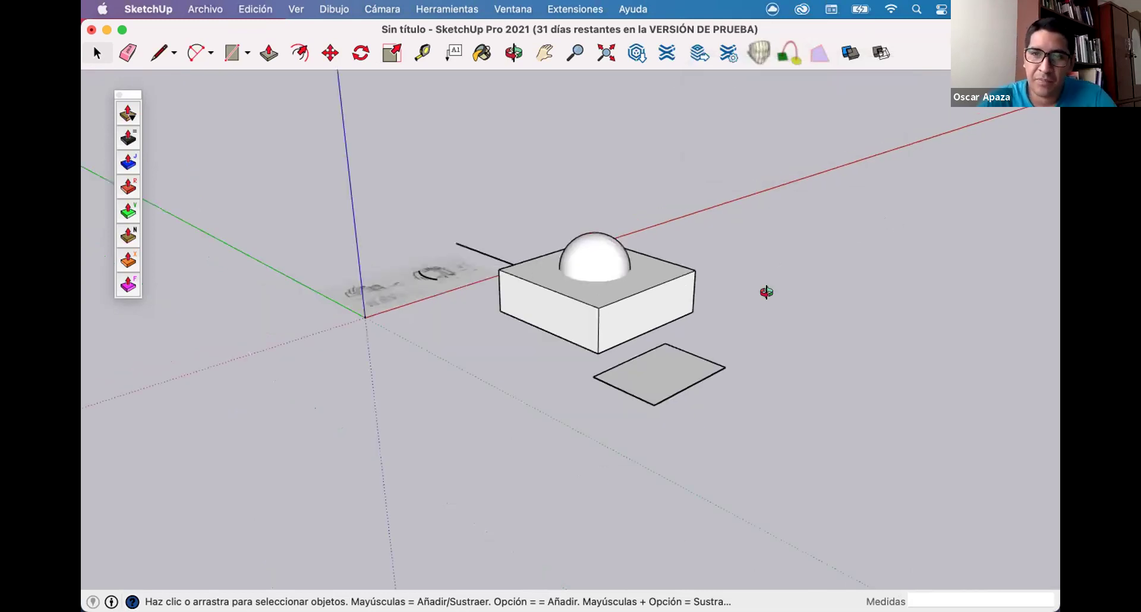
{"action": "scroll", "coordinate": [616, 242], "scroll_direction": "up", "scroll_amount": 3}
{"action": "middle_click_drag", "start_coordinate": [616, 242], "coordinate": [919, 209]}
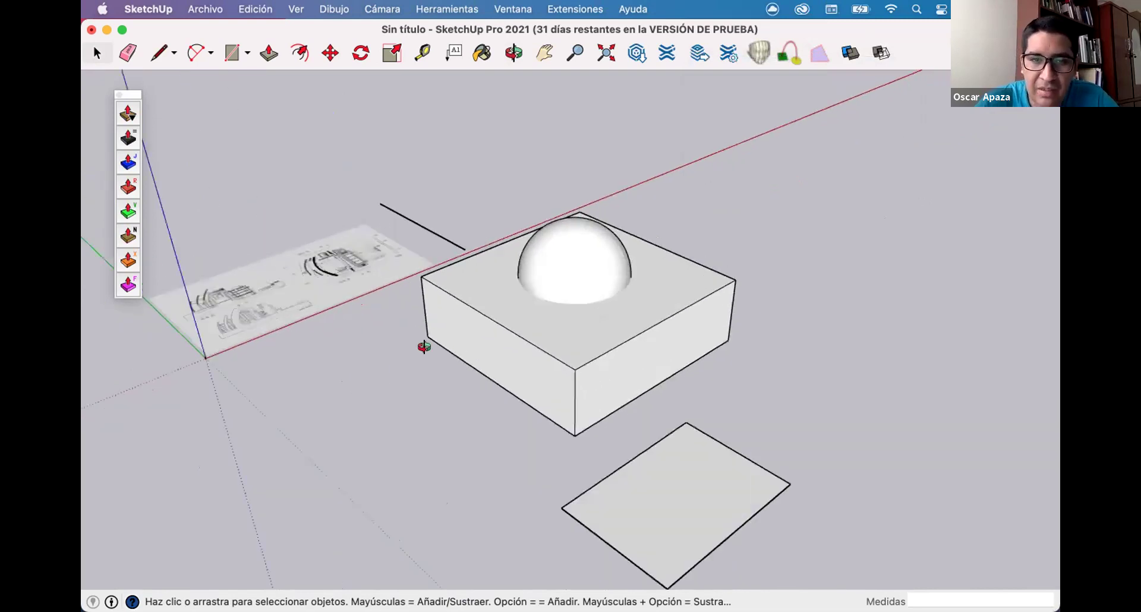
{"action": "middle_click_drag", "start_coordinate": [581, 387], "coordinate": [772, 213]}
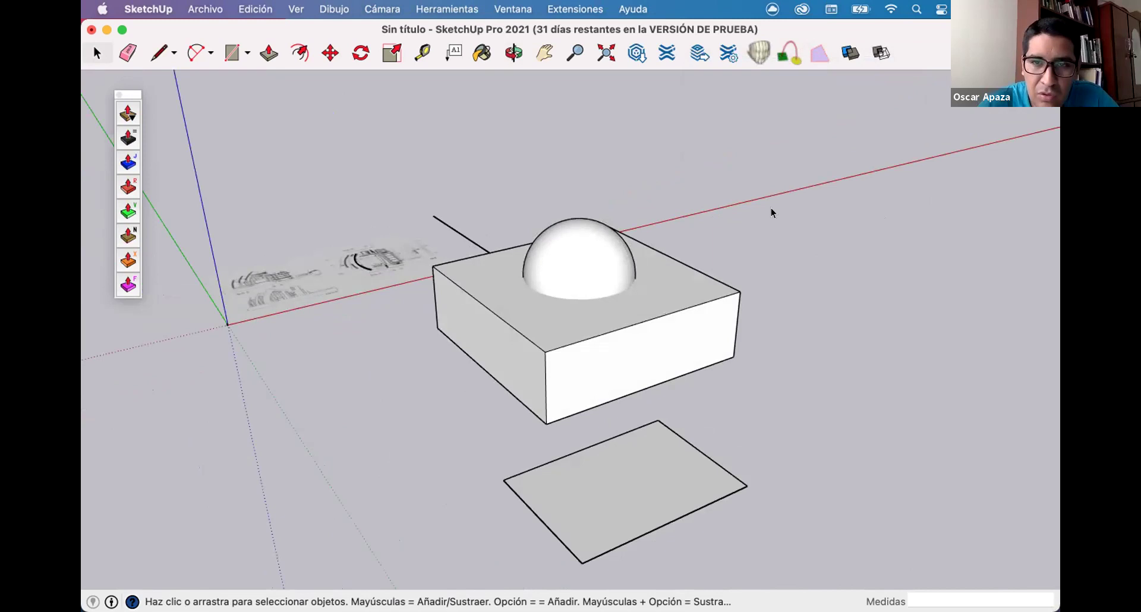
{"action": "left_click", "coordinate": [850, 53]}
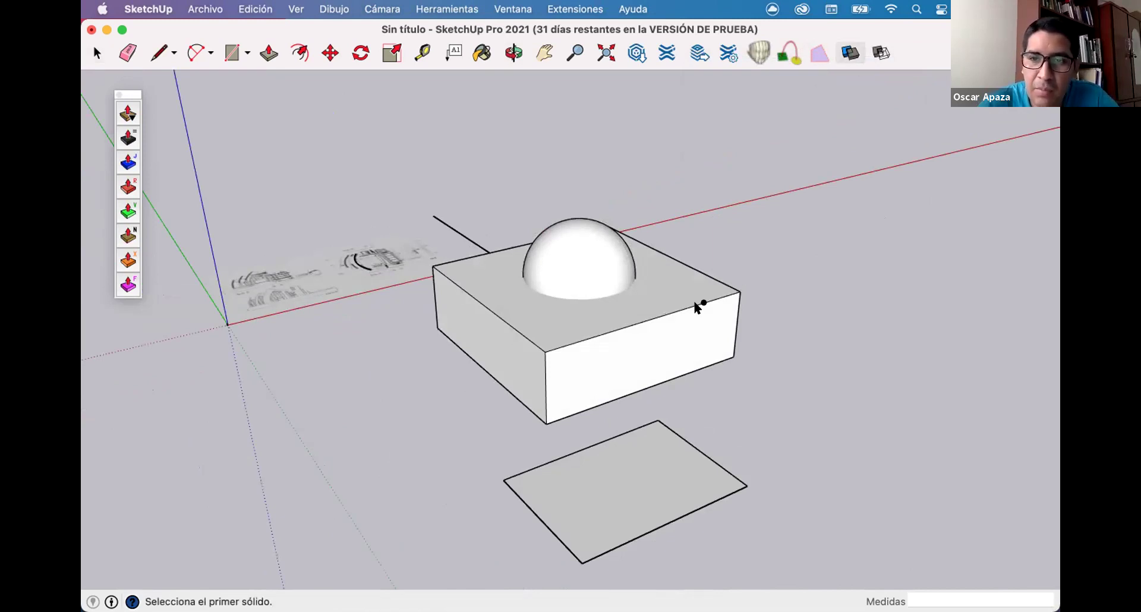
{"action": "scroll", "coordinate": [663, 288], "scroll_direction": "up", "scroll_amount": 2}
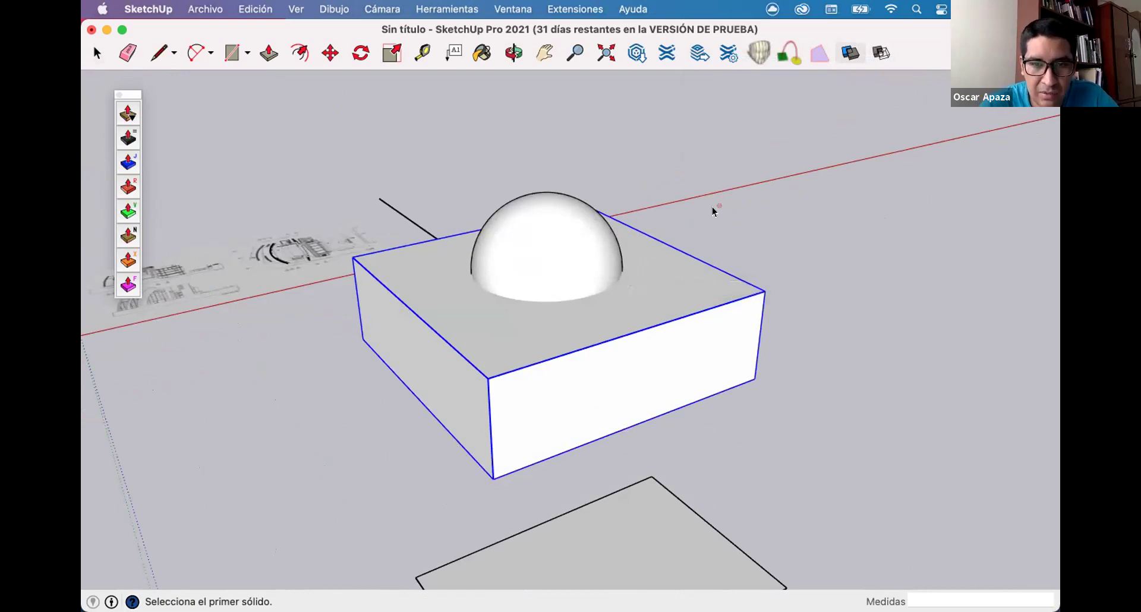
{"action": "left_click", "coordinate": [673, 283]}
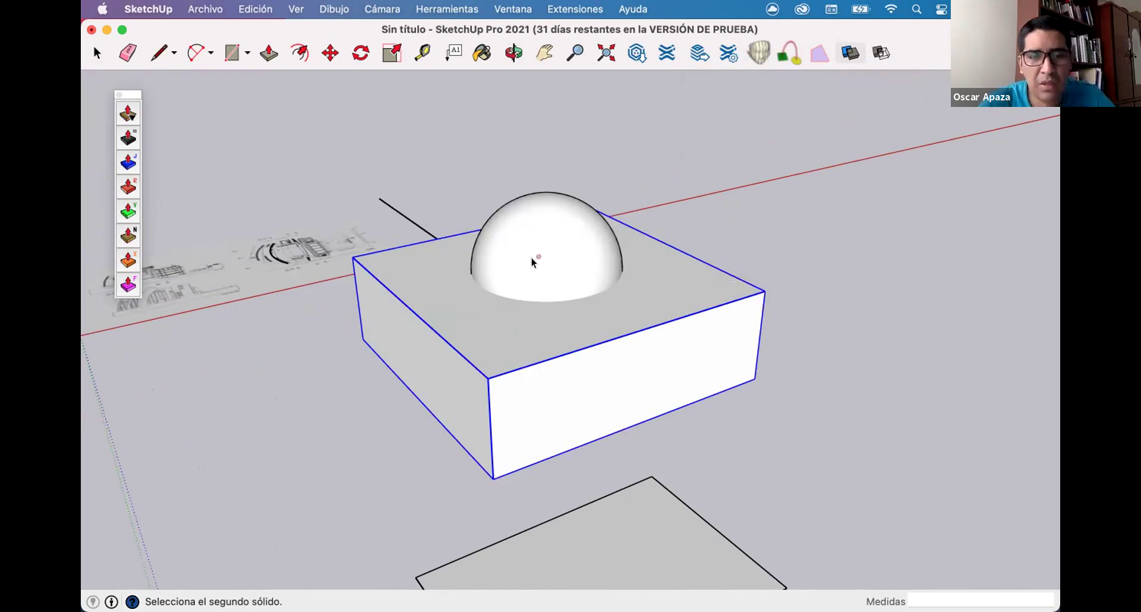
{"action": "middle_click_drag", "start_coordinate": [586, 245], "coordinate": [577, 255]}
{"action": "key", "text": "space"}
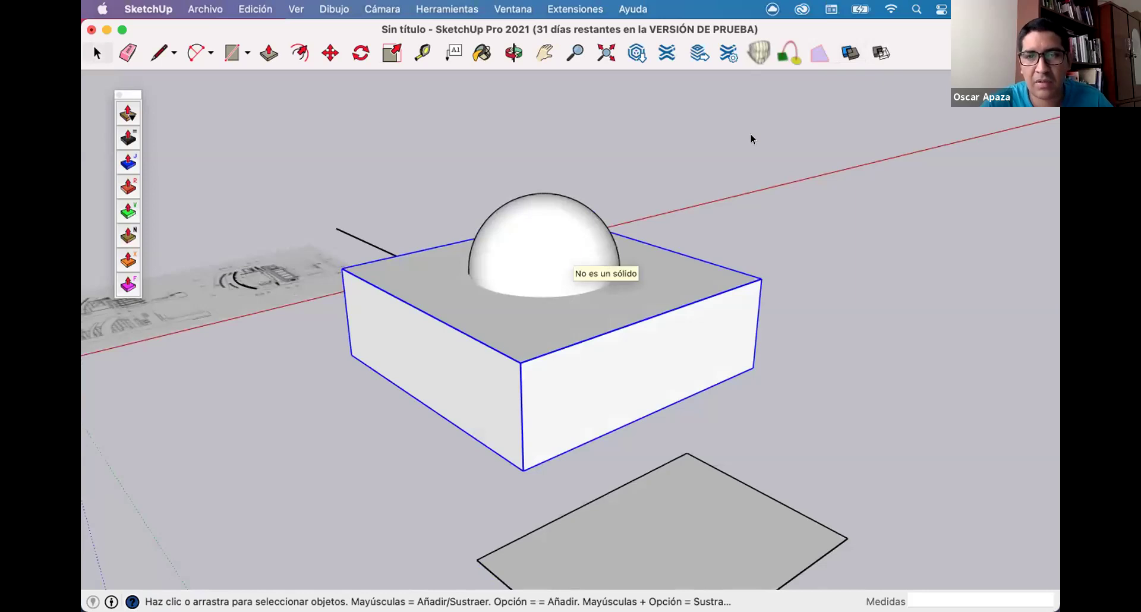
Select all faces and edges of the sphere, make them a group, and clear the selection.
{"action": "middle_click_drag", "start_coordinate": [552, 233], "coordinate": [541, 244]}
{"action": "left_click", "coordinate": [541, 244]}
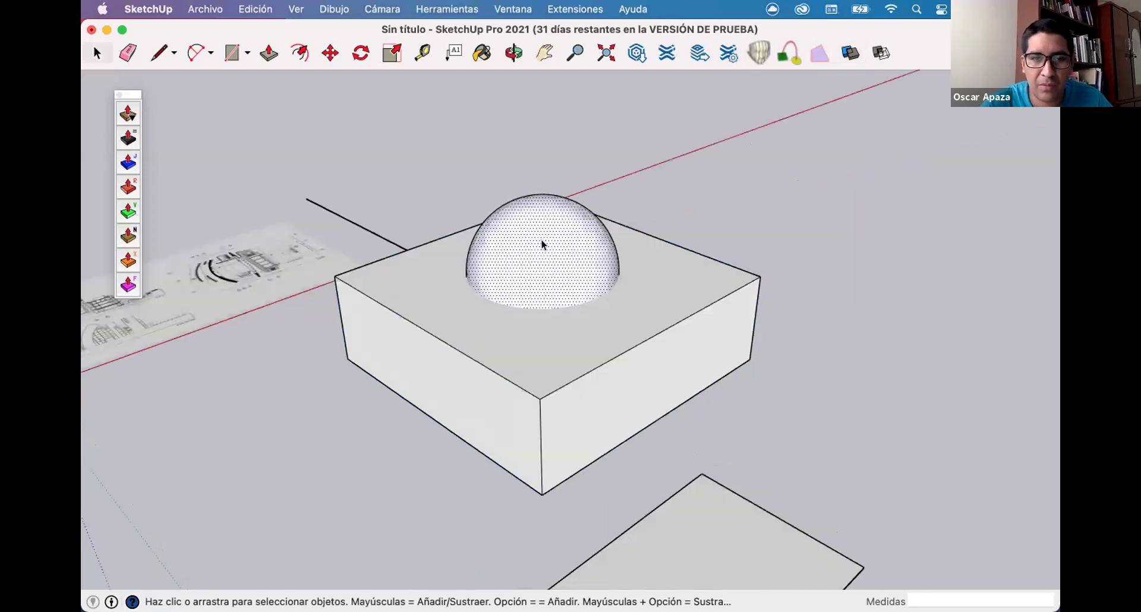
{"action": "double_click", "coordinate": [541, 241]}
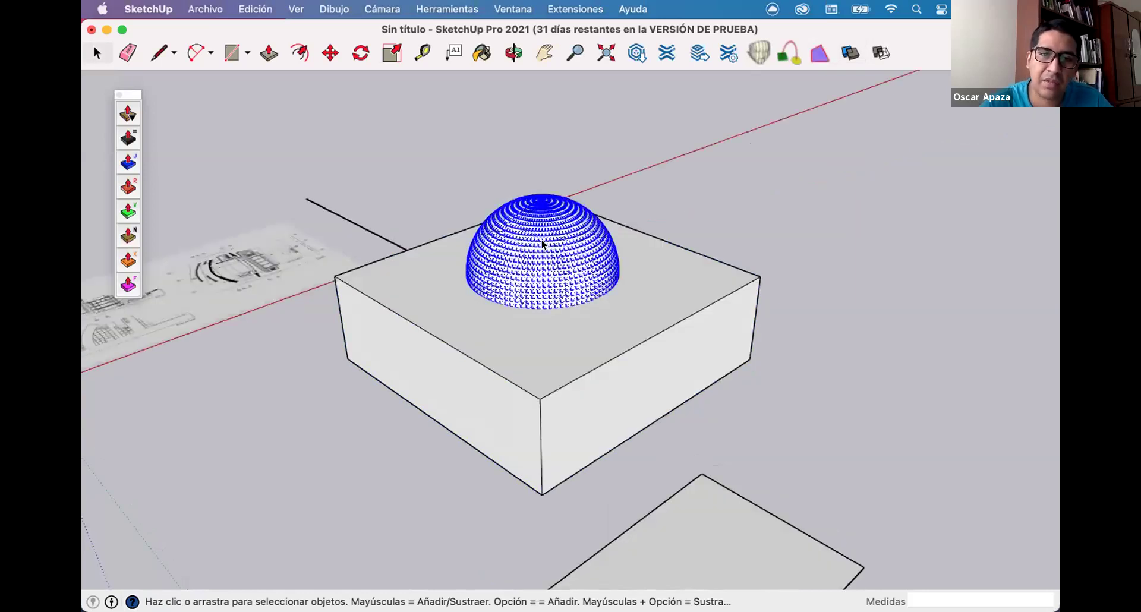
{"action": "right_click", "coordinate": [551, 233]}
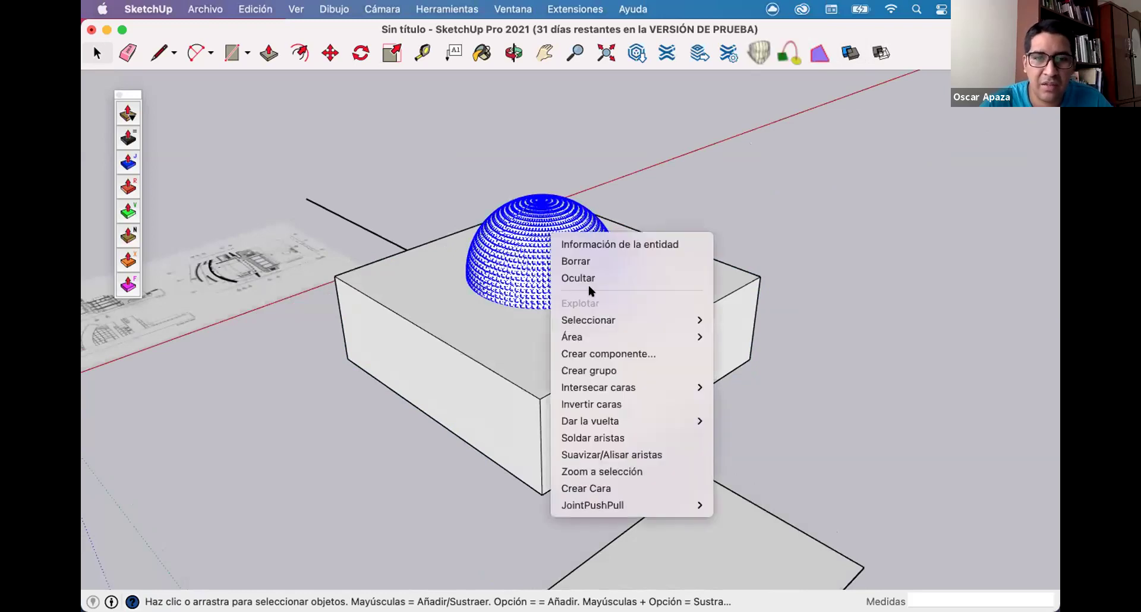
{"action": "left_click", "coordinate": [605, 371]}
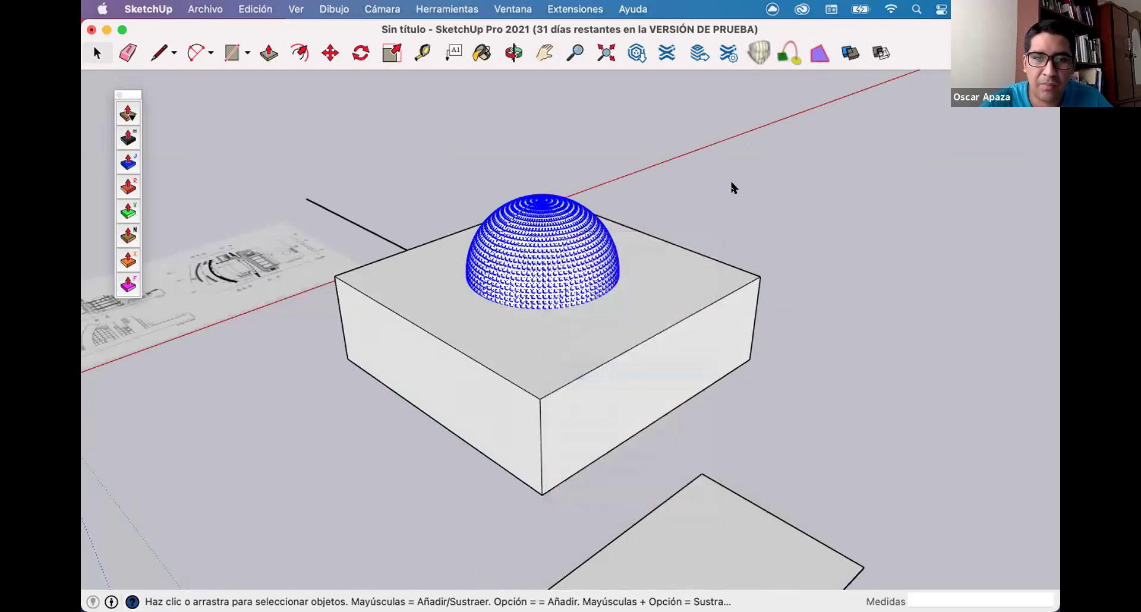
{"action": "left_click", "coordinate": [619, 171]}
Trim the sphere with the box, using the box as the first solid and the sphere as the second.
{"action": "middle_click_drag", "start_coordinate": [668, 255], "coordinate": [708, 271]}
{"action": "left_click", "coordinate": [707, 270]}
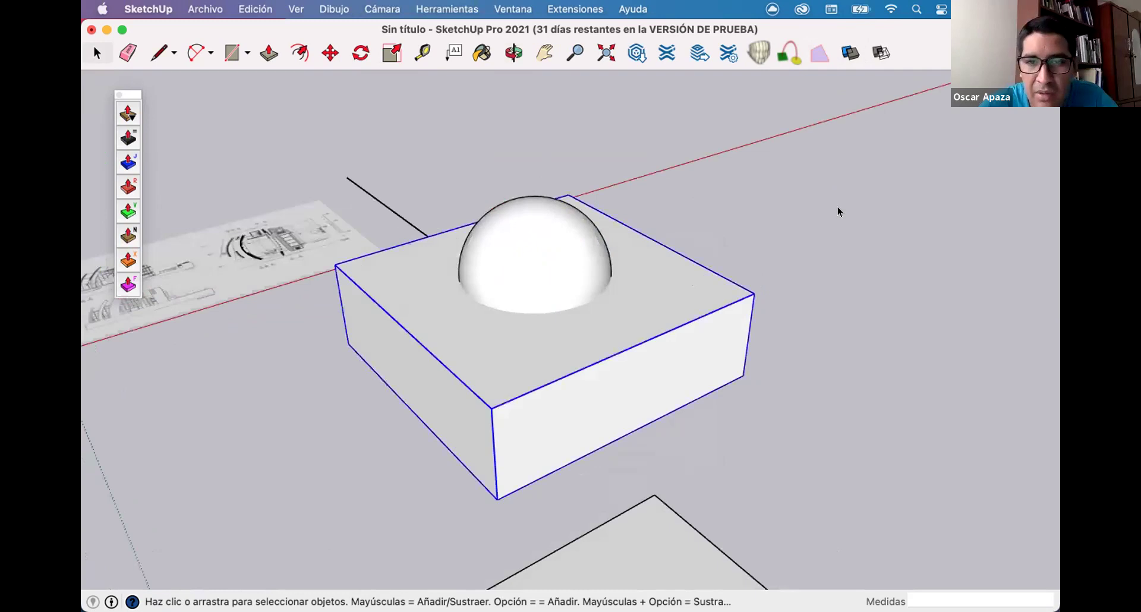
{"action": "left_click", "coordinate": [769, 183]}
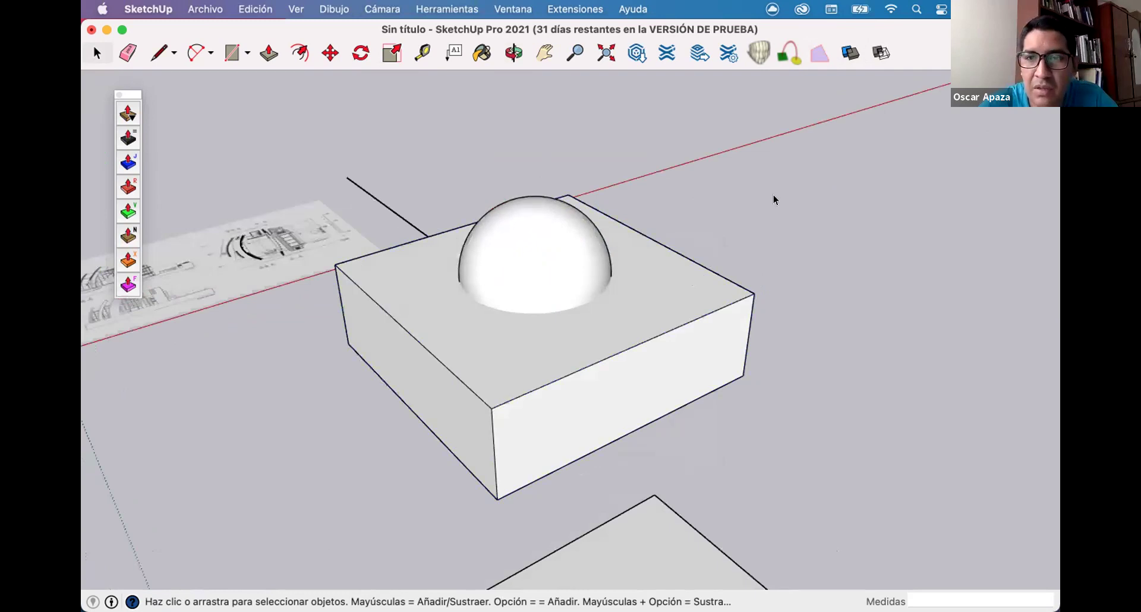
{"action": "left_click", "coordinate": [845, 45]}
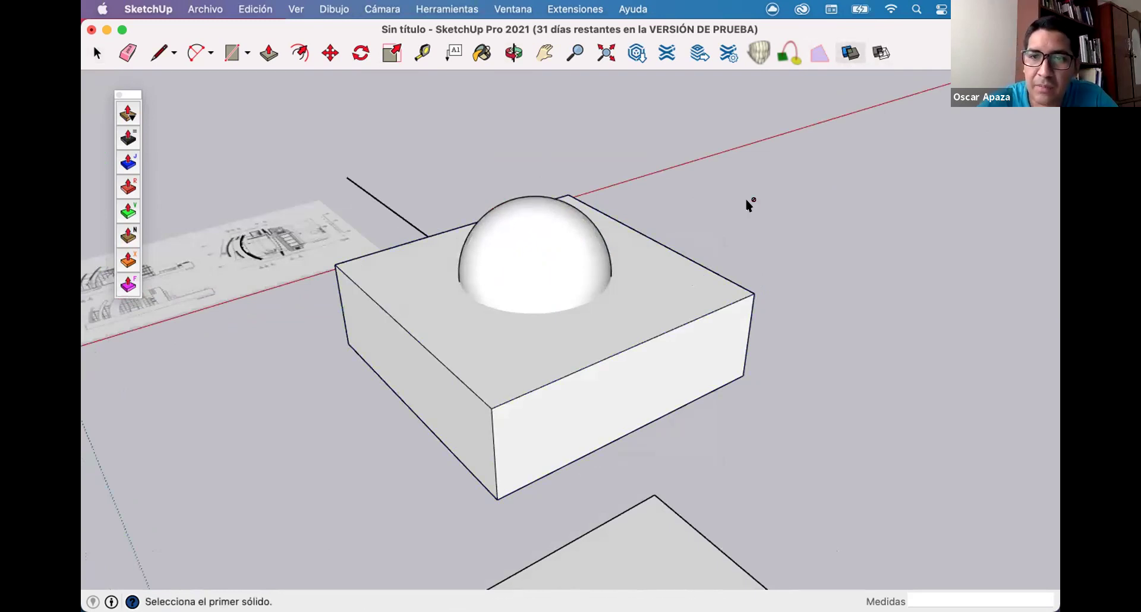
{"action": "left_click", "coordinate": [690, 286]}
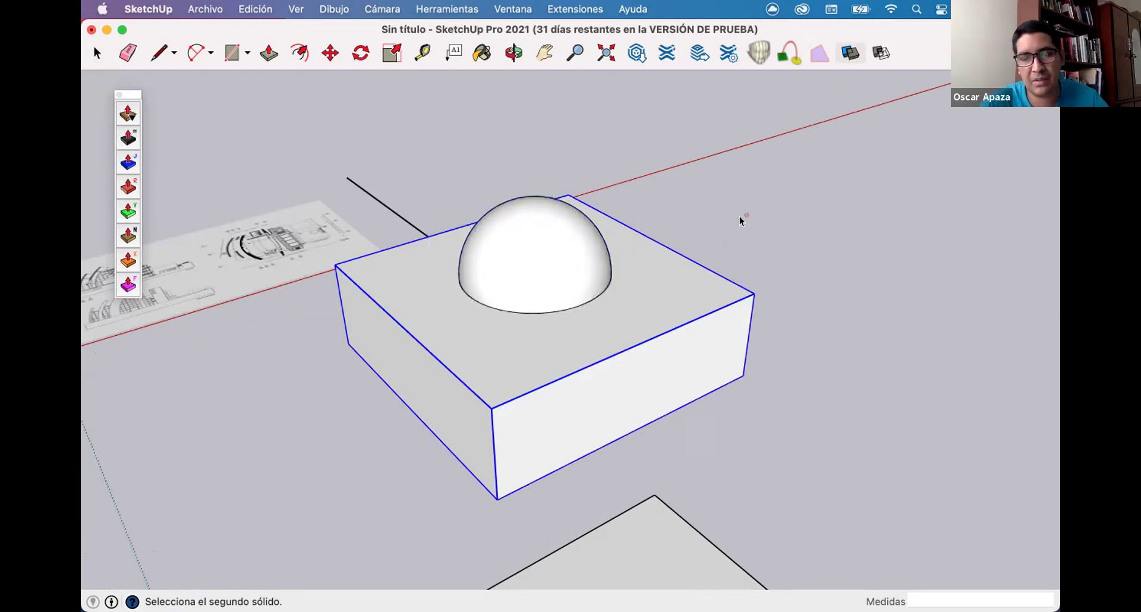
Move the box about 125 m away from the dome so the two solids stand apart.
{"action": "scroll", "coordinate": [739, 216], "scroll_direction": "down", "scroll_amount": 2}
{"action": "middle_click_drag", "start_coordinate": [740, 217], "coordinate": [695, 309]}
{"action": "left_click", "coordinate": [696, 309]}
{"action": "key", "text": "m"}
{"action": "left_click", "coordinate": [697, 310]}
{"action": "left_click", "coordinate": [665, 372]}
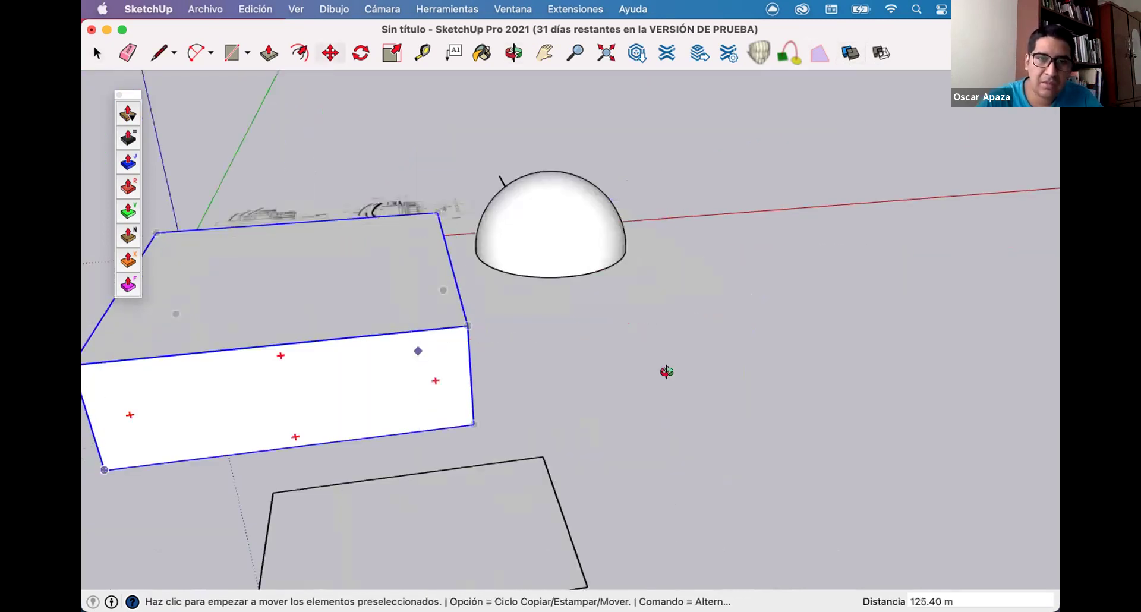
Examine the separated dome and box together with the reference drawings lying on the ground.
{"action": "middle_click_drag", "start_coordinate": [494, 166], "coordinate": [883, 380]}
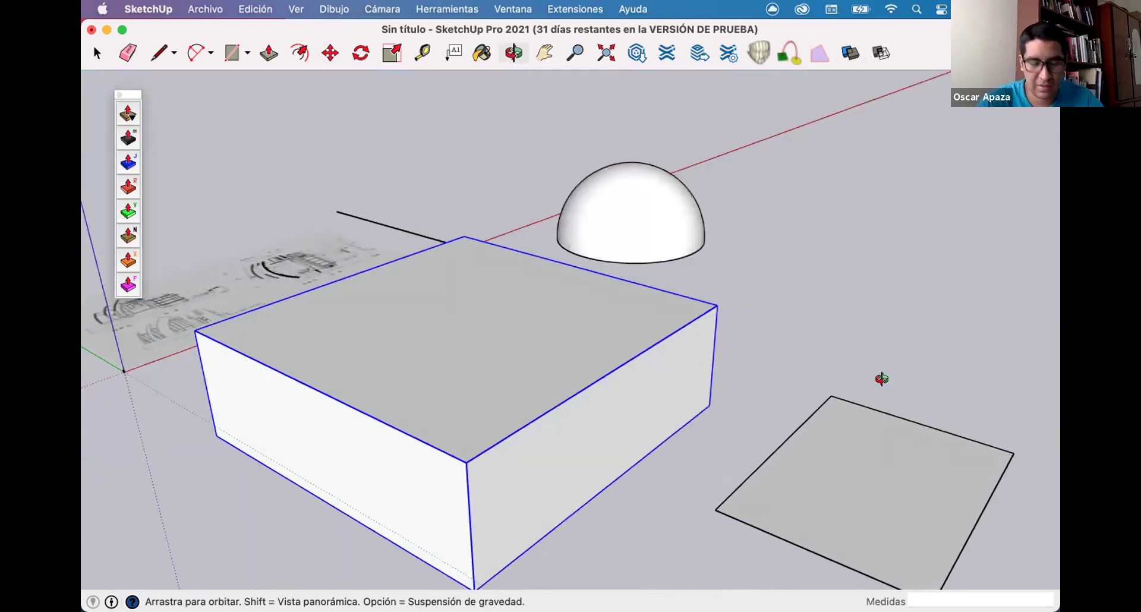
{"action": "middle_click_drag", "start_coordinate": [790, 317], "coordinate": [790, 316]}
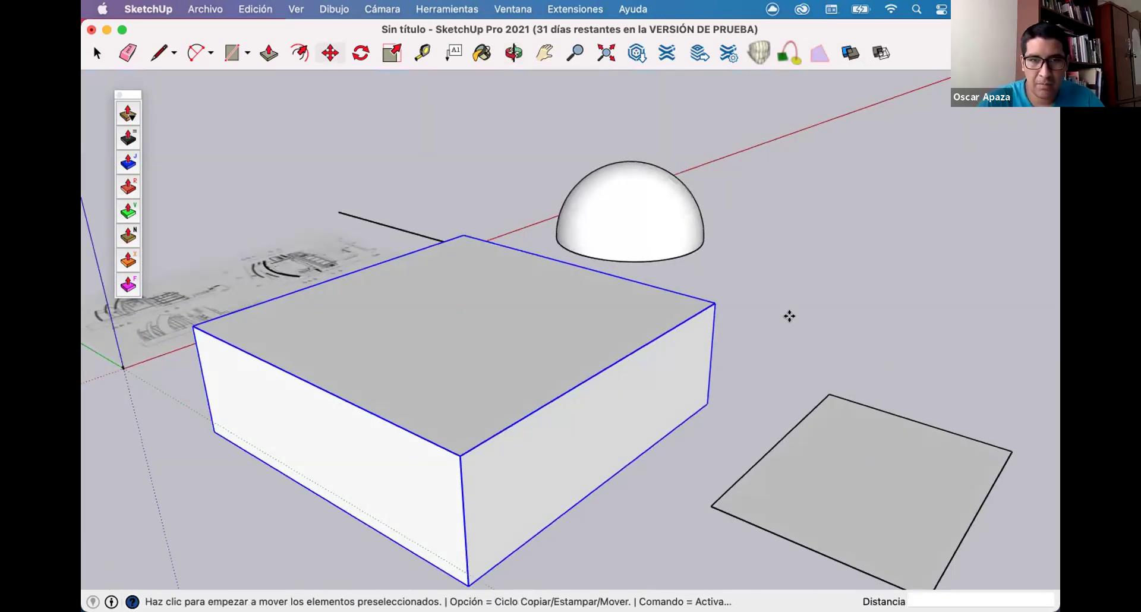
{"action": "middle_click_drag", "start_coordinate": [805, 400], "coordinate": [680, 286]}
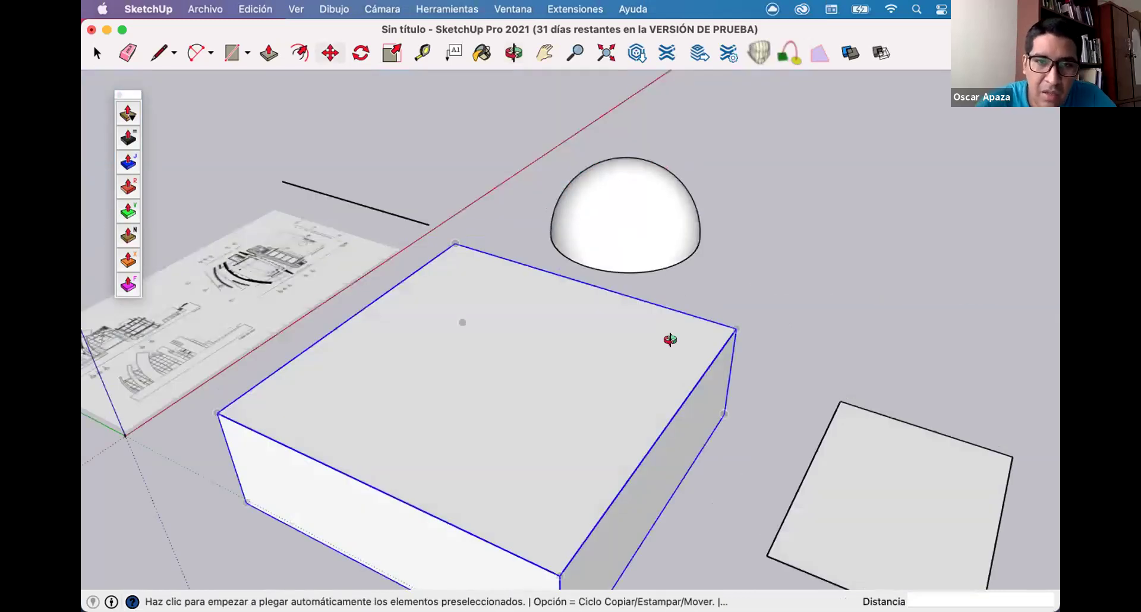
{"action": "middle_click_drag", "start_coordinate": [670, 339], "coordinate": [670, 339]}
{"action": "middle_click_drag", "start_coordinate": [558, 324], "coordinate": [755, 224]}
{"action": "scroll", "coordinate": [755, 224], "scroll_direction": "down", "scroll_amount": 3}
{"action": "key", "text": "space"}
{"action": "middle_click_drag", "start_coordinate": [563, 255], "coordinate": [434, 152]}
{"action": "scroll", "coordinate": [430, 147], "scroll_direction": "up", "scroll_amount": 5}
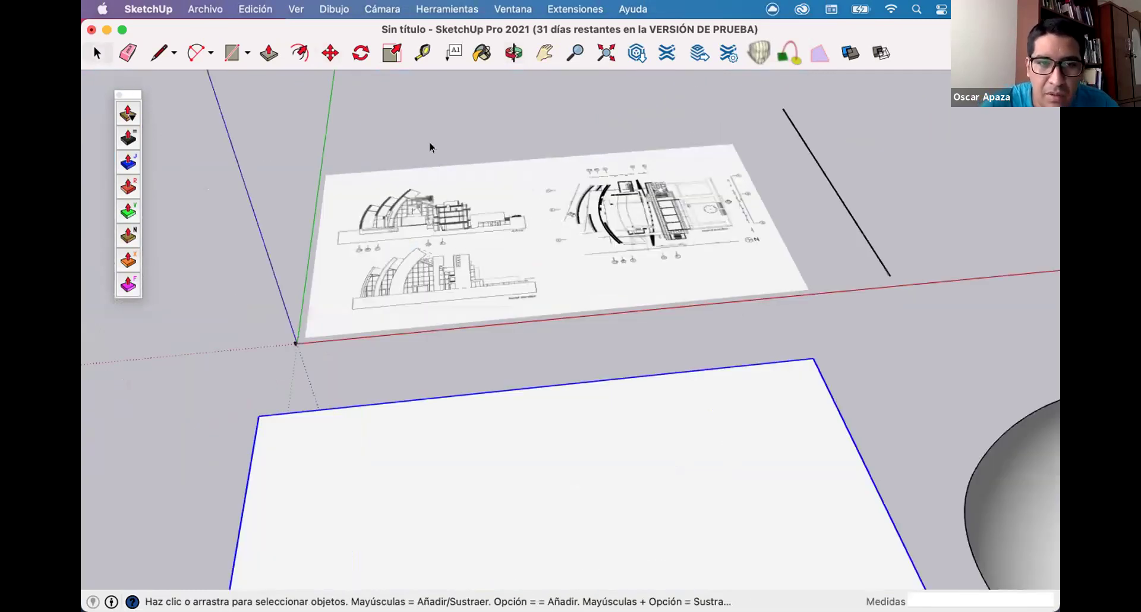
{"action": "scroll", "coordinate": [430, 143], "scroll_direction": "up", "scroll_amount": 2}
{"action": "scroll", "coordinate": [438, 148], "scroll_direction": "down", "scroll_amount": 5}
{"action": "scroll", "coordinate": [429, 122], "scroll_direction": "up", "scroll_amount": 4}
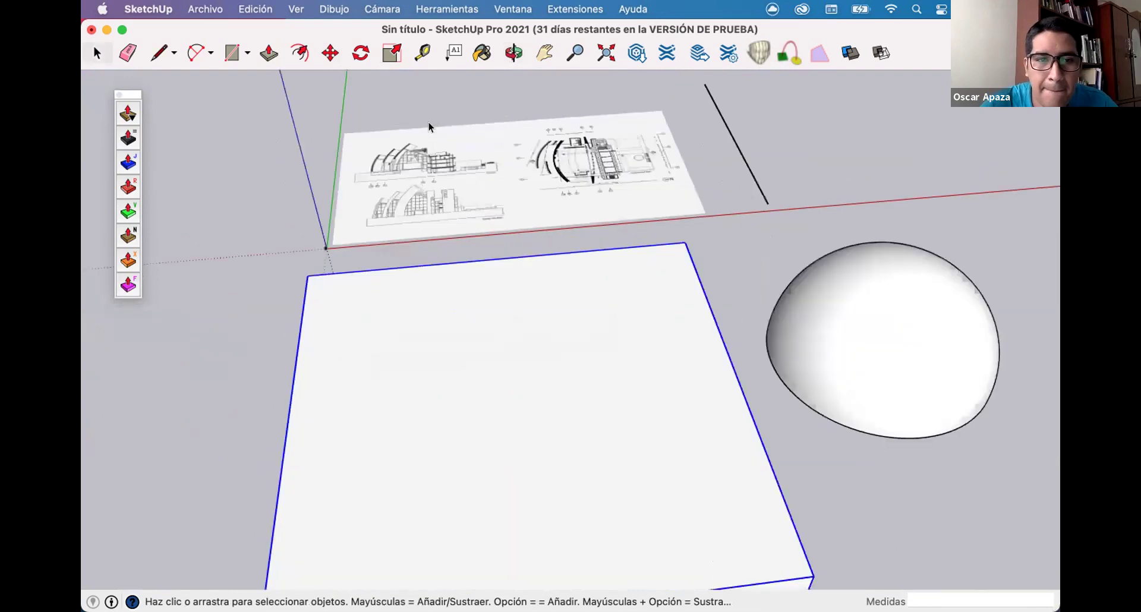
{"action": "scroll", "coordinate": [453, 148], "scroll_direction": "down", "scroll_amount": 2}
{"action": "scroll", "coordinate": [440, 142], "scroll_direction": "down", "scroll_amount": 3}
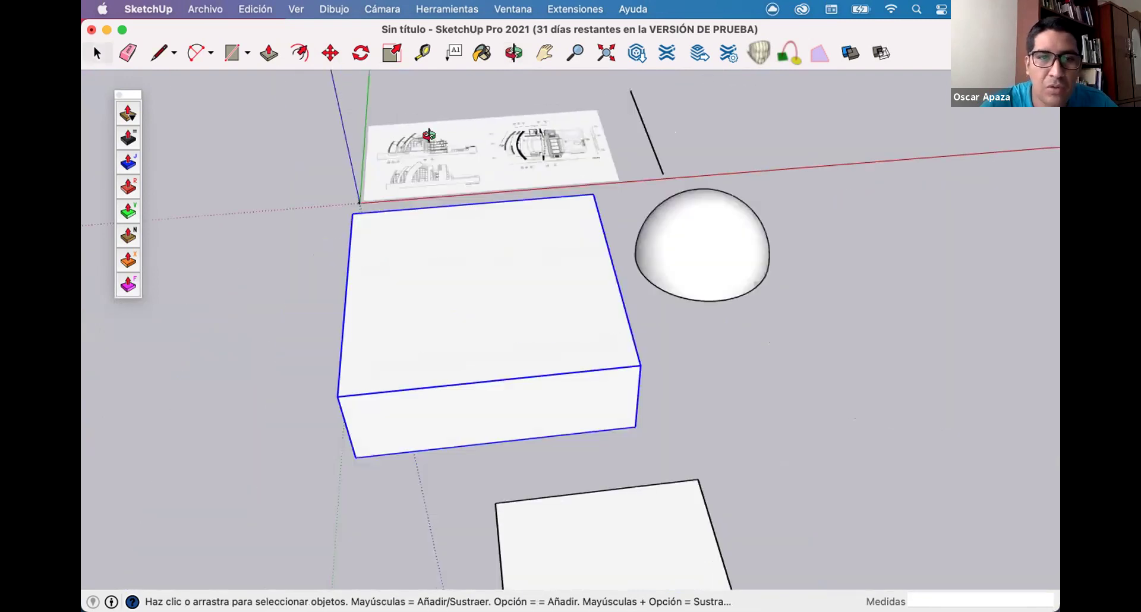
Try to measure the height of the tallest curved wall on the frontal elevation drawing with the Line tool.
{"action": "scroll", "coordinate": [423, 94], "scroll_direction": "up", "scroll_amount": 8}
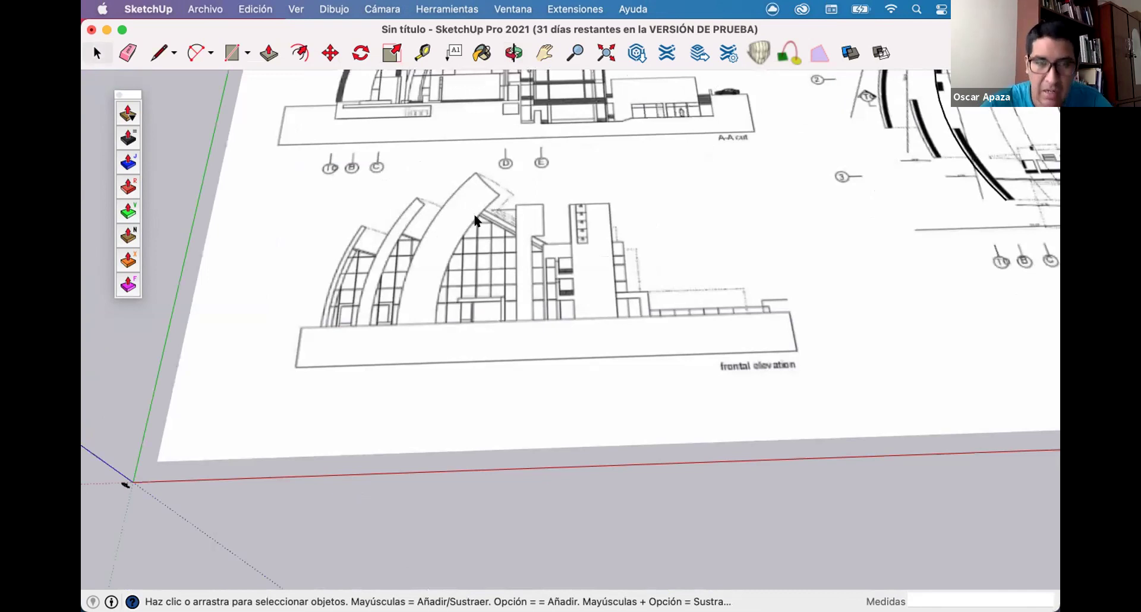
{"action": "scroll", "coordinate": [468, 216], "scroll_direction": "up", "scroll_amount": 3}
{"action": "scroll", "coordinate": [478, 129], "scroll_direction": "up", "scroll_amount": 2}
{"action": "key", "text": "l"}
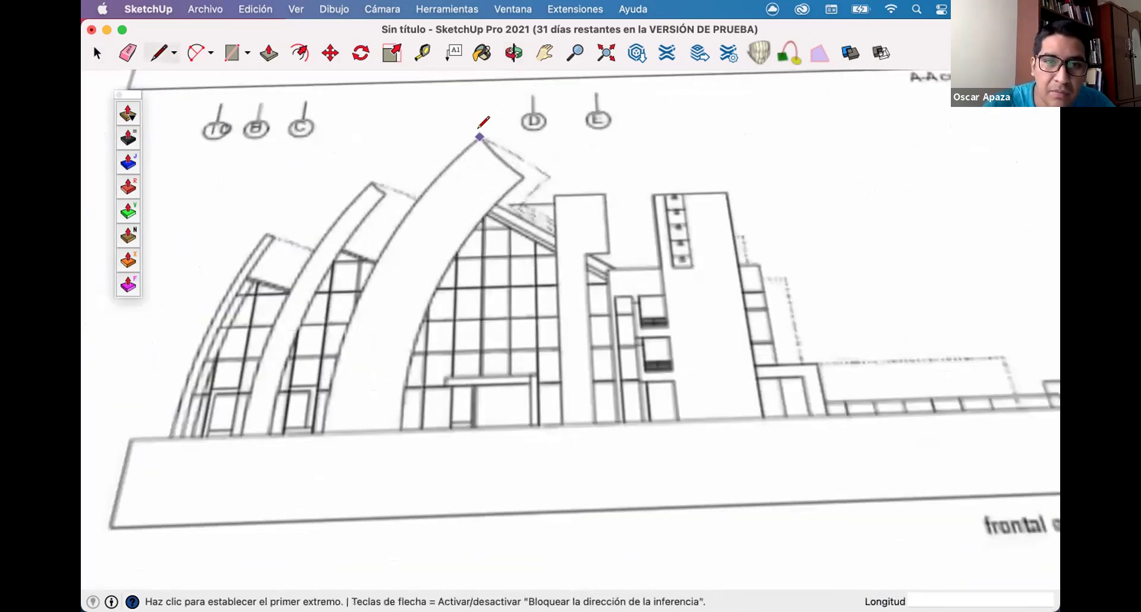
{"action": "left_click", "coordinate": [479, 132]}
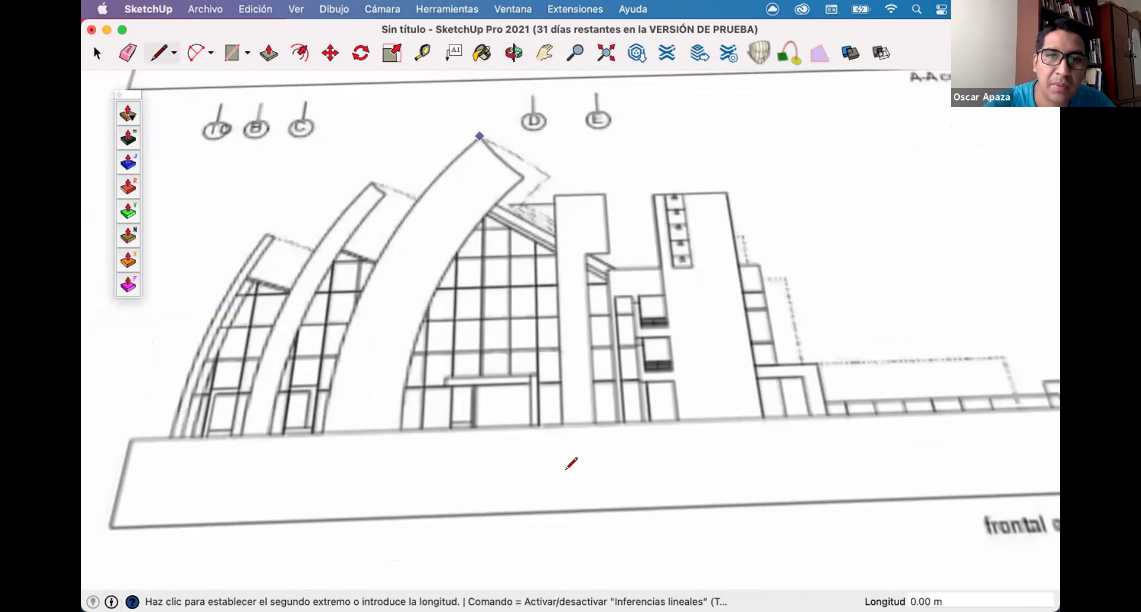
{"action": "scroll", "coordinate": [571, 463], "scroll_direction": "down", "scroll_amount": 5}
{"action": "scroll", "coordinate": [505, 189], "scroll_direction": "up", "scroll_amount": 3}
{"action": "key", "text": "Escape"}
Measure the height from the tip of the tallest curved wall to the floor on the A-A section drawing.
{"action": "scroll", "coordinate": [506, 189], "scroll_direction": "up", "scroll_amount": 2}
{"action": "middle_click_drag", "start_coordinate": [493, 327], "coordinate": [545, 96]}
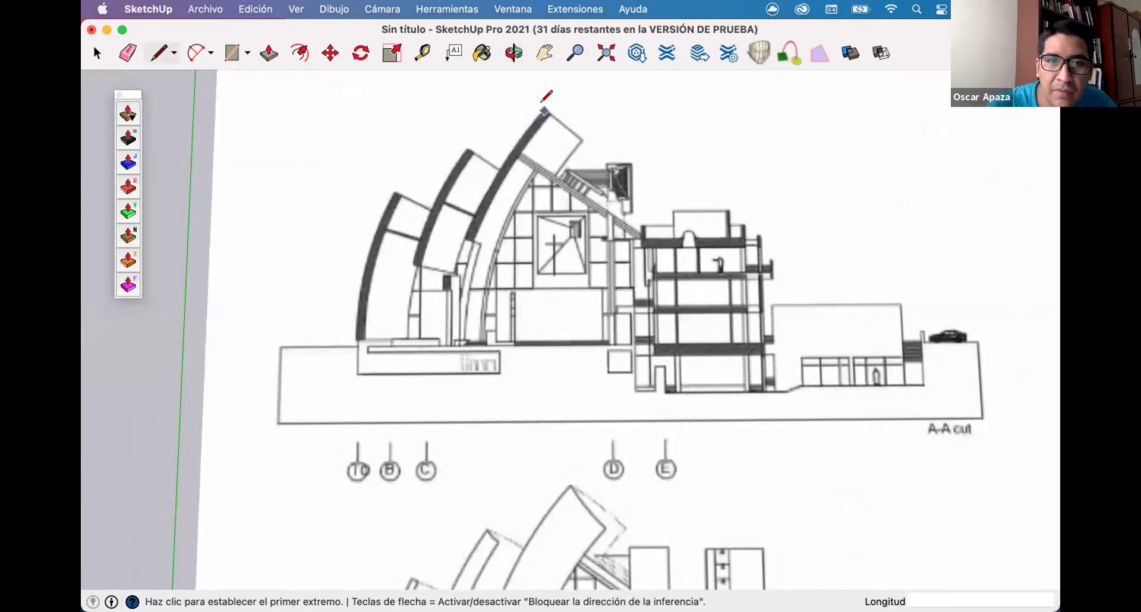
{"action": "left_click", "coordinate": [542, 103]}
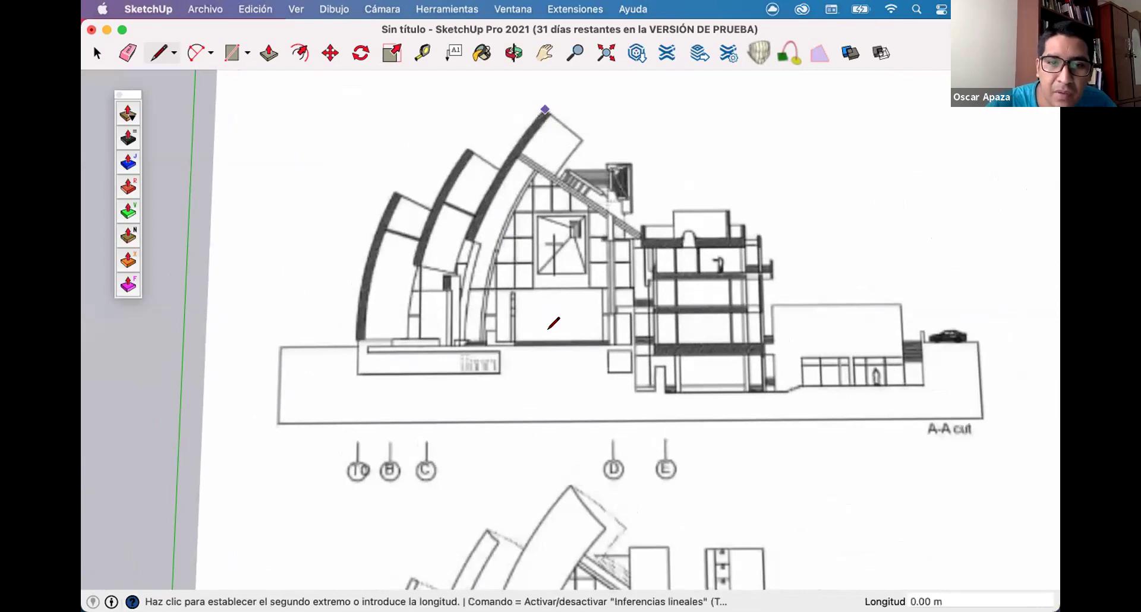
{"action": "scroll", "coordinate": [550, 329], "scroll_direction": "up", "scroll_amount": 1}
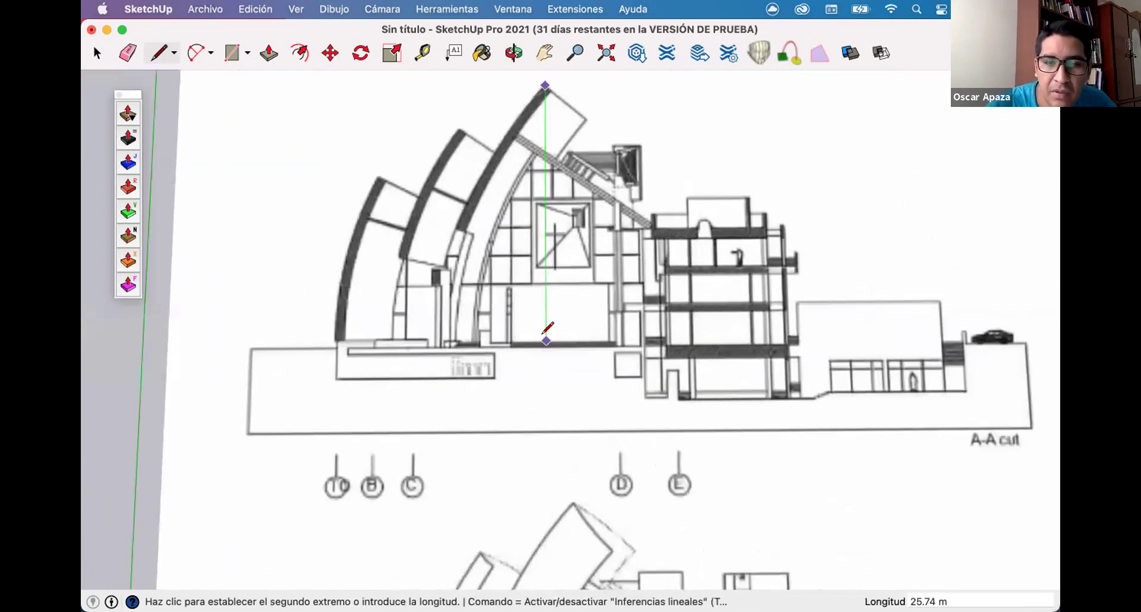
{"action": "scroll", "coordinate": [544, 333], "scroll_direction": "up", "scroll_amount": 5}
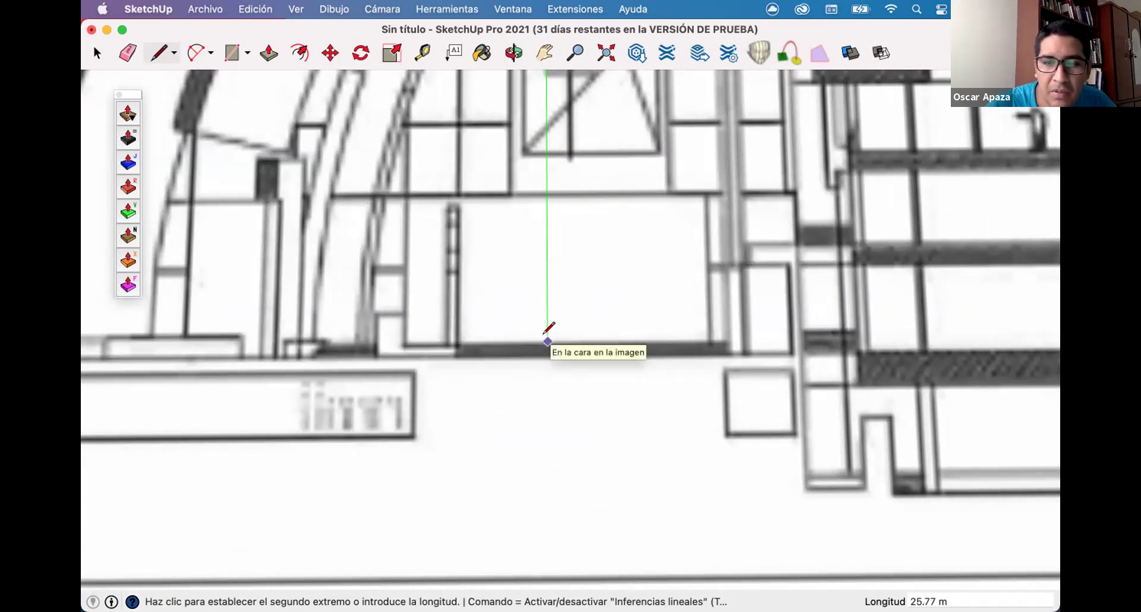
{"action": "key", "text": "Escape"}
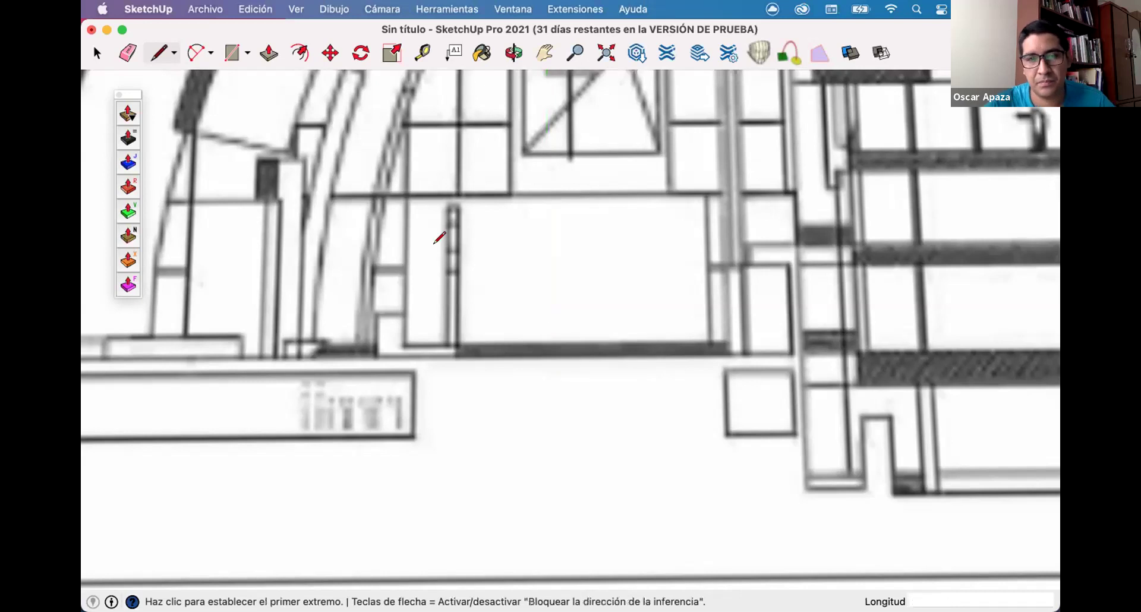
{"action": "scroll", "coordinate": [373, 101], "scroll_direction": "down", "scroll_amount": 6}
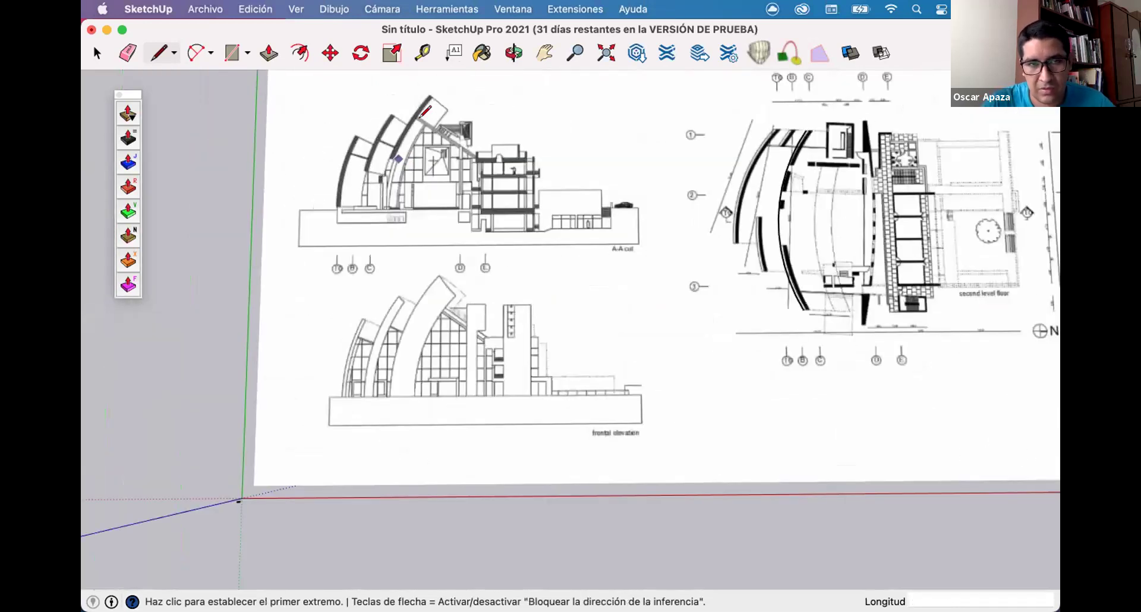
Move the box back to the dome, bringing its lower front corner to the dome's base.
{"action": "scroll", "coordinate": [426, 111], "scroll_direction": "down", "scroll_amount": 8}
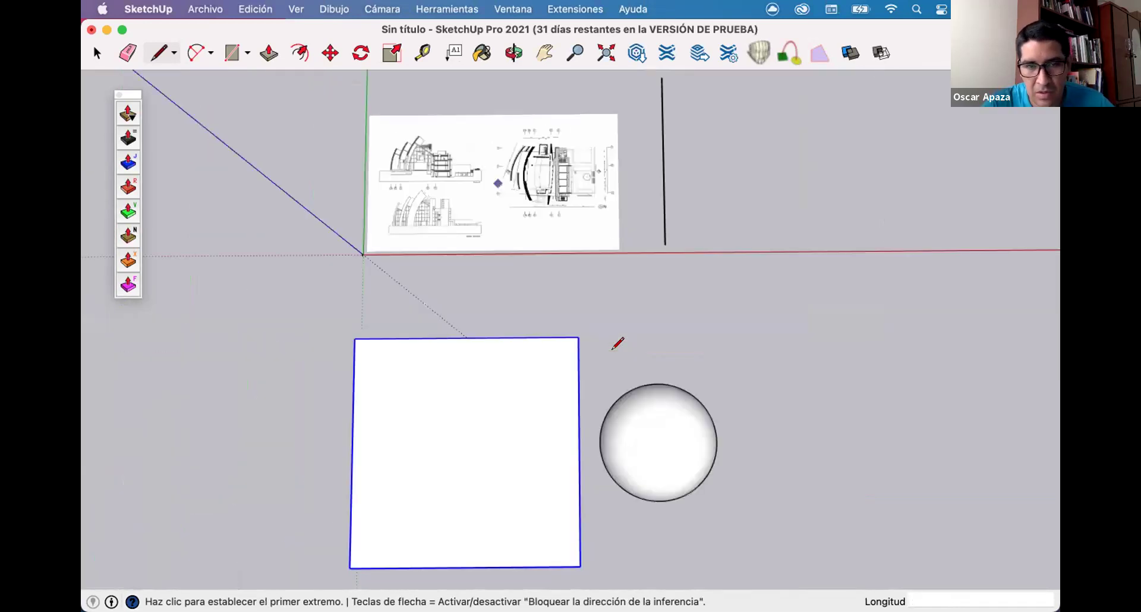
{"action": "middle_click_drag", "start_coordinate": [614, 342], "coordinate": [581, 365]}
{"action": "scroll", "coordinate": [531, 321], "scroll_direction": "up", "scroll_amount": 3}
{"action": "middle_click_drag", "start_coordinate": [531, 321], "coordinate": [569, 464]}
{"action": "key", "text": "m"}
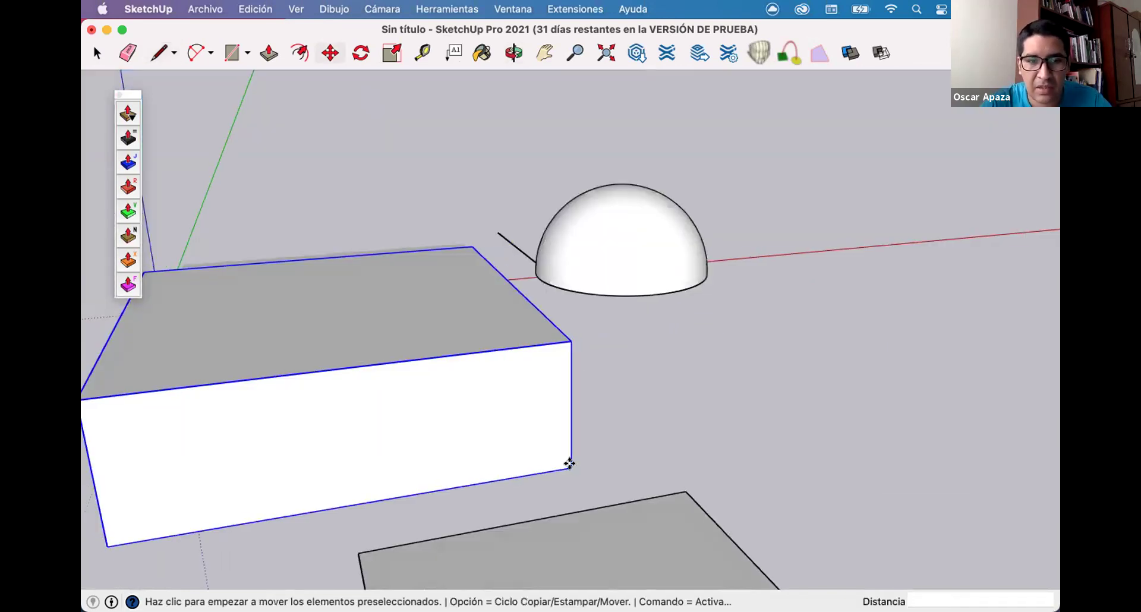
{"action": "left_click", "coordinate": [570, 463]}
{"action": "left_click", "coordinate": [618, 293]}
Raise the box 25.8 m along the blue axis.
{"action": "middle_click_drag", "start_coordinate": [499, 291], "coordinate": [808, 340]}
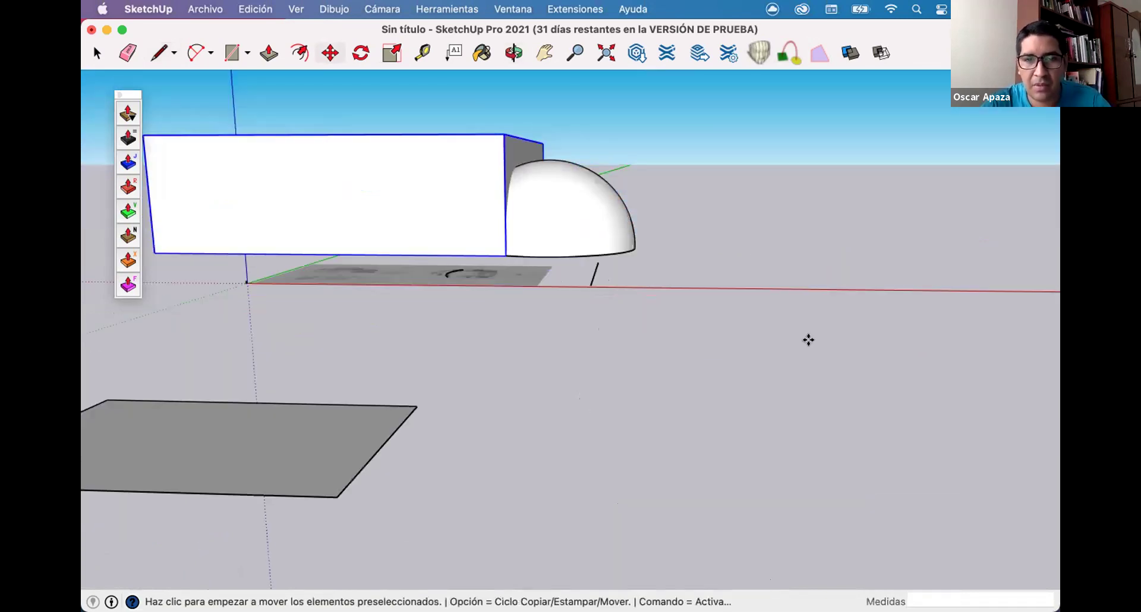
{"action": "left_click", "coordinate": [807, 316]}
{"action": "type", "text": "25.8"}
{"action": "key", "text": "Return"}
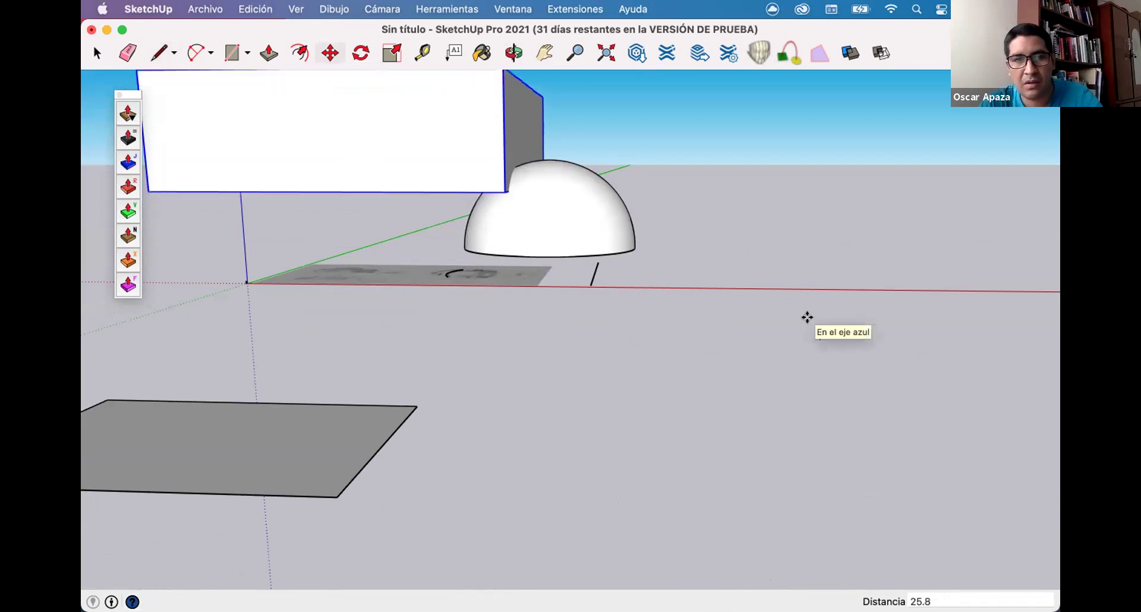
Shift the box horizontally along the red and green axes until it covers the dome's top, and clear the selection.
{"action": "middle_click_drag", "start_coordinate": [538, 366], "coordinate": [539, 367]}
{"action": "left_click", "coordinate": [539, 366]}
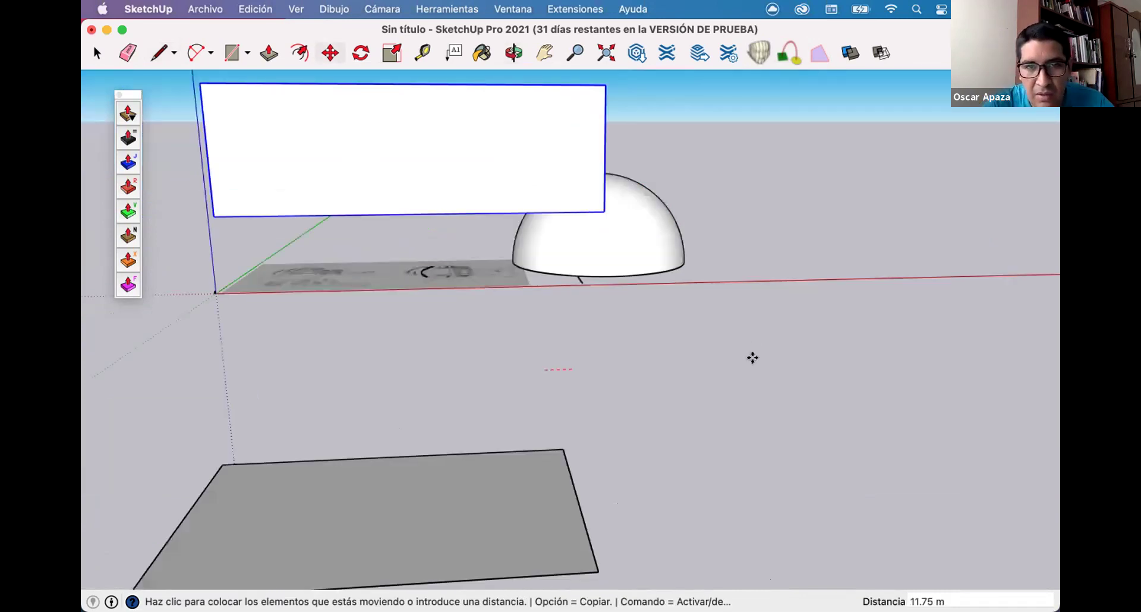
{"action": "left_click", "coordinate": [727, 358]}
{"action": "middle_click_drag", "start_coordinate": [829, 259], "coordinate": [793, 341]}
{"action": "left_click", "coordinate": [792, 341]}
{"action": "middle_click_drag", "start_coordinate": [670, 377], "coordinate": [670, 377]}
{"action": "left_click", "coordinate": [670, 377]}
{"action": "left_click", "coordinate": [671, 377]}
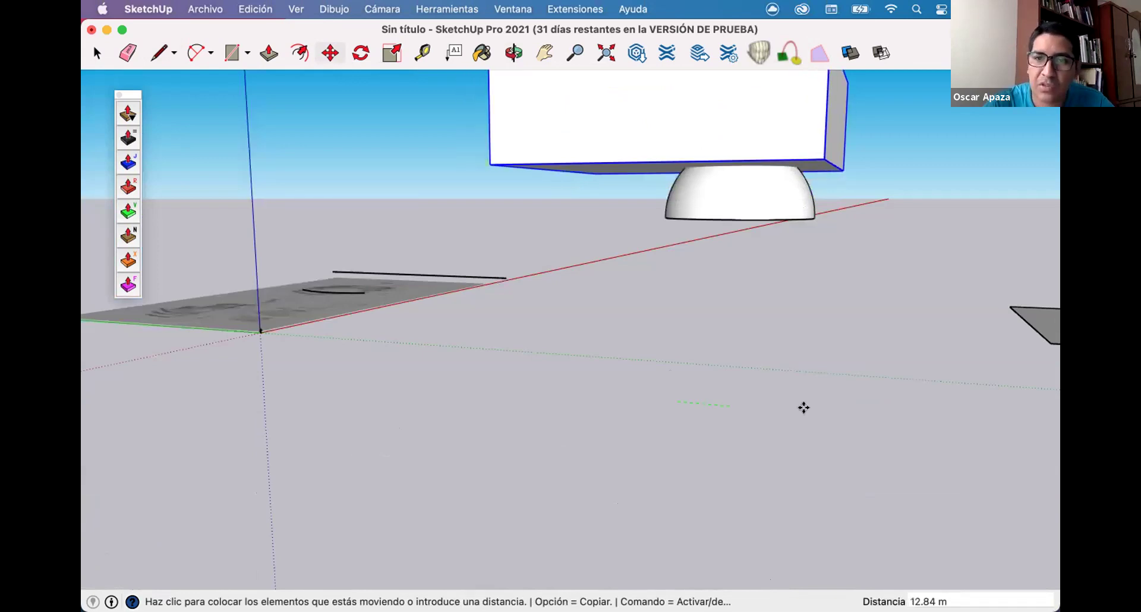
{"action": "middle_click_drag", "start_coordinate": [808, 410], "coordinate": [578, 165]}
{"action": "key", "text": "space"}
{"action": "left_click", "coordinate": [614, 333]}
Trim the dome's top with the raised box, using the box as the first solid and the dome as the second.
{"action": "middle_click_drag", "start_coordinate": [614, 332], "coordinate": [856, 304]}
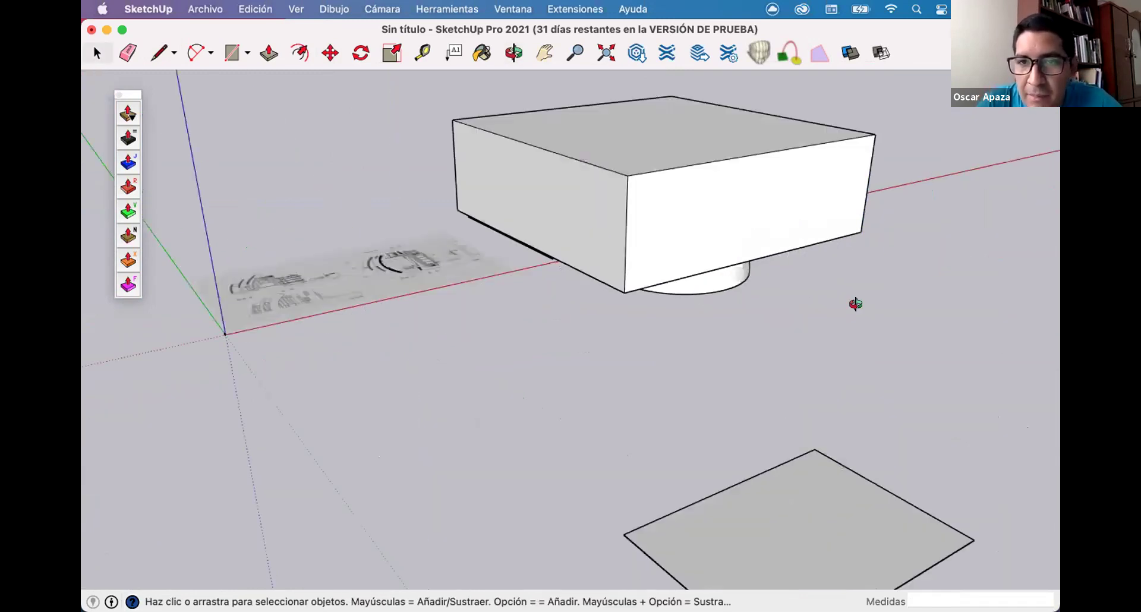
{"action": "left_click", "coordinate": [852, 52]}
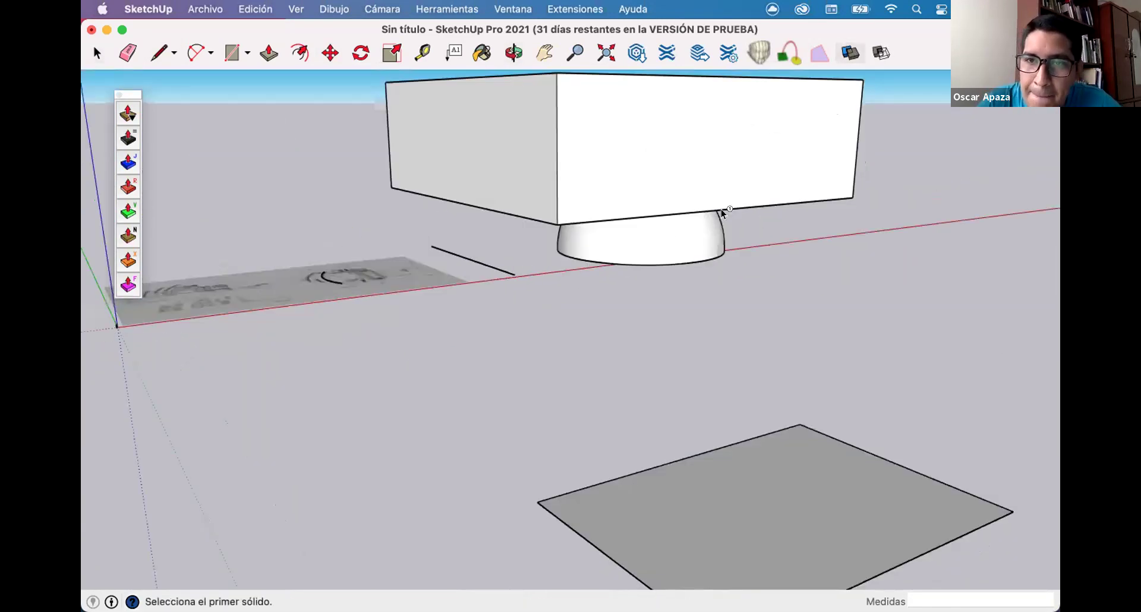
{"action": "left_click", "coordinate": [826, 112]}
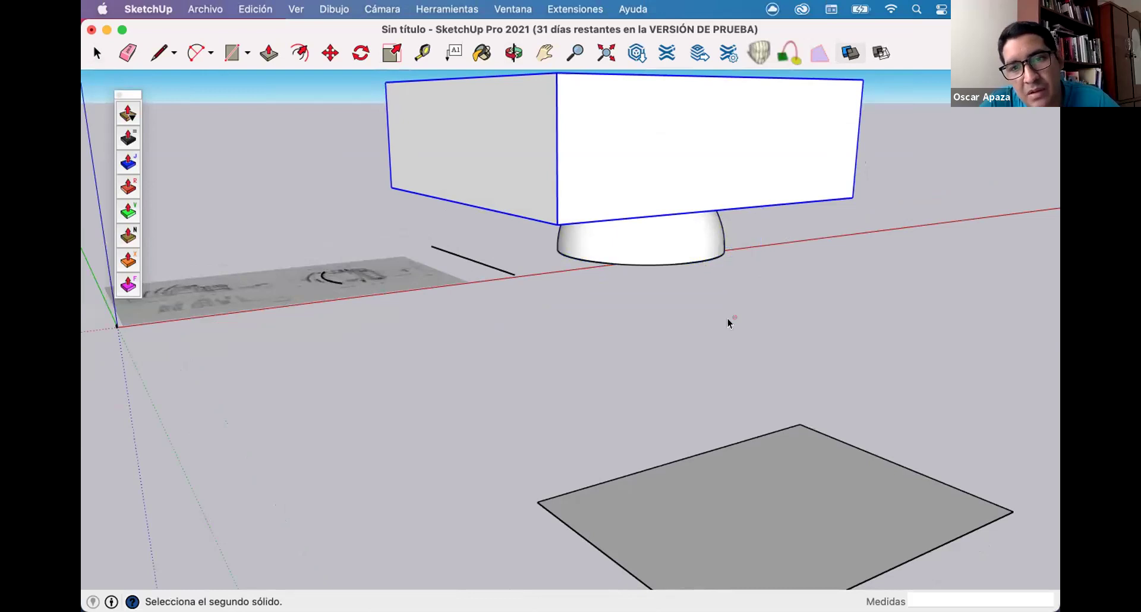
{"action": "middle_click_drag", "start_coordinate": [722, 184], "coordinate": [722, 184]}
Move the box off the dome to one side and lower it along the blue axis.
{"action": "key", "text": "space"}
{"action": "key", "text": "m"}
{"action": "left_click", "coordinate": [874, 308]}
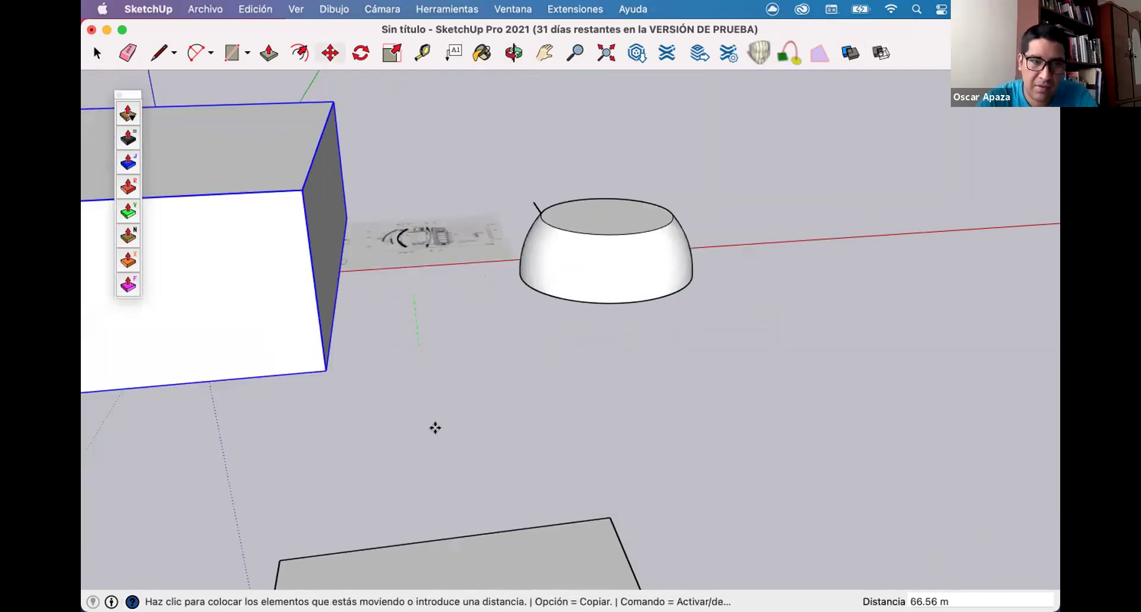
{"action": "left_click", "coordinate": [435, 363]}
{"action": "left_click", "coordinate": [439, 390]}
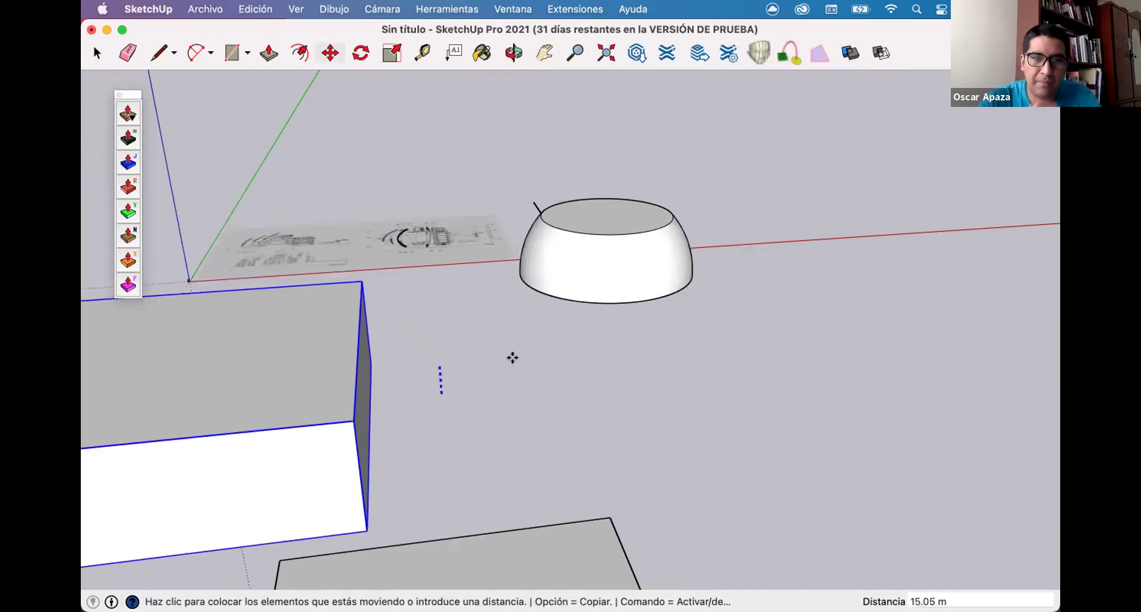
{"action": "left_click", "coordinate": [510, 357]}
Open the flat-topped dome's group for editing.
{"action": "key", "text": "o"}
{"action": "left_click_drag", "start_coordinate": [774, 298], "coordinate": [703, 328]}
{"action": "key", "text": "space"}
{"action": "middle_click_drag", "start_coordinate": [704, 329], "coordinate": [459, 222]}
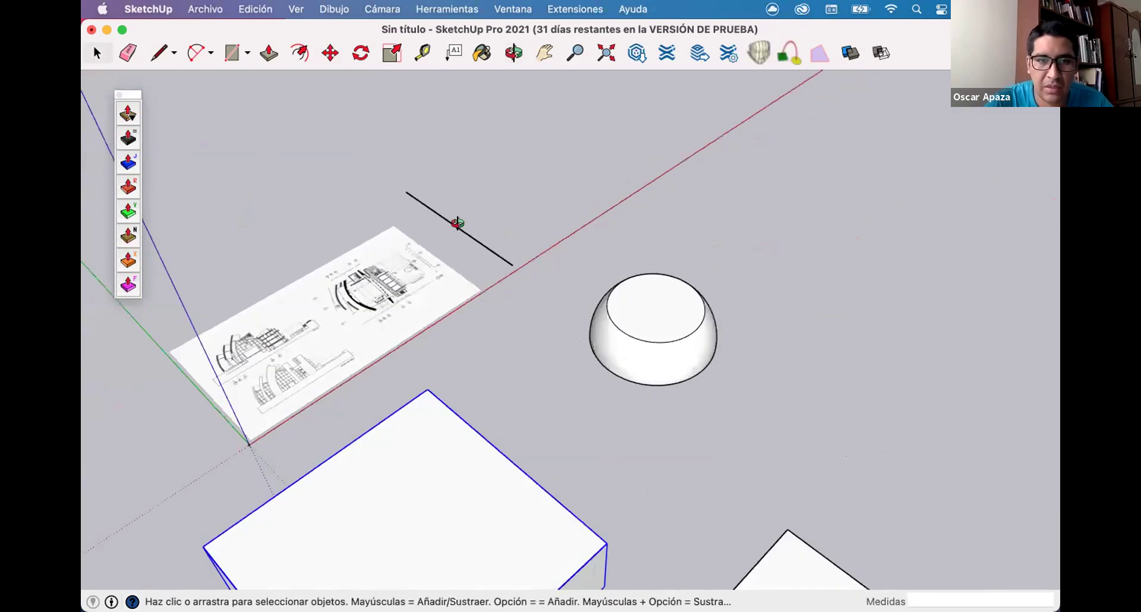
{"action": "middle_click_drag", "start_coordinate": [447, 122], "coordinate": [433, 97]}
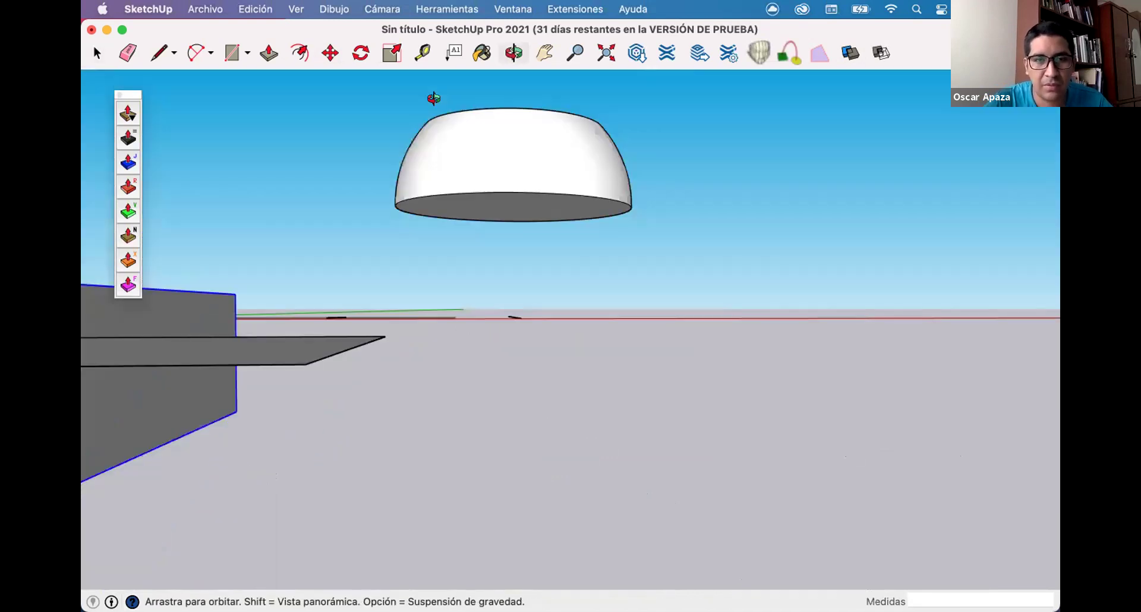
{"action": "middle_click_drag", "start_coordinate": [390, 403], "coordinate": [590, 257]}
{"action": "scroll", "coordinate": [568, 279], "scroll_direction": "up", "scroll_amount": 5}
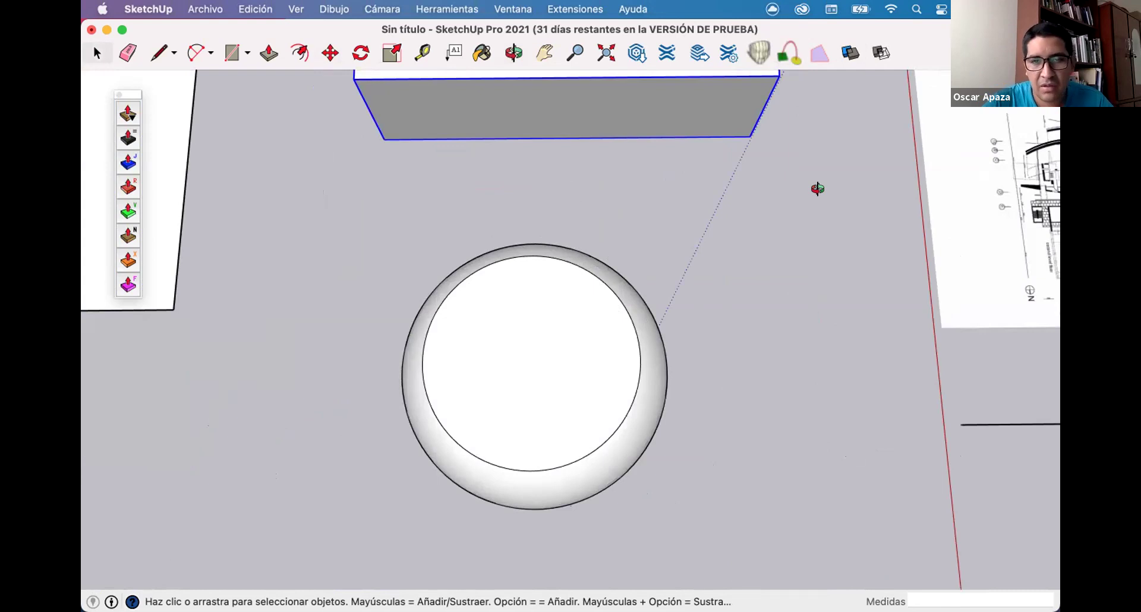
{"action": "middle_click_drag", "start_coordinate": [1052, 223], "coordinate": [569, 222]}
{"action": "left_click", "coordinate": [569, 222]}
{"action": "double_click", "coordinate": [566, 269]}
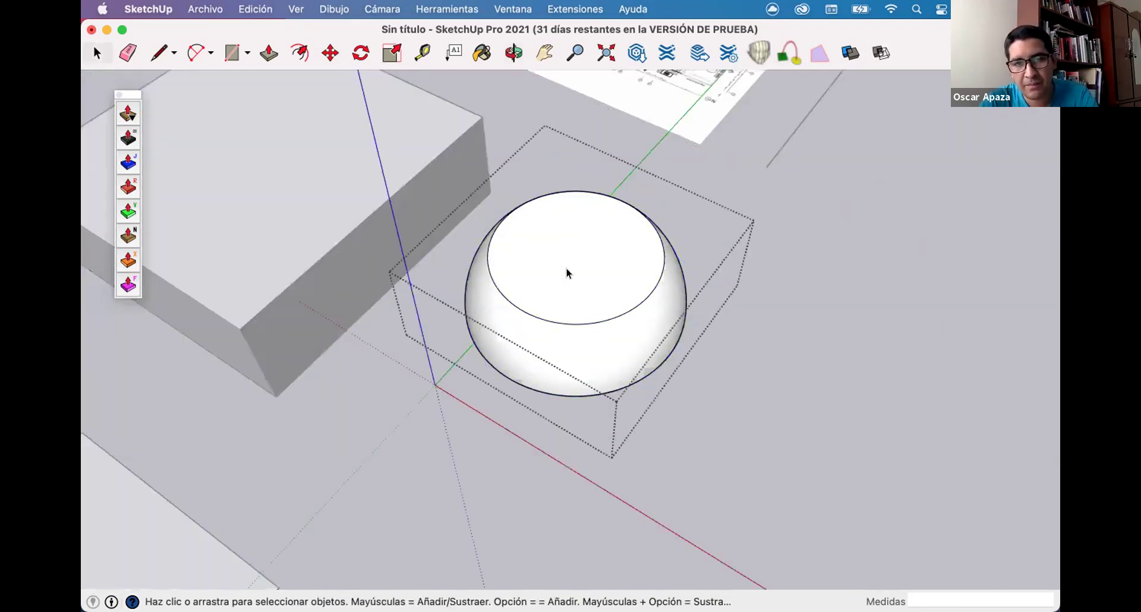
Delete the dome's flat top face to inspect its hollow interior, and undo the deletion.
{"action": "left_click", "coordinate": [577, 261]}
{"action": "key", "text": "Delete"}
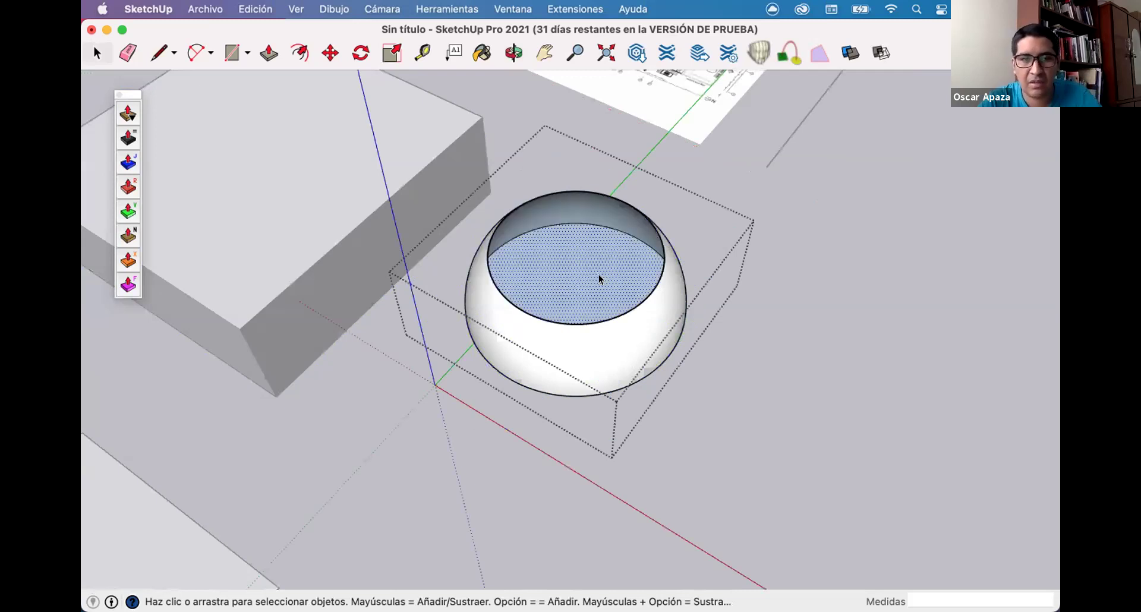
{"action": "middle_click_drag", "start_coordinate": [517, 250], "coordinate": [569, 209]}
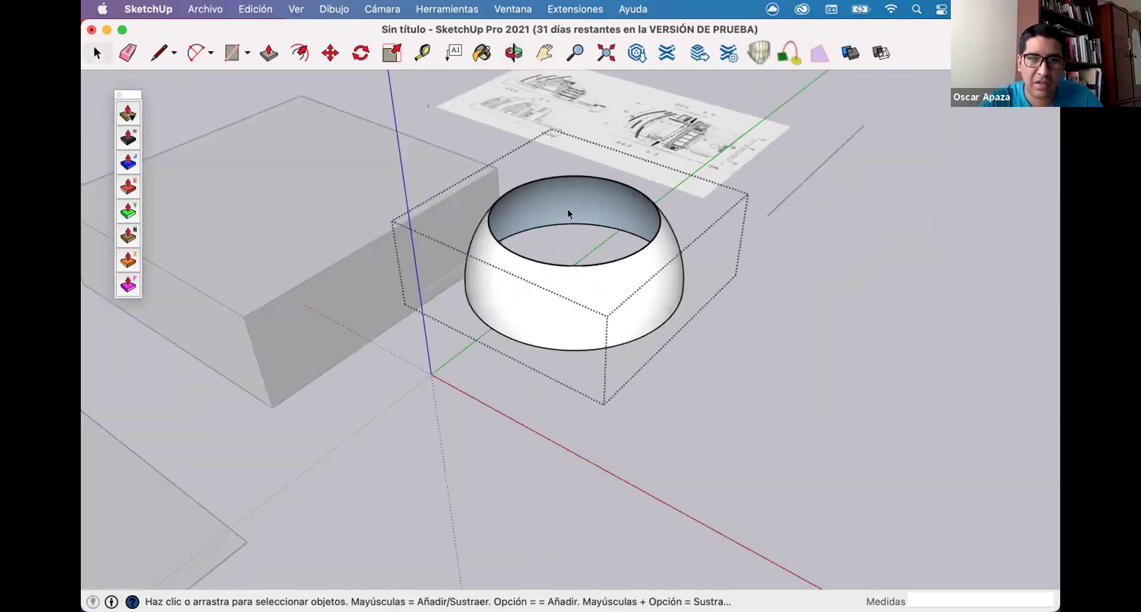
{"action": "key", "text": "super+z"}
{"action": "key", "text": "super+z"}
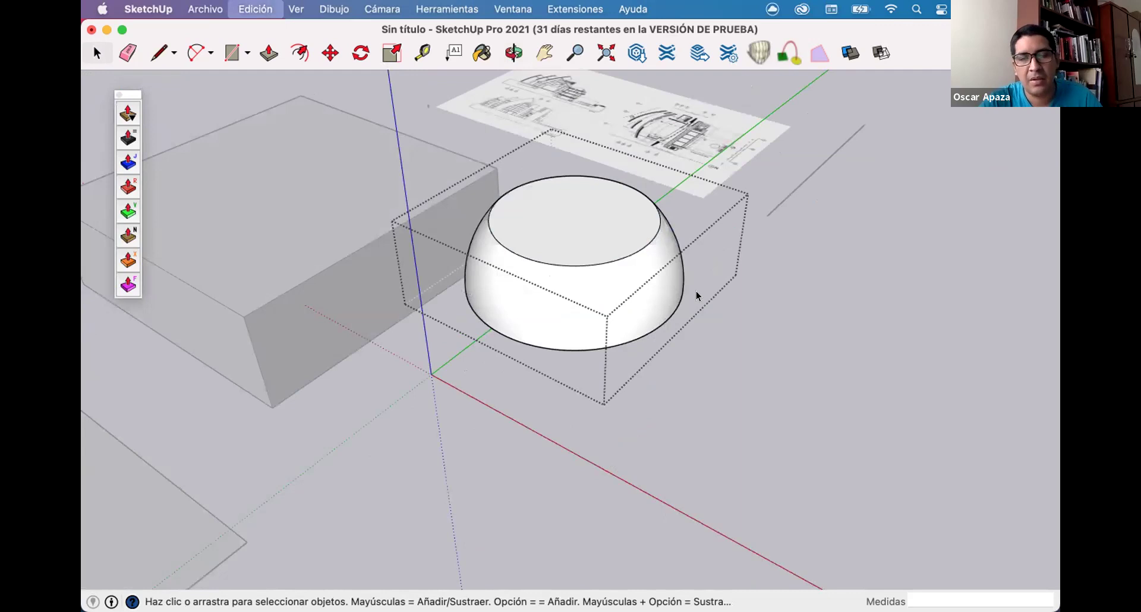
Draw two radius lines on the second-level floor plan from the traced arc's centre to its endpoints, closing a sector face.
{"action": "middle_click_drag", "start_coordinate": [672, 302], "coordinate": [733, 293]}
{"action": "scroll", "coordinate": [654, 209], "scroll_direction": "up", "scroll_amount": 10}
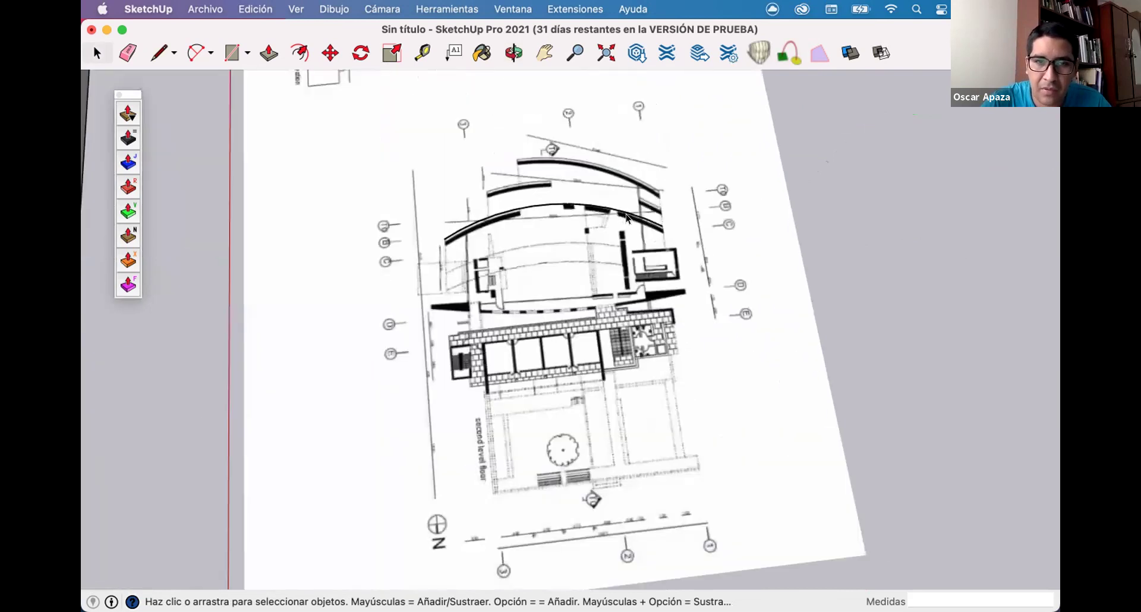
{"action": "left_click", "coordinate": [624, 211]}
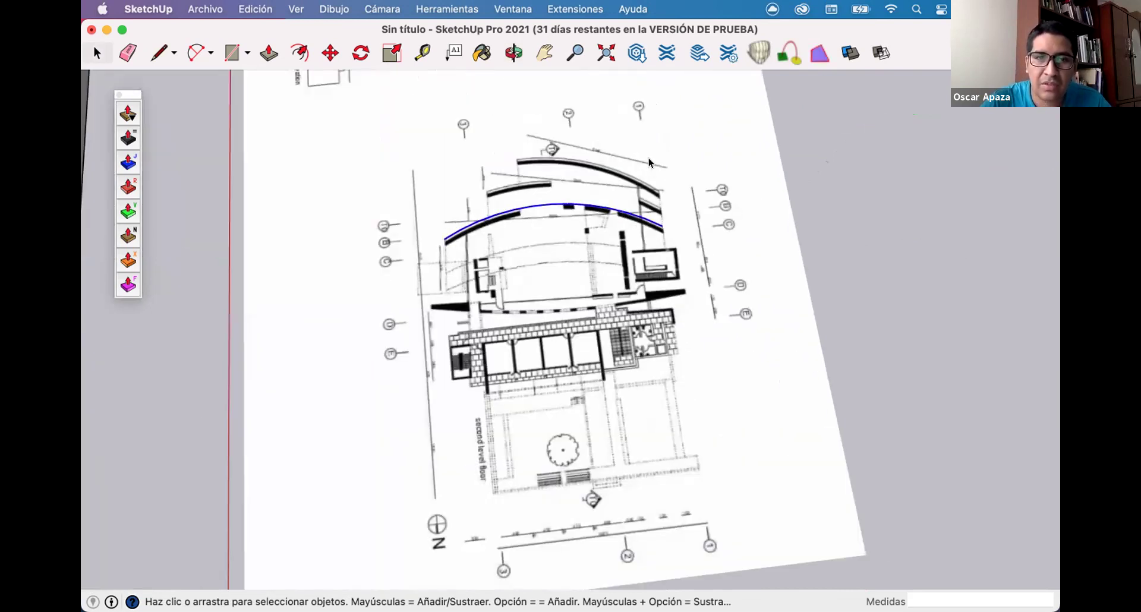
{"action": "scroll", "coordinate": [651, 191], "scroll_direction": "down", "scroll_amount": 10}
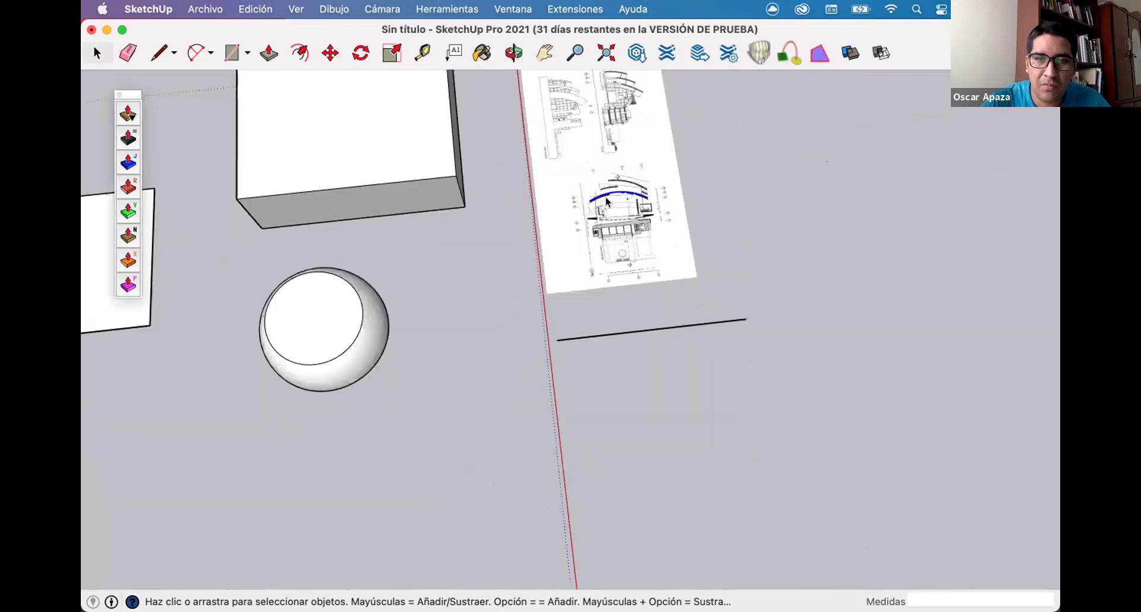
{"action": "scroll", "coordinate": [639, 196], "scroll_direction": "up", "scroll_amount": 5}
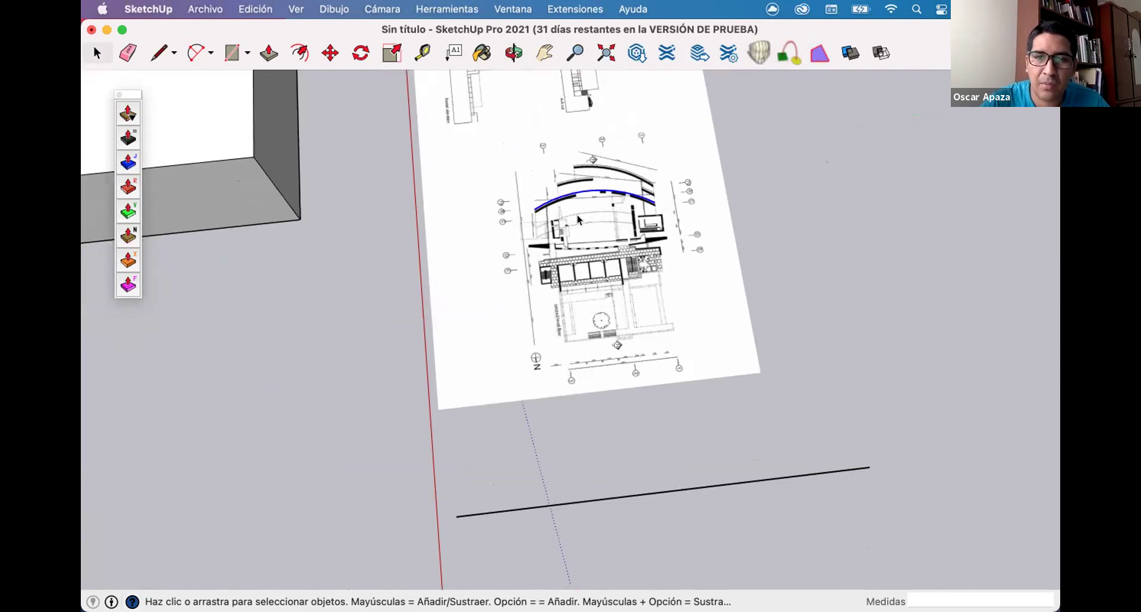
{"action": "scroll", "coordinate": [619, 198], "scroll_direction": "down", "scroll_amount": 3}
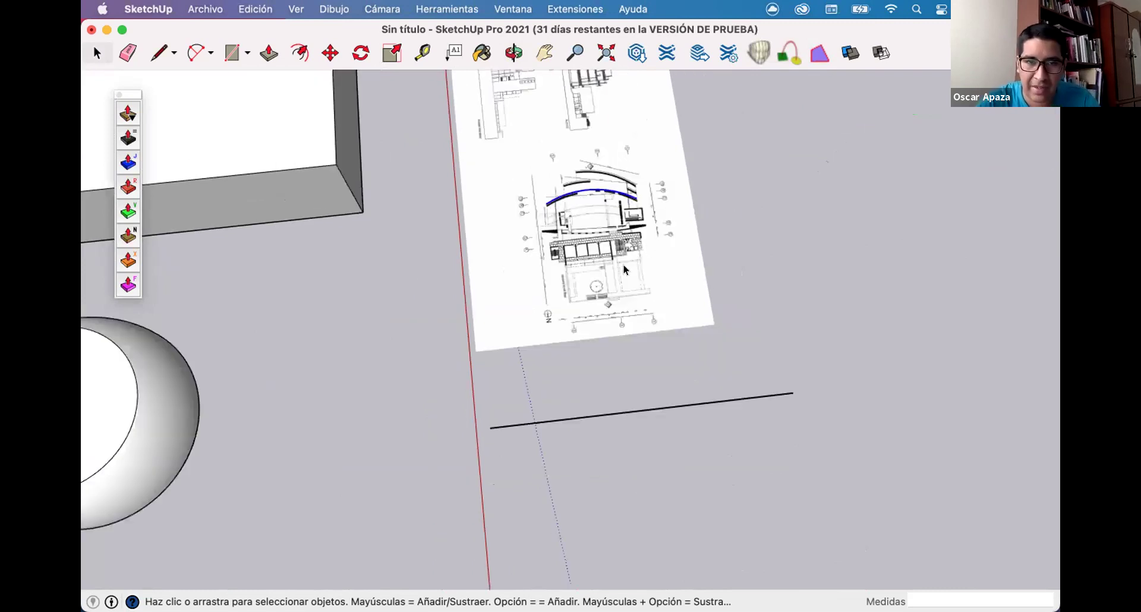
{"action": "key", "text": "l"}
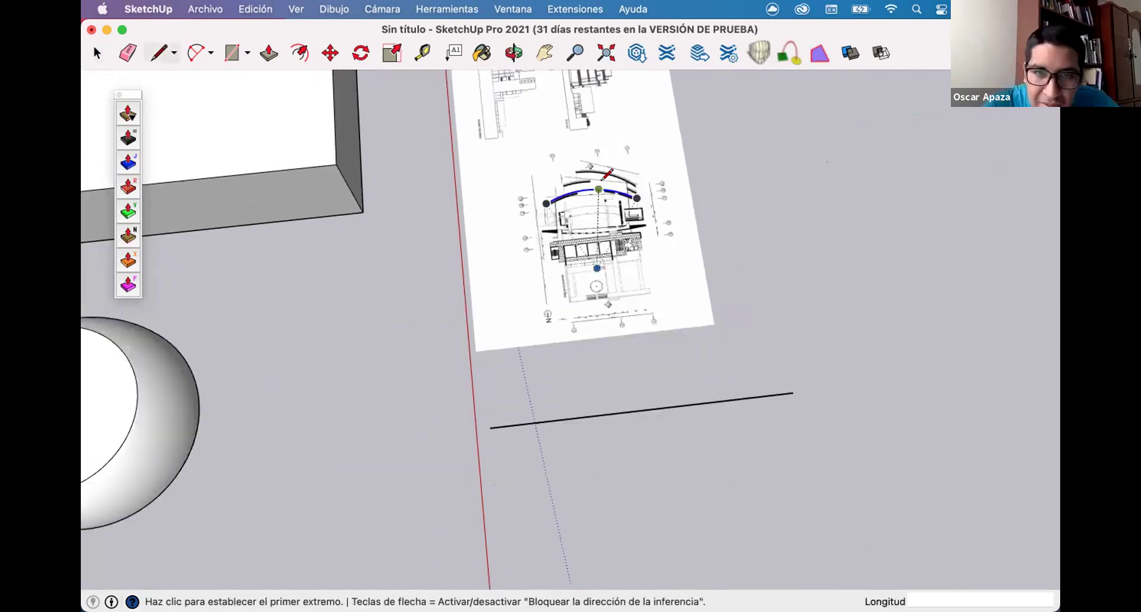
{"action": "scroll", "coordinate": [604, 173], "scroll_direction": "up", "scroll_amount": 5}
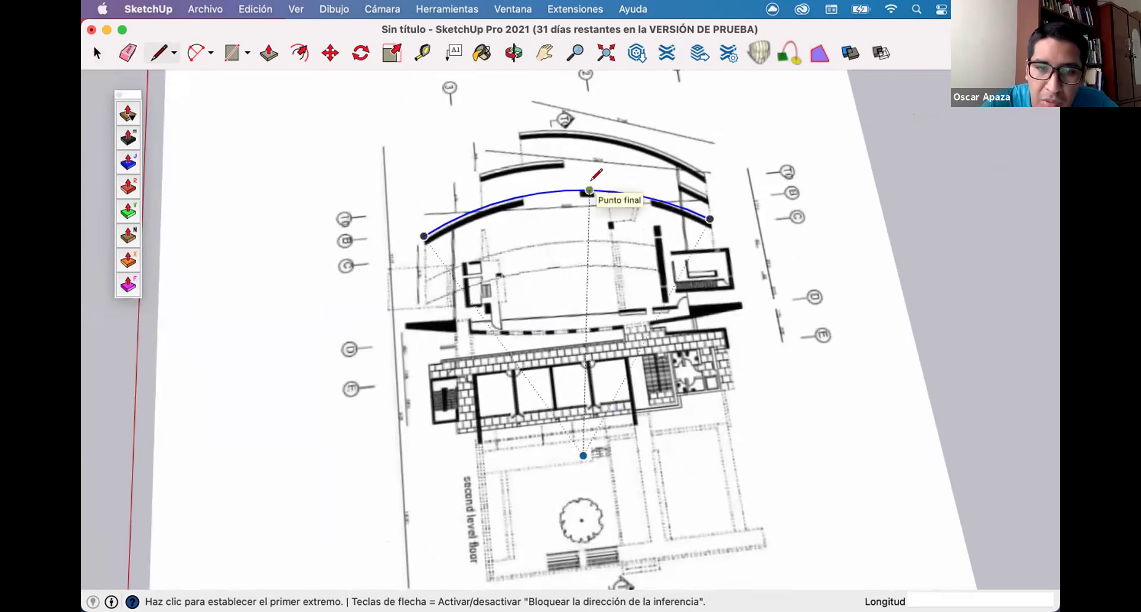
{"action": "left_click", "coordinate": [583, 456]}
{"action": "left_click", "coordinate": [710, 219]}
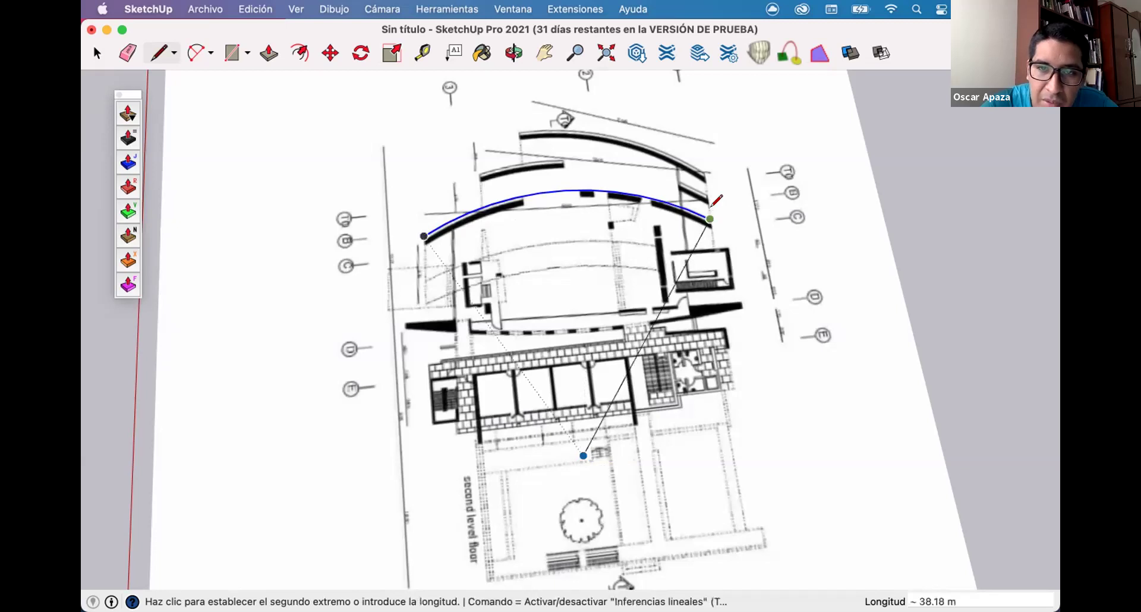
{"action": "left_click", "coordinate": [583, 456]}
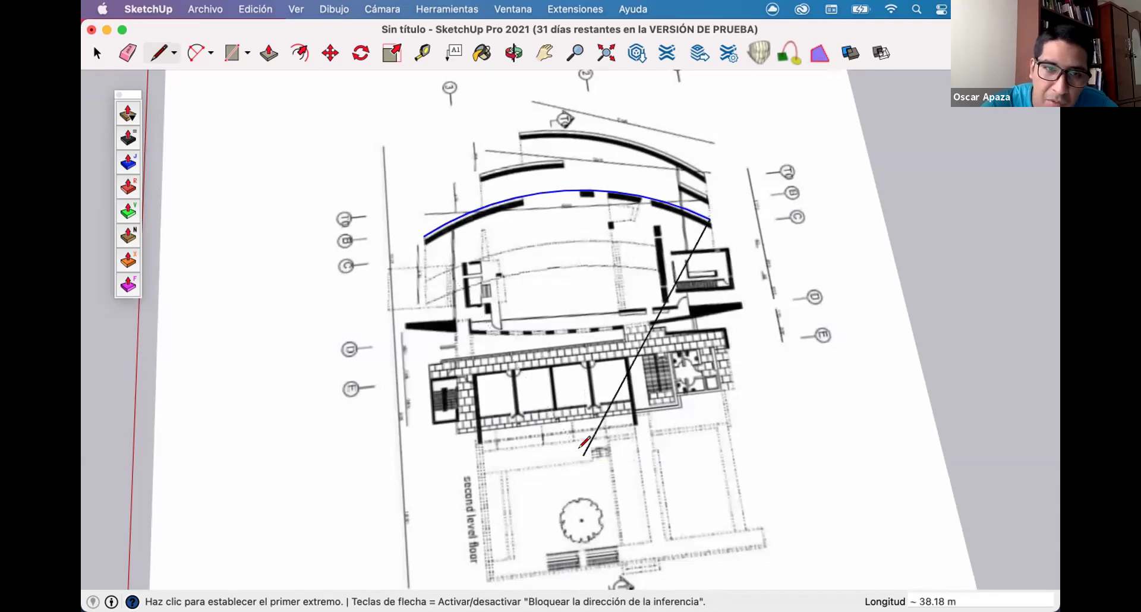
{"action": "left_click", "coordinate": [424, 236]}
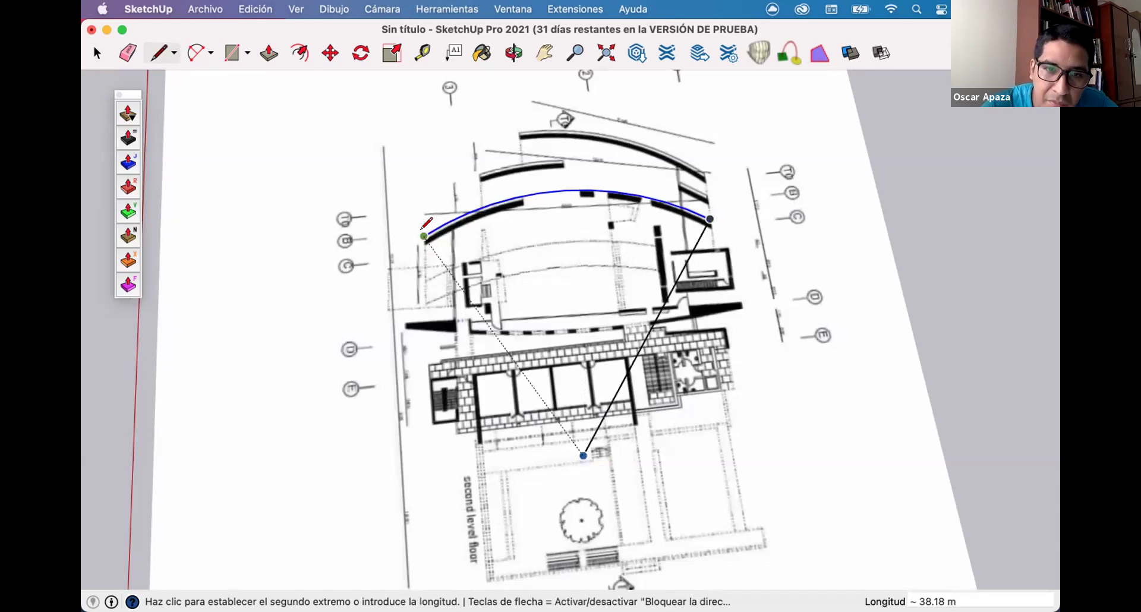
{"action": "left_click", "coordinate": [583, 456]}
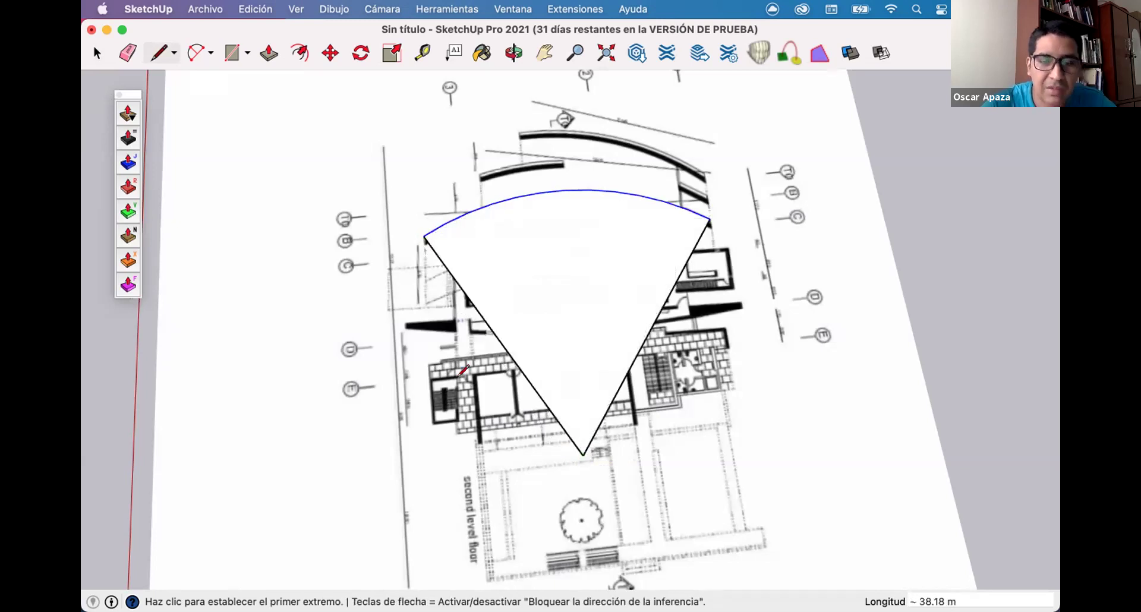
Measure the angle between the sector's two radius lines with the Protractor, placing a guide along the second line.
{"action": "middle_click_drag", "start_coordinate": [608, 303], "coordinate": [568, 404]}
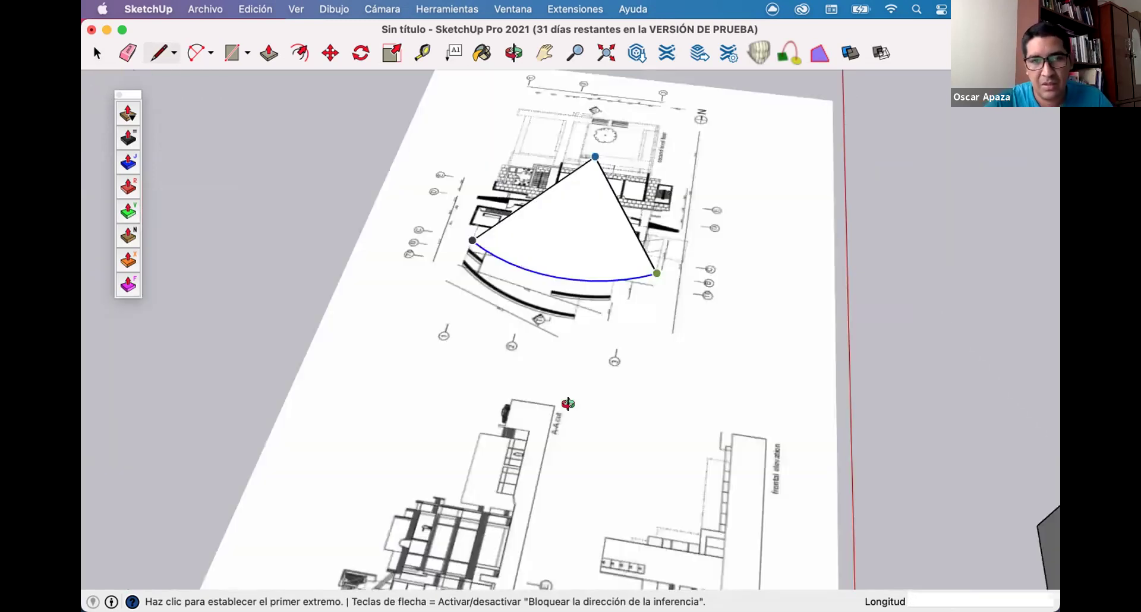
{"action": "scroll", "coordinate": [456, 155], "scroll_direction": "up", "scroll_amount": 8}
{"action": "key", "text": "space"}
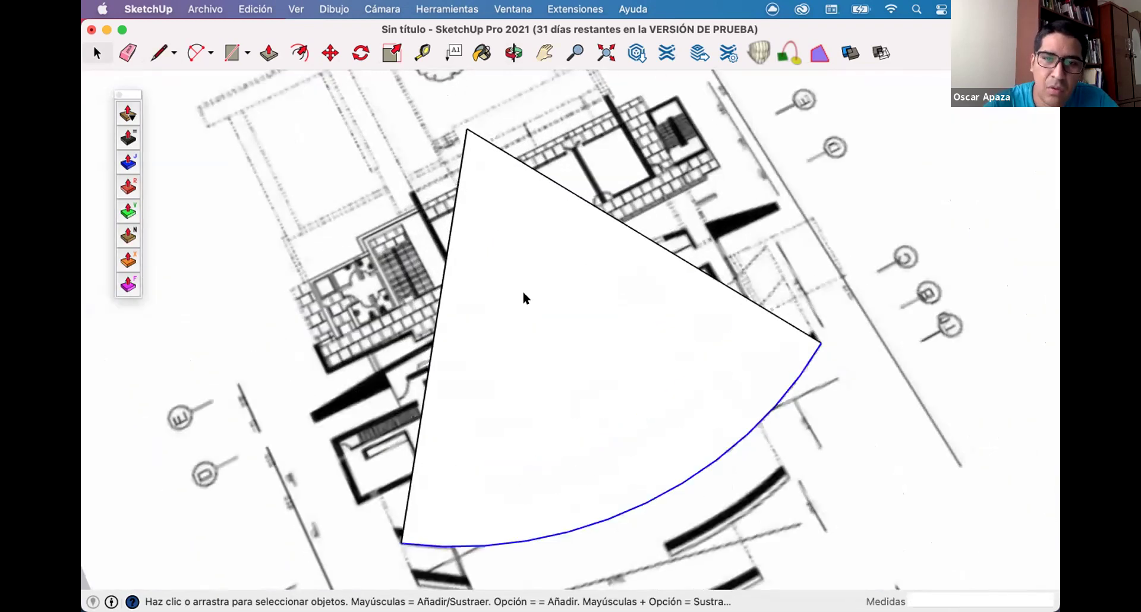
{"action": "scroll", "coordinate": [523, 302], "scroll_direction": "down", "scroll_amount": 6}
{"action": "middle_click_drag", "start_coordinate": [523, 302], "coordinate": [447, 96]}
{"action": "left_click", "coordinate": [447, 96]}
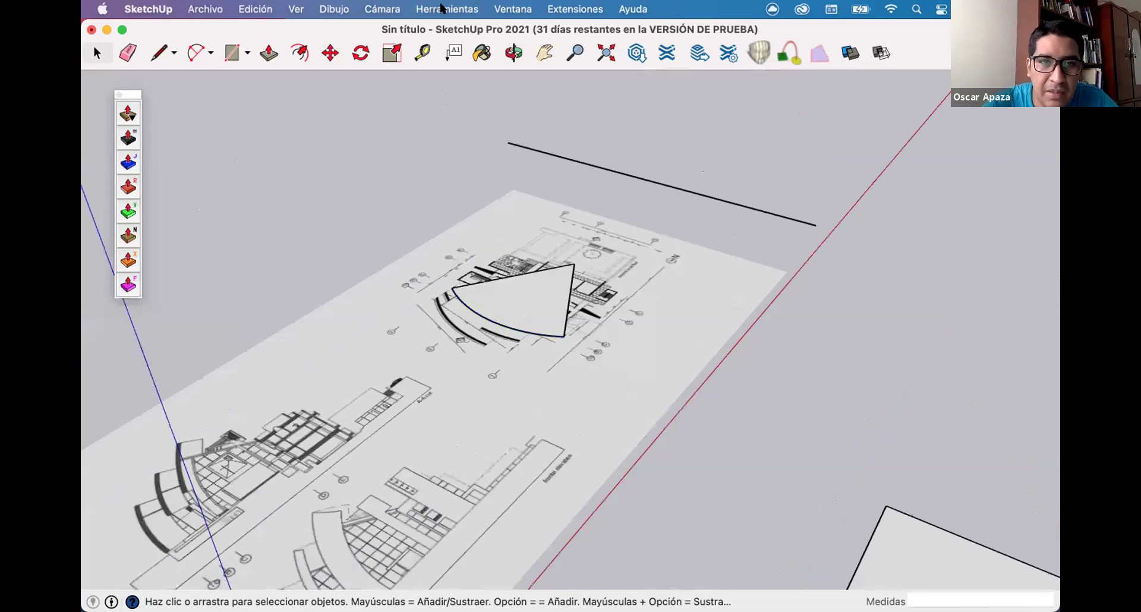
{"action": "left_click", "coordinate": [448, 9]}
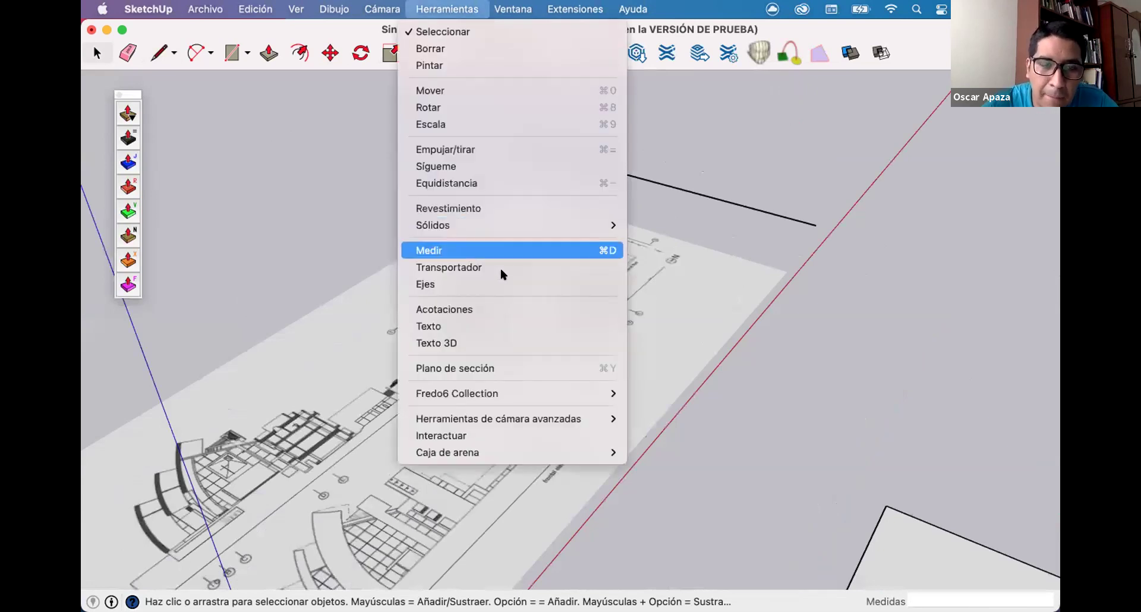
{"action": "left_click", "coordinate": [566, 269]}
{"action": "scroll", "coordinate": [576, 253], "scroll_direction": "up", "scroll_amount": 6}
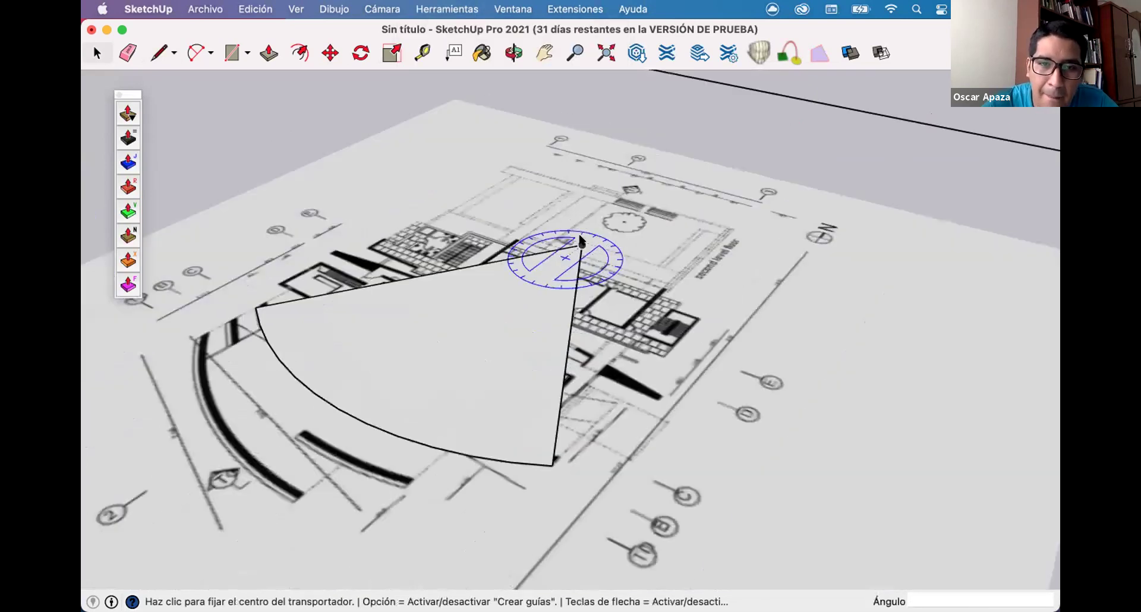
{"action": "left_click", "coordinate": [582, 241]}
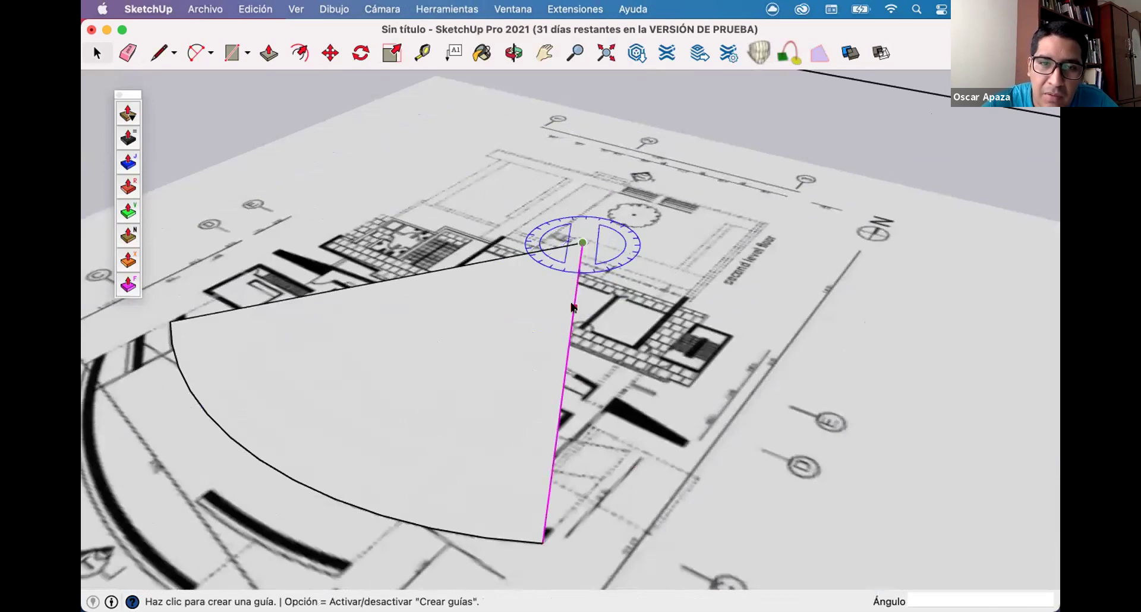
{"action": "left_click", "coordinate": [572, 307]}
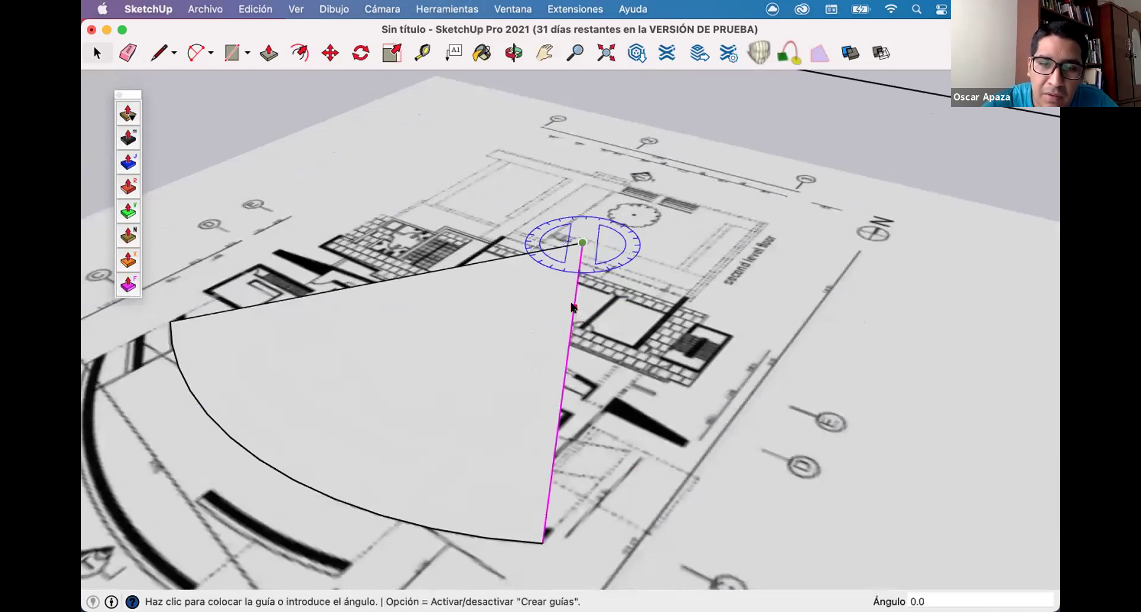
{"action": "left_click", "coordinate": [473, 262]}
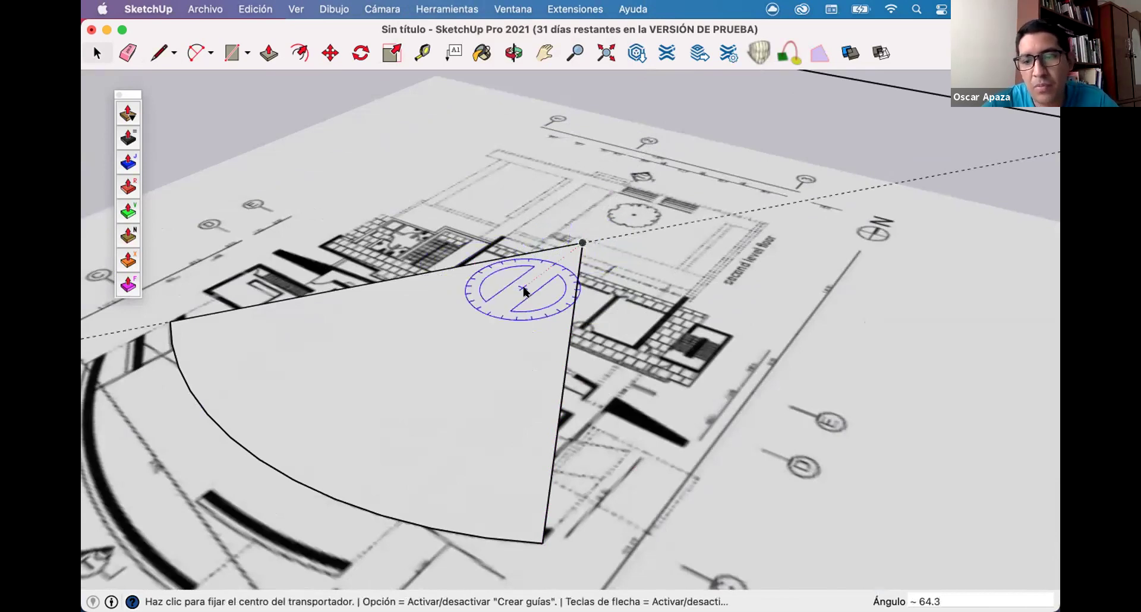
{"action": "scroll", "coordinate": [385, 149], "scroll_direction": "down", "scroll_amount": 7}
{"action": "key", "text": "space"}
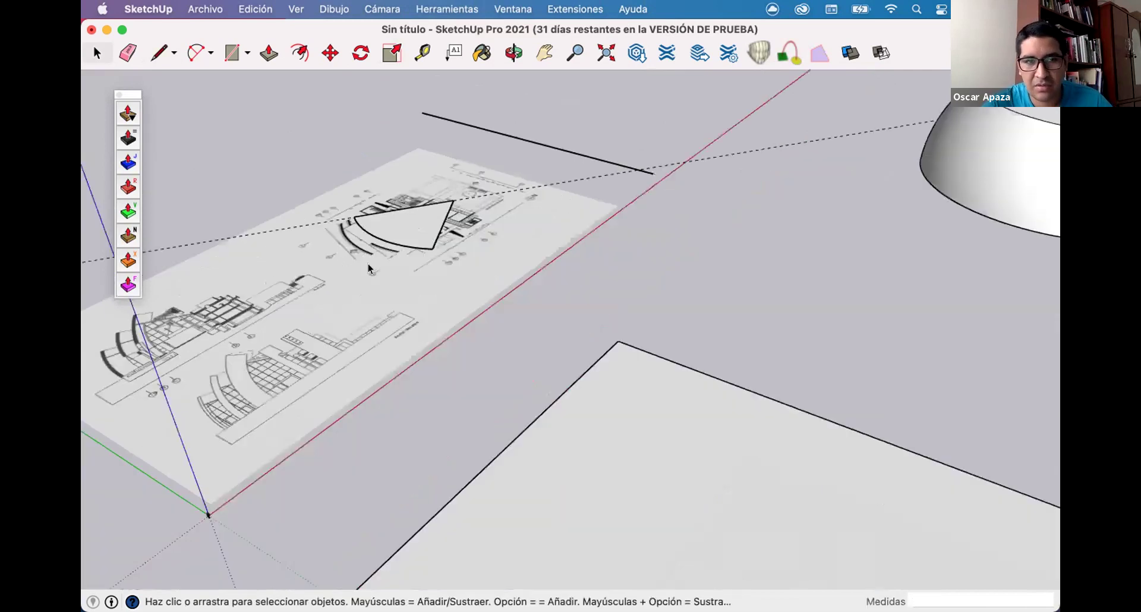
Move the whole sector off the floor plan to the empty area in front of the dome, about 284.3 m away.
{"action": "scroll", "coordinate": [369, 264], "scroll_direction": "down", "scroll_amount": 3}
{"action": "scroll", "coordinate": [369, 264], "scroll_direction": "down", "scroll_amount": 2}
{"action": "middle_click_drag", "start_coordinate": [654, 245], "coordinate": [785, 511]}
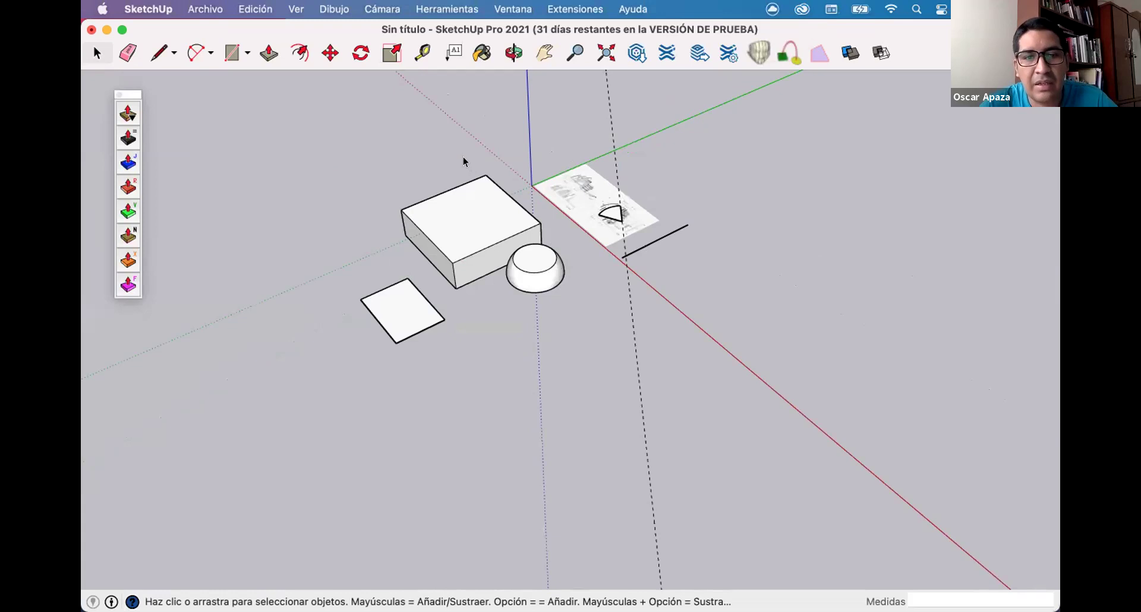
{"action": "scroll", "coordinate": [694, 202], "scroll_direction": "up", "scroll_amount": 5}
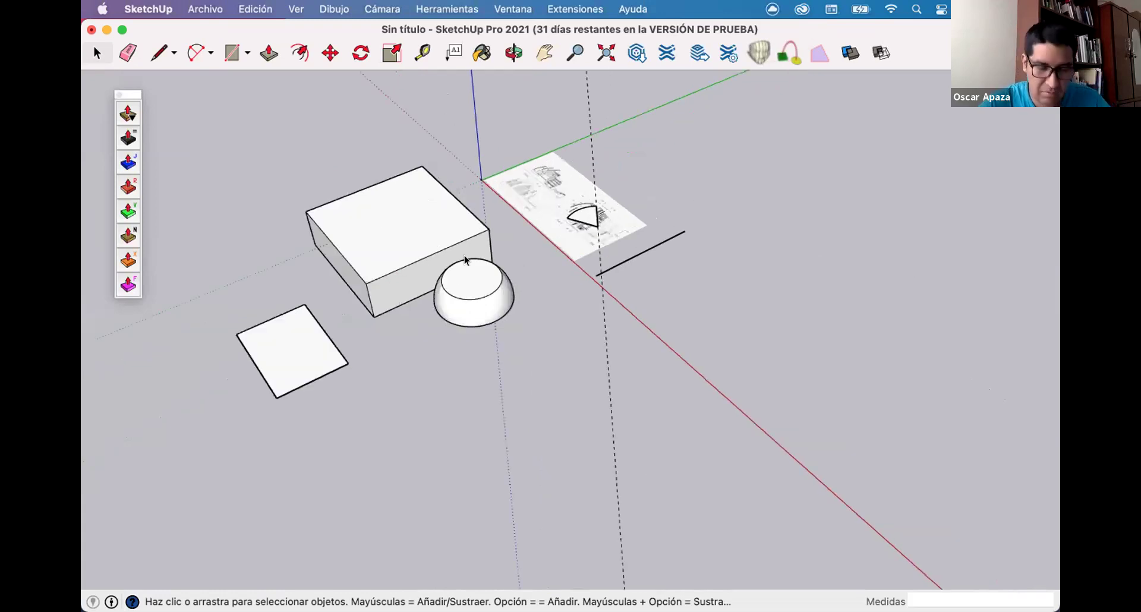
{"action": "scroll", "coordinate": [127, 365], "scroll_direction": "down", "scroll_amount": 3}
{"action": "middle_click_drag", "start_coordinate": [319, 169], "coordinate": [522, 144]}
{"action": "scroll", "coordinate": [526, 140], "scroll_direction": "up", "scroll_amount": 2}
{"action": "scroll", "coordinate": [531, 134], "scroll_direction": "up", "scroll_amount": 2}
{"action": "left_click_drag", "start_coordinate": [528, 130], "coordinate": [706, 263]}
{"action": "key", "text": "m"}
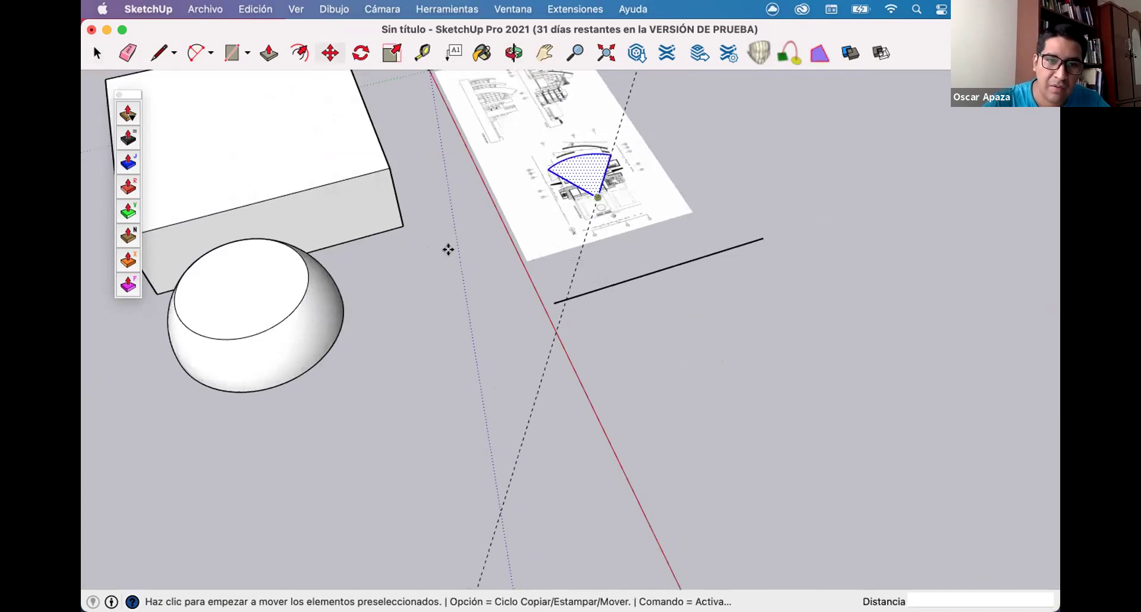
{"action": "left_click", "coordinate": [569, 199]}
{"action": "scroll", "coordinate": [645, 246], "scroll_direction": "down", "scroll_amount": 4}
{"action": "left_click", "coordinate": [644, 244]}
{"action": "scroll", "coordinate": [421, 306], "scroll_direction": "up", "scroll_amount": 3}
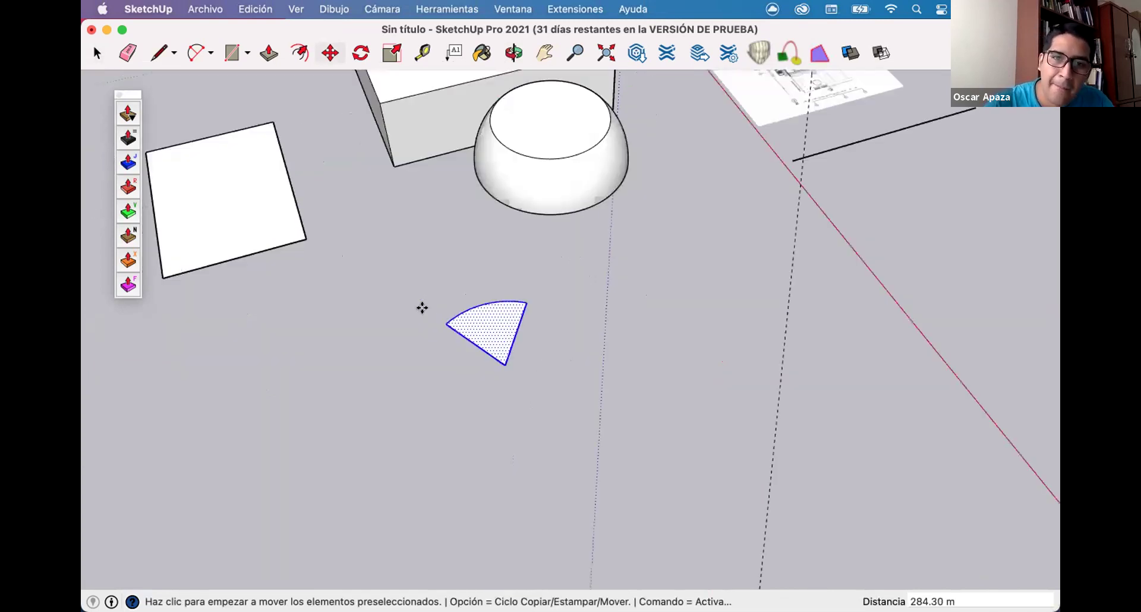
Move the large box from behind the flat rectangle to the other side of the dome, near the sector.
{"action": "scroll", "coordinate": [619, 265], "scroll_direction": "down", "scroll_amount": 2}
{"action": "scroll", "coordinate": [645, 339], "scroll_direction": "up", "scroll_amount": 3}
{"action": "middle_click_drag", "start_coordinate": [644, 338], "coordinate": [645, 344]}
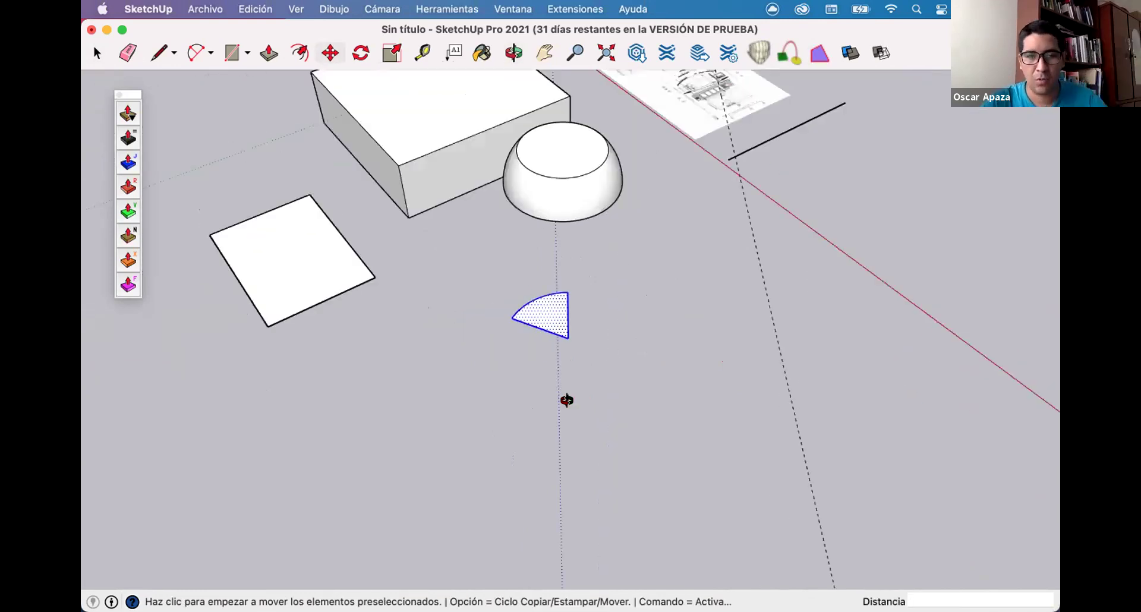
{"action": "middle_click_drag", "start_coordinate": [569, 401], "coordinate": [458, 204]}
{"action": "key", "text": "space"}
{"action": "left_click", "coordinate": [441, 156]}
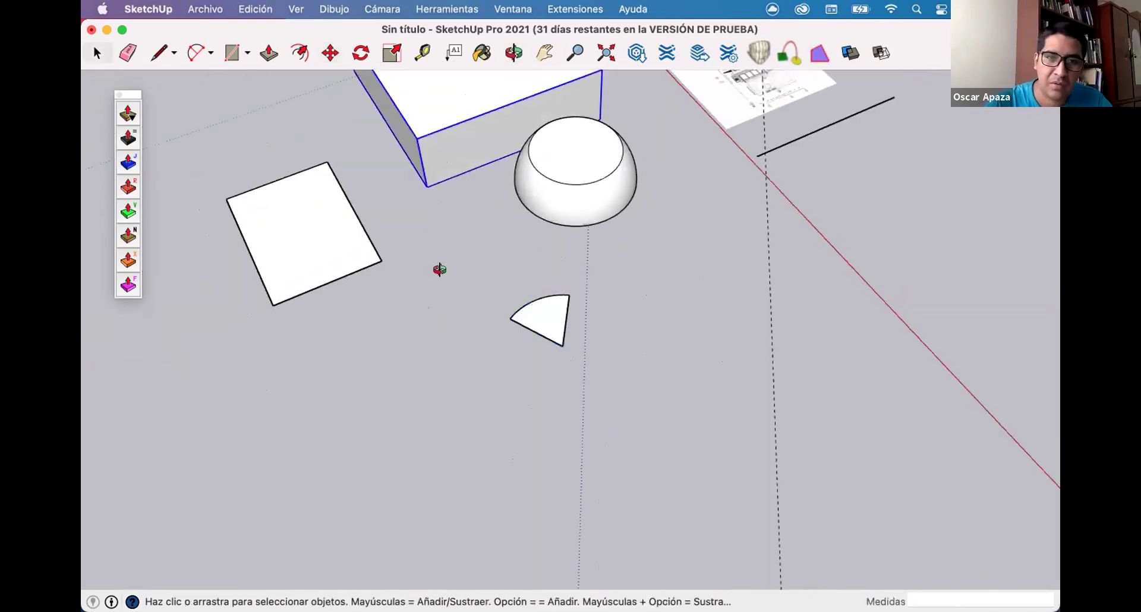
{"action": "middle_click_drag", "start_coordinate": [693, 199], "coordinate": [404, 312]}
{"action": "scroll", "coordinate": [386, 282], "scroll_direction": "up", "scroll_amount": 2}
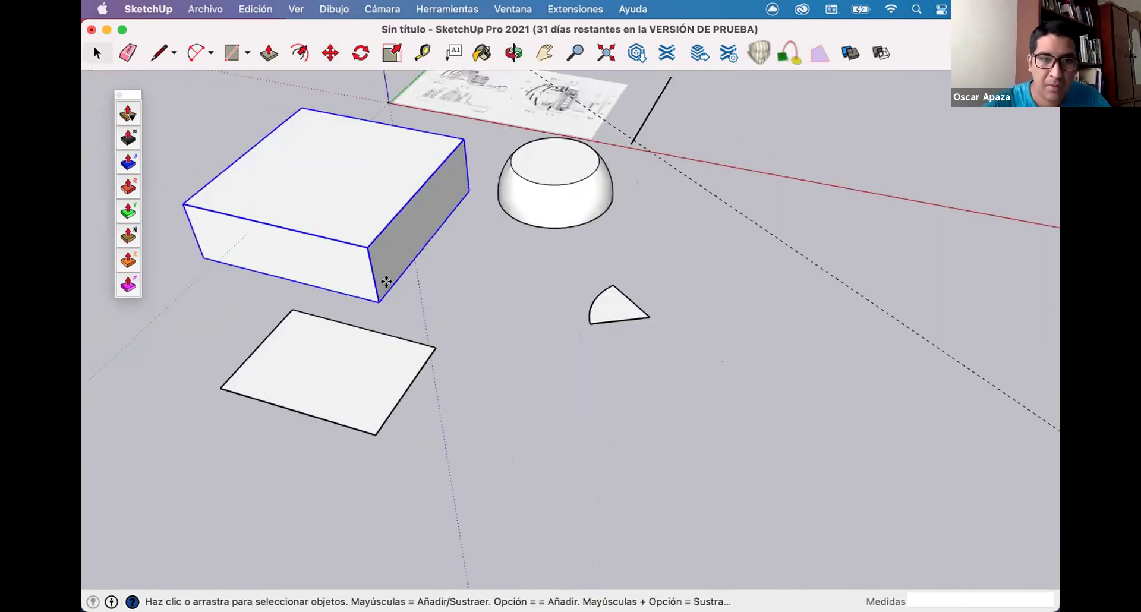
{"action": "key", "text": "m"}
{"action": "left_click", "coordinate": [379, 301]}
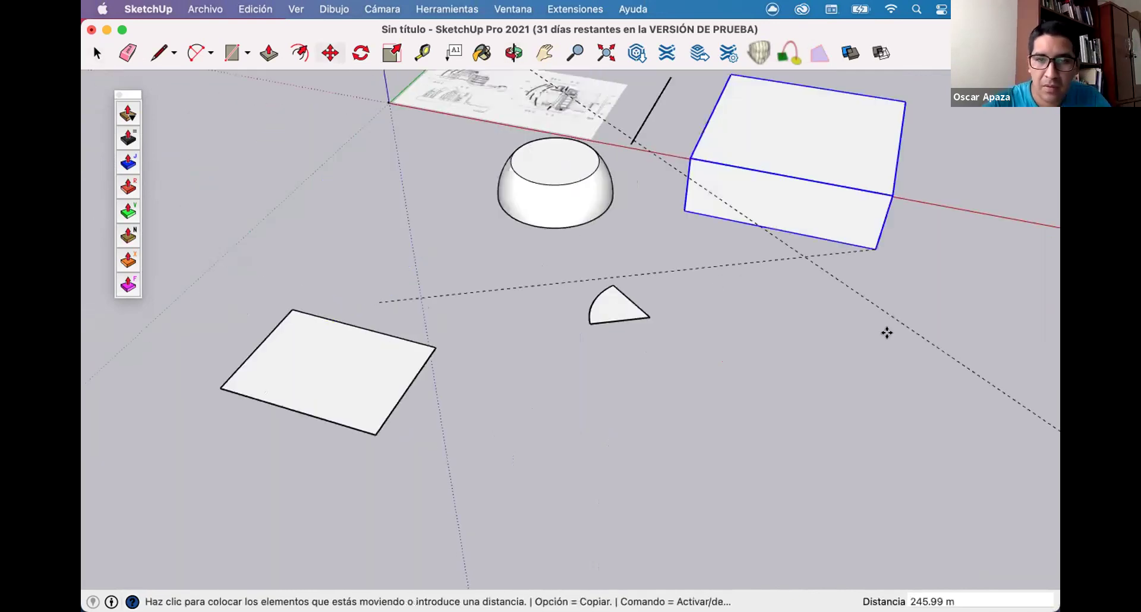
{"action": "left_click", "coordinate": [890, 337]}
Move the box so its nearest bottom corner snaps onto the sector's arc endpoint.
{"action": "scroll", "coordinate": [675, 290], "scroll_direction": "up", "scroll_amount": 3}
{"action": "left_click", "coordinate": [676, 289]}
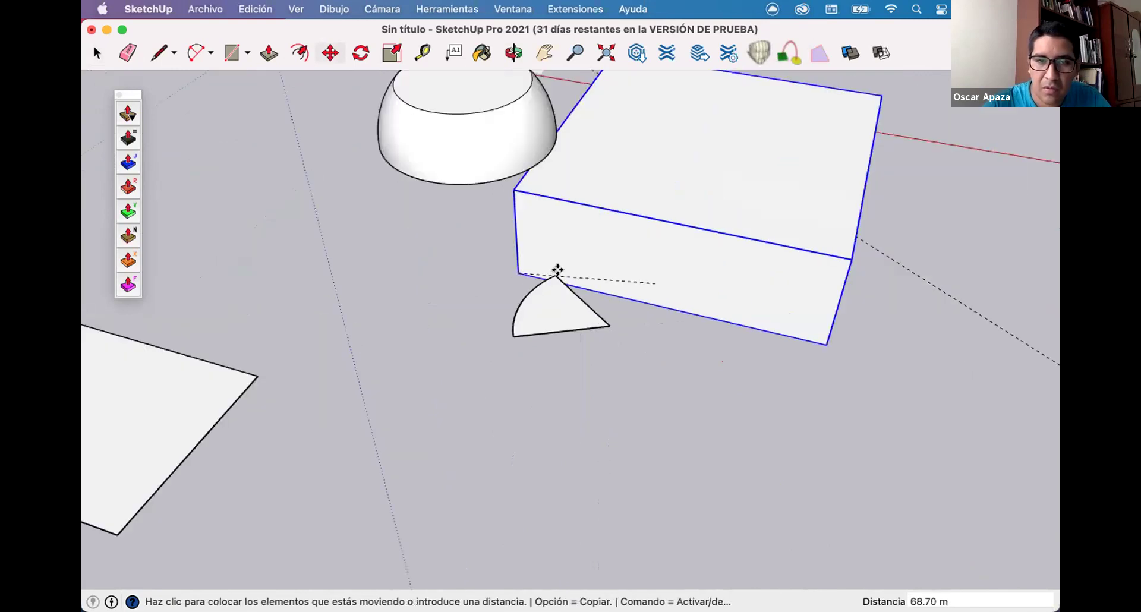
{"action": "left_click", "coordinate": [546, 270]}
Rotate the box about 35.1° around the sector's arc endpoint so its bottom edge aligns with the sector's radius line.
{"action": "key", "text": "q"}
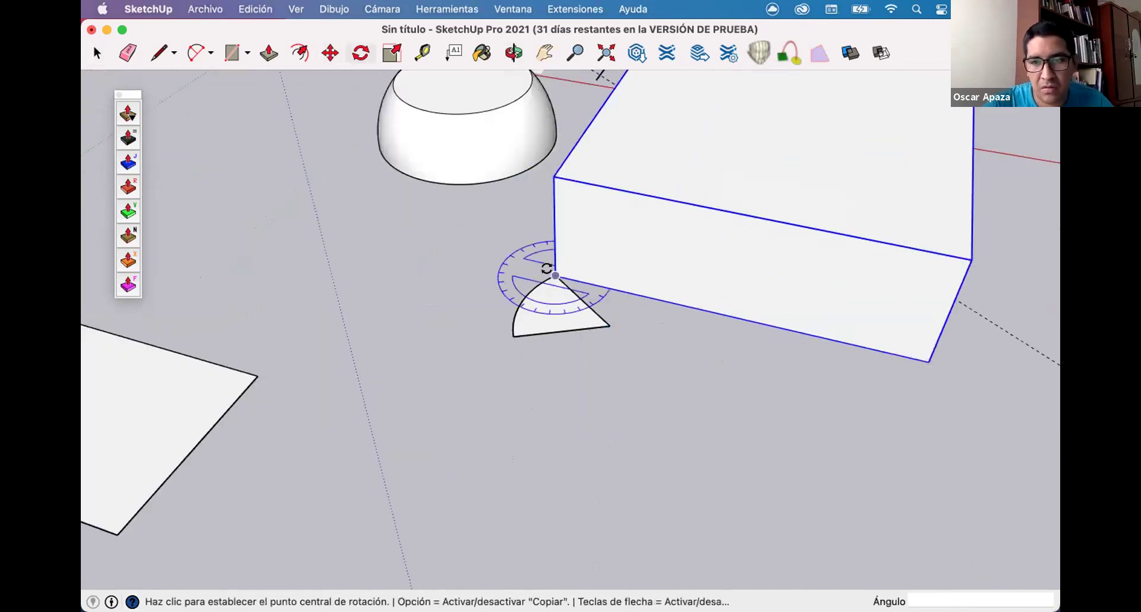
{"action": "left_click", "coordinate": [555, 275]}
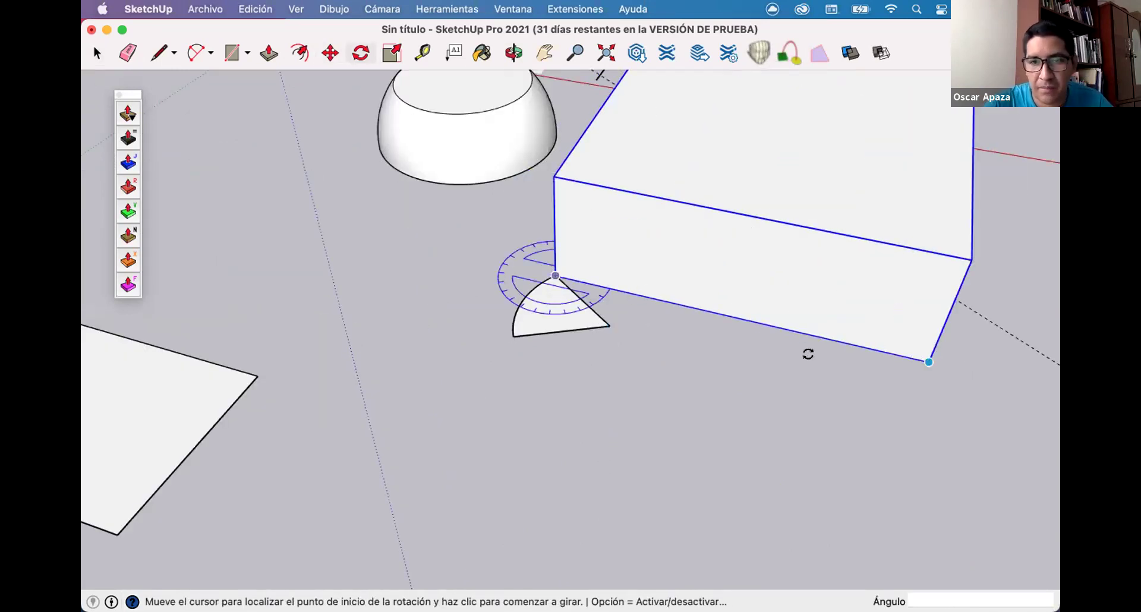
{"action": "left_click", "coordinate": [611, 326]}
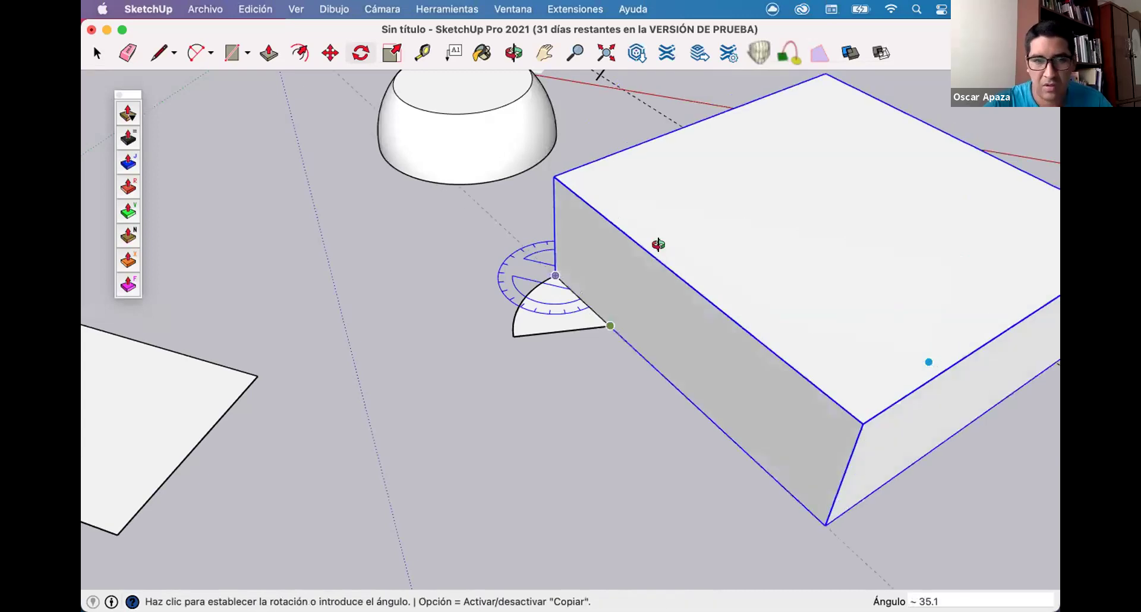
{"action": "left_click", "coordinate": [658, 245]}
{"action": "scroll", "coordinate": [1022, 339], "scroll_direction": "down", "scroll_amount": 3}
{"action": "key", "text": "space"}
{"action": "middle_click_drag", "start_coordinate": [1022, 339], "coordinate": [767, 311]}
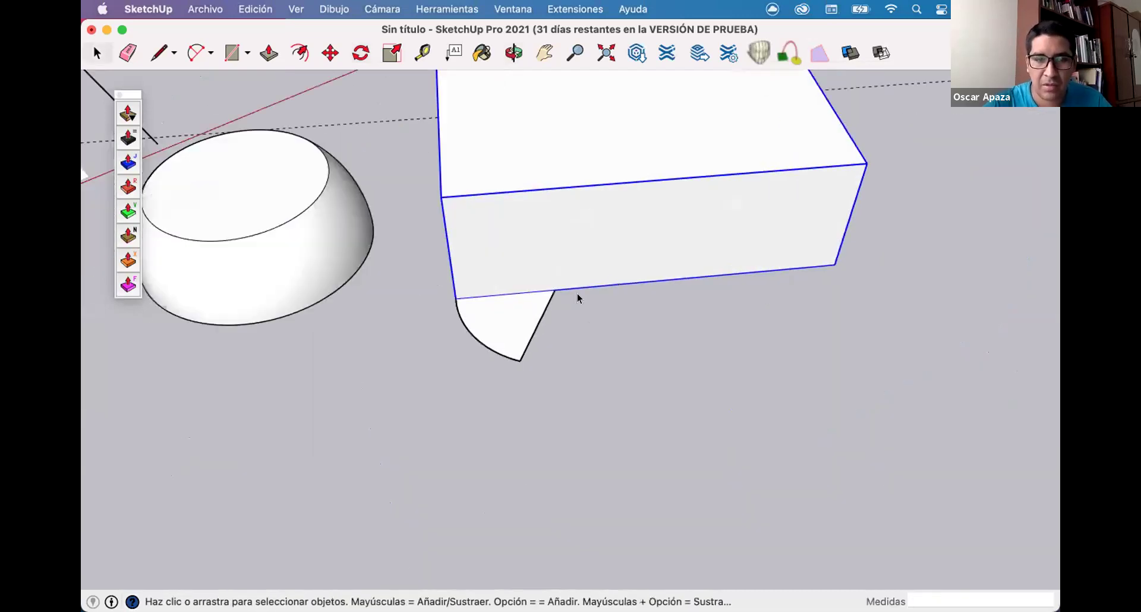
Inside the box group, draw a line about 133.12 m long from the sector's free arc endpoint to the box's far bottom corner.
{"action": "middle_click_drag", "start_coordinate": [576, 296], "coordinate": [565, 297]}
{"action": "double_click", "coordinate": [565, 238]}
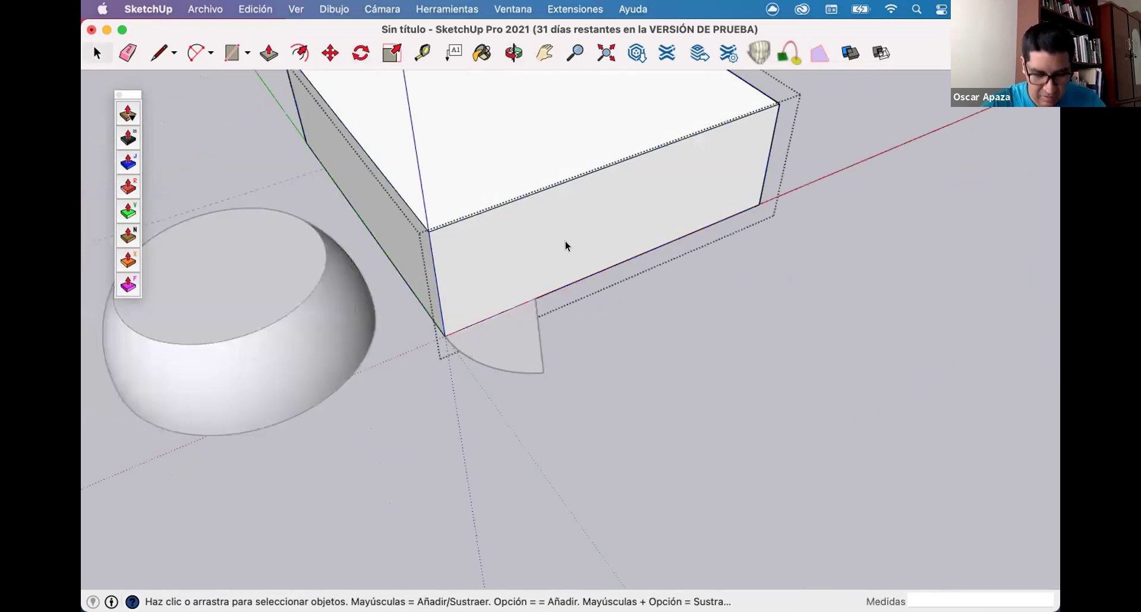
{"action": "key", "text": "l"}
{"action": "scroll", "coordinate": [532, 402], "scroll_direction": "up", "scroll_amount": 2}
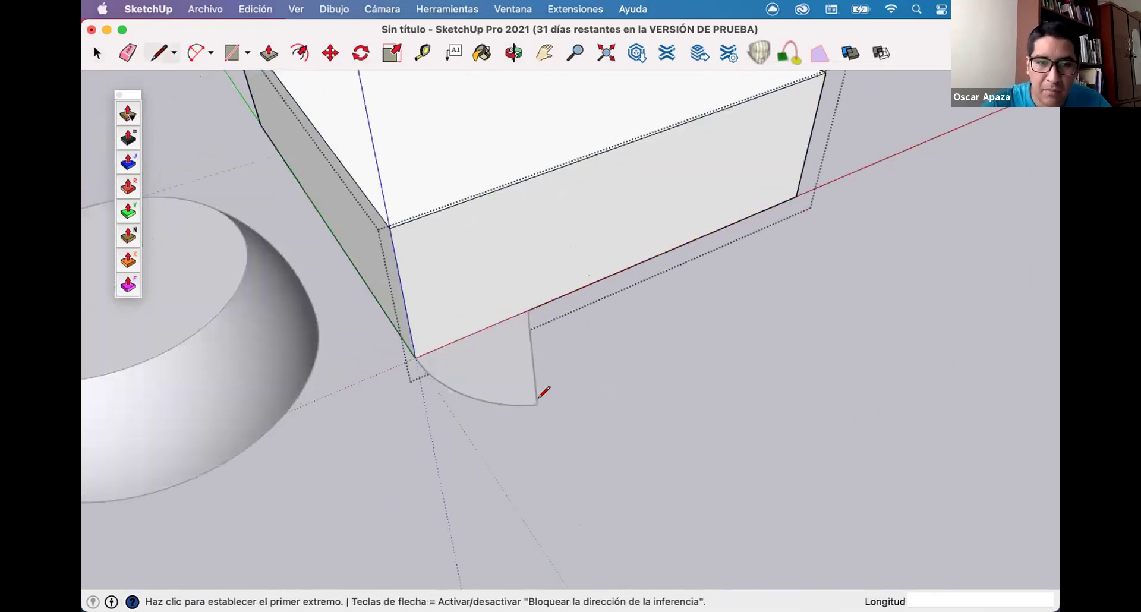
{"action": "left_click", "coordinate": [796, 193]}
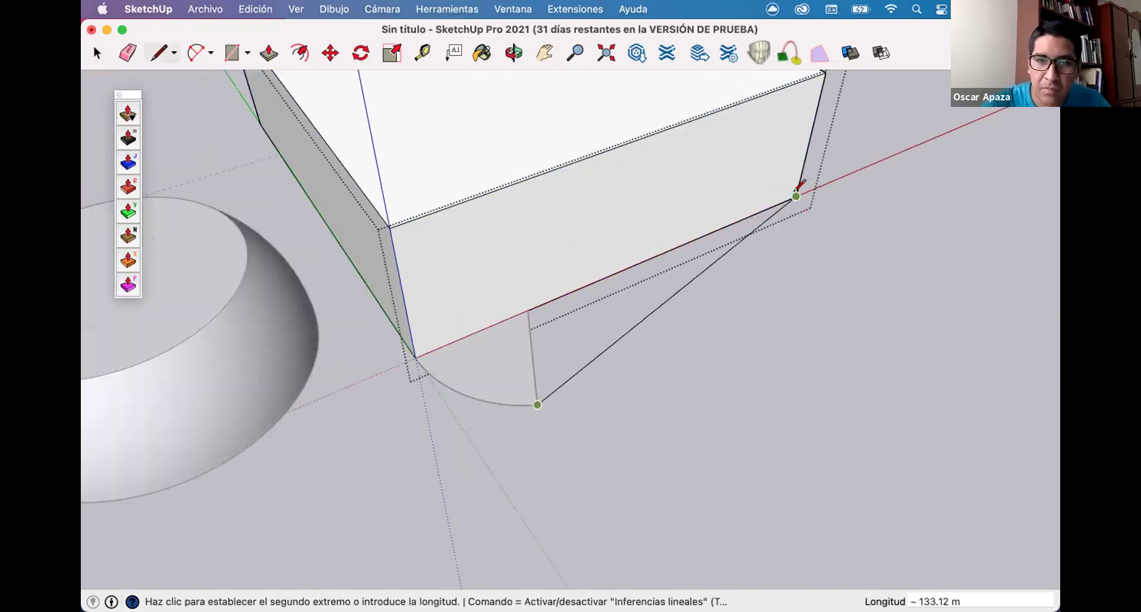
{"action": "left_click", "coordinate": [796, 195]}
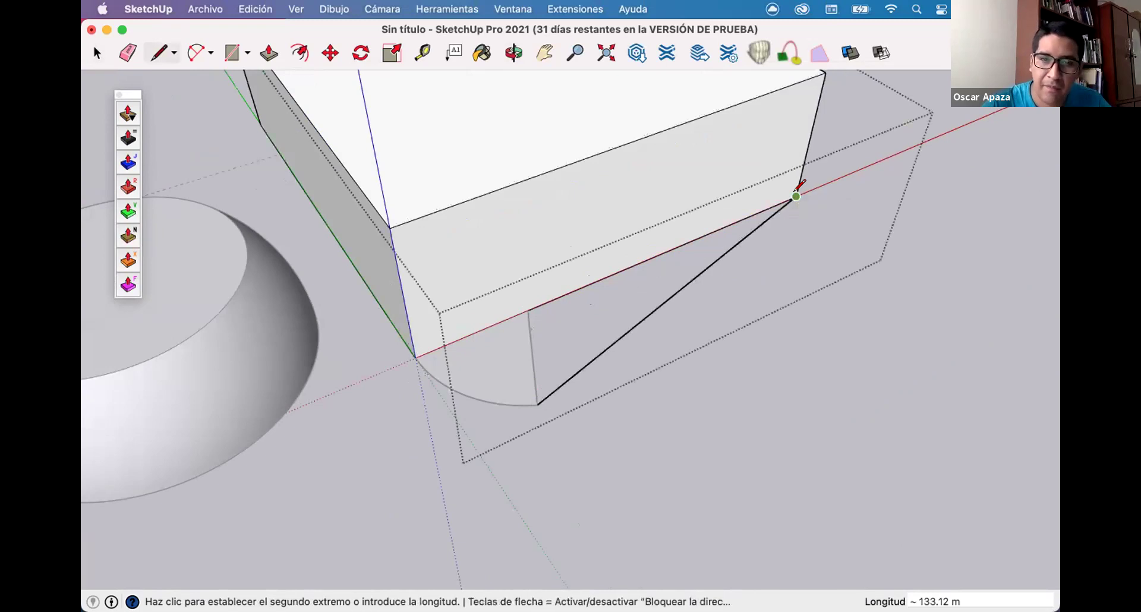
Close the triangle between the new line, the box's bottom edge and the sector's apex so it forms a face.
{"action": "left_click", "coordinate": [528, 310]}
{"action": "key", "text": "Escape"}
{"action": "key", "text": "space"}
{"action": "key", "text": "p"}
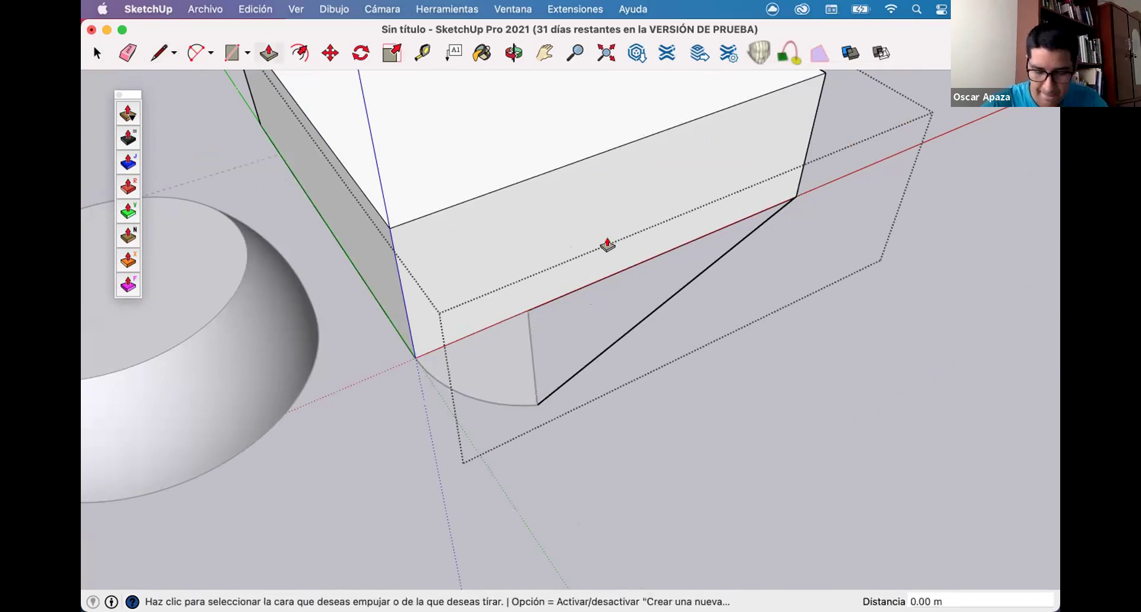
{"action": "middle_click_drag", "start_coordinate": [535, 327], "coordinate": [553, 416]}
{"action": "key", "text": "l"}
{"action": "left_click", "coordinate": [497, 344]}
{"action": "left_click", "coordinate": [499, 343]}
{"action": "key", "text": "space"}
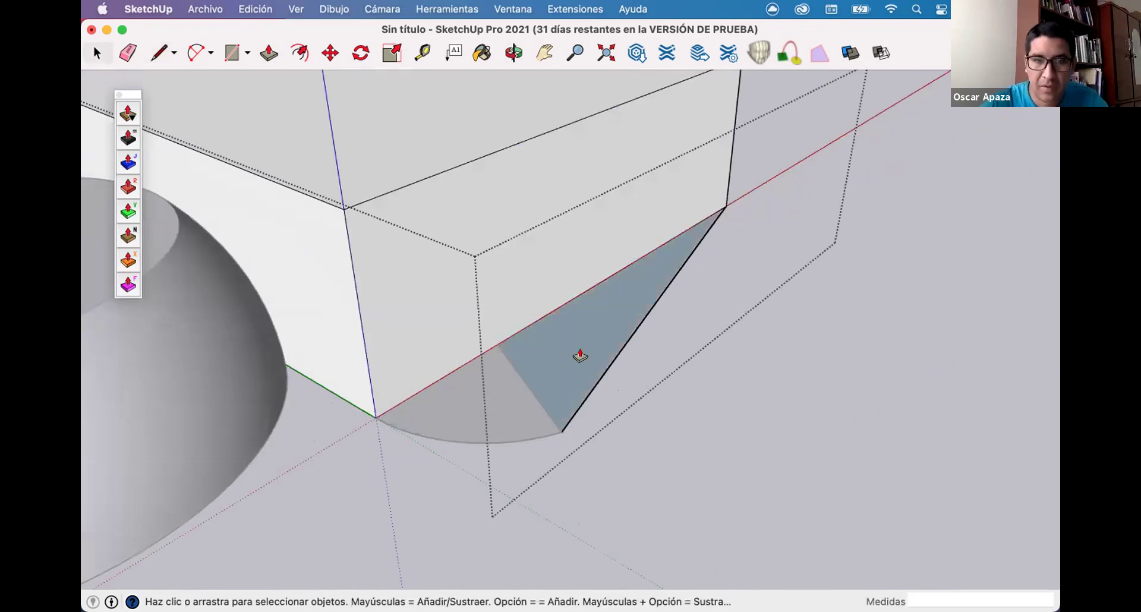
Push/Pull the triangular face up to the height of the box's top face.
{"action": "left_click", "coordinate": [581, 357]}
{"action": "left_click", "coordinate": [554, 141]}
{"action": "key", "text": "space"}
{"action": "scroll", "coordinate": [557, 143], "scroll_direction": "down", "scroll_amount": 2}
{"action": "left_click", "coordinate": [558, 141]}
{"action": "middle_click_drag", "start_coordinate": [545, 309], "coordinate": [579, 419]}
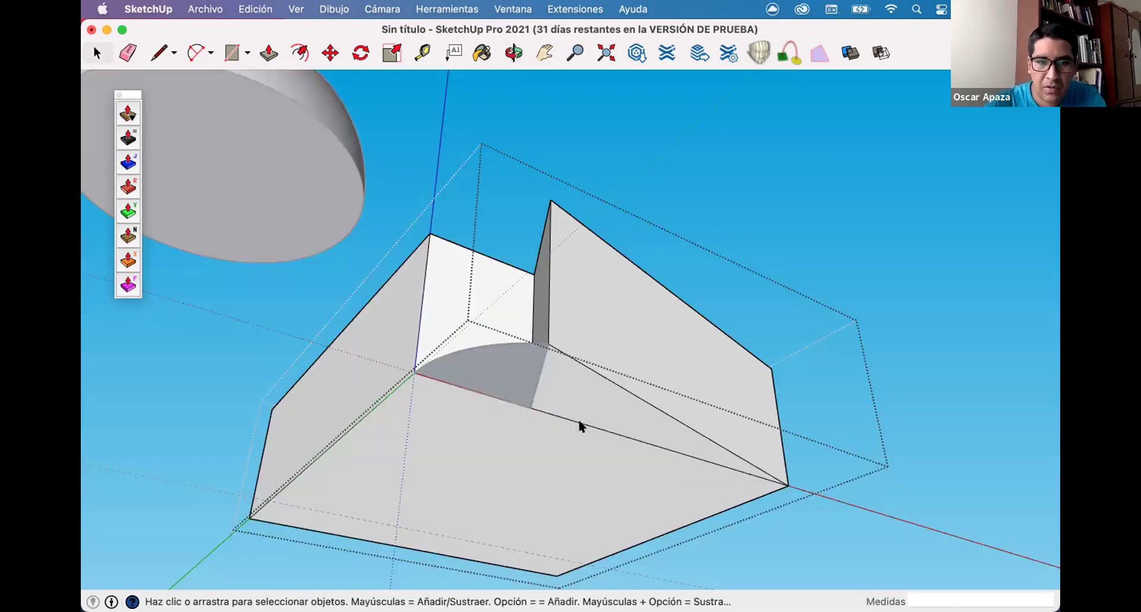
Inspect the box's notch over the sector from several sides and close the box group.
{"action": "middle_click_drag", "start_coordinate": [600, 486], "coordinate": [540, 298]}
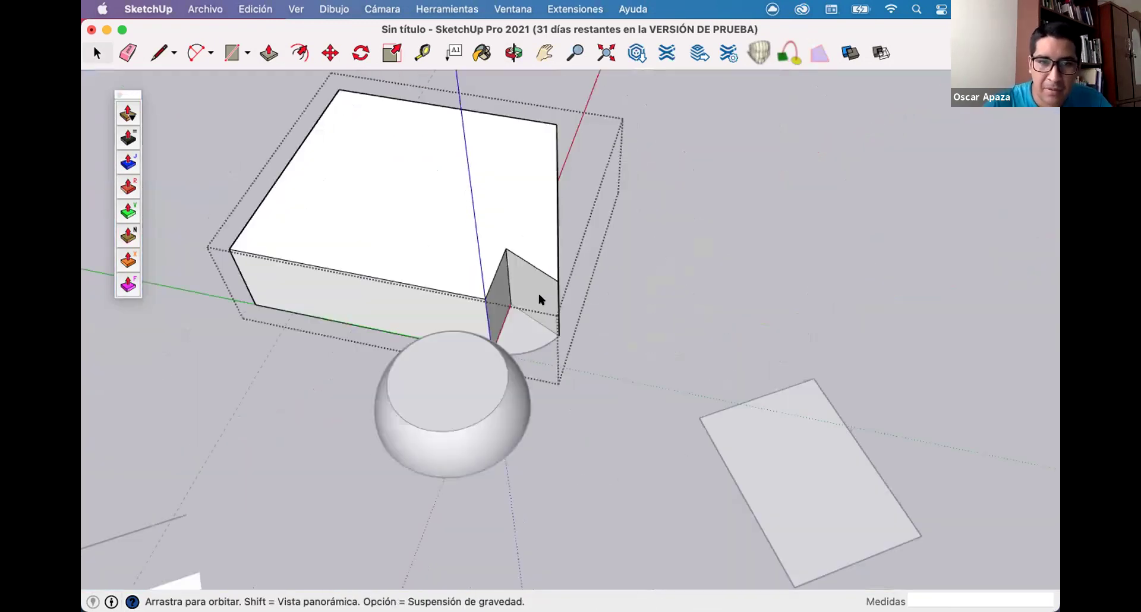
{"action": "scroll", "coordinate": [540, 298], "scroll_direction": "up", "scroll_amount": 5}
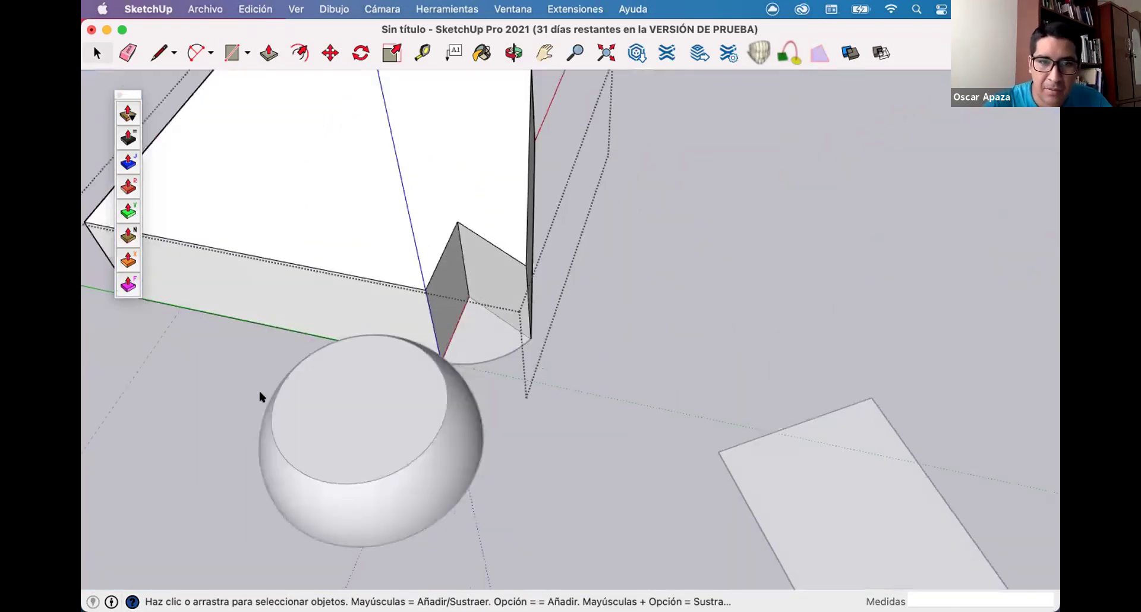
{"action": "scroll", "coordinate": [544, 300], "scroll_direction": "up", "scroll_amount": 3}
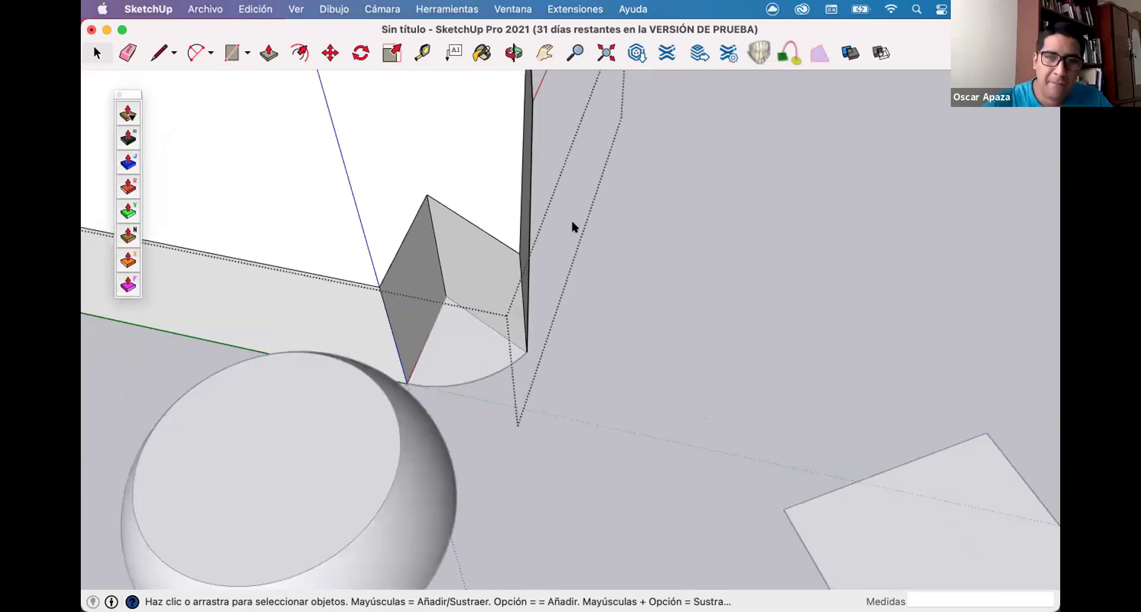
{"action": "scroll", "coordinate": [574, 227], "scroll_direction": "down", "scroll_amount": 5}
{"action": "middle_click_drag", "start_coordinate": [574, 226], "coordinate": [543, 250]}
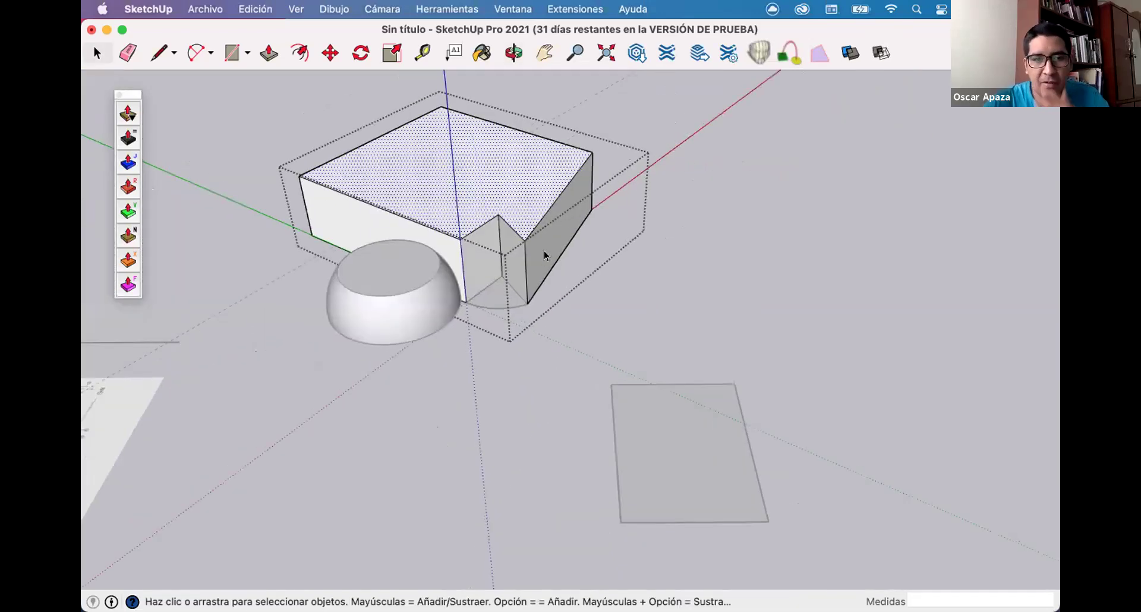
{"action": "scroll", "coordinate": [543, 249], "scroll_direction": "up", "scroll_amount": 5}
{"action": "left_click", "coordinate": [647, 340]}
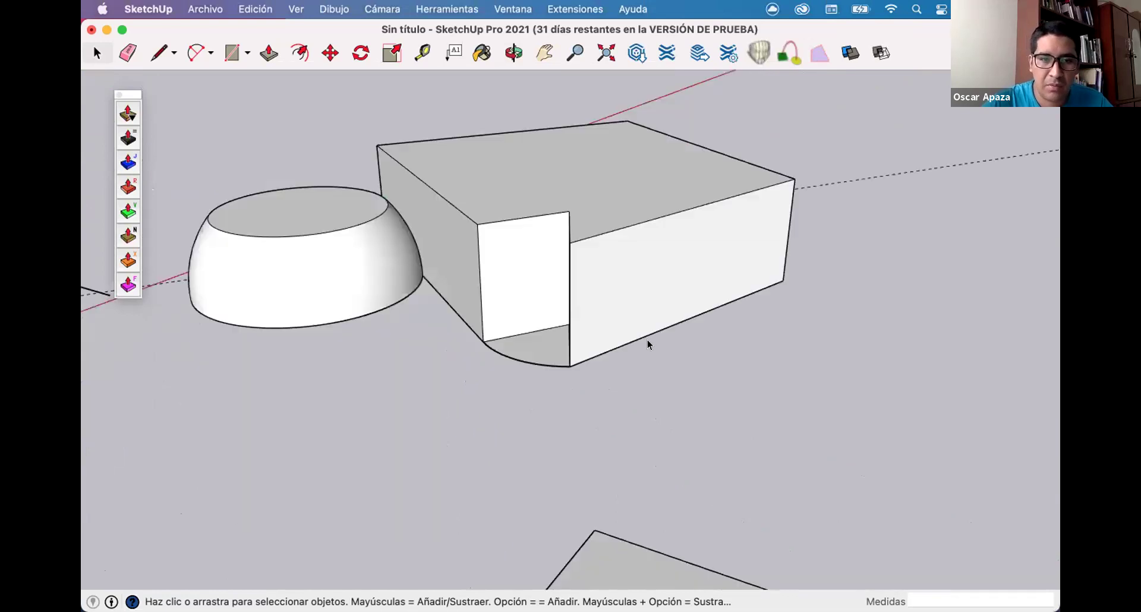
{"action": "middle_click_drag", "start_coordinate": [642, 176], "coordinate": [1052, 339]}
{"action": "left_click", "coordinate": [594, 377]}
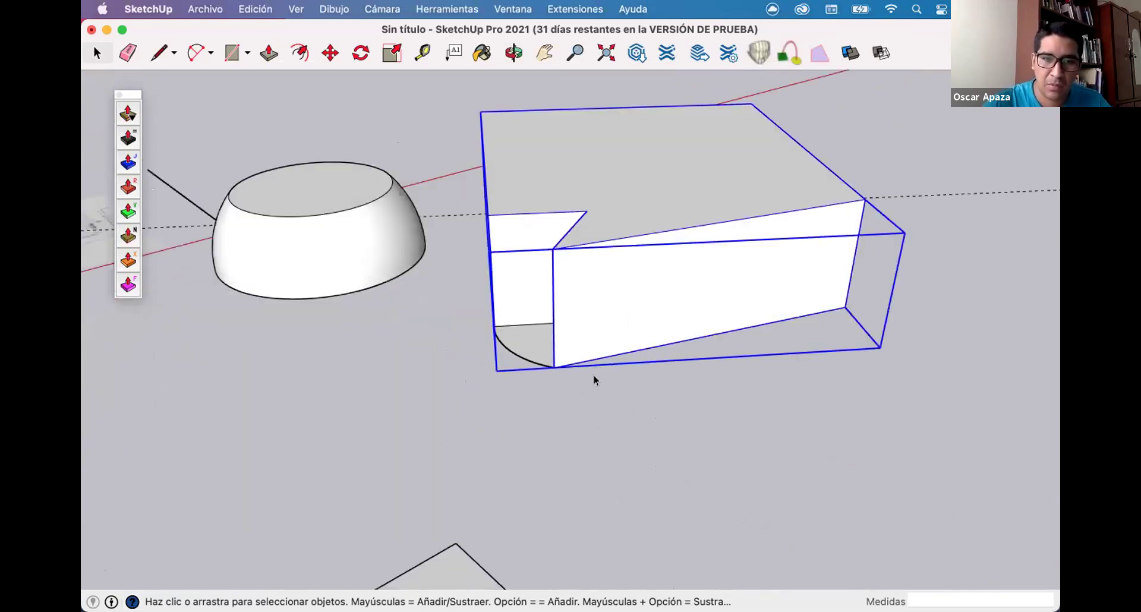
{"action": "middle_click_drag", "start_coordinate": [594, 377], "coordinate": [604, 352]}
{"action": "middle_click_drag", "start_coordinate": [585, 305], "coordinate": [575, 315]}
{"action": "key", "text": "l"}
{"action": "key", "text": "m"}
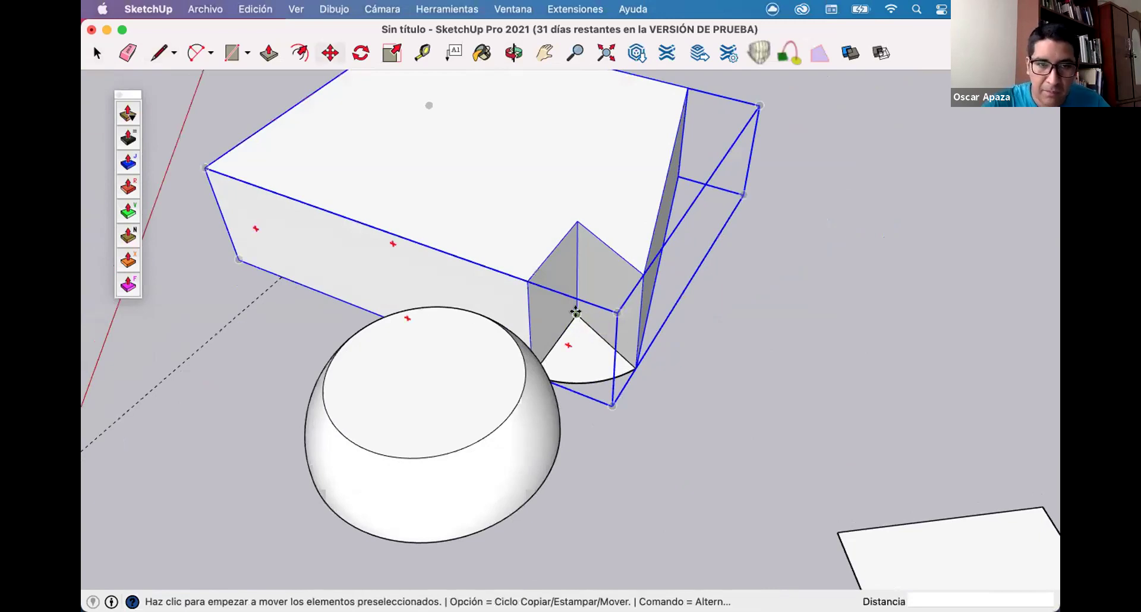
{"action": "left_click", "coordinate": [465, 310]}
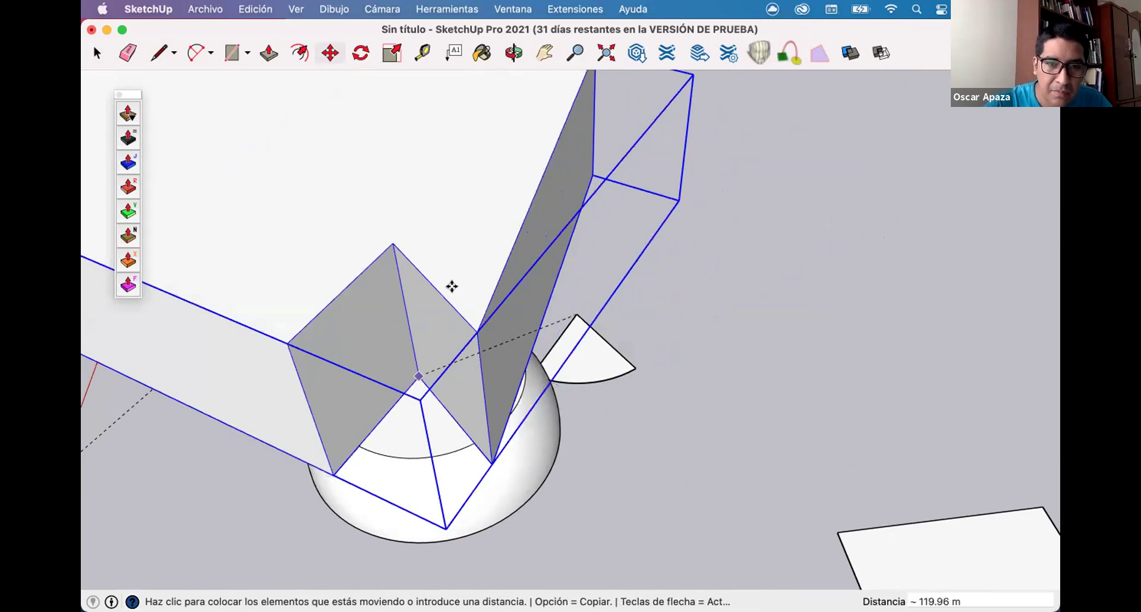
{"action": "middle_click_drag", "start_coordinate": [452, 286], "coordinate": [485, 275]}
{"action": "scroll", "coordinate": [493, 279], "scroll_direction": "up", "scroll_amount": 3}
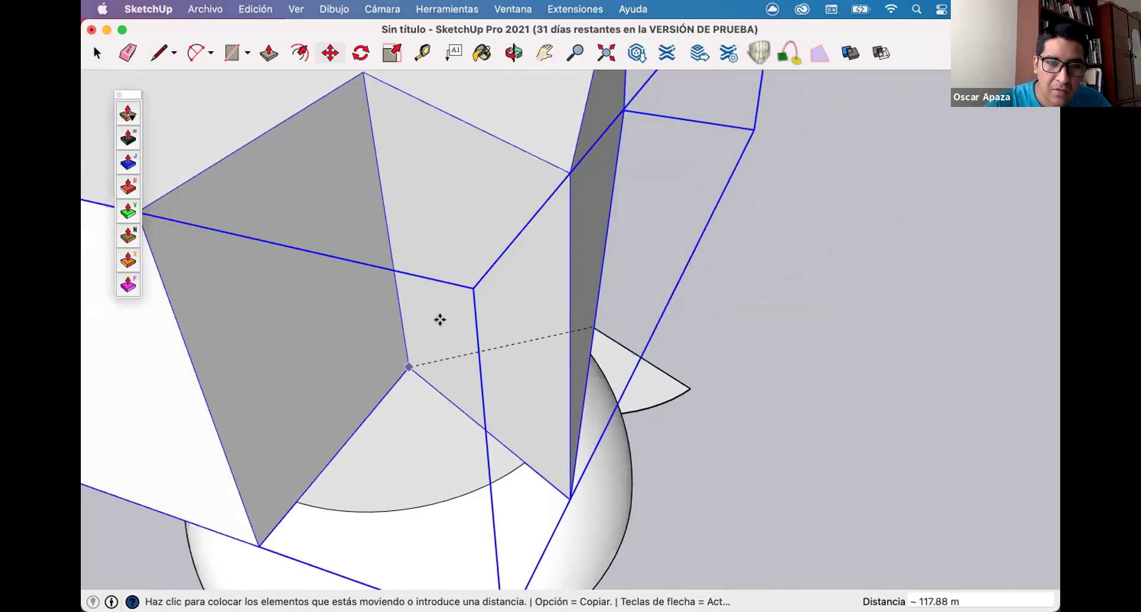
{"action": "scroll", "coordinate": [458, 345], "scroll_direction": "down", "scroll_amount": 2}
{"action": "middle_click_drag", "start_coordinate": [491, 299], "coordinate": [523, 121]}
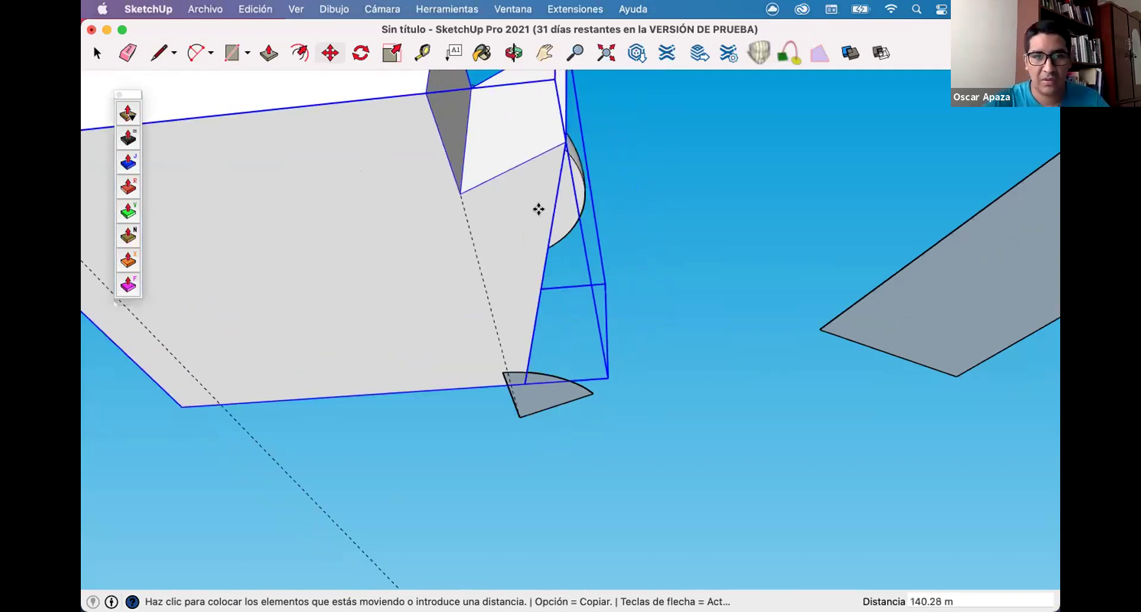
{"action": "key", "text": "Escape"}
{"action": "middle_click_drag", "start_coordinate": [539, 209], "coordinate": [594, 176]}
{"action": "key", "text": "space"}
Open the dome group for editing.
{"action": "middle_click_drag", "start_coordinate": [447, 321], "coordinate": [430, 290]}
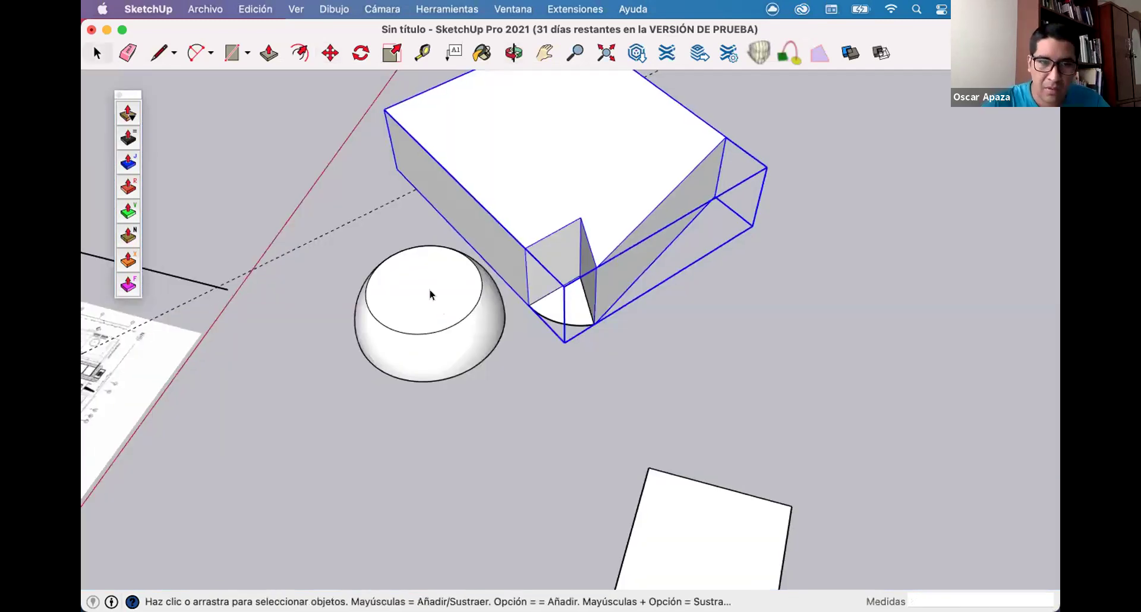
{"action": "scroll", "coordinate": [433, 289], "scroll_direction": "up", "scroll_amount": 3}
{"action": "left_click", "coordinate": [432, 257]}
{"action": "scroll", "coordinate": [432, 257], "scroll_direction": "up", "scroll_amount": 2}
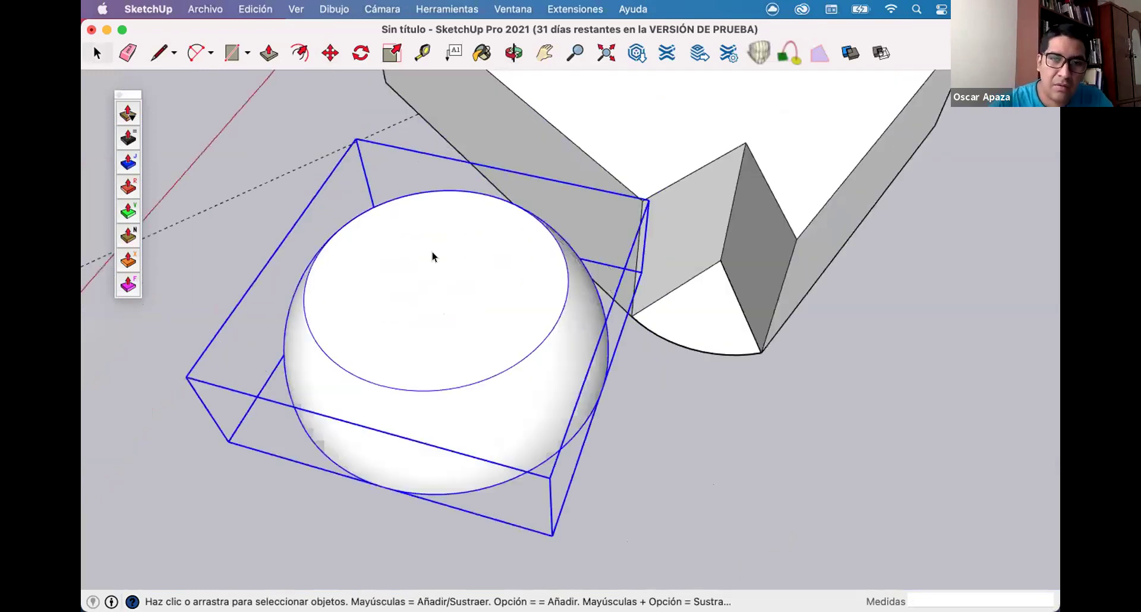
{"action": "key", "text": "l"}
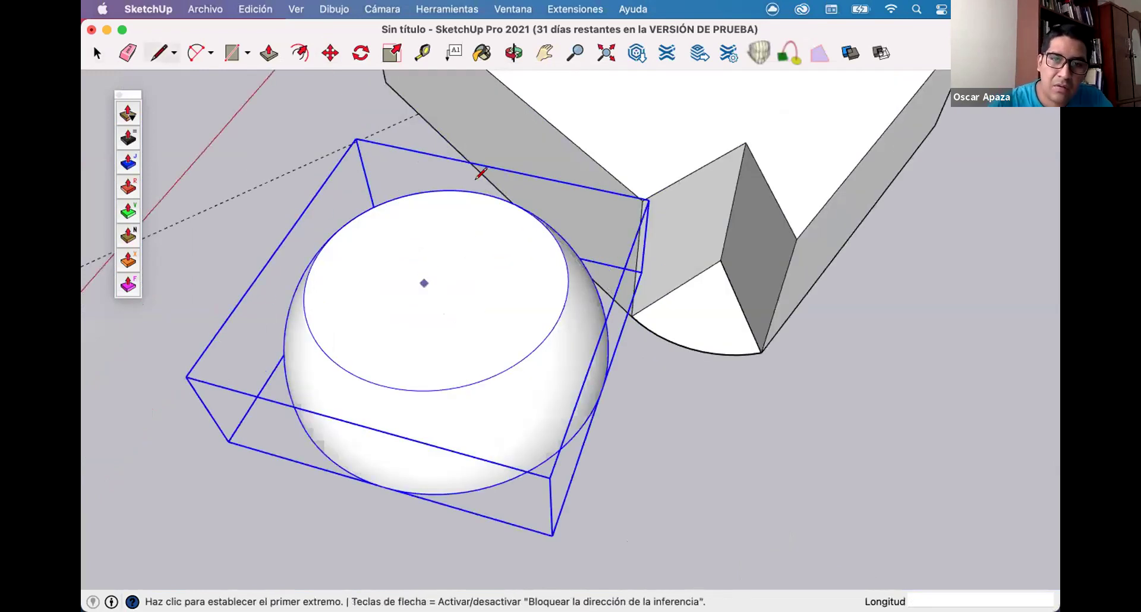
{"action": "key", "text": "space"}
{"action": "double_click", "coordinate": [500, 237]}
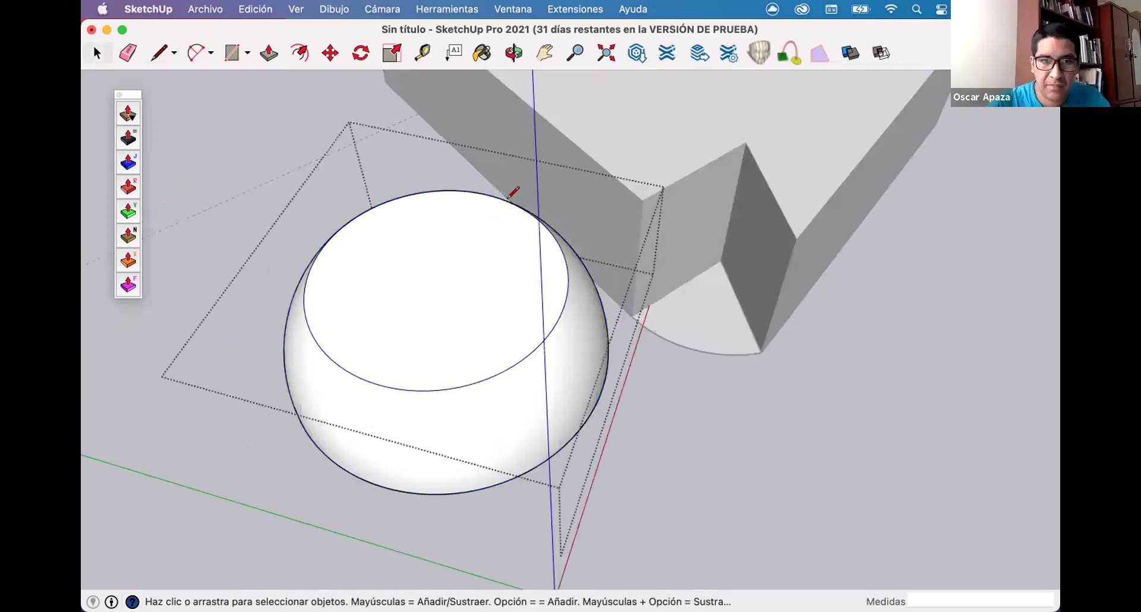
Check the dome's circular top face and its edge for a centre point that a line can snap to.
{"action": "key", "text": "l"}
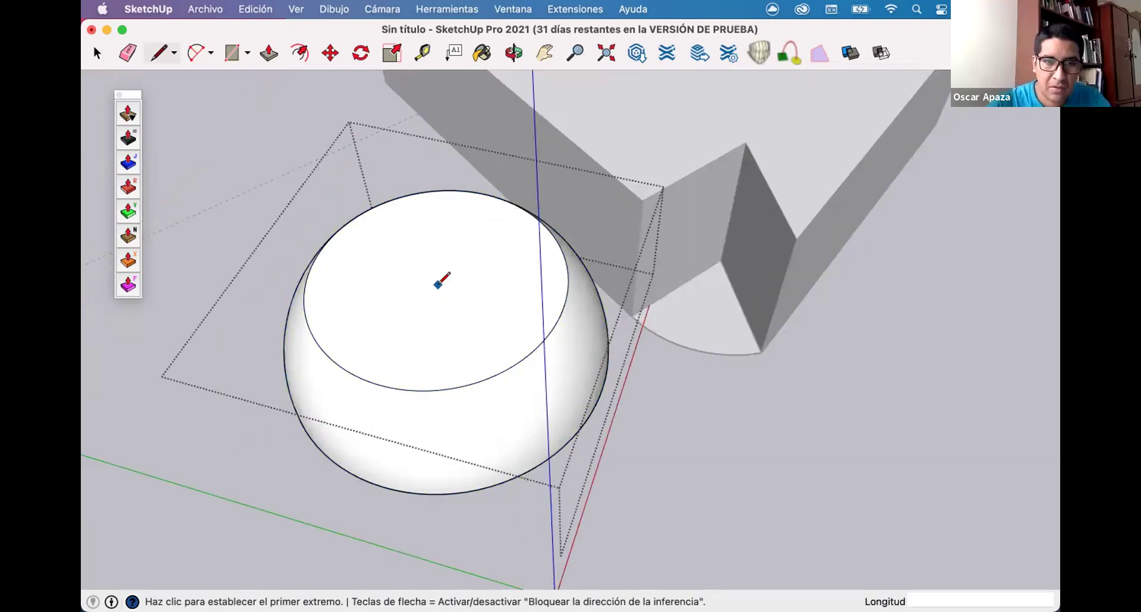
{"action": "scroll", "coordinate": [481, 349], "scroll_direction": "down", "scroll_amount": 2}
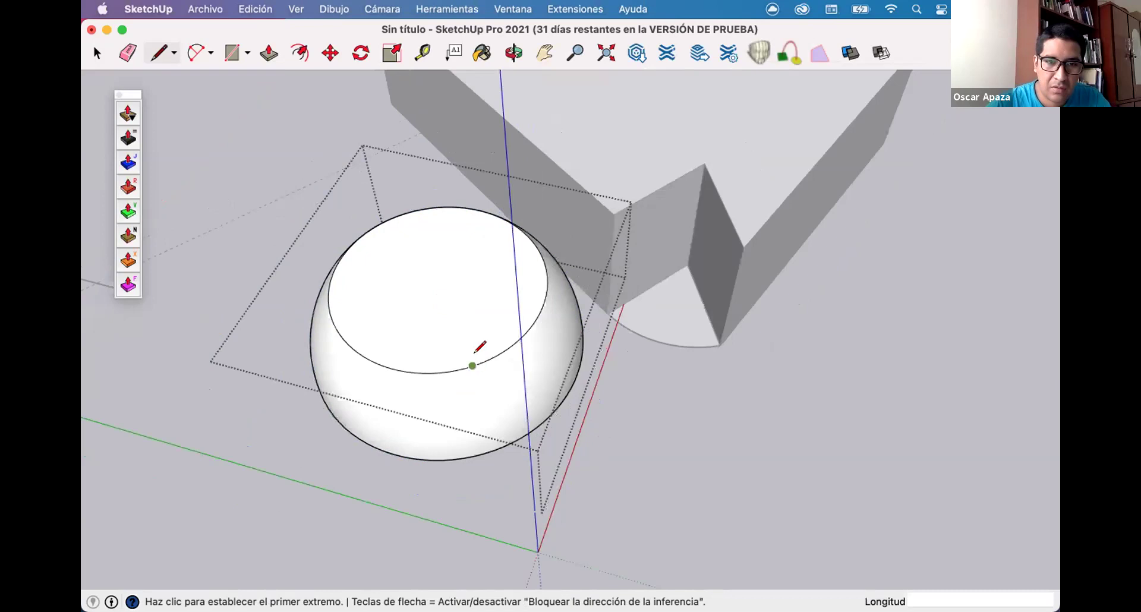
{"action": "scroll", "coordinate": [416, 292], "scroll_direction": "up", "scroll_amount": 2}
{"action": "key", "text": "space"}
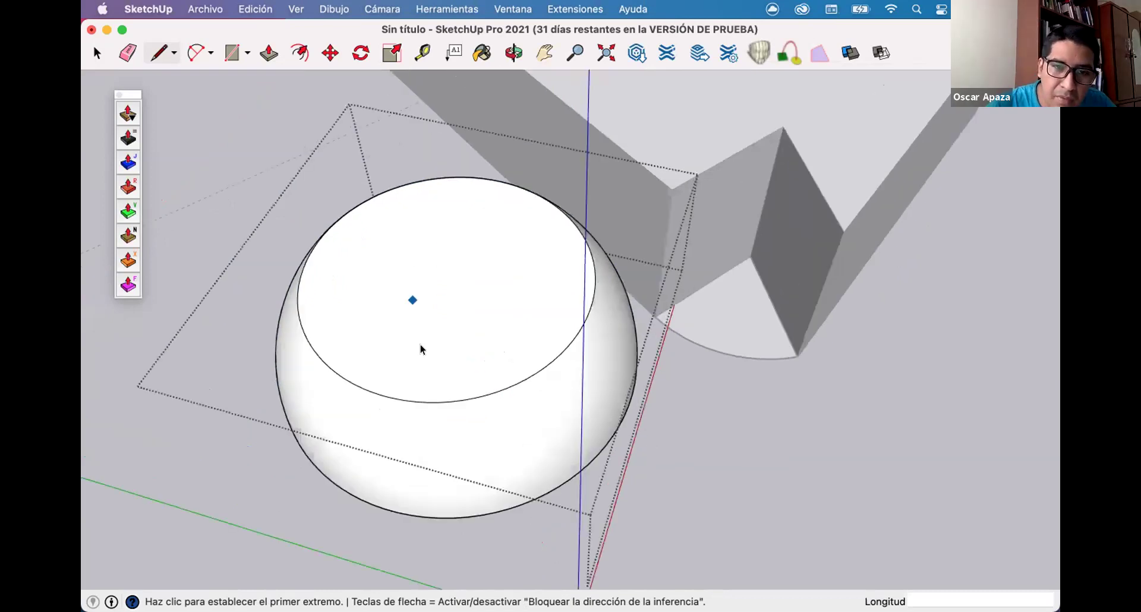
{"action": "left_click", "coordinate": [420, 345]}
{"action": "scroll", "coordinate": [483, 459], "scroll_direction": "up", "scroll_amount": 2}
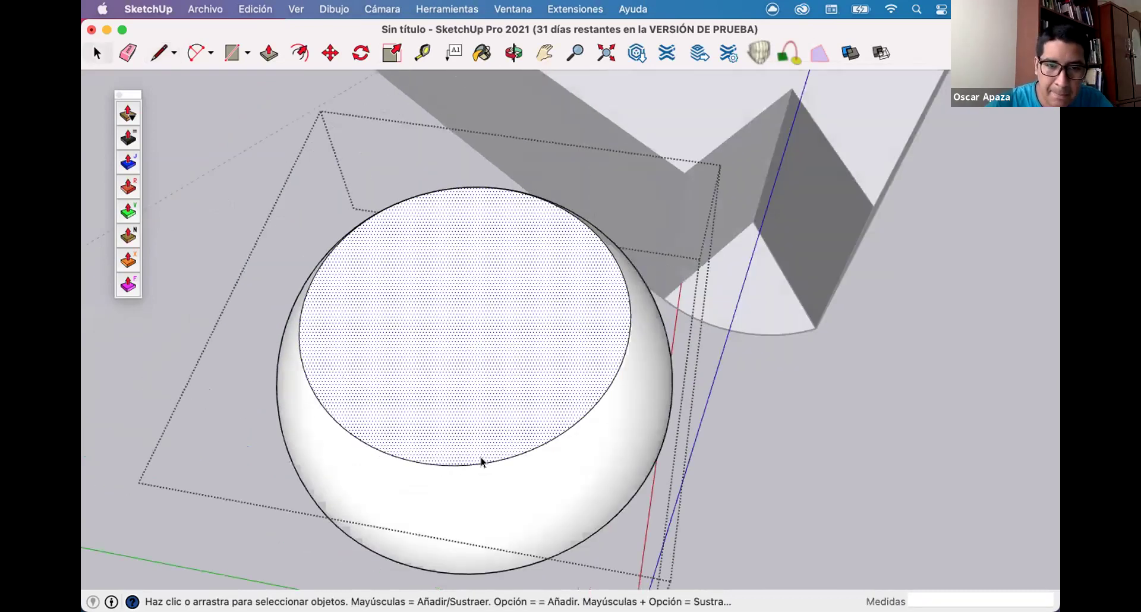
{"action": "left_click", "coordinate": [482, 461]}
{"action": "left_click", "coordinate": [458, 354]}
Examine the dome's top face with the Line tool and its underside for centre references, and leave the dome group.
{"action": "key", "text": "l"}
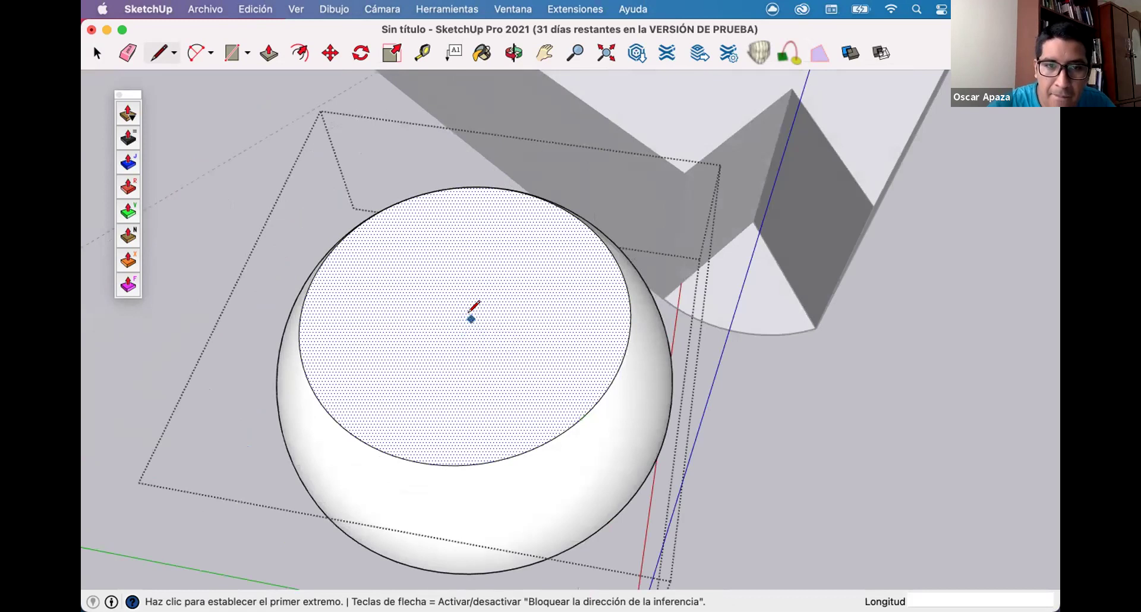
{"action": "scroll", "coordinate": [473, 308], "scroll_direction": "down", "scroll_amount": 3}
{"action": "mouse_move", "coordinate": [474, 308]}
{"action": "middle_mouse_down"}
{"action": "mouse_move", "coordinate": [476, 318]}
{"action": "mouse_move", "coordinate": [582, 338]}
{"action": "mouse_move", "coordinate": [572, 309]}
{"action": "middle_mouse_up"}
{"action": "scroll", "coordinate": [510, 324], "scroll_direction": "down", "scroll_amount": 3}
{"action": "scroll", "coordinate": [508, 326], "scroll_direction": "up", "scroll_amount": 3}
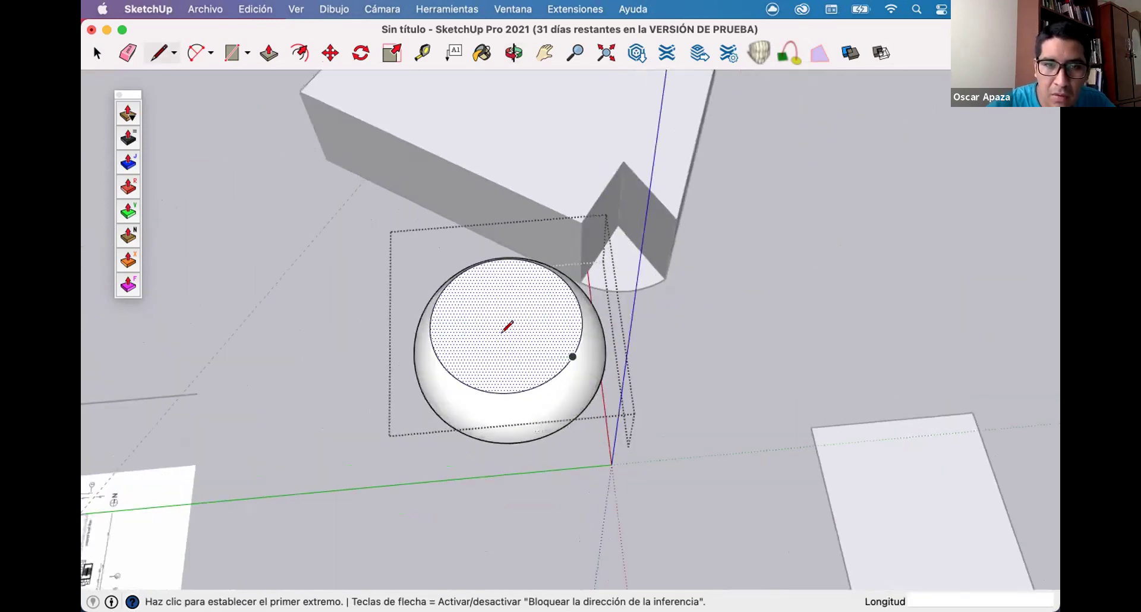
{"action": "scroll", "coordinate": [506, 327], "scroll_direction": "up", "scroll_amount": 2}
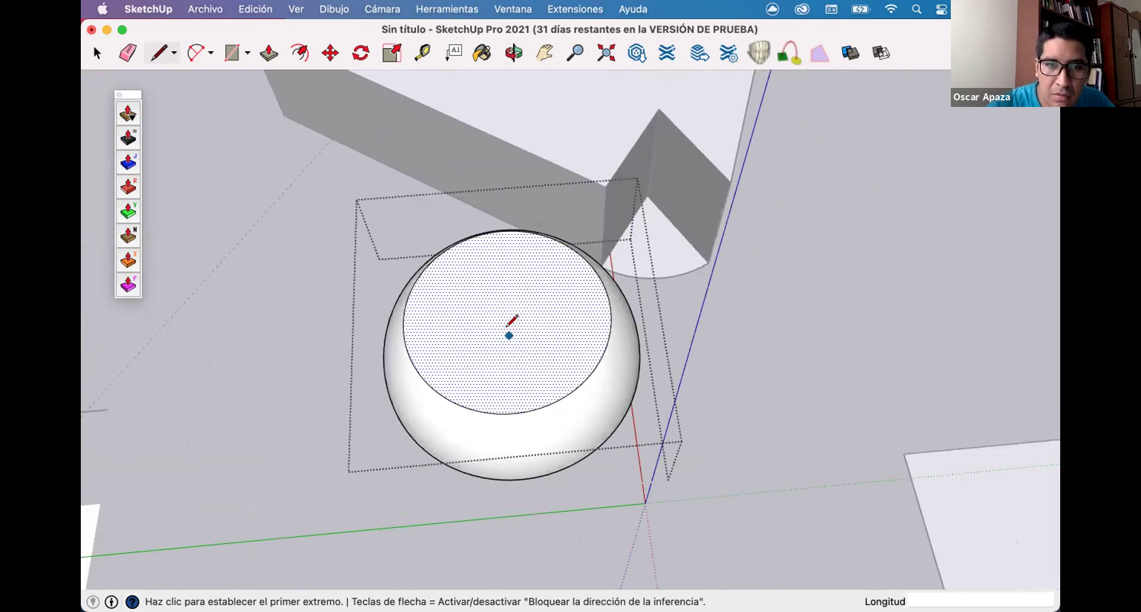
{"action": "scroll", "coordinate": [516, 290], "scroll_direction": "up", "scroll_amount": 2}
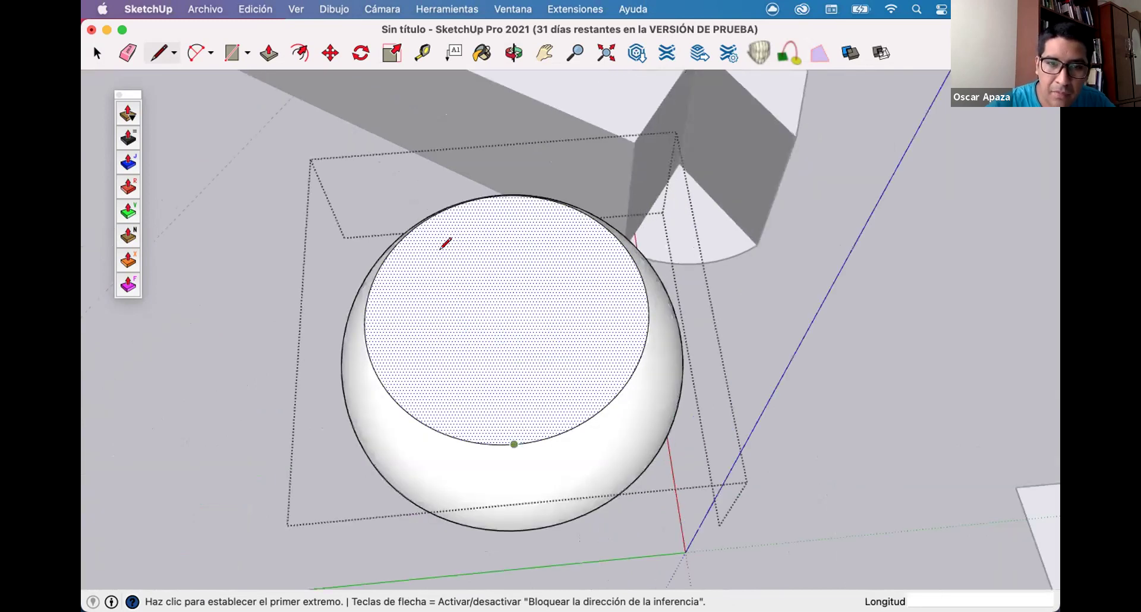
{"action": "scroll", "coordinate": [521, 174], "scroll_direction": "down", "scroll_amount": 2}
{"action": "mouse_move", "coordinate": [521, 173]}
{"action": "middle_mouse_down"}
{"action": "mouse_move", "coordinate": [542, 131]}
{"action": "mouse_move", "coordinate": [438, 178]}
{"action": "middle_mouse_up"}
{"action": "key", "text": "space"}
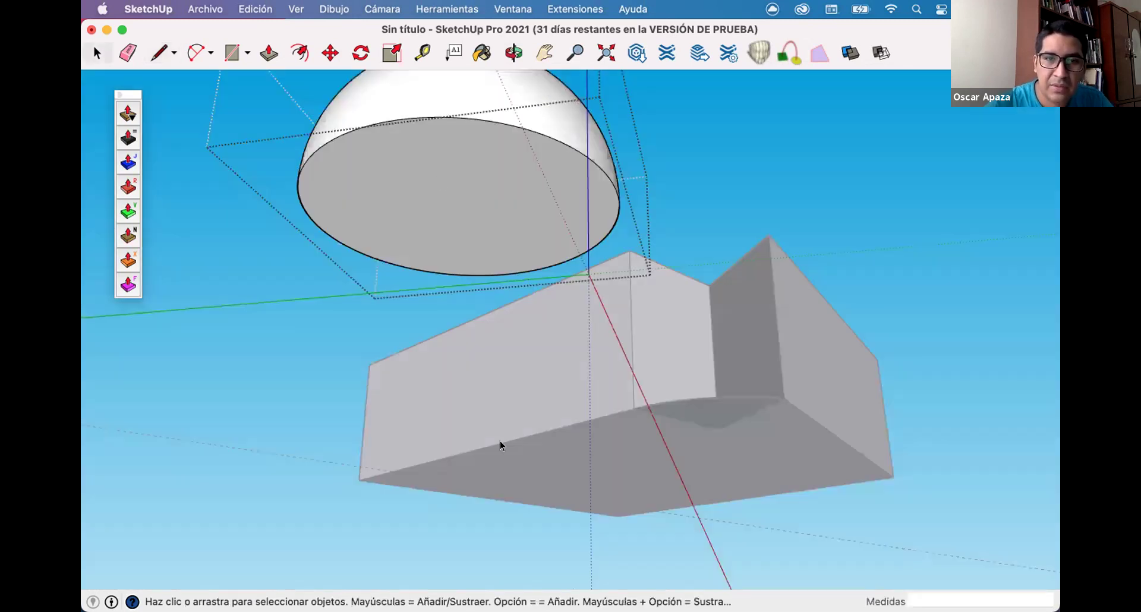
{"action": "middle_click_drag", "start_coordinate": [501, 446], "coordinate": [492, 415]}
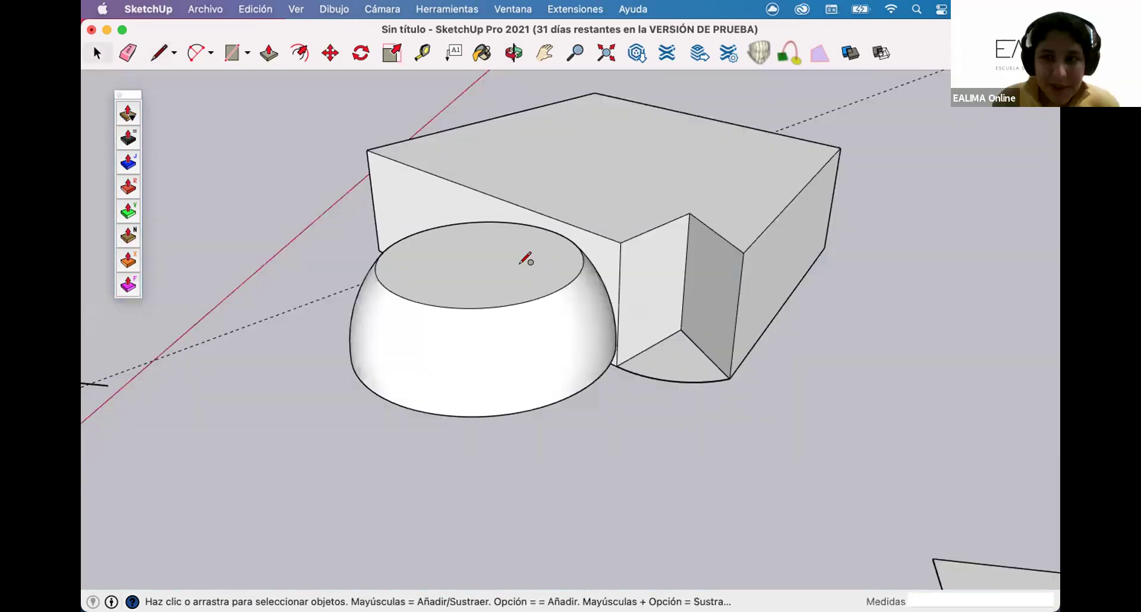
Draw a 57.25 m diameter line across the dome's circular top face, from edge to edge.
{"action": "key", "text": "c"}
{"action": "middle_click_drag", "start_coordinate": [526, 259], "coordinate": [523, 267]}
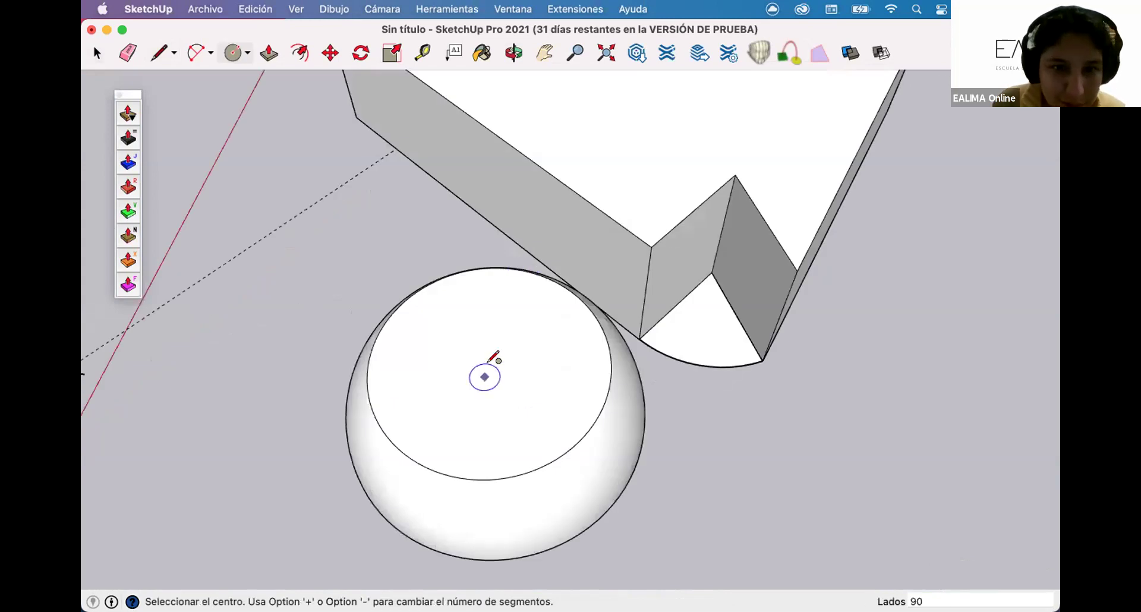
{"action": "scroll", "coordinate": [493, 359], "scroll_direction": "down", "scroll_amount": 2}
{"action": "scroll", "coordinate": [452, 386], "scroll_direction": "down", "scroll_amount": 2}
{"action": "key", "text": "l"}
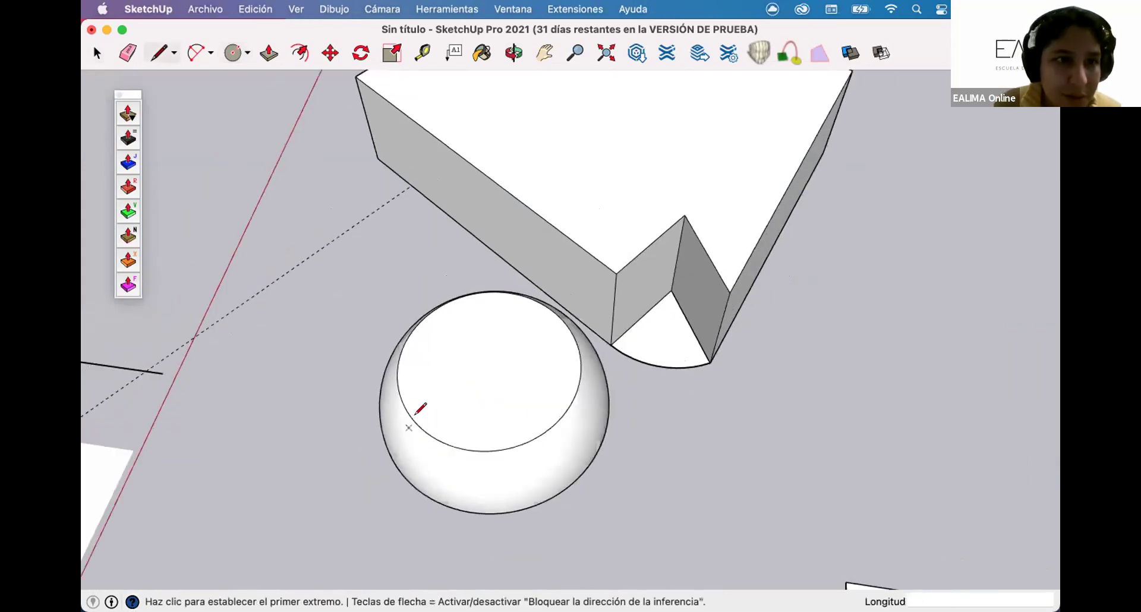
{"action": "left_click", "coordinate": [418, 424]}
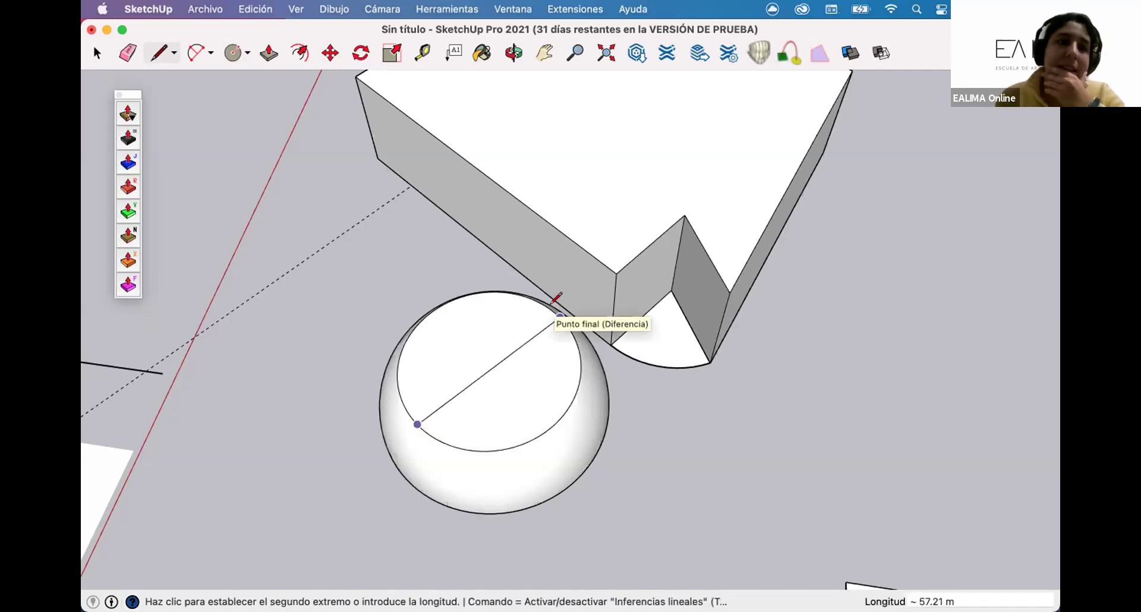
{"action": "middle_click_drag", "start_coordinate": [553, 302], "coordinate": [714, 370]}
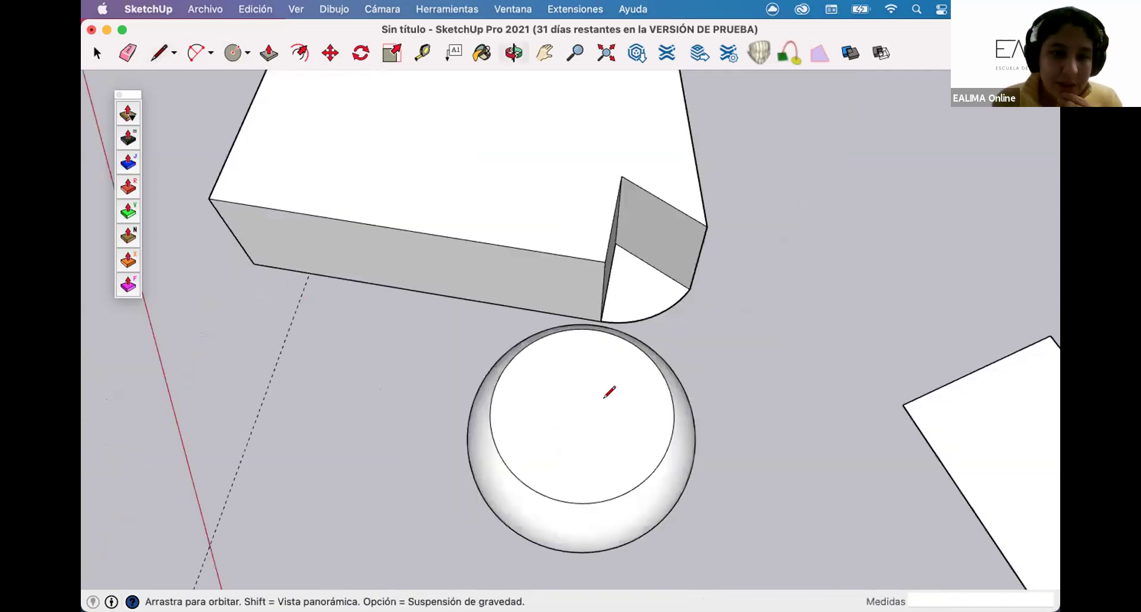
{"action": "middle_click_drag", "start_coordinate": [609, 390], "coordinate": [612, 326]}
{"action": "scroll", "coordinate": [590, 297], "scroll_direction": "up", "scroll_amount": 3}
{"action": "scroll", "coordinate": [593, 291], "scroll_direction": "down", "scroll_amount": 2}
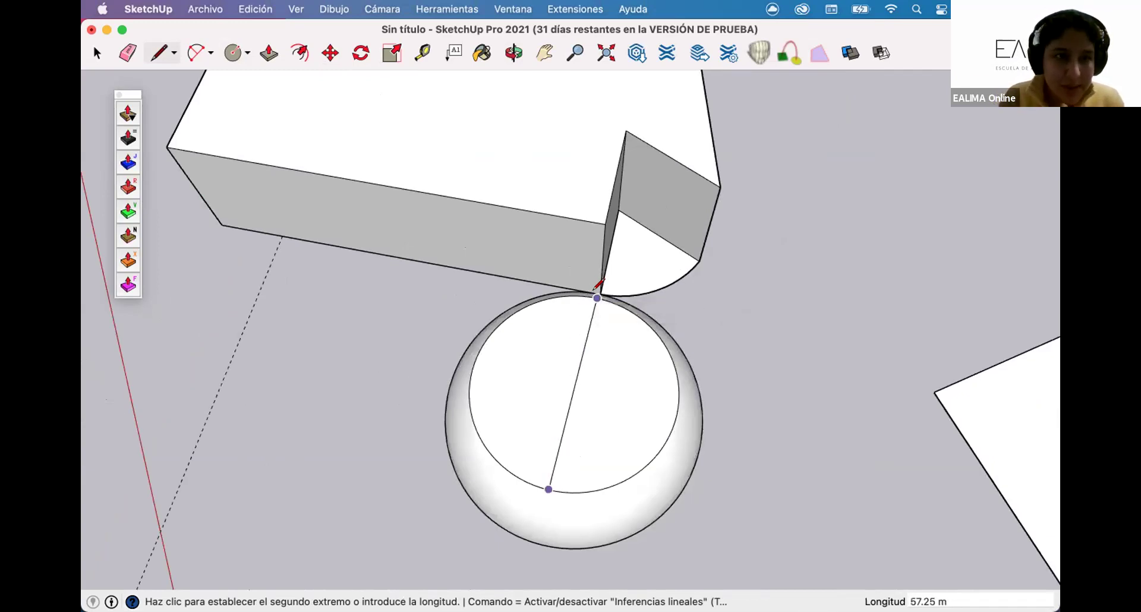
{"action": "left_click", "coordinate": [597, 298]}
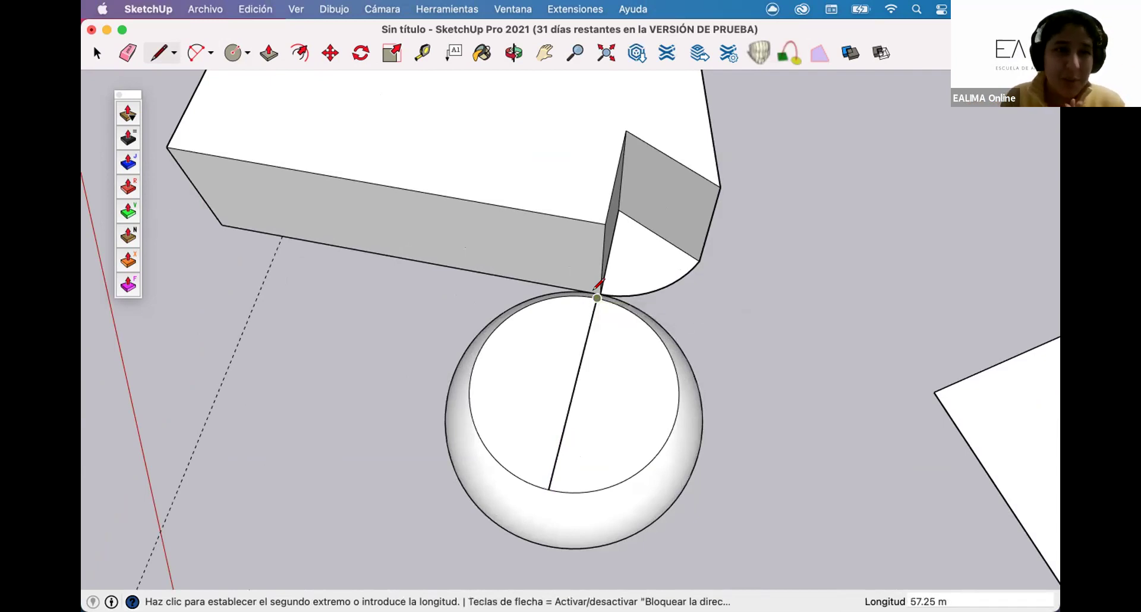
{"action": "middle_click_drag", "start_coordinate": [400, 289], "coordinate": [476, 299]}
{"action": "key", "text": "space"}
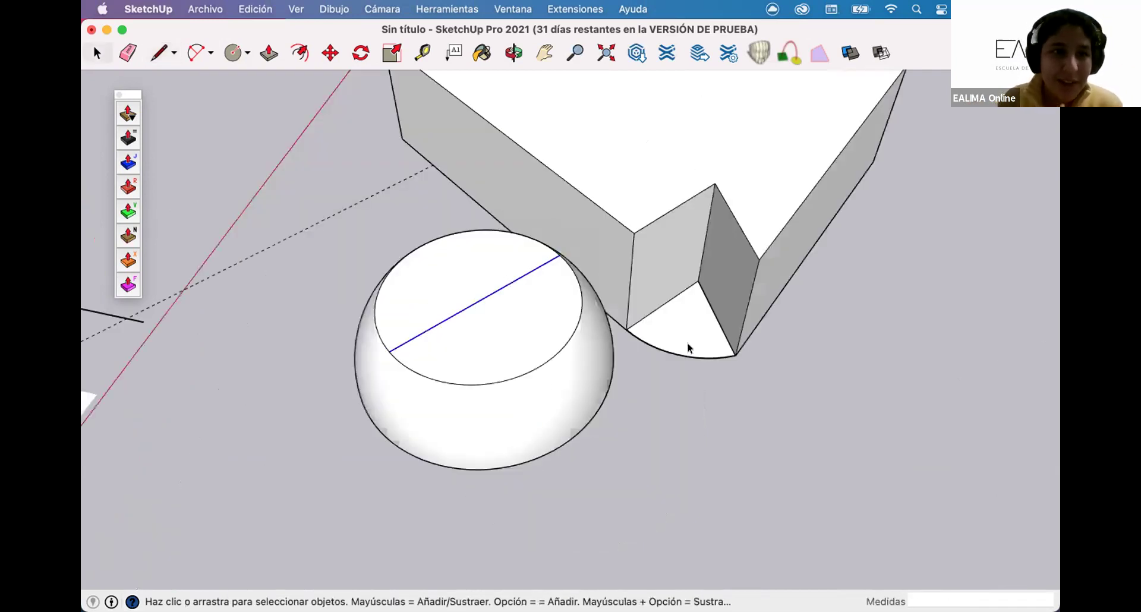
Move the notched box by the notch's inner base corner to the midpoint of the dome's diameter line.
{"action": "middle_click_drag", "start_coordinate": [688, 349], "coordinate": [666, 295]}
{"action": "left_click", "coordinate": [666, 294]}
{"action": "scroll", "coordinate": [650, 306], "scroll_direction": "up", "scroll_amount": 3}
{"action": "key", "text": "m"}
{"action": "left_click", "coordinate": [650, 309]}
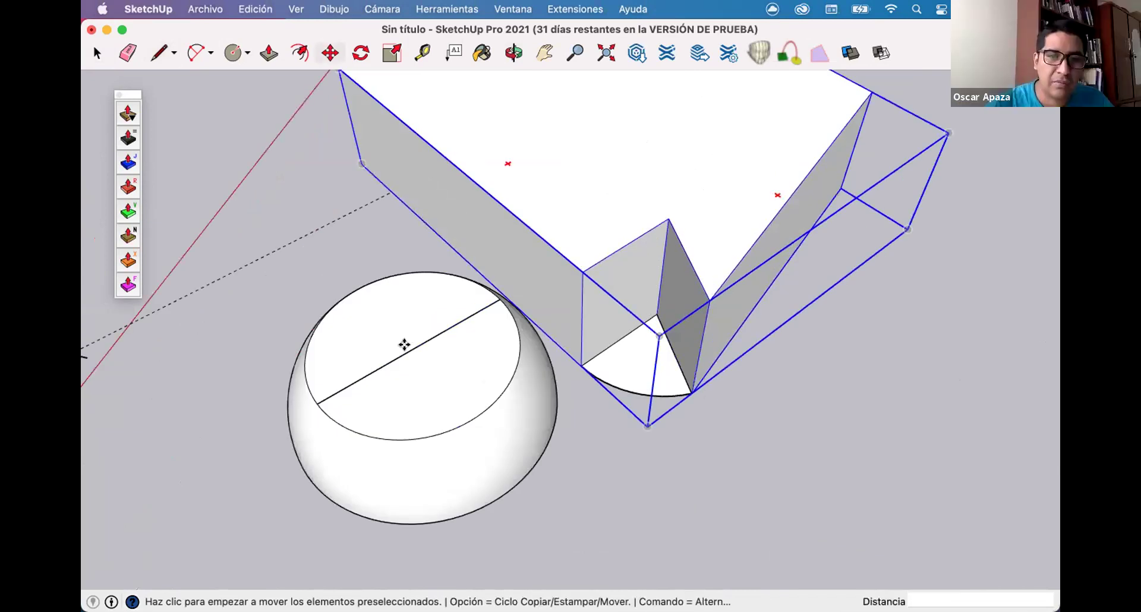
{"action": "left_click", "coordinate": [409, 345]}
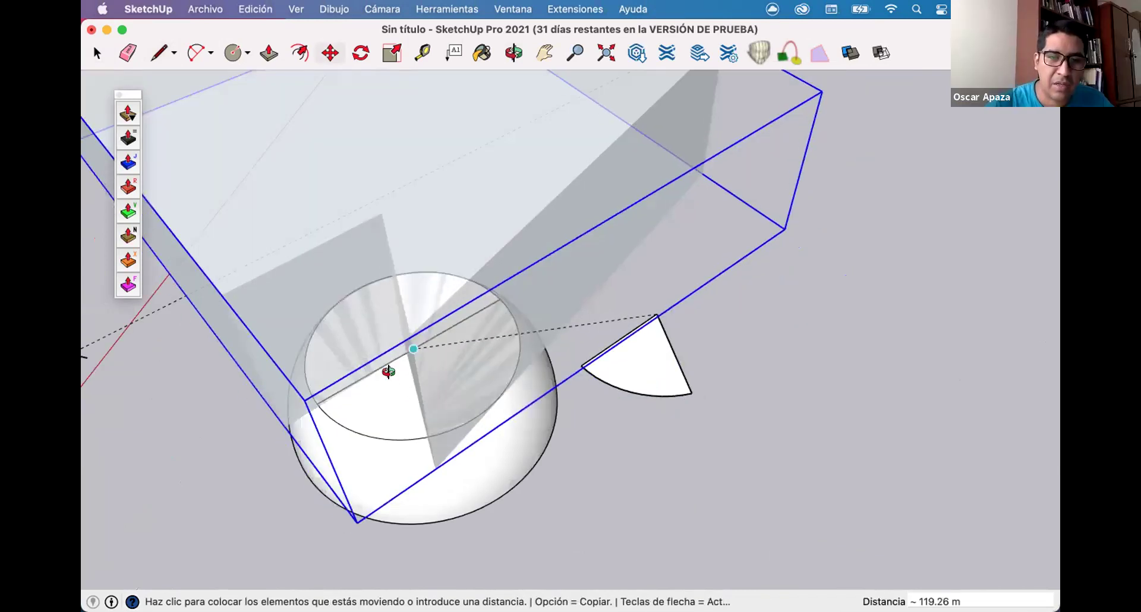
{"action": "middle_click_drag", "start_coordinate": [389, 370], "coordinate": [489, 383]}
{"action": "middle_click_drag", "start_coordinate": [484, 184], "coordinate": [666, 108]}
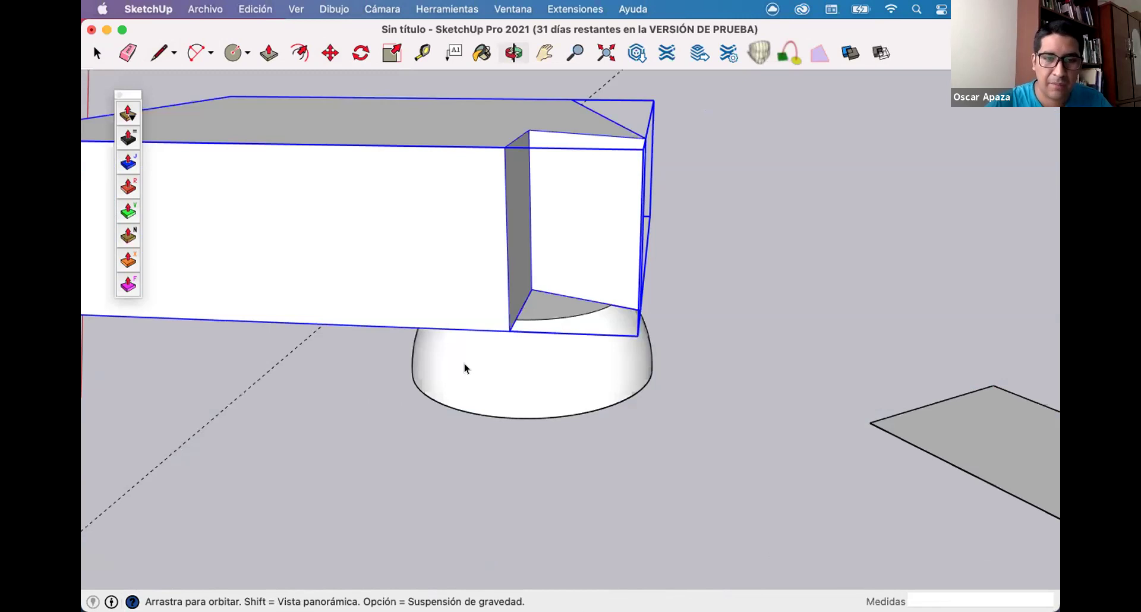
Lower the box vertically about 27 m over the dome, check the overlap, and undo both box moves.
{"action": "middle_click_drag", "start_coordinate": [465, 364], "coordinate": [522, 229]}
{"action": "key", "text": "space"}
{"action": "key", "text": "m"}
{"action": "left_click", "coordinate": [523, 209]}
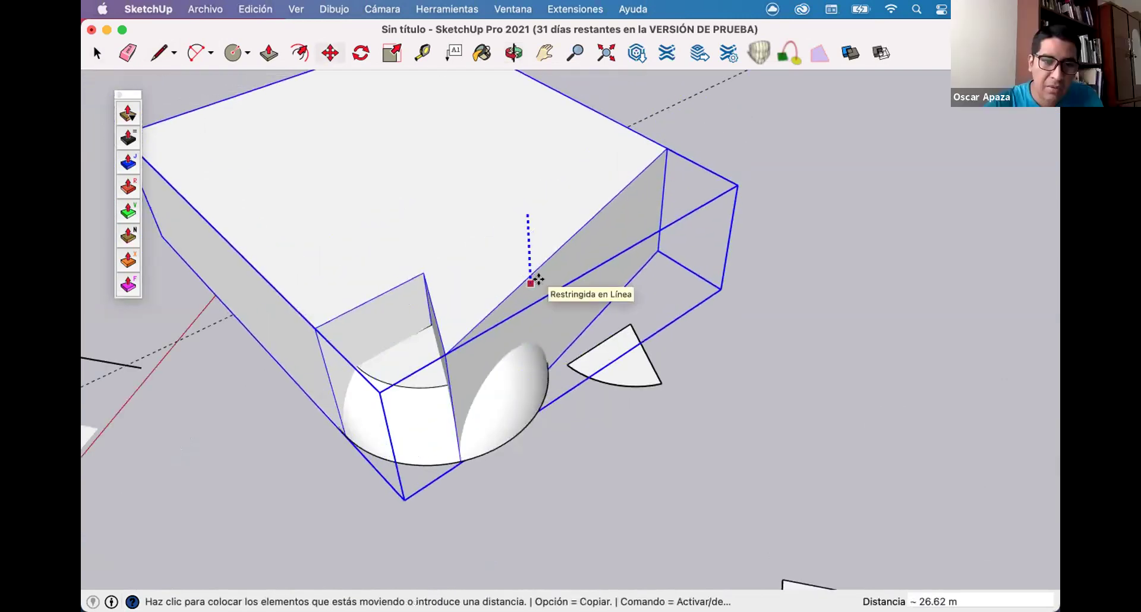
{"action": "left_click", "coordinate": [536, 279]}
{"action": "middle_click_drag", "start_coordinate": [658, 276], "coordinate": [660, 280]}
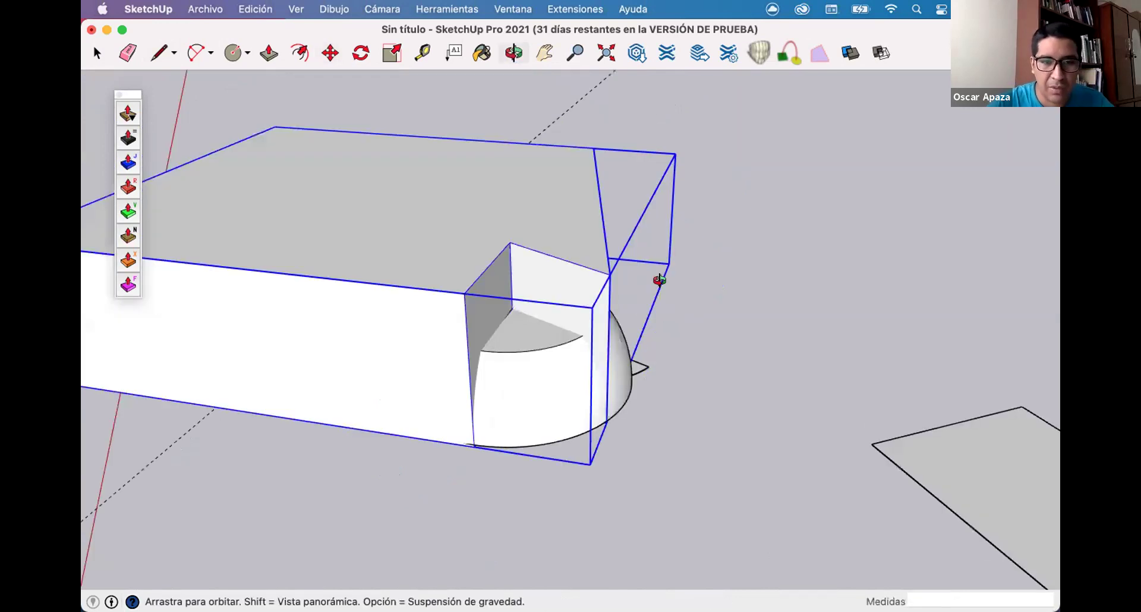
{"action": "middle_click_drag", "start_coordinate": [409, 433], "coordinate": [553, 271]}
{"action": "key", "text": "space"}
{"action": "middle_click_drag", "start_coordinate": [490, 353], "coordinate": [501, 332]}
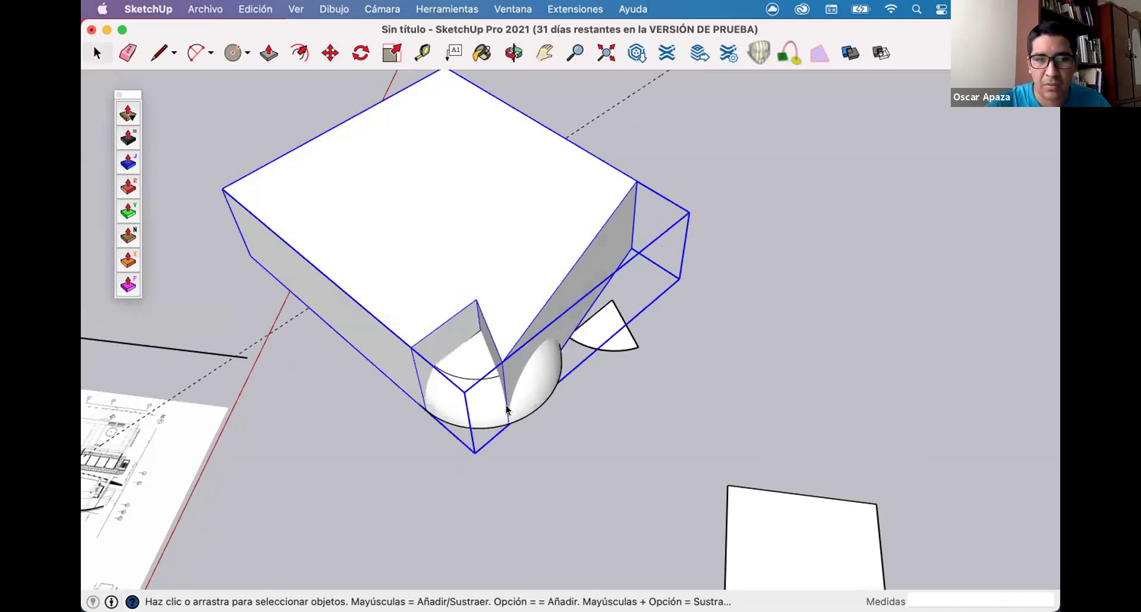
{"action": "key", "text": "super+z"}
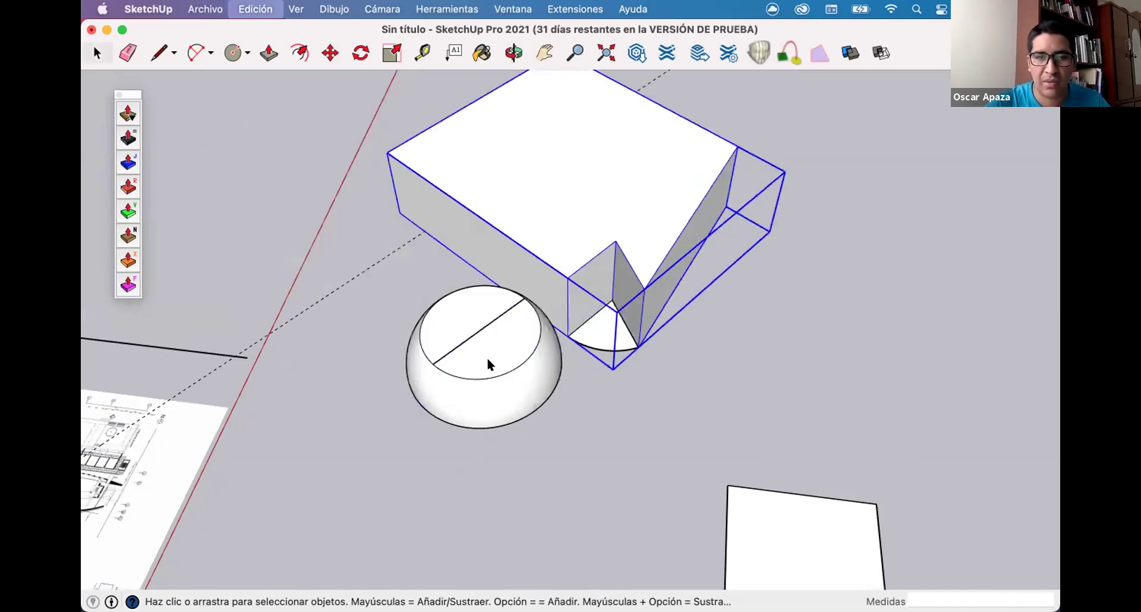
Inside the box group, draw lines extending both notch sides outward from the notch's outer base corners.
{"action": "scroll", "coordinate": [576, 269], "scroll_direction": "up", "scroll_amount": 5}
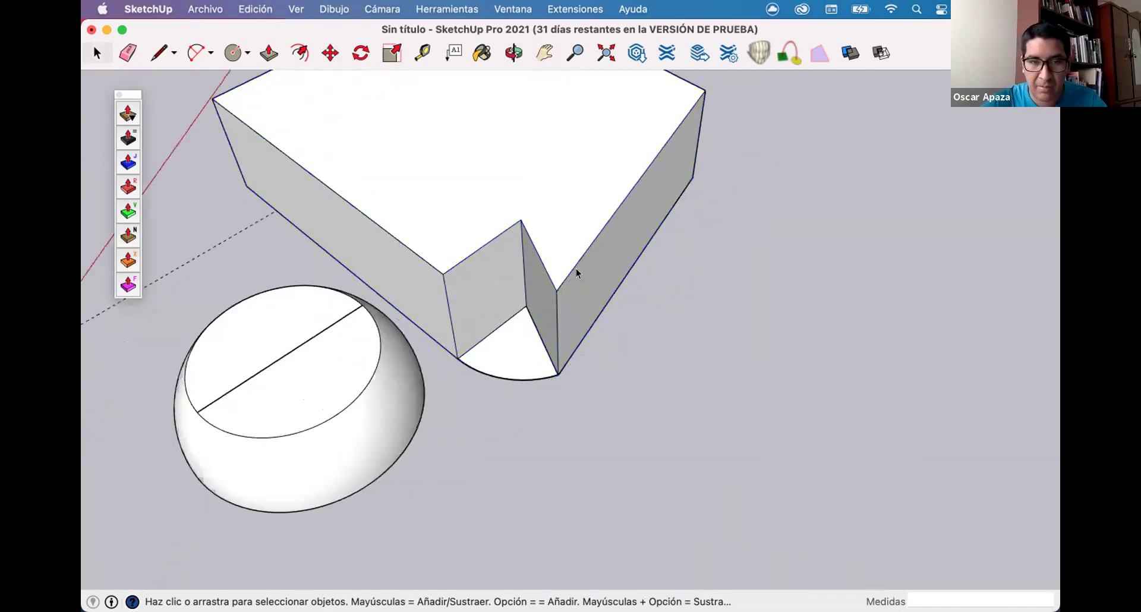
{"action": "key", "text": "l"}
{"action": "left_click", "coordinate": [558, 375]}
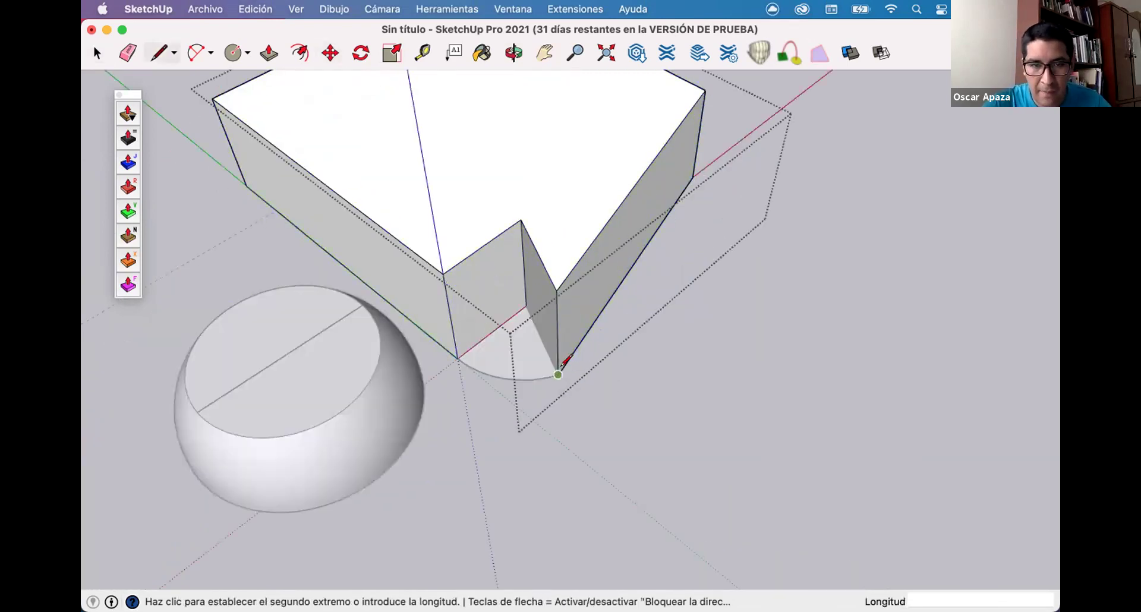
{"action": "left_click", "coordinate": [608, 481]}
{"action": "middle_click_drag", "start_coordinate": [413, 298], "coordinate": [461, 350]}
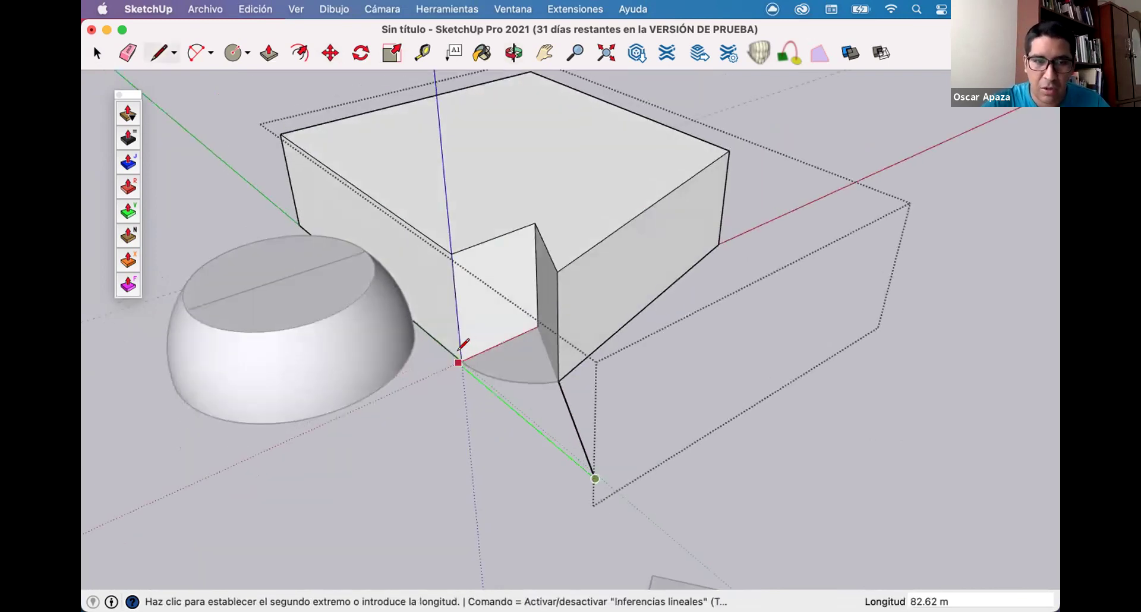
{"action": "left_click", "coordinate": [459, 352]}
{"action": "scroll", "coordinate": [458, 352], "scroll_direction": "up", "scroll_amount": 3}
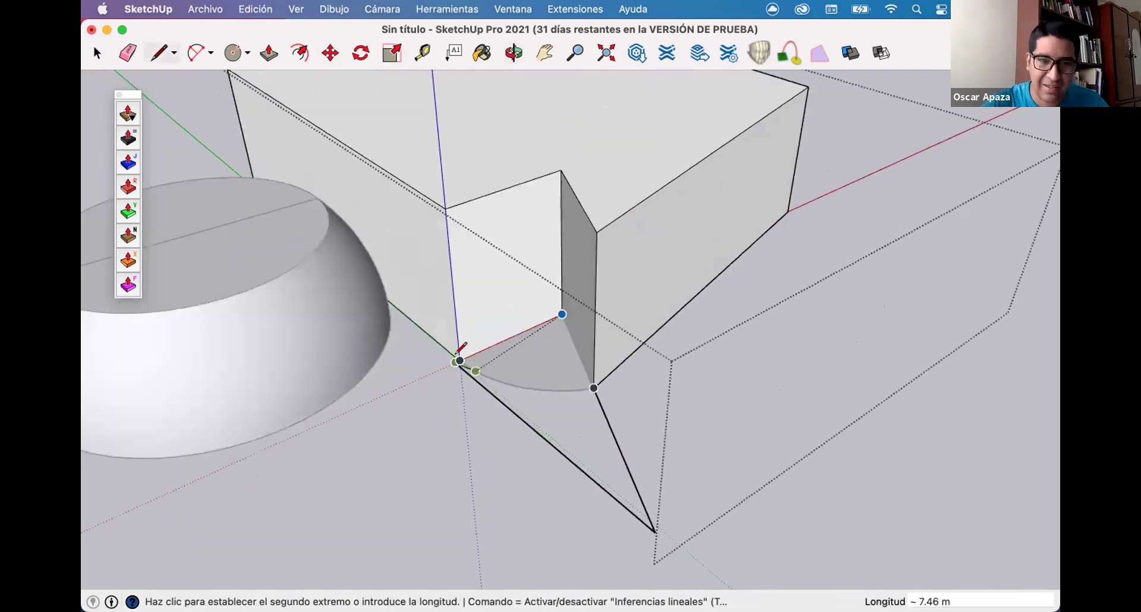
{"action": "key", "text": "super+z"}
{"action": "left_click", "coordinate": [460, 359]}
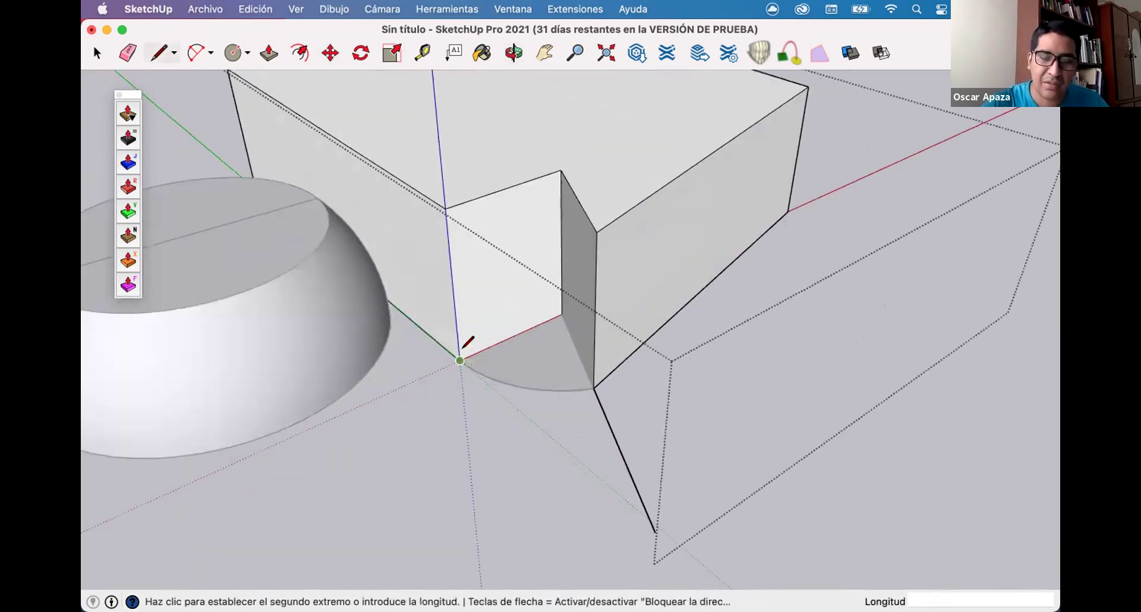
{"action": "left_click", "coordinate": [316, 417]}
Draw a line from the end of the first notch extension to the box's far base corner, closing a triangle.
{"action": "middle_click_drag", "start_coordinate": [715, 355], "coordinate": [622, 500]}
{"action": "key", "text": "Escape"}
{"action": "left_click", "coordinate": [623, 504]}
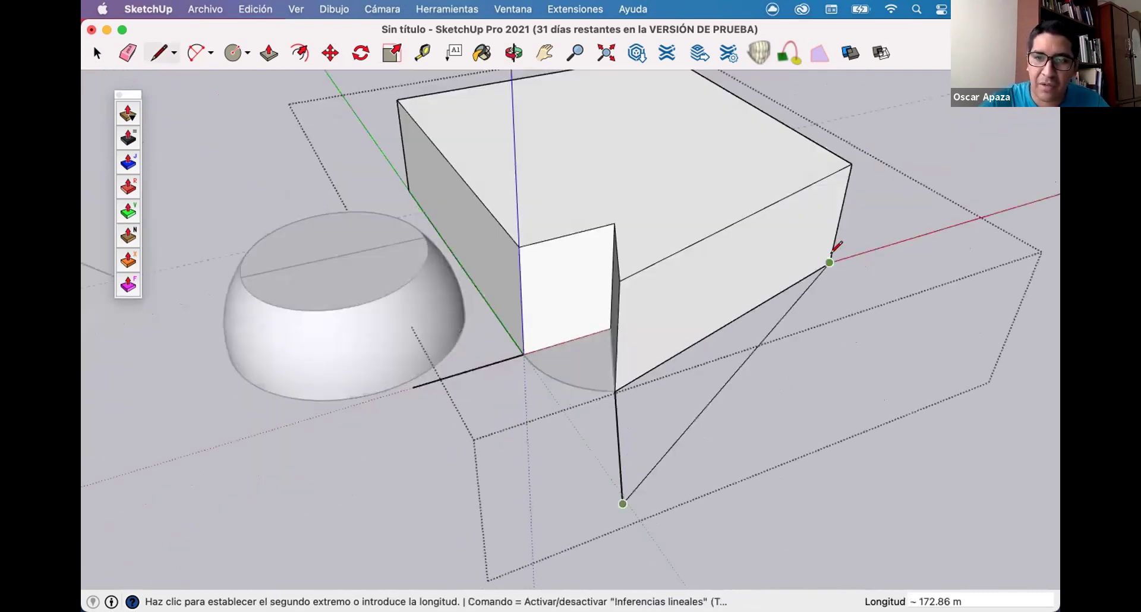
{"action": "left_click", "coordinate": [830, 260]}
Push/Pull the triangle up 48.70 m to the box's height and erase the edge dividing the top face.
{"action": "key", "text": "space"}
{"action": "left_click", "coordinate": [681, 391]}
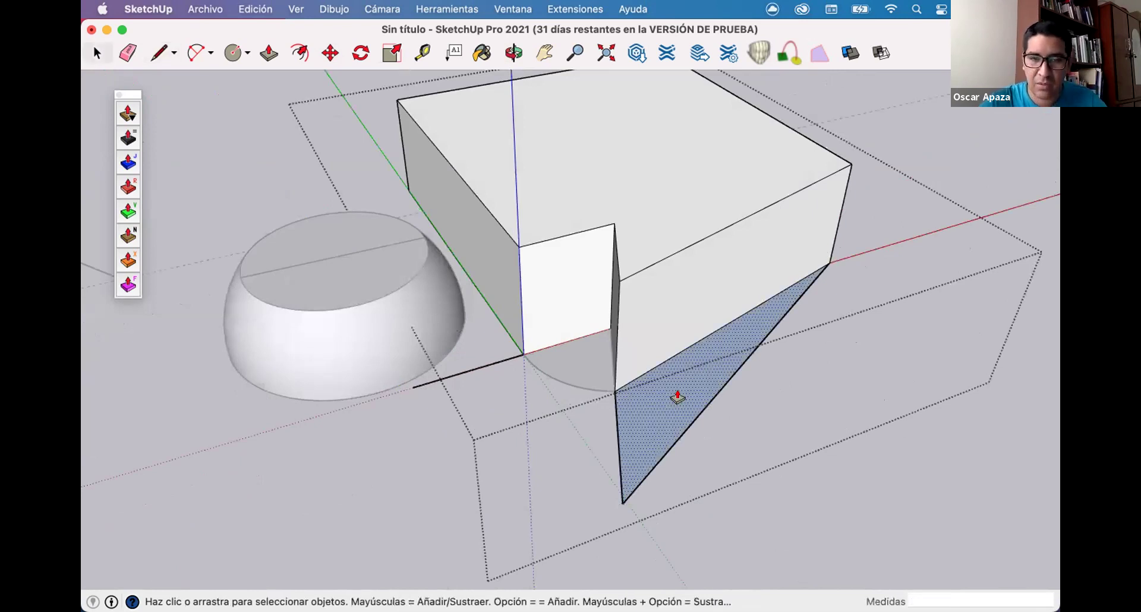
{"action": "key", "text": "p"}
{"action": "left_click", "coordinate": [682, 391]}
{"action": "left_click", "coordinate": [618, 234]}
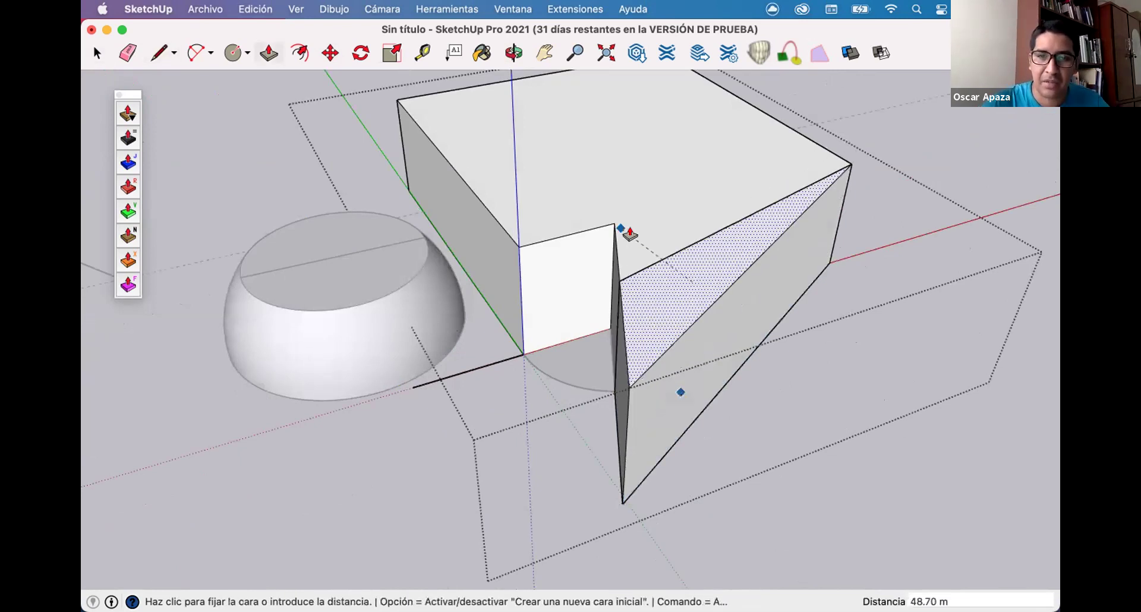
{"action": "key", "text": "space"}
{"action": "left_click", "coordinate": [672, 251]}
{"action": "mouse_move", "coordinate": [651, 326]}
{"action": "middle_mouse_down"}
{"action": "mouse_move", "coordinate": [611, 317]}
{"action": "mouse_move", "coordinate": [626, 313]}
{"action": "mouse_move", "coordinate": [606, 294]}
{"action": "mouse_move", "coordinate": [827, 412]}
{"action": "mouse_move", "coordinate": [542, 369]}
{"action": "mouse_move", "coordinate": [618, 410]}
{"action": "mouse_move", "coordinate": [667, 416]}
{"action": "middle_mouse_up"}
{"action": "key", "text": "Delete"}
Close a triangle from the other notch extension to the box's opposite base corner and Push/Pull it to the box's height.
{"action": "key", "text": "o"}
{"action": "key", "text": "l"}
{"action": "left_click", "coordinate": [669, 430]}
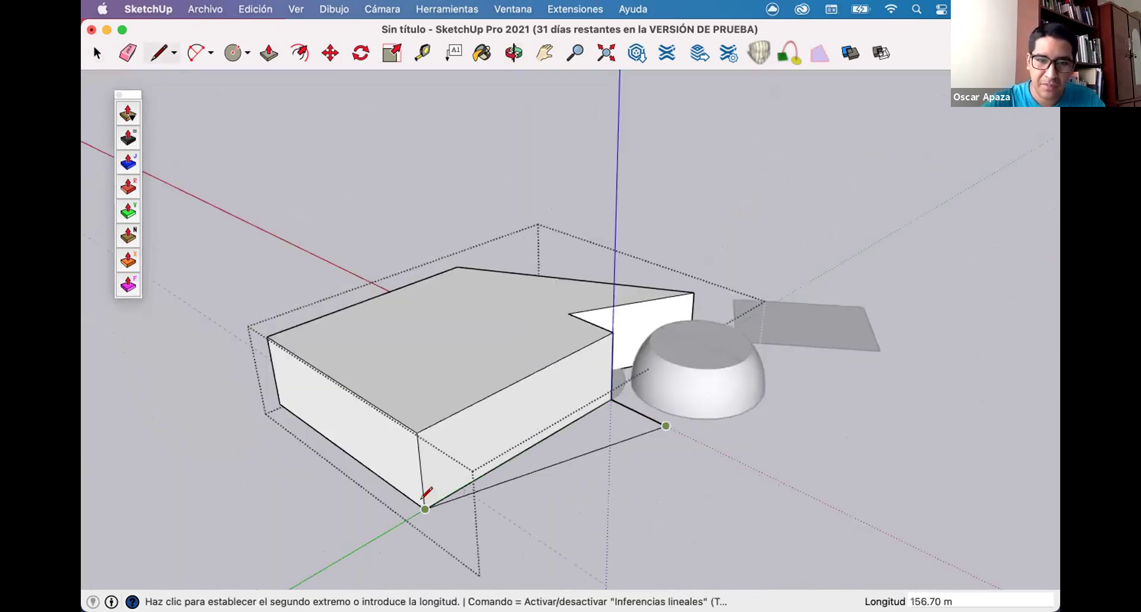
{"action": "left_click", "coordinate": [423, 491]}
{"action": "middle_click_drag", "start_coordinate": [598, 418], "coordinate": [585, 428]}
{"action": "key", "text": "p"}
{"action": "left_click", "coordinate": [585, 428]}
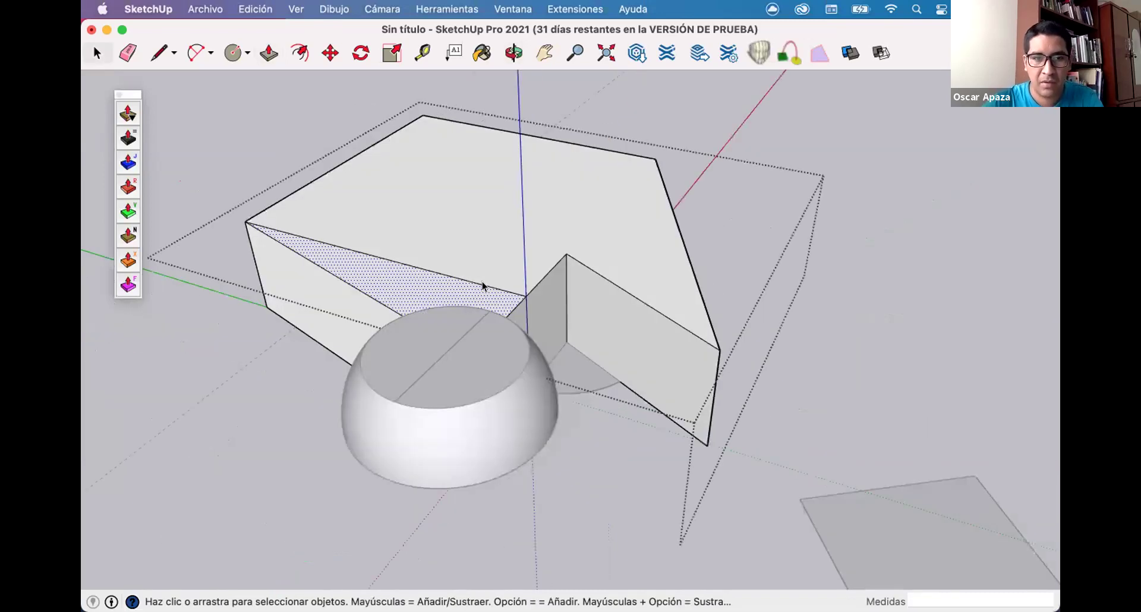
Erase the edge between the second triangular prism and the box's top face, and Push/Pull the slanted side face outward.
{"action": "left_click", "coordinate": [482, 283]}
{"action": "key", "text": "o"}
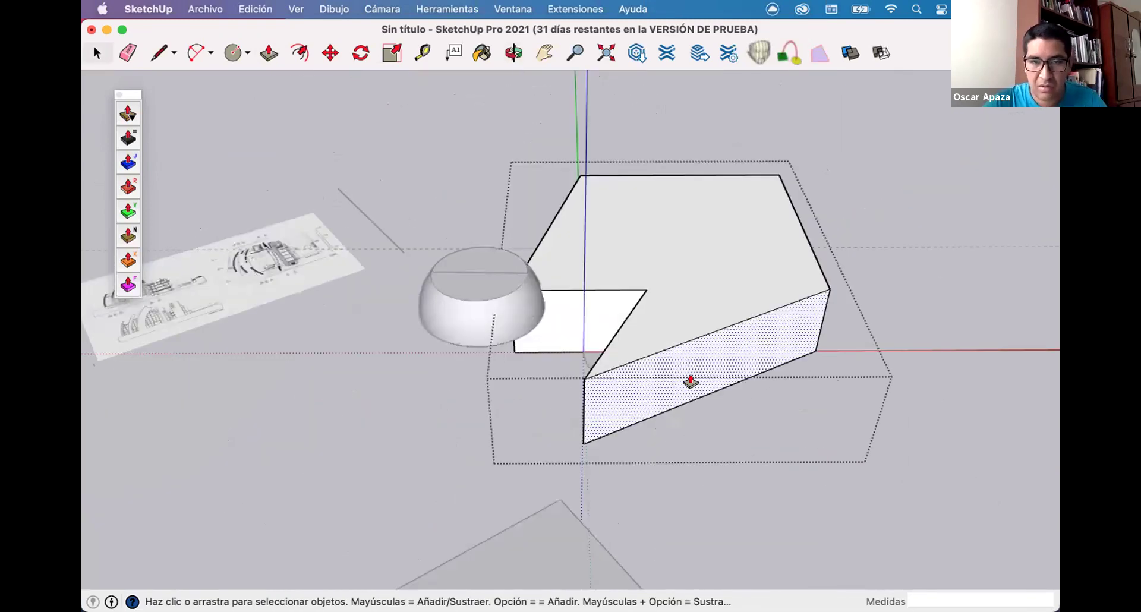
{"action": "key", "text": "p"}
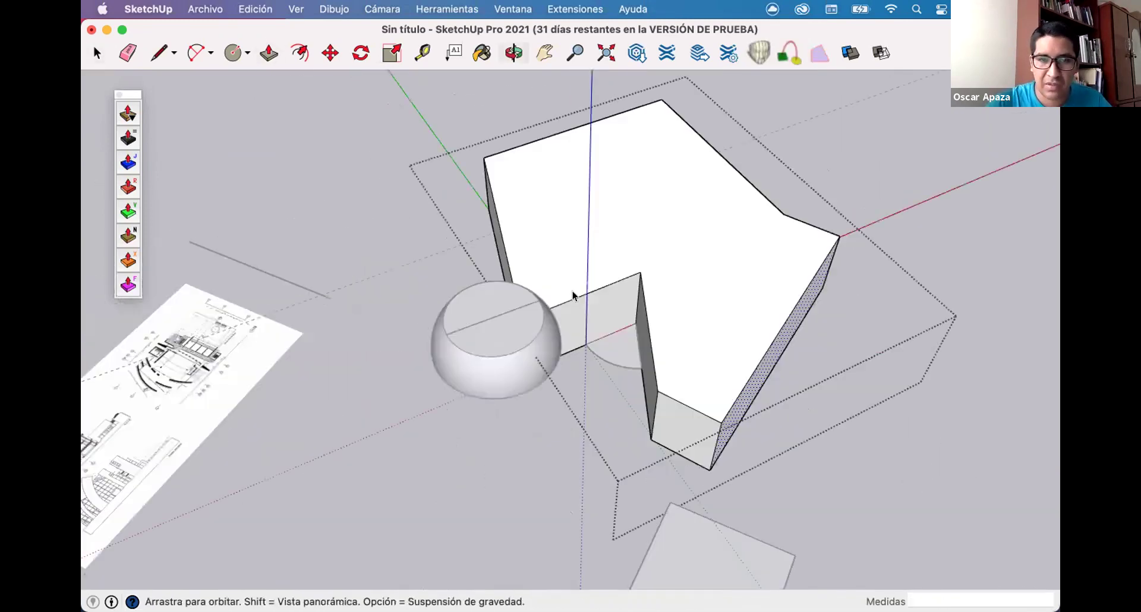
Move the enlarged box by the notch's inner base corner to the midpoint of the dome's diameter line.
{"action": "scroll", "coordinate": [636, 314], "scroll_direction": "up", "scroll_amount": 5}
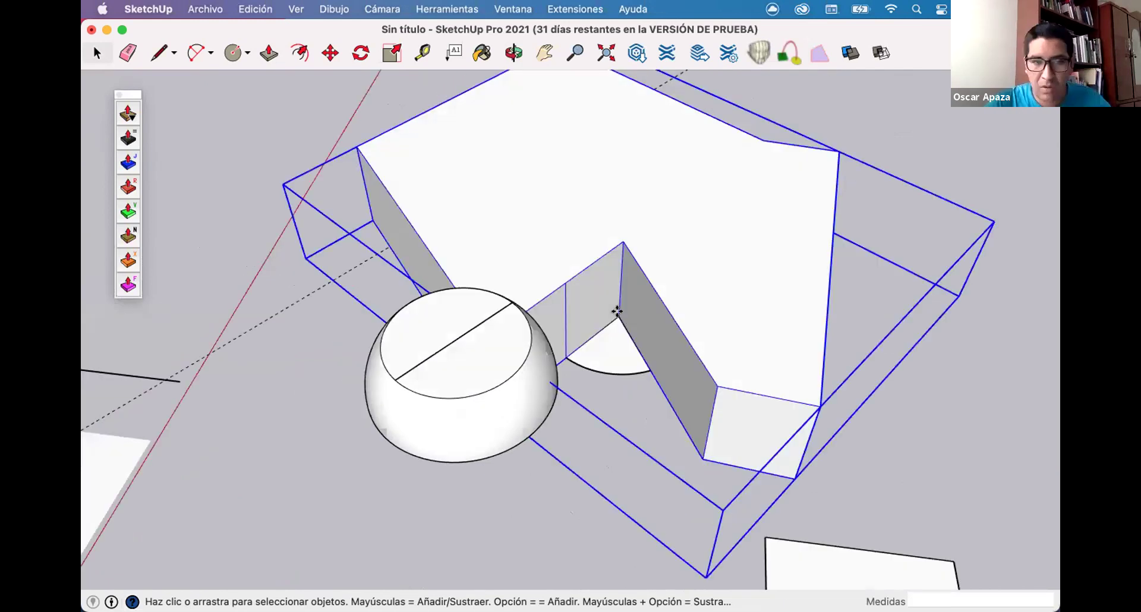
{"action": "key", "text": "m"}
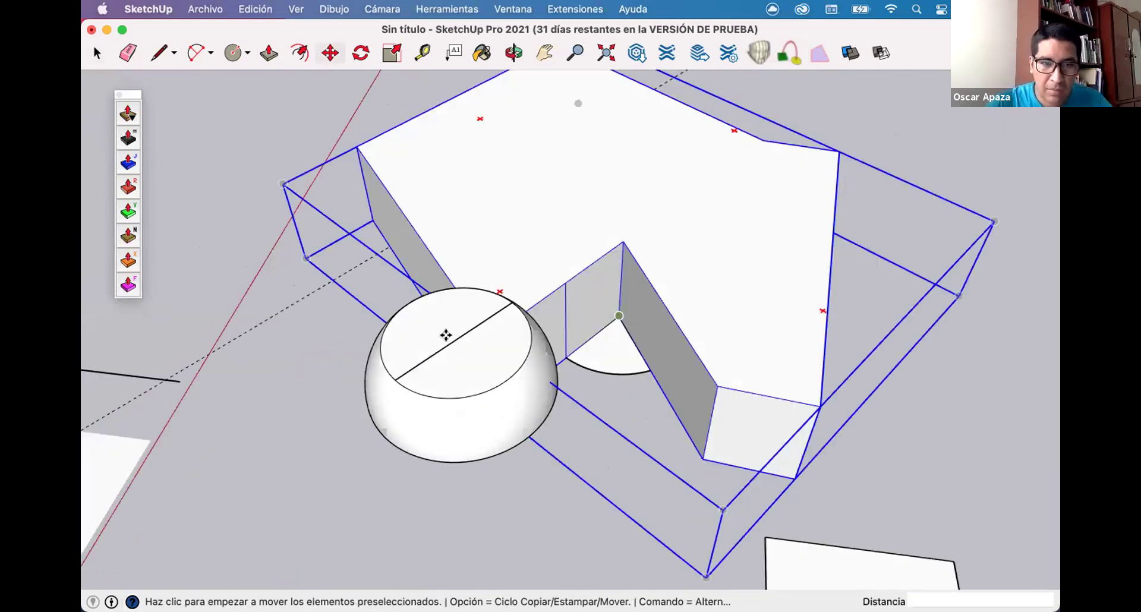
{"action": "left_click", "coordinate": [619, 315]}
Lower the box vertically about 36 m so it encloses the dome except for the sector in the notch.
{"action": "middle_click_drag", "start_coordinate": [488, 156], "coordinate": [434, 235]}
{"action": "middle_click_drag", "start_coordinate": [512, 367], "coordinate": [476, 229]}
{"action": "left_click", "coordinate": [521, 218]}
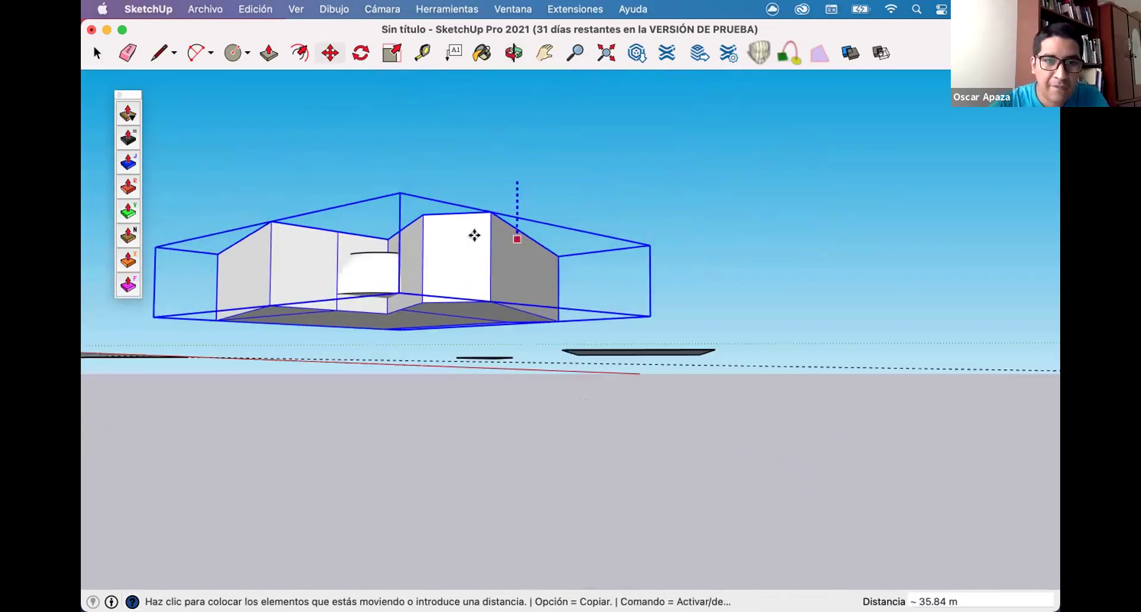
{"action": "middle_click_drag", "start_coordinate": [524, 466], "coordinate": [384, 356]}
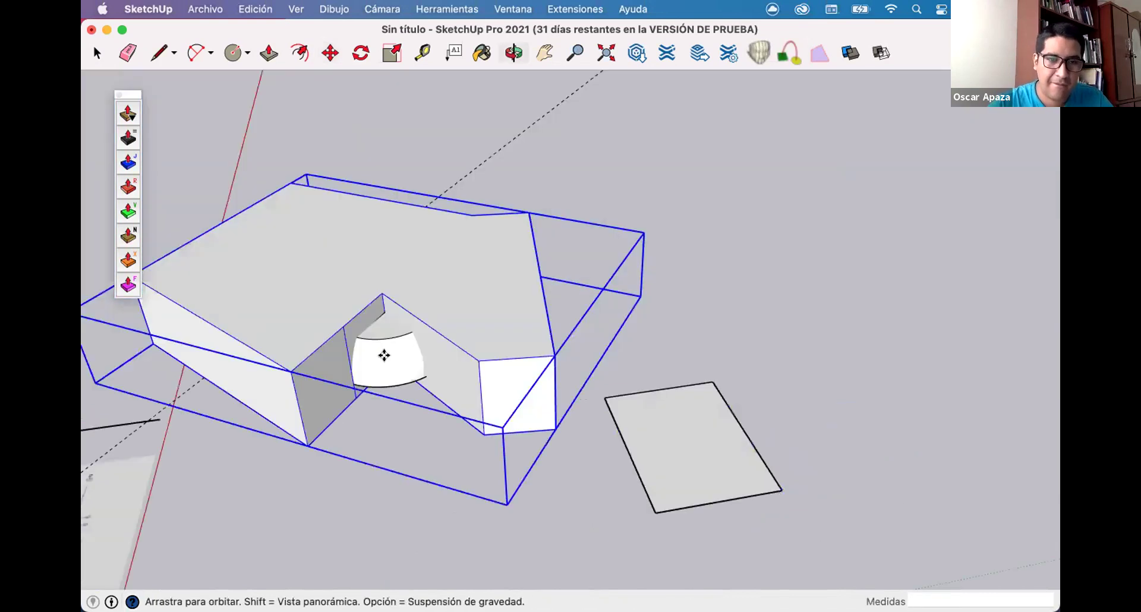
{"action": "scroll", "coordinate": [384, 357], "scroll_direction": "up", "scroll_amount": 5}
{"action": "key", "text": "space"}
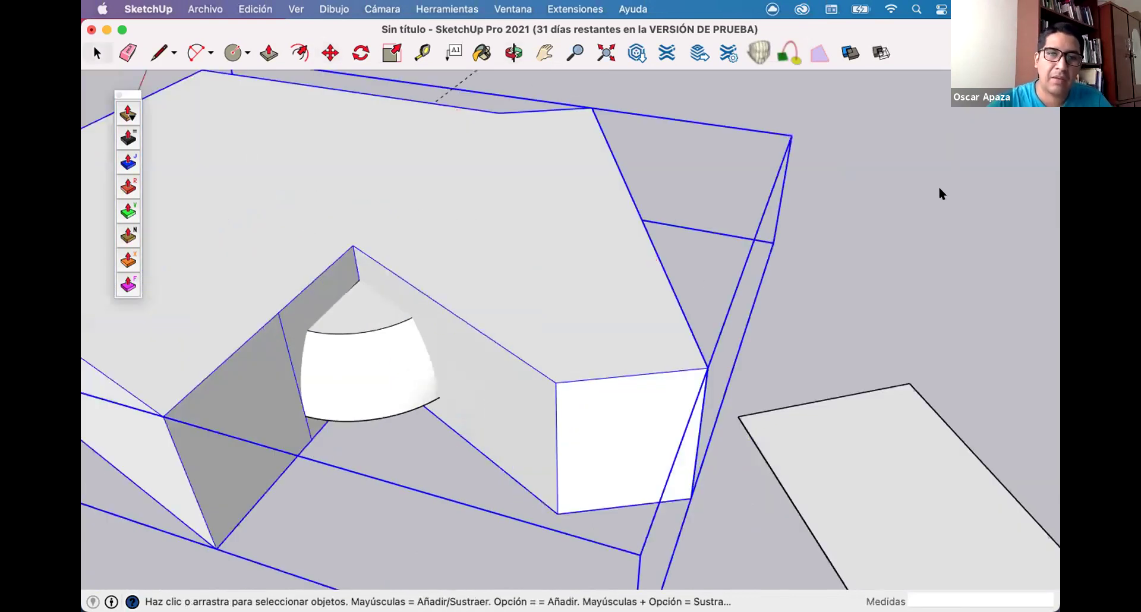
Open the box group and erase the leftover vertical edge dividing the notch's side wall.
{"action": "middle_click_drag", "start_coordinate": [940, 191], "coordinate": [270, 283]}
{"action": "left_click", "coordinate": [671, 119]}
{"action": "scroll", "coordinate": [491, 234], "scroll_direction": "down", "scroll_amount": 4}
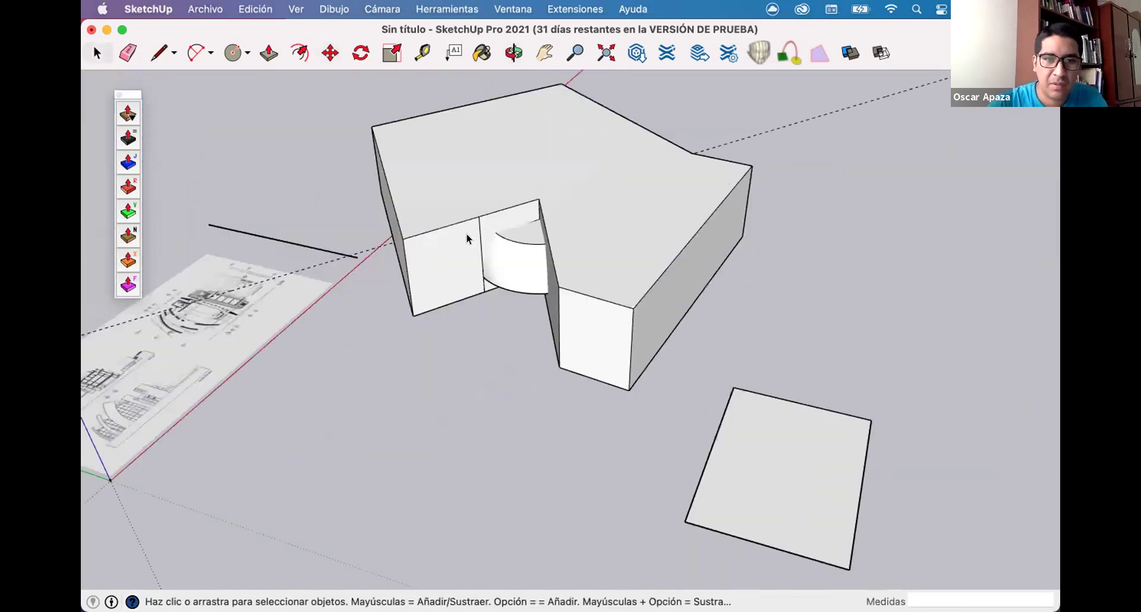
{"action": "scroll", "coordinate": [466, 237], "scroll_direction": "up", "scroll_amount": 8}
{"action": "double_click", "coordinate": [466, 238]}
{"action": "scroll", "coordinate": [537, 231], "scroll_direction": "down", "scroll_amount": 3}
{"action": "middle_click_drag", "start_coordinate": [599, 278], "coordinate": [676, 191]}
{"action": "scroll", "coordinate": [676, 190], "scroll_direction": "down", "scroll_amount": 6}
Trim the dome with the notched box using the solid Trim tool, and inspect the cut piece.
{"action": "left_click", "coordinate": [849, 54]}
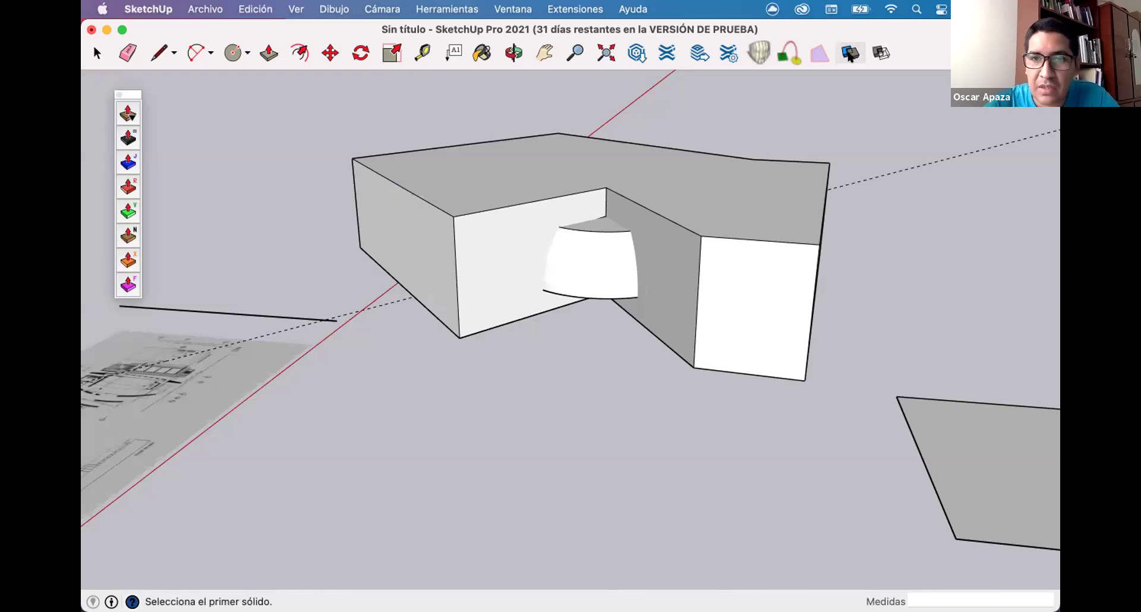
{"action": "left_click", "coordinate": [776, 197]}
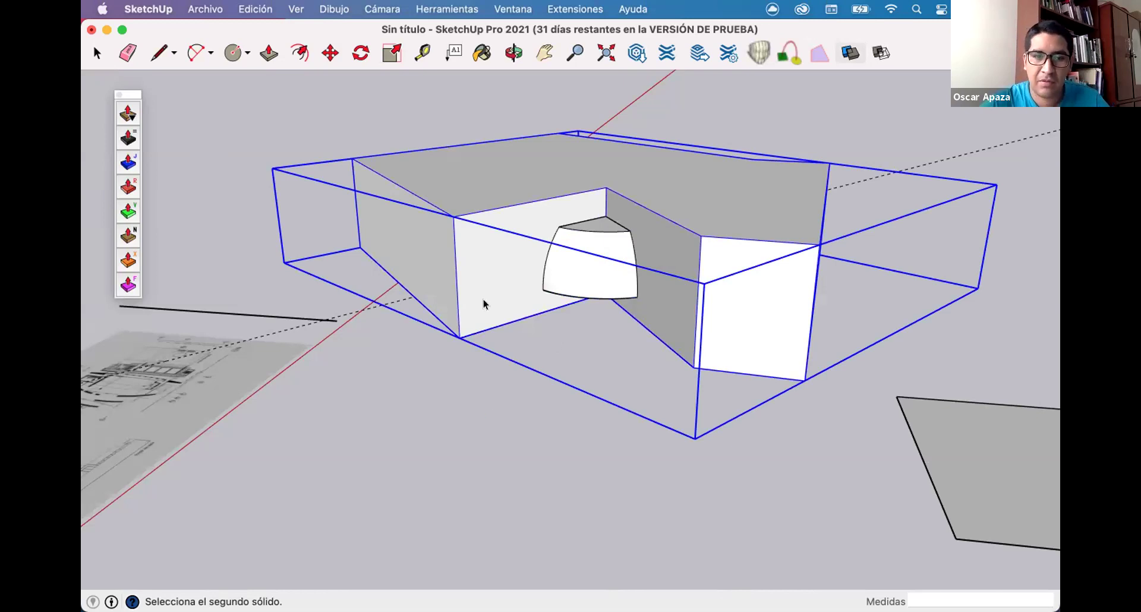
{"action": "key", "text": "space"}
{"action": "middle_click_drag", "start_coordinate": [611, 231], "coordinate": [641, 286]}
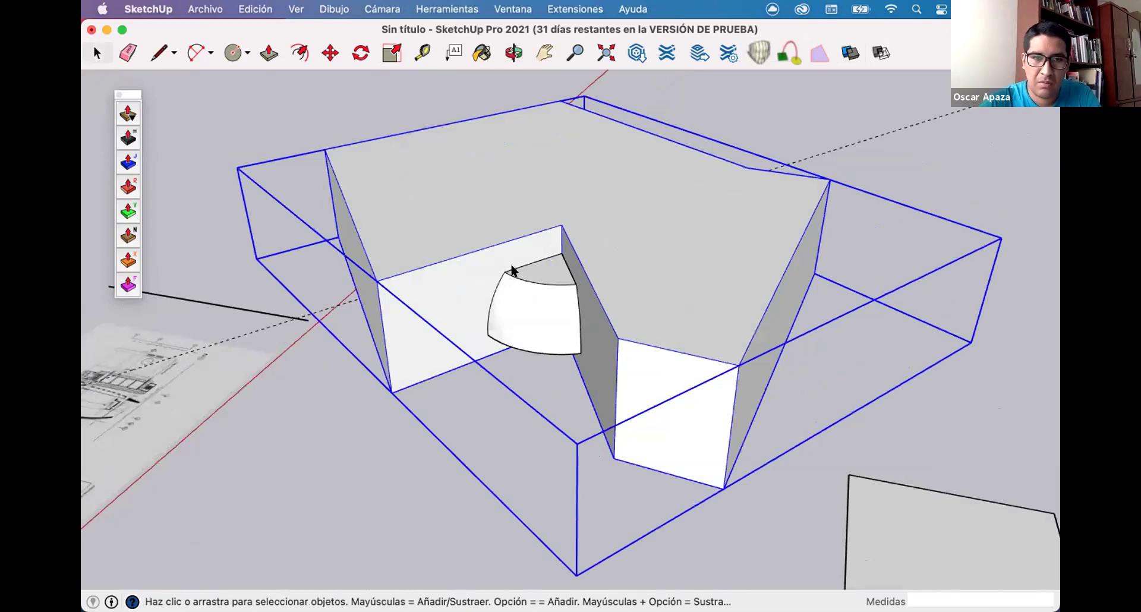
Delete the notched cutting box and the leftover diameter line beside the trimmed dome piece.
{"action": "key", "text": "Delete"}
{"action": "middle_click_drag", "start_coordinate": [662, 277], "coordinate": [664, 282]}
{"action": "scroll", "coordinate": [632, 269], "scroll_direction": "up", "scroll_amount": 8}
{"action": "left_click", "coordinate": [530, 298]}
{"action": "scroll", "coordinate": [628, 280], "scroll_direction": "down", "scroll_amount": 4}
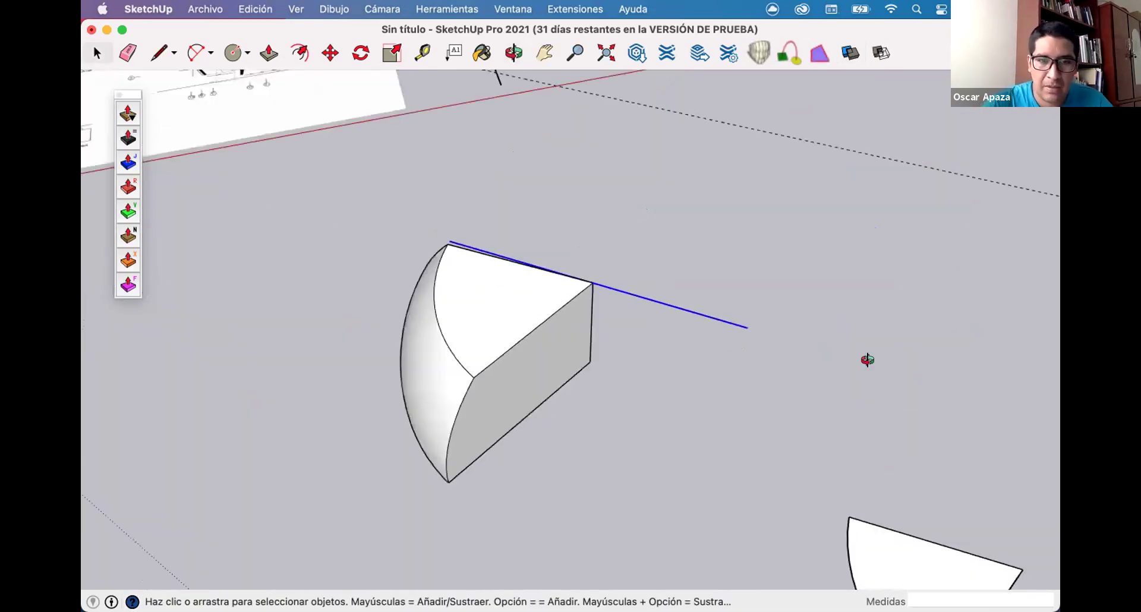
Open the trimmed dome piece and delete its flat top, side and base faces with their straight edges, keeping only the curved shell.
{"action": "middle_click_drag", "start_coordinate": [506, 289], "coordinate": [525, 283]}
{"action": "middle_click_drag", "start_coordinate": [580, 240], "coordinate": [505, 346]}
{"action": "double_click", "coordinate": [503, 292]}
{"action": "scroll", "coordinate": [503, 291], "scroll_direction": "up", "scroll_amount": 2}
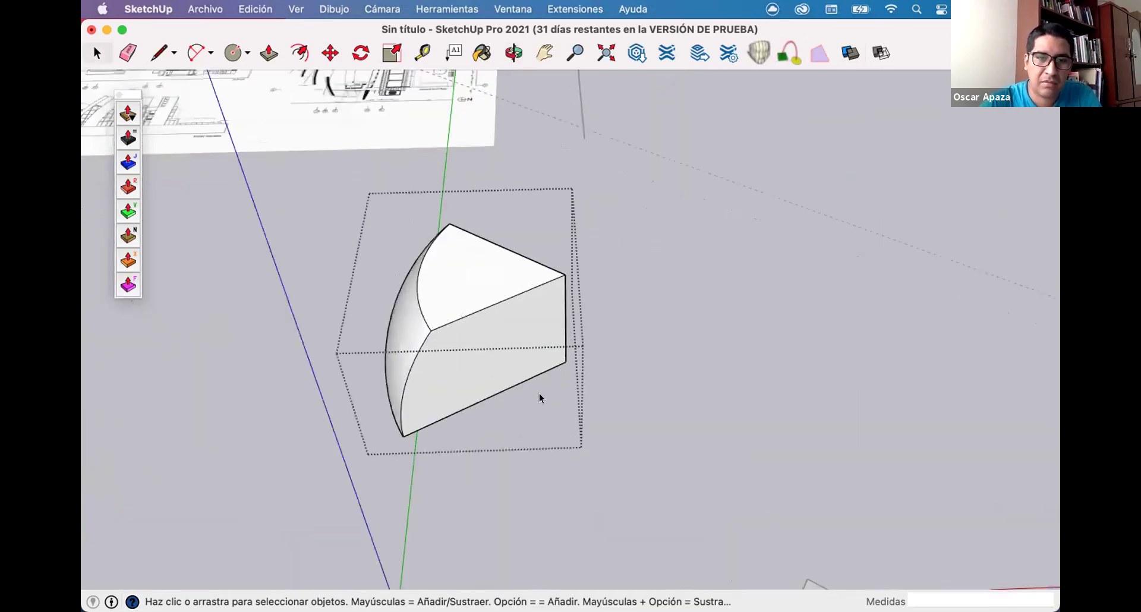
{"action": "left_click", "coordinate": [522, 279]}
{"action": "key", "text": "Delete"}
{"action": "left_click", "coordinate": [512, 352]}
{"action": "key", "text": "Delete"}
{"action": "left_click", "coordinate": [516, 326]}
{"action": "key", "text": "Delete"}
{"action": "triple_click", "coordinate": [511, 352]}
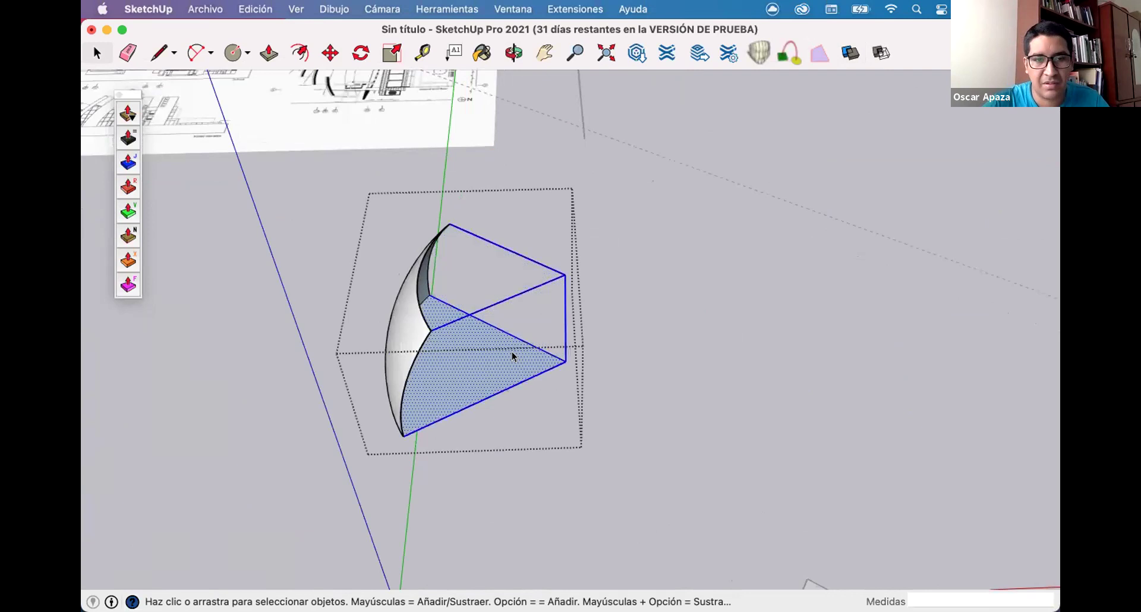
{"action": "key", "text": "Delete"}
{"action": "middle_click_drag", "start_coordinate": [479, 244], "coordinate": [480, 255]}
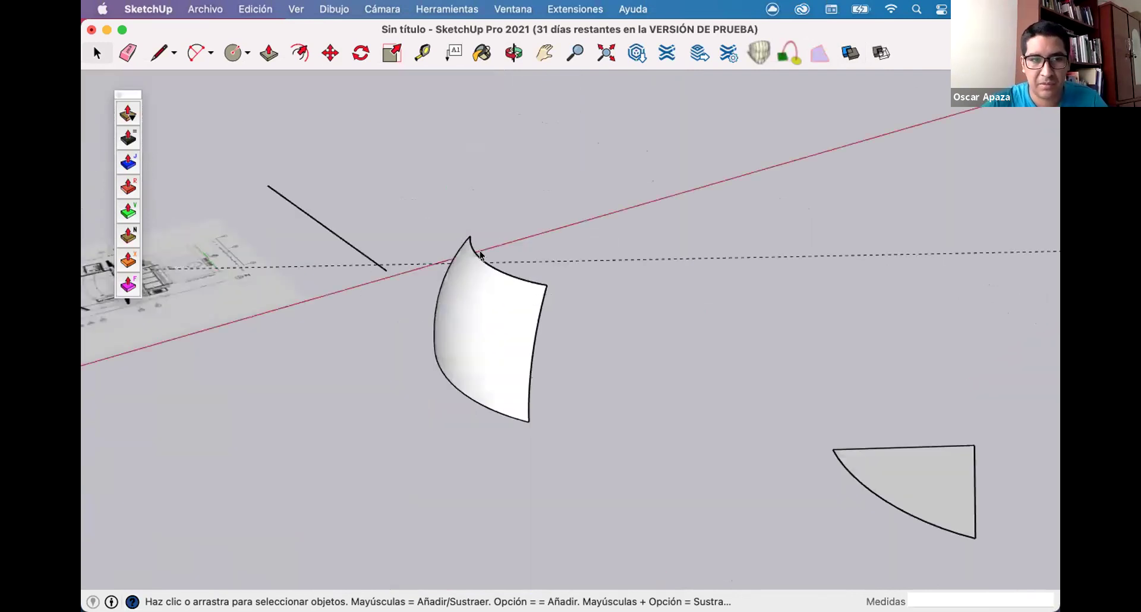
{"action": "scroll", "coordinate": [581, 220], "scroll_direction": "down", "scroll_amount": 3}
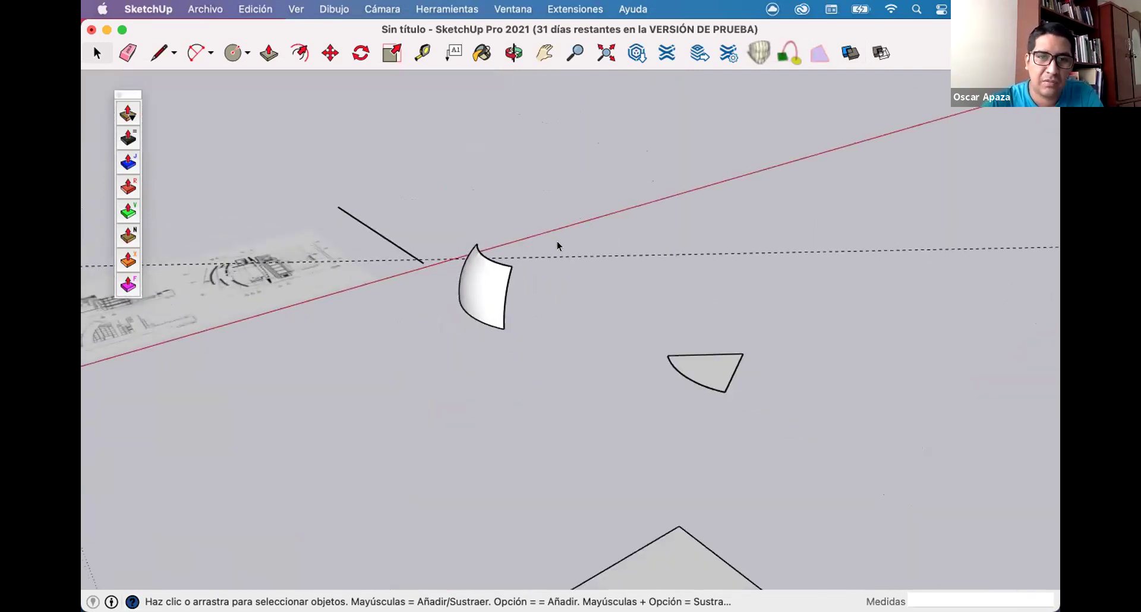
Move the curved shell about 204 m onto the second level floor plan, beside the curved walls.
{"action": "middle_click_drag", "start_coordinate": [558, 244], "coordinate": [406, 229]}
{"action": "scroll", "coordinate": [406, 229], "scroll_direction": "down", "scroll_amount": 2}
{"action": "middle_click_drag", "start_coordinate": [522, 287], "coordinate": [501, 298]}
{"action": "scroll", "coordinate": [501, 300], "scroll_direction": "up", "scroll_amount": 3}
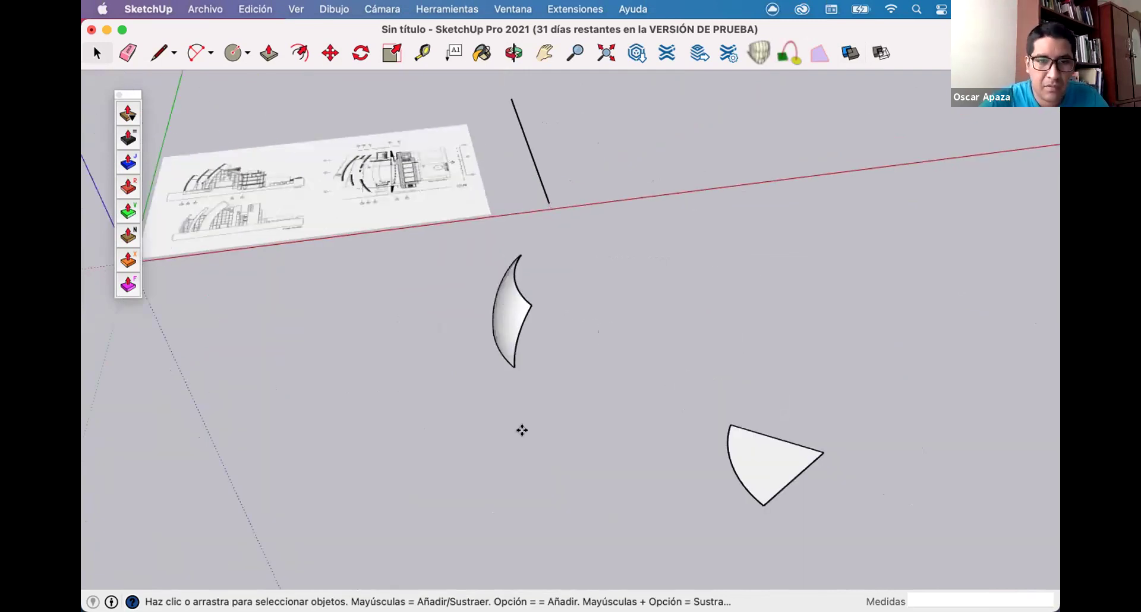
{"action": "scroll", "coordinate": [522, 430], "scroll_direction": "up", "scroll_amount": 2}
{"action": "scroll", "coordinate": [522, 430], "scroll_direction": "up", "scroll_amount": 1}
{"action": "key", "text": "m"}
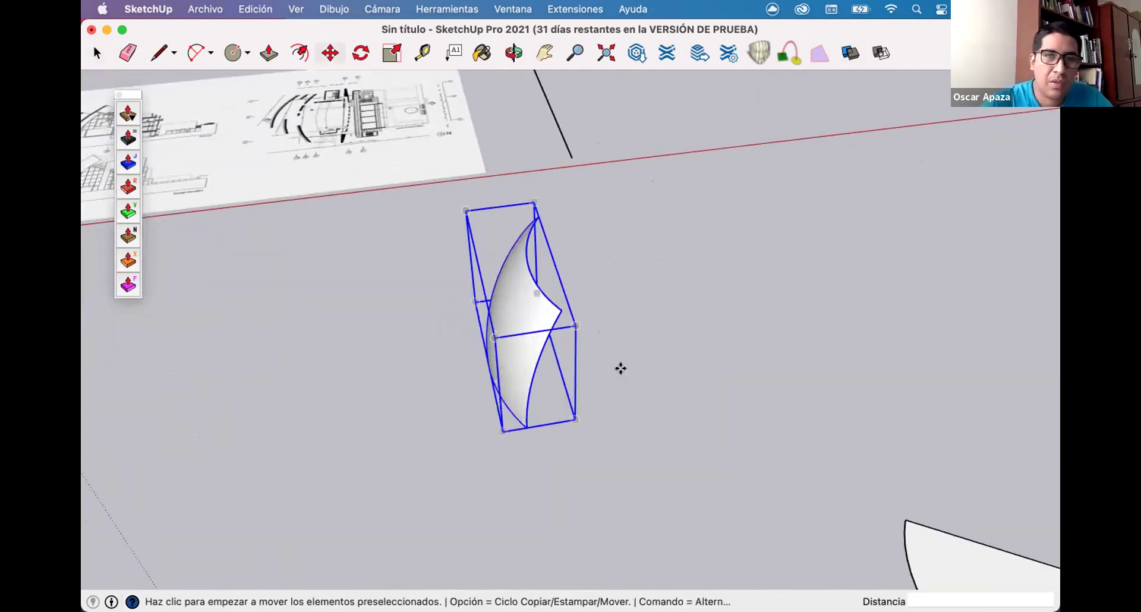
{"action": "left_click", "coordinate": [390, 176]}
{"action": "scroll", "coordinate": [445, 294], "scroll_direction": "down", "scroll_amount": 2}
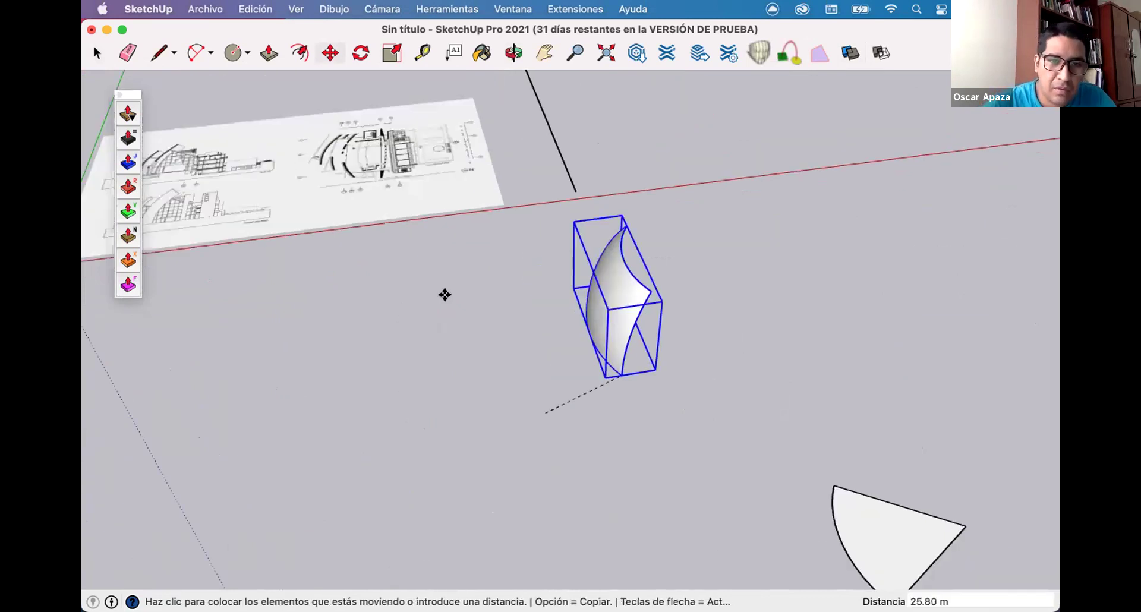
{"action": "scroll", "coordinate": [481, 357], "scroll_direction": "down", "scroll_amount": 2}
{"action": "scroll", "coordinate": [480, 358], "scroll_direction": "up", "scroll_amount": 2}
{"action": "scroll", "coordinate": [477, 359], "scroll_direction": "up", "scroll_amount": 5}
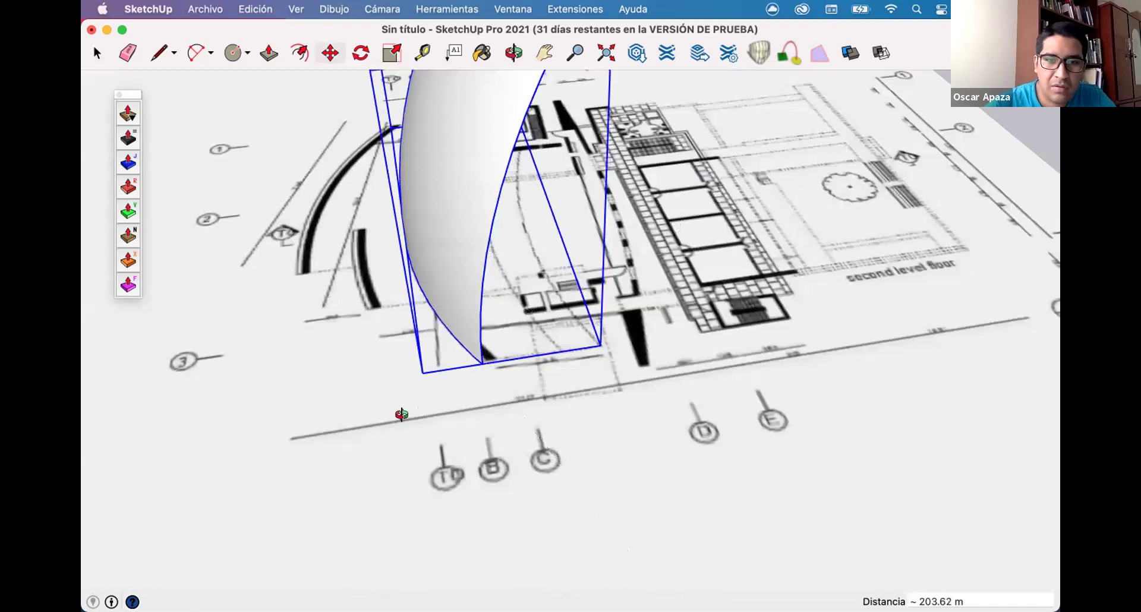
{"action": "key", "text": "Escape"}
{"action": "middle_click_drag", "start_coordinate": [401, 414], "coordinate": [89, 421]}
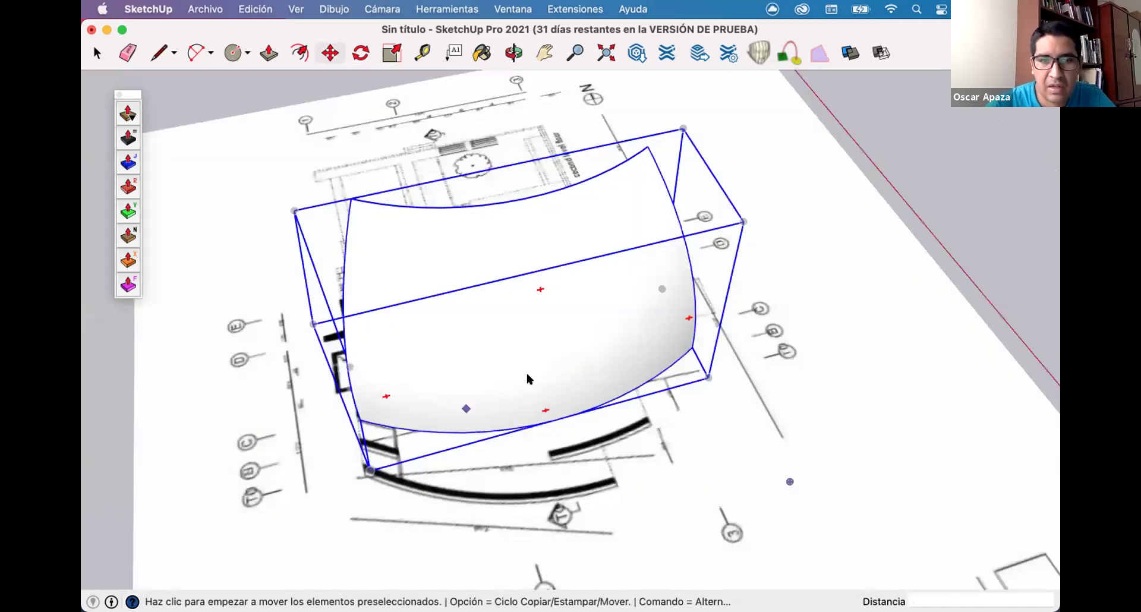
{"action": "middle_click_drag", "start_coordinate": [525, 370], "coordinate": [529, 379]}
{"action": "middle_click_drag", "start_coordinate": [388, 219], "coordinate": [767, 278]}
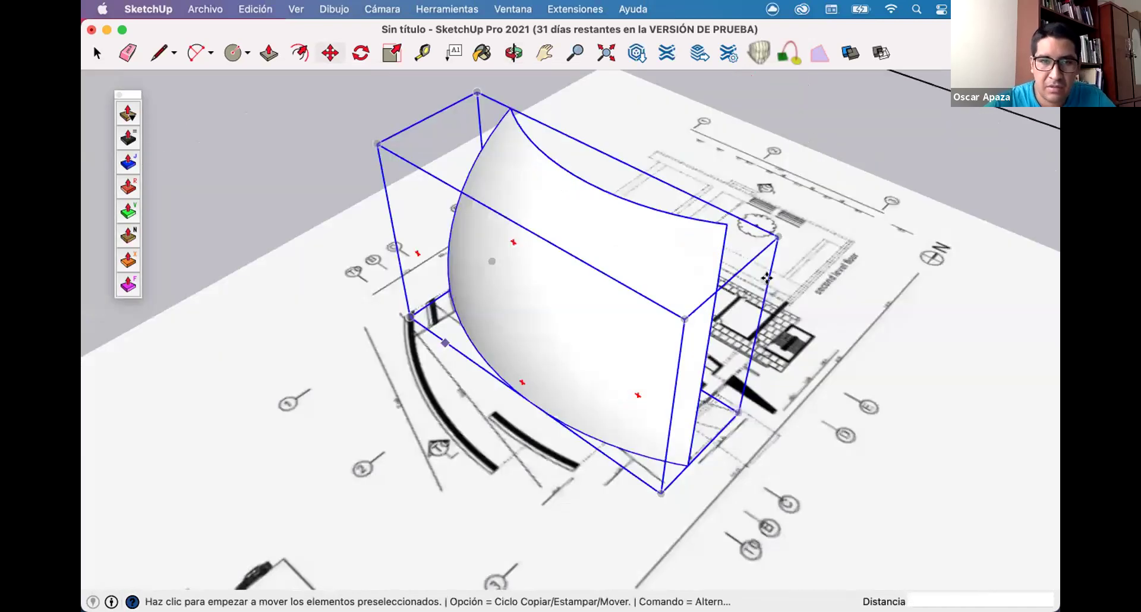
{"action": "key", "text": "super+z"}
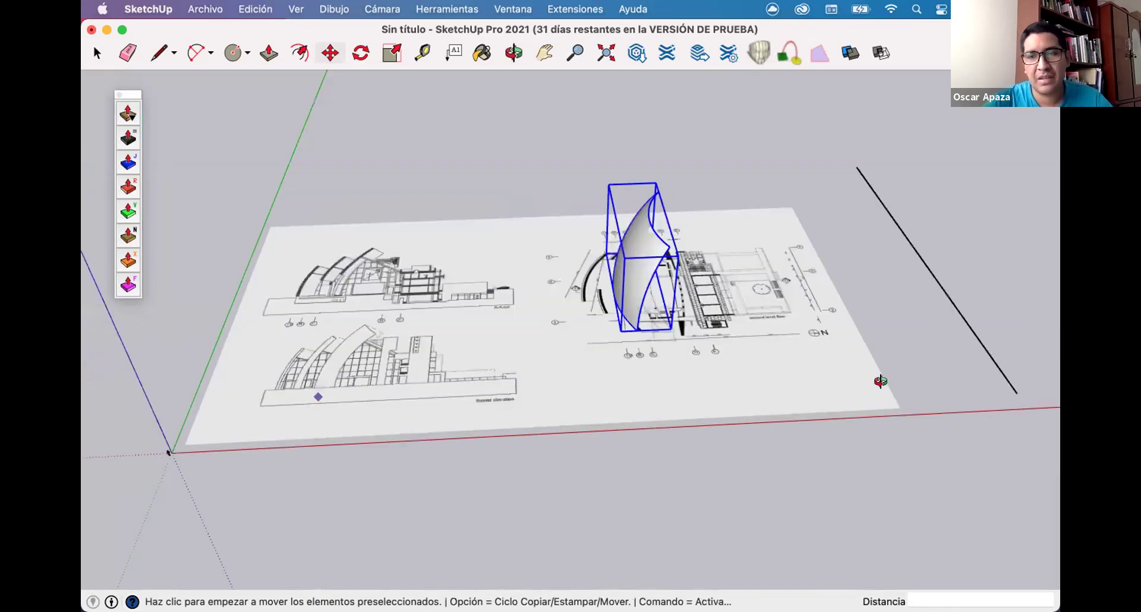
Remove the leftover line beside the plan sheet, and open and close the sheet's group.
{"action": "middle_click_drag", "start_coordinate": [739, 438], "coordinate": [530, 262]}
{"action": "key", "text": "space"}
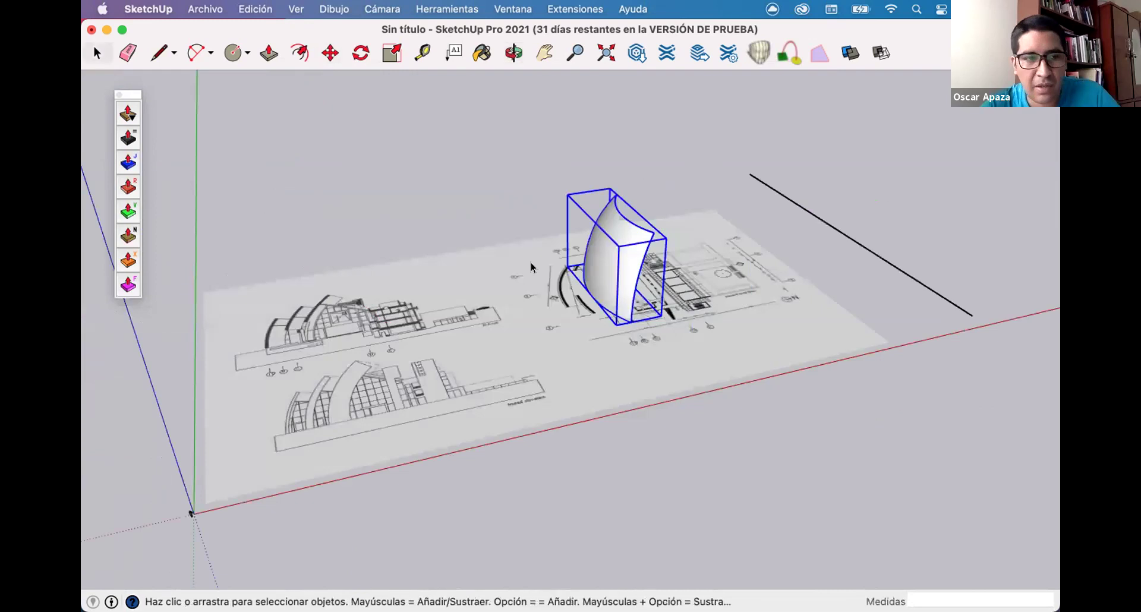
{"action": "left_click", "coordinate": [530, 263]}
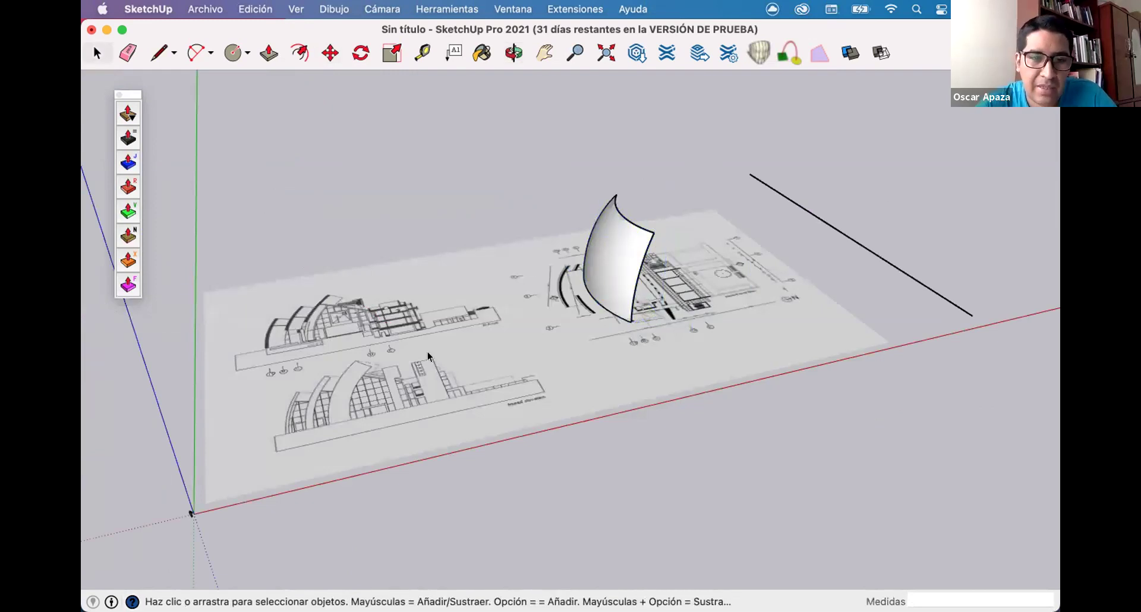
{"action": "middle_click_drag", "start_coordinate": [736, 270], "coordinate": [740, 268]}
{"action": "left_click", "coordinate": [741, 269]}
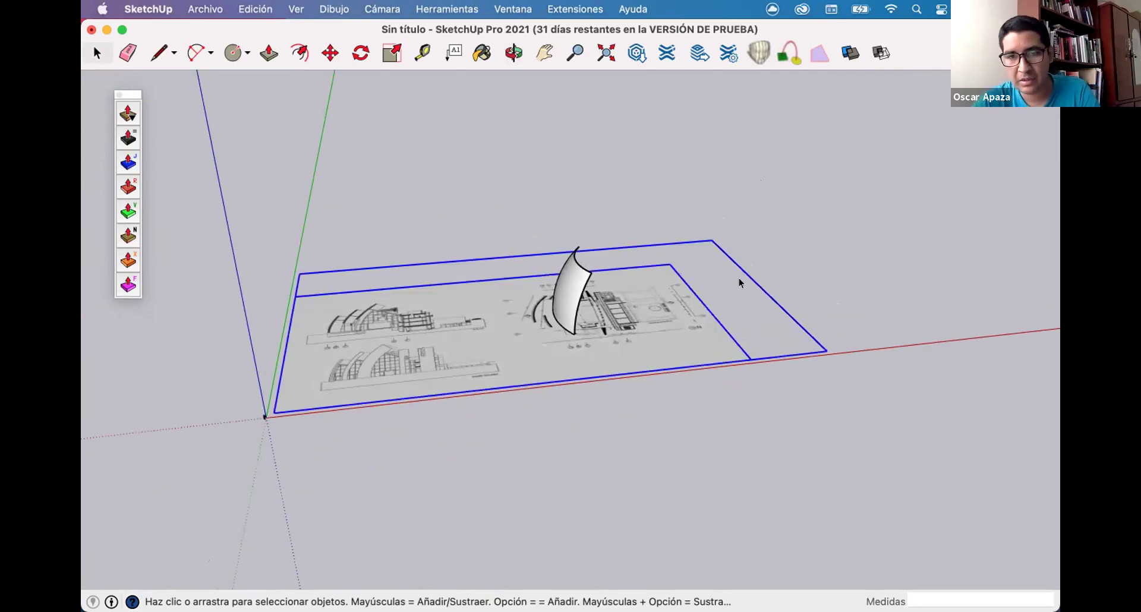
{"action": "double_click", "coordinate": [683, 343]}
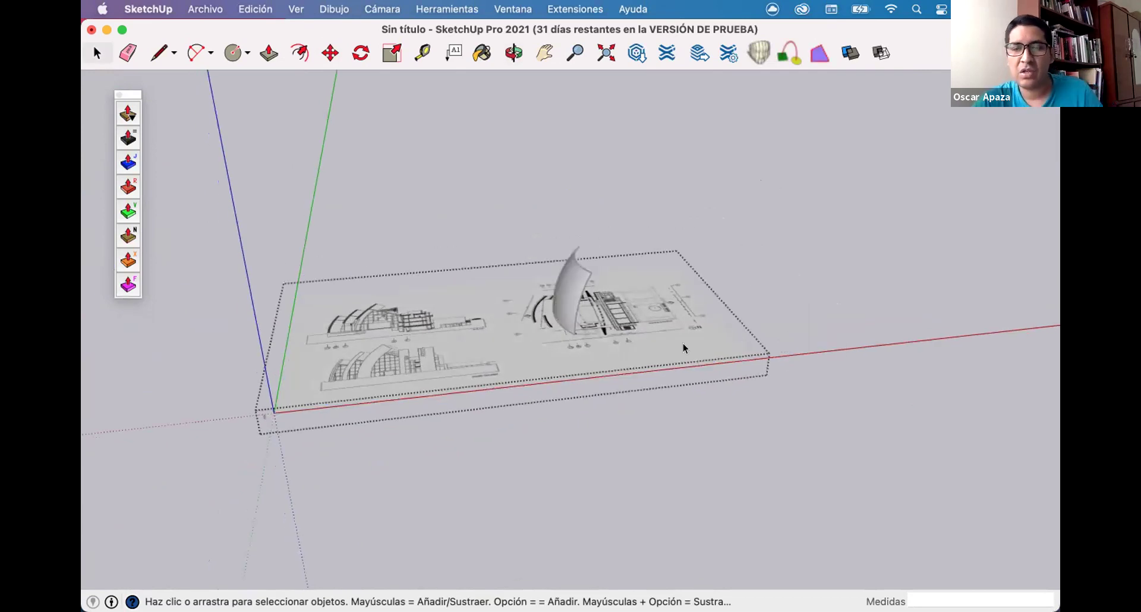
{"action": "middle_click_drag", "start_coordinate": [652, 370], "coordinate": [357, 57]}
{"action": "left_click", "coordinate": [381, 98]}
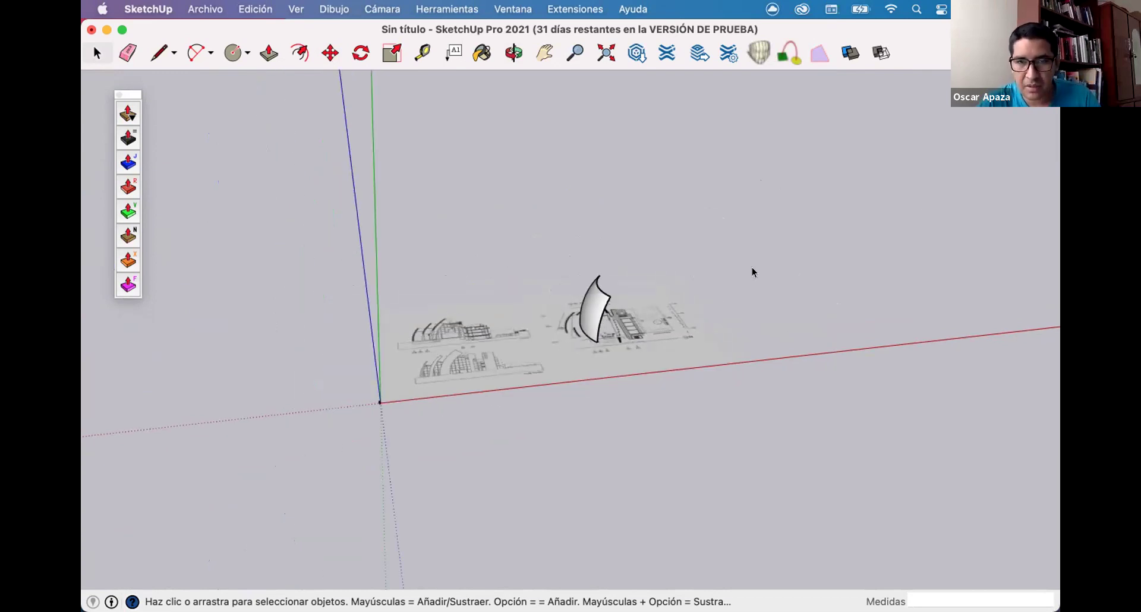
Draw a rectangle on the ground beyond the plan sheet and extrude it into a box about 38 m high.
{"action": "middle_click_drag", "start_coordinate": [751, 271], "coordinate": [890, 298]}
{"action": "scroll", "coordinate": [874, 300], "scroll_direction": "up", "scroll_amount": 5}
{"action": "key", "text": "r"}
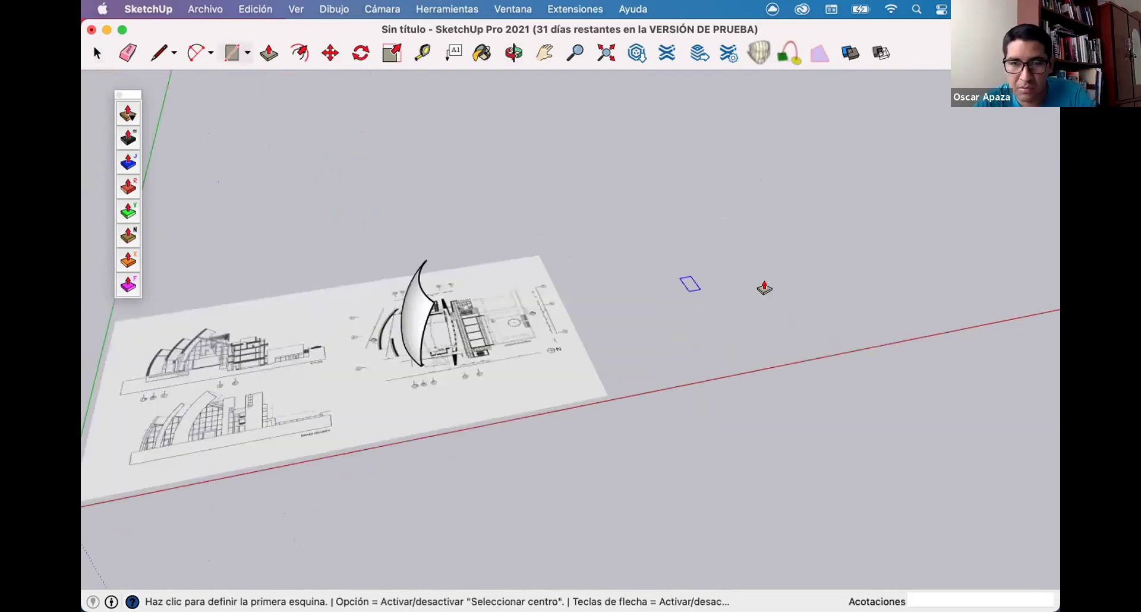
{"action": "left_click", "coordinate": [685, 262]}
{"action": "left_click", "coordinate": [866, 313]}
{"action": "key", "text": "p"}
{"action": "left_click", "coordinate": [759, 248]}
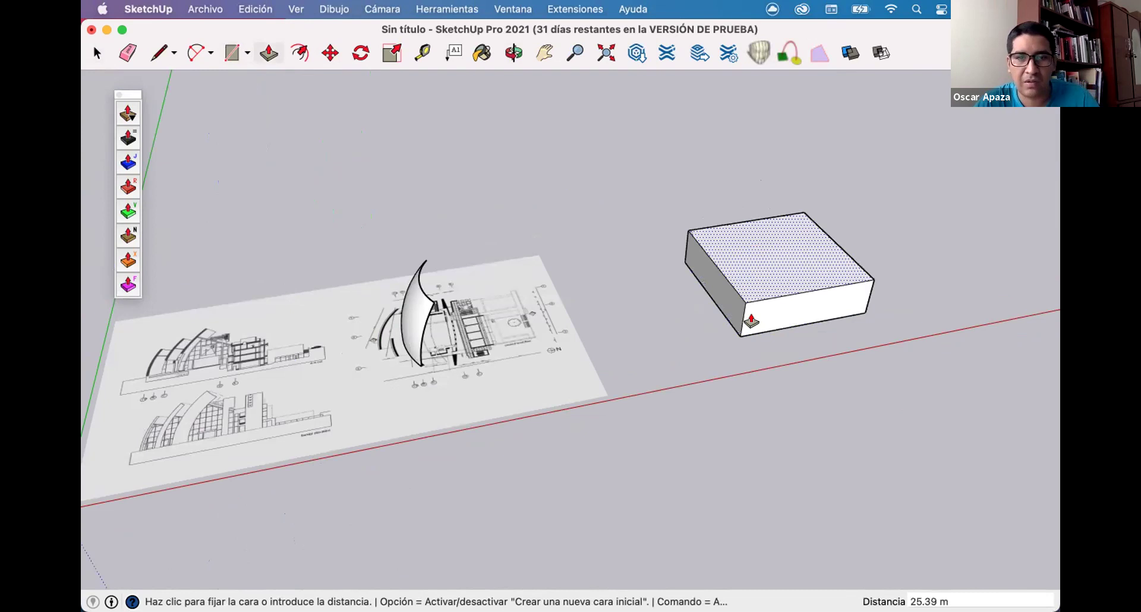
{"action": "left_click", "coordinate": [505, 256]}
Try to thicken the curved shell's inner surface with the standard Push/Pull tool.
{"action": "middle_click_drag", "start_coordinate": [458, 257], "coordinate": [440, 256]}
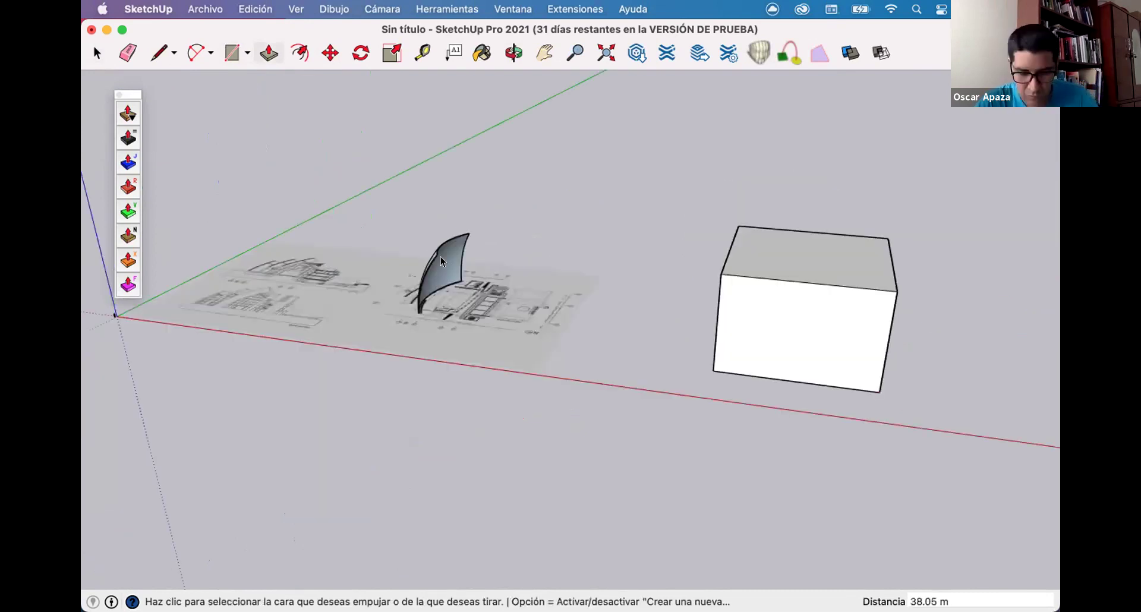
{"action": "key", "text": "space"}
{"action": "scroll", "coordinate": [450, 252], "scroll_direction": "up", "scroll_amount": 5}
{"action": "left_click", "coordinate": [447, 252]}
{"action": "key", "text": "p"}
{"action": "scroll", "coordinate": [468, 267], "scroll_direction": "up", "scroll_amount": 2}
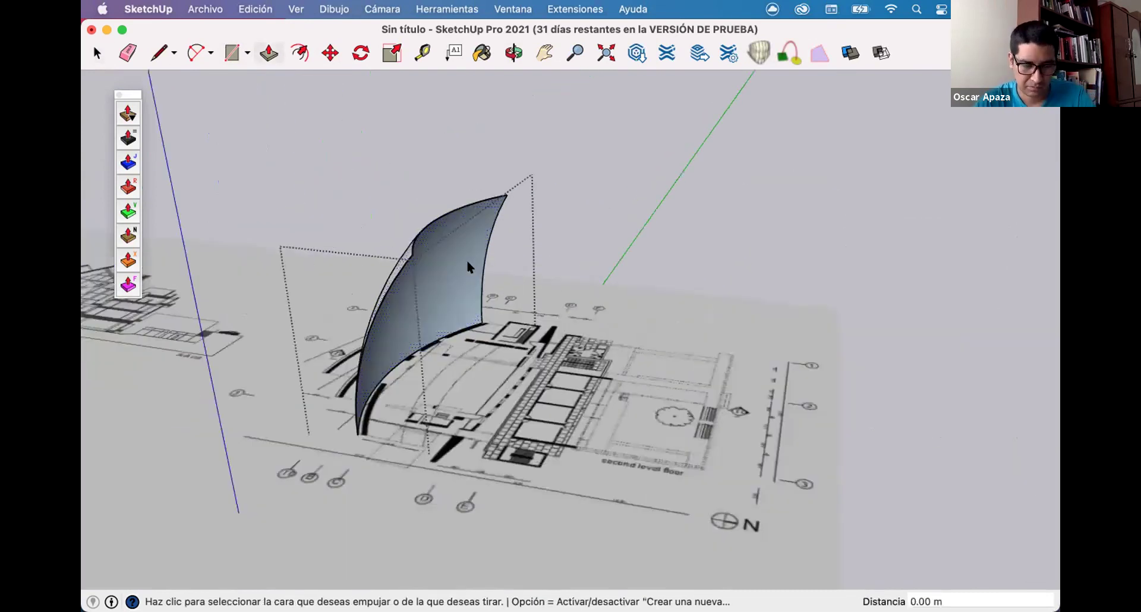
{"action": "key", "text": "space"}
{"action": "scroll", "coordinate": [612, 311], "scroll_direction": "down", "scroll_amount": 8}
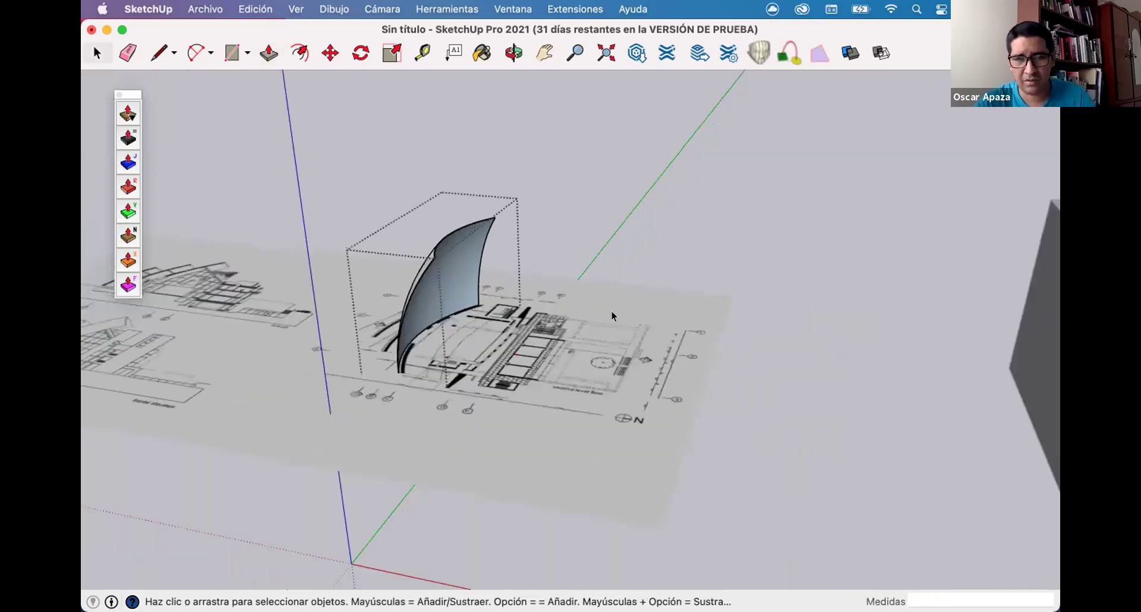
{"action": "left_click", "coordinate": [639, 185]}
Select all faces and edges of the new box and reposition the floating push/pull extension toolbar.
{"action": "mouse_move", "coordinate": [640, 186]}
{"action": "middle_mouse_down"}
{"action": "mouse_move", "coordinate": [651, 134]}
{"action": "mouse_move", "coordinate": [990, 454]}
{"action": "middle_mouse_up"}
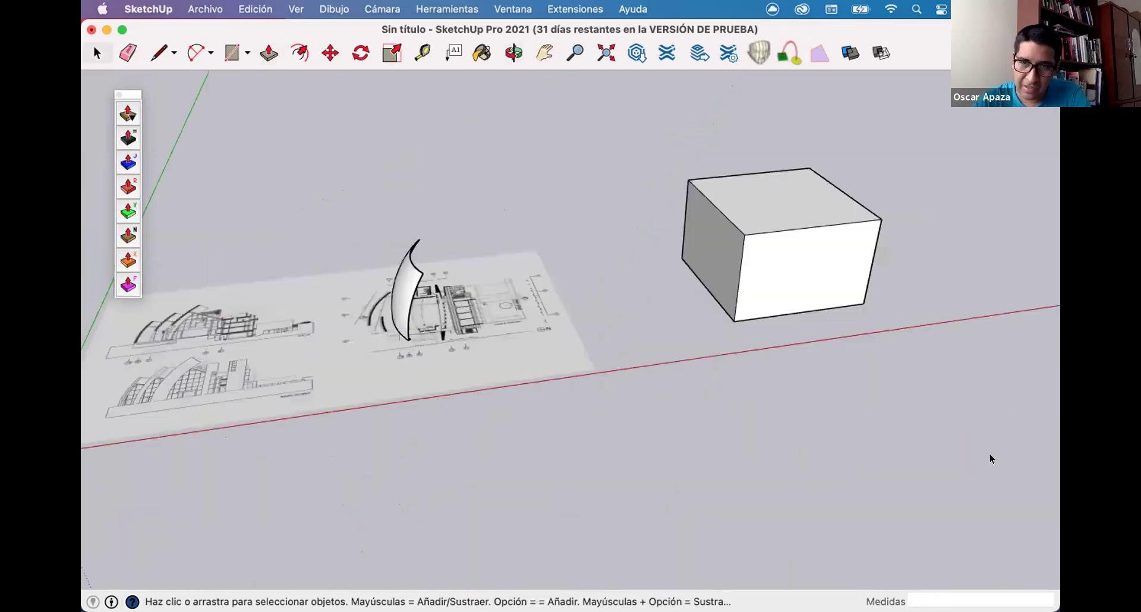
{"action": "left_click_drag", "start_coordinate": [651, 134], "coordinate": [990, 454]}
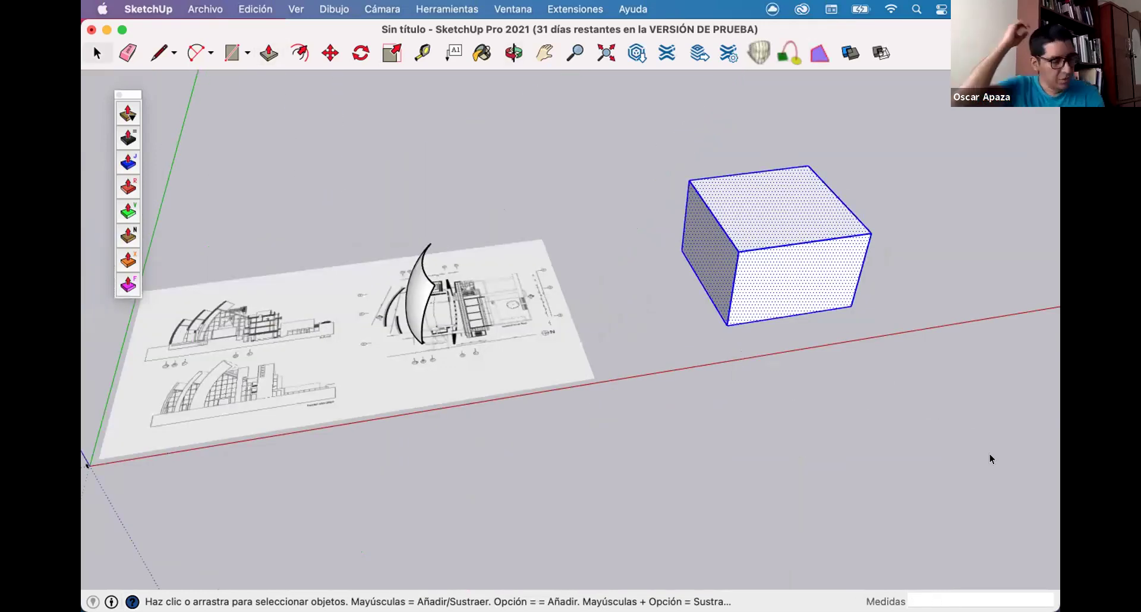
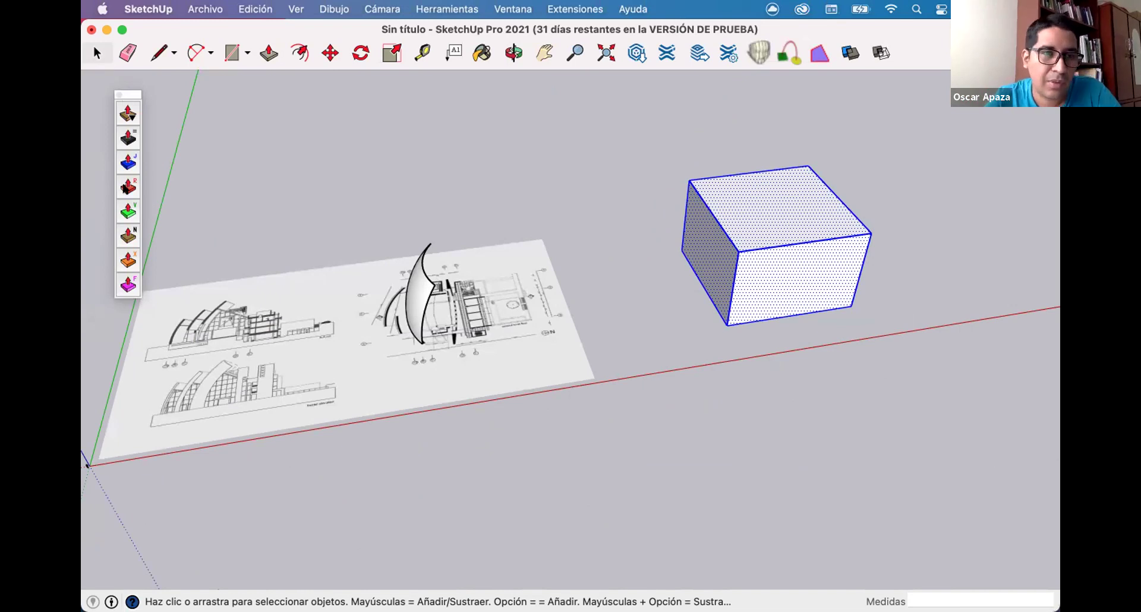
{"action": "mouse_move", "coordinate": [136, 94]}
{"action": "left_mouse_down"}
{"action": "mouse_move", "coordinate": [203, 77]}
{"action": "mouse_move", "coordinate": [102, 84]}
{"action": "mouse_move", "coordinate": [134, 82]}
{"action": "left_mouse_up"}
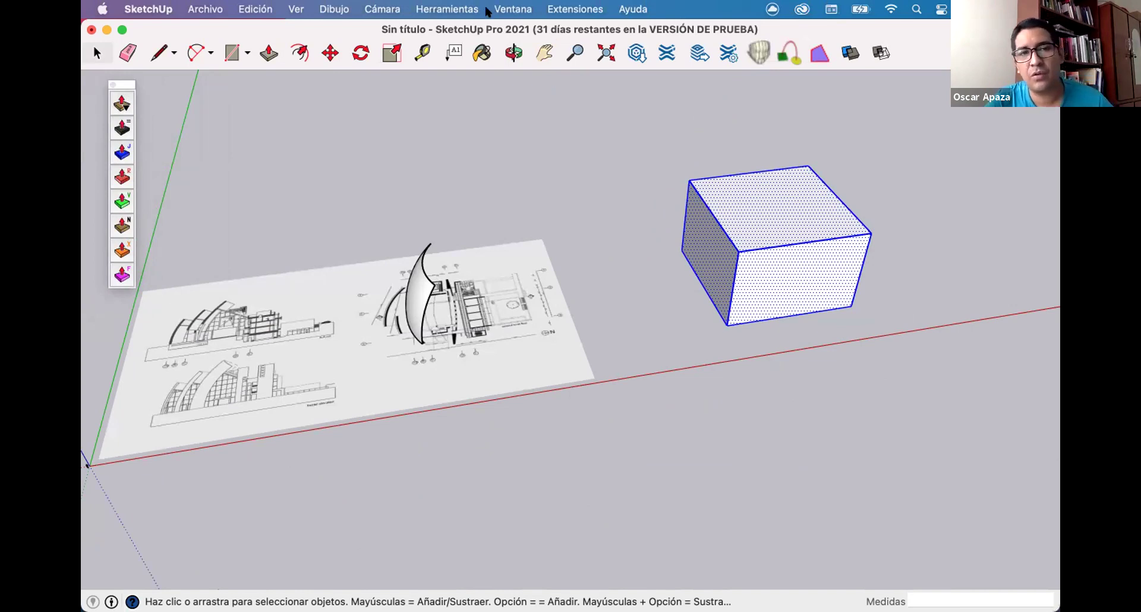
Open the Extension Warehouse and reposition its window over the model.
{"action": "left_click", "coordinate": [506, 9]}
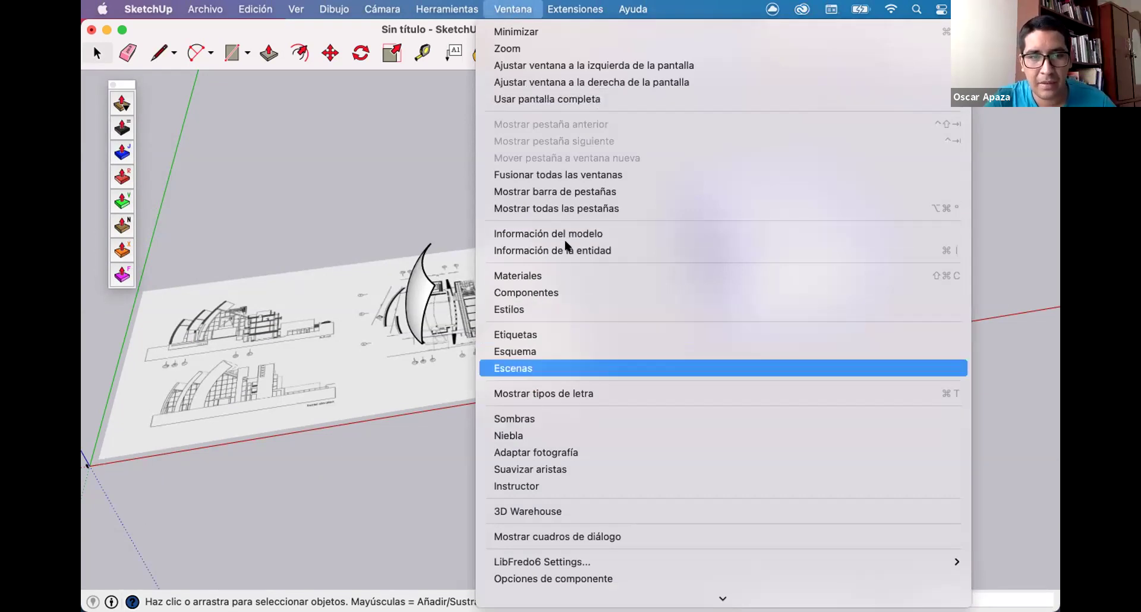
{"action": "mouse_move", "coordinate": [568, 9]}
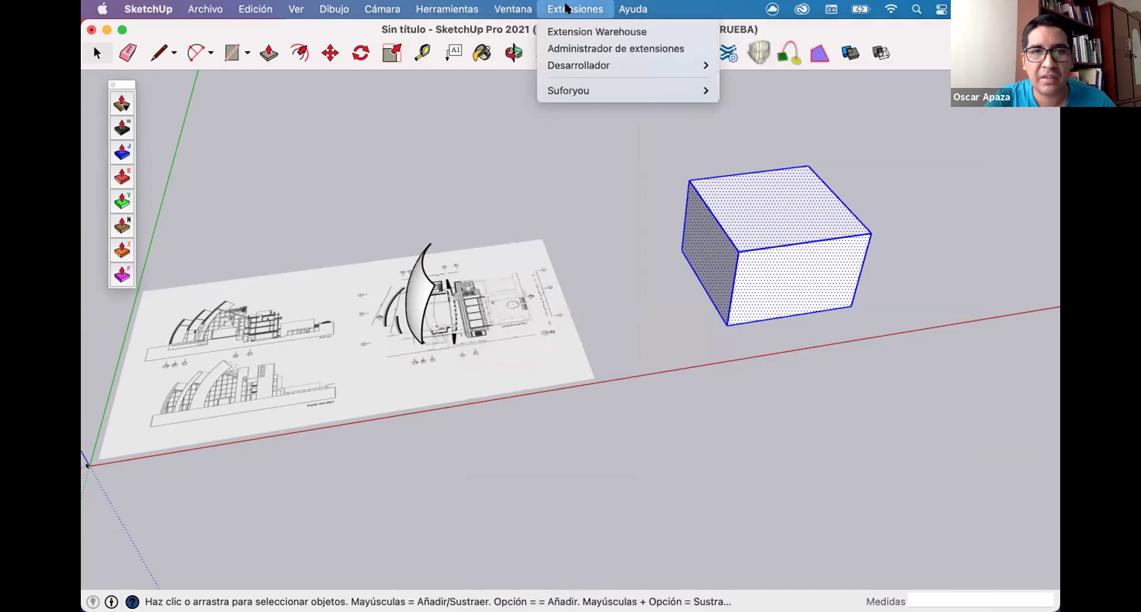
{"action": "left_click", "coordinate": [604, 31]}
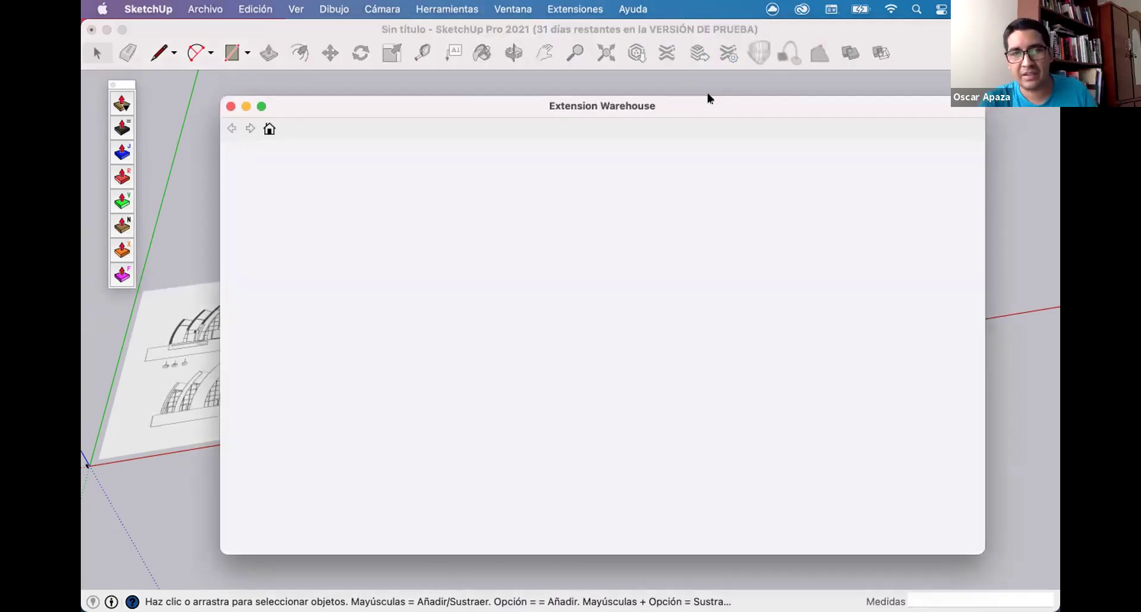
{"action": "left_click_drag", "start_coordinate": [711, 105], "coordinate": [698, 87]}
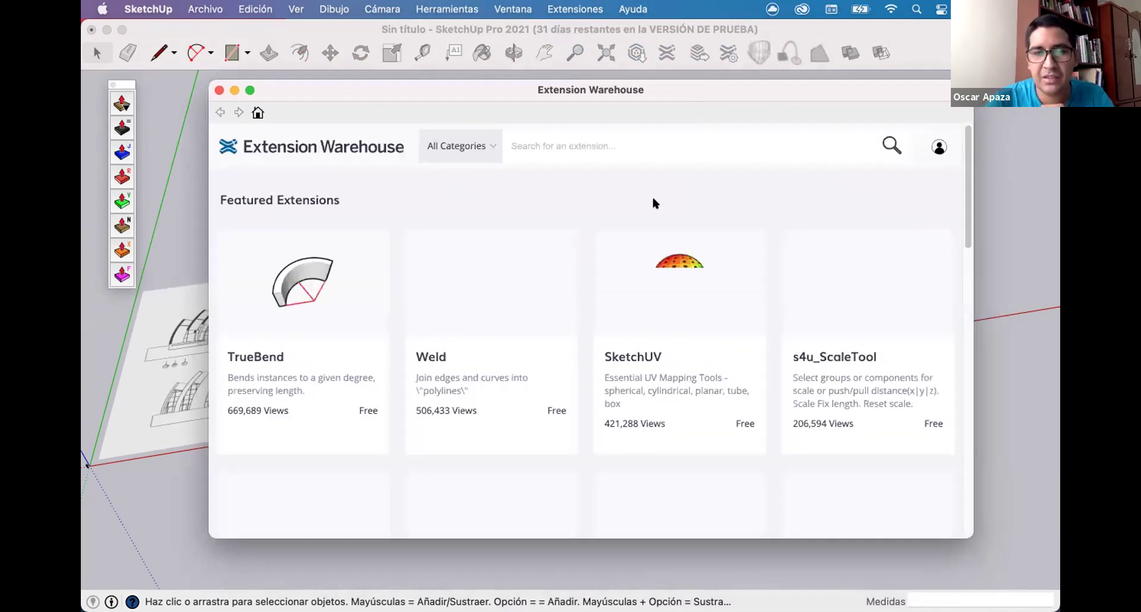
Browse the featured and top extensions in the Extension Warehouse.
{"action": "left_click", "coordinate": [561, 144]}
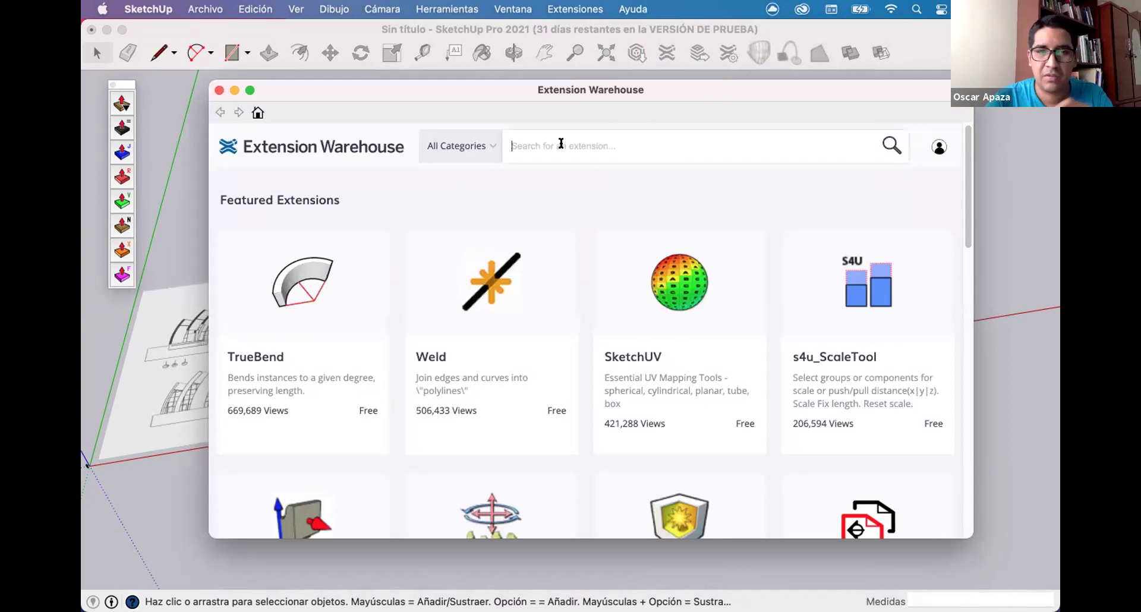
{"action": "scroll", "coordinate": [632, 392], "scroll_direction": "down", "scroll_amount": 10}
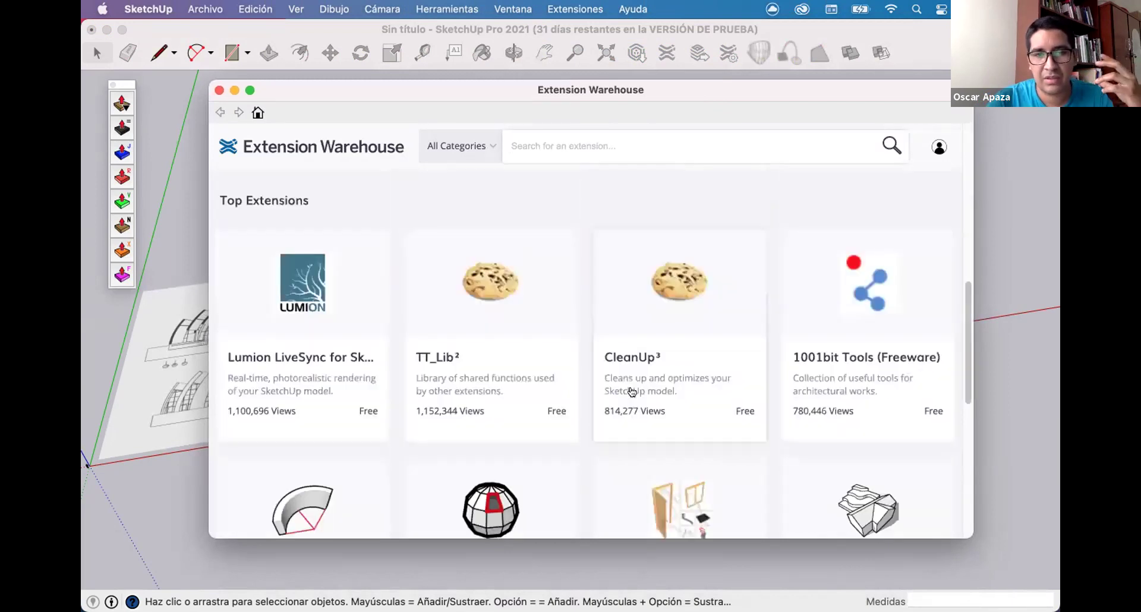
{"action": "scroll", "coordinate": [632, 392], "scroll_direction": "down", "scroll_amount": 5}
{"action": "scroll", "coordinate": [481, 429], "scroll_direction": "up", "scroll_amount": 2}
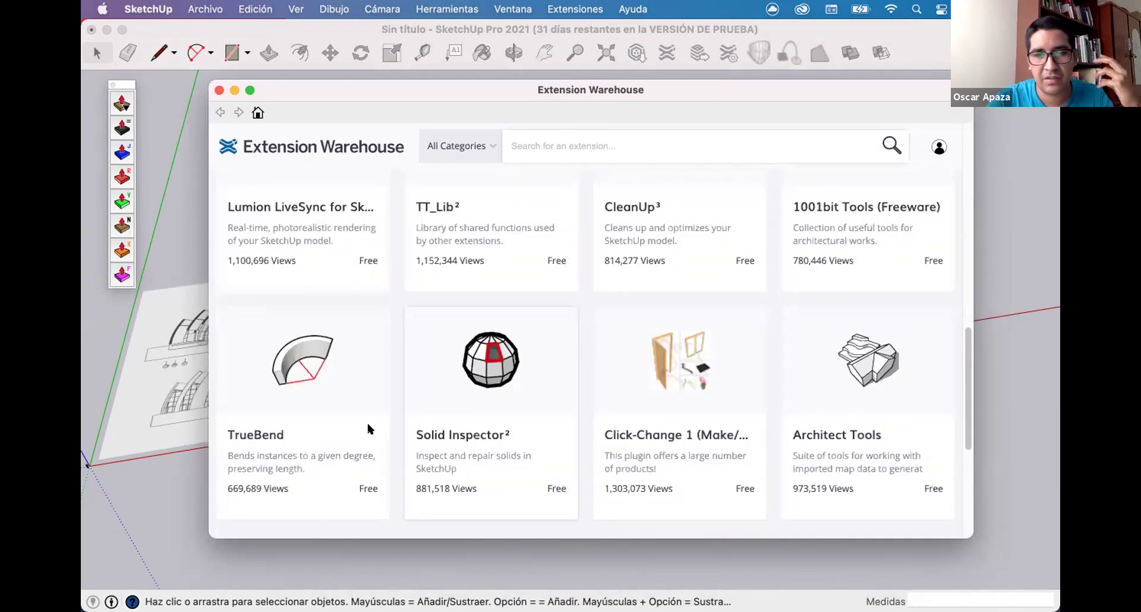
{"action": "scroll", "coordinate": [599, 360], "scroll_direction": "down", "scroll_amount": 4}
{"action": "scroll", "coordinate": [607, 415], "scroll_direction": "up", "scroll_amount": 4}
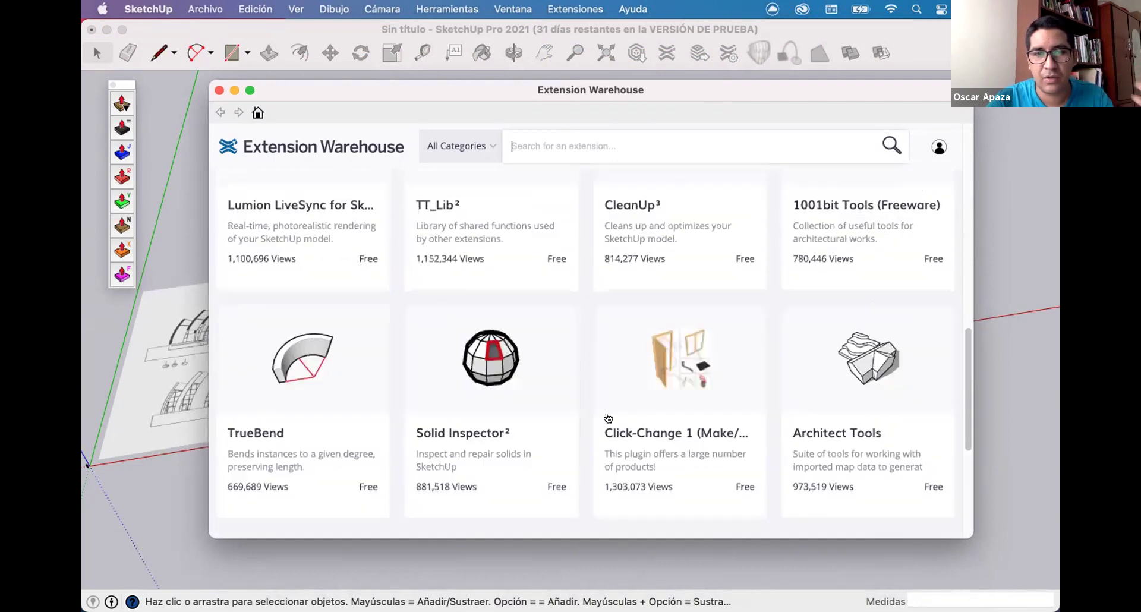
{"action": "scroll", "coordinate": [609, 418], "scroll_direction": "up", "scroll_amount": 6}
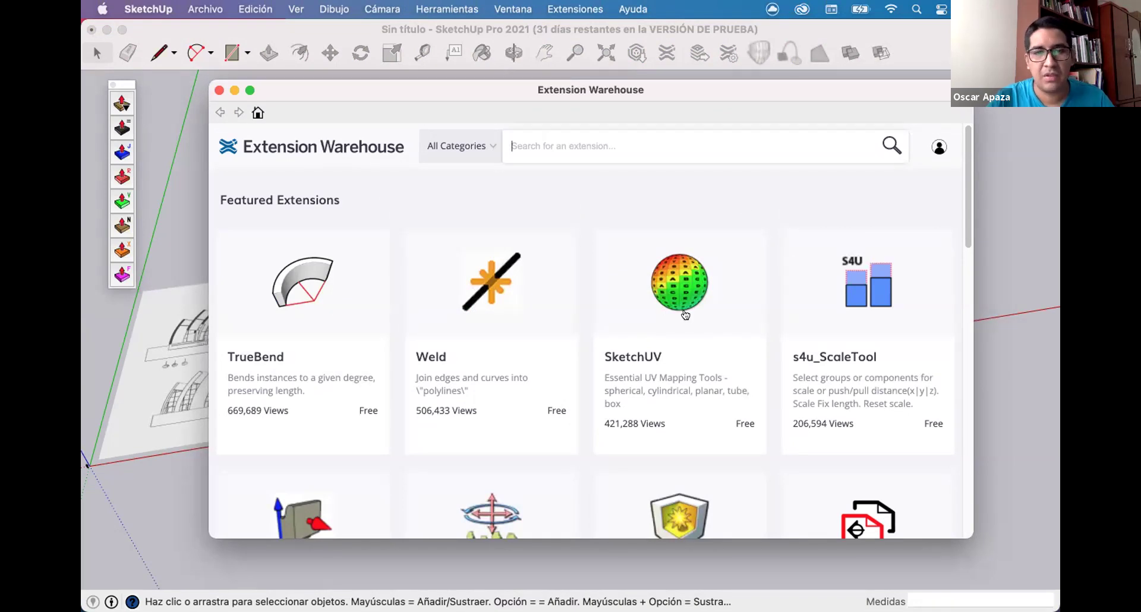
Close the Extension Warehouse and clear the selection of the box.
{"action": "scroll", "coordinate": [668, 290], "scroll_direction": "down", "scroll_amount": 1}
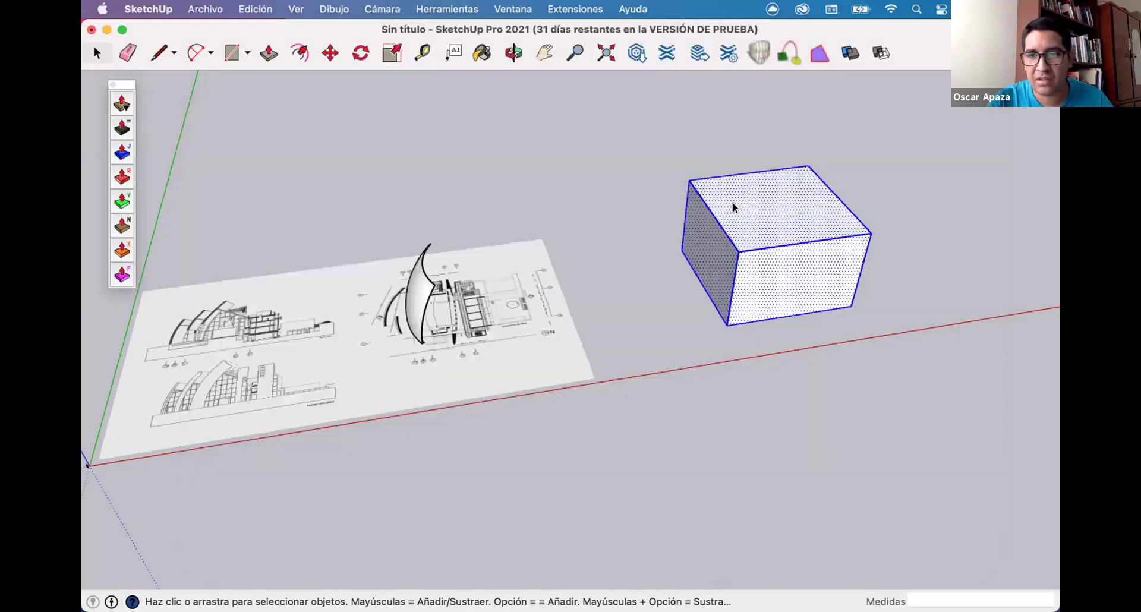
{"action": "scroll", "coordinate": [742, 289], "scroll_direction": "up", "scroll_amount": 5}
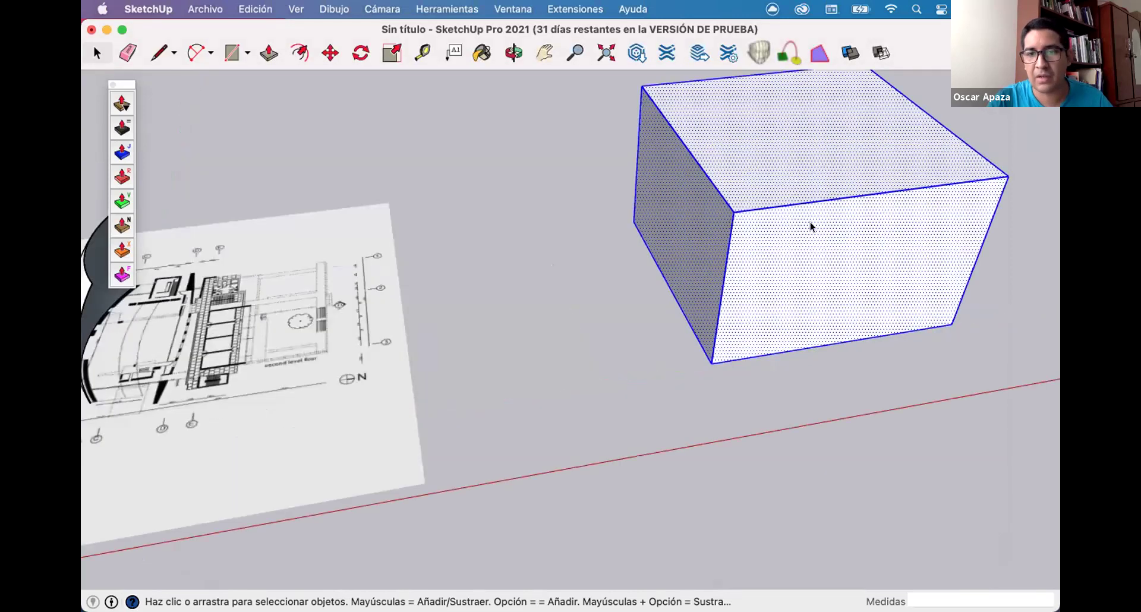
{"action": "left_click", "coordinate": [535, 333]}
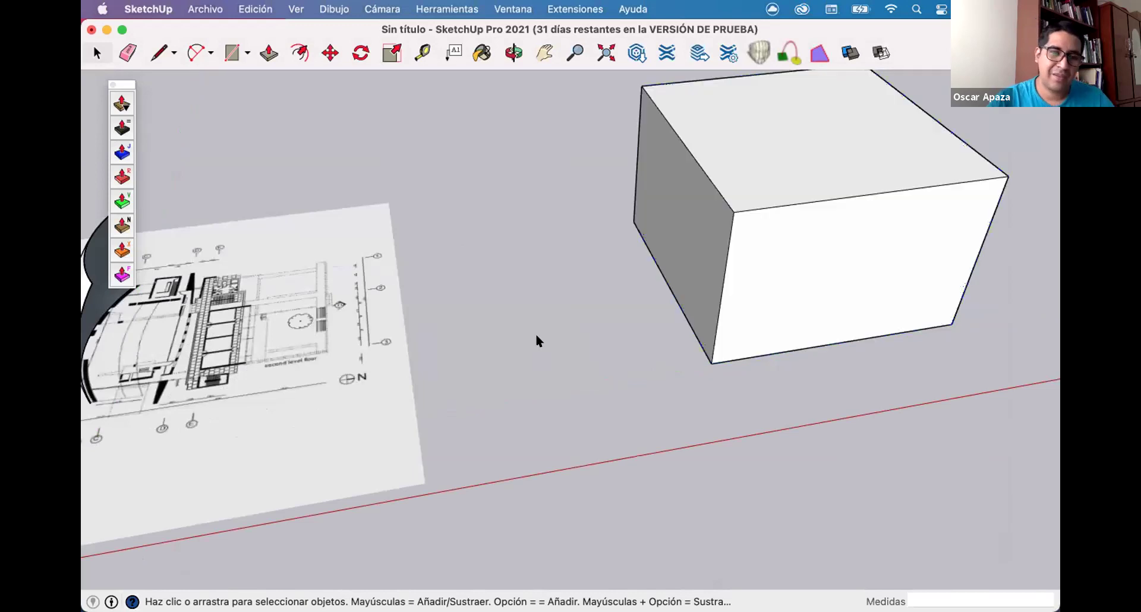
{"action": "scroll", "coordinate": [587, 314], "scroll_direction": "down", "scroll_amount": 6}
{"action": "middle_click_drag", "start_coordinate": [531, 269], "coordinate": [533, 275]}
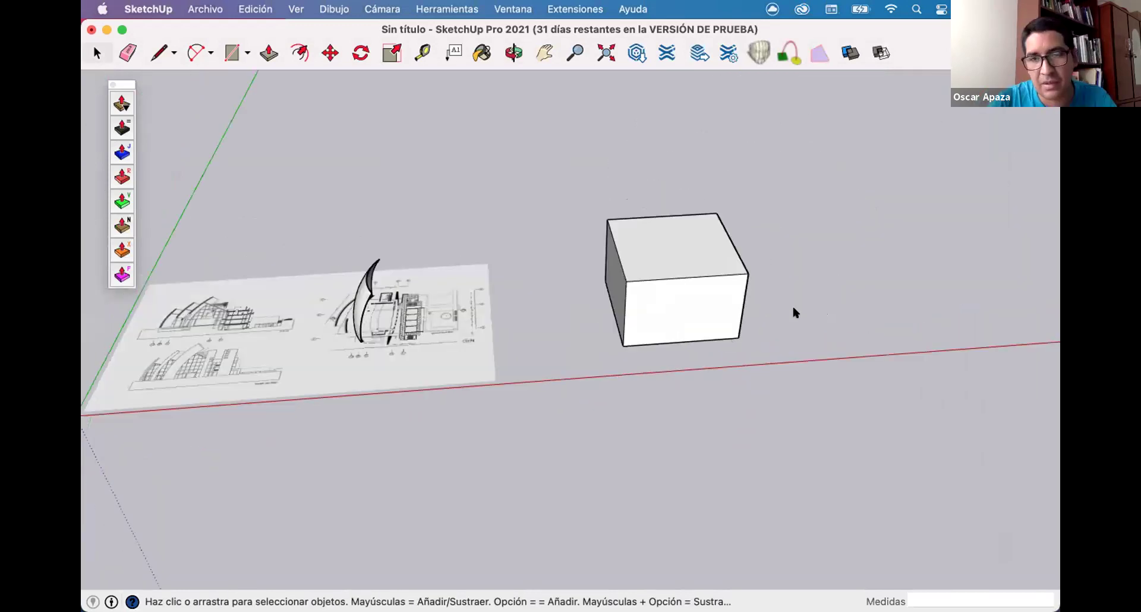
Switch to the browser's jubilee church plan image results, view them, and return to the untitled SketchUp model.
{"action": "key", "text": "ctrl+Up"}
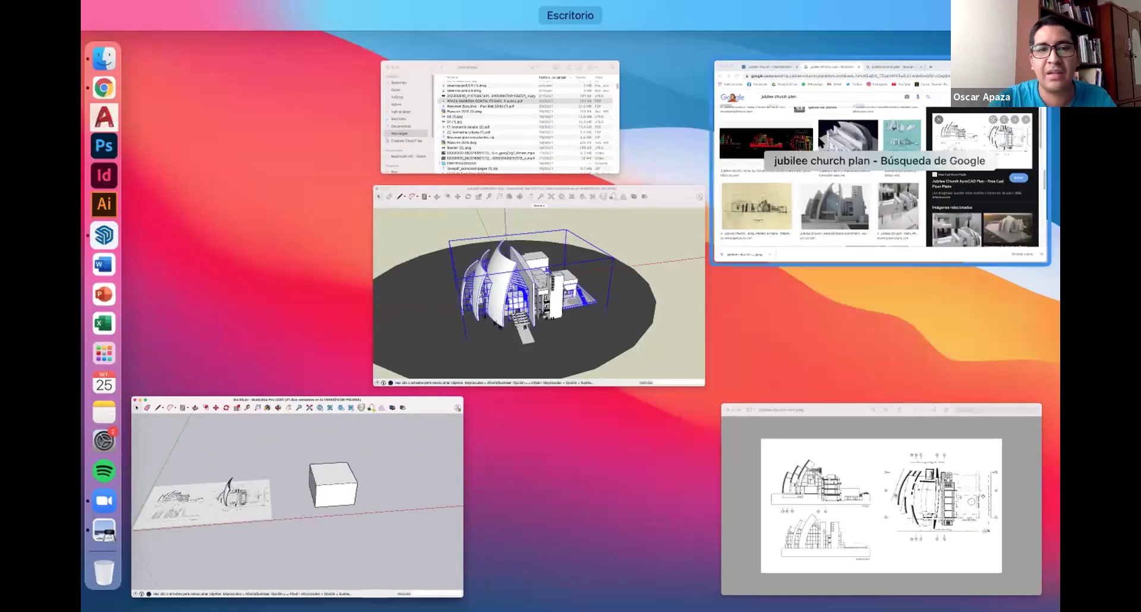
{"action": "left_click", "coordinate": [880, 160]}
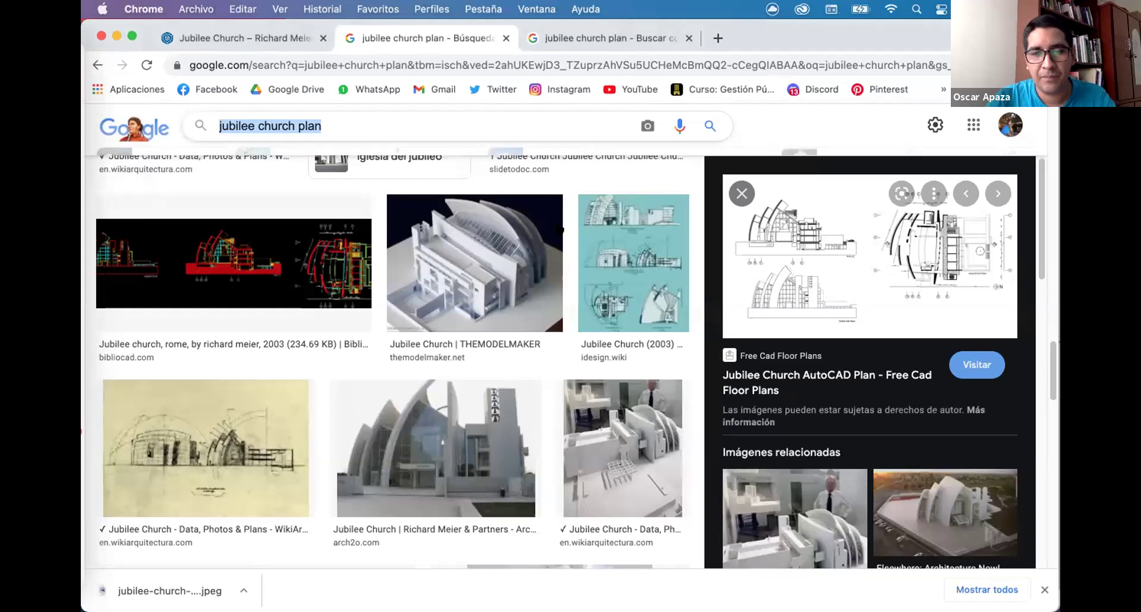
{"action": "key", "text": "ctrl+Up"}
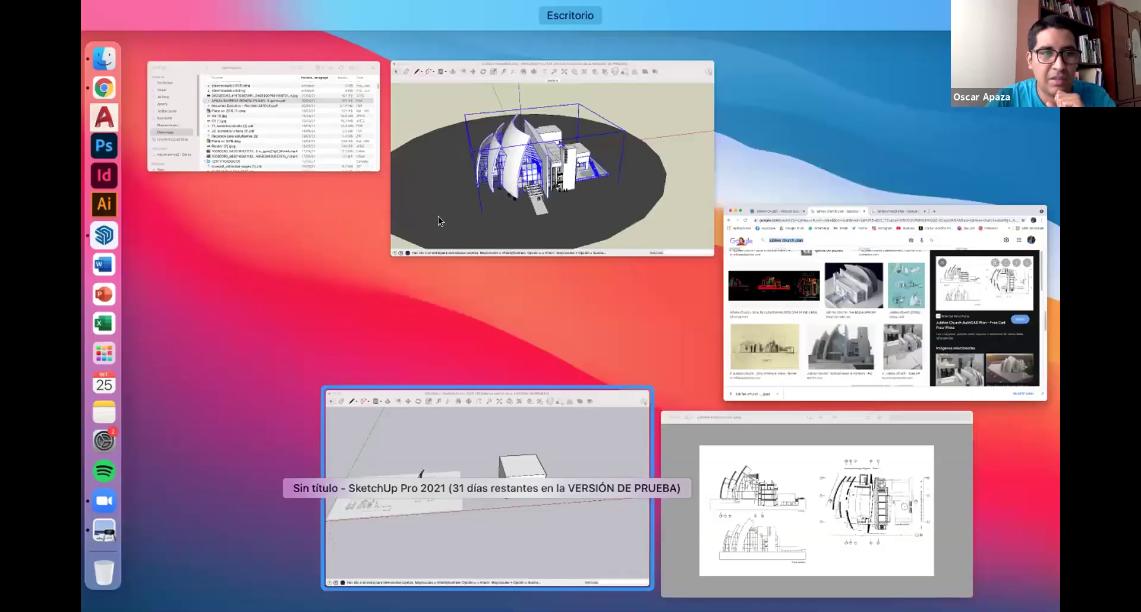
{"action": "left_click", "coordinate": [490, 395]}
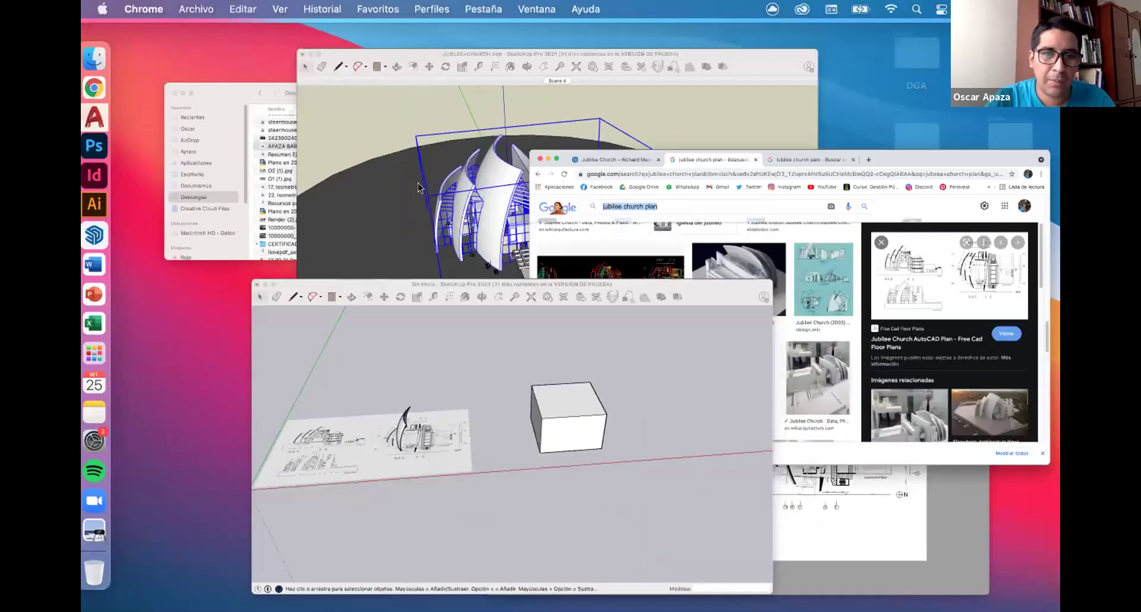
Measure the thickness of the curved wall drawn on the floor plan beside the shell's base, using the Line tool.
{"action": "scroll", "coordinate": [451, 388], "scroll_direction": "up", "scroll_amount": 10}
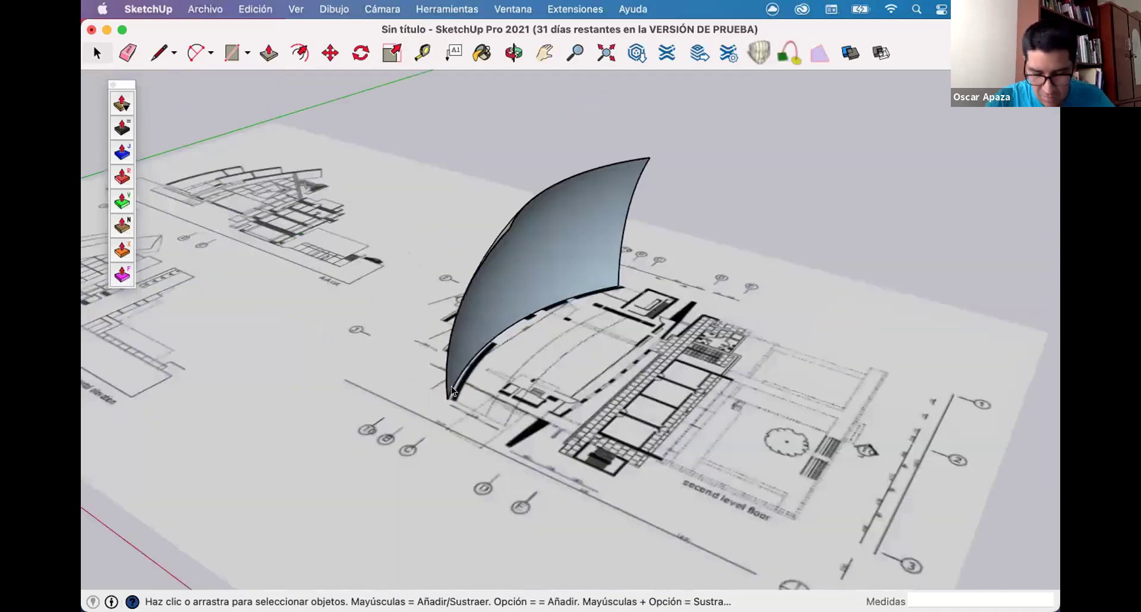
{"action": "scroll", "coordinate": [451, 393], "scroll_direction": "up", "scroll_amount": 3}
{"action": "key", "text": "l"}
{"action": "scroll", "coordinate": [408, 351], "scroll_direction": "up", "scroll_amount": 5}
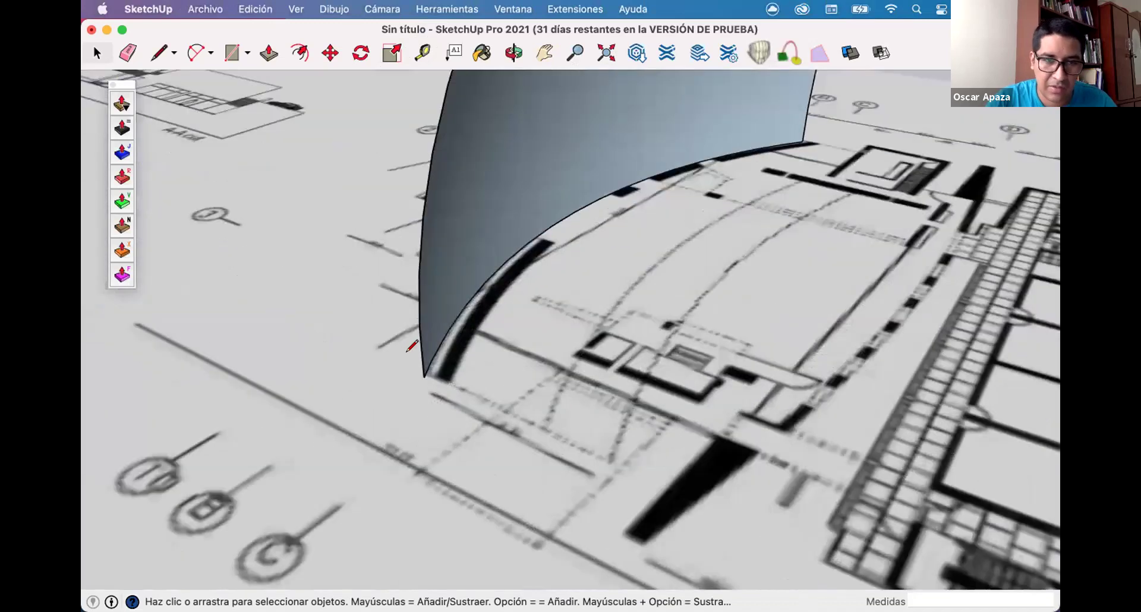
{"action": "left_click", "coordinate": [410, 359]}
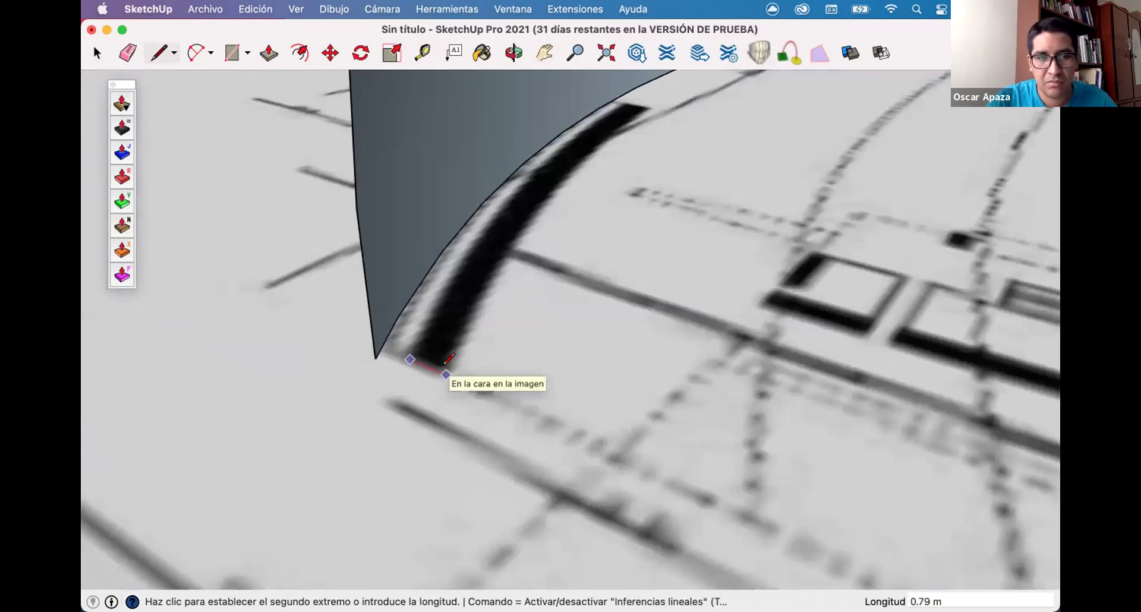
{"action": "key", "text": "Escape"}
{"action": "scroll", "coordinate": [492, 301], "scroll_direction": "up", "scroll_amount": 2}
{"action": "left_click", "coordinate": [497, 269]}
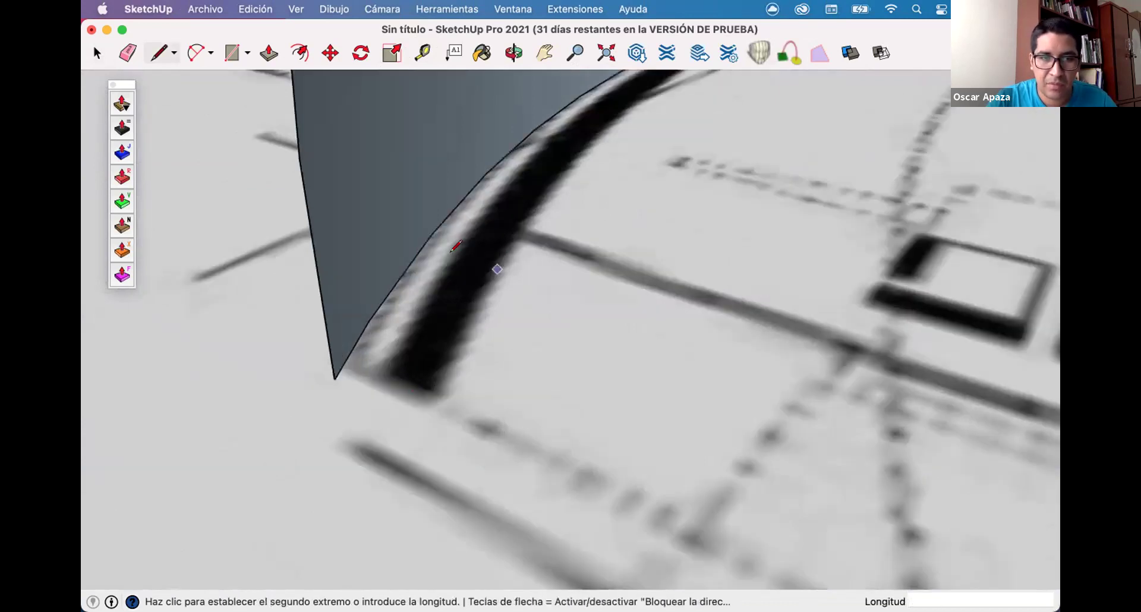
{"action": "left_click", "coordinate": [455, 255]}
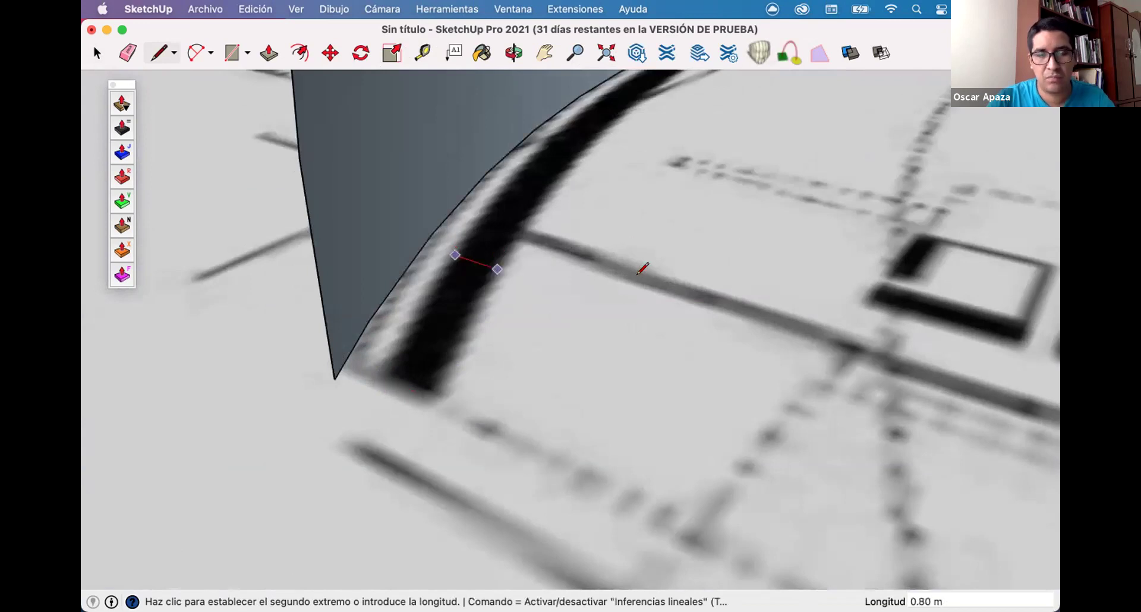
{"action": "key", "text": "Escape"}
{"action": "scroll", "coordinate": [639, 291], "scroll_direction": "down", "scroll_amount": 3}
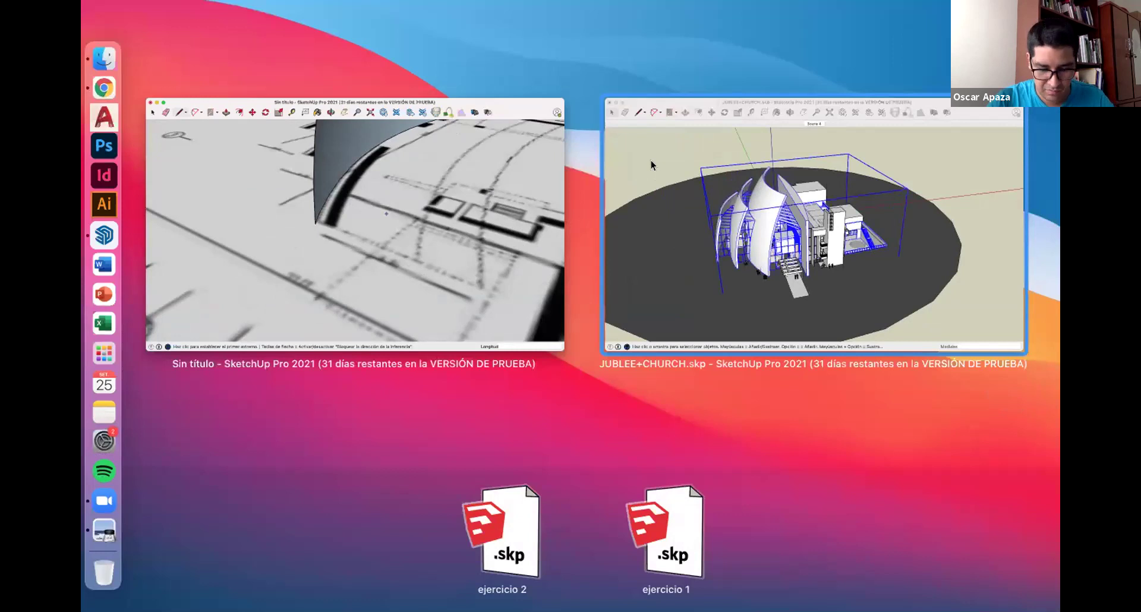
Switch to the JUBLEE+CHURCH.skp model and measure the thickness of the large curved wall at its base near the entrance.
{"action": "left_click", "coordinate": [651, 160]}
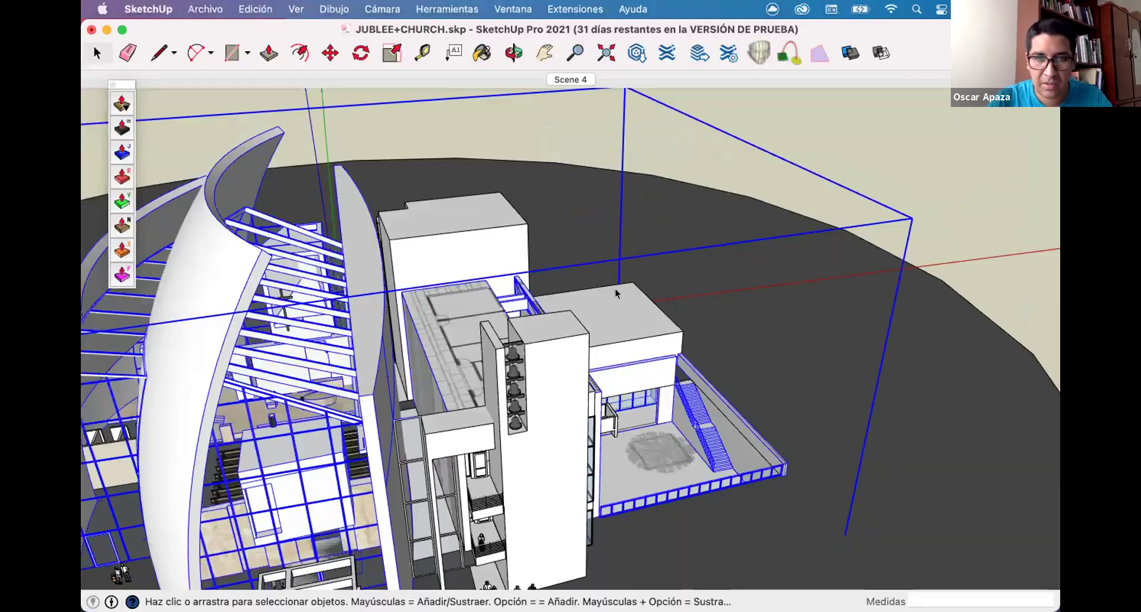
{"action": "scroll", "coordinate": [553, 278], "scroll_direction": "up", "scroll_amount": 5}
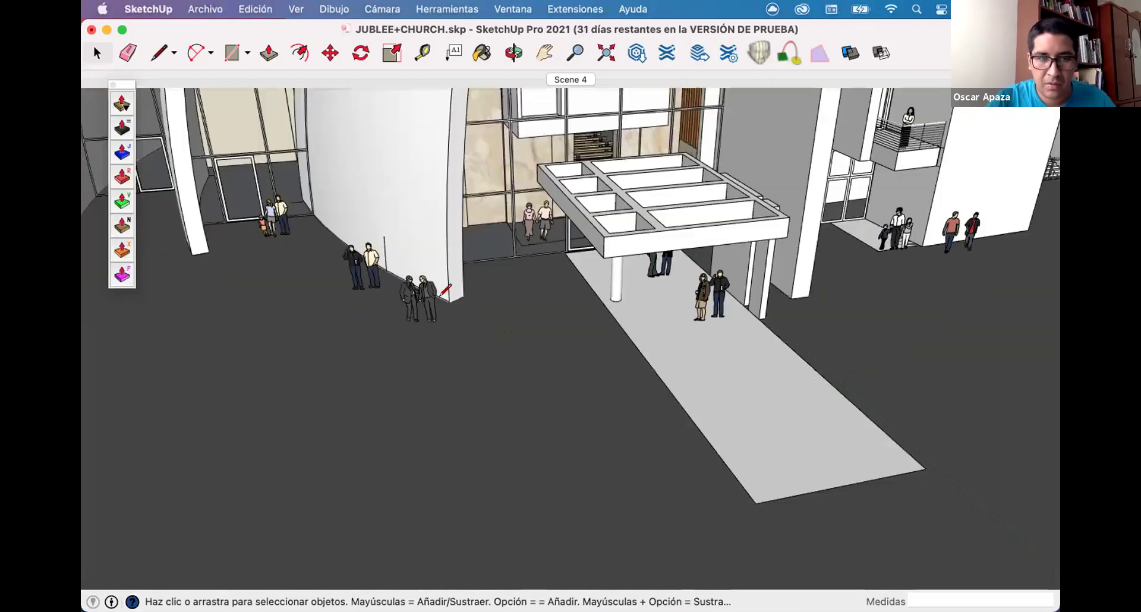
{"action": "scroll", "coordinate": [463, 284], "scroll_direction": "up", "scroll_amount": 2}
{"action": "key", "text": "l"}
{"action": "left_click", "coordinate": [454, 289]}
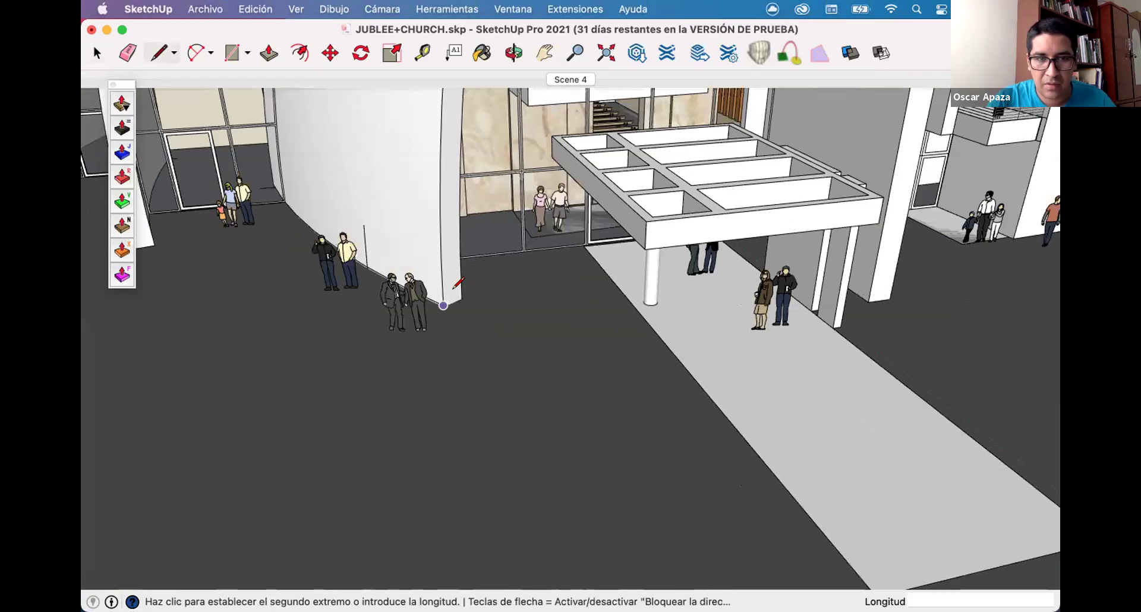
{"action": "scroll", "coordinate": [454, 289], "scroll_direction": "up", "scroll_amount": 2}
{"action": "scroll", "coordinate": [455, 290], "scroll_direction": "up", "scroll_amount": 2}
{"action": "left_click", "coordinate": [458, 296]}
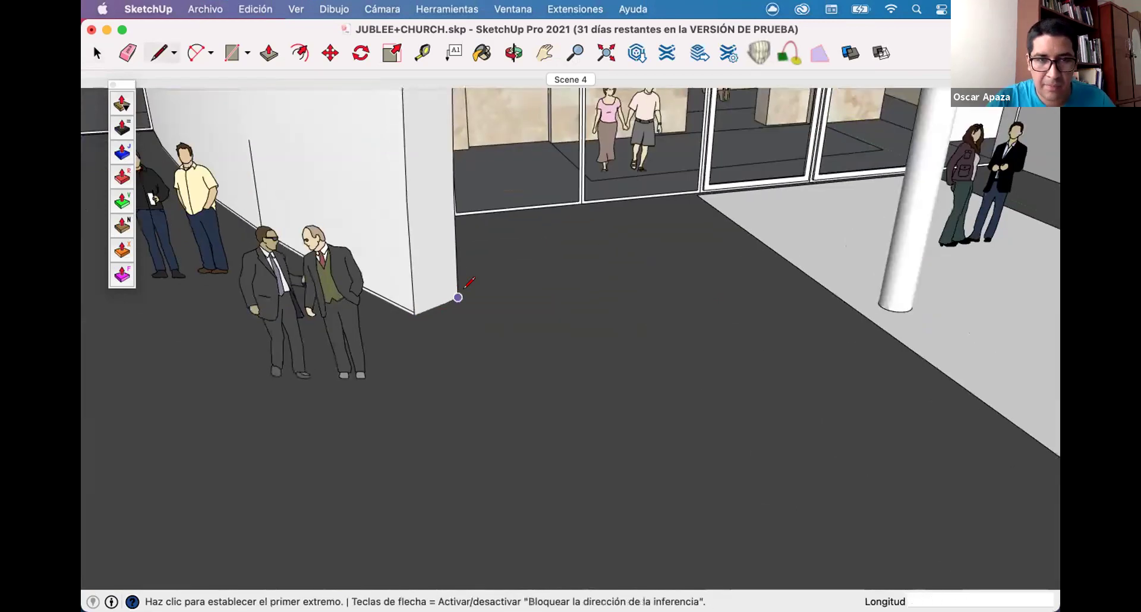
{"action": "scroll", "coordinate": [462, 292], "scroll_direction": "up", "scroll_amount": 3}
{"action": "left_click", "coordinate": [386, 326]}
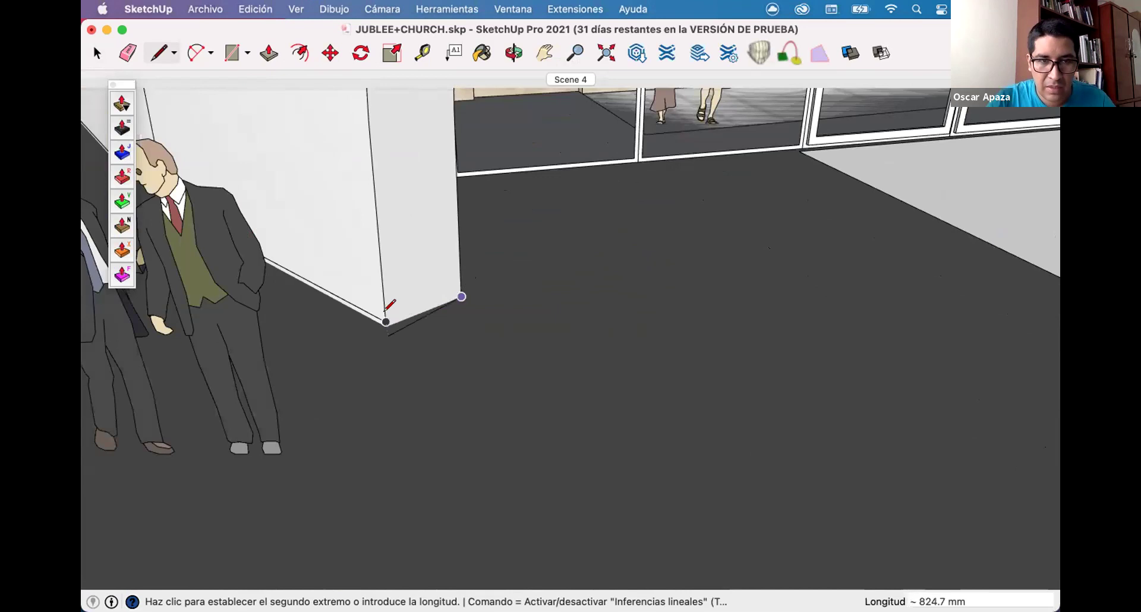
{"action": "scroll", "coordinate": [388, 317], "scroll_direction": "up", "scroll_amount": 2}
{"action": "scroll", "coordinate": [387, 312], "scroll_direction": "up", "scroll_amount": 3}
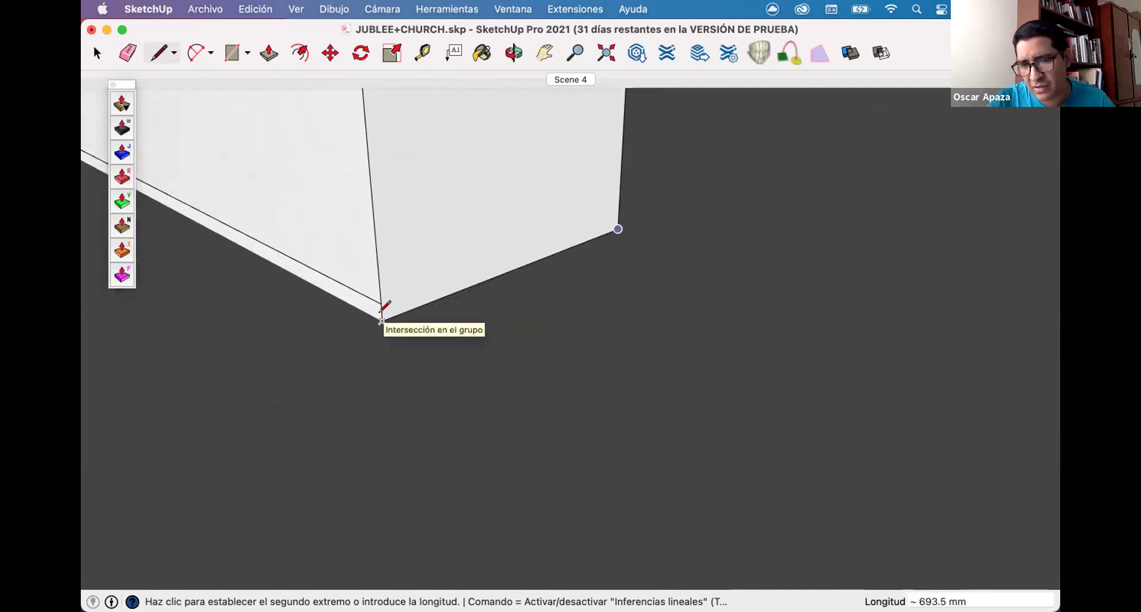
{"action": "key", "text": "space"}
{"action": "scroll", "coordinate": [480, 294], "scroll_direction": "down", "scroll_amount": 2}
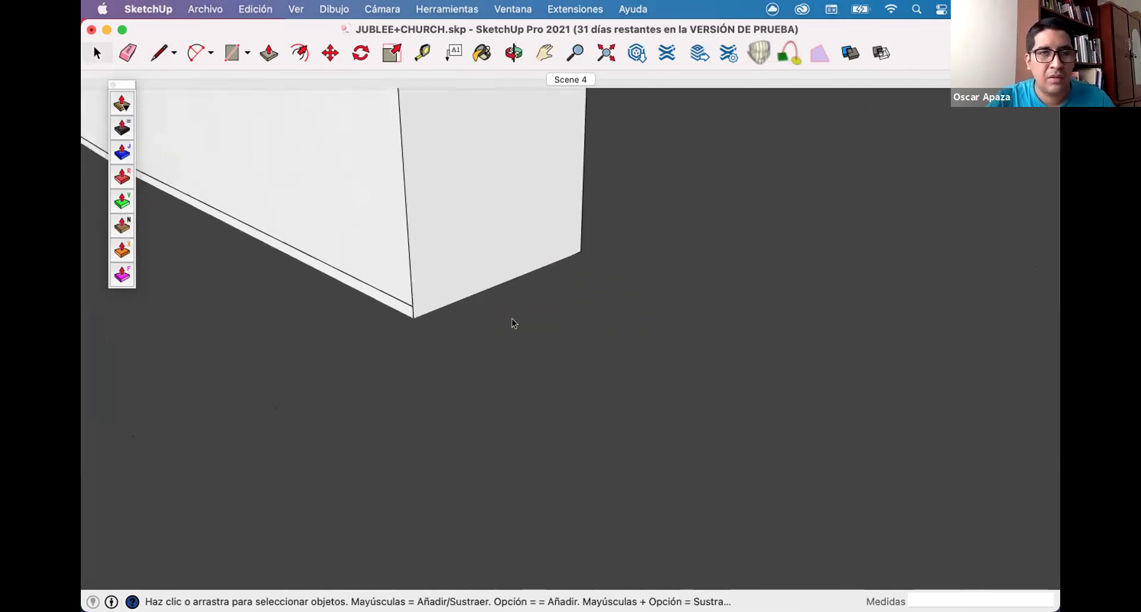
{"action": "scroll", "coordinate": [241, 107], "scroll_direction": "down", "scroll_amount": 2}
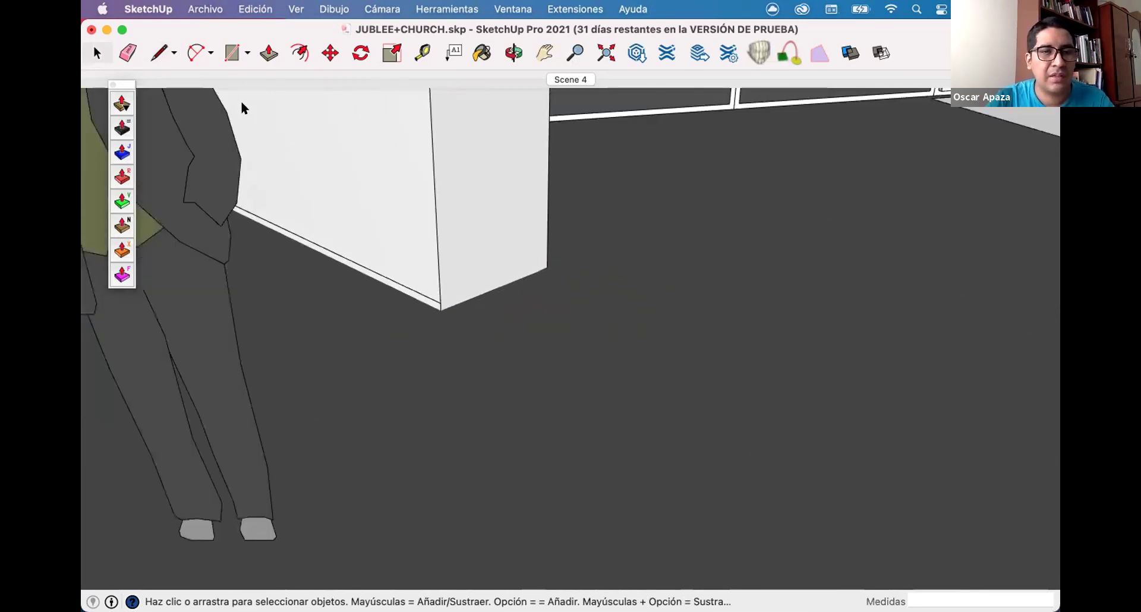
{"action": "scroll", "coordinate": [241, 107], "scroll_direction": "down", "scroll_amount": 3}
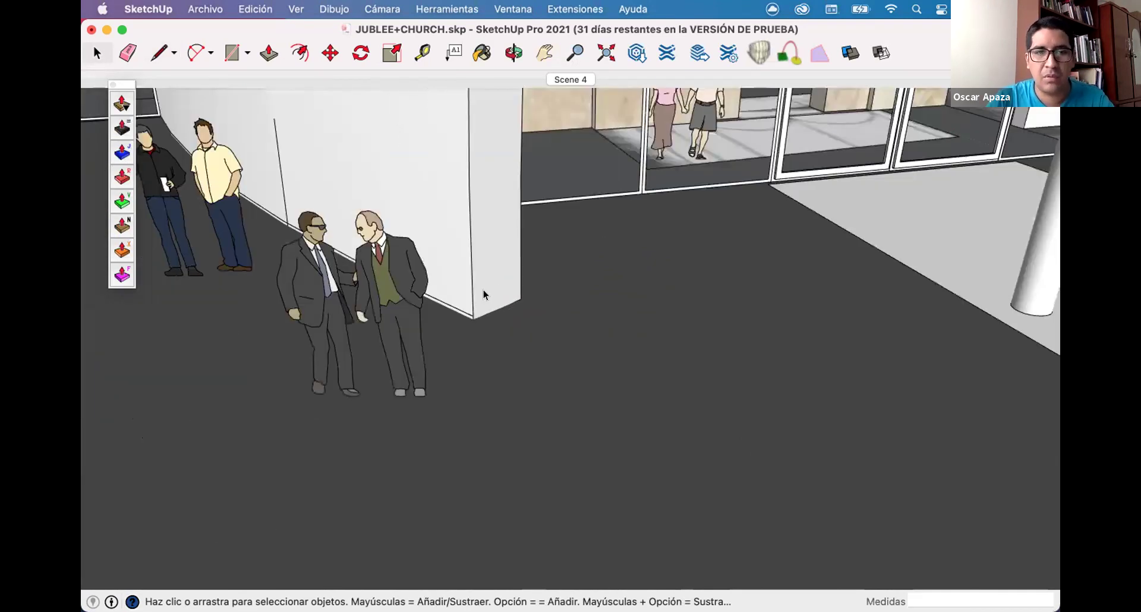
Thicken the curved shell's surface with the extension's Thicken tool, using an offset of 0.7 m.
{"action": "scroll", "coordinate": [418, 328], "scroll_direction": "up", "scroll_amount": 1}
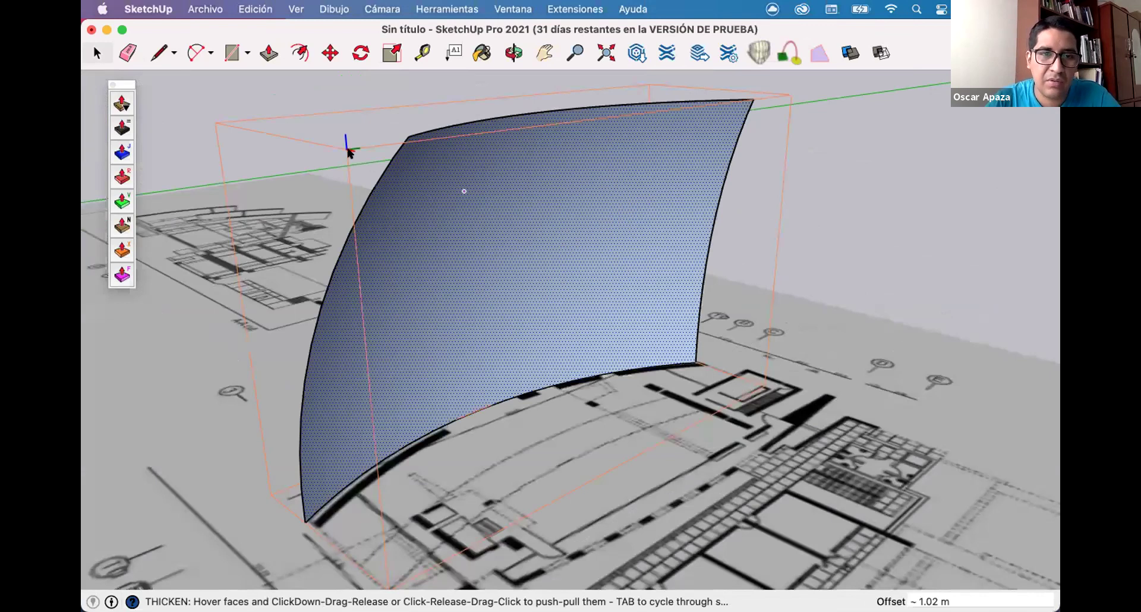
{"action": "left_click", "coordinate": [464, 191]}
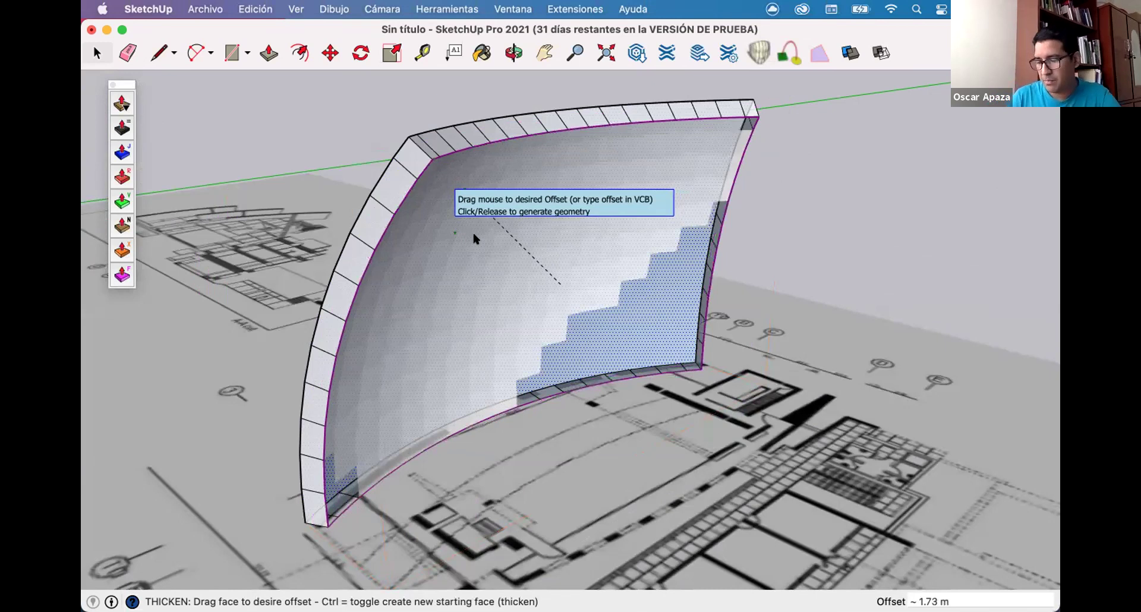
{"action": "type", "text": ".7"}
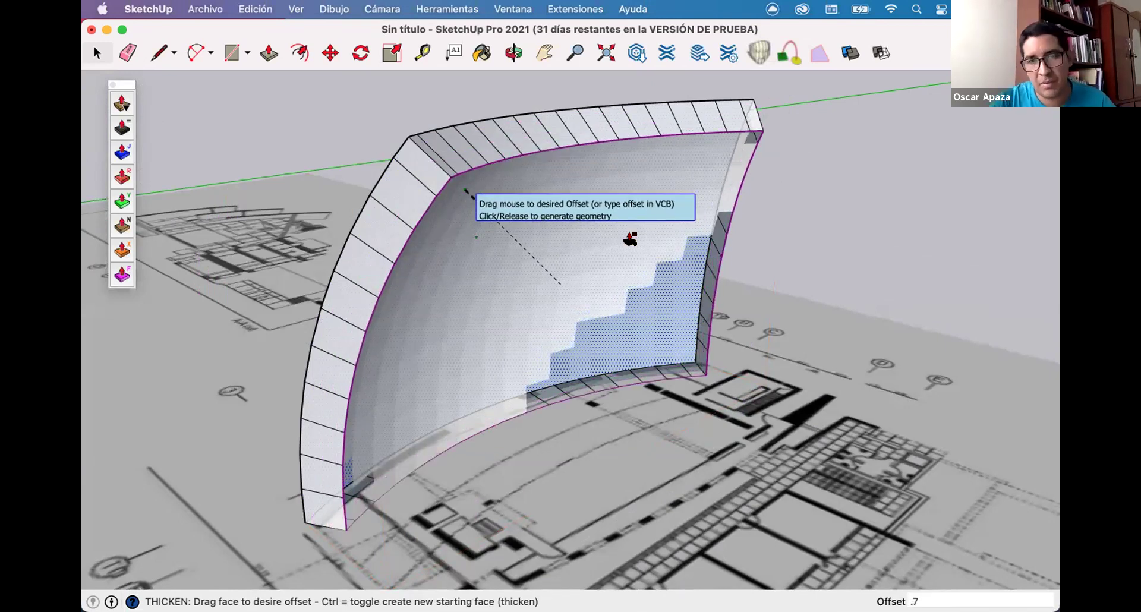
{"action": "key", "text": "Return"}
{"action": "key", "text": "space"}
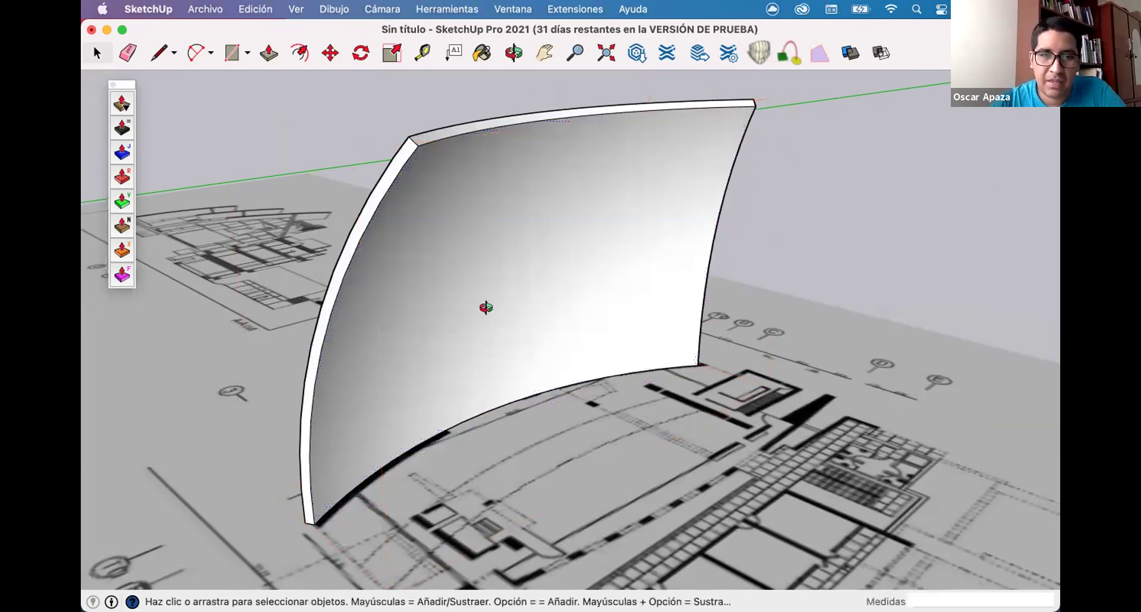
Examine the thickened shell from several sides against the floor plan and elevation drawings.
{"action": "middle_click_drag", "start_coordinate": [484, 309], "coordinate": [874, 357]}
{"action": "middle_click_drag", "start_coordinate": [618, 307], "coordinate": [587, 268]}
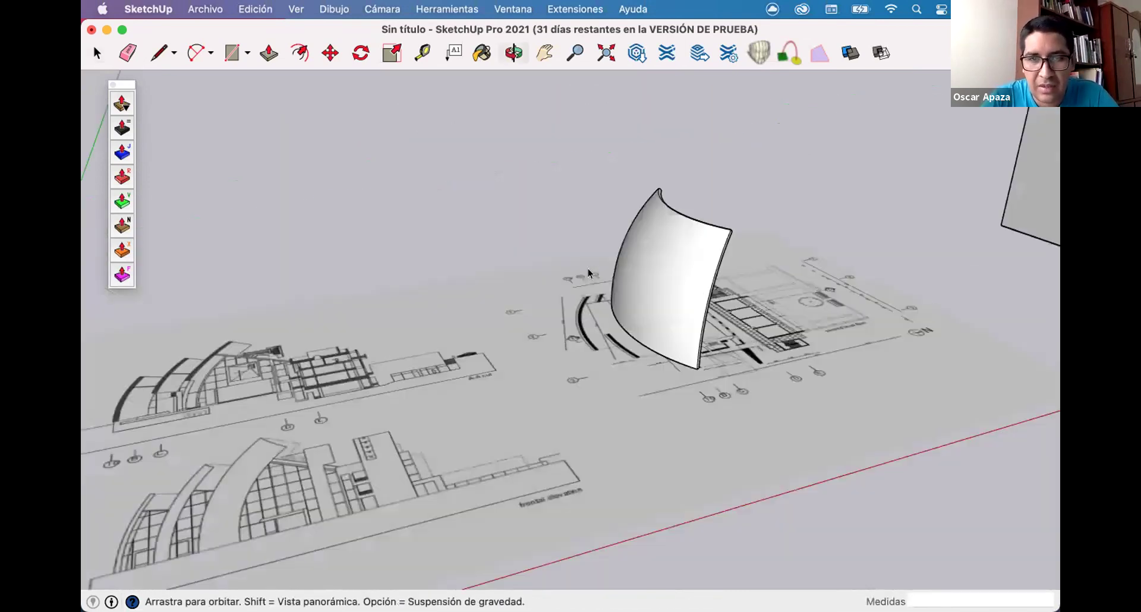
{"action": "middle_click_drag", "start_coordinate": [624, 340], "coordinate": [491, 337]}
{"action": "scroll", "coordinate": [491, 337], "scroll_direction": "up", "scroll_amount": 5}
{"action": "middle_click_drag", "start_coordinate": [596, 244], "coordinate": [1014, 297]}
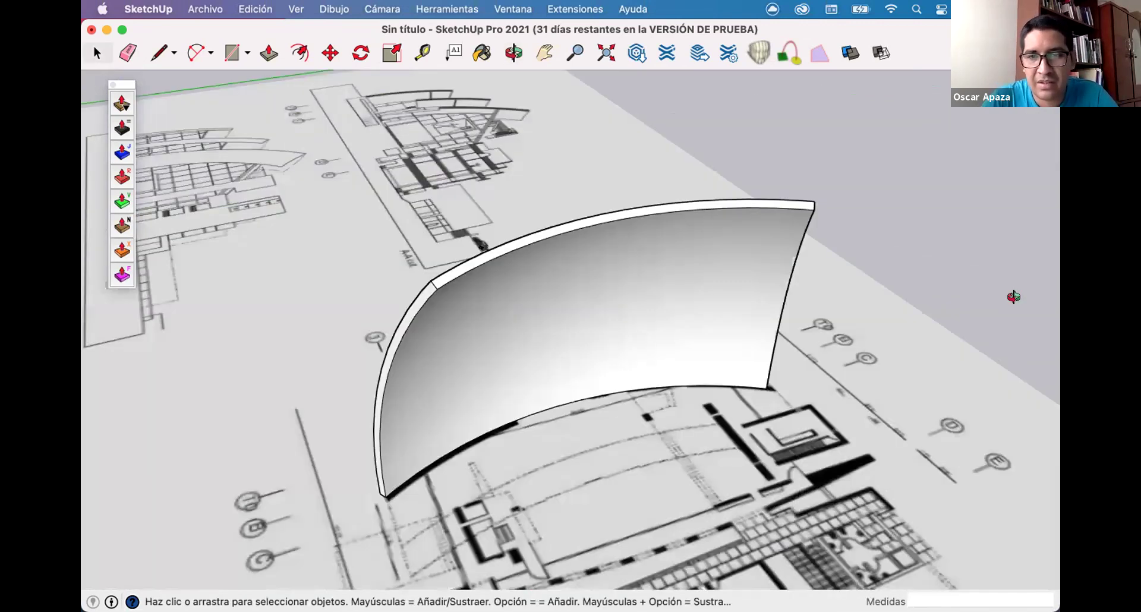
{"action": "scroll", "coordinate": [611, 298], "scroll_direction": "down", "scroll_amount": 4}
{"action": "middle_click_drag", "start_coordinate": [611, 298], "coordinate": [803, 422]}
{"action": "middle_click_drag", "start_coordinate": [477, 311], "coordinate": [567, 372]}
{"action": "middle_click_drag", "start_coordinate": [775, 343], "coordinate": [758, 317]}
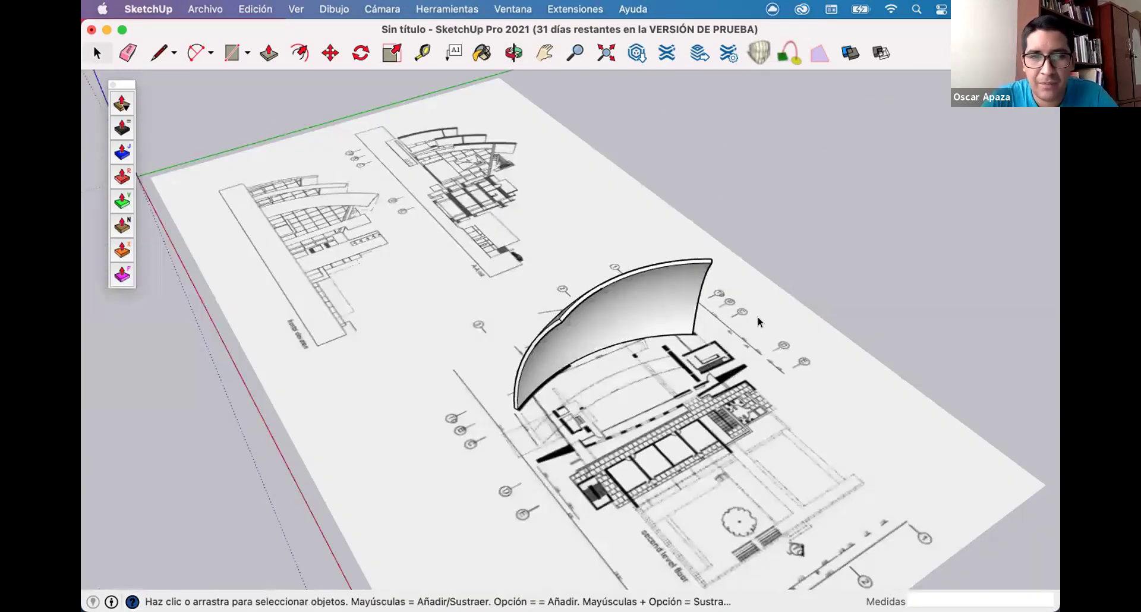
{"action": "middle_click_drag", "start_coordinate": [716, 265], "coordinate": [797, 351]}
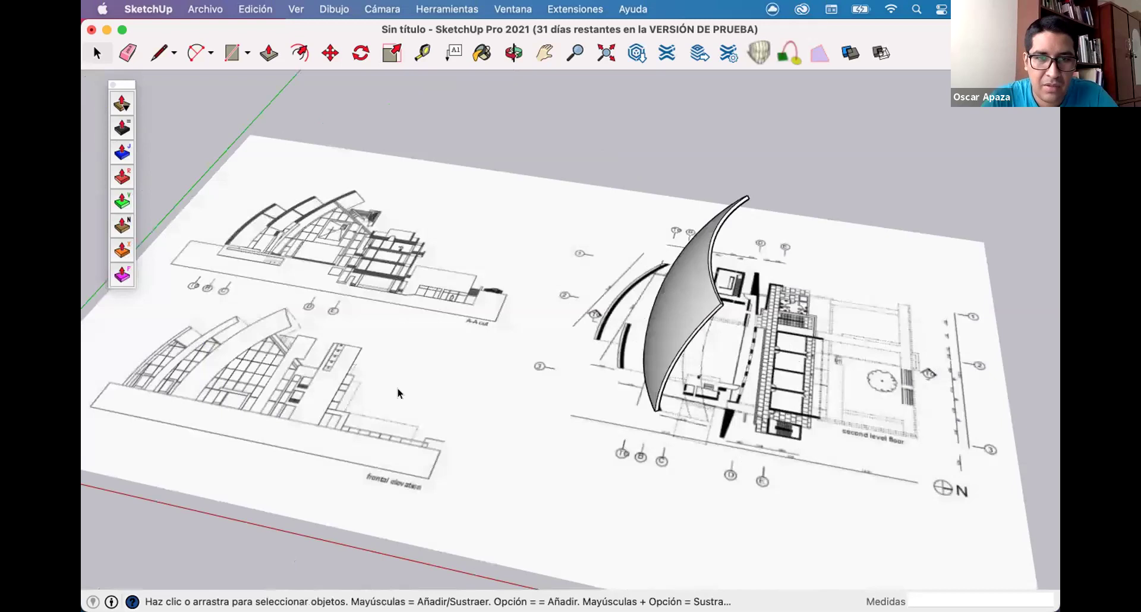
{"action": "scroll", "coordinate": [401, 391], "scroll_direction": "up", "scroll_amount": 3}
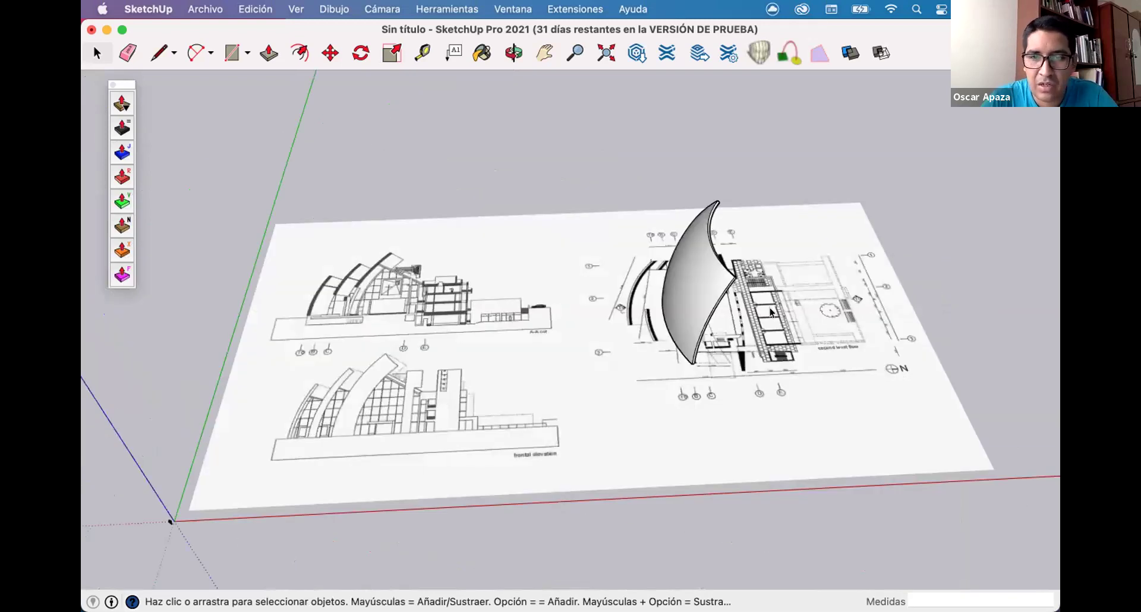
{"action": "scroll", "coordinate": [761, 215], "scroll_direction": "up", "scroll_amount": 3}
{"action": "middle_click_drag", "start_coordinate": [763, 308], "coordinate": [687, 293]}
{"action": "scroll", "coordinate": [646, 270], "scroll_direction": "down", "scroll_amount": 3}
{"action": "scroll", "coordinate": [726, 428], "scroll_direction": "up", "scroll_amount": 5}
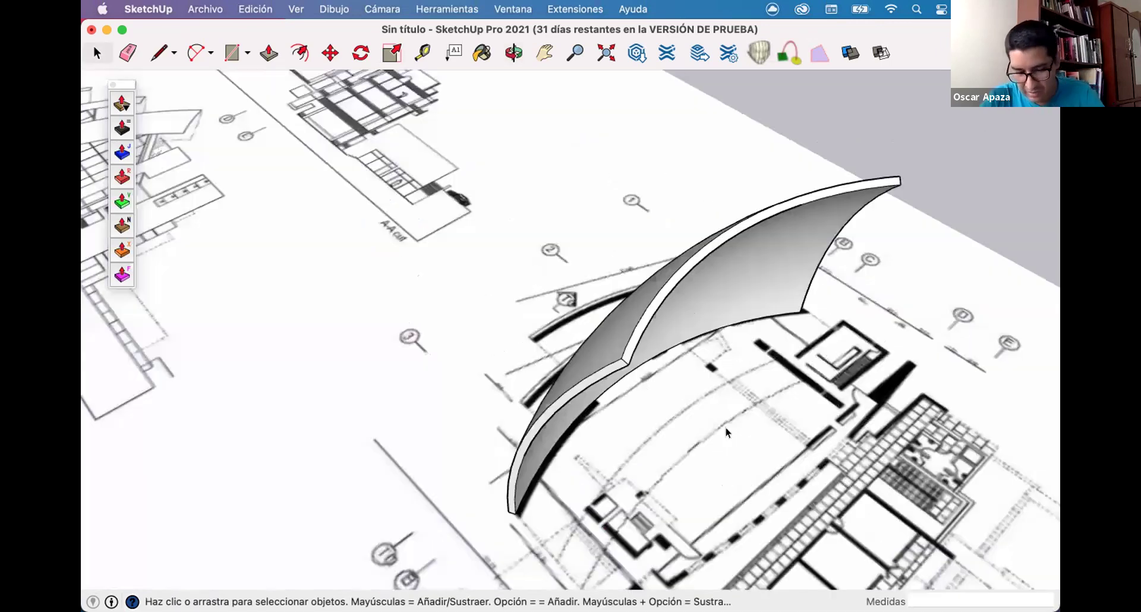
Delete the thickened shell from the floor plan and undo the deletion.
{"action": "scroll", "coordinate": [719, 420], "scroll_direction": "up", "scroll_amount": 2}
{"action": "left_click", "coordinate": [623, 367]}
{"action": "key", "text": "Delete"}
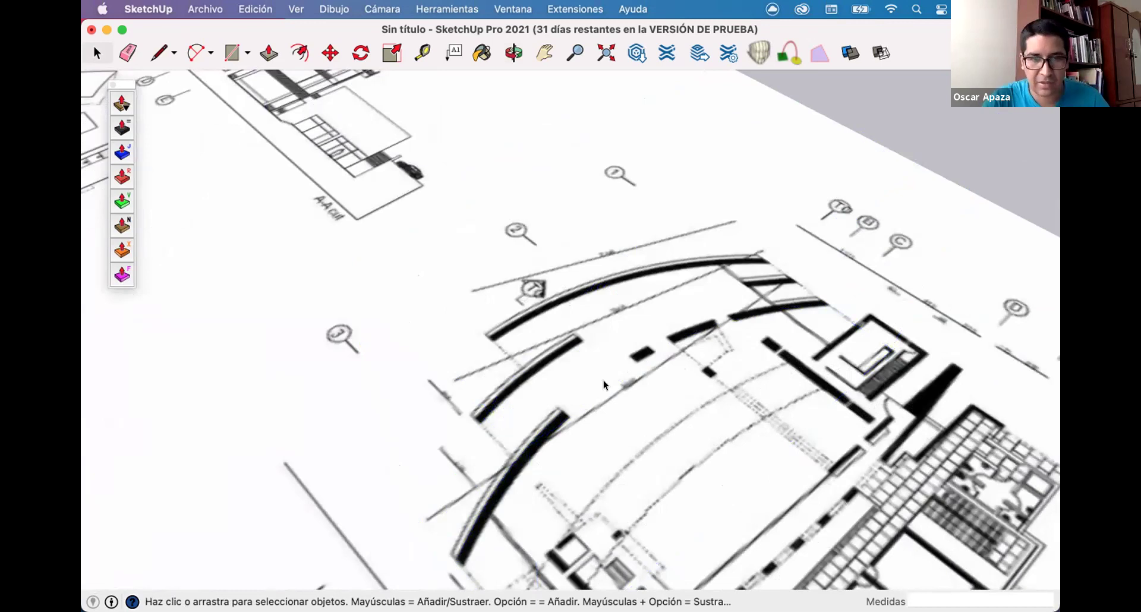
{"action": "key", "text": "super+z"}
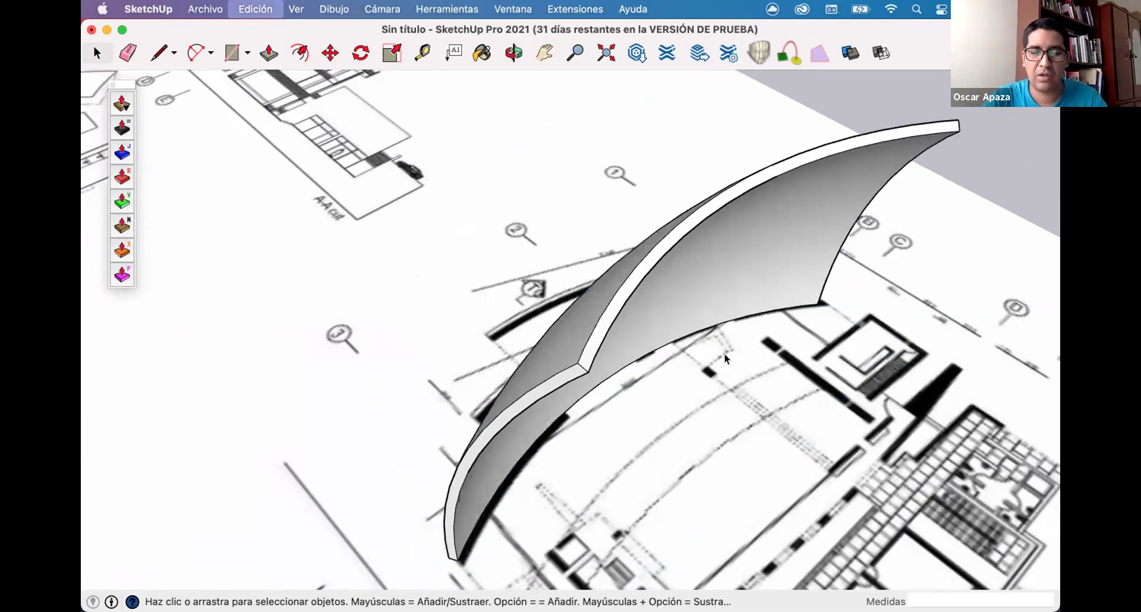
Switch to the JUBLEE+CHURCH.skp model, examine its curved walls and glazing near the entrance, and return to the untitled model.
{"action": "scroll", "coordinate": [725, 354], "scroll_direction": "down", "scroll_amount": 3}
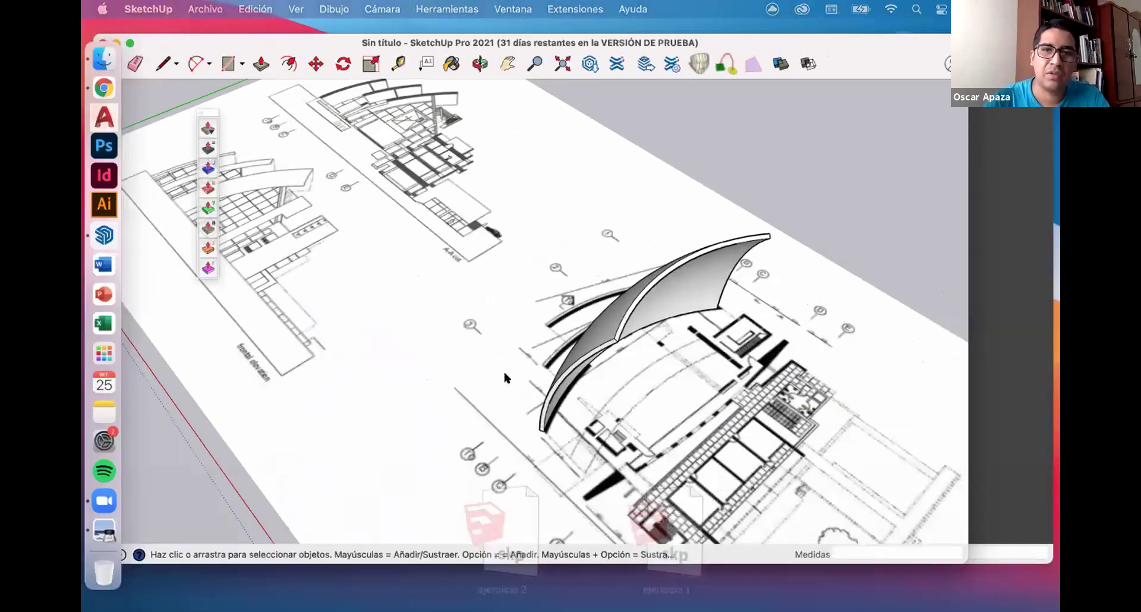
{"action": "middle_click_drag", "start_coordinate": [486, 286], "coordinate": [486, 286]}
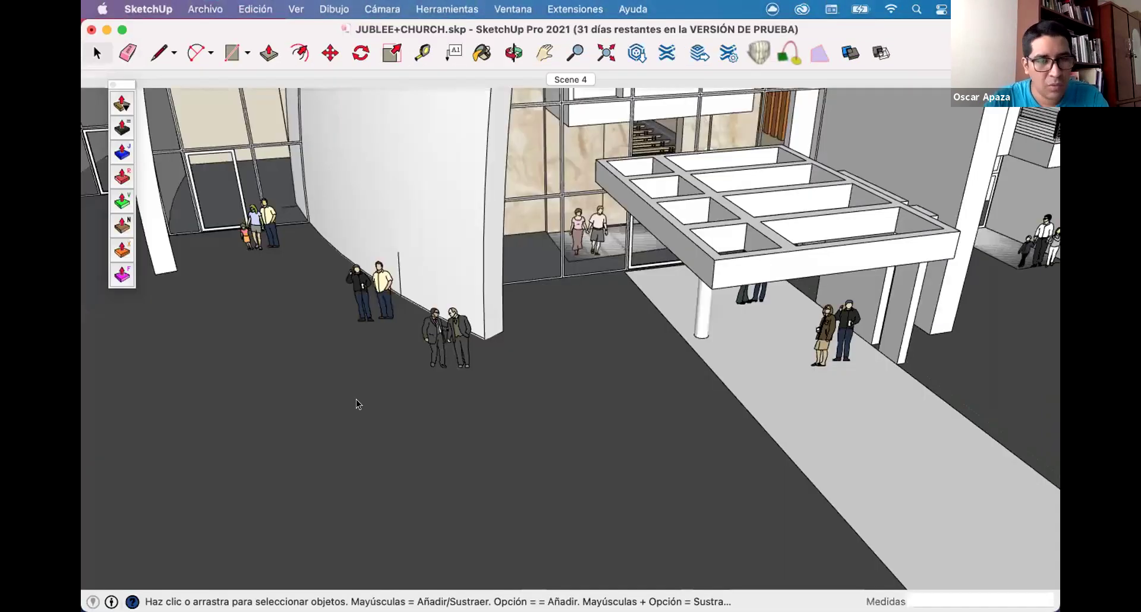
{"action": "middle_click_drag", "start_coordinate": [356, 399], "coordinate": [690, 315]}
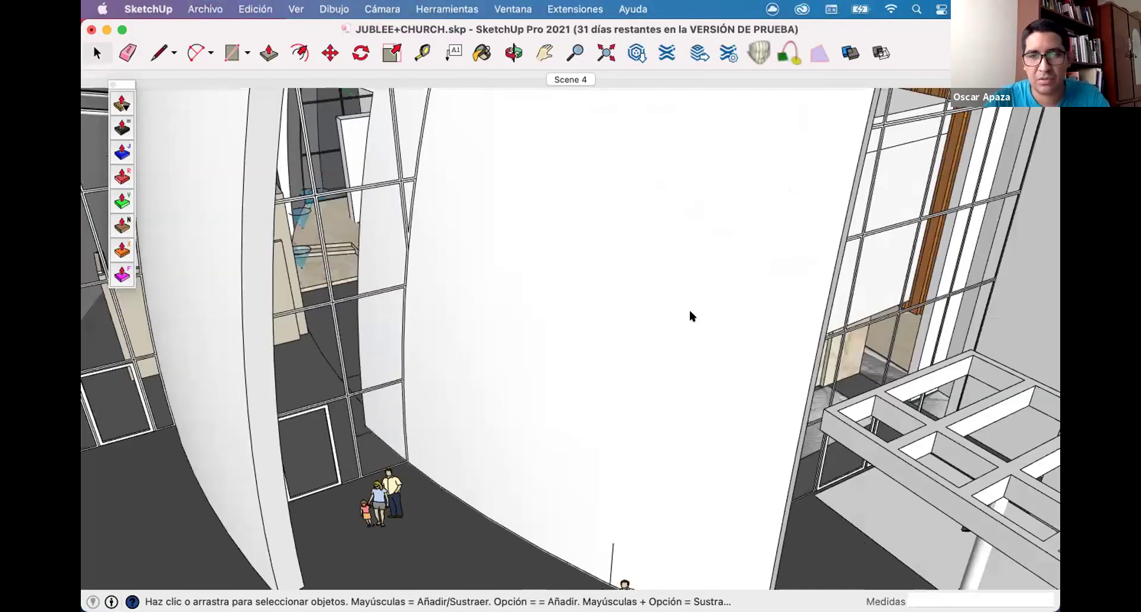
{"action": "key", "text": "ctrl+Down"}
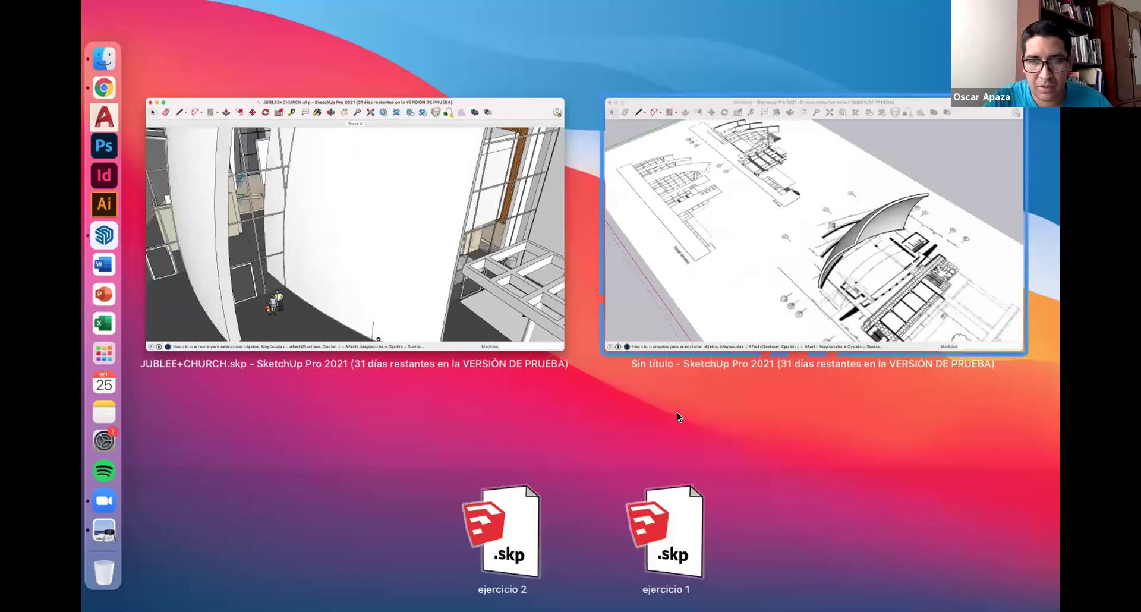
{"action": "key", "text": "Return"}
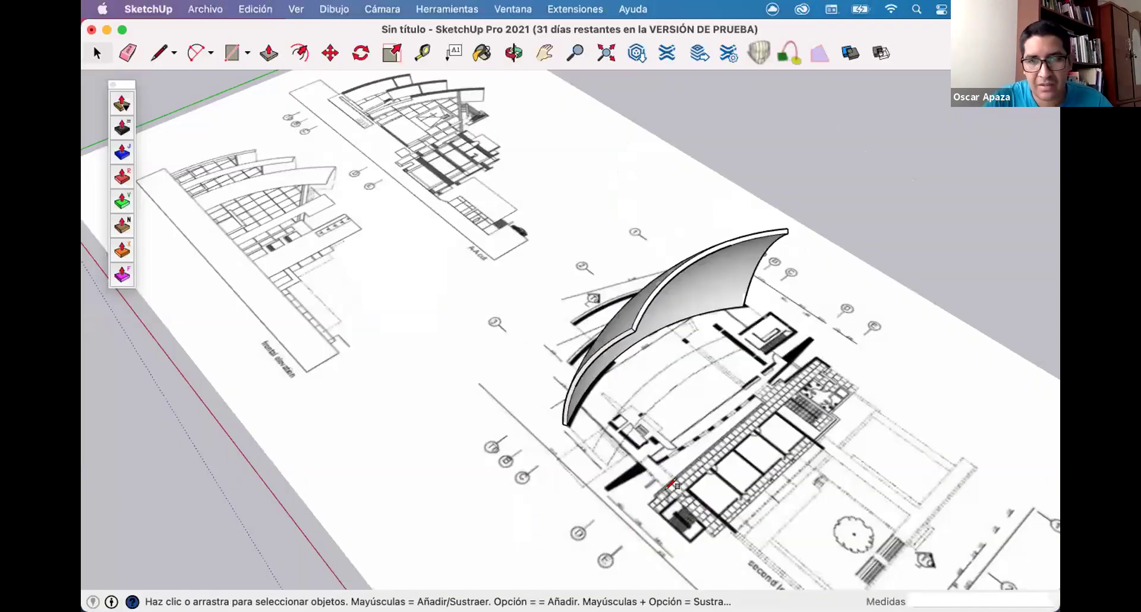
Draw a rectangle about 11.91 by 8.27 m on the floor plan from the shell's base inward and extrude it up into a box.
{"action": "key", "text": "r"}
{"action": "left_click", "coordinate": [744, 502]}
{"action": "scroll", "coordinate": [744, 502], "scroll_direction": "up", "scroll_amount": 5}
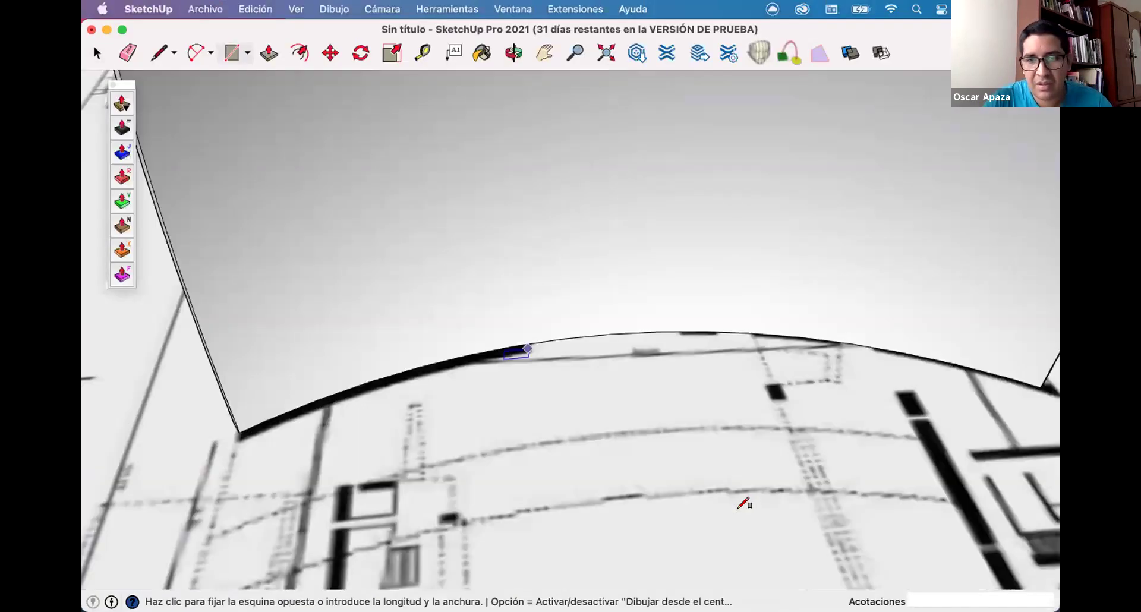
{"action": "left_click", "coordinate": [662, 435]}
{"action": "key", "text": "p"}
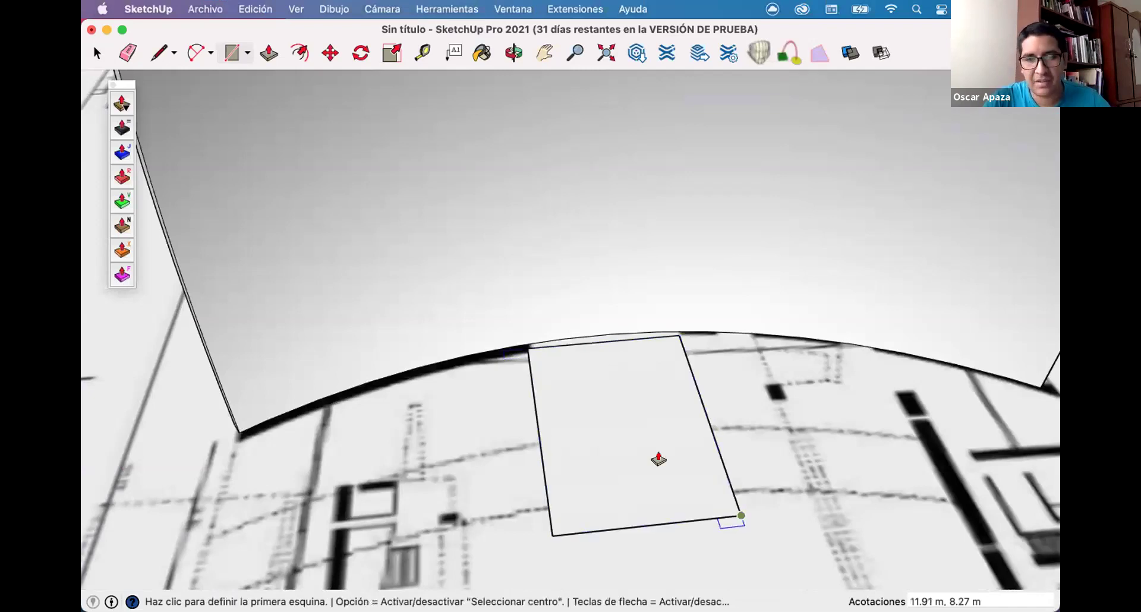
{"action": "scroll", "coordinate": [654, 359], "scroll_direction": "down", "scroll_amount": 5}
{"action": "left_click", "coordinate": [648, 379]}
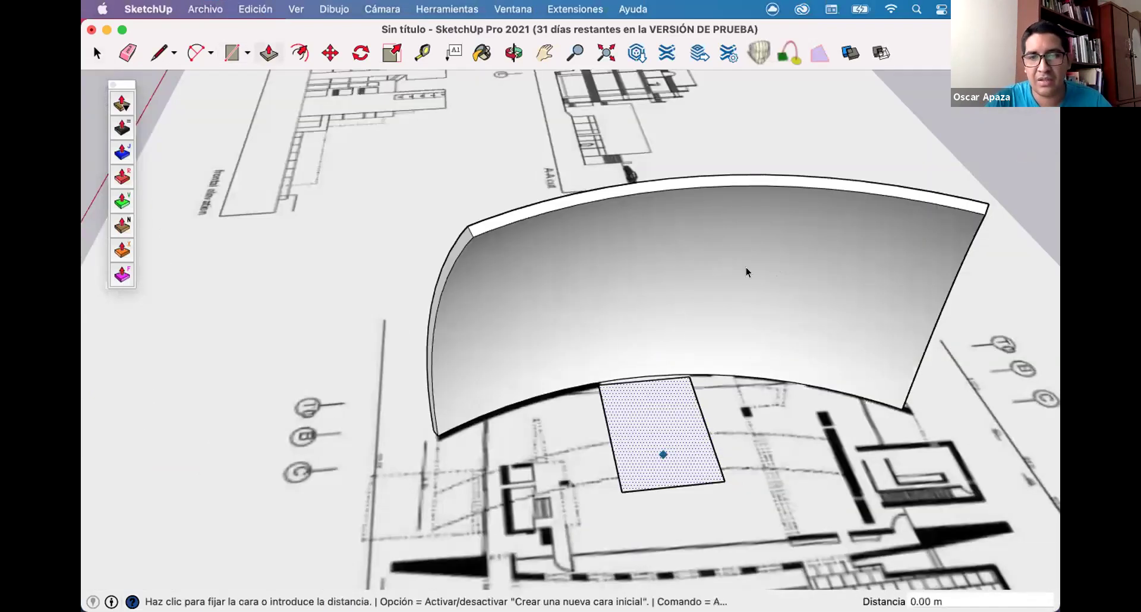
{"action": "left_click", "coordinate": [676, 341]}
Group the box and move it toward the shell so that it passes through the curved wall's base.
{"action": "key", "text": "space"}
{"action": "left_click", "coordinate": [680, 346]}
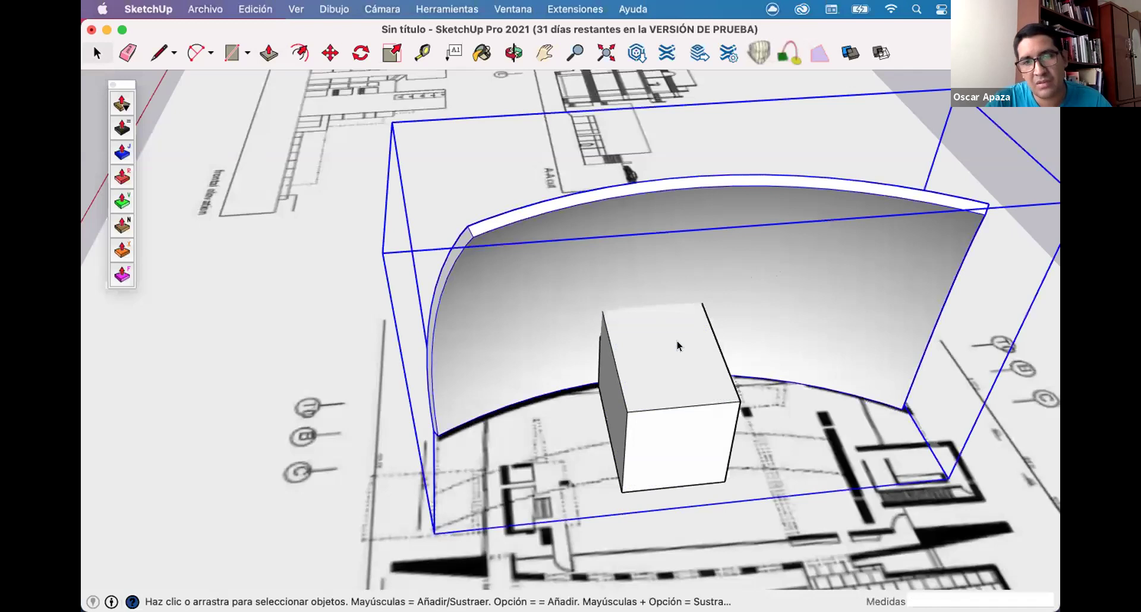
{"action": "middle_click_drag", "start_coordinate": [680, 345], "coordinate": [751, 465]}
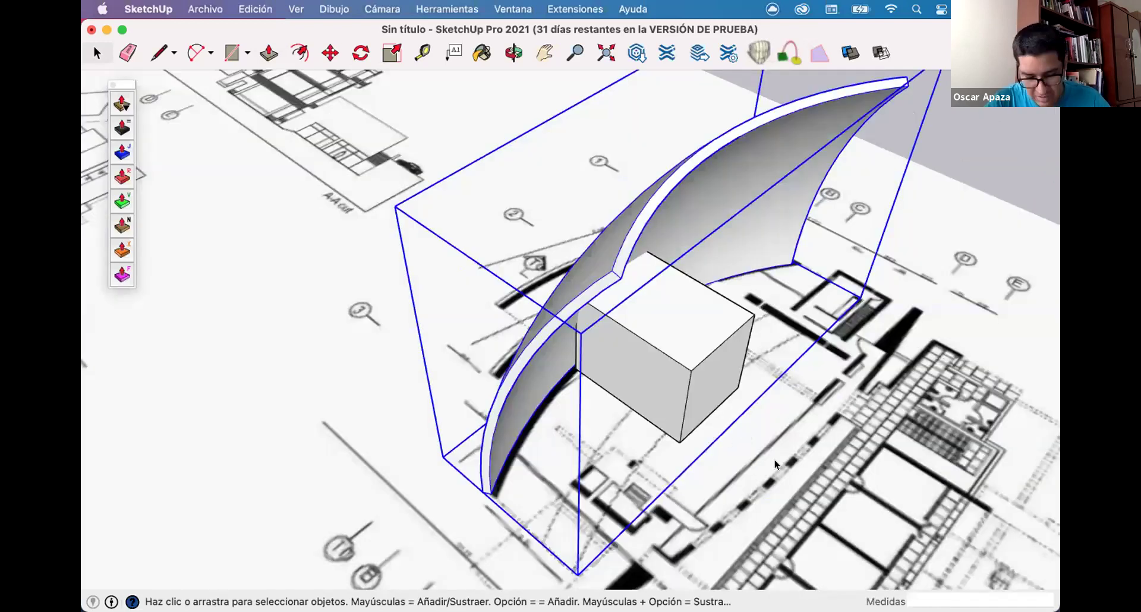
{"action": "right_click", "coordinate": [684, 325]}
{"action": "key", "text": "Escape"}
{"action": "key", "text": "m"}
{"action": "left_click", "coordinate": [761, 442]}
{"action": "left_click", "coordinate": [681, 345]}
{"action": "key", "text": "space"}
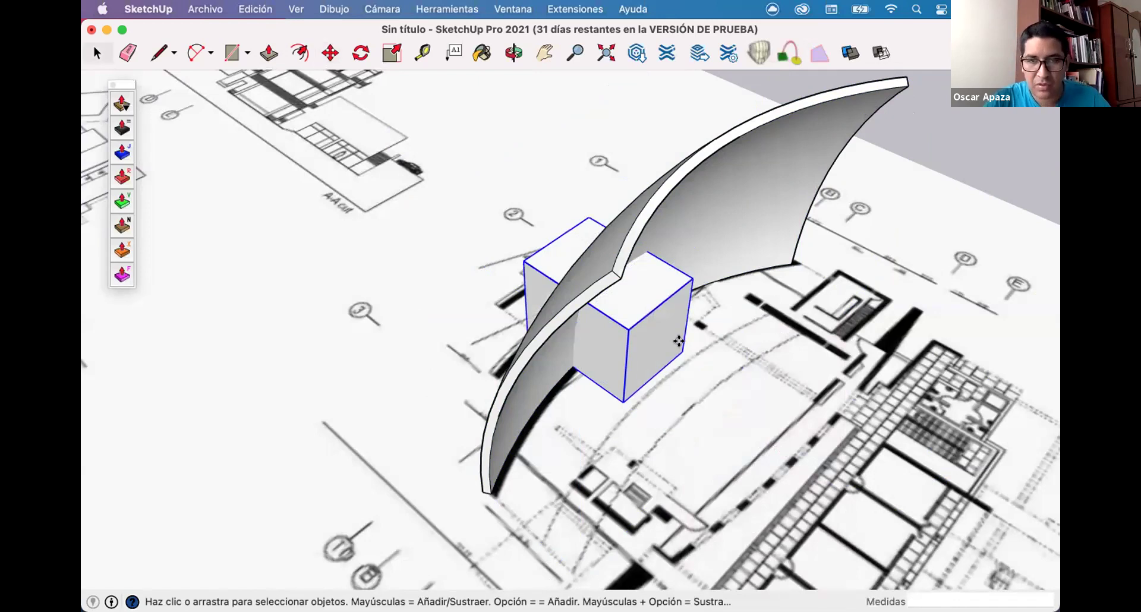
Cut a door-like opening in the base of the curved shell by subtracting the grouped box with the solid tool.
{"action": "middle_click_drag", "start_coordinate": [654, 343], "coordinate": [655, 346]}
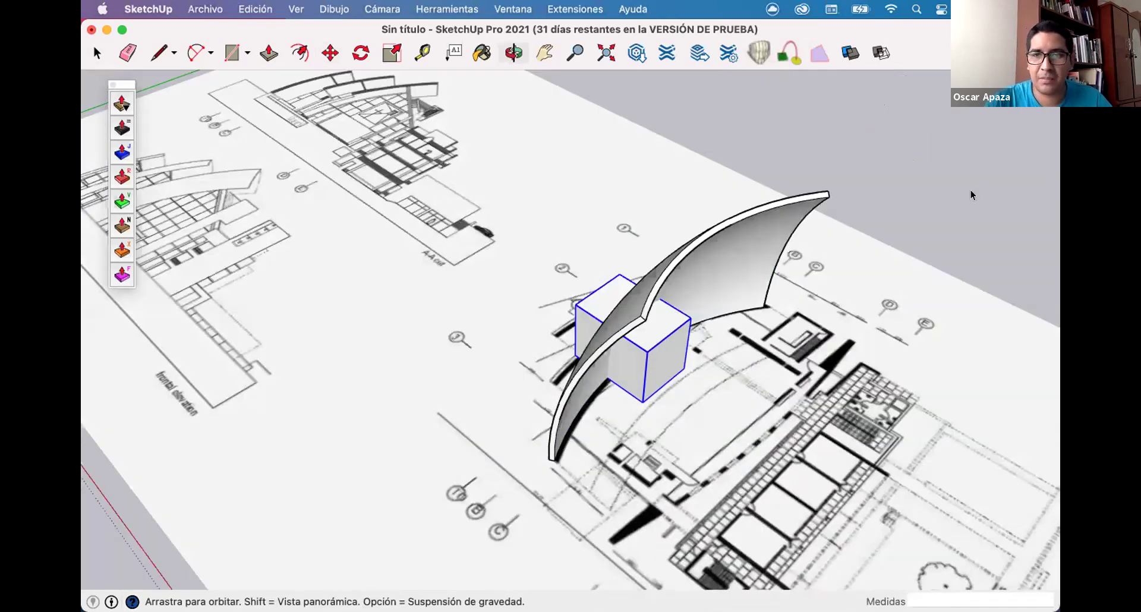
{"action": "scroll", "coordinate": [641, 418], "scroll_direction": "up", "scroll_amount": 5}
{"action": "key", "text": "m"}
{"action": "left_click", "coordinate": [641, 418]}
{"action": "scroll", "coordinate": [793, 112], "scroll_direction": "down", "scroll_amount": 5}
{"action": "key", "text": "space"}
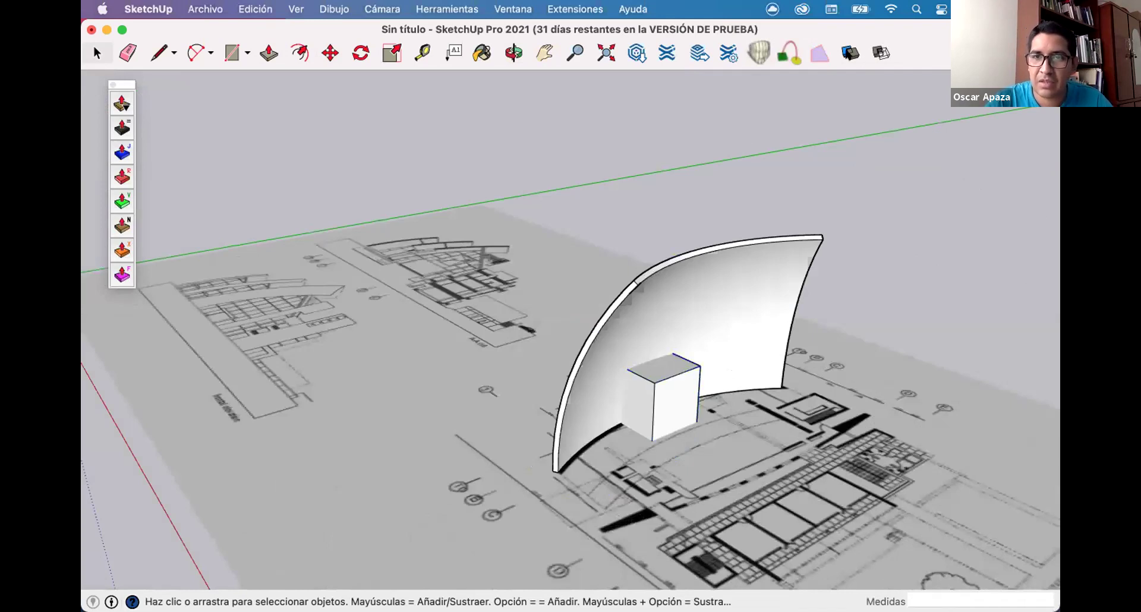
{"action": "left_click", "coordinate": [850, 52]}
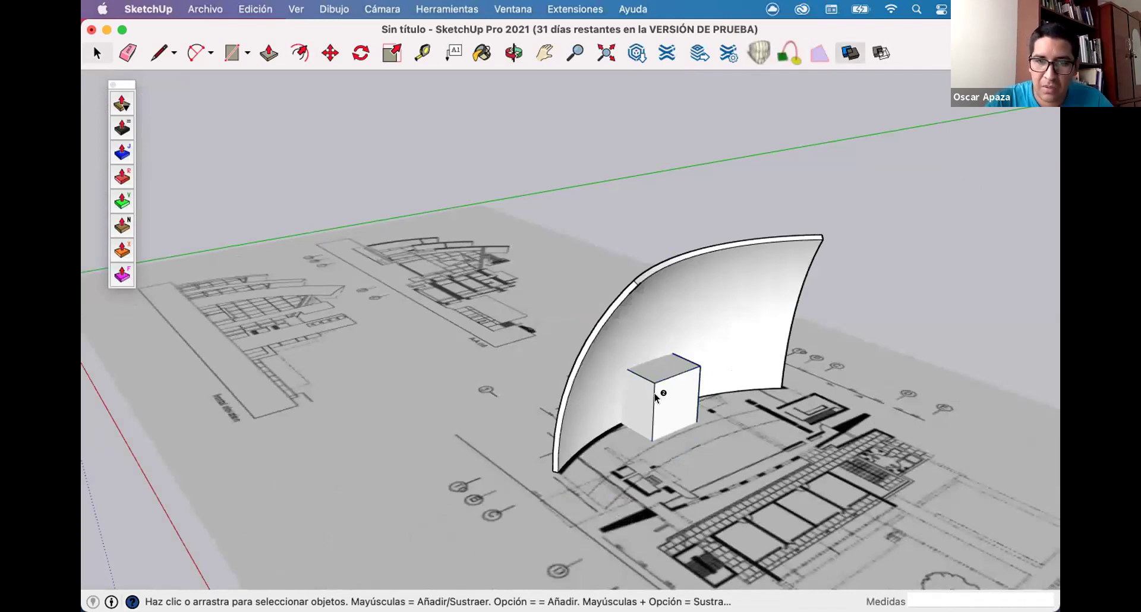
{"action": "left_click", "coordinate": [648, 277]}
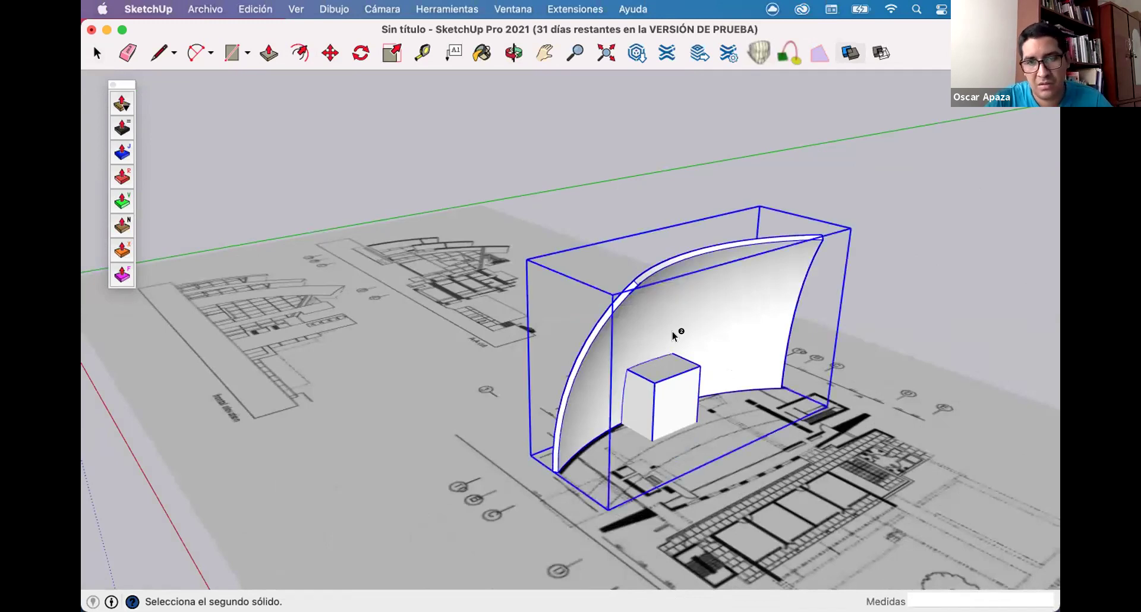
{"action": "key", "text": "space"}
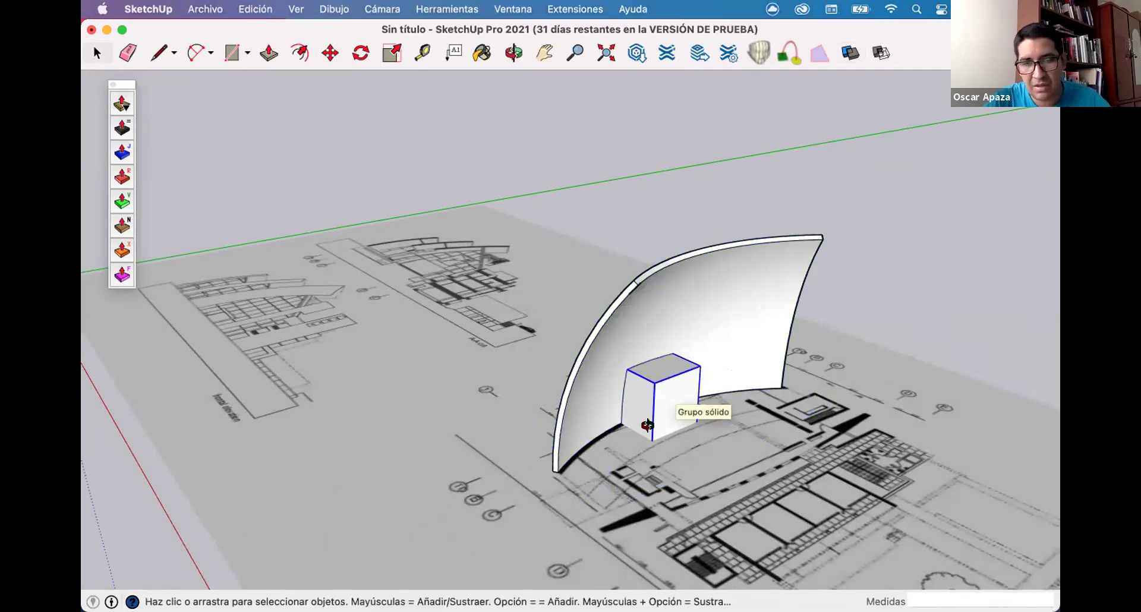
Examine the shell and its cut opening from several sides against the plan and elevation drawings and the surrounding shapes.
{"action": "middle_click_drag", "start_coordinate": [1028, 489], "coordinate": [444, 314]}
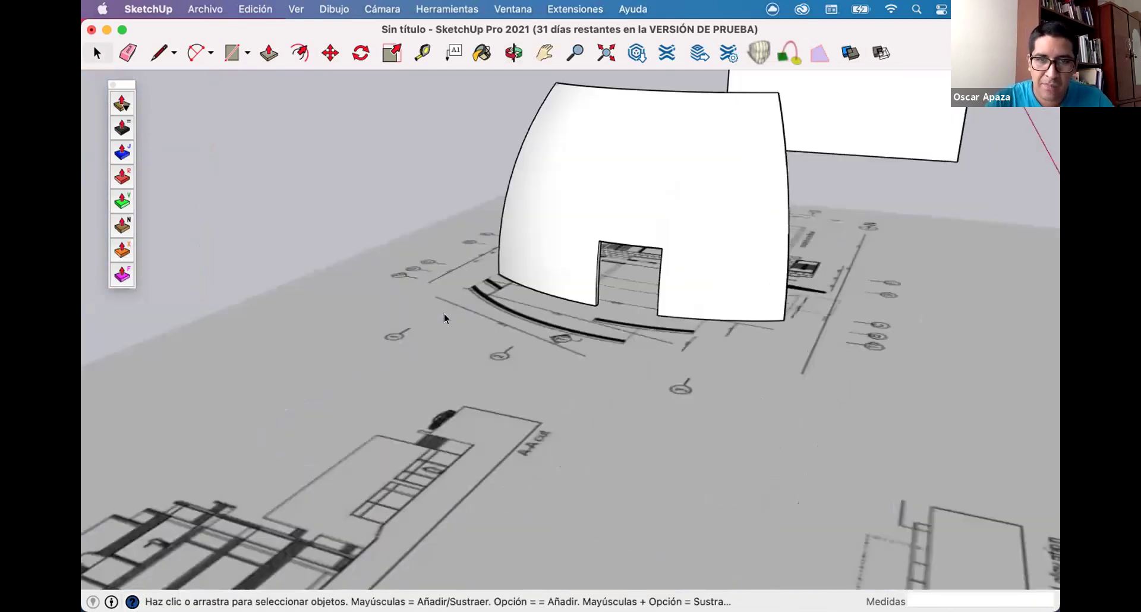
{"action": "scroll", "coordinate": [769, 371], "scroll_direction": "down", "scroll_amount": 5}
{"action": "middle_click_drag", "start_coordinate": [770, 369], "coordinate": [769, 370]}
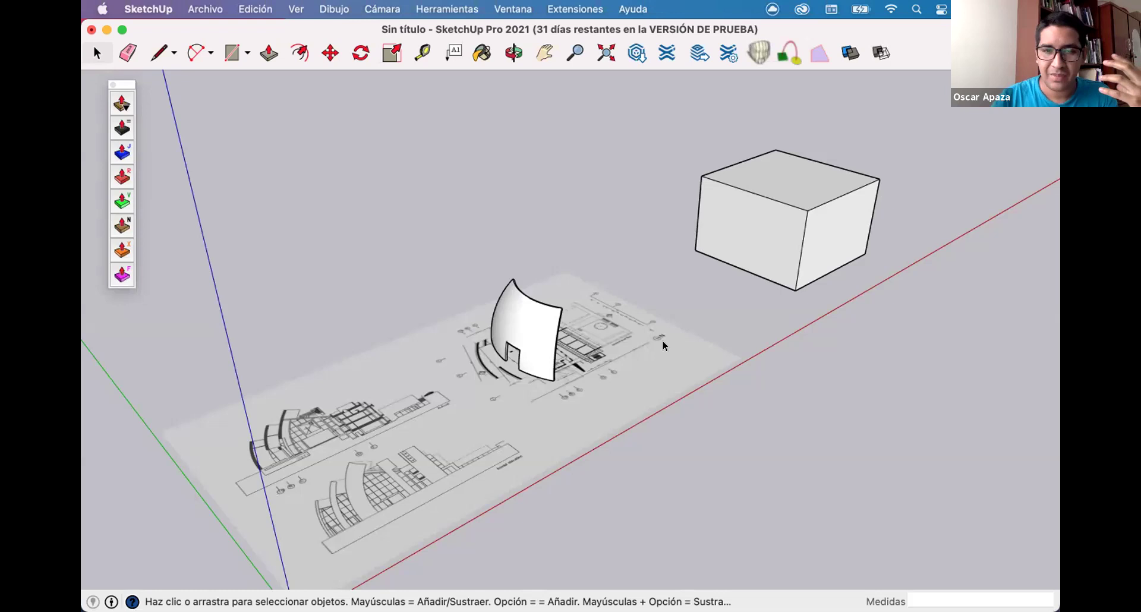
{"action": "middle_click_drag", "start_coordinate": [648, 404], "coordinate": [648, 404]}
{"action": "scroll", "coordinate": [537, 359], "scroll_direction": "down", "scroll_amount": 3}
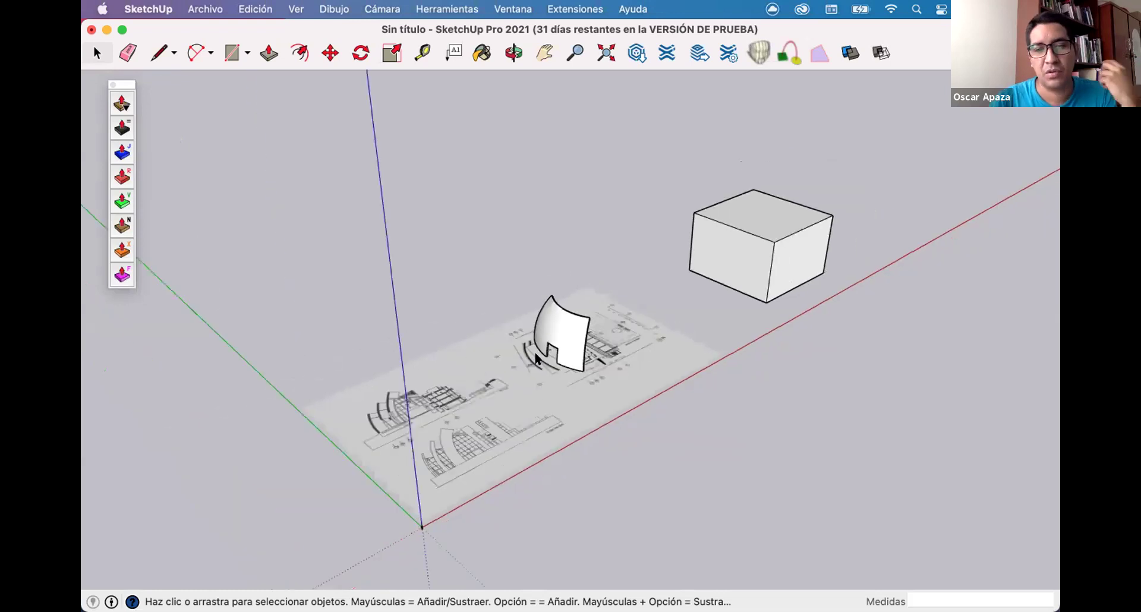
{"action": "middle_click_drag", "start_coordinate": [527, 332], "coordinate": [532, 311]}
{"action": "scroll", "coordinate": [571, 306], "scroll_direction": "up", "scroll_amount": 6}
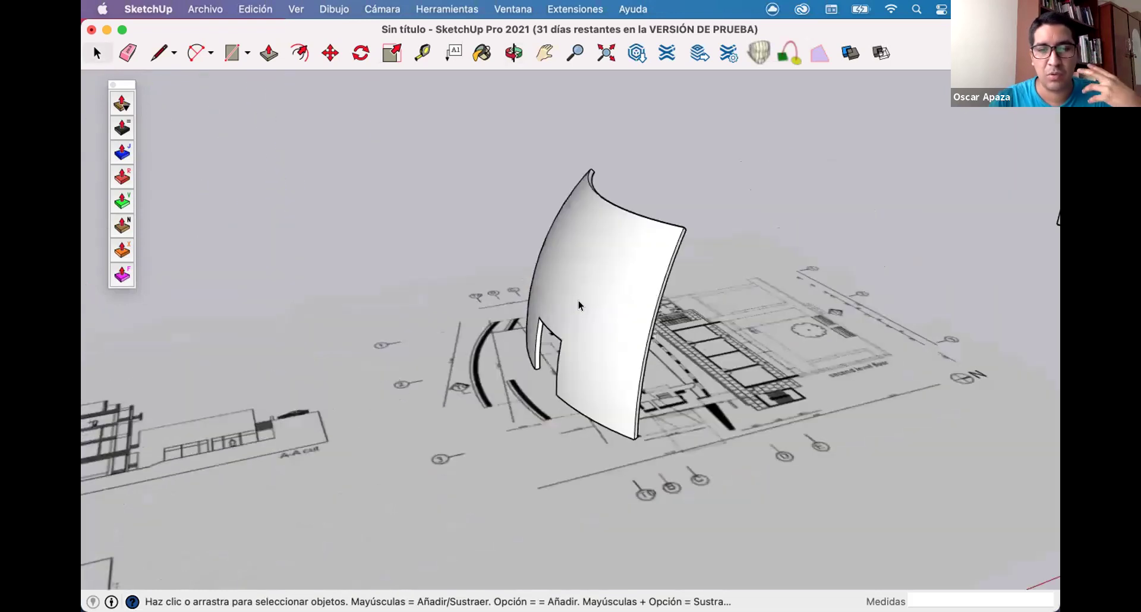
{"action": "middle_click_drag", "start_coordinate": [602, 300], "coordinate": [590, 380]}
{"action": "scroll", "coordinate": [648, 315], "scroll_direction": "down", "scroll_amount": 3}
{"action": "middle_click_drag", "start_coordinate": [523, 333], "coordinate": [386, 405]}
{"action": "scroll", "coordinate": [386, 405], "scroll_direction": "up", "scroll_amount": 3}
{"action": "scroll", "coordinate": [577, 375], "scroll_direction": "down", "scroll_amount": 2}
{"action": "middle_click_drag", "start_coordinate": [577, 375], "coordinate": [552, 260]}
{"action": "scroll", "coordinate": [405, 230], "scroll_direction": "down", "scroll_amount": 2}
{"action": "scroll", "coordinate": [405, 230], "scroll_direction": "down", "scroll_amount": 2}
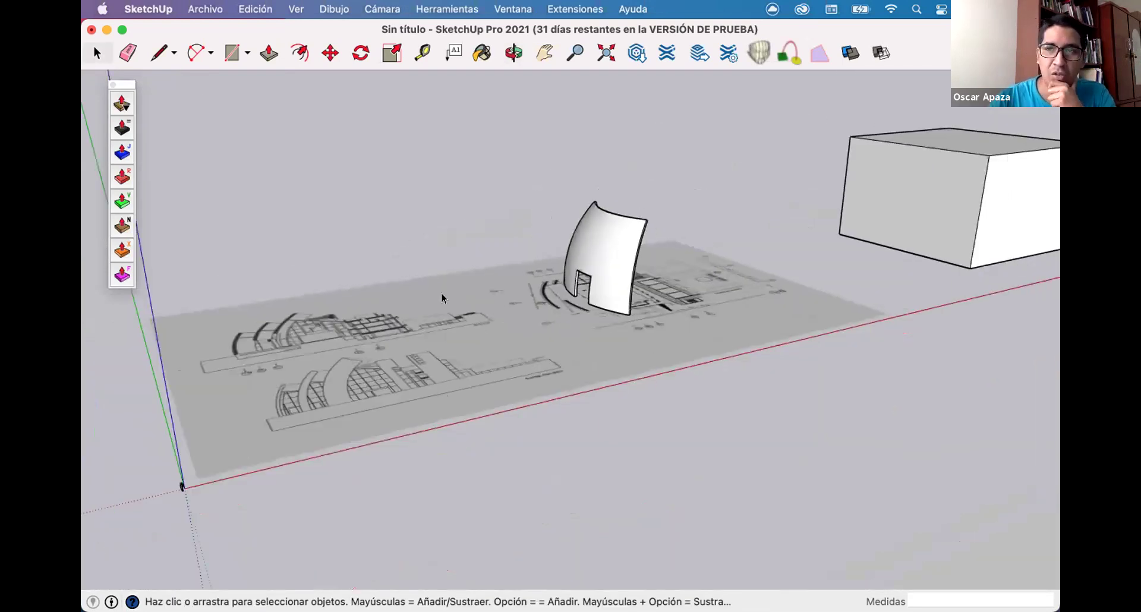
{"action": "scroll", "coordinate": [540, 274], "scroll_direction": "down", "scroll_amount": 2}
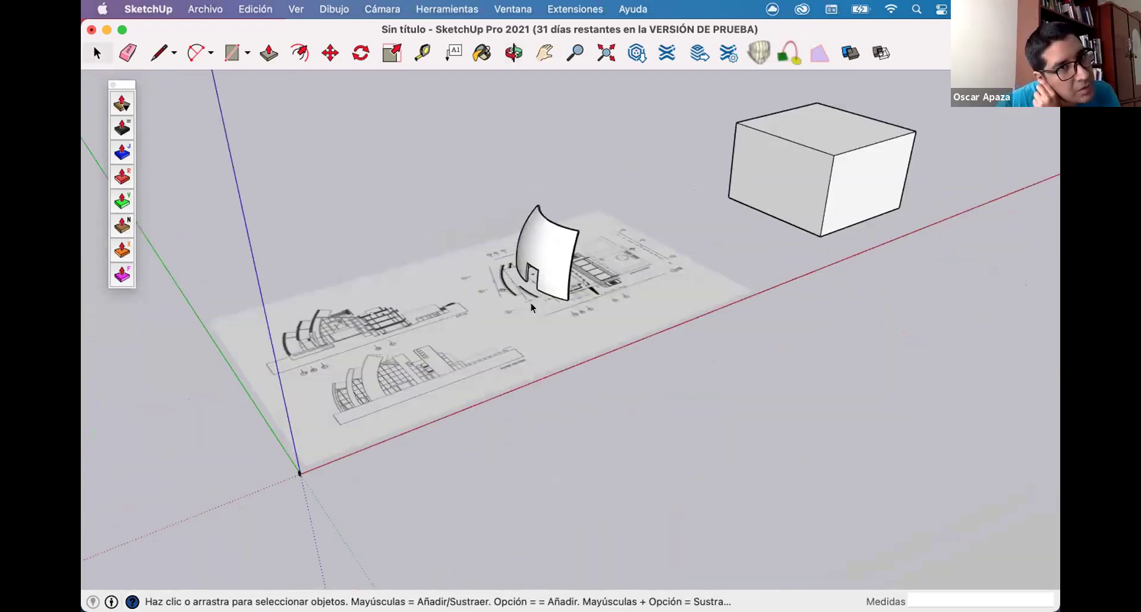
{"action": "scroll", "coordinate": [379, 215], "scroll_direction": "down", "scroll_amount": 3}
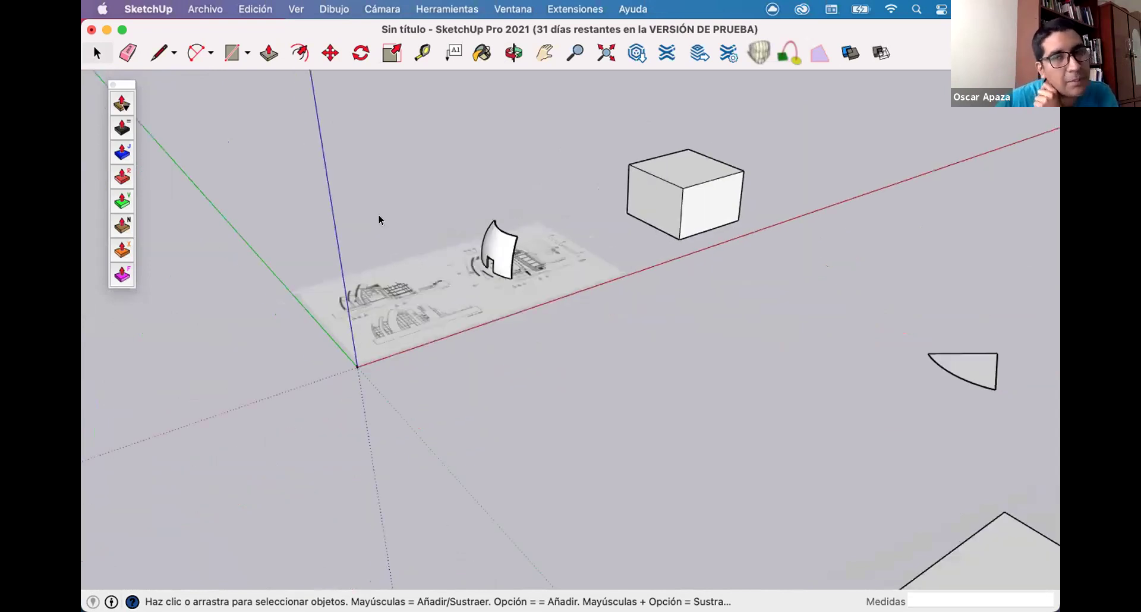
{"action": "middle_click_drag", "start_coordinate": [552, 297], "coordinate": [518, 309]}
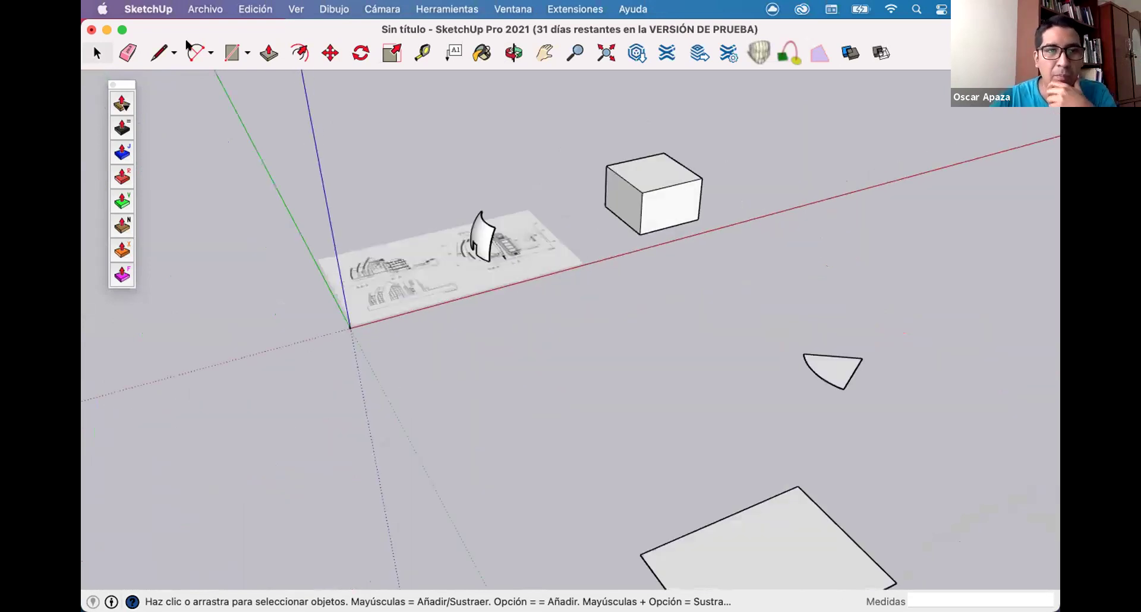
Draw an upright two-point arc parallel to the green axis on open ground beside the plan drawings.
{"action": "key", "text": "a"}
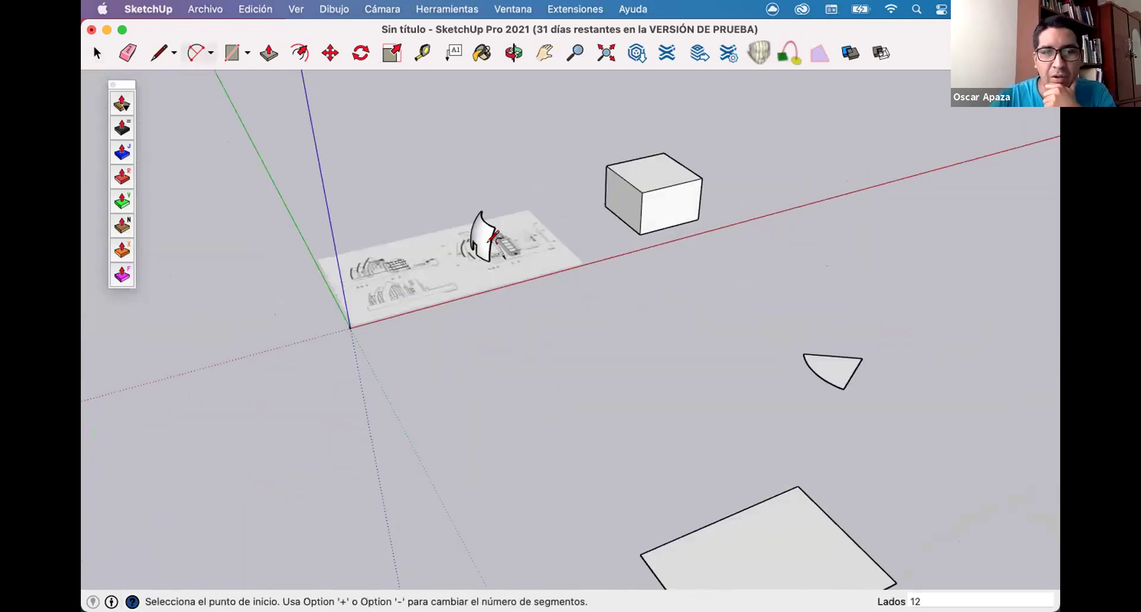
{"action": "scroll", "coordinate": [487, 236], "scroll_direction": "up", "scroll_amount": 3}
{"action": "scroll", "coordinate": [452, 190], "scroll_direction": "down", "scroll_amount": 2}
{"action": "left_click", "coordinate": [495, 350]}
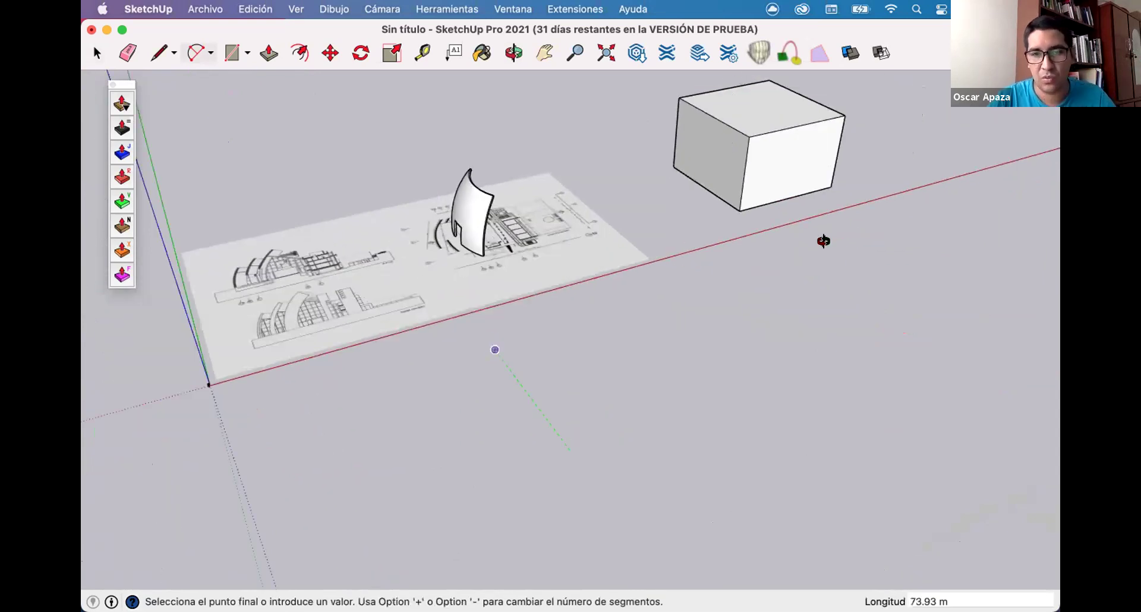
{"action": "middle_click_drag", "start_coordinate": [824, 240], "coordinate": [624, 445]}
{"action": "left_click", "coordinate": [690, 461]}
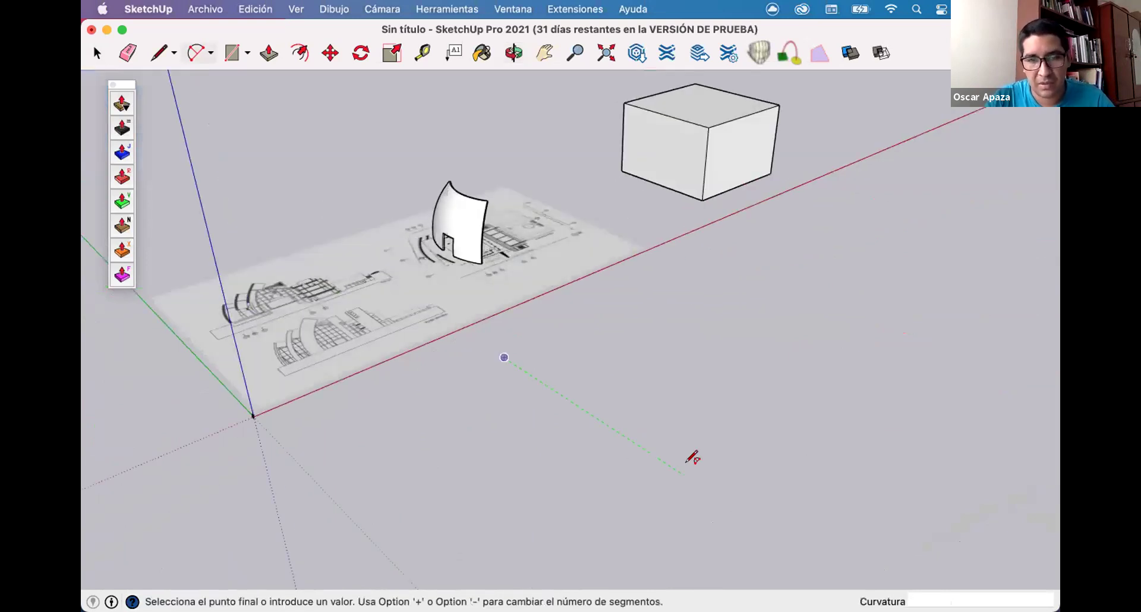
{"action": "middle_click_drag", "start_coordinate": [609, 357], "coordinate": [576, 319]}
{"action": "left_click", "coordinate": [478, 339]}
{"action": "scroll", "coordinate": [478, 340], "scroll_direction": "down", "scroll_amount": 5}
{"action": "mouse_move", "coordinate": [698, 311]}
{"action": "middle_mouse_down"}
{"action": "mouse_move", "coordinate": [384, 482]}
{"action": "mouse_move", "coordinate": [438, 523]}
{"action": "middle_mouse_up"}
Draw lines about 296 m along the red axis and 163 m along the green axis from one arc end, and close at the other end.
{"action": "key", "text": "l"}
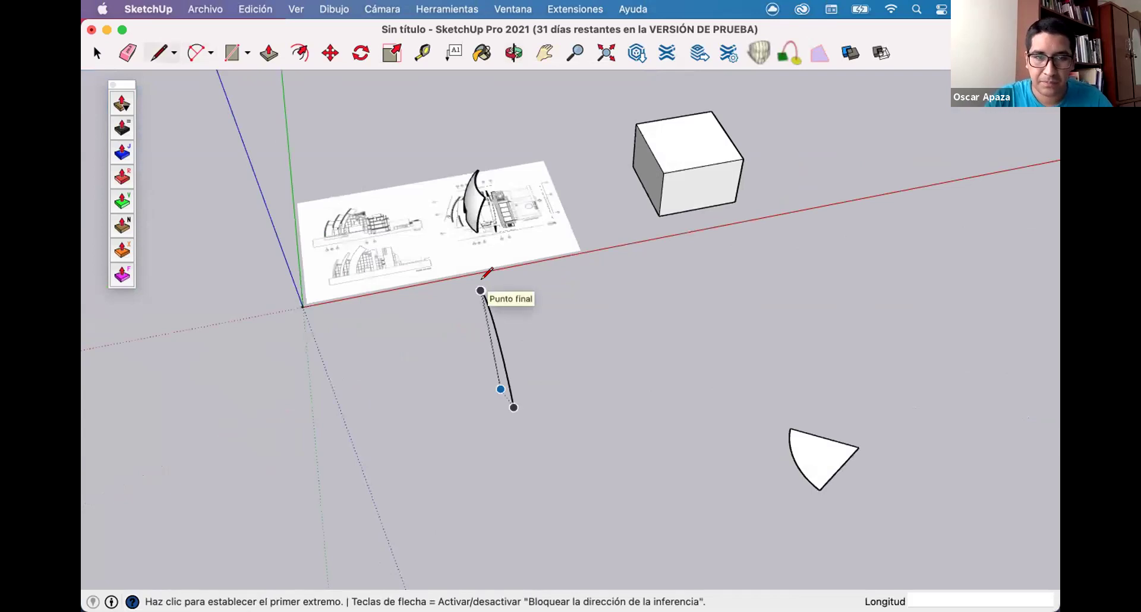
{"action": "left_click", "coordinate": [482, 278]}
{"action": "left_click", "coordinate": [862, 216]}
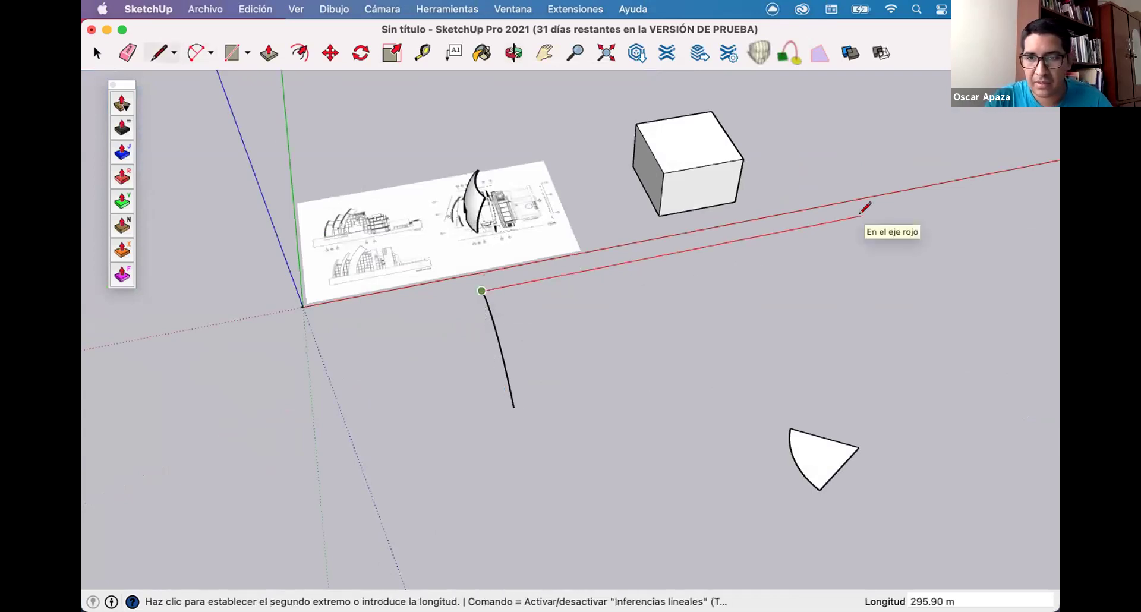
{"action": "left_click", "coordinate": [985, 378]}
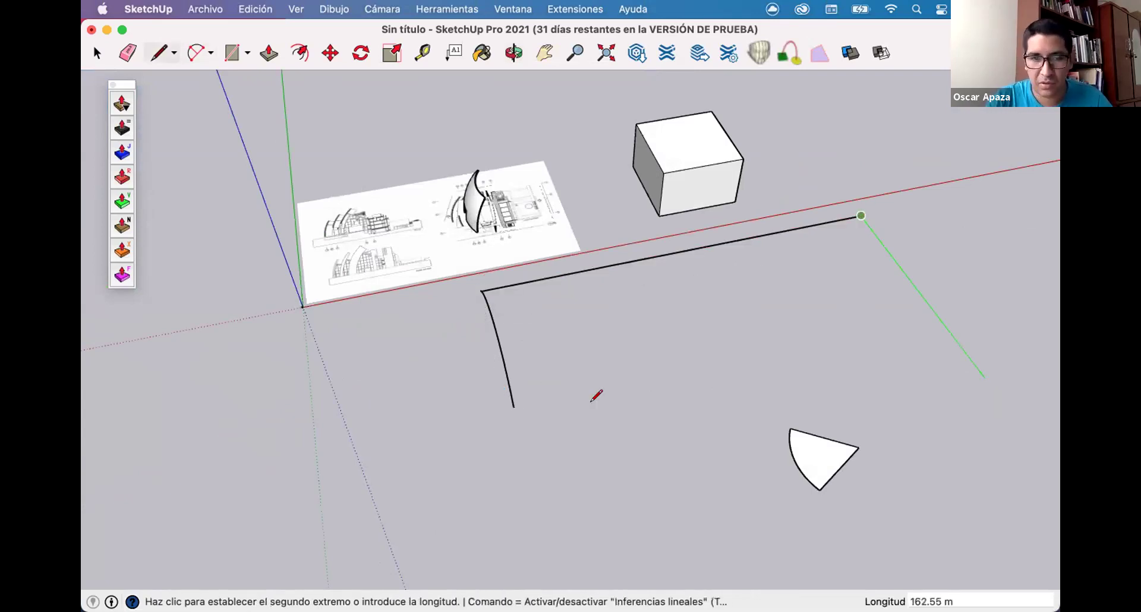
{"action": "left_click", "coordinate": [513, 408]}
Close the arc with a straight line between its endpoints to form an arched end face, and undo and redo the last edit.
{"action": "middle_click_drag", "start_coordinate": [455, 321], "coordinate": [453, 324]}
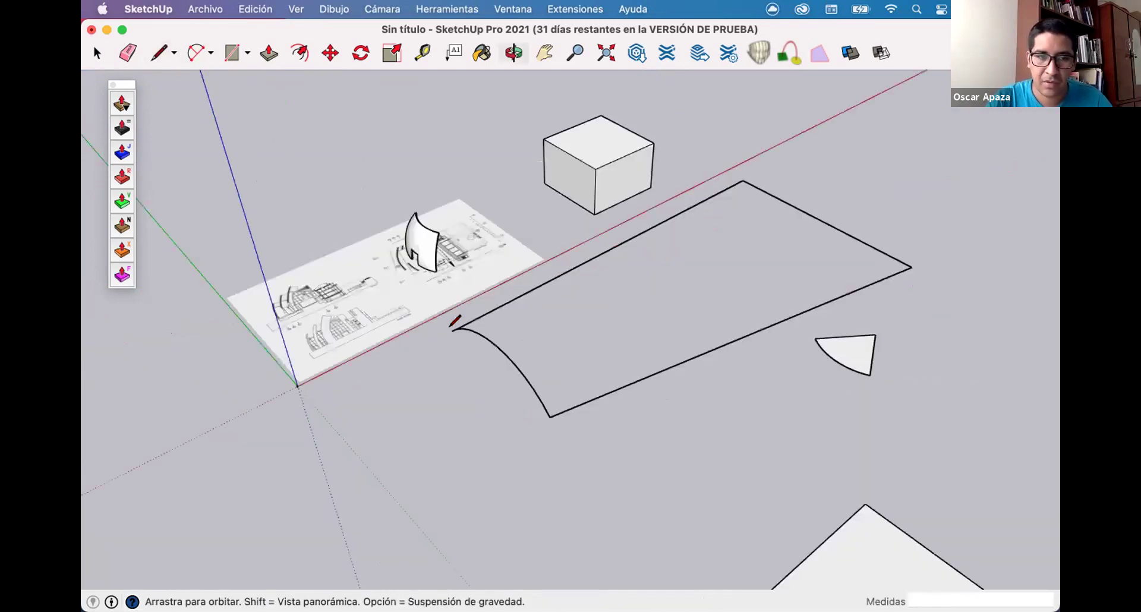
{"action": "key", "text": "Escape"}
{"action": "middle_click_drag", "start_coordinate": [666, 317], "coordinate": [591, 352]}
{"action": "key", "text": "space"}
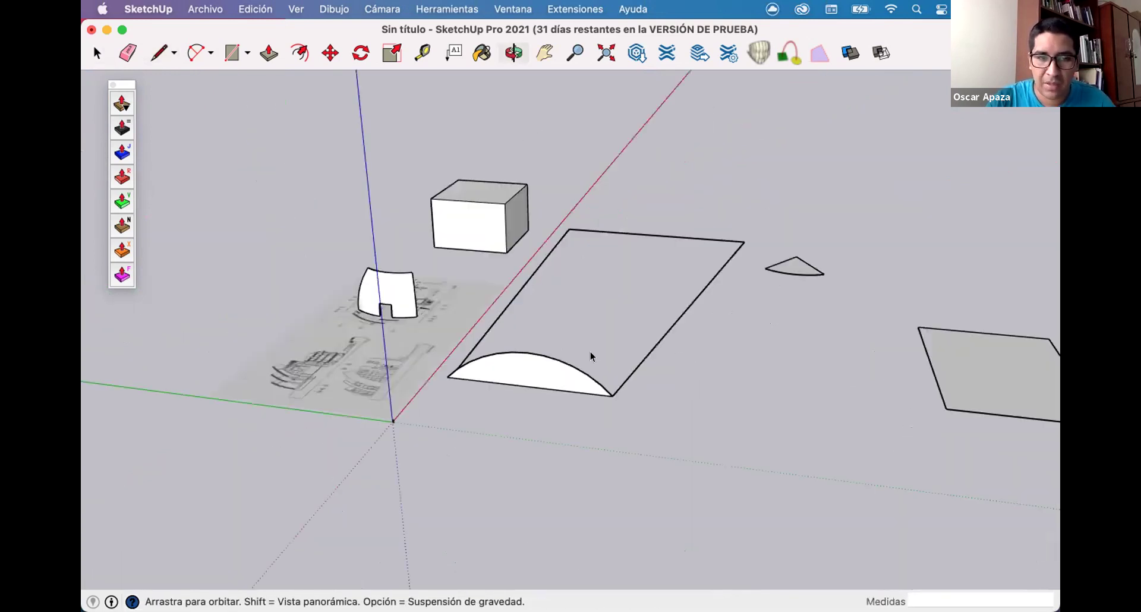
{"action": "middle_click_drag", "start_coordinate": [472, 388], "coordinate": [798, 136]}
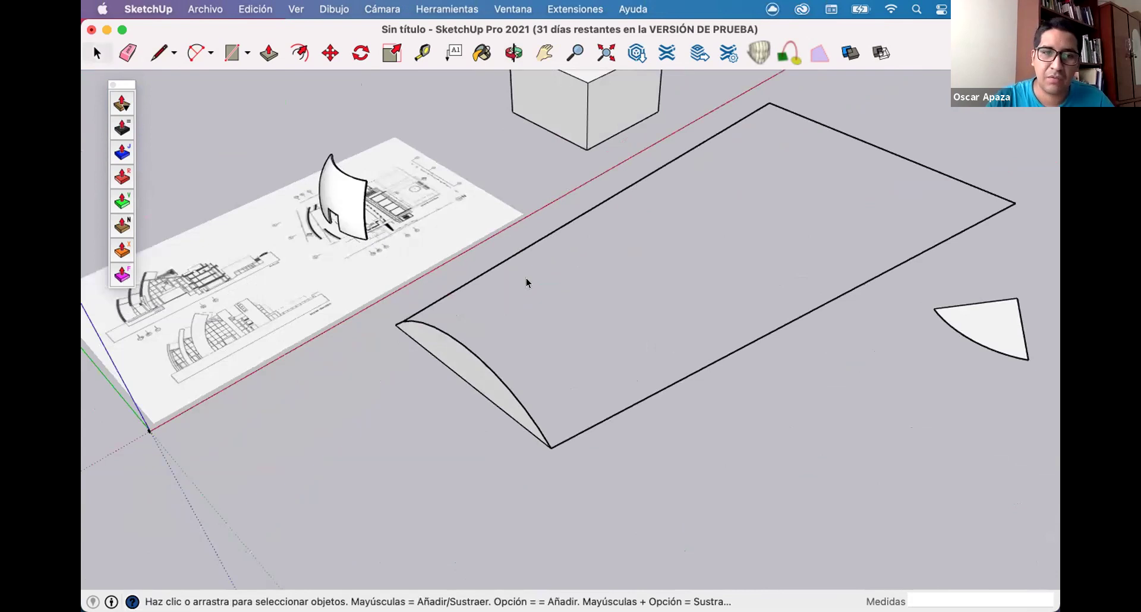
{"action": "key", "text": "super+z"}
{"action": "key", "text": "super+shift+z"}
{"action": "key", "text": "o"}
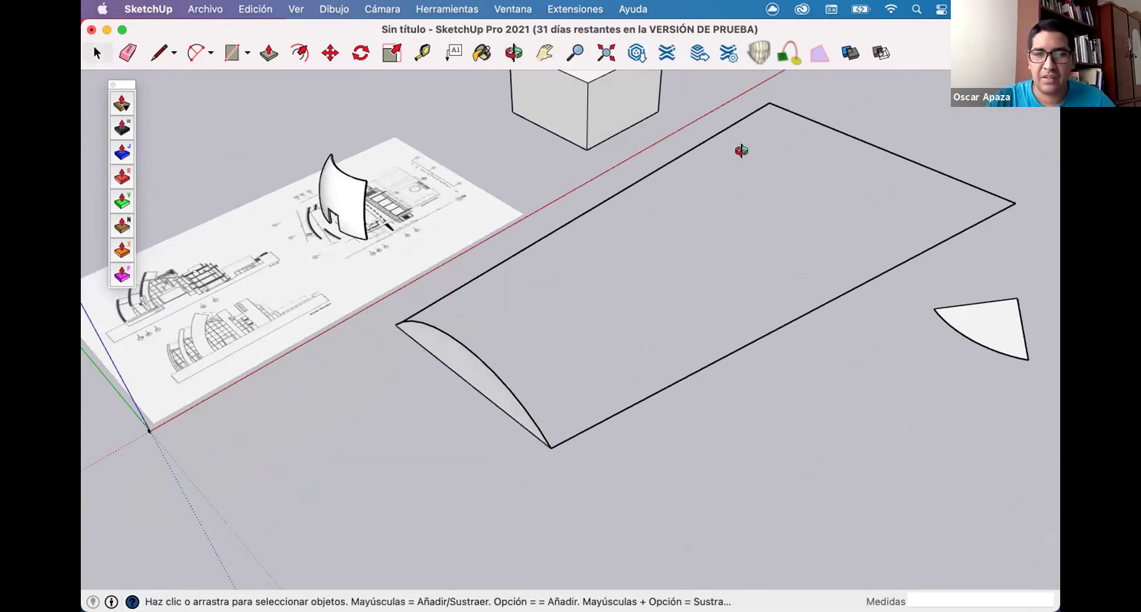
{"action": "left_click_drag", "start_coordinate": [721, 163], "coordinate": [723, 163]}
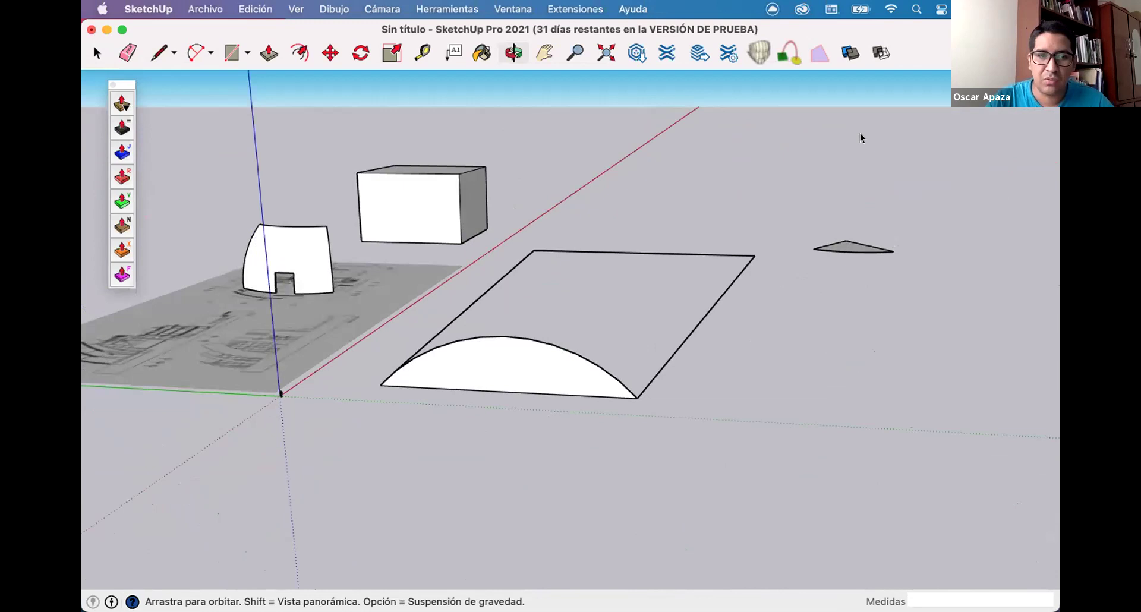
Draw an upright two-point arc across the far short edge of the outline with a bulge of about 33 m.
{"action": "left_click_drag", "start_coordinate": [861, 134], "coordinate": [190, 64]}
{"action": "left_click", "coordinate": [194, 58]}
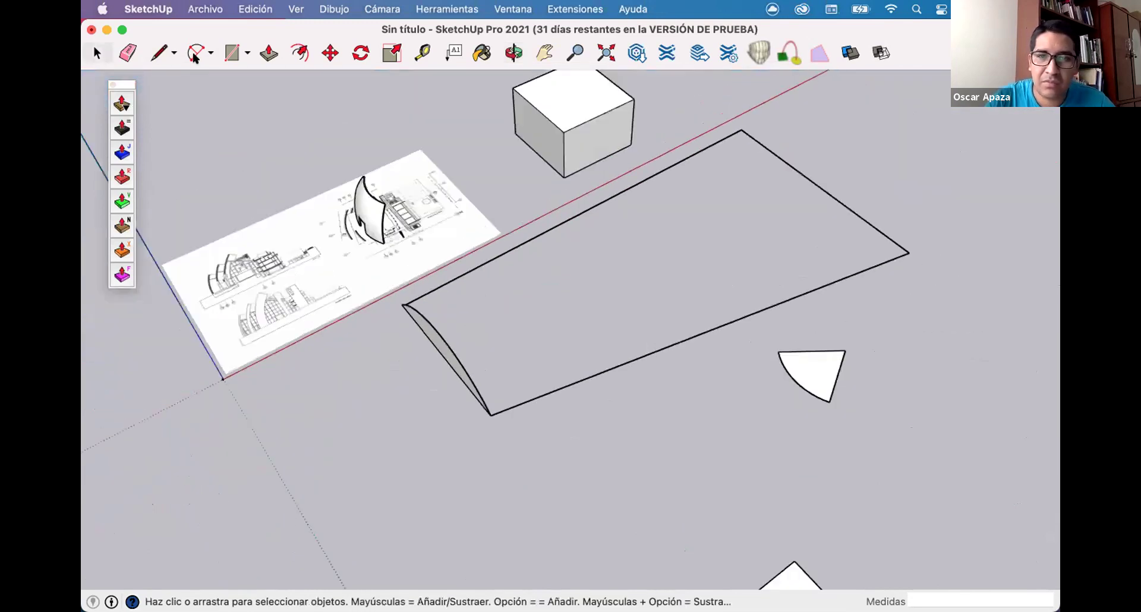
{"action": "left_click", "coordinate": [910, 252]}
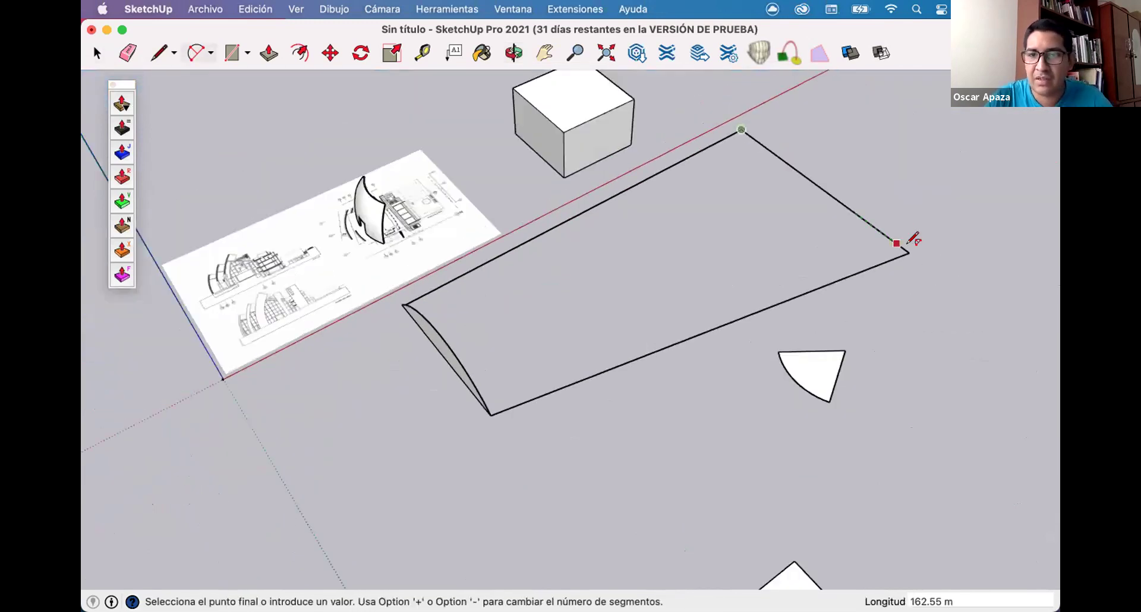
{"action": "left_click", "coordinate": [807, 155]}
{"action": "left_click", "coordinate": [819, 177]}
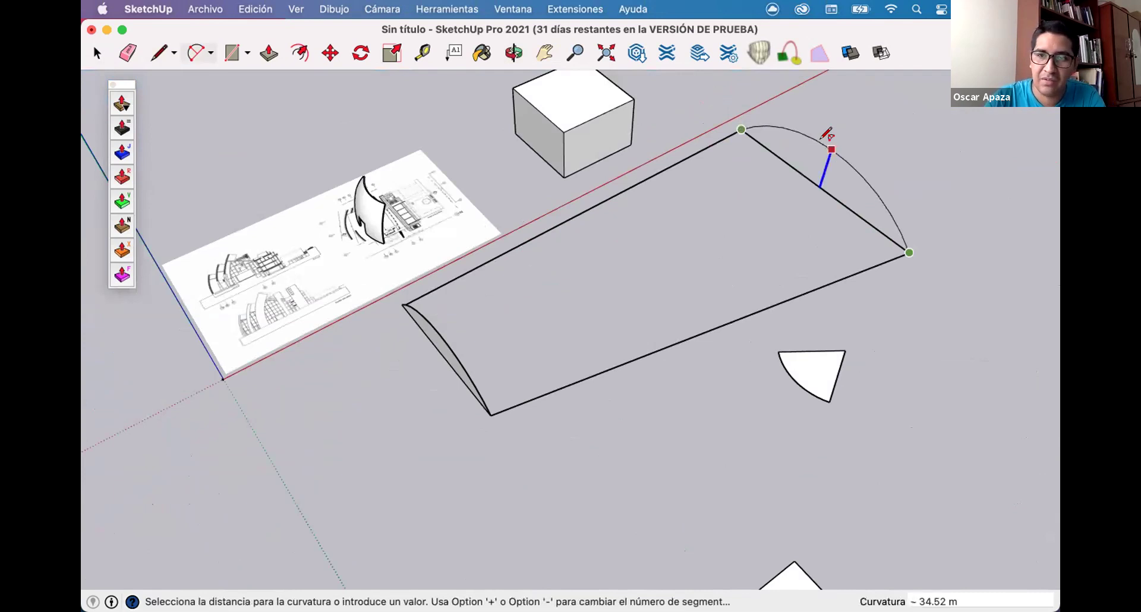
{"action": "left_click", "coordinate": [828, 138]}
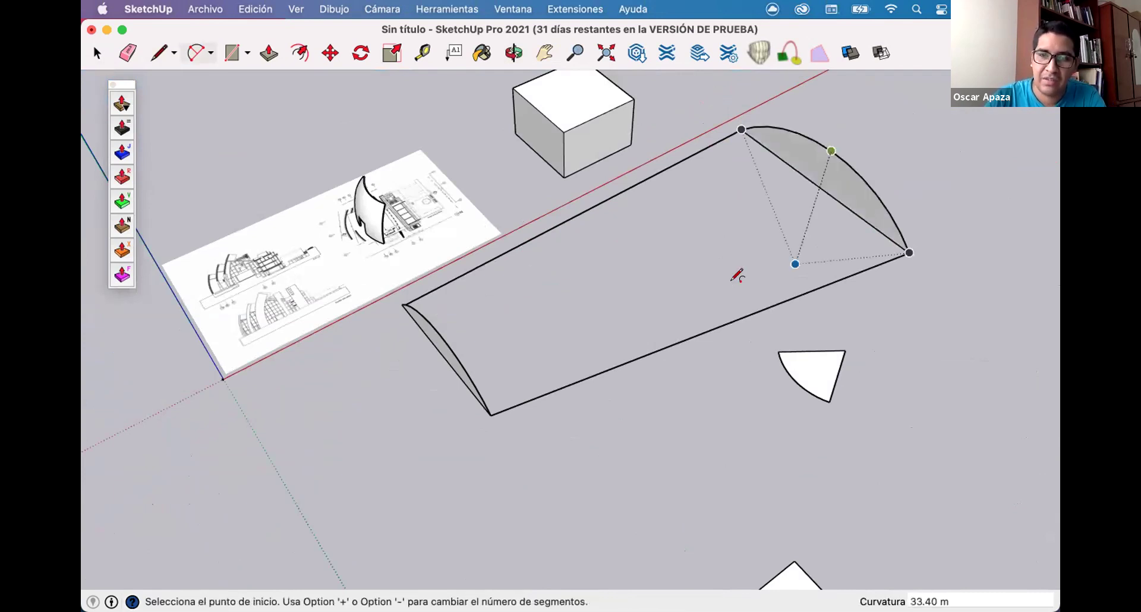
Draw an upright arc across the middle of the outline between its two long edges, bulging about 37 m.
{"action": "left_click", "coordinate": [715, 328]}
{"action": "left_click", "coordinate": [590, 209]}
{"action": "left_click", "coordinate": [658, 213]}
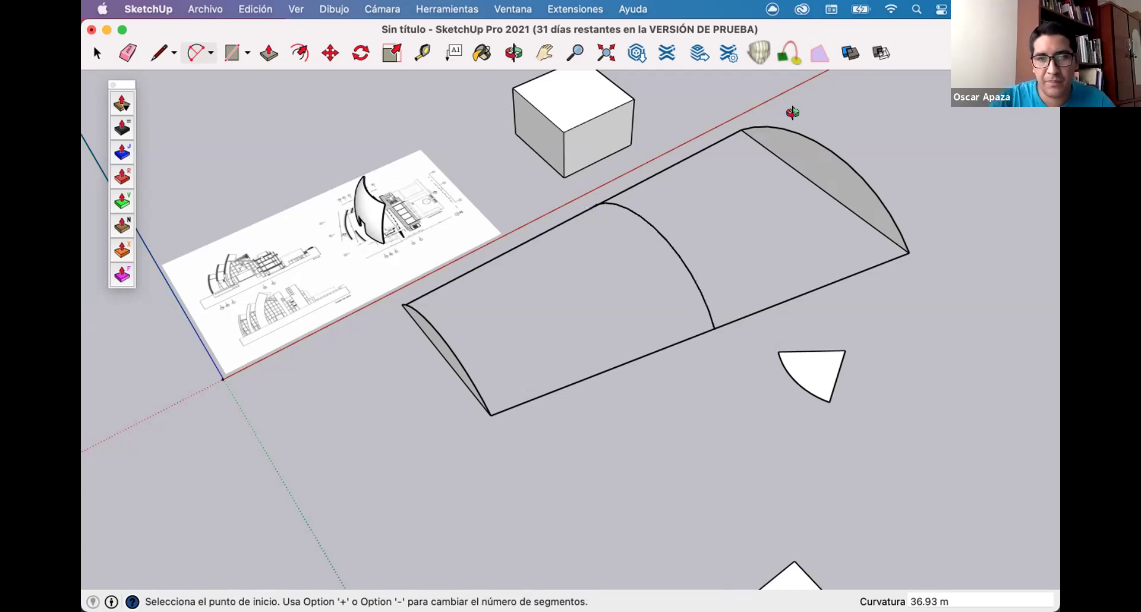
Remove the straight edges connecting the arcs, including the chord and end face of the far arc.
{"action": "middle_click_drag", "start_coordinate": [915, 431], "coordinate": [726, 309]}
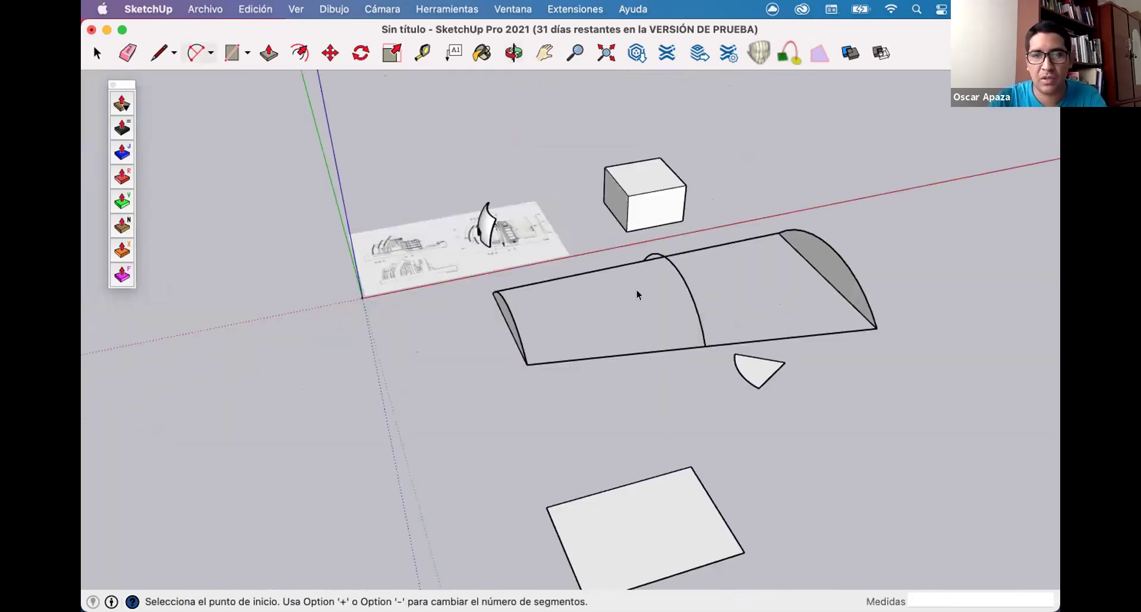
{"action": "key", "text": "space"}
{"action": "scroll", "coordinate": [624, 250], "scroll_direction": "up", "scroll_amount": 3}
{"action": "key", "text": "super+z"}
{"action": "key", "text": "super+z"}
{"action": "key", "text": "super+z"}
{"action": "key", "text": "super+z"}
{"action": "key", "text": "super+z"}
{"action": "middle_click_drag", "start_coordinate": [846, 355], "coordinate": [873, 365]}
Delete the flat wedge beside the arcs and the end face and chord of the nearest arc.
{"action": "left_click_drag", "start_coordinate": [877, 368], "coordinate": [782, 451]}
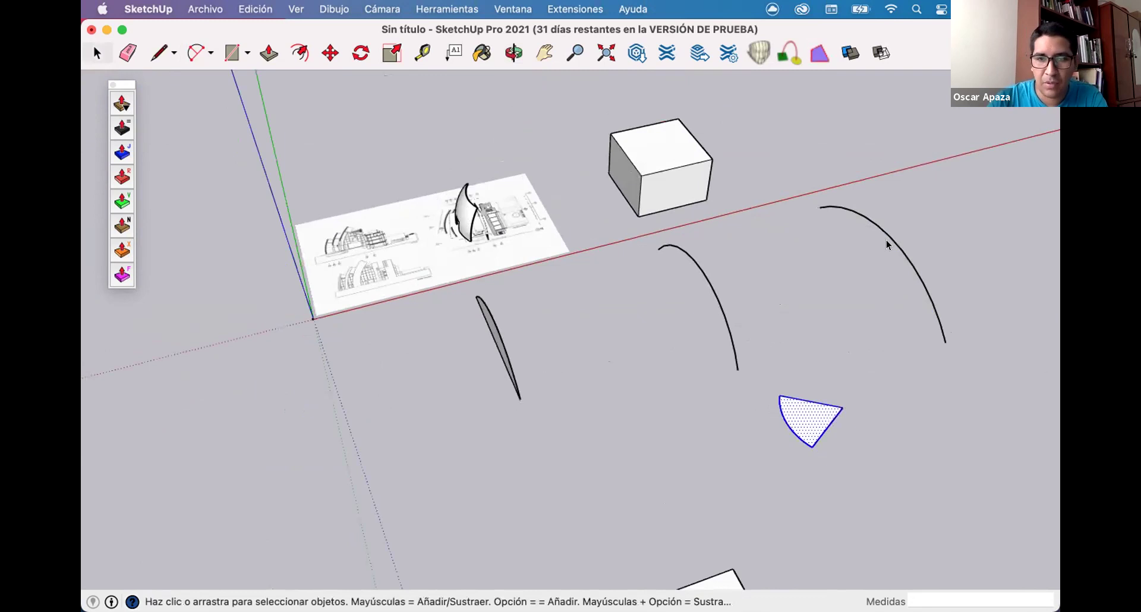
{"action": "key", "text": "Delete"}
{"action": "middle_click_drag", "start_coordinate": [591, 330], "coordinate": [600, 330]}
{"action": "scroll", "coordinate": [601, 330], "scroll_direction": "up", "scroll_amount": 3}
{"action": "left_click", "coordinate": [569, 293]}
{"action": "key", "text": "Delete"}
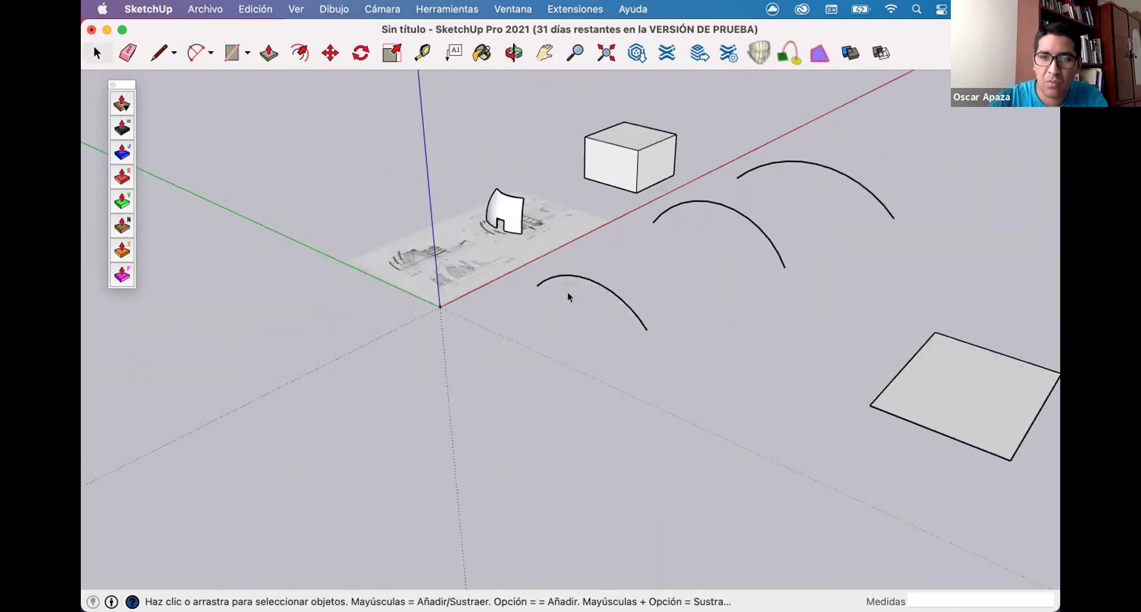
Select the three arcs and move them together onto open ground away from the plan drawings, past the flat rectangle.
{"action": "scroll", "coordinate": [551, 302], "scroll_direction": "down", "scroll_amount": 1}
{"action": "middle_click_drag", "start_coordinate": [618, 278], "coordinate": [728, 314]}
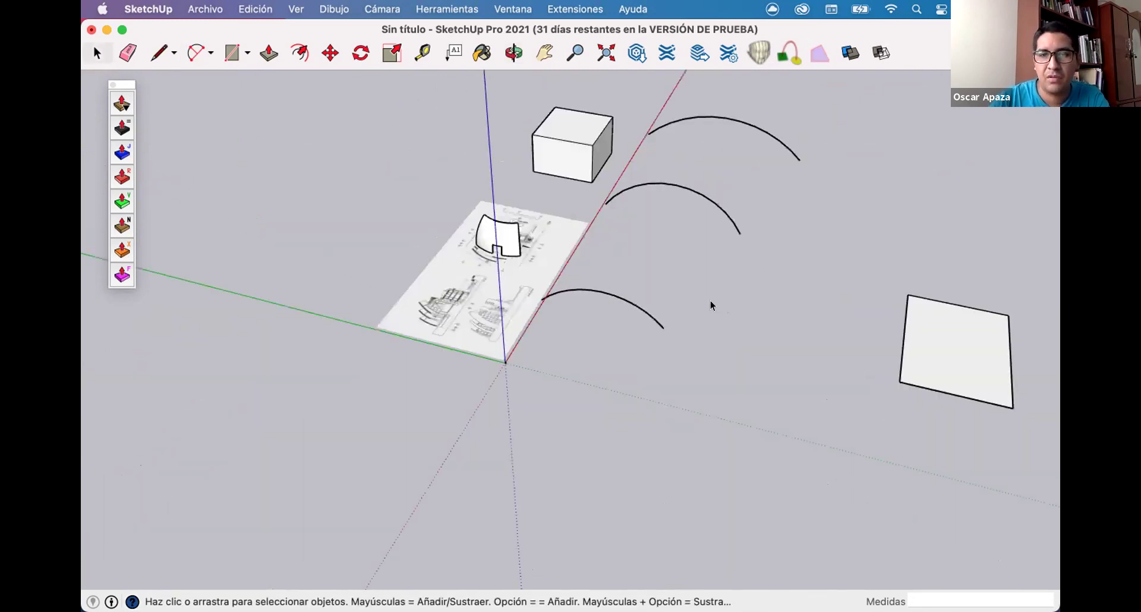
{"action": "scroll", "coordinate": [711, 301], "scroll_direction": "down", "scroll_amount": 2}
{"action": "left_click_drag", "start_coordinate": [714, 127], "coordinate": [639, 362]}
{"action": "middle_click_drag", "start_coordinate": [639, 363], "coordinate": [634, 340]}
{"action": "scroll", "coordinate": [634, 340], "scroll_direction": "down", "scroll_amount": 2}
{"action": "key", "text": "m"}
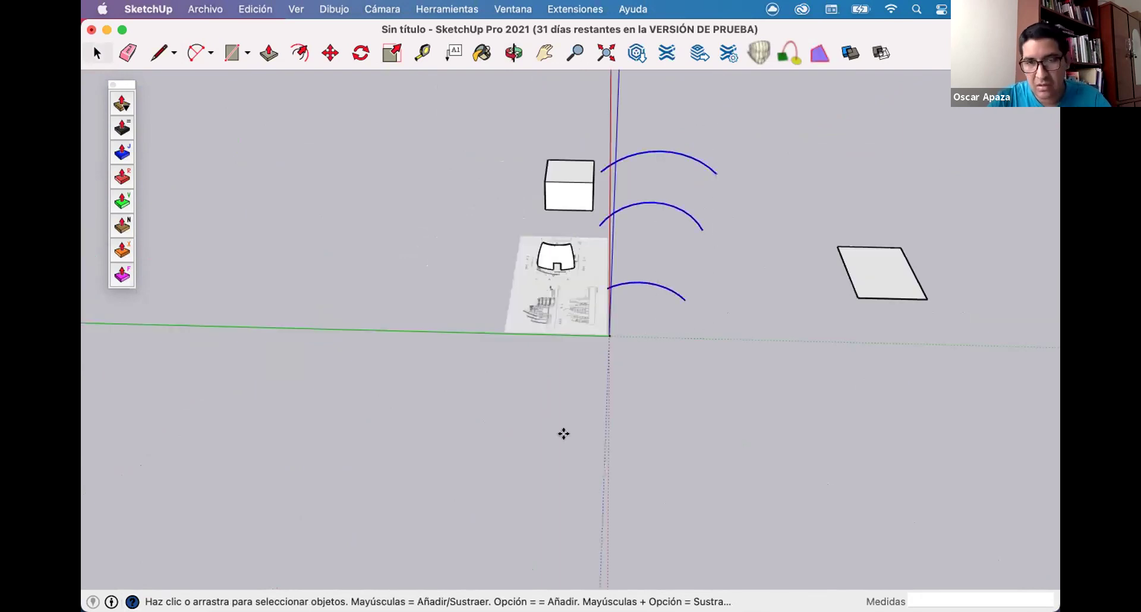
{"action": "left_click", "coordinate": [898, 439]}
{"action": "left_click", "coordinate": [984, 441]}
{"action": "key", "text": "space"}
{"action": "middle_click_drag", "start_coordinate": [790, 333], "coordinate": [765, 330]}
{"action": "left_click", "coordinate": [765, 330]}
{"action": "middle_click_drag", "start_coordinate": [736, 291], "coordinate": [723, 270]}
{"action": "scroll", "coordinate": [723, 274], "scroll_direction": "up", "scroll_amount": 2}
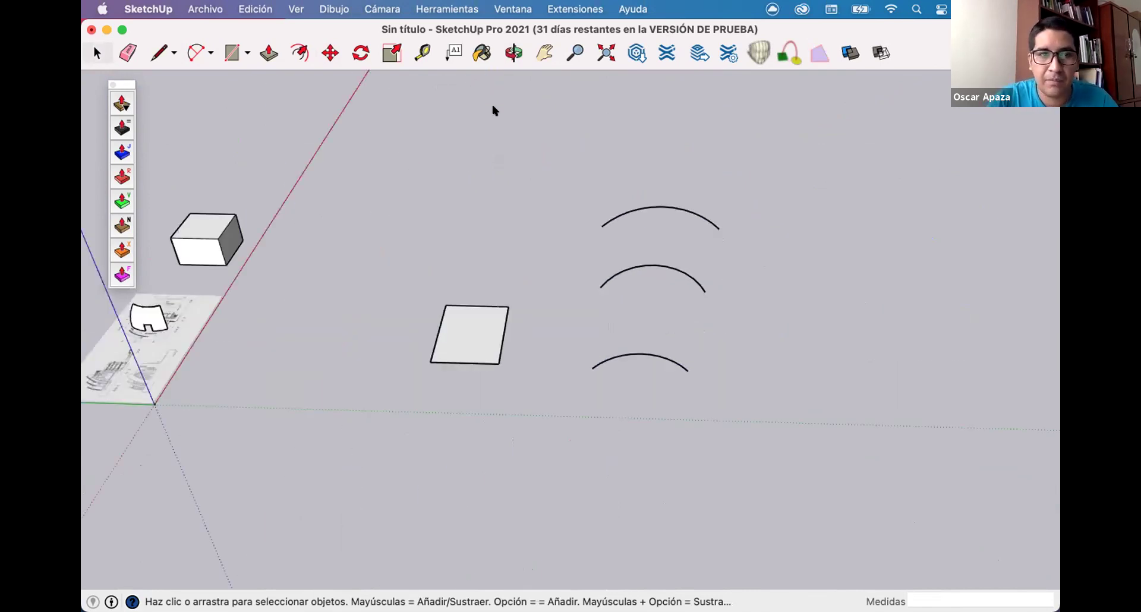
Switch to Chrome, search for "curviloft para sketchup", and return to the untitled SketchUp model.
{"action": "key", "text": "ctrl+Up"}
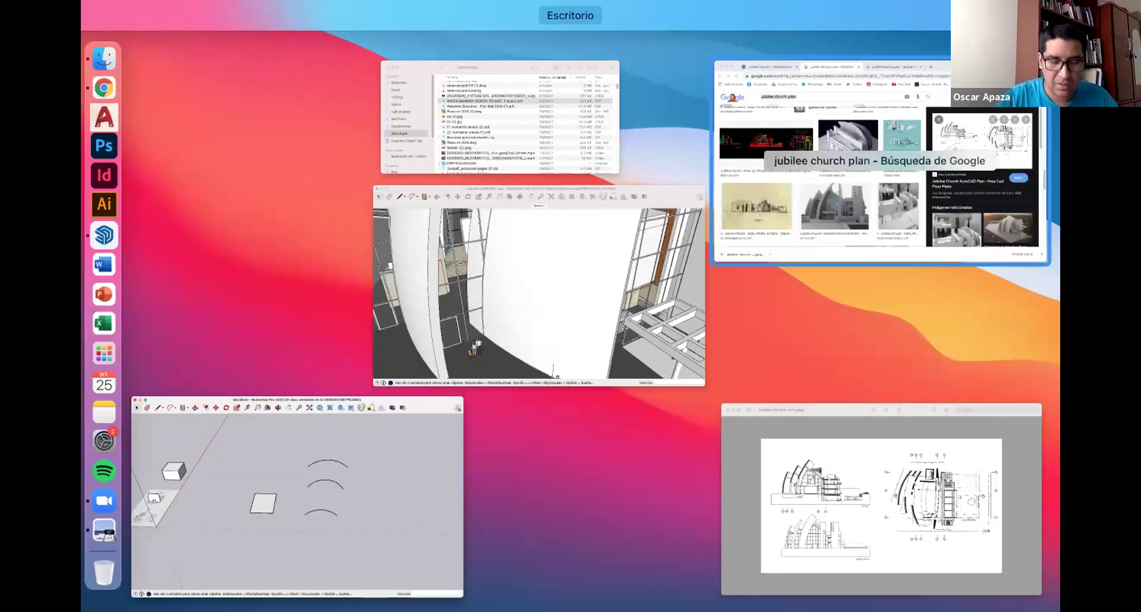
{"action": "left_click", "coordinate": [880, 161]}
{"action": "type", "text": "curviloft"}
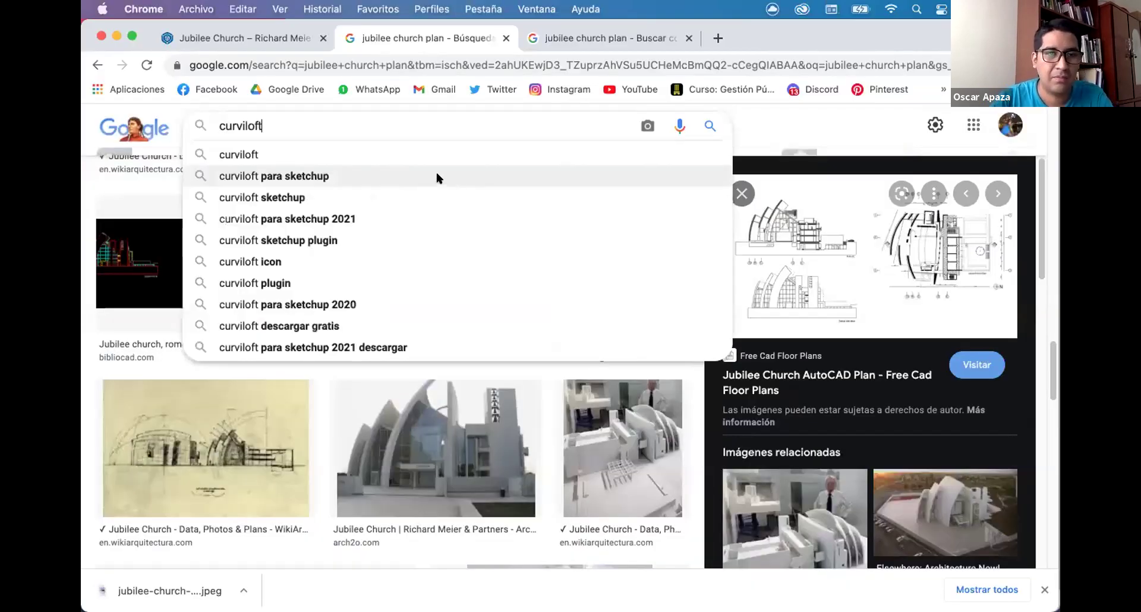
{"action": "key", "text": "Return"}
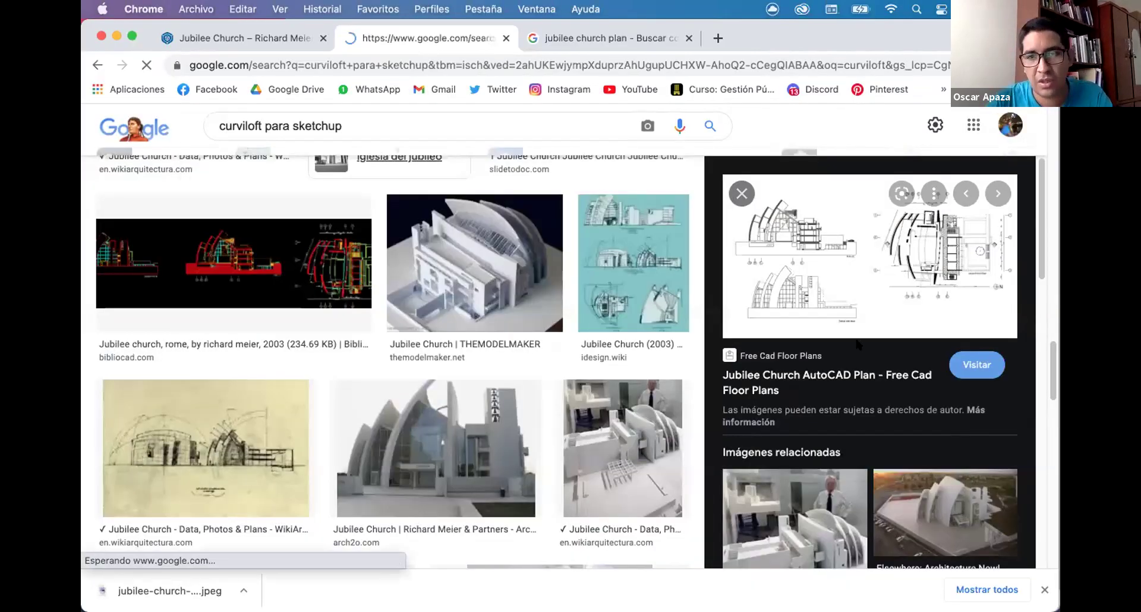
{"action": "key", "text": "ctrl+Up"}
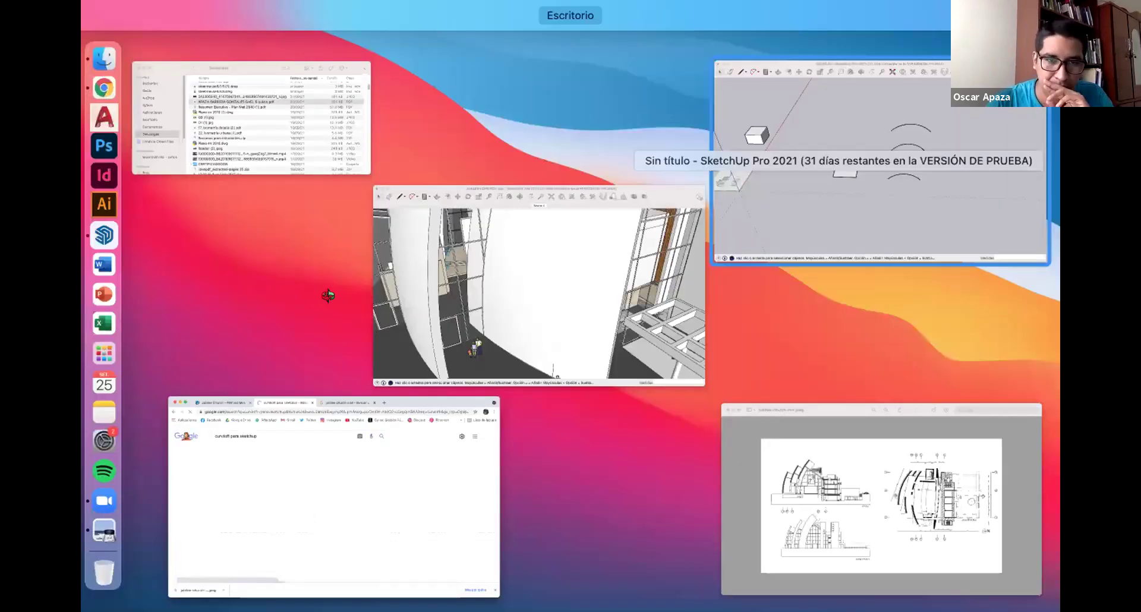
{"action": "left_click", "coordinate": [832, 205]}
{"action": "mouse_move", "coordinate": [516, 334]}
{"action": "middle_mouse_down"}
{"action": "mouse_move", "coordinate": [465, 393]}
{"action": "mouse_move", "coordinate": [416, 368]}
{"action": "middle_mouse_up"}
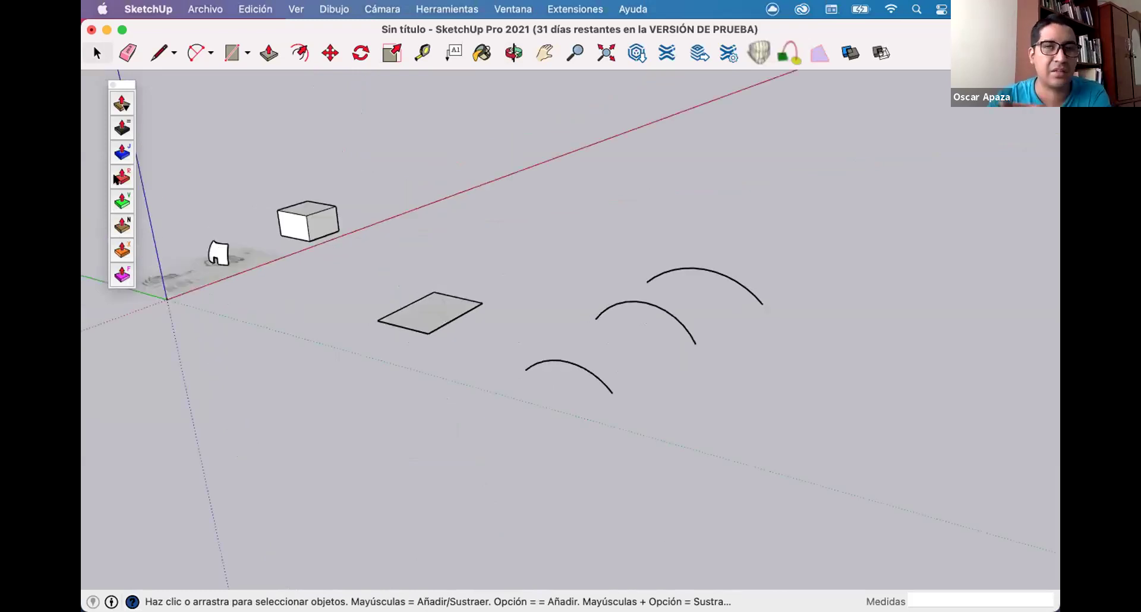
{"action": "left_click", "coordinate": [514, 9]}
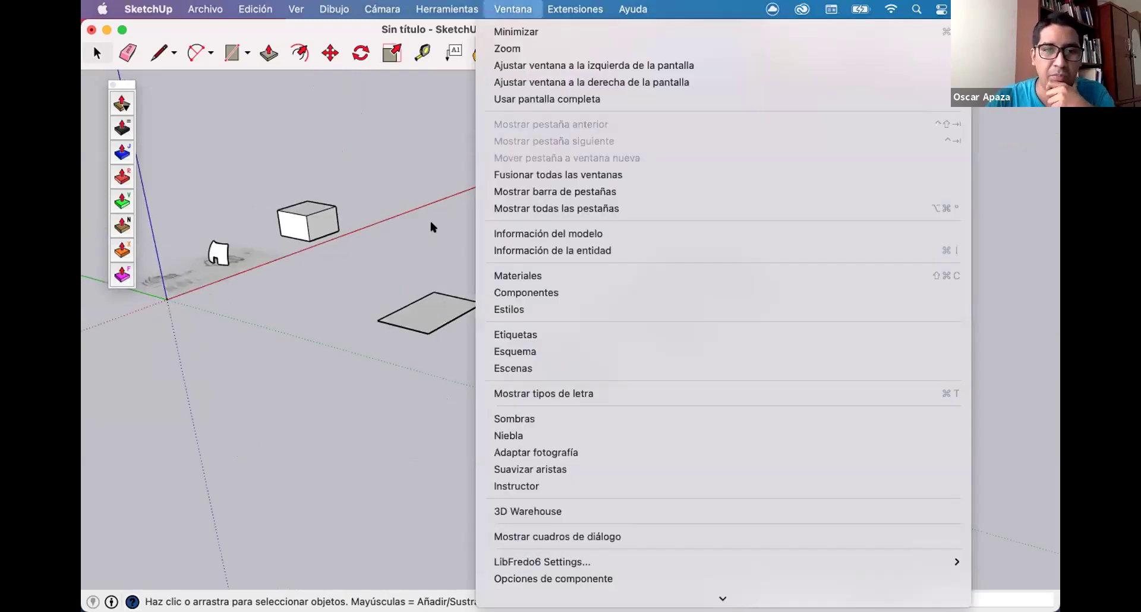
{"action": "left_click", "coordinate": [449, 447]}
{"action": "middle_click_drag", "start_coordinate": [641, 439], "coordinate": [687, 337]}
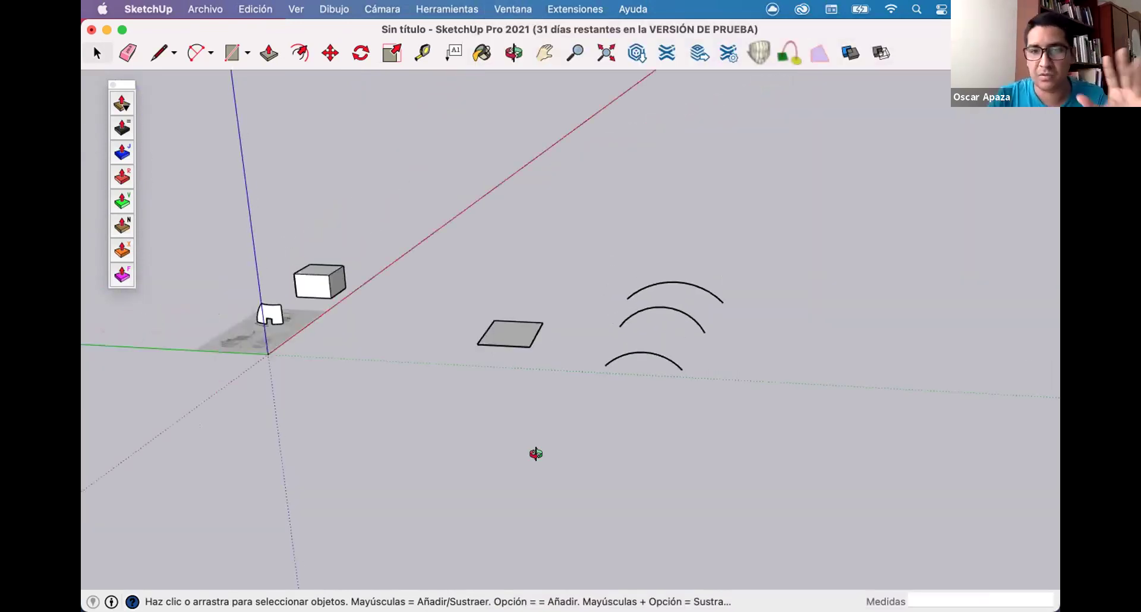
{"action": "middle_click_drag", "start_coordinate": [660, 387], "coordinate": [735, 235]}
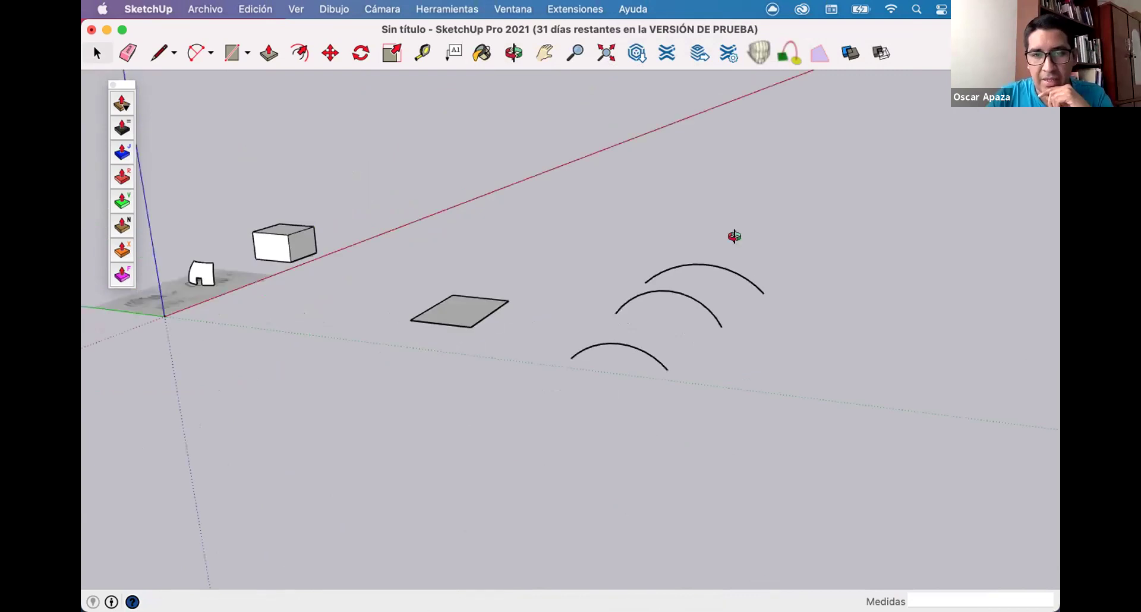
Select the three arcs and generate a Loft by Spline surface through them.
{"action": "middle_click_drag", "start_coordinate": [678, 326], "coordinate": [836, 454]}
{"action": "left_click_drag", "start_coordinate": [836, 454], "coordinate": [566, 233]}
{"action": "middle_click_drag", "start_coordinate": [566, 232], "coordinate": [762, 196]}
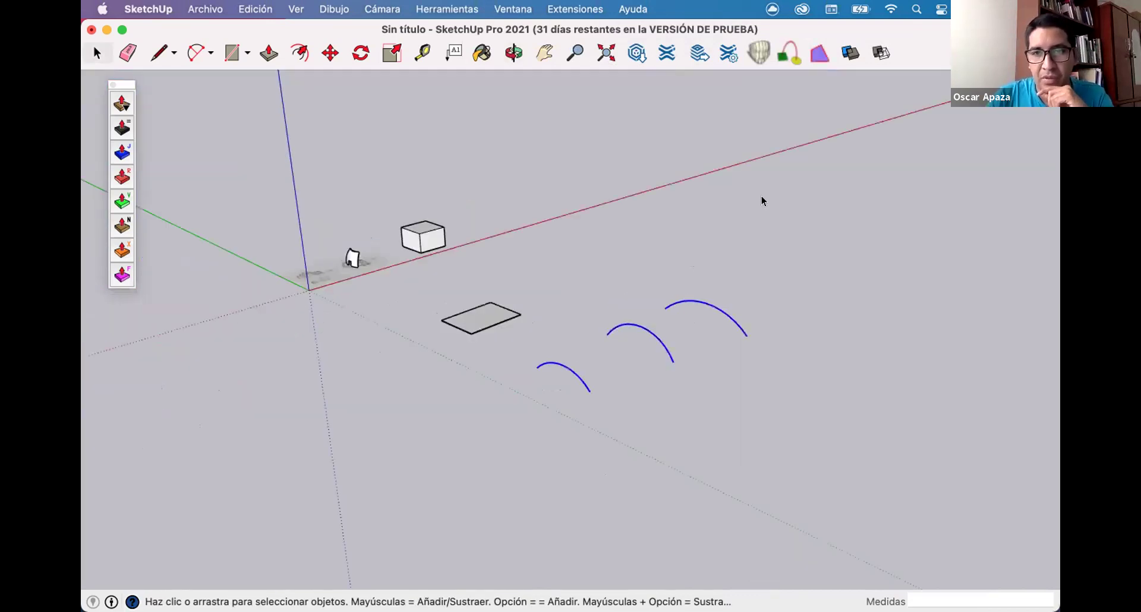
{"action": "left_click", "coordinate": [761, 50]}
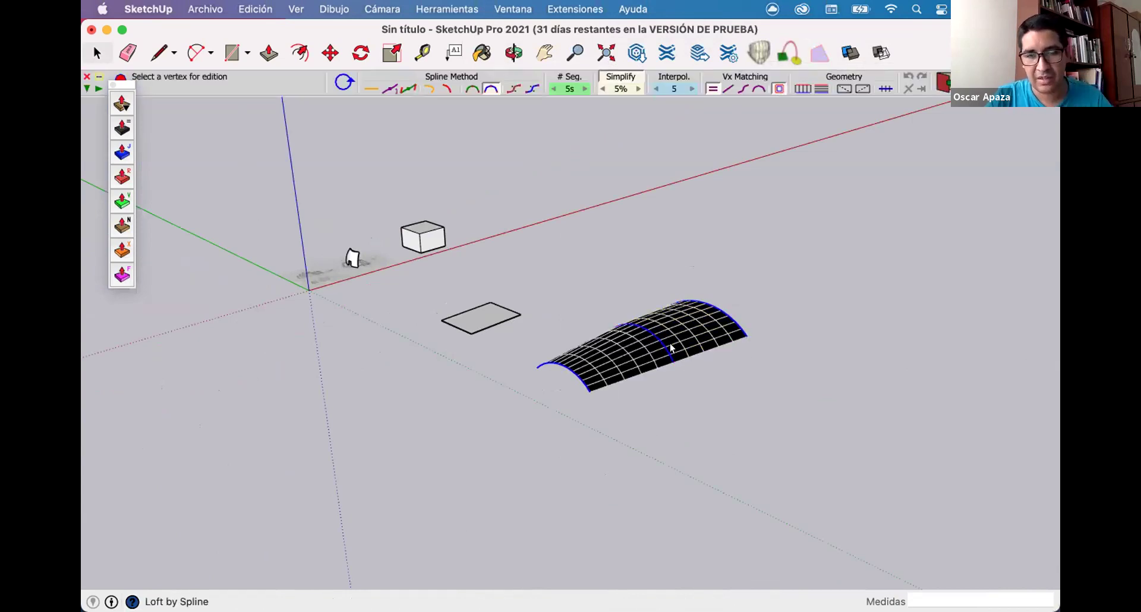
{"action": "scroll", "coordinate": [719, 439], "scroll_direction": "up", "scroll_amount": 4}
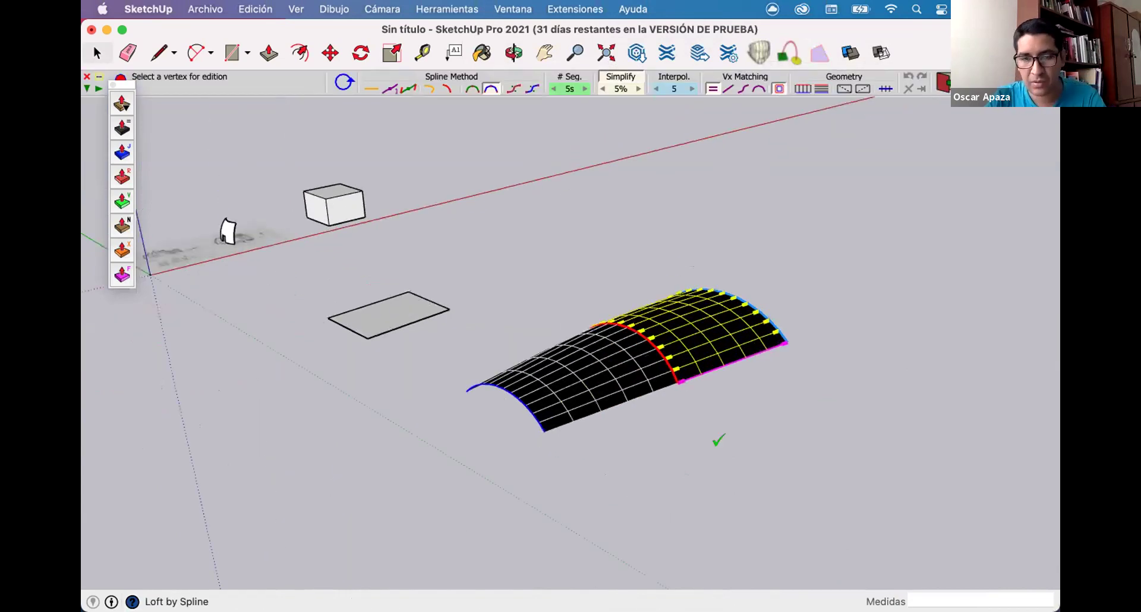
{"action": "left_click", "coordinate": [753, 434]}
Move the lofted surface group off the three arcs to the open ground beyond the farthest arc.
{"action": "middle_click_drag", "start_coordinate": [844, 352], "coordinate": [803, 369]}
{"action": "left_click", "coordinate": [695, 383]}
{"action": "key", "text": "m"}
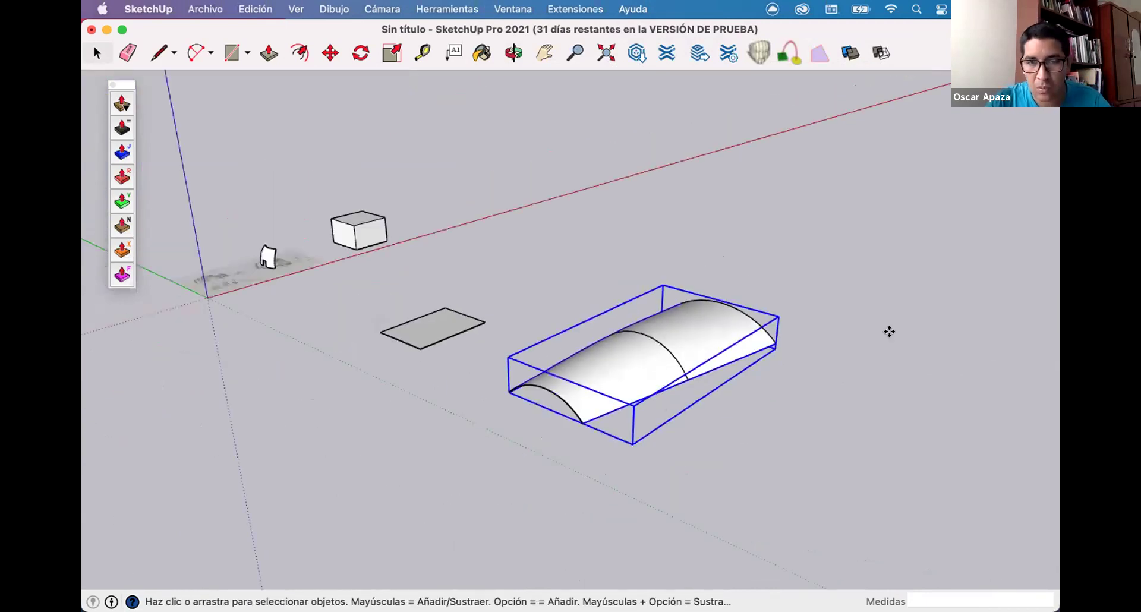
{"action": "key", "text": "m"}
{"action": "left_click", "coordinate": [912, 300]}
Rotate the middle arc about 140° around a point at its crown, in its upright plane, so that it curves downward.
{"action": "middle_click_drag", "start_coordinate": [460, 413], "coordinate": [828, 540]}
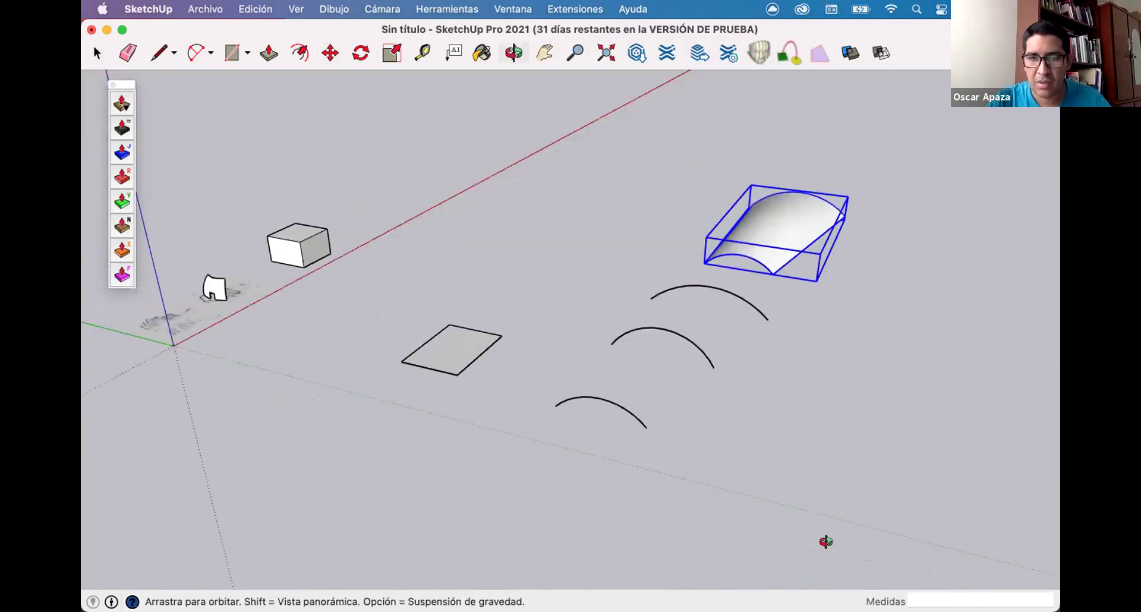
{"action": "left_click", "coordinate": [731, 377]}
{"action": "middle_click_drag", "start_coordinate": [714, 335], "coordinate": [614, 298]}
{"action": "key", "text": "q"}
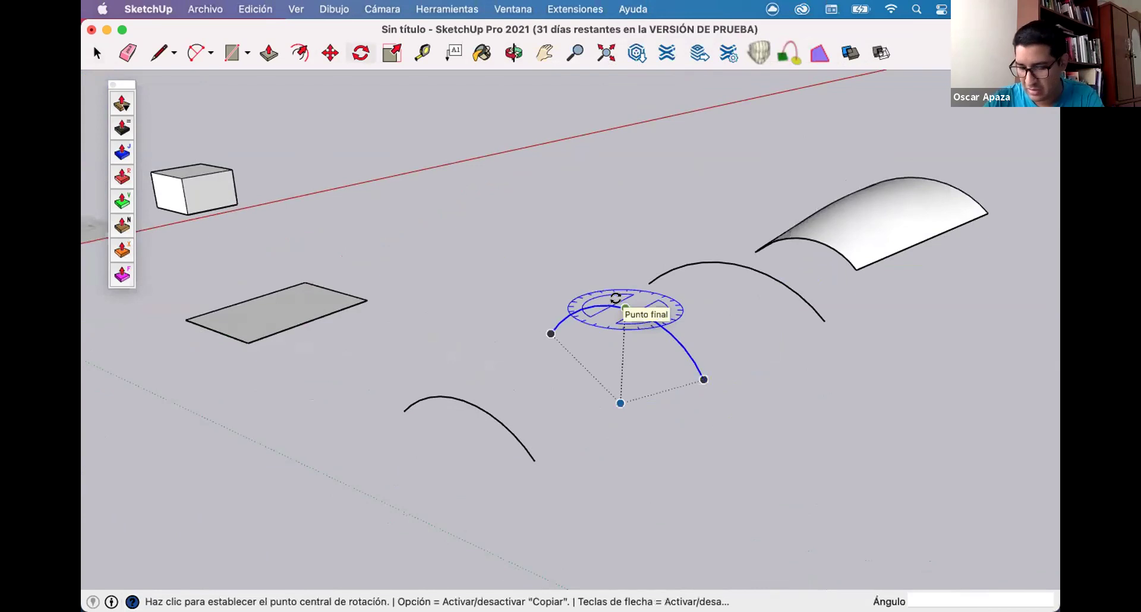
{"action": "left_click", "coordinate": [623, 303]}
{"action": "left_click", "coordinate": [665, 327]}
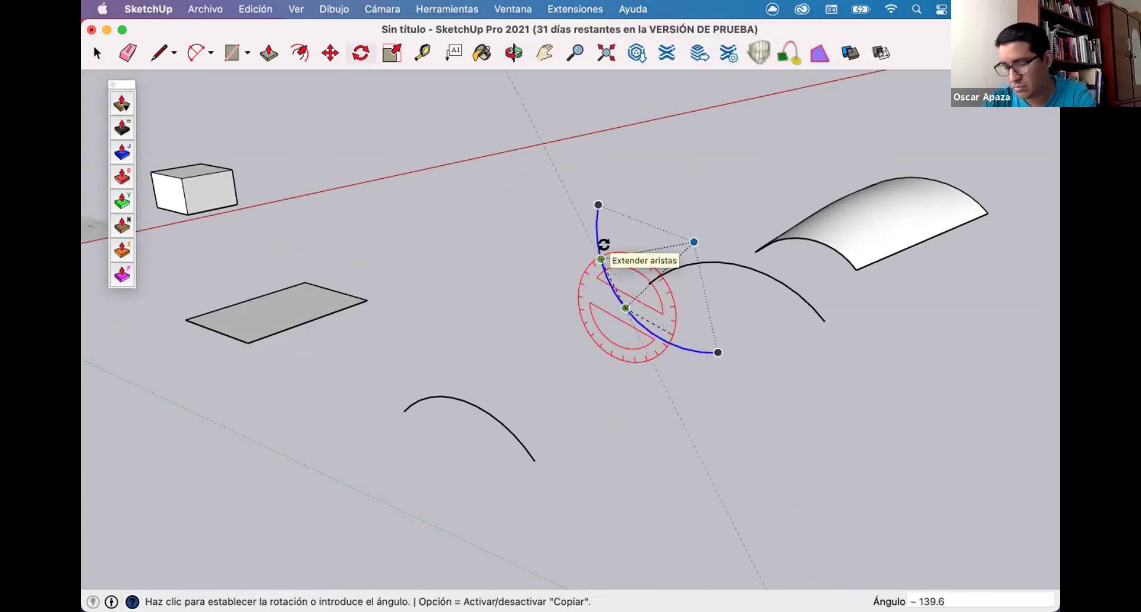
{"action": "left_click", "coordinate": [602, 245]}
Move the inverted middle arc down by about 54 m to line up between the other two arcs.
{"action": "middle_click_drag", "start_coordinate": [630, 323], "coordinate": [632, 327]}
{"action": "key", "text": "m"}
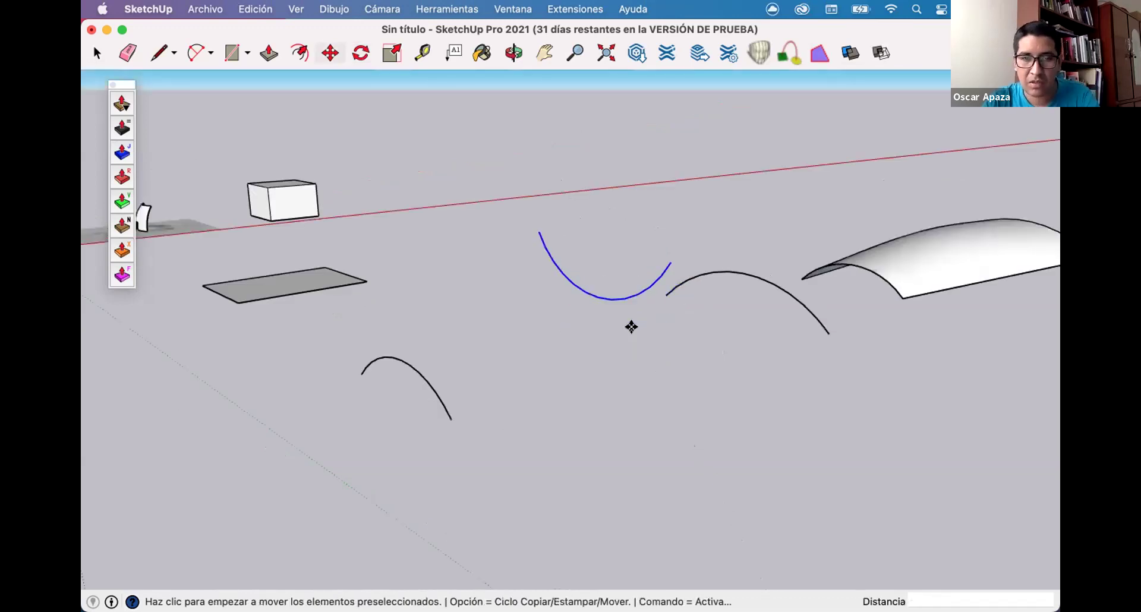
{"action": "left_click", "coordinate": [633, 397]}
{"action": "left_click", "coordinate": [607, 356]}
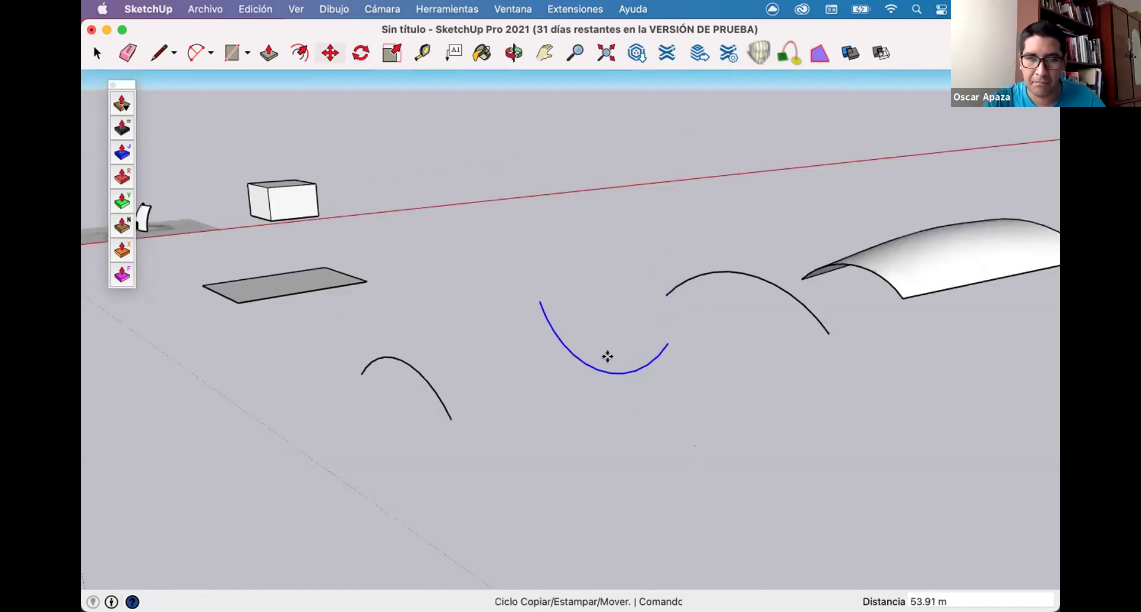
Select the two upright arcs and the inverted one and generate a Loft by Spline surface through all three.
{"action": "middle_click_drag", "start_coordinate": [612, 363], "coordinate": [608, 356]}
{"action": "key", "text": "space"}
{"action": "left_click_drag", "start_coordinate": [452, 474], "coordinate": [770, 268]}
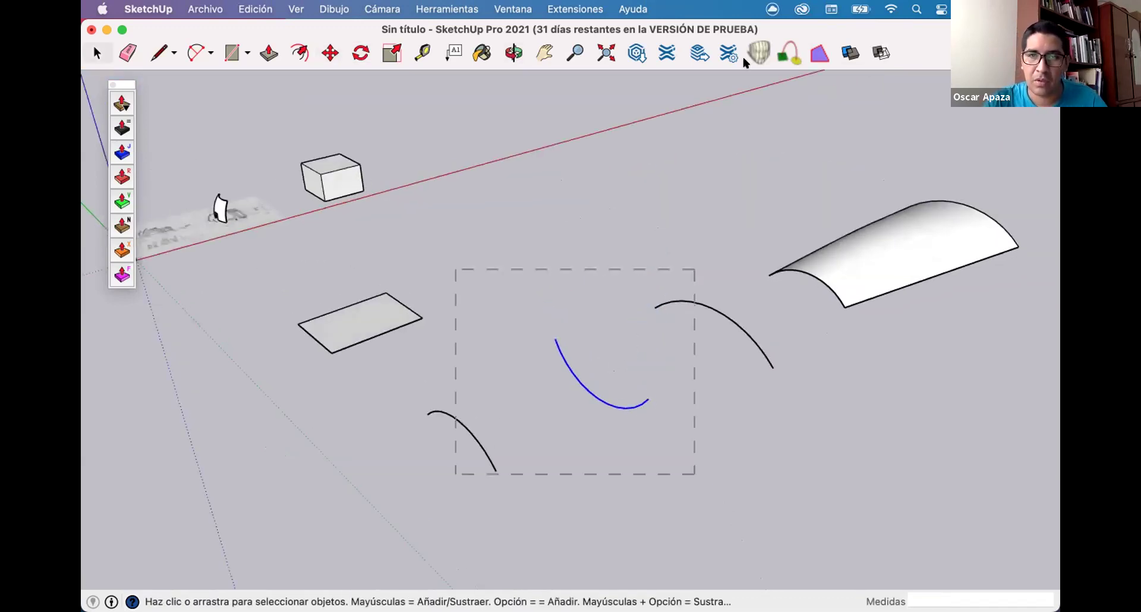
{"action": "left_click", "coordinate": [759, 51]}
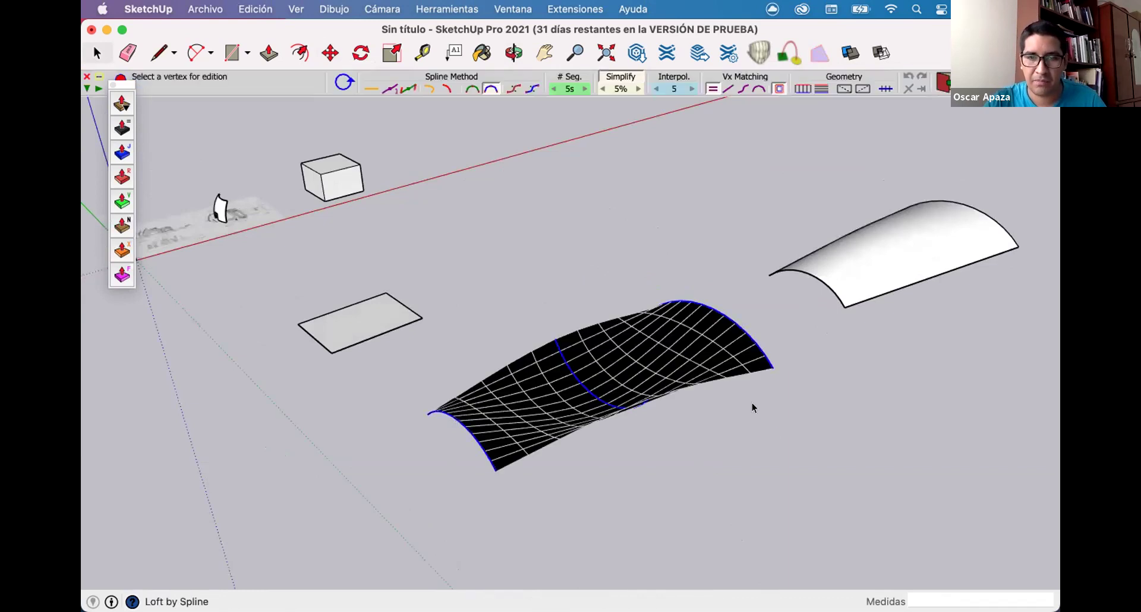
{"action": "key", "text": "Escape"}
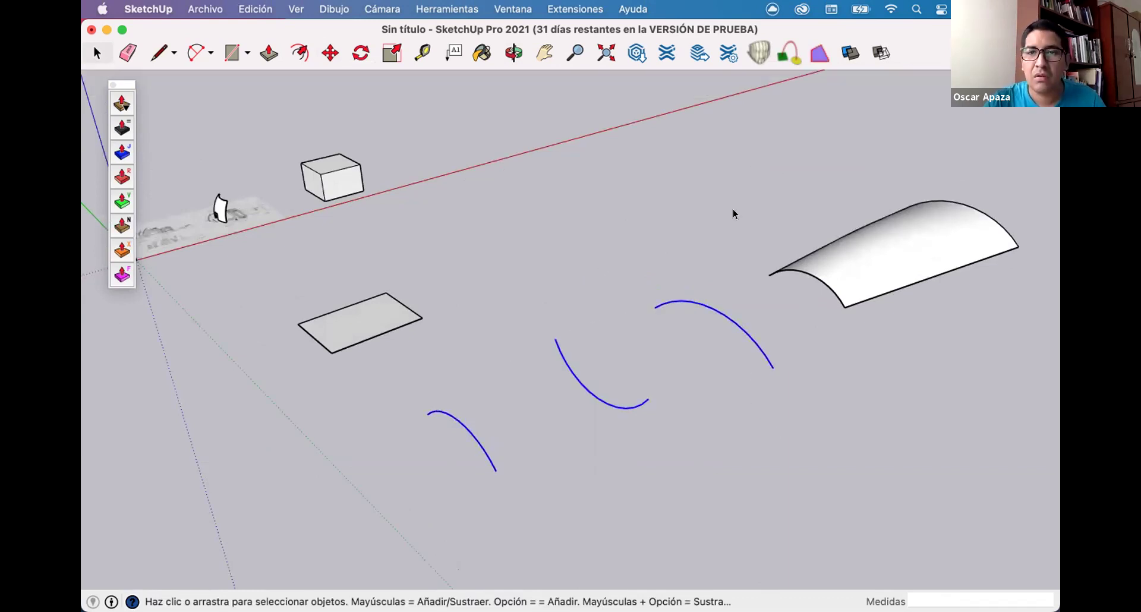
{"action": "key", "text": "Return"}
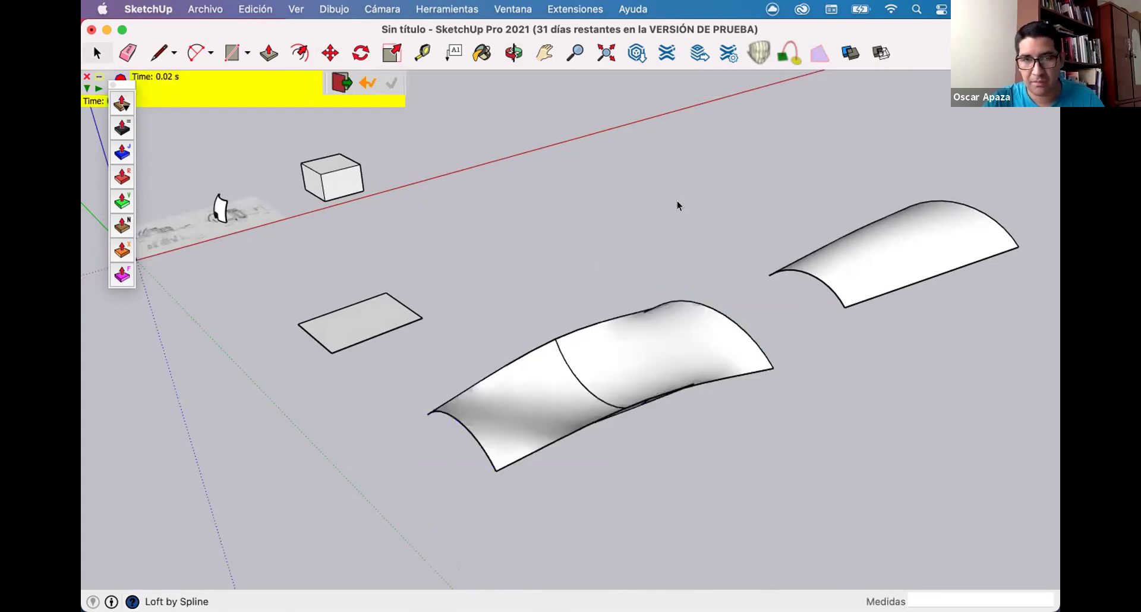
Move the new wavy lofted surface off its arcs onto the open ground in front of them.
{"action": "left_click", "coordinate": [636, 350]}
{"action": "scroll", "coordinate": [553, 135], "scroll_direction": "down", "scroll_amount": 3}
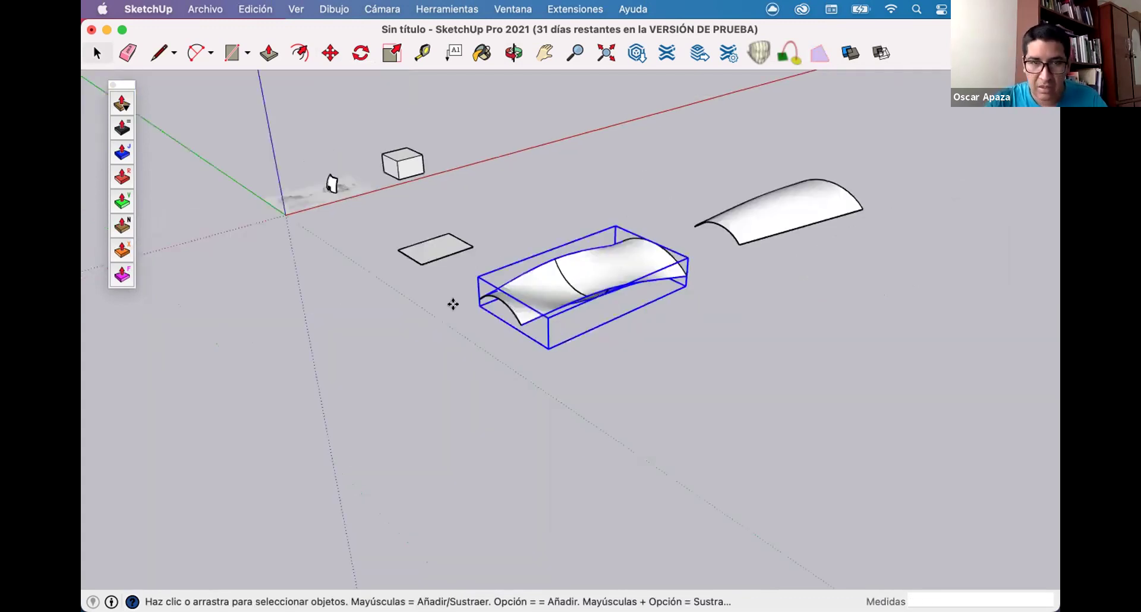
{"action": "key", "text": "m"}
{"action": "left_click", "coordinate": [453, 304]}
{"action": "left_click", "coordinate": [563, 351]}
{"action": "middle_click_drag", "start_coordinate": [667, 437], "coordinate": [776, 323]}
{"action": "key", "text": "space"}
{"action": "left_click", "coordinate": [775, 324]}
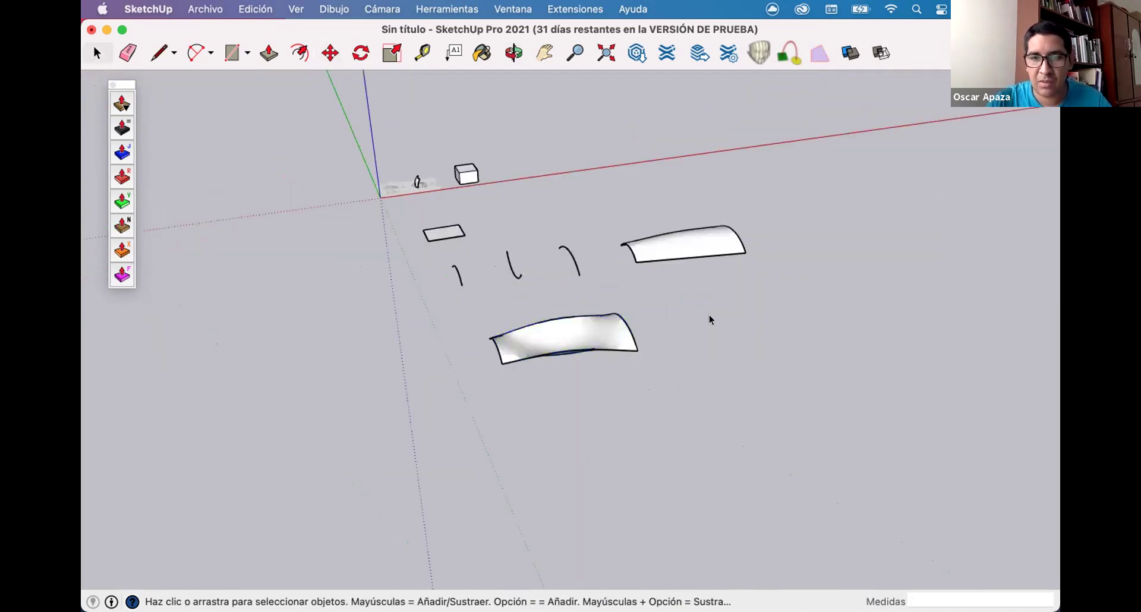
Draw a flat circle with a radius of about 52 m on the open ground beside the wavy surface.
{"action": "scroll", "coordinate": [709, 320], "scroll_direction": "up", "scroll_amount": 3}
{"action": "key", "text": "c"}
{"action": "left_click", "coordinate": [687, 333]}
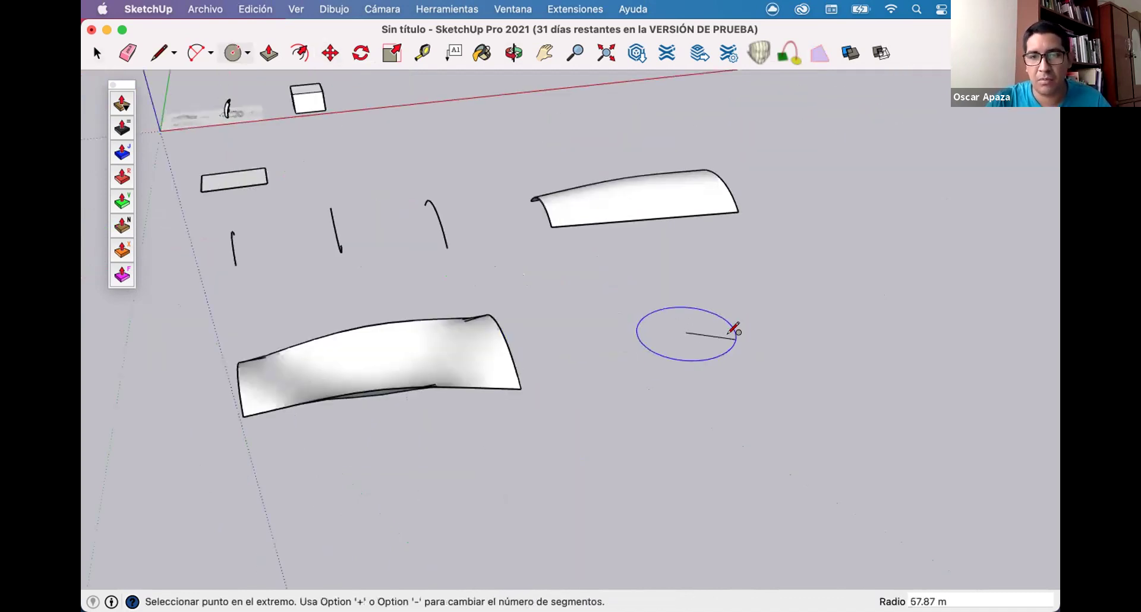
{"action": "left_click", "coordinate": [730, 333]}
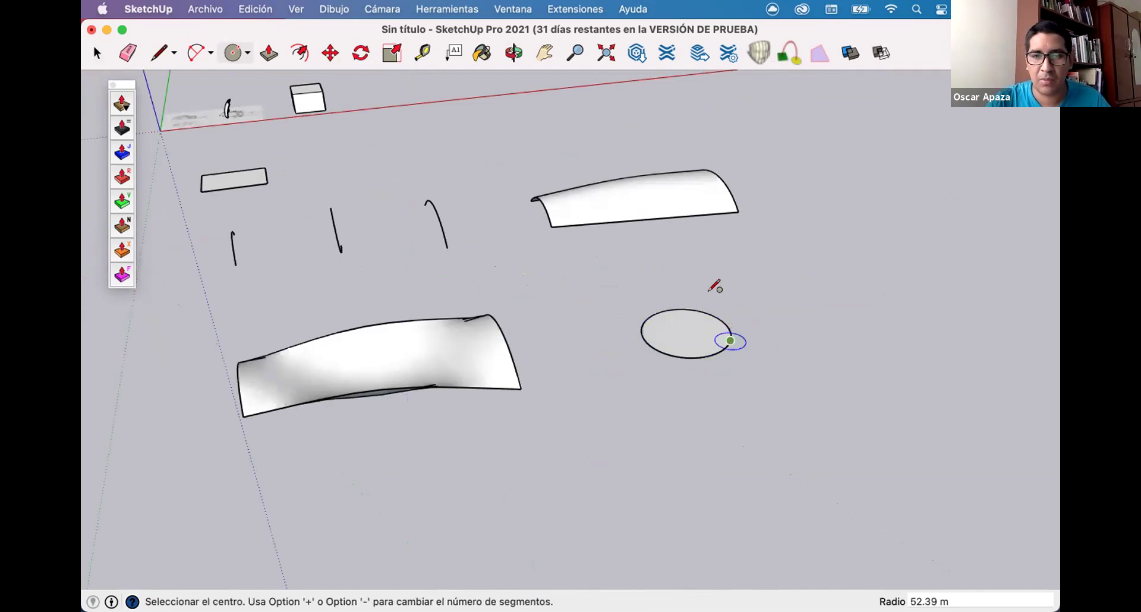
{"action": "scroll", "coordinate": [711, 298], "scroll_direction": "up", "scroll_amount": 5}
{"action": "key", "text": "space"}
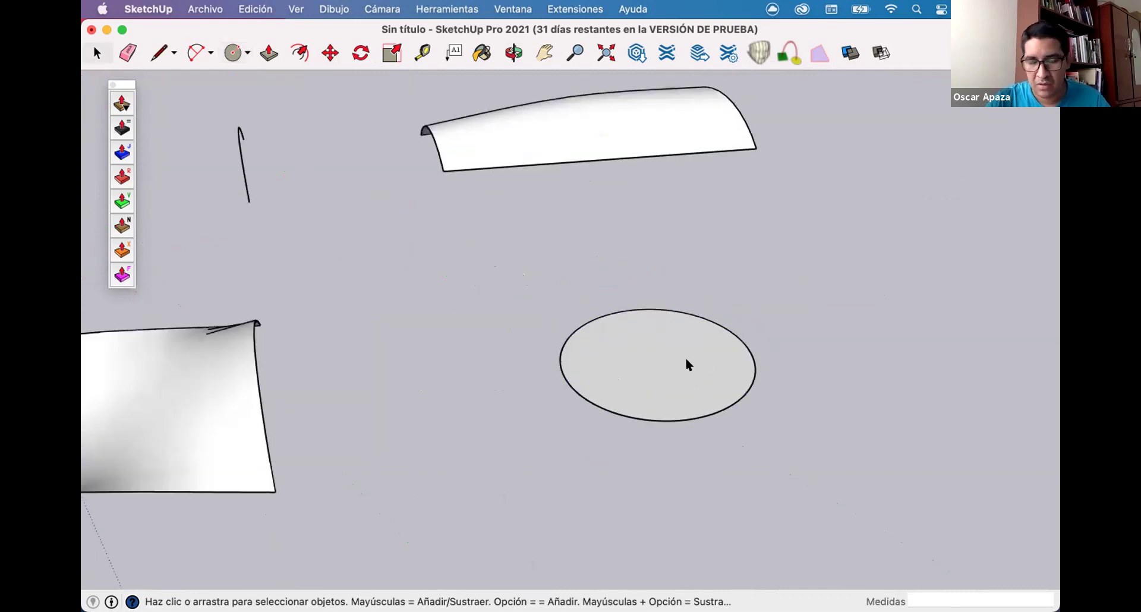
Draw four smaller concentric circles inside the large one, the outer two with radii of about 46 m and 37 m.
{"action": "key", "text": "c"}
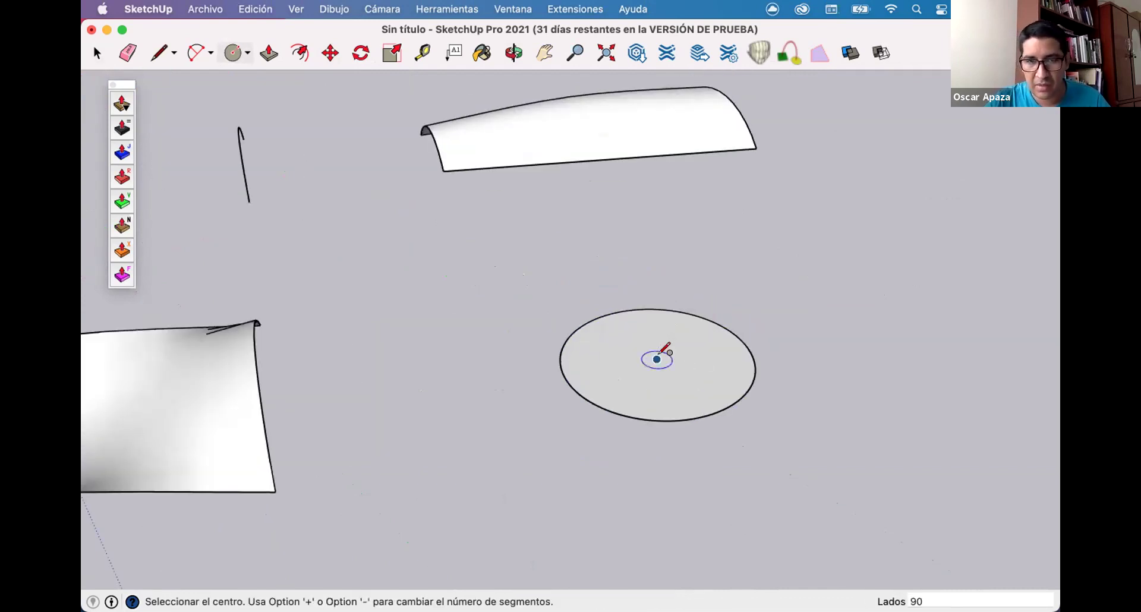
{"action": "left_click", "coordinate": [657, 360]}
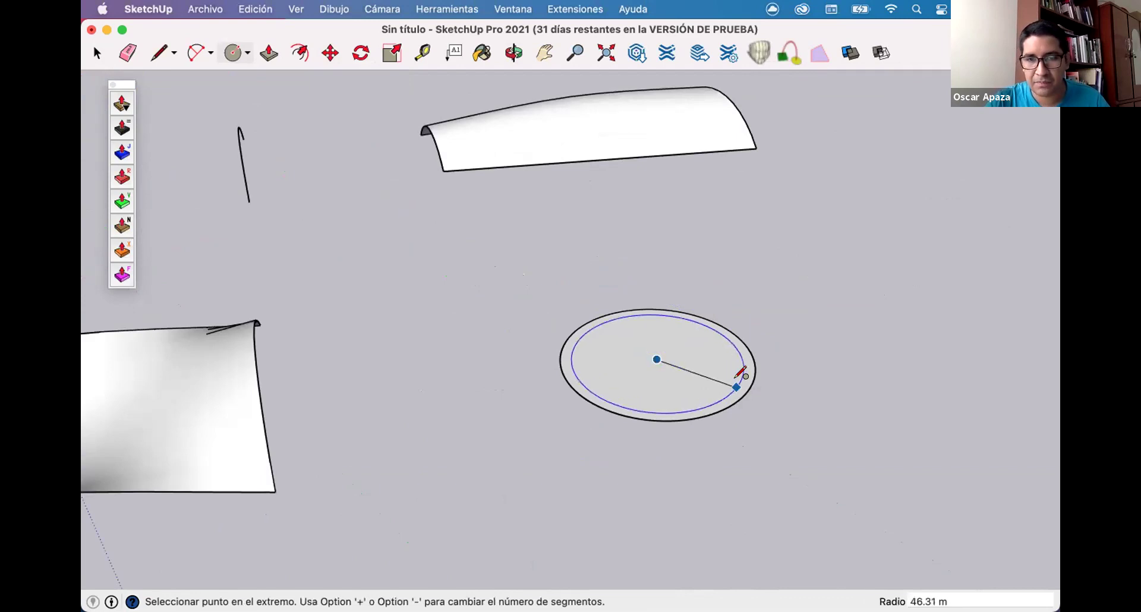
{"action": "key", "text": "Escape"}
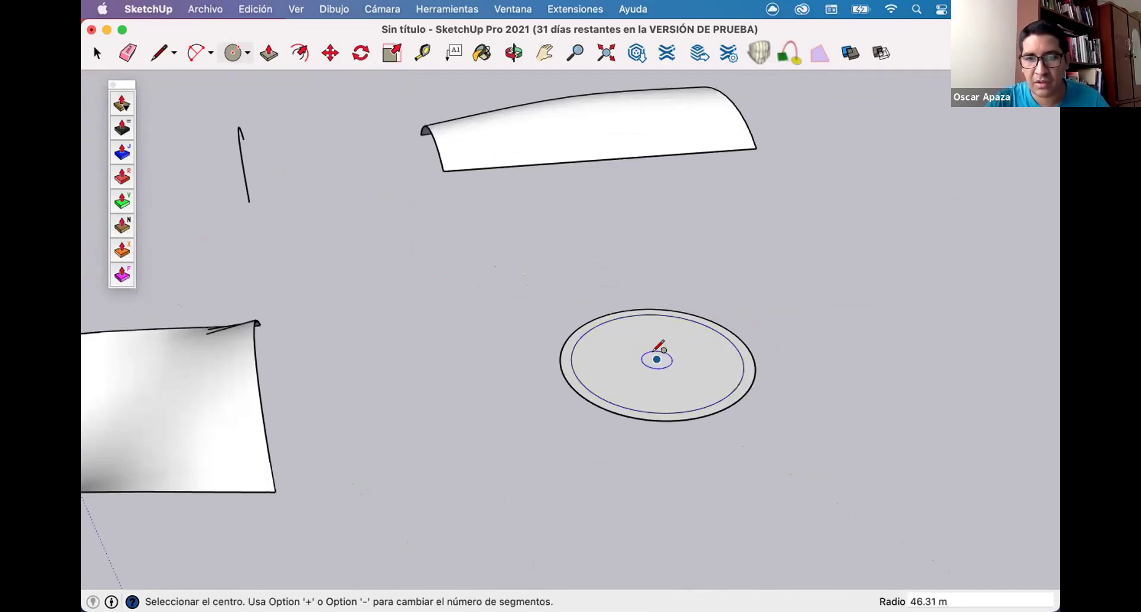
{"action": "left_click", "coordinate": [657, 359]}
{"action": "left_click", "coordinate": [720, 379]}
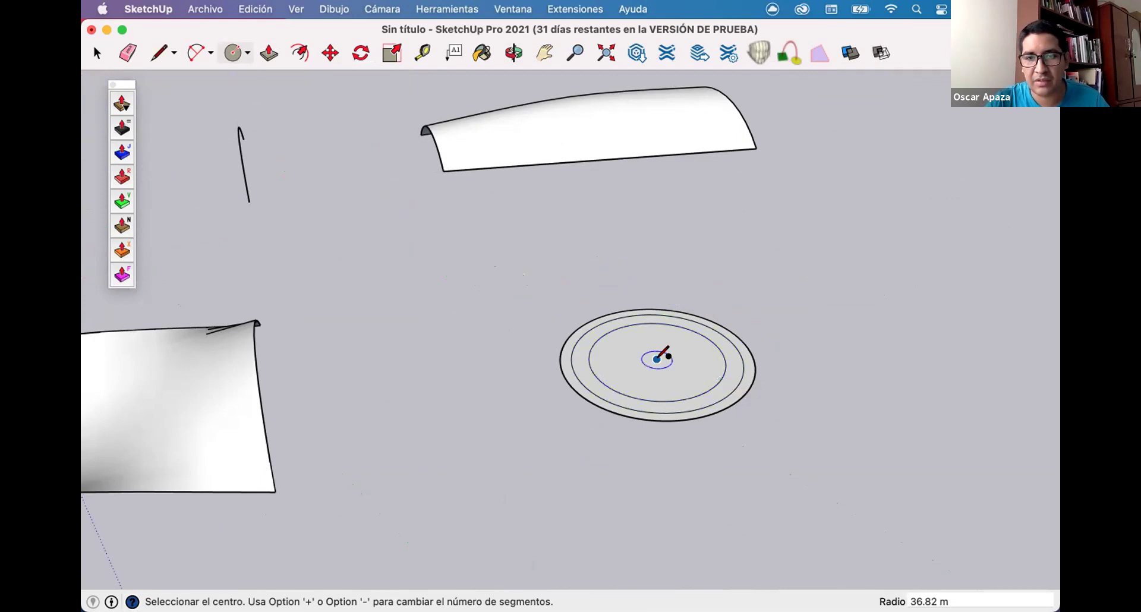
{"action": "left_click", "coordinate": [657, 359]}
{"action": "left_click", "coordinate": [697, 373]}
{"action": "left_click", "coordinate": [657, 359]}
{"action": "left_click", "coordinate": [685, 358]}
Delete the ring faces and the central disc face, keeping only the outlines of the five concentric circles.
{"action": "key", "text": "space"}
{"action": "scroll", "coordinate": [740, 371], "scroll_direction": "up", "scroll_amount": 3}
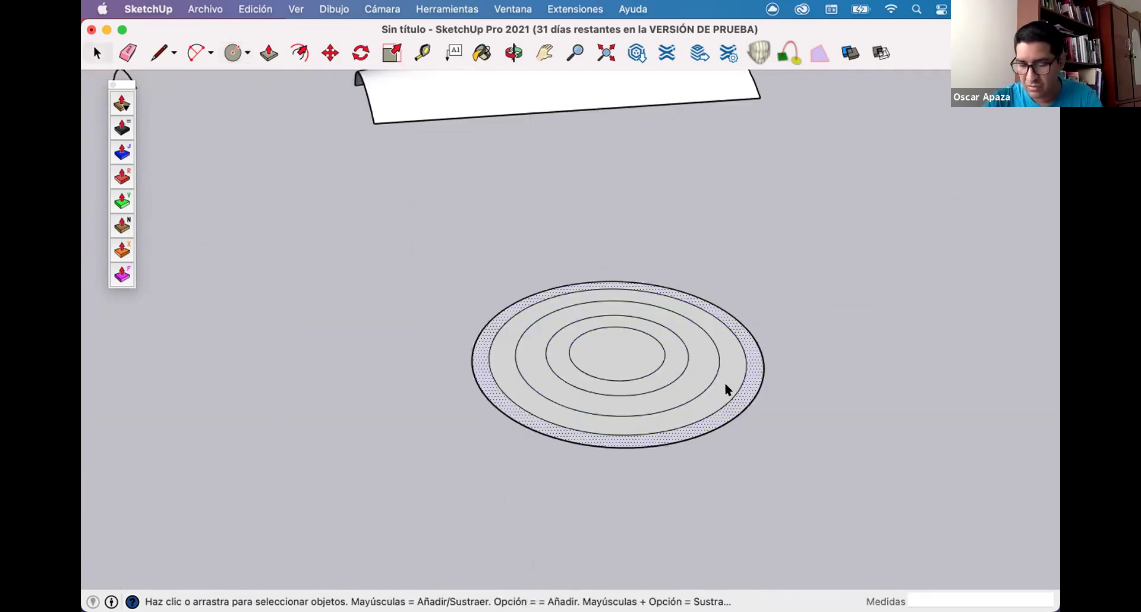
{"action": "left_click", "coordinate": [702, 364]}
{"action": "key", "text": "Delete"}
{"action": "left_click", "coordinate": [673, 354]}
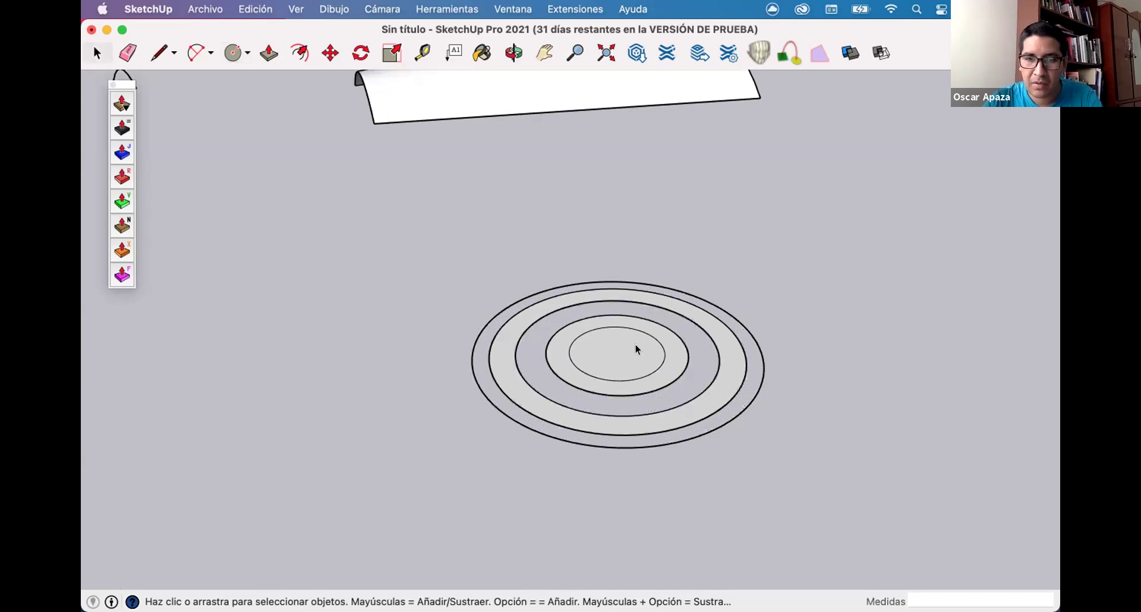
{"action": "key", "text": "Delete"}
{"action": "key", "text": "Delete"}
{"action": "left_click", "coordinate": [726, 355]}
{"action": "key", "text": "Delete"}
Move the second-largest circle straight up along the blue axis by about 12 m.
{"action": "left_click_drag", "start_coordinate": [777, 353], "coordinate": [759, 370]}
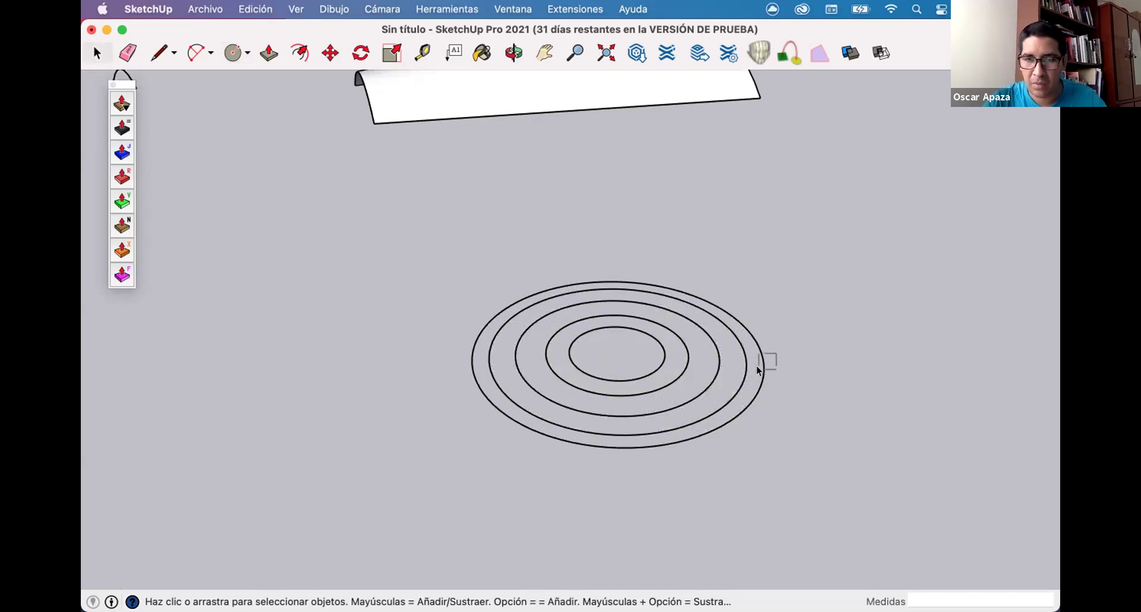
{"action": "left_click", "coordinate": [738, 367]}
{"action": "key", "text": "m"}
{"action": "left_click", "coordinate": [805, 390]}
{"action": "middle_click_drag", "start_coordinate": [805, 390], "coordinate": [804, 345]}
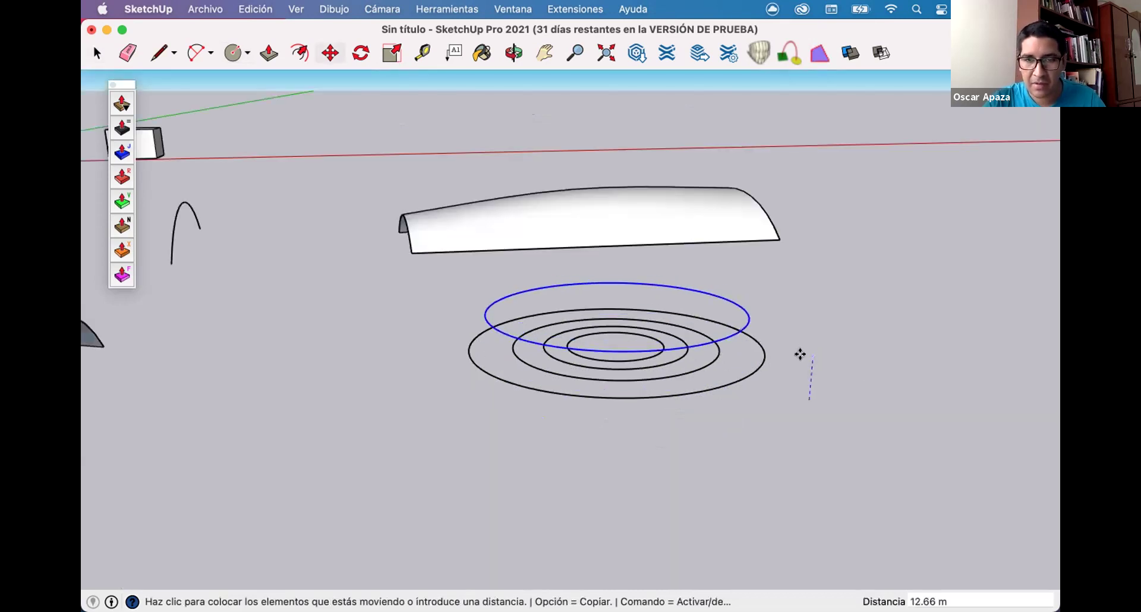
{"action": "left_click", "coordinate": [800, 356]}
{"action": "key", "text": "space"}
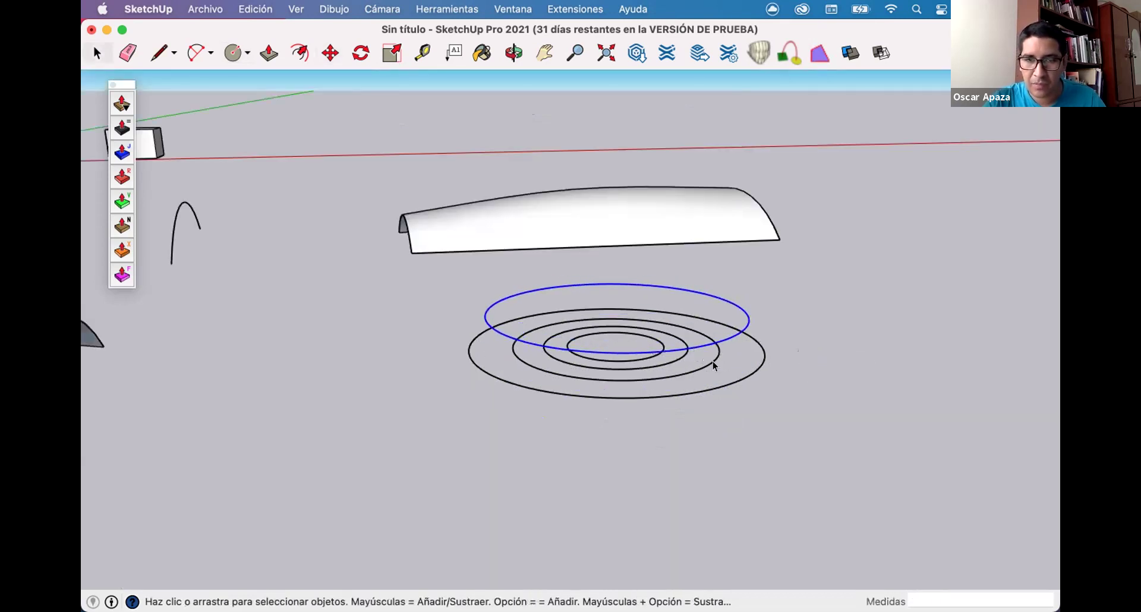
Raise the third-largest circle about 21 m along the blue axis, above the second one.
{"action": "left_click", "coordinate": [712, 359]}
{"action": "key", "text": "m"}
{"action": "left_click", "coordinate": [799, 432]}
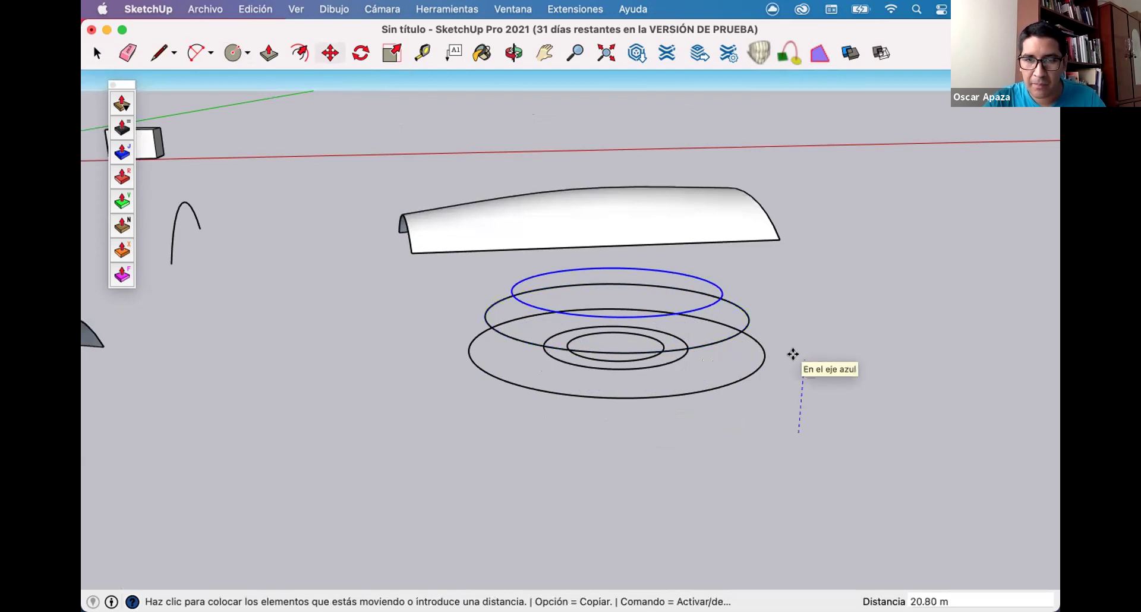
{"action": "left_click", "coordinate": [793, 355]}
{"action": "key", "text": "space"}
Raise the fourth circle, the second smallest, about 38 m along the blue axis.
{"action": "left_click", "coordinate": [679, 338]}
{"action": "left_click", "coordinate": [679, 340]}
{"action": "key", "text": "m"}
{"action": "left_click", "coordinate": [776, 443]}
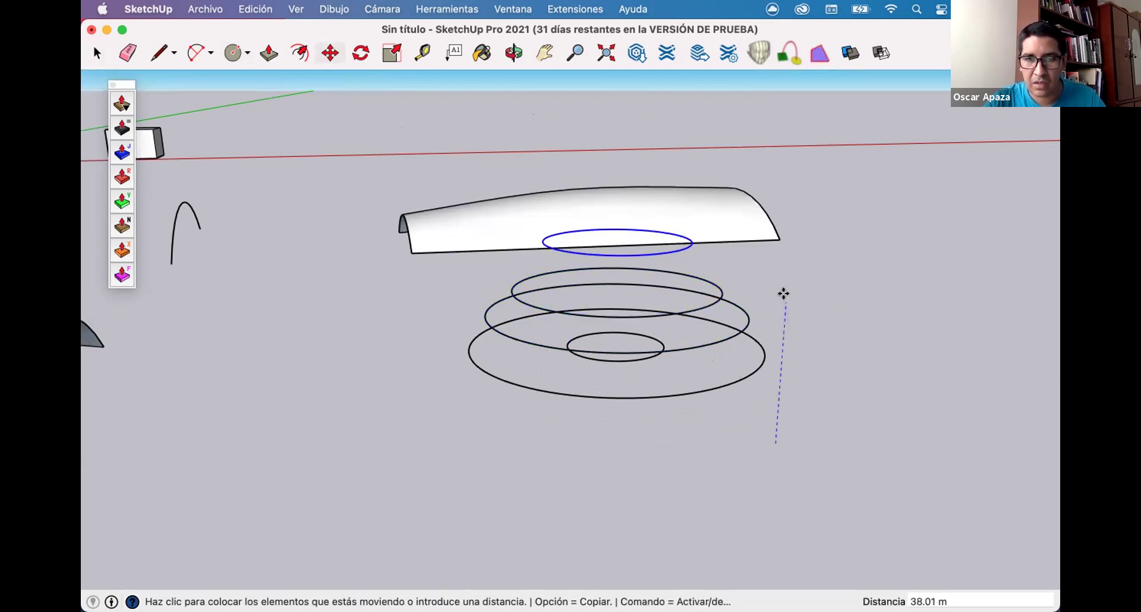
{"action": "left_click", "coordinate": [642, 333]}
{"action": "key", "text": "space"}
Move the smallest circle up about 65 m along the blue axis to top the stack of circles.
{"action": "left_click", "coordinate": [641, 336]}
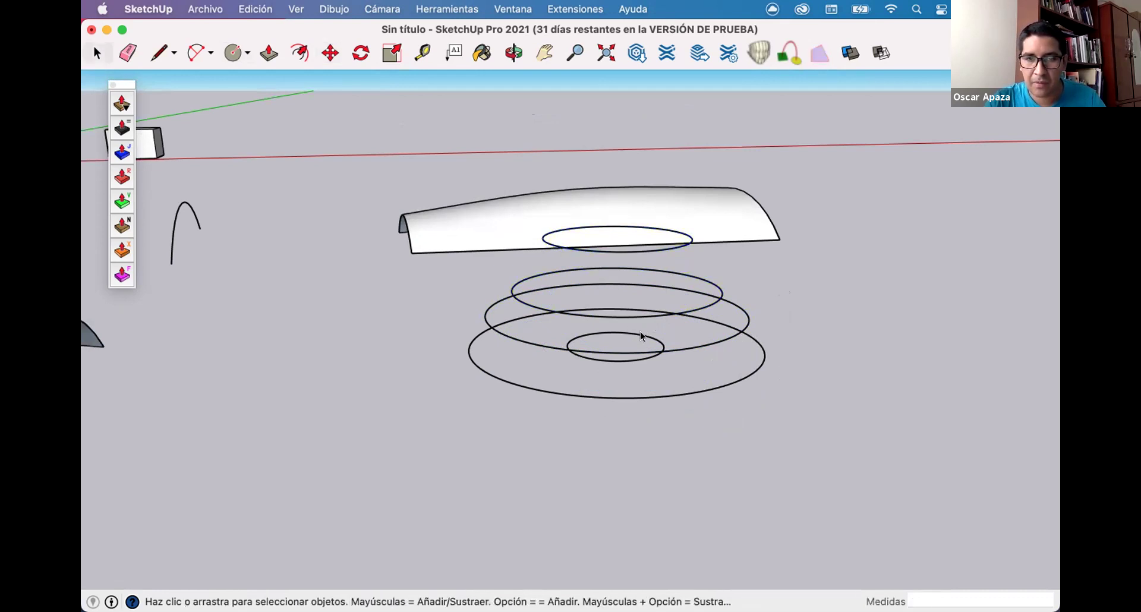
{"action": "left_click", "coordinate": [632, 332]}
{"action": "key", "text": "m"}
{"action": "left_click", "coordinate": [792, 301]}
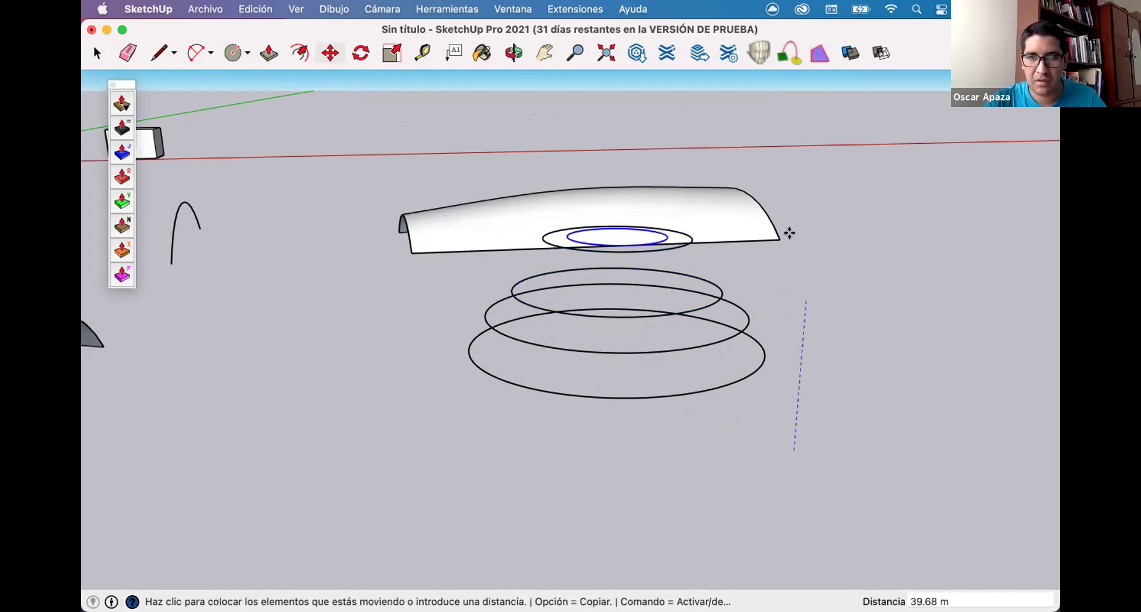
{"action": "scroll", "coordinate": [810, 261], "scroll_direction": "down", "scroll_amount": 3}
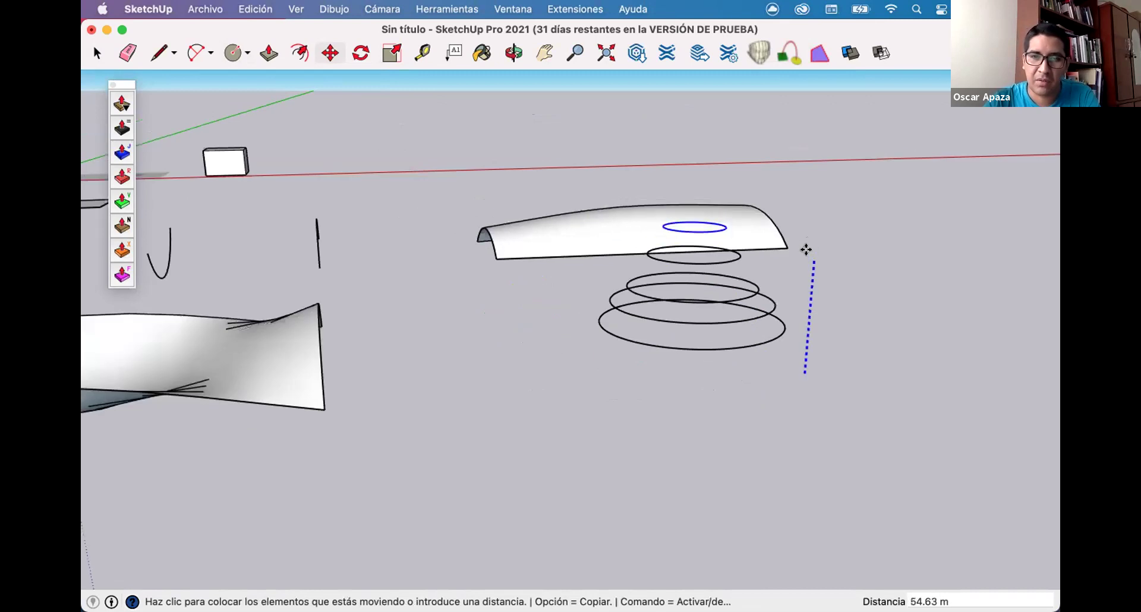
{"action": "left_click", "coordinate": [805, 233]}
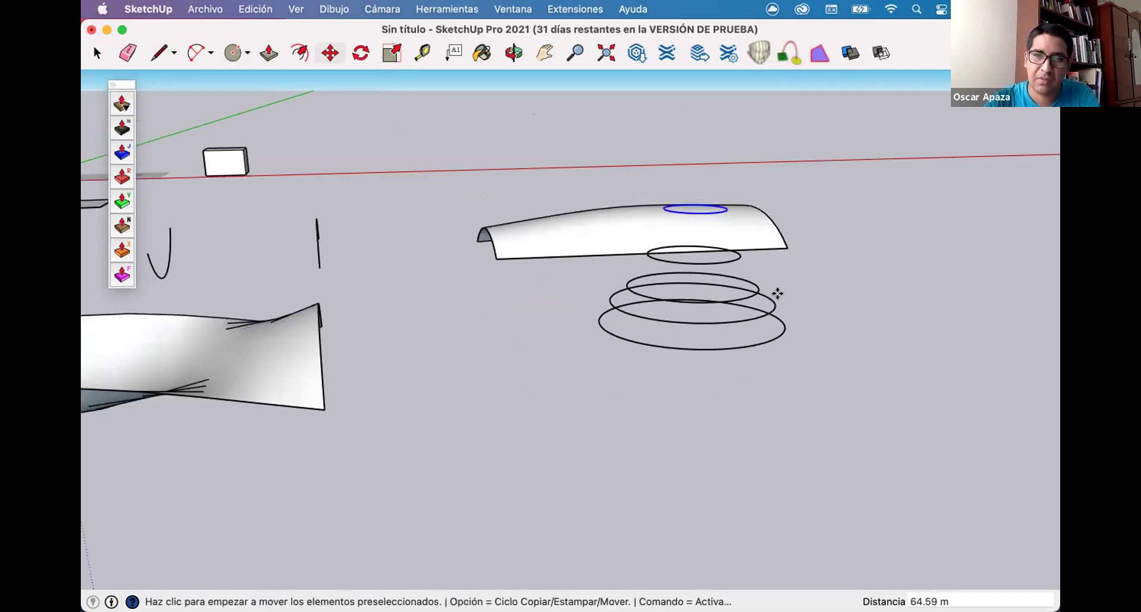
Select all five stacked circles and generate a Loft by Spline surface through them.
{"action": "middle_click_drag", "start_coordinate": [778, 293], "coordinate": [658, 337]}
{"action": "key", "text": "space"}
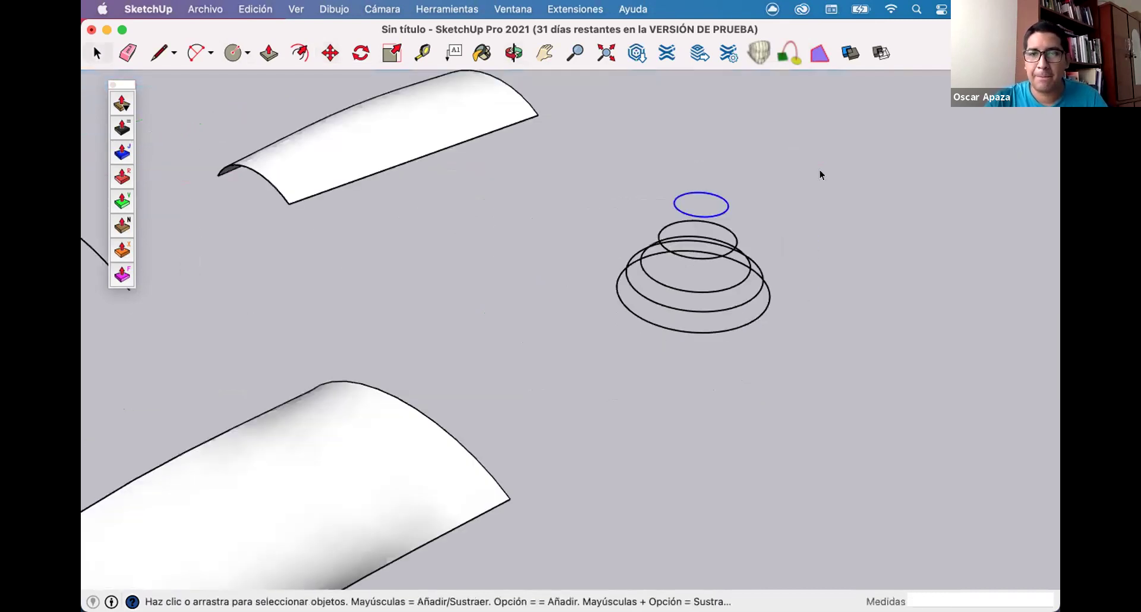
{"action": "left_click_drag", "start_coordinate": [823, 173], "coordinate": [550, 393]}
{"action": "left_click", "coordinate": [757, 44]}
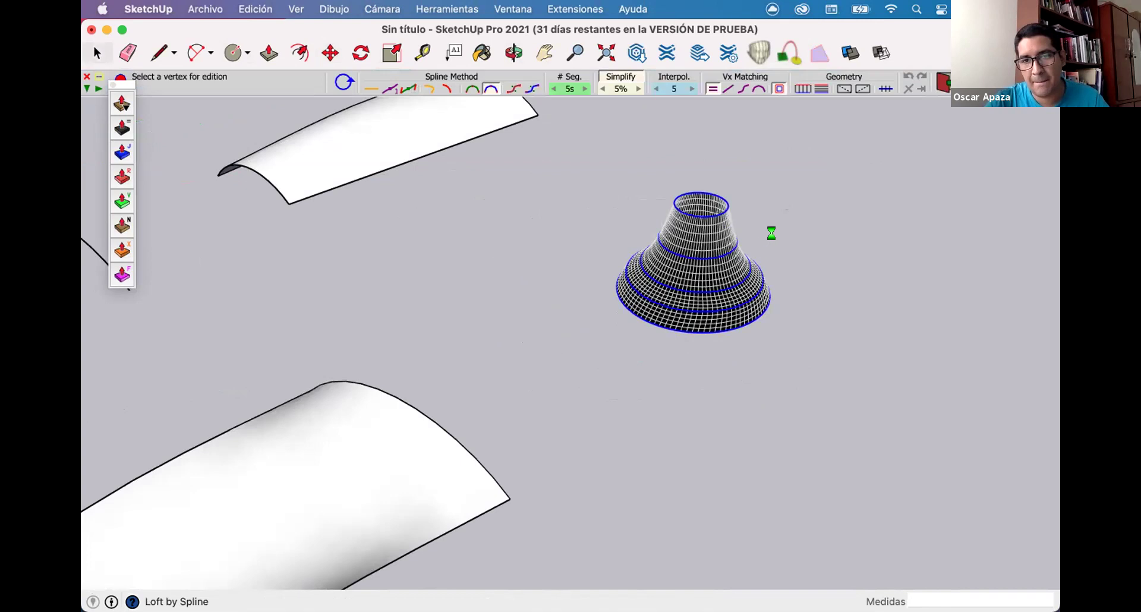
{"action": "key", "text": "Return"}
Move the bell-shaped lofted surface off its circles onto the open ground beside them and clear the selection.
{"action": "middle_click_drag", "start_coordinate": [581, 190], "coordinate": [686, 293]}
{"action": "left_click", "coordinate": [686, 294]}
{"action": "scroll", "coordinate": [676, 293], "scroll_direction": "down", "scroll_amount": 3}
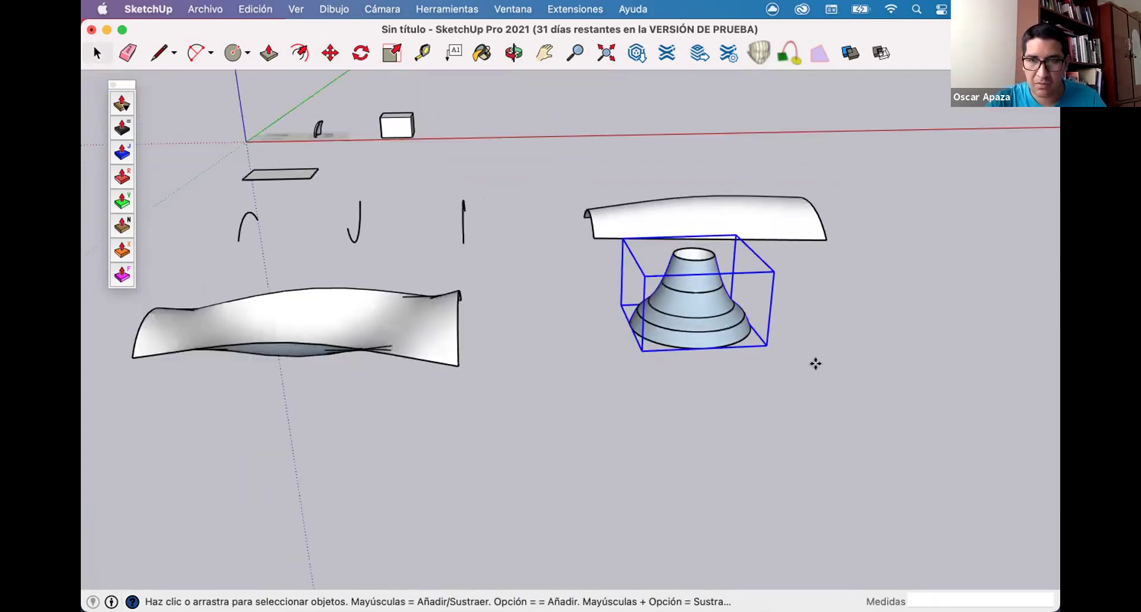
{"action": "key", "text": "m"}
{"action": "left_click", "coordinate": [667, 396]}
{"action": "left_click", "coordinate": [867, 384]}
{"action": "key", "text": "space"}
{"action": "middle_click_drag", "start_coordinate": [869, 385], "coordinate": [713, 311]}
{"action": "left_click", "coordinate": [629, 401]}
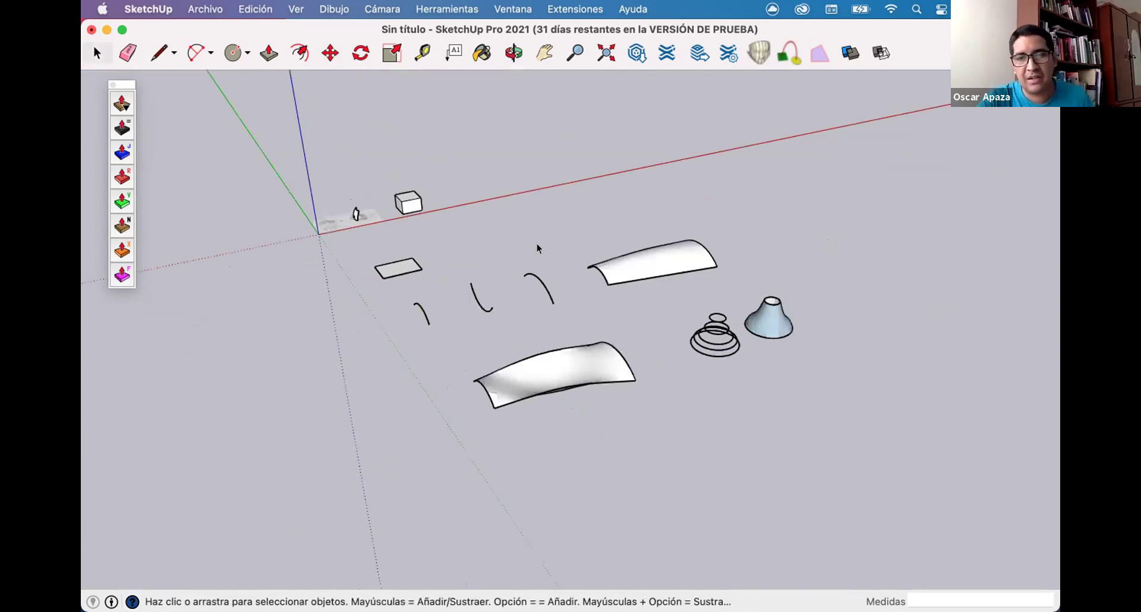
Examine the curved church shell on the Jubilee Church plan and the elevations from several angles.
{"action": "middle_click_drag", "start_coordinate": [668, 280], "coordinate": [754, 337]}
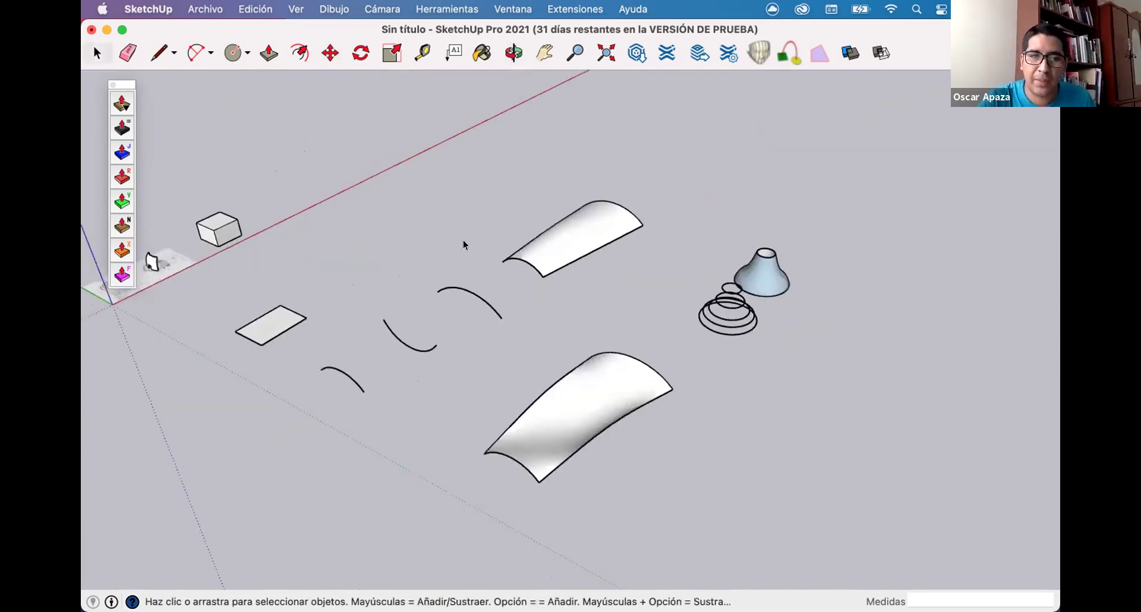
{"action": "scroll", "coordinate": [393, 295], "scroll_direction": "down", "scroll_amount": 3}
{"action": "scroll", "coordinate": [391, 303], "scroll_direction": "up", "scroll_amount": 10}
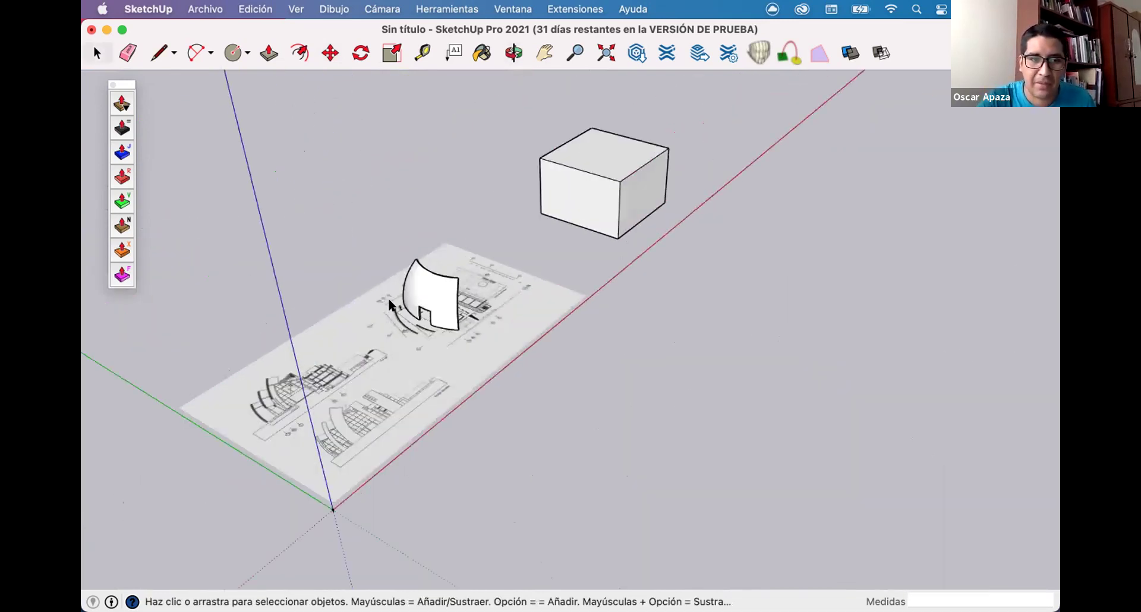
{"action": "scroll", "coordinate": [390, 304], "scroll_direction": "up", "scroll_amount": 5}
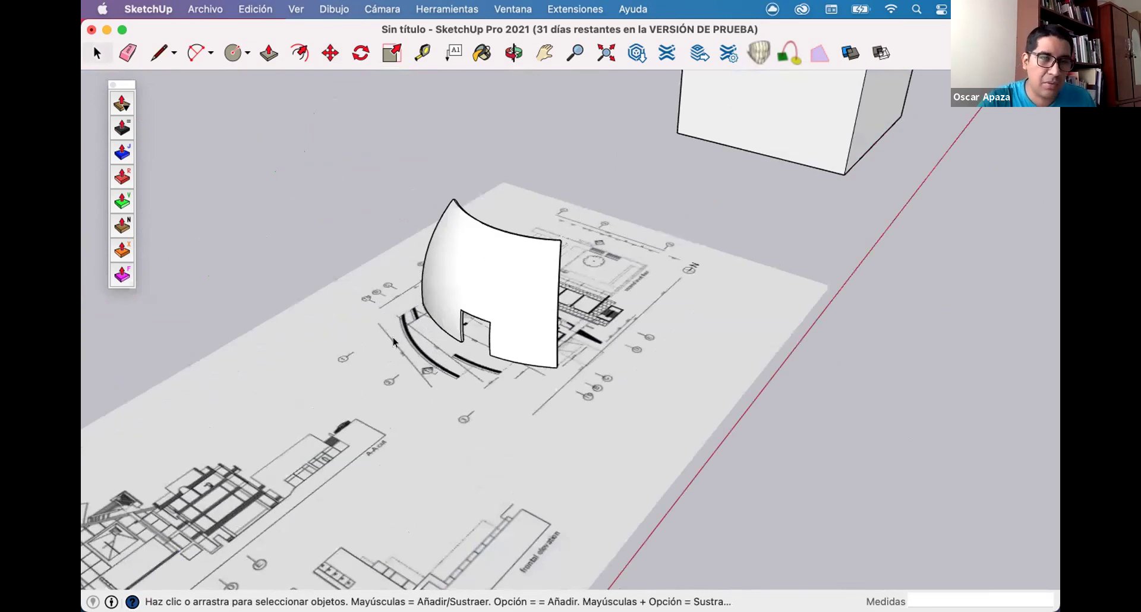
{"action": "scroll", "coordinate": [393, 343], "scroll_direction": "down", "scroll_amount": 5}
{"action": "mouse_move", "coordinate": [394, 343]}
{"action": "middle_mouse_down"}
{"action": "mouse_move", "coordinate": [454, 218]}
{"action": "mouse_move", "coordinate": [432, 272]}
{"action": "mouse_move", "coordinate": [482, 190]}
{"action": "middle_mouse_up"}
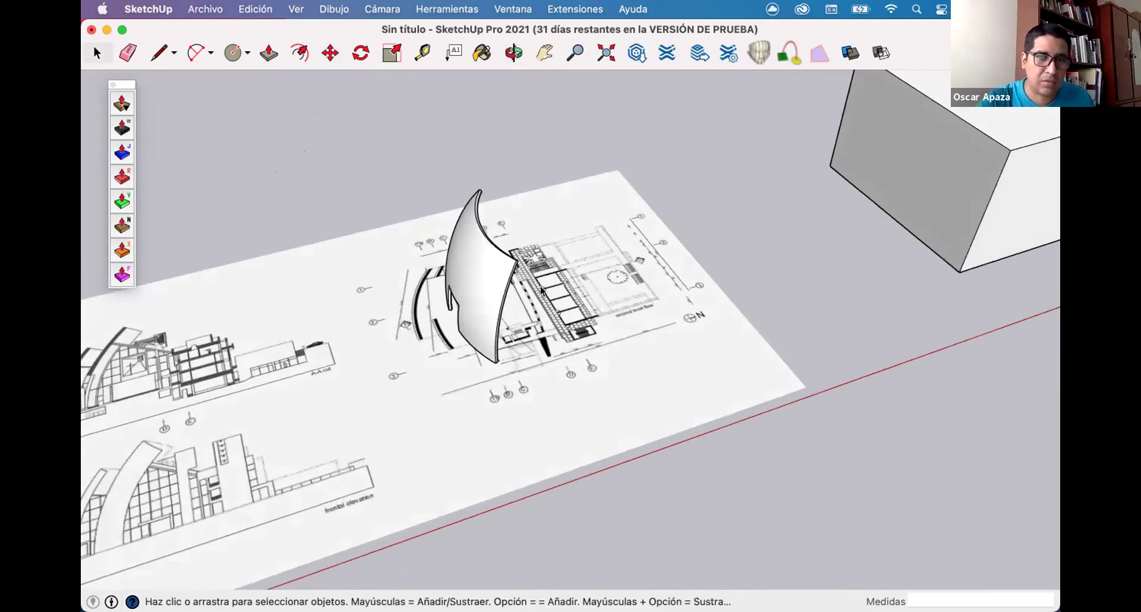
{"action": "scroll", "coordinate": [512, 236], "scroll_direction": "down", "scroll_amount": 3}
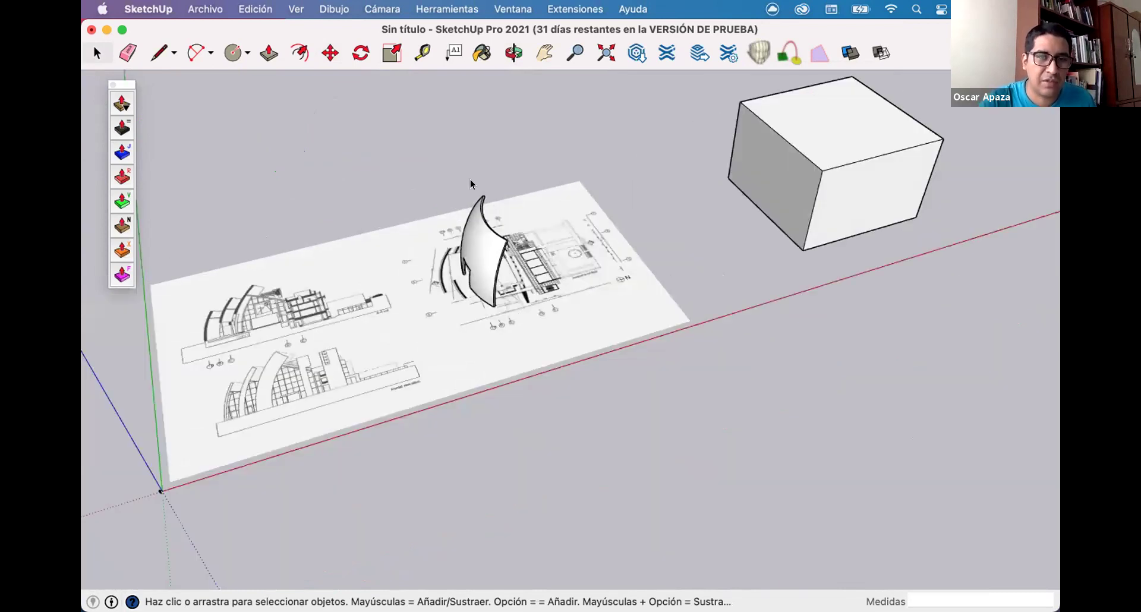
{"action": "middle_click_drag", "start_coordinate": [422, 238], "coordinate": [440, 244]}
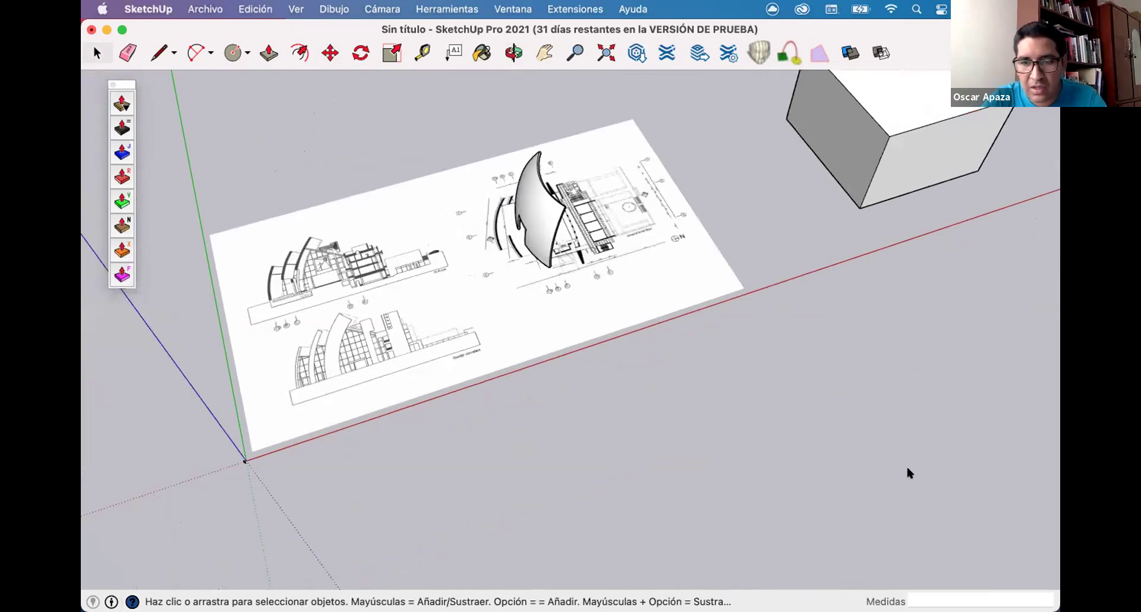
Switch to Chrome and go back to the image results for "jubilee church plan".
{"action": "key", "text": "ctrl+Up"}
{"action": "left_click", "coordinate": [881, 499]}
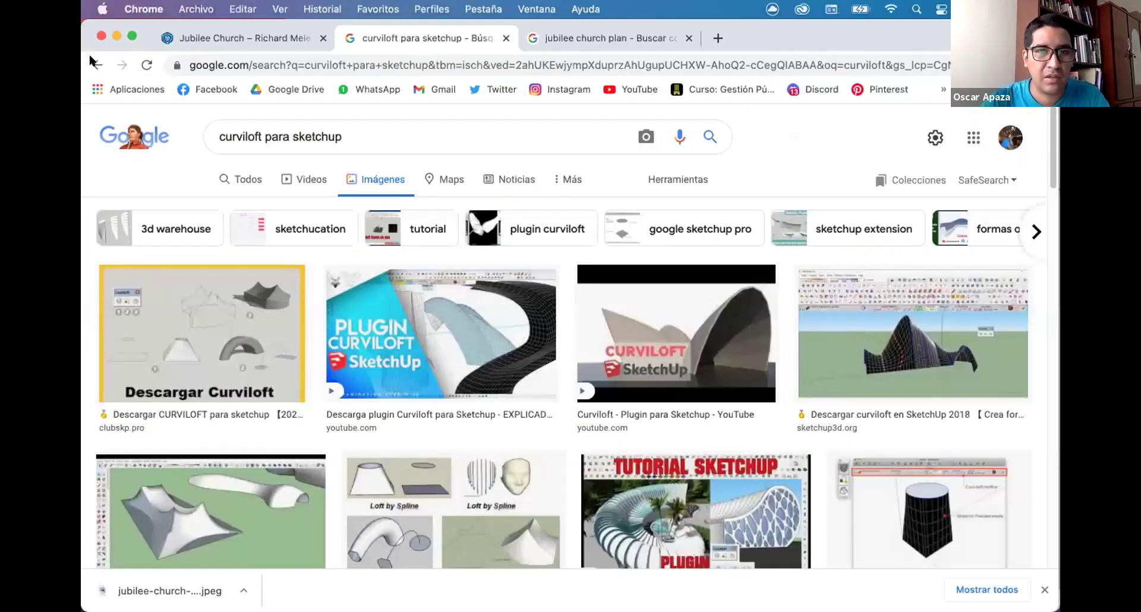
{"action": "left_click", "coordinate": [91, 61]}
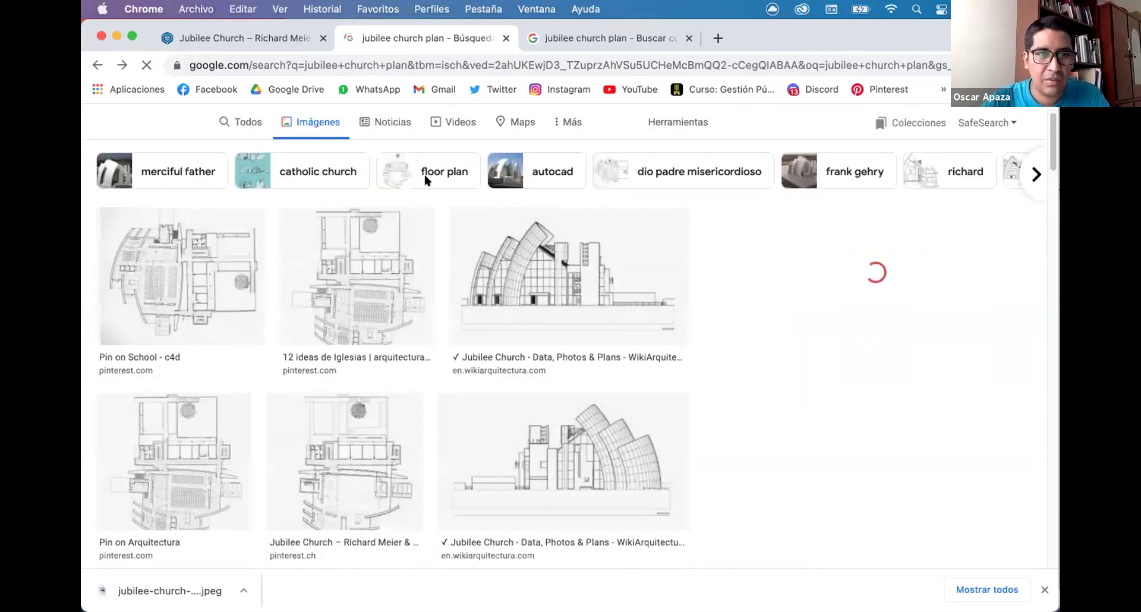
{"action": "scroll", "coordinate": [292, 132], "scroll_direction": "up", "scroll_amount": 2}
{"action": "left_click", "coordinate": [341, 134]}
{"action": "double_click", "coordinate": [309, 137]}
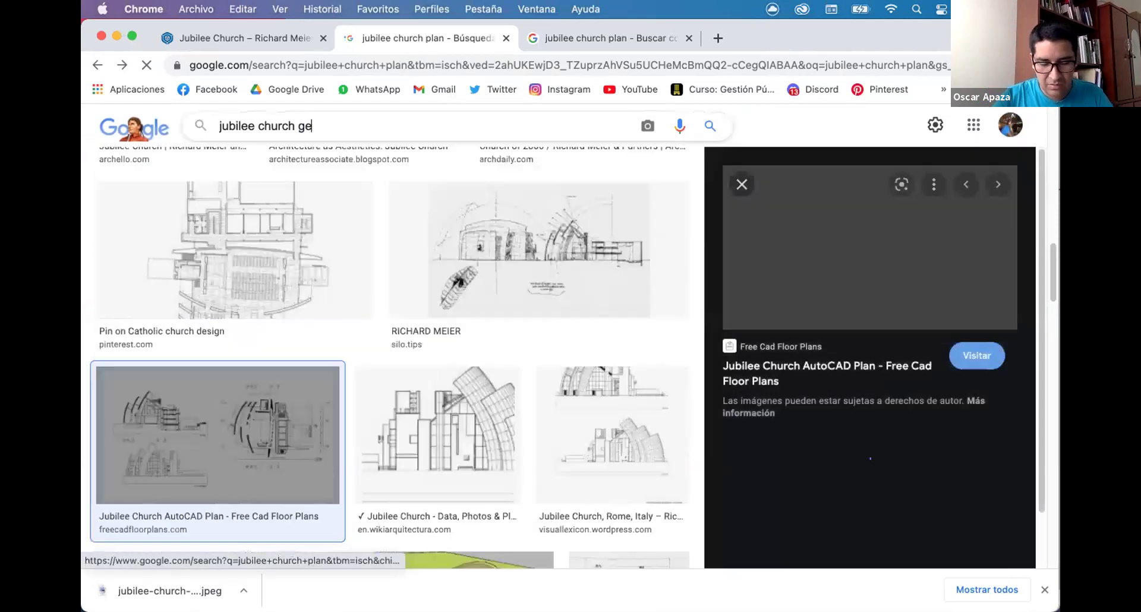
{"action": "type", "text": "o"}
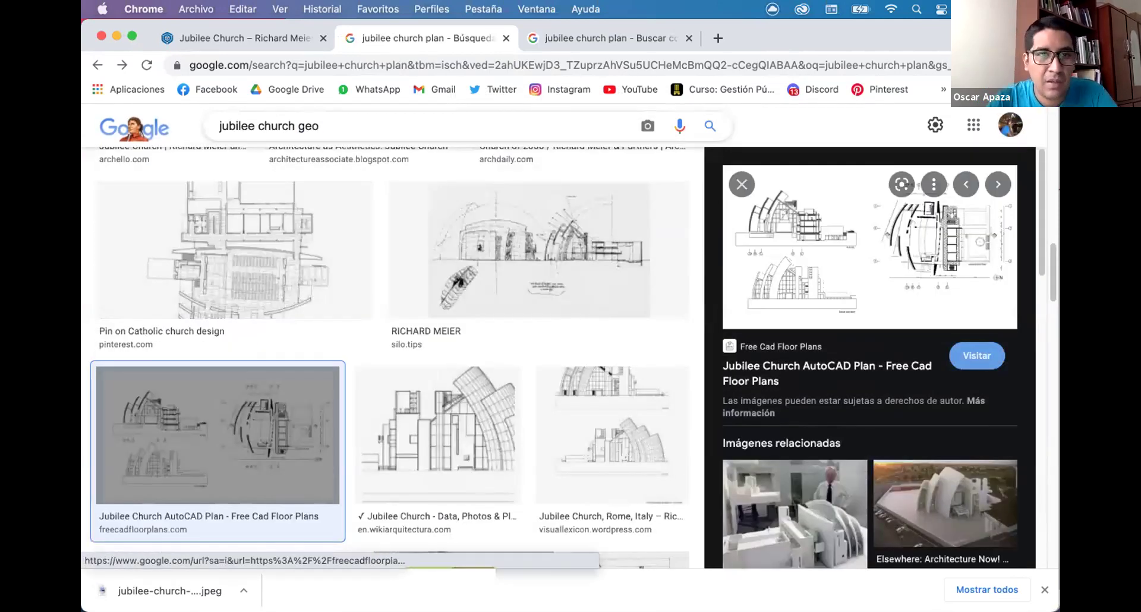
{"action": "left_click", "coordinate": [403, 144]}
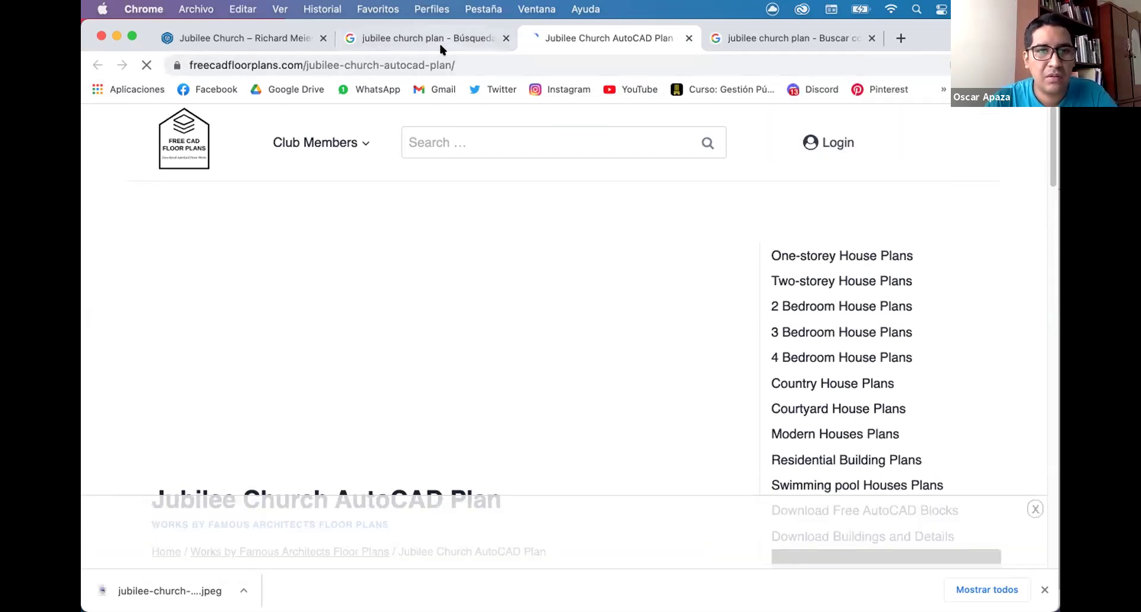
{"action": "left_click", "coordinate": [410, 38]}
Search Google Images for "jubilee church geometry".
{"action": "left_click", "coordinate": [367, 116]}
{"action": "type", "text": "geometry"}
{"action": "key", "text": "Return"}
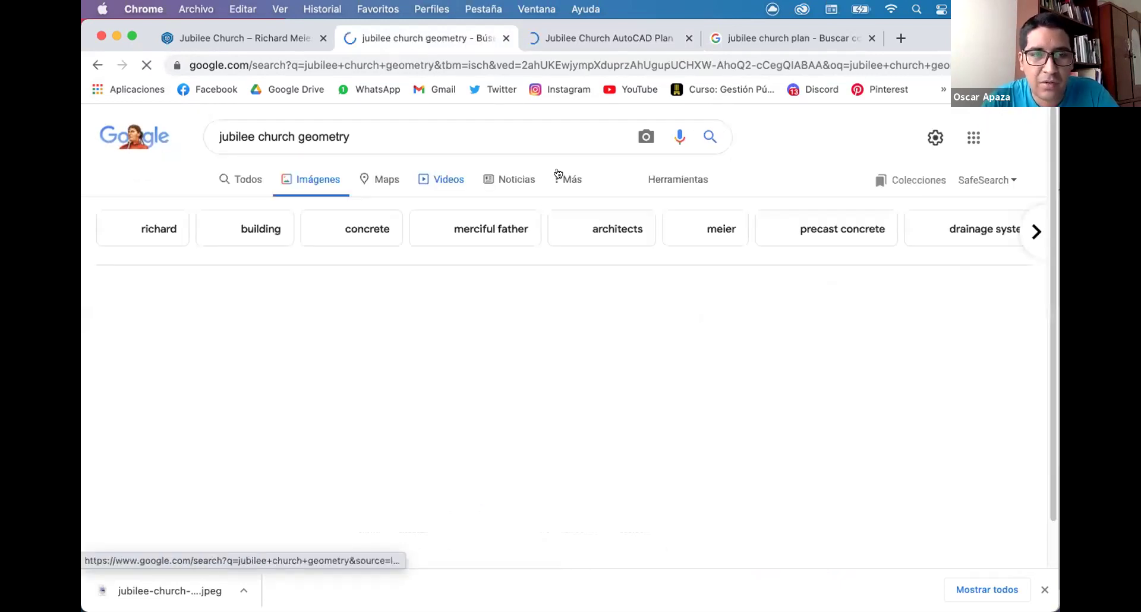
Browse the geometry image results and open the preview of the "Studio Project Three: Jubilee Church" sheet.
{"action": "scroll", "coordinate": [556, 173], "scroll_direction": "down", "scroll_amount": 2}
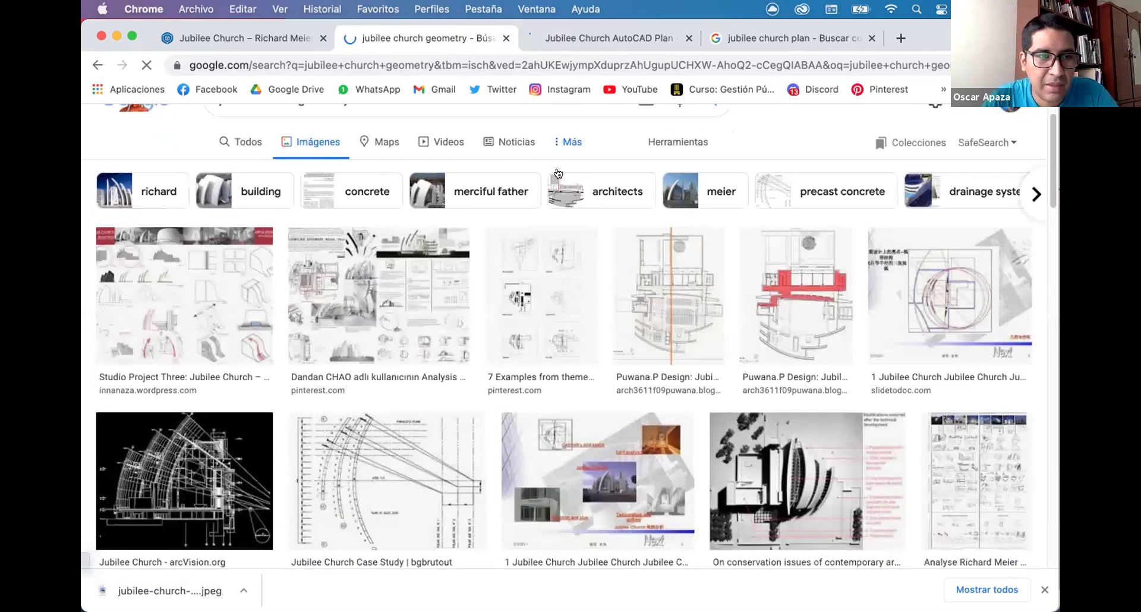
{"action": "scroll", "coordinate": [206, 261], "scroll_direction": "down", "scroll_amount": 1}
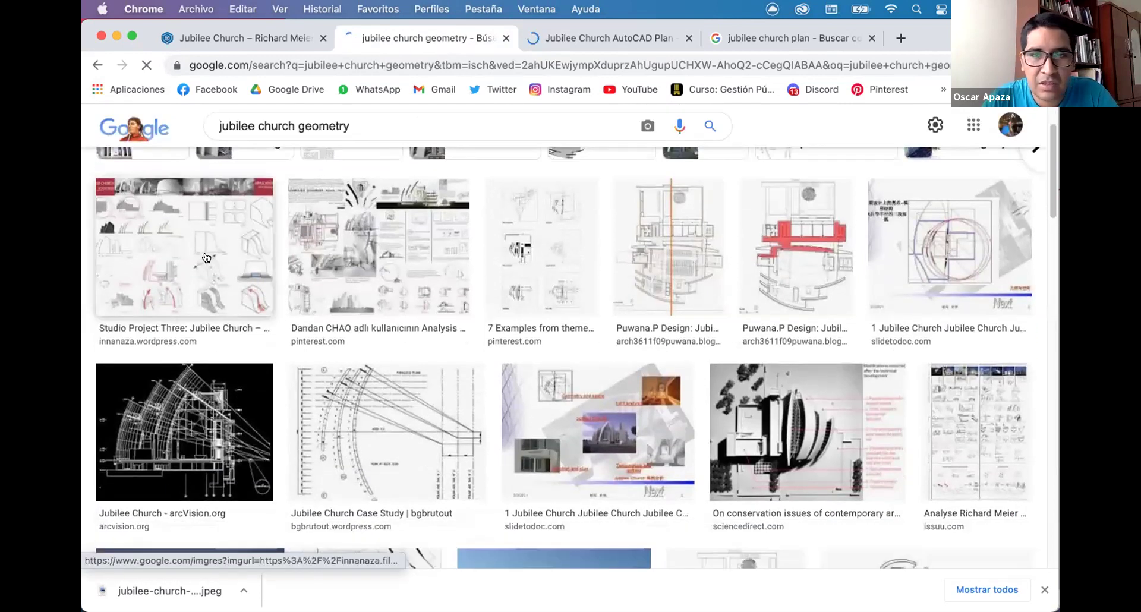
{"action": "left_click", "coordinate": [867, 230]}
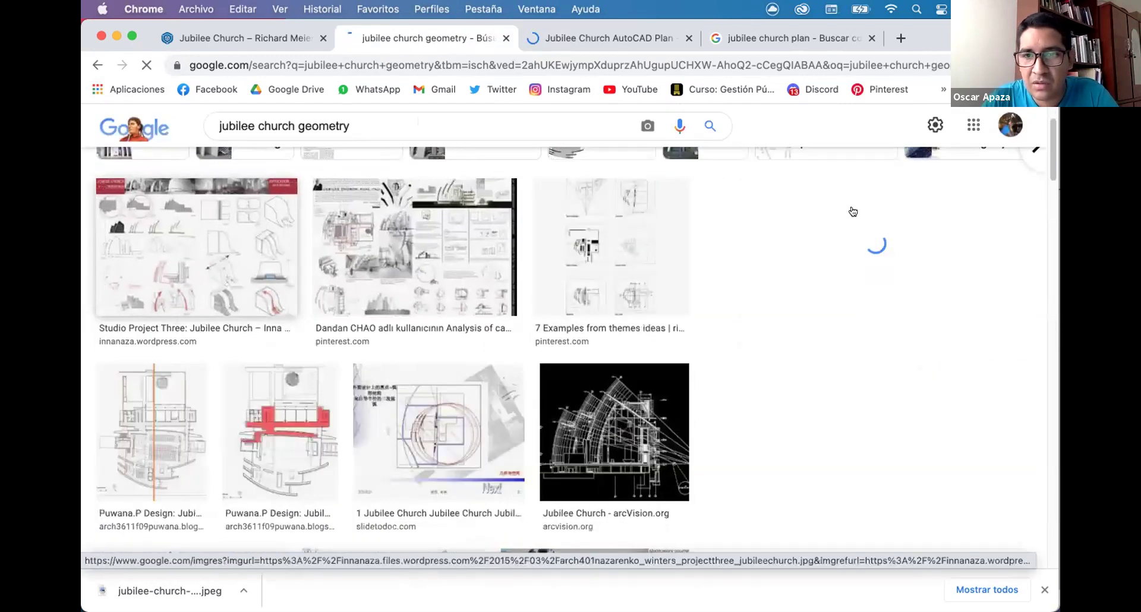